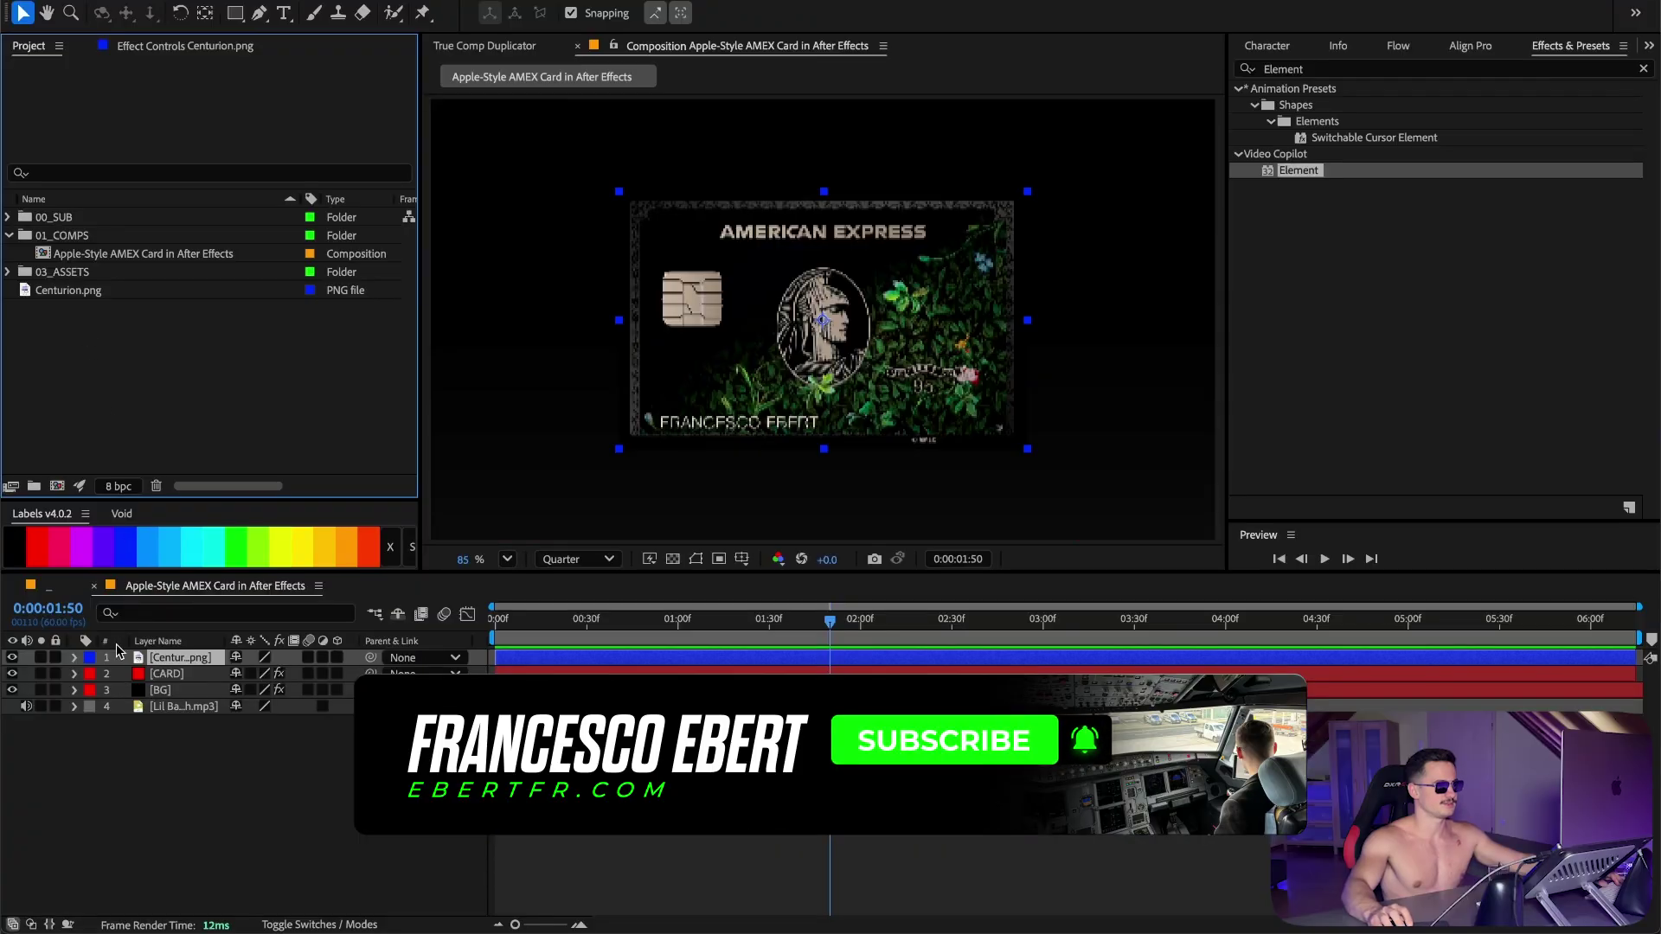
# Step: Hide the Centurion.png layer and assign it as custom texture map Layer 1 in the CARD layer's Element effect
pyautogui.click(11, 656)
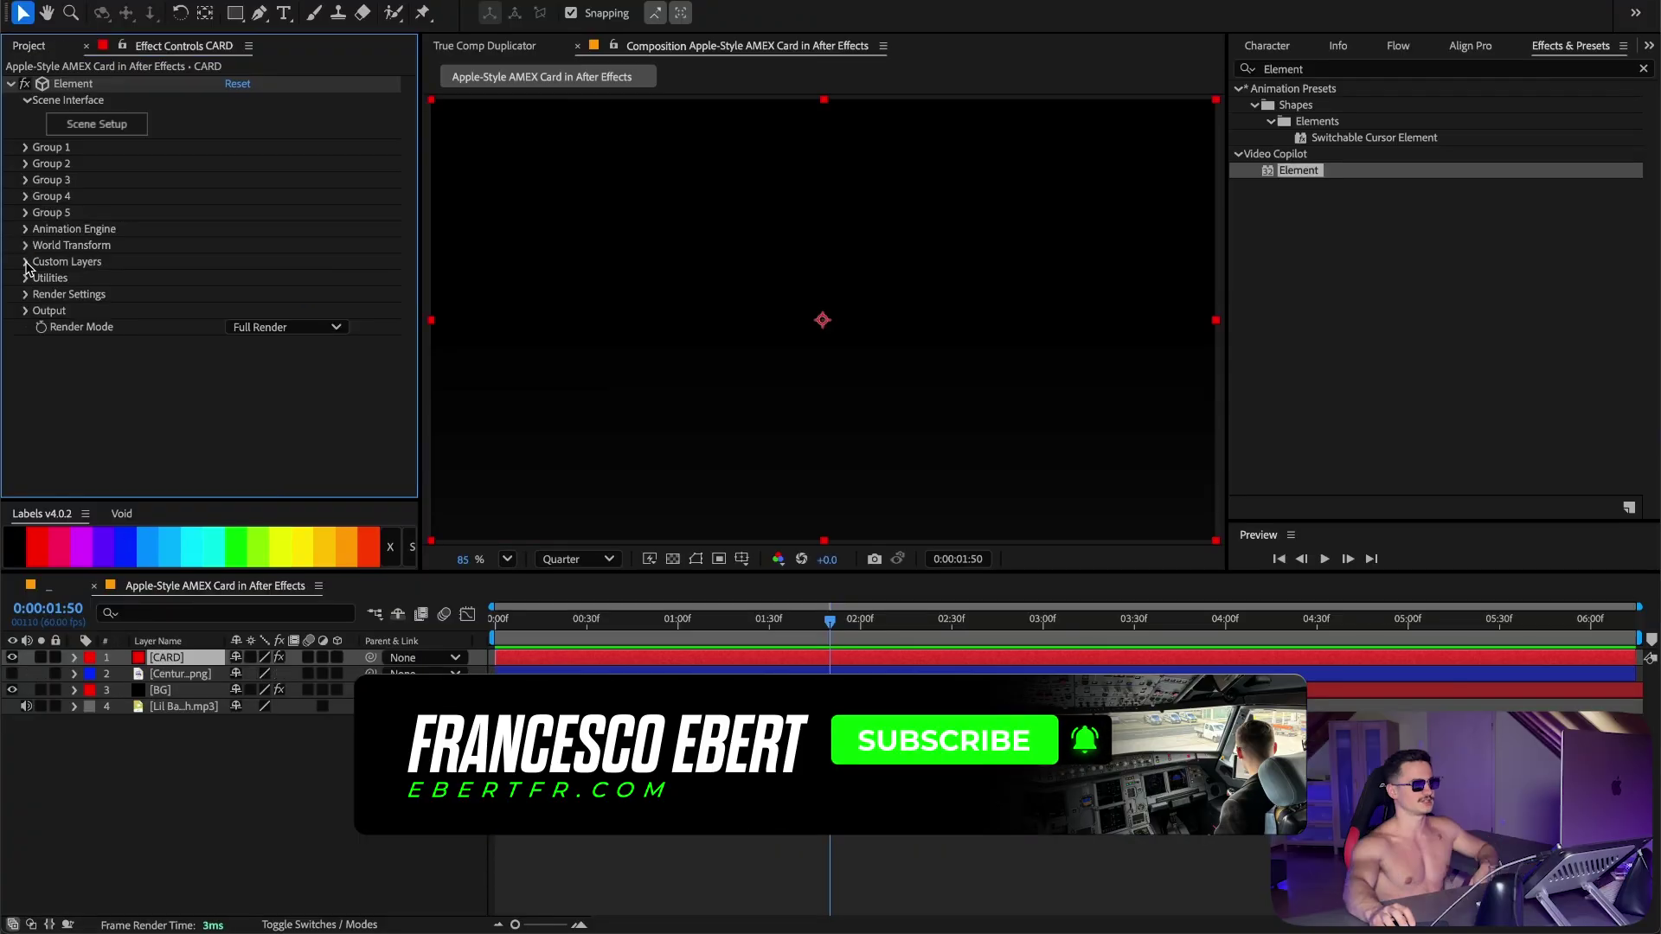
pyautogui.click(26, 261)
pyautogui.click(42, 294)
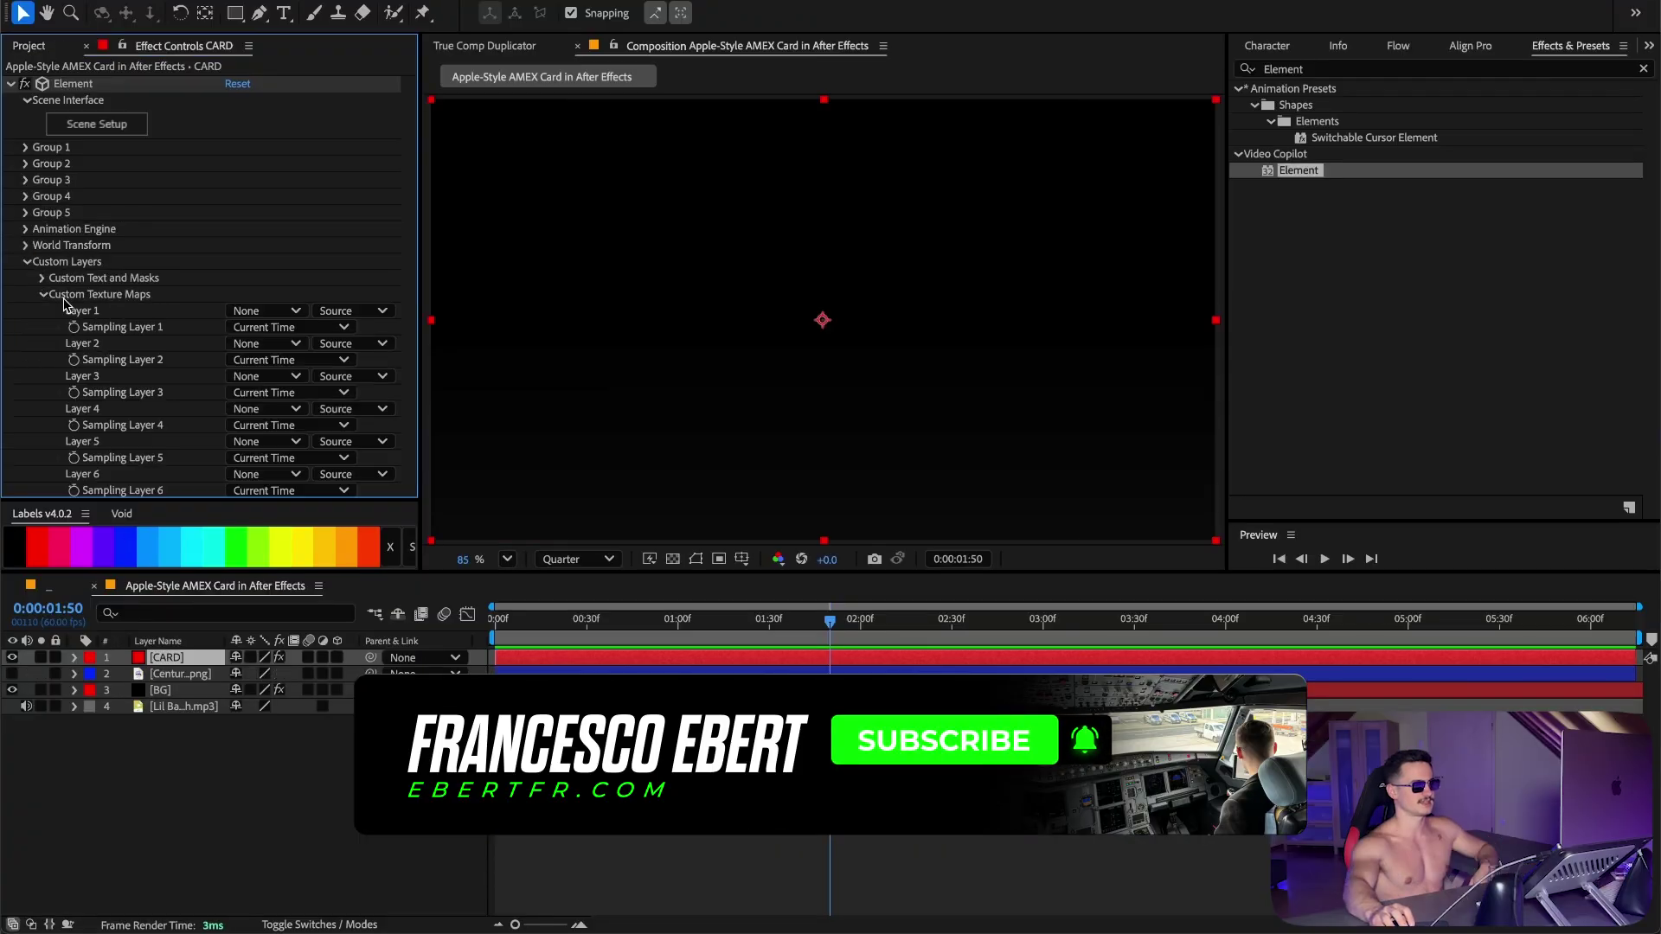
pyautogui.click(250, 313)
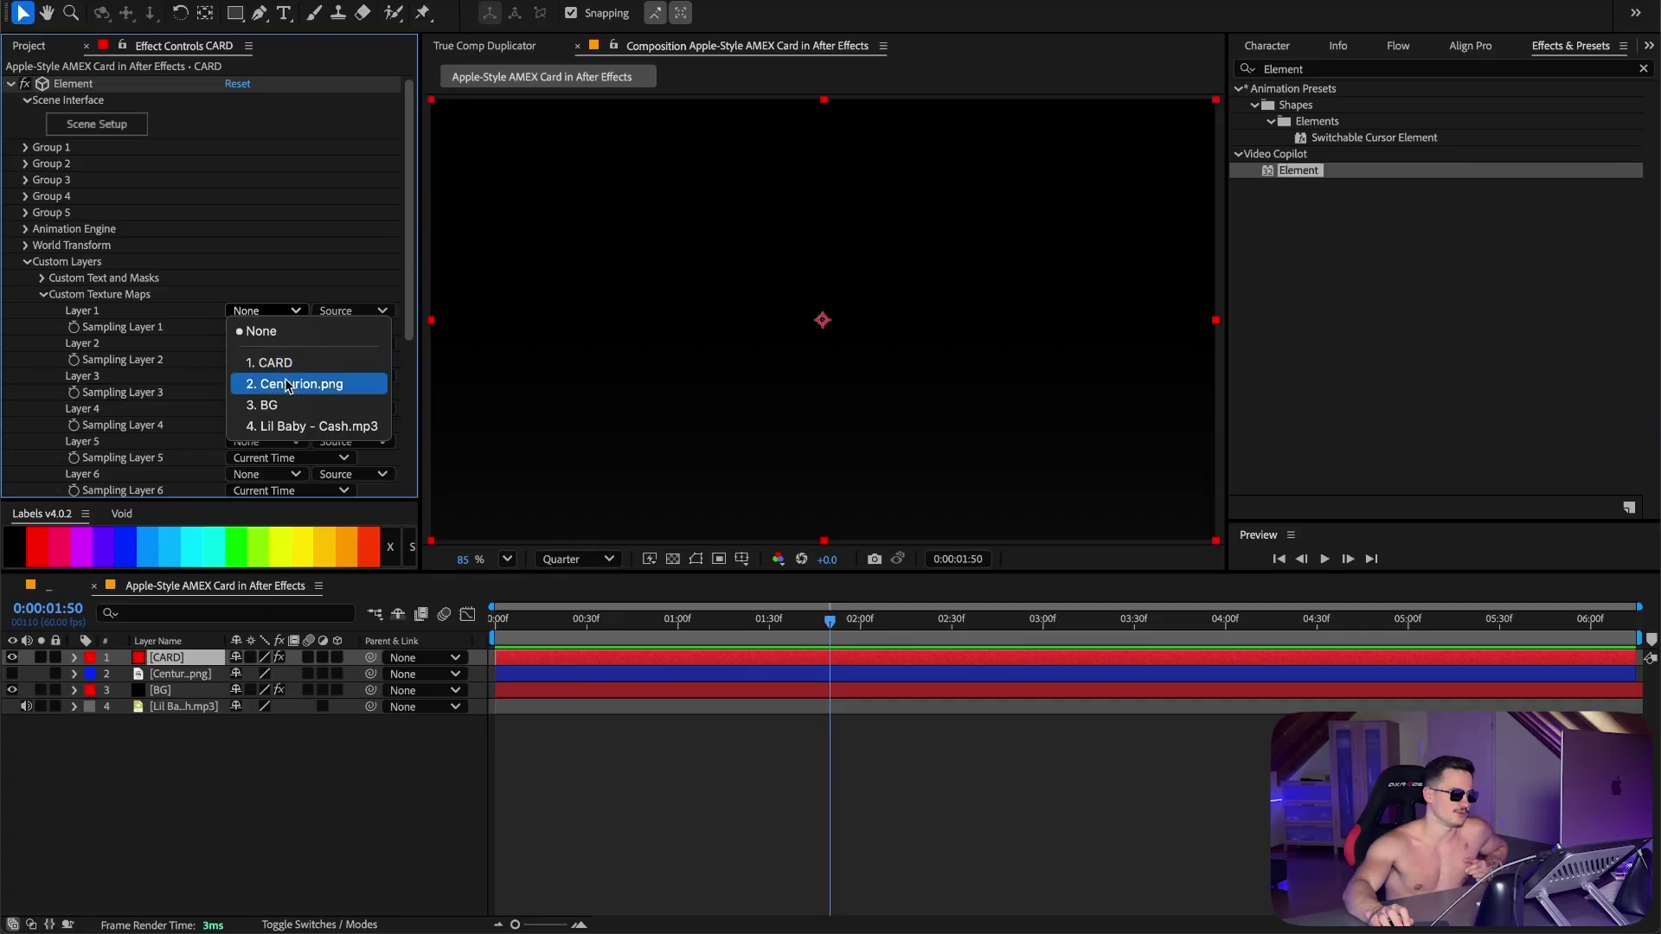
pyautogui.click(287, 384)
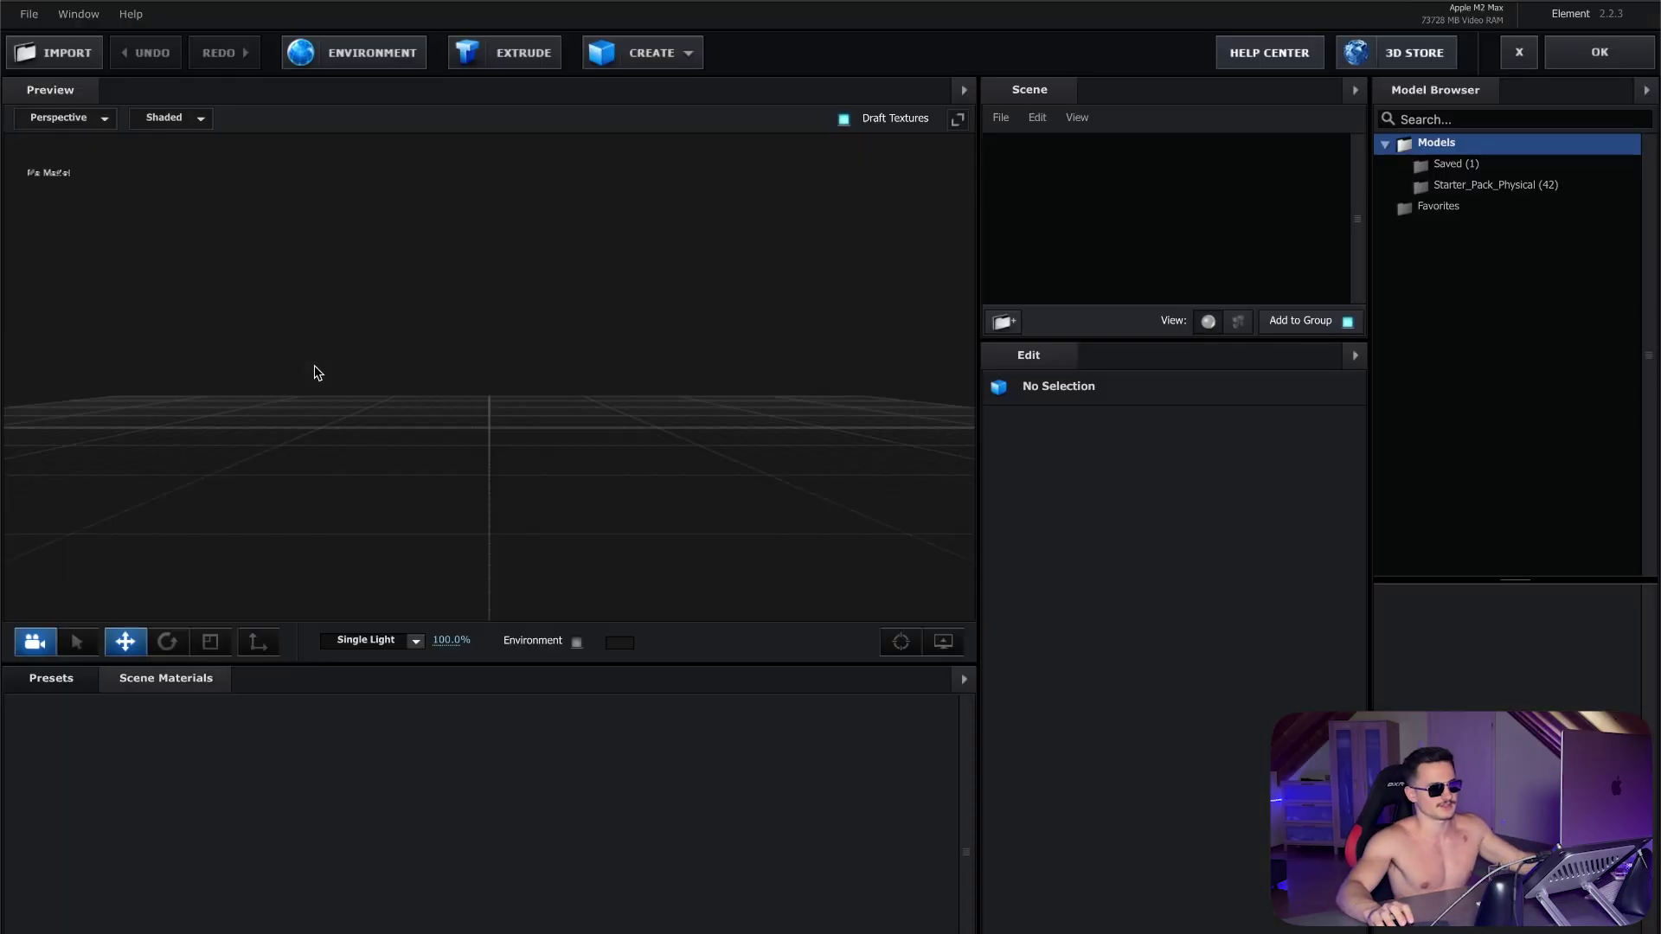
# Step: Create a box model in Element's scene setup and set its Y size to 0.62 and Z size to 0.01
pyautogui.click(640, 52)
pyautogui.click(605, 93)
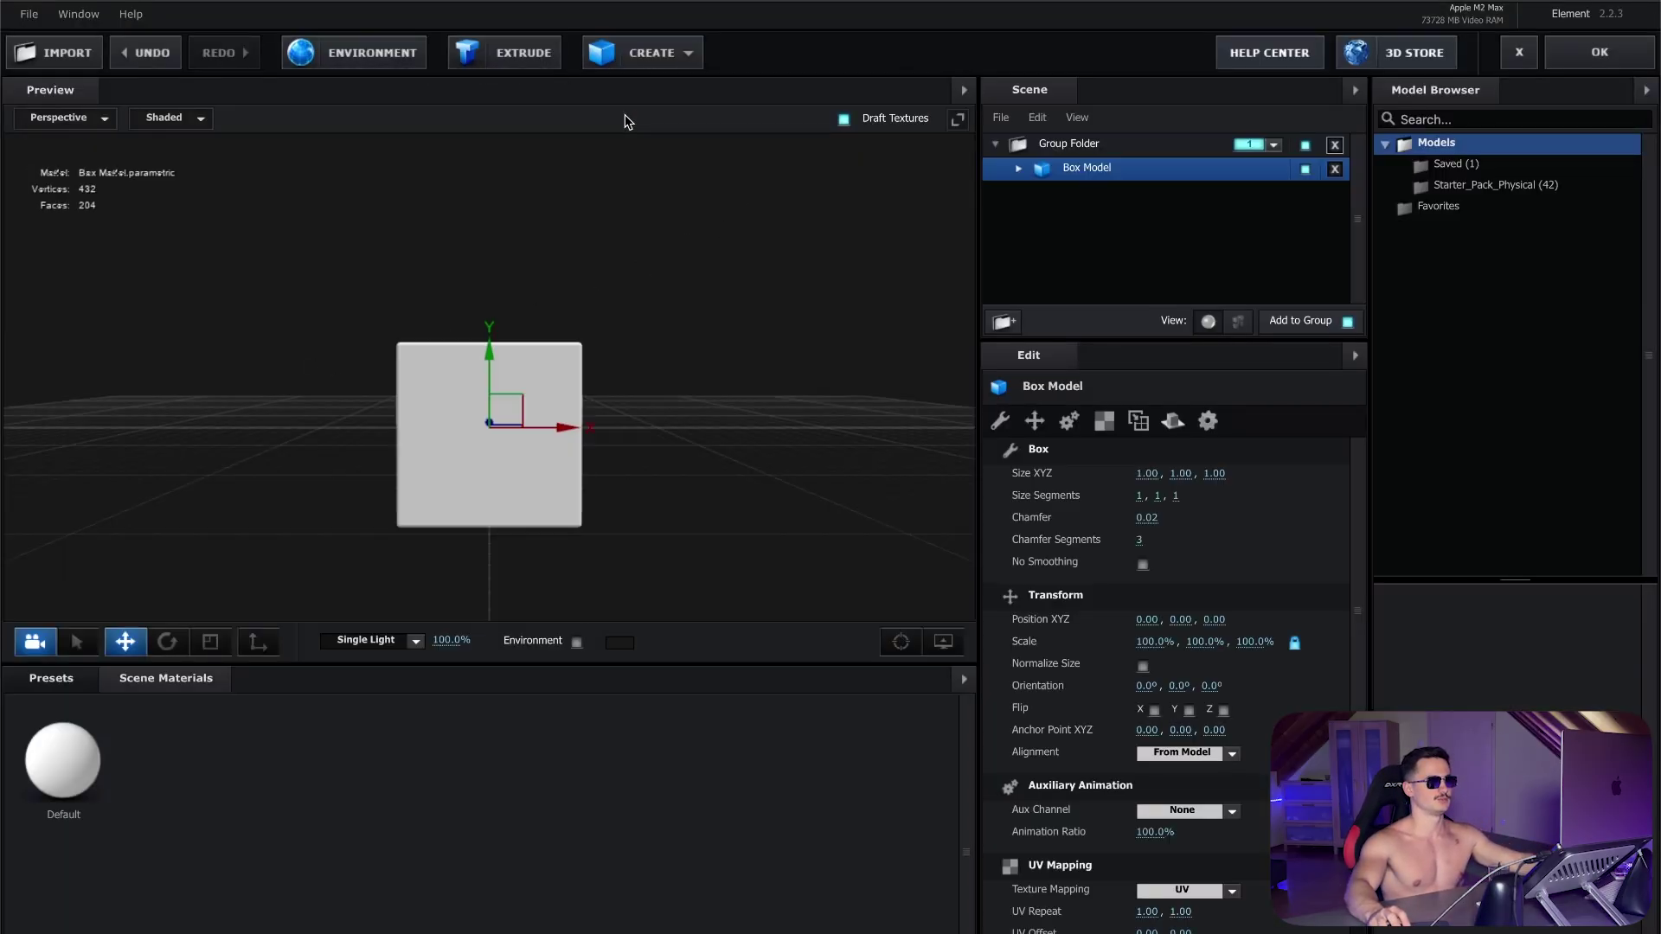
pyautogui.click(1183, 476)
pyautogui.write('0.')
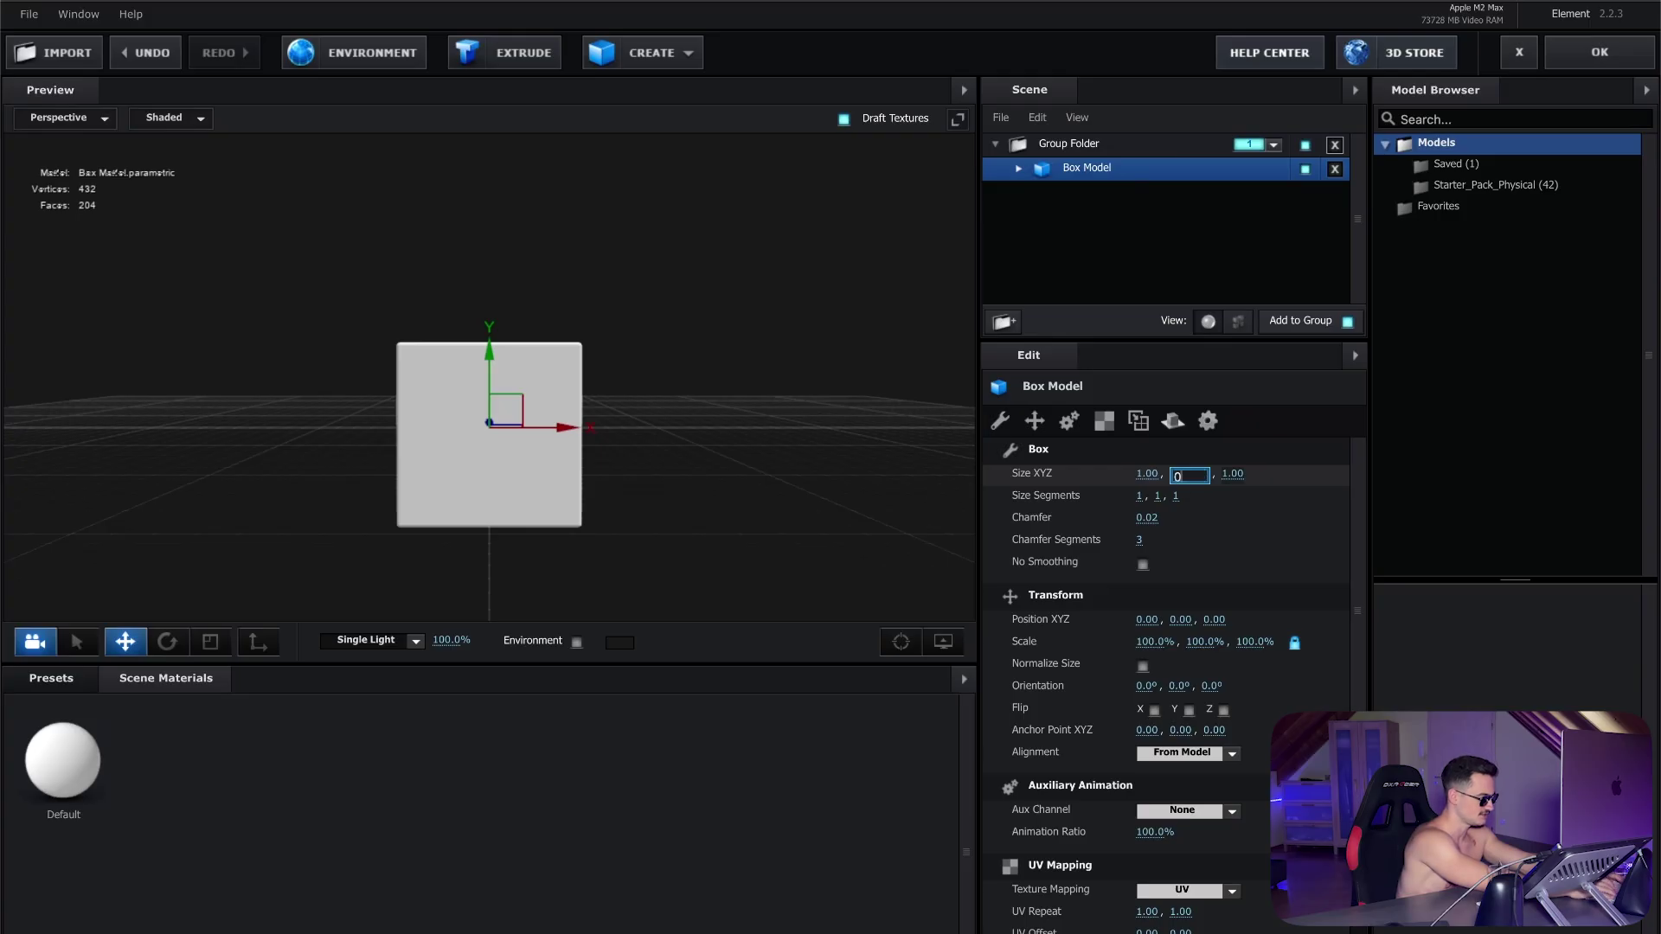
pyautogui.write('62')
pyautogui.press('Return')
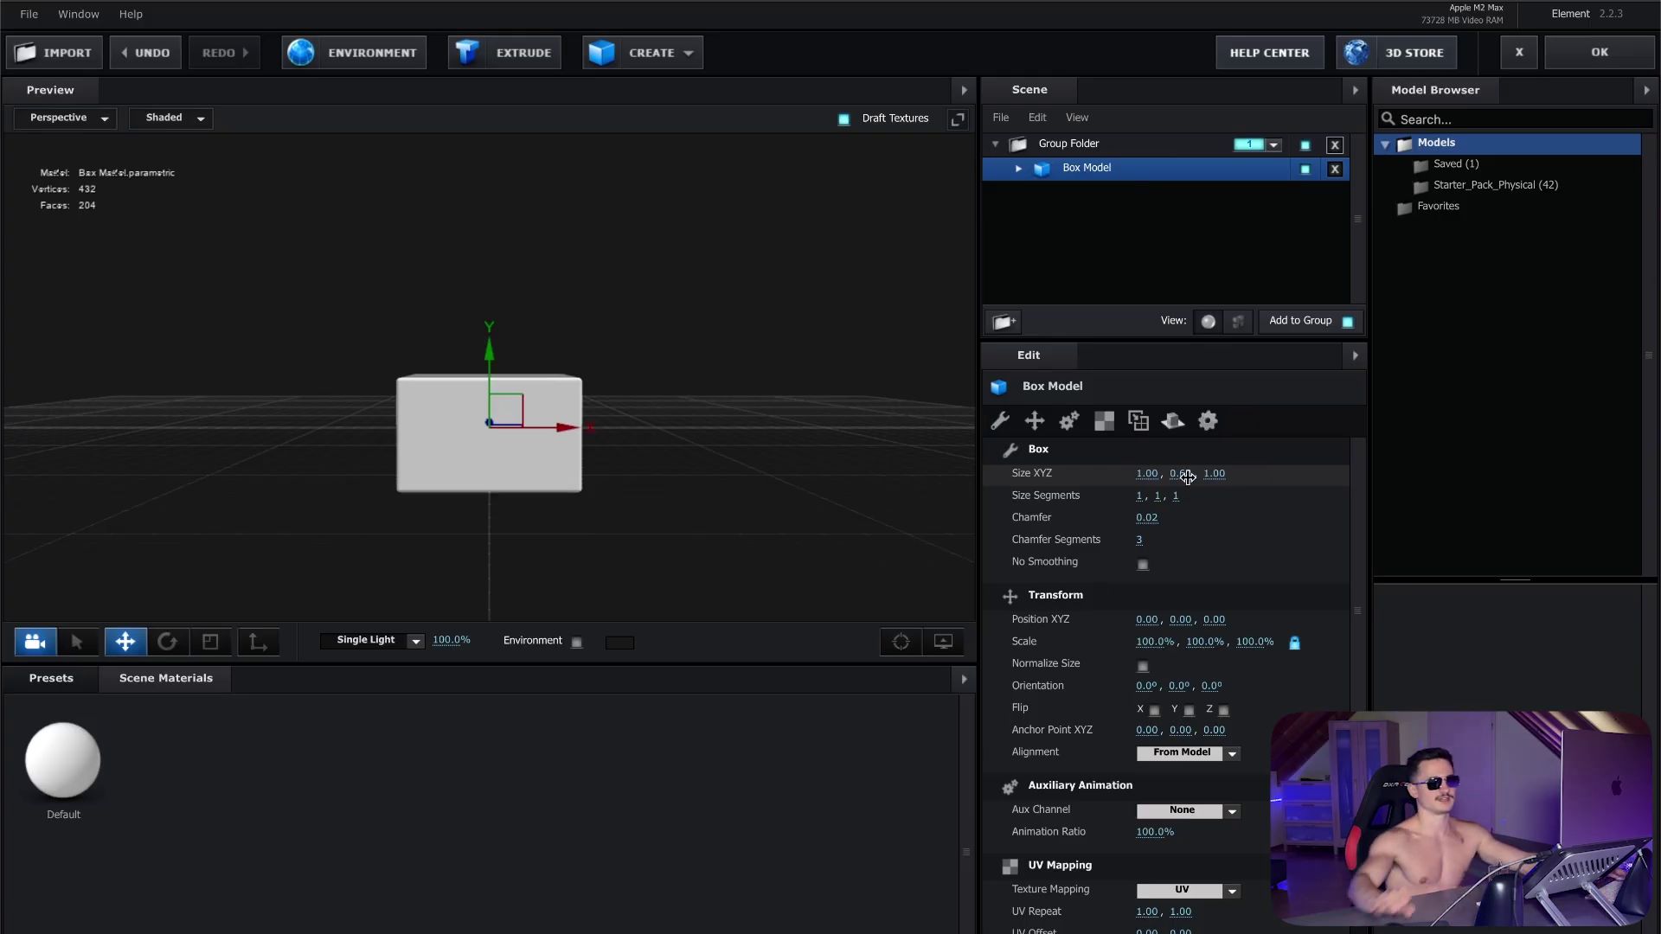
pyautogui.click(1216, 474)
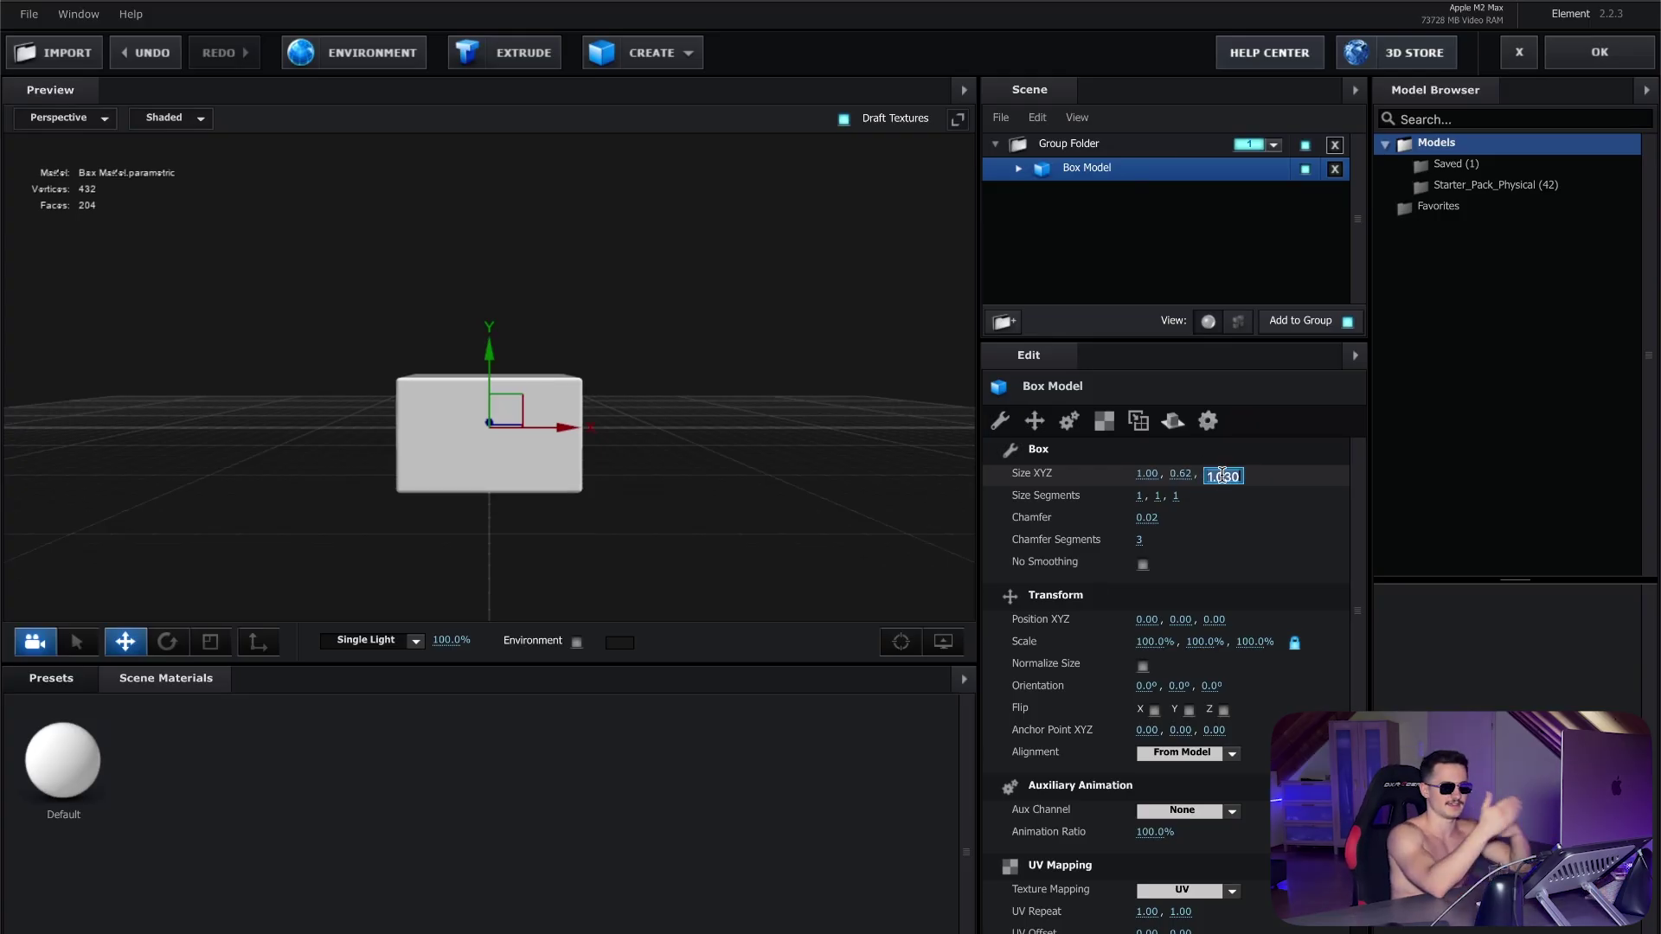
pyautogui.write('0.0')
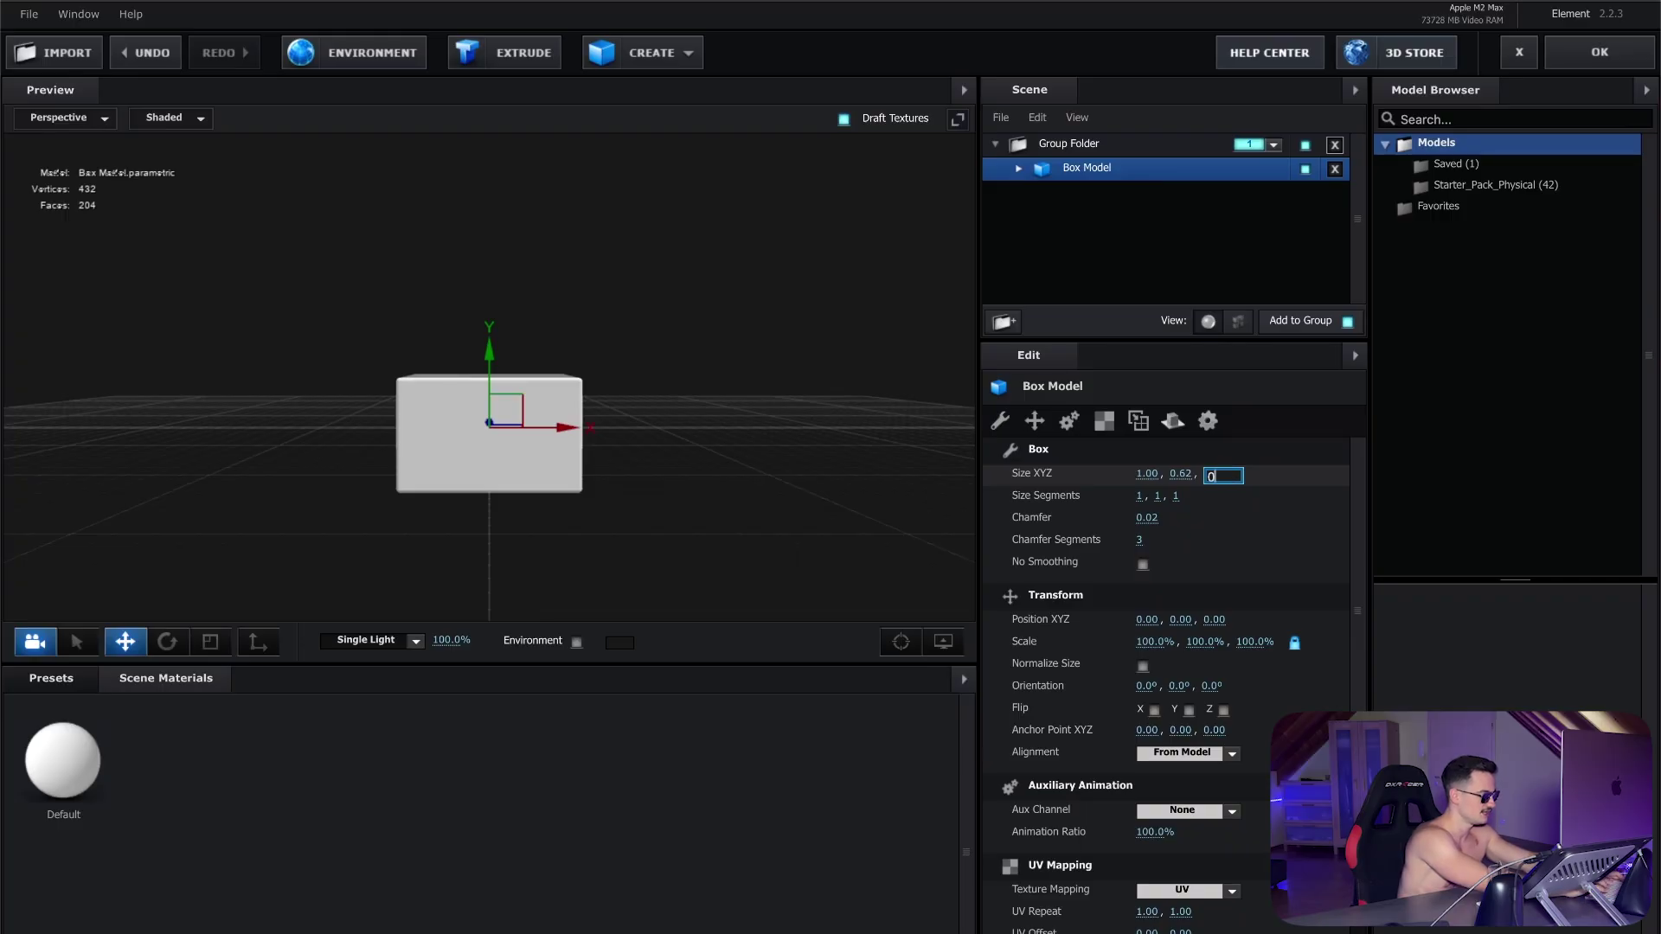
pyautogui.write('1')
pyautogui.press('Return')
# Step: Set the Default material's diffuse texture to Custom Layer 1
pyautogui.scroll(3, 767, 497)
pyautogui.moveTo(768, 496); pyautogui.dragTo(730, 416)
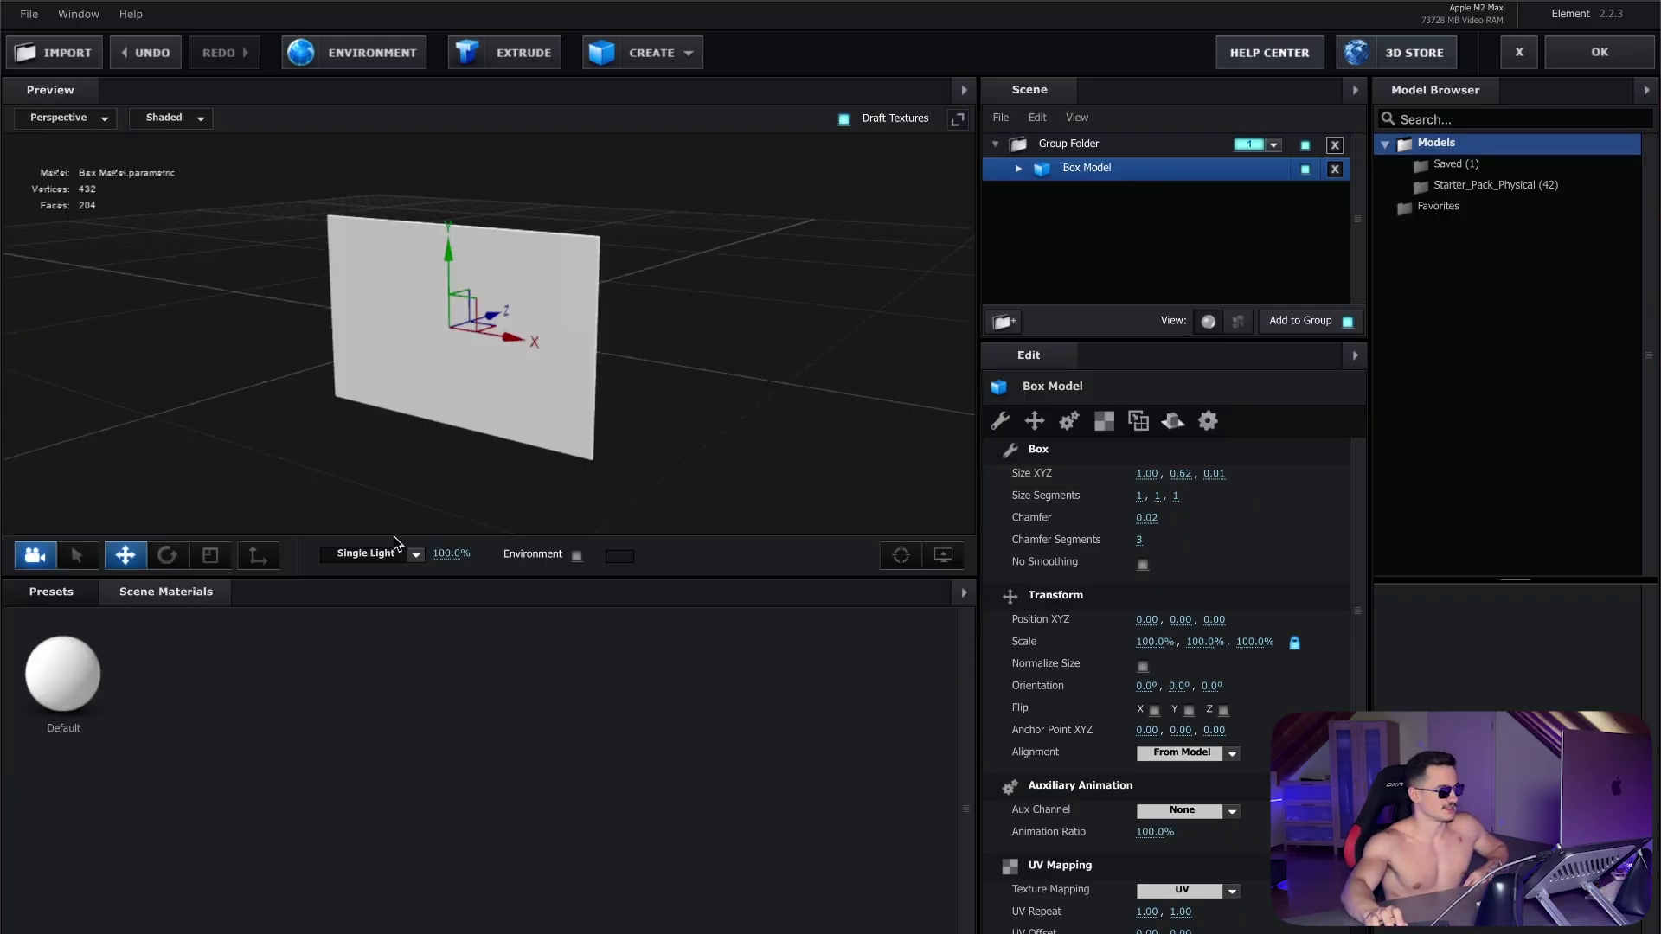
pyautogui.click(62, 675)
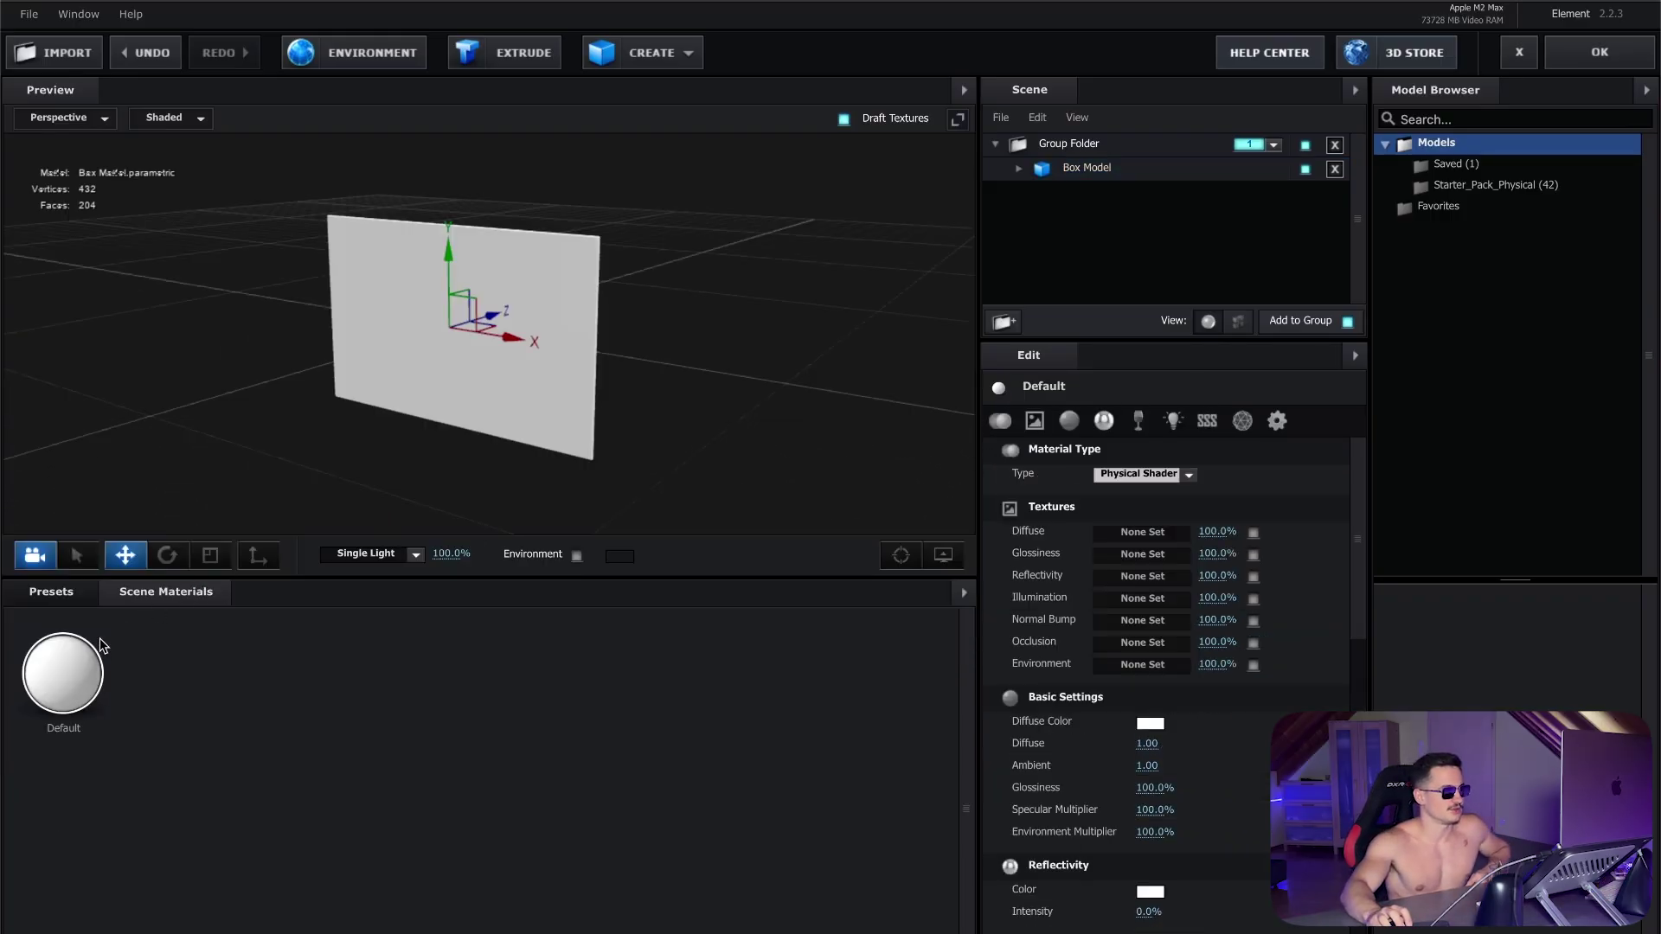
pyautogui.click(1119, 533)
pyautogui.click(771, 208)
pyautogui.click(853, 237)
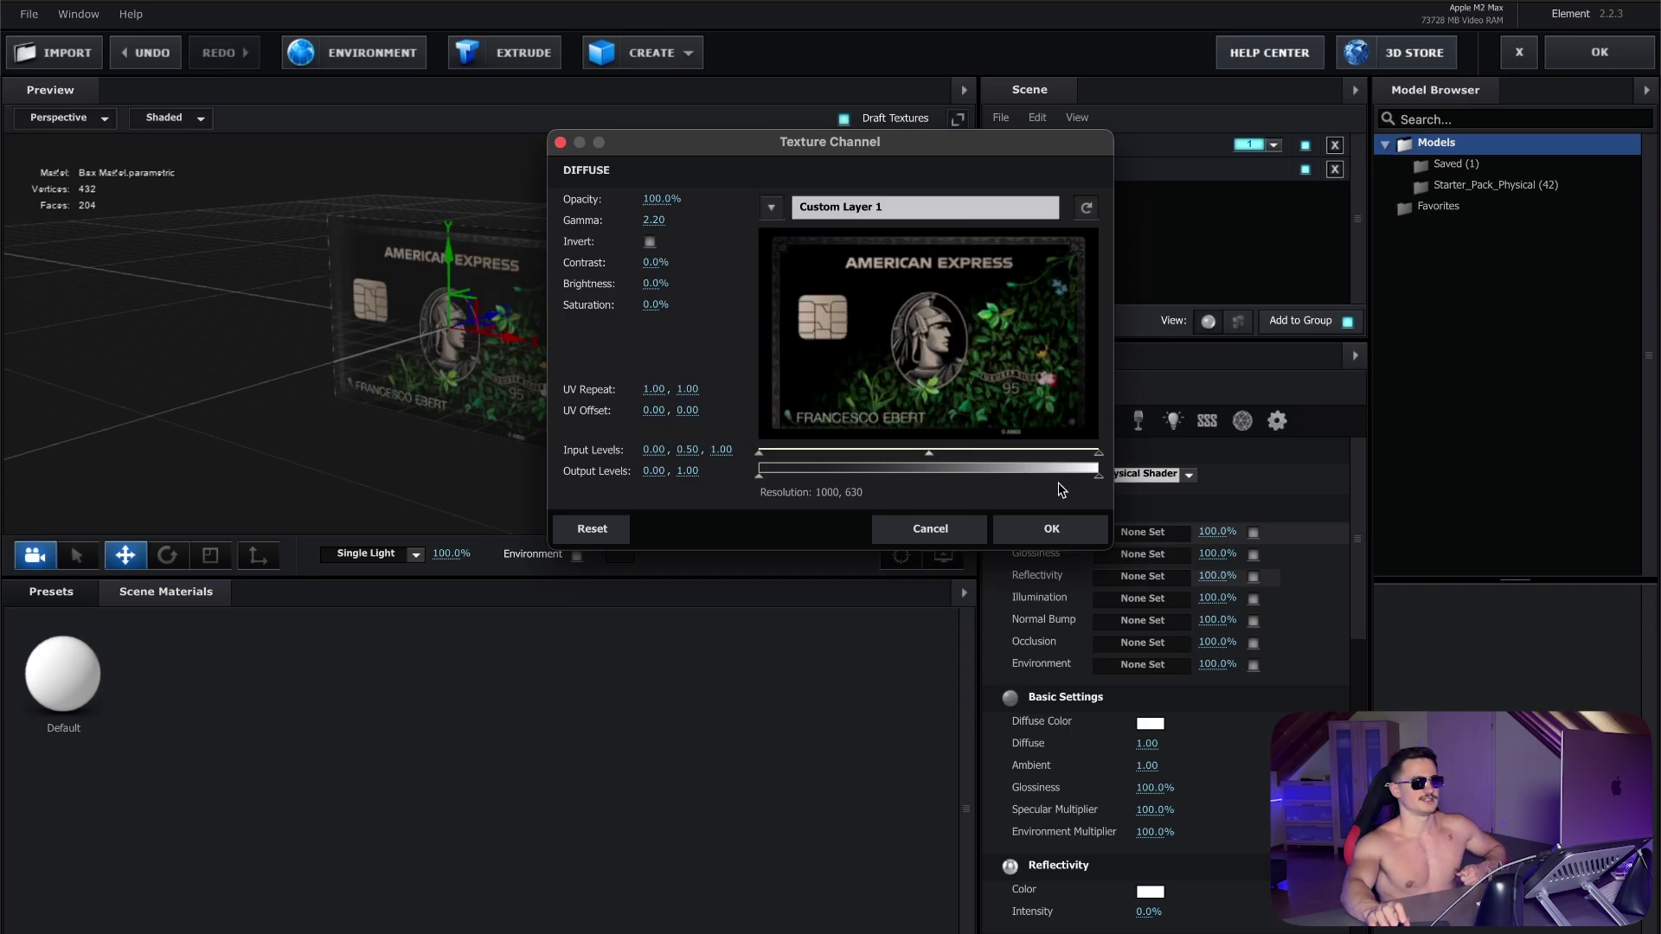
pyautogui.click(1063, 533)
# Step: Set the Default material's glossiness to 0%
pyautogui.scroll(-3, 1219, 760)
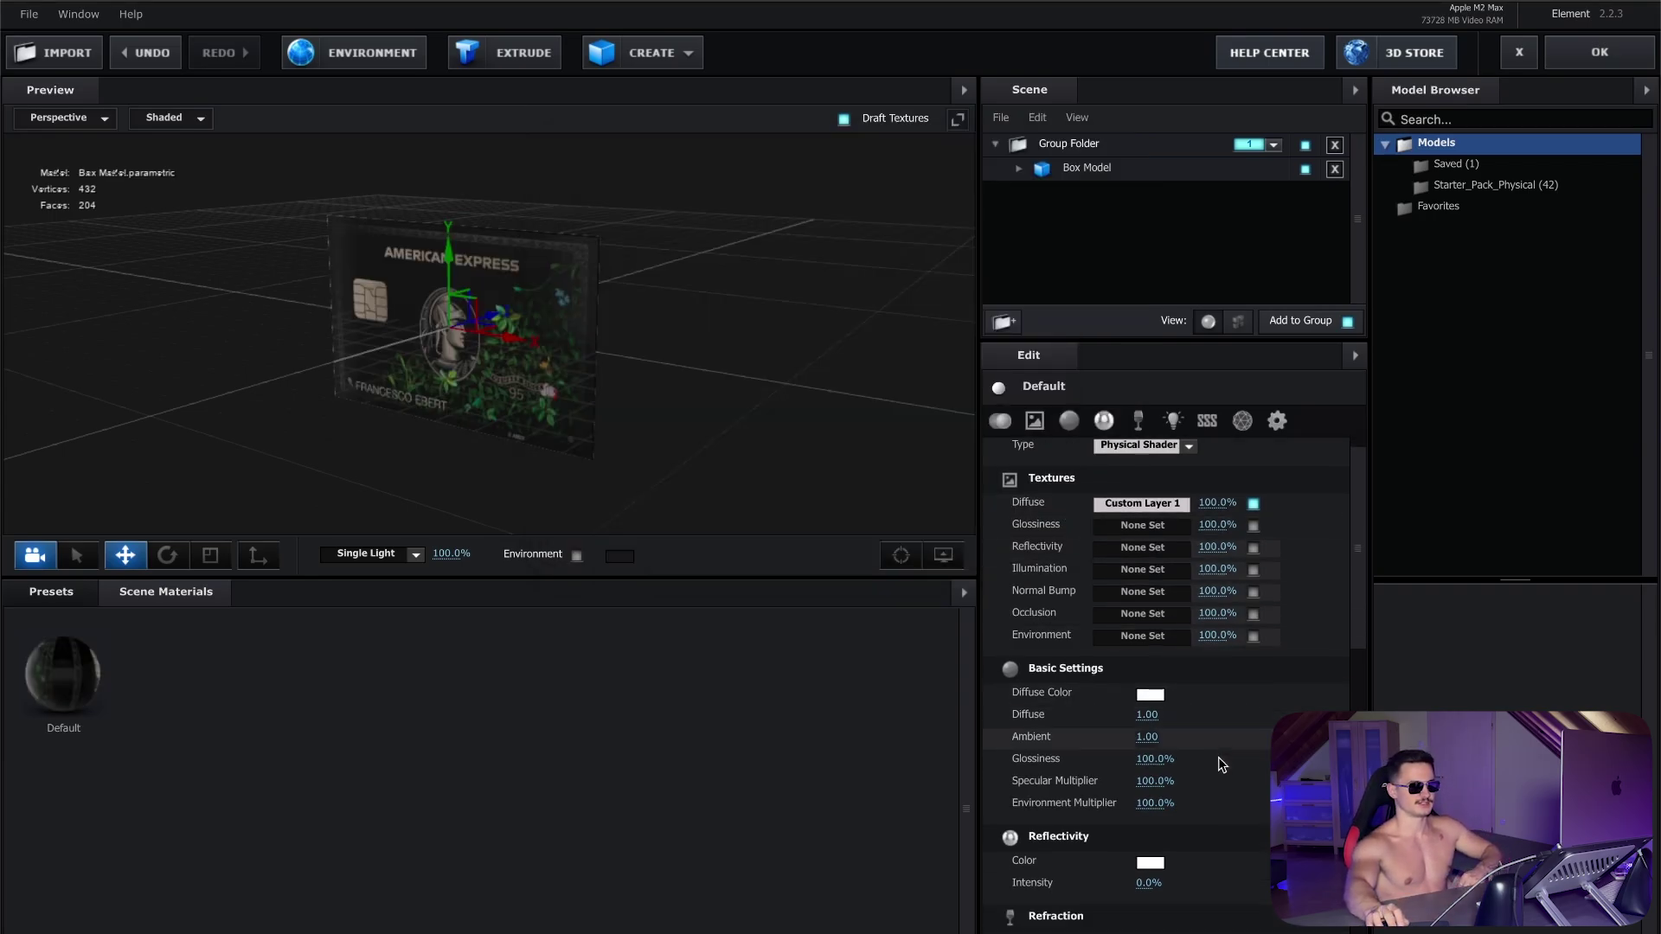
pyautogui.moveTo(697, 418); pyautogui.dragTo(720, 377)
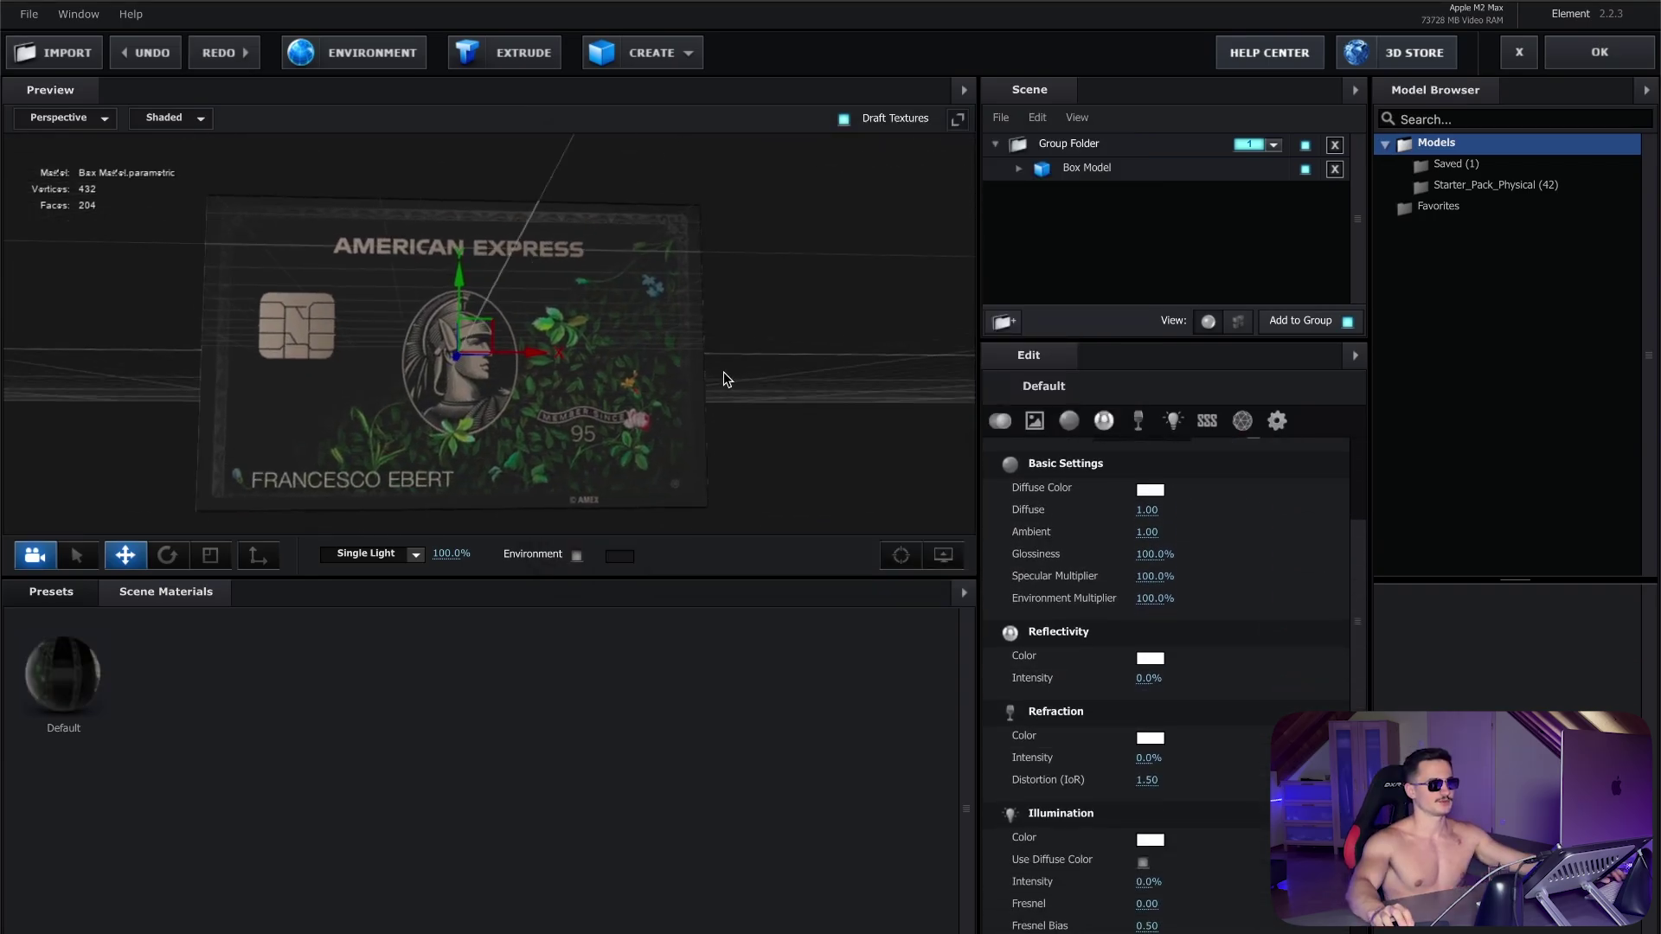
pyautogui.scroll(2, 720, 378)
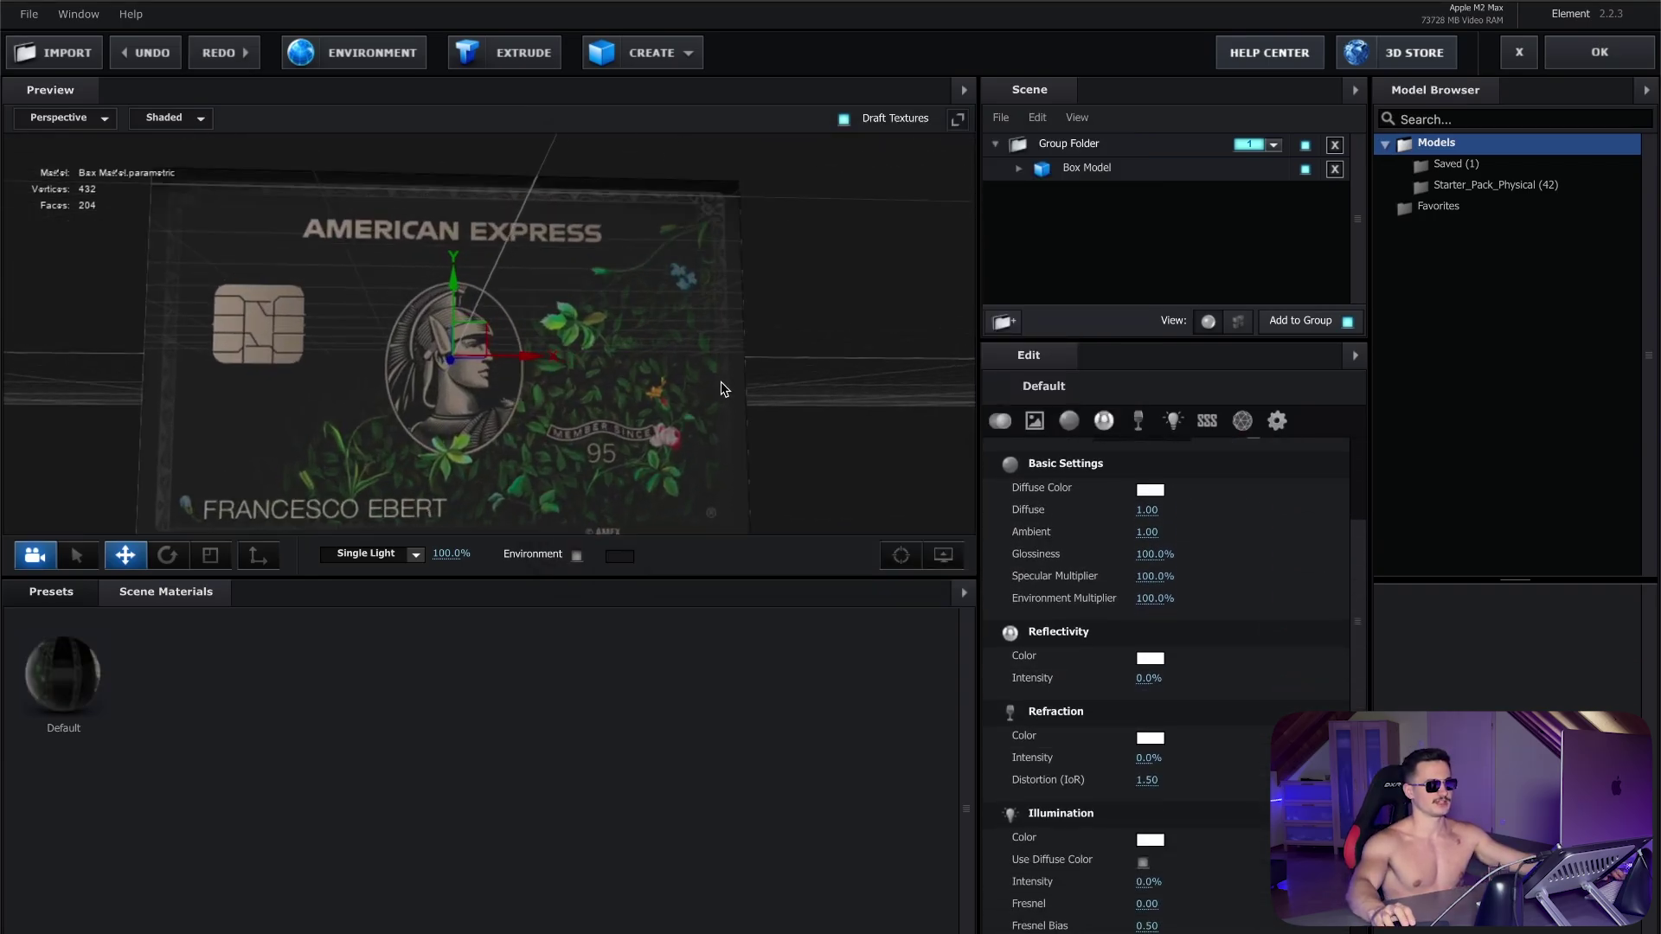
pyautogui.click(1151, 557)
pyautogui.write('0')
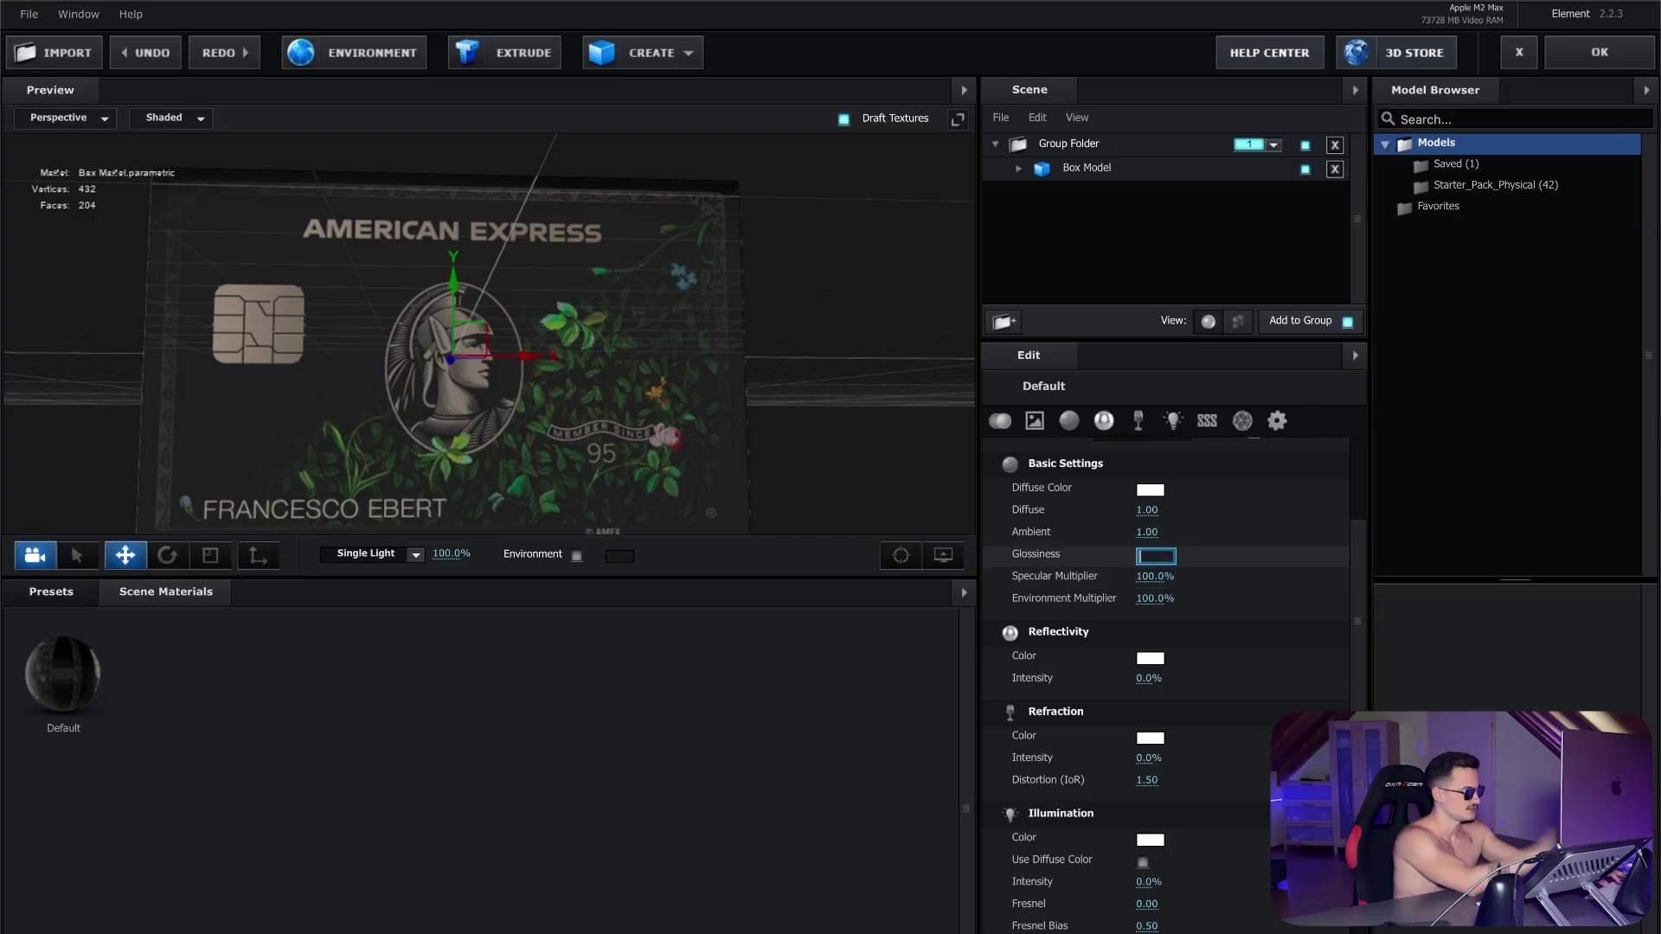
pyautogui.press('Return')
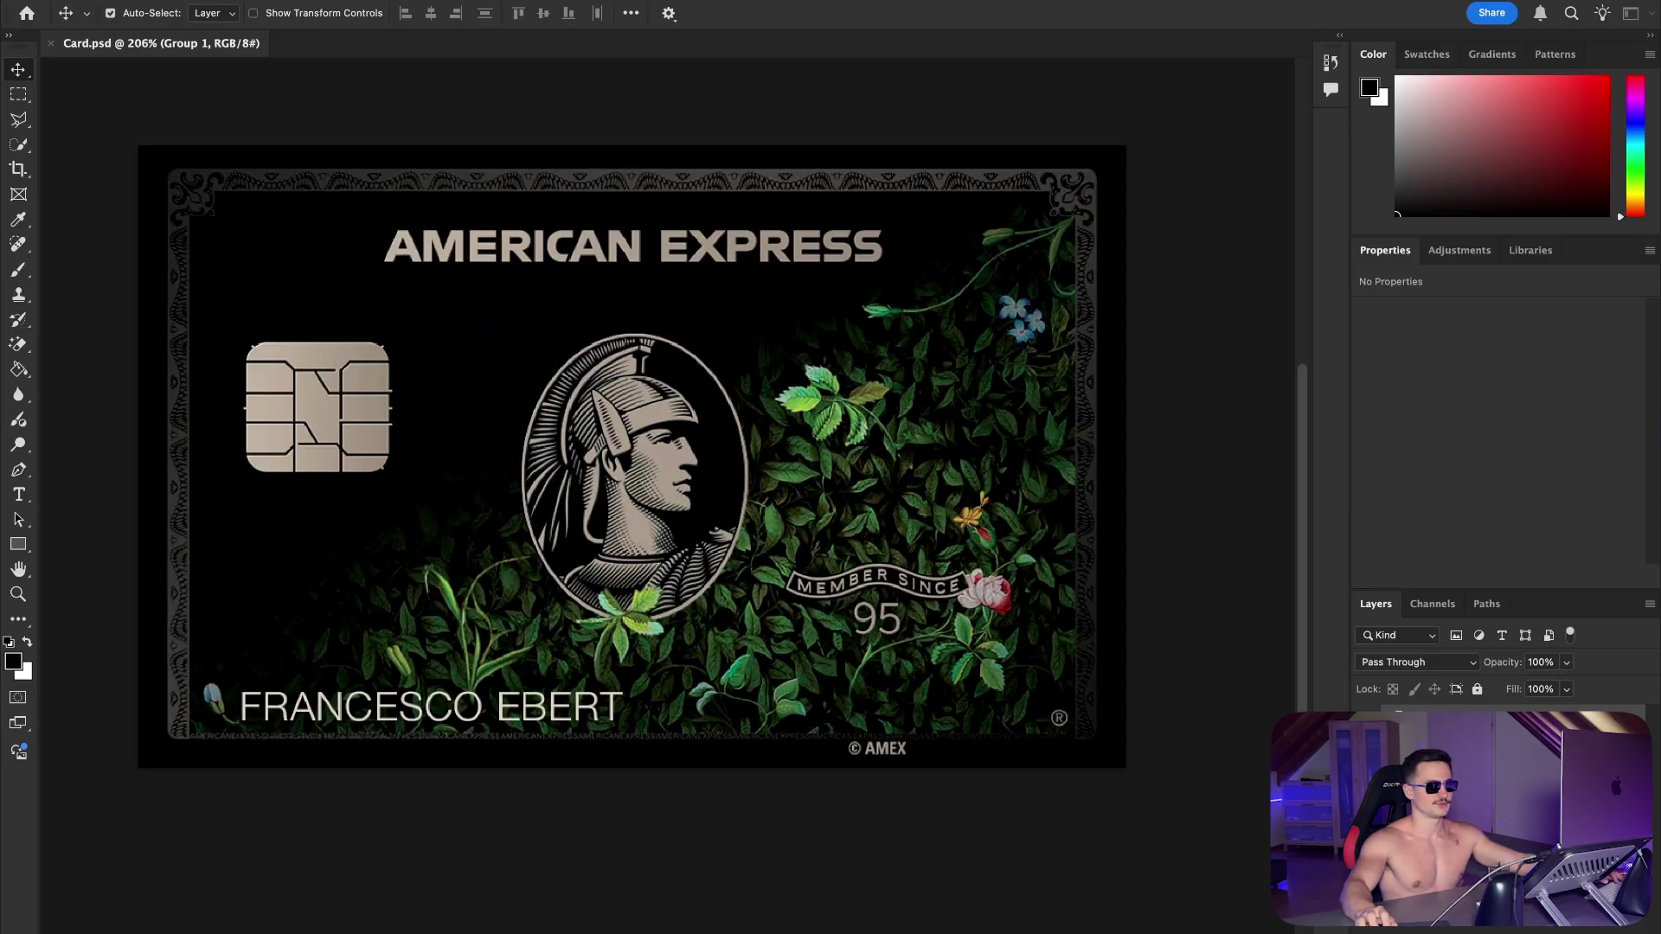
# Step: Isolate Layer 1 in Card.psd, select the erased strip where the cardholder name was, and cover it with Generative Fill
pyautogui.keyDown('alt'); pyautogui.click(1367, 649); pyautogui.keyUp('alt')
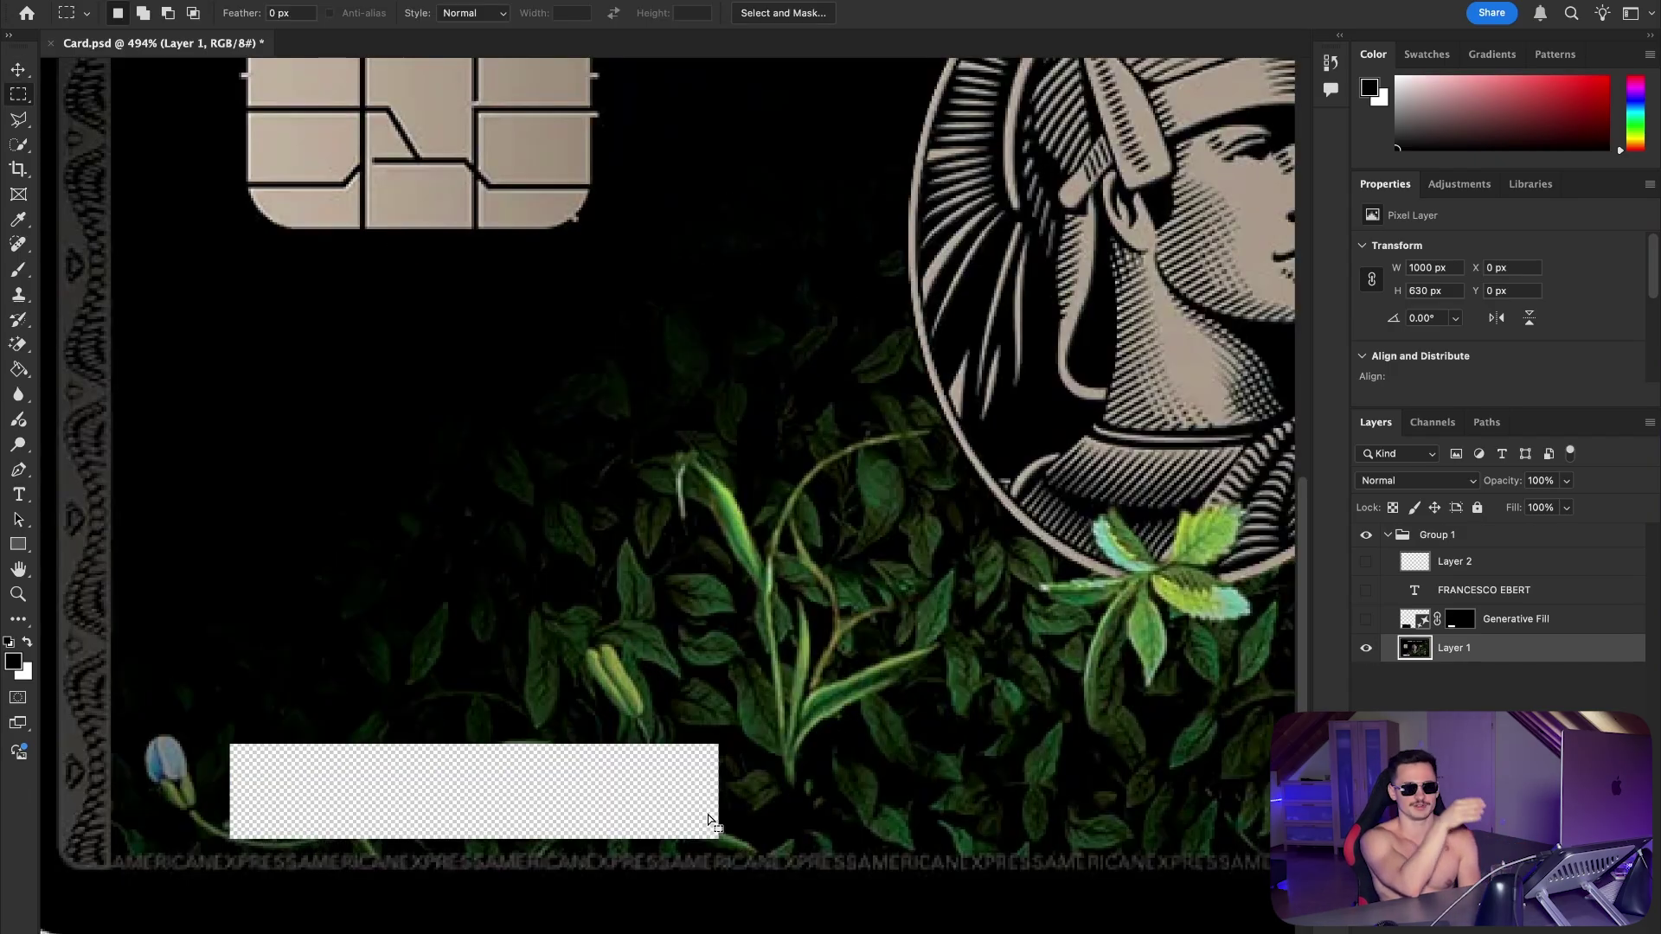
pyautogui.moveTo(225, 738); pyautogui.dragTo(725, 846)
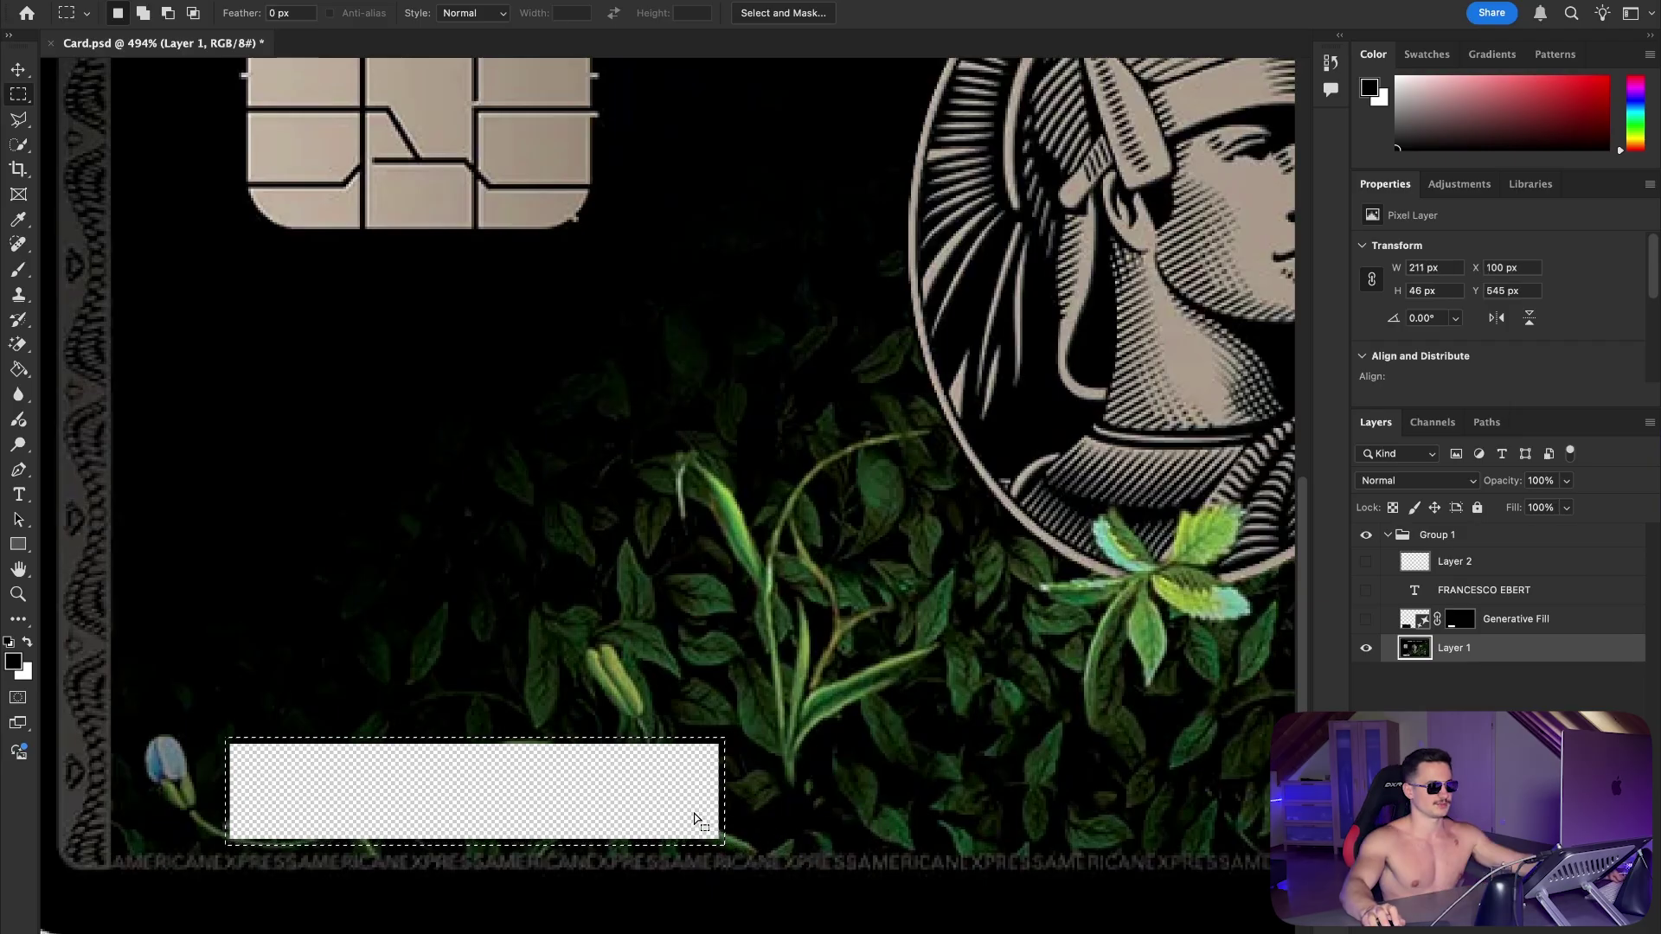
pyautogui.rightClick(683, 810)
pyautogui.click(737, 829)
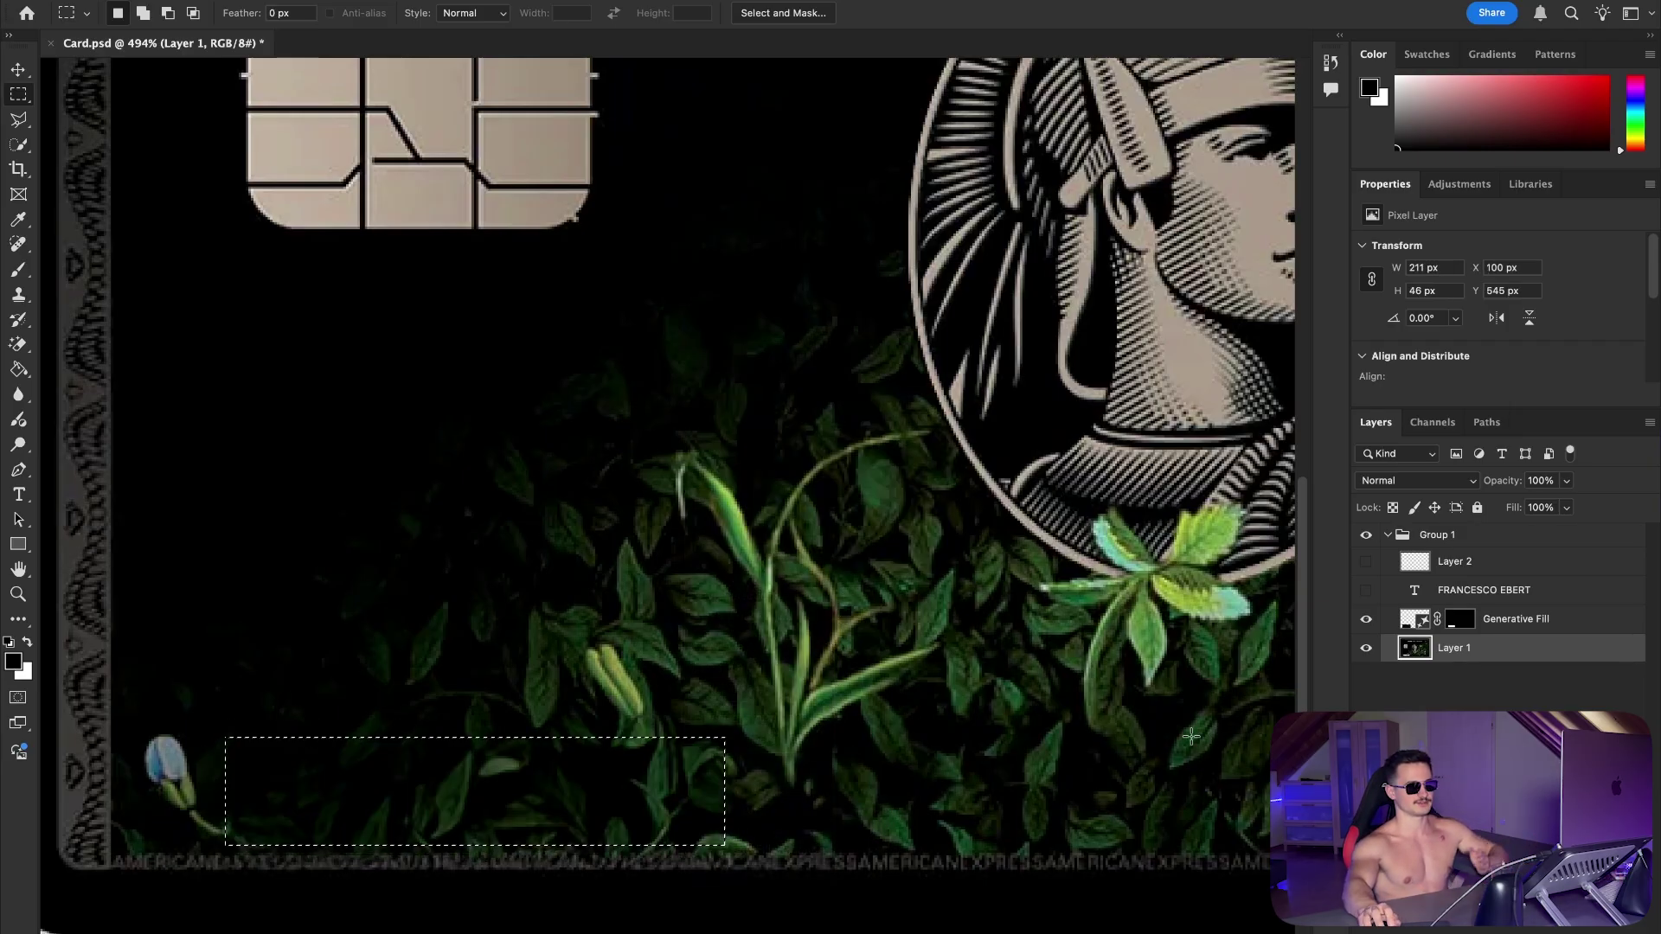
# Step: Show the cardholder name text layer and review its character settings
pyautogui.press('super+0')
pyautogui.click(1366, 591)
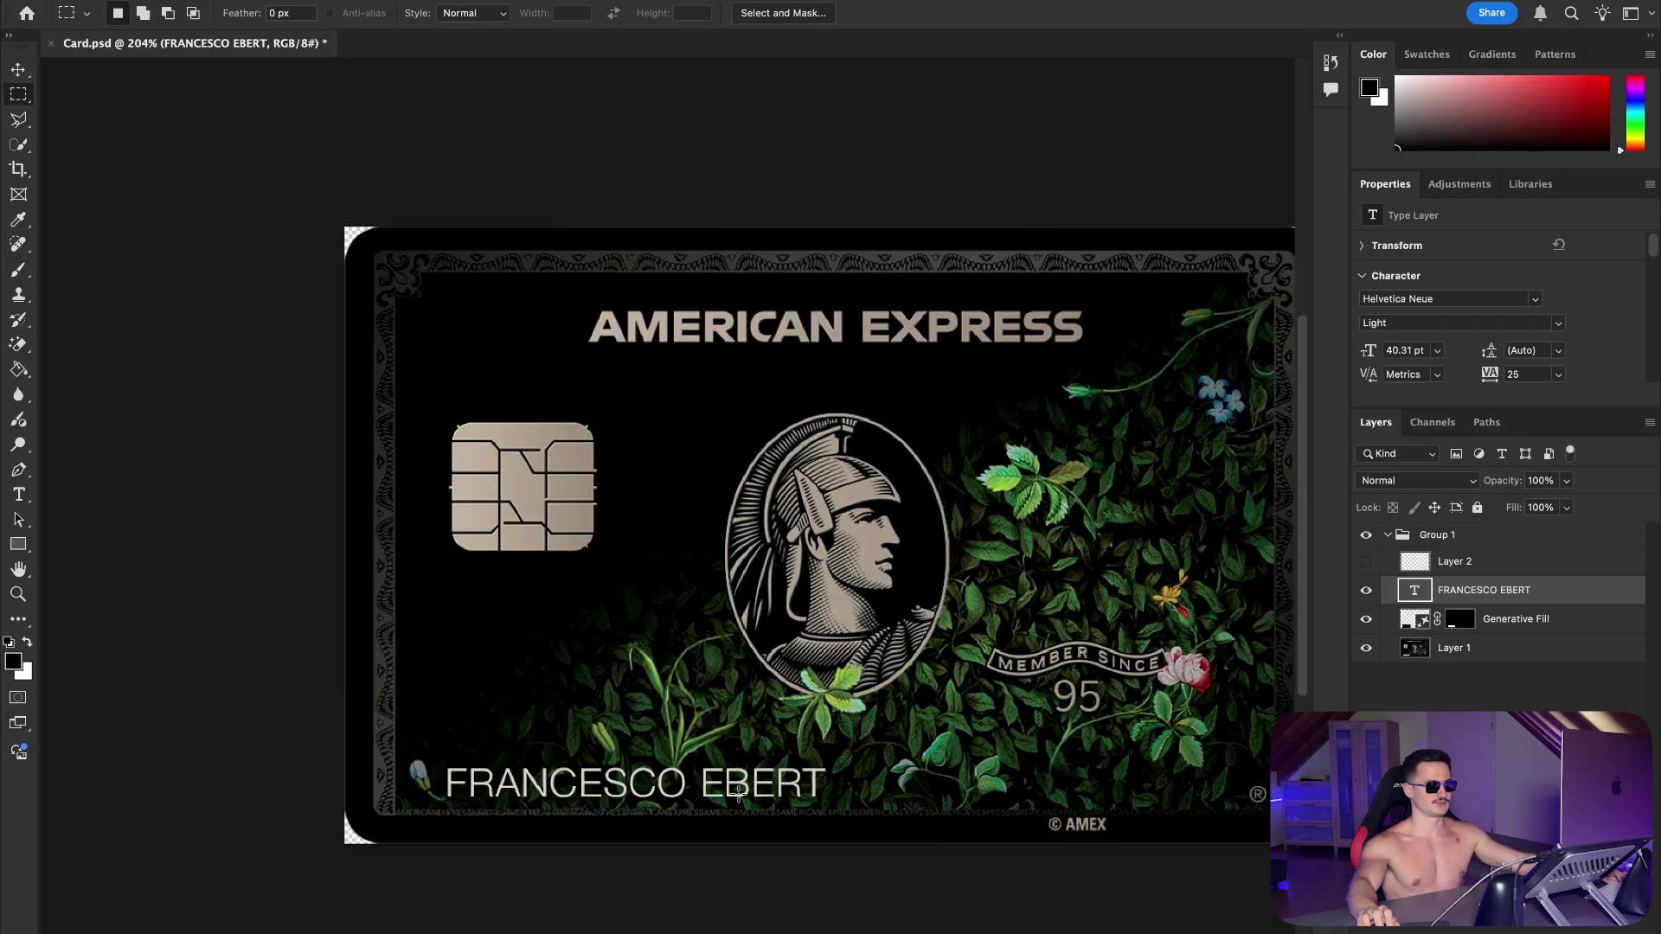
pyautogui.scroll(3, 736, 794)
pyautogui.scroll(-3, 1599, 379)
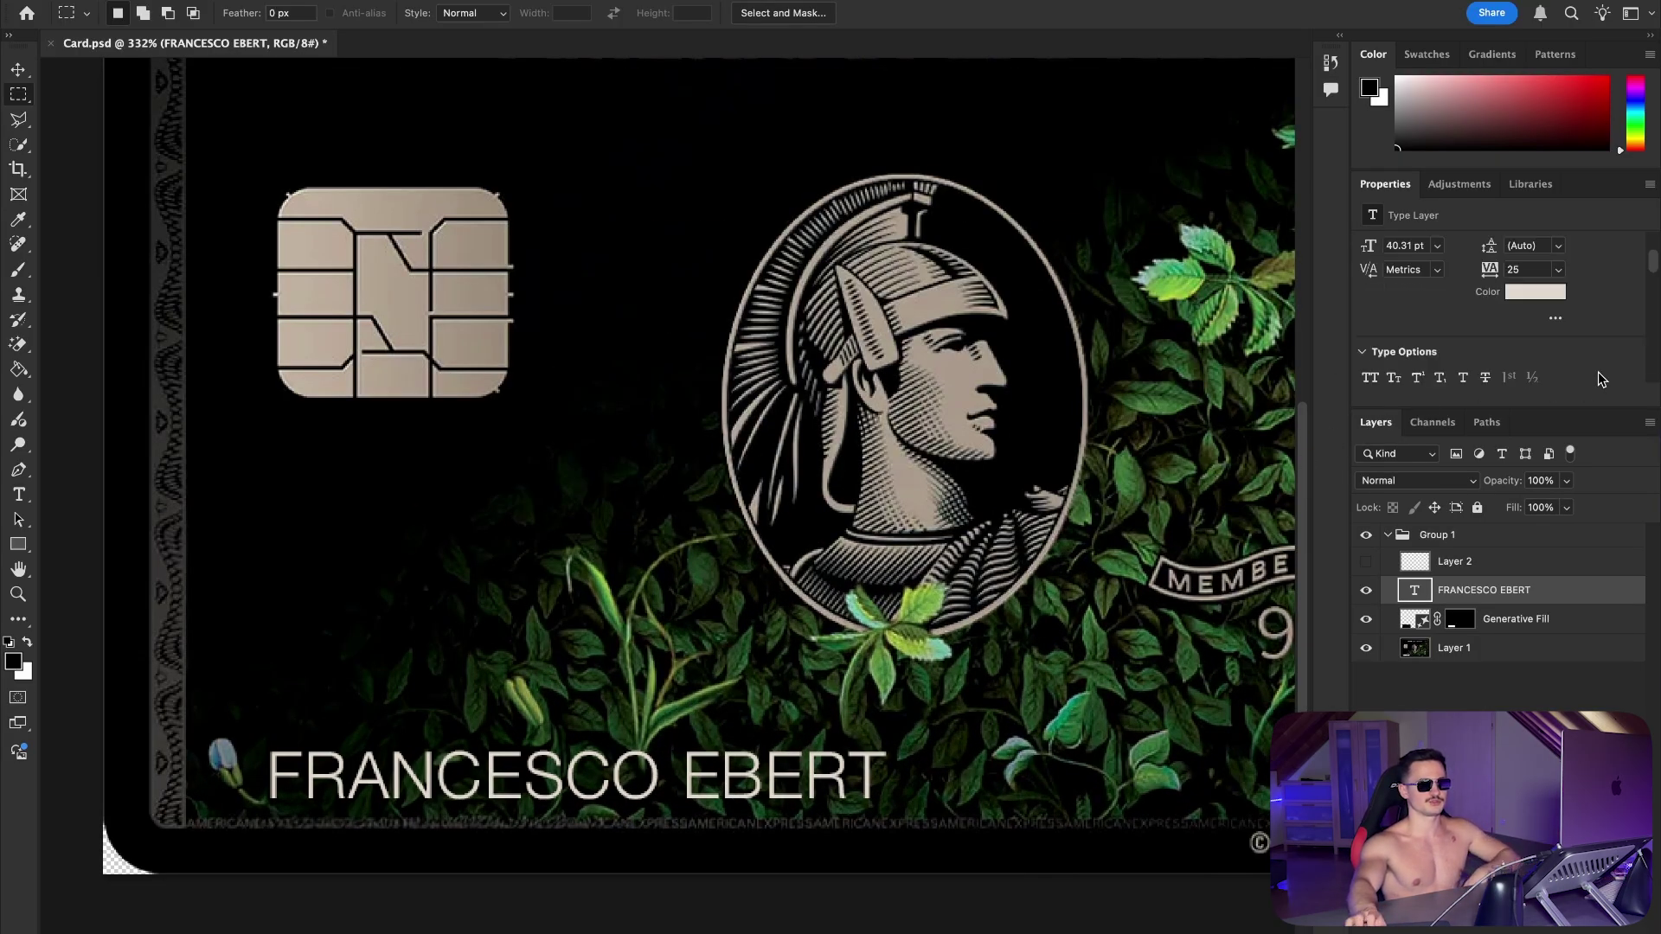
pyautogui.scroll(3, 1523, 336)
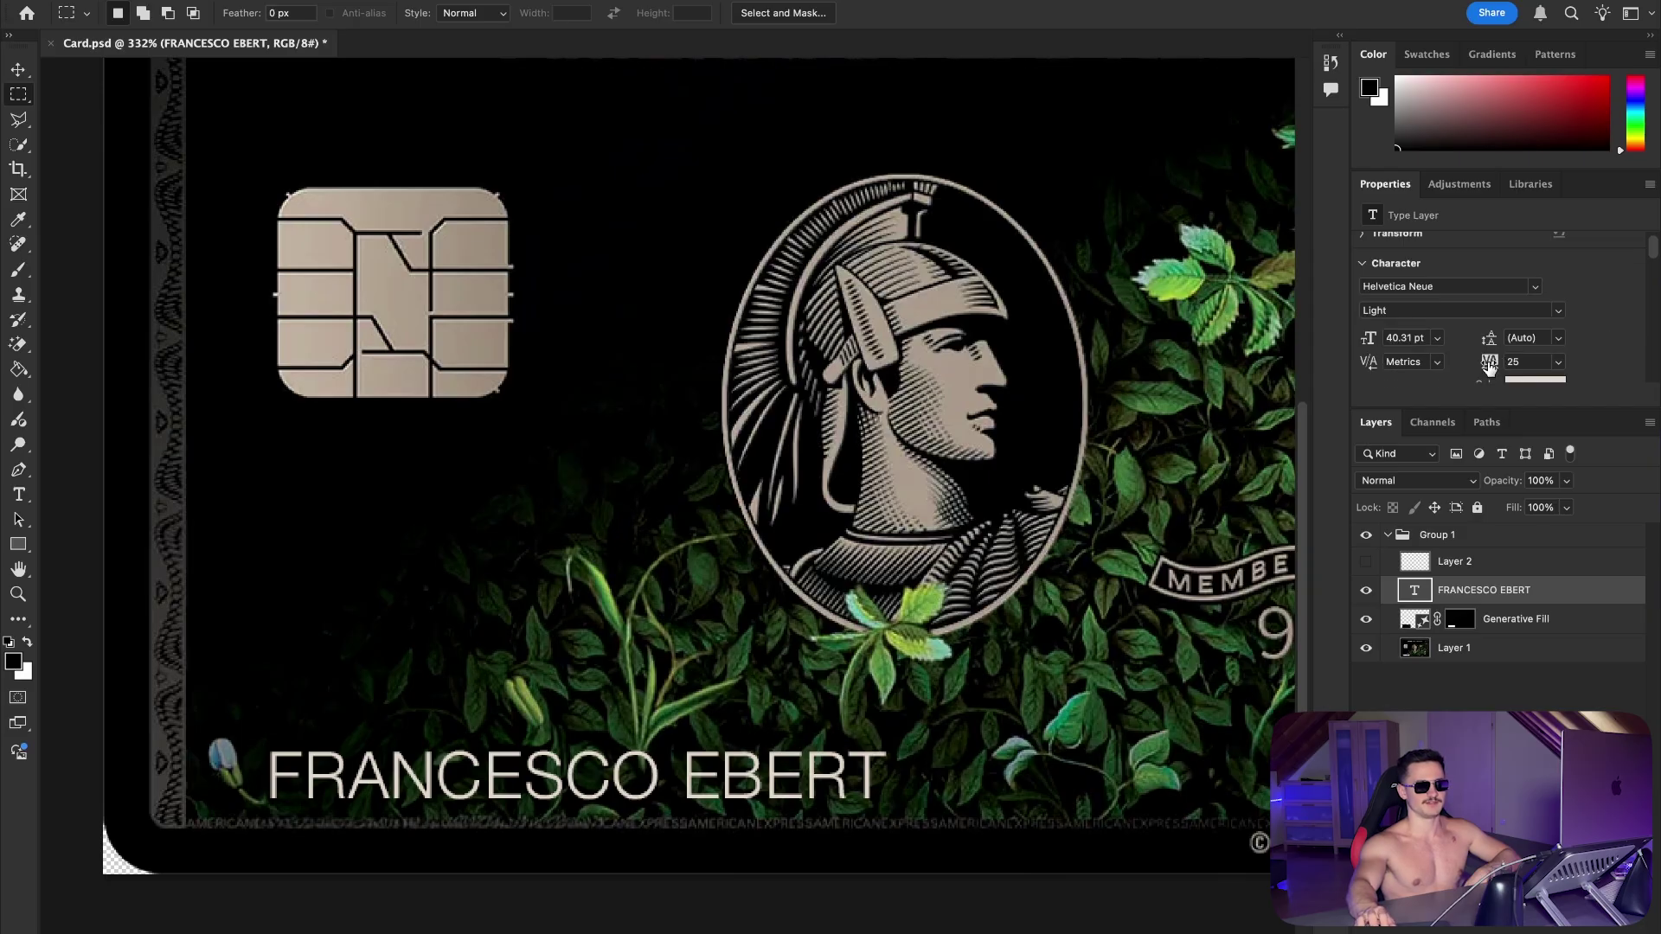
# Step: Try a tracking value of 0 on the cardholder name text and undo it
pyautogui.doubleClick(1510, 362)
pyautogui.write('0')
pyautogui.press('Return')
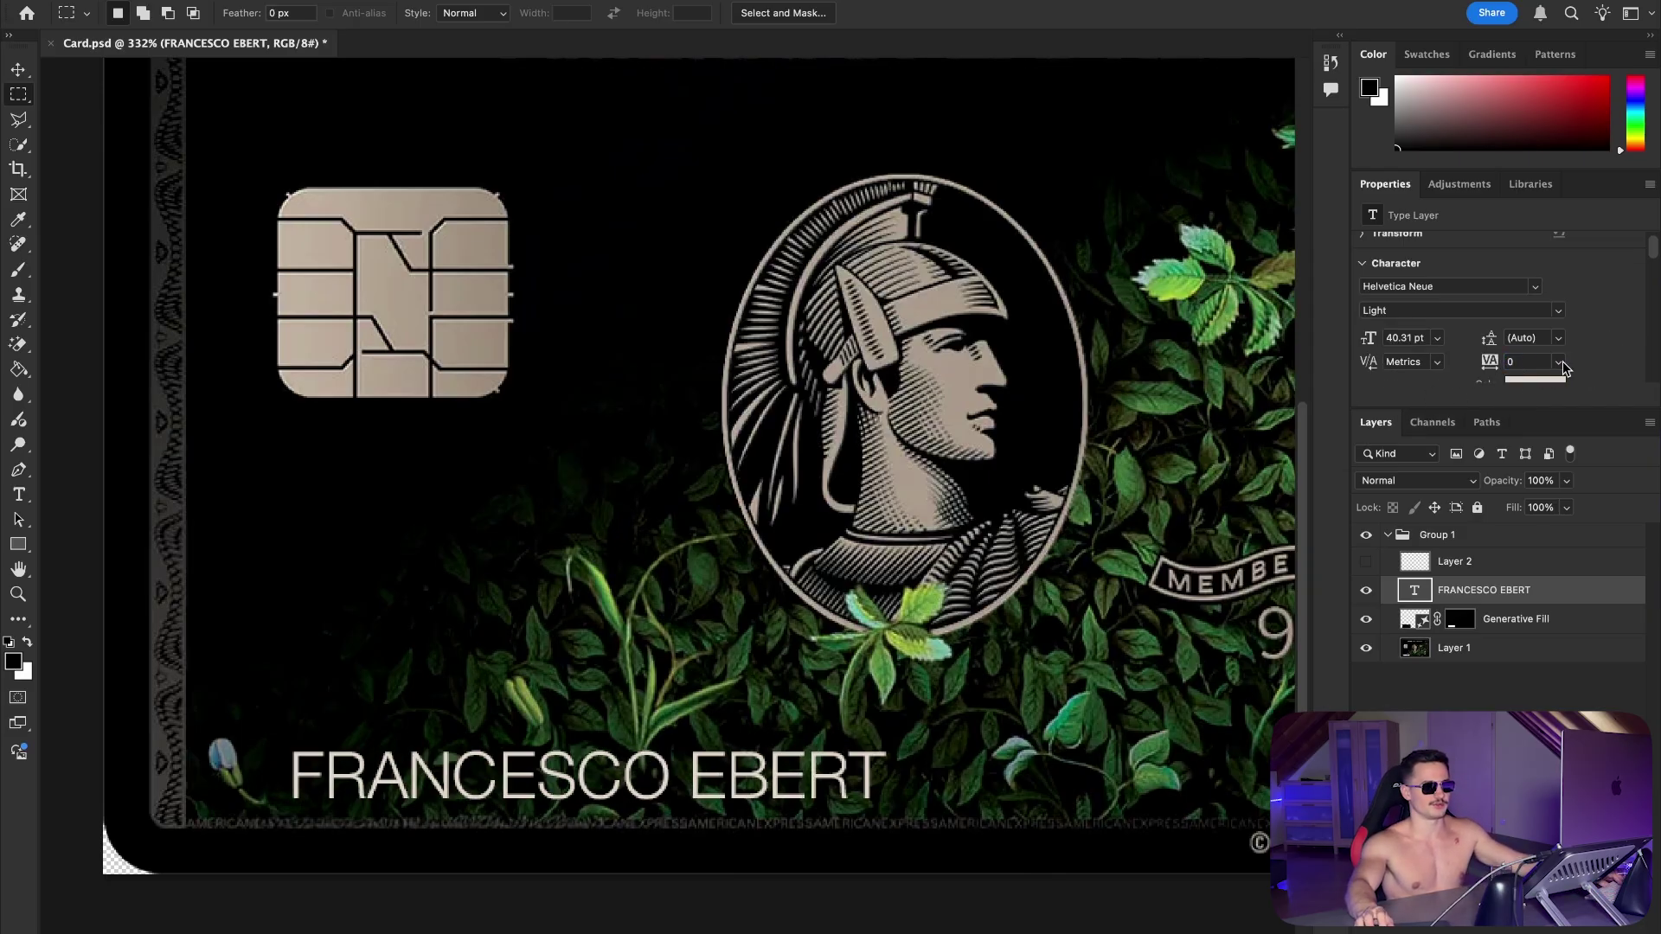
pyautogui.hotkey('ctrl', 'z')
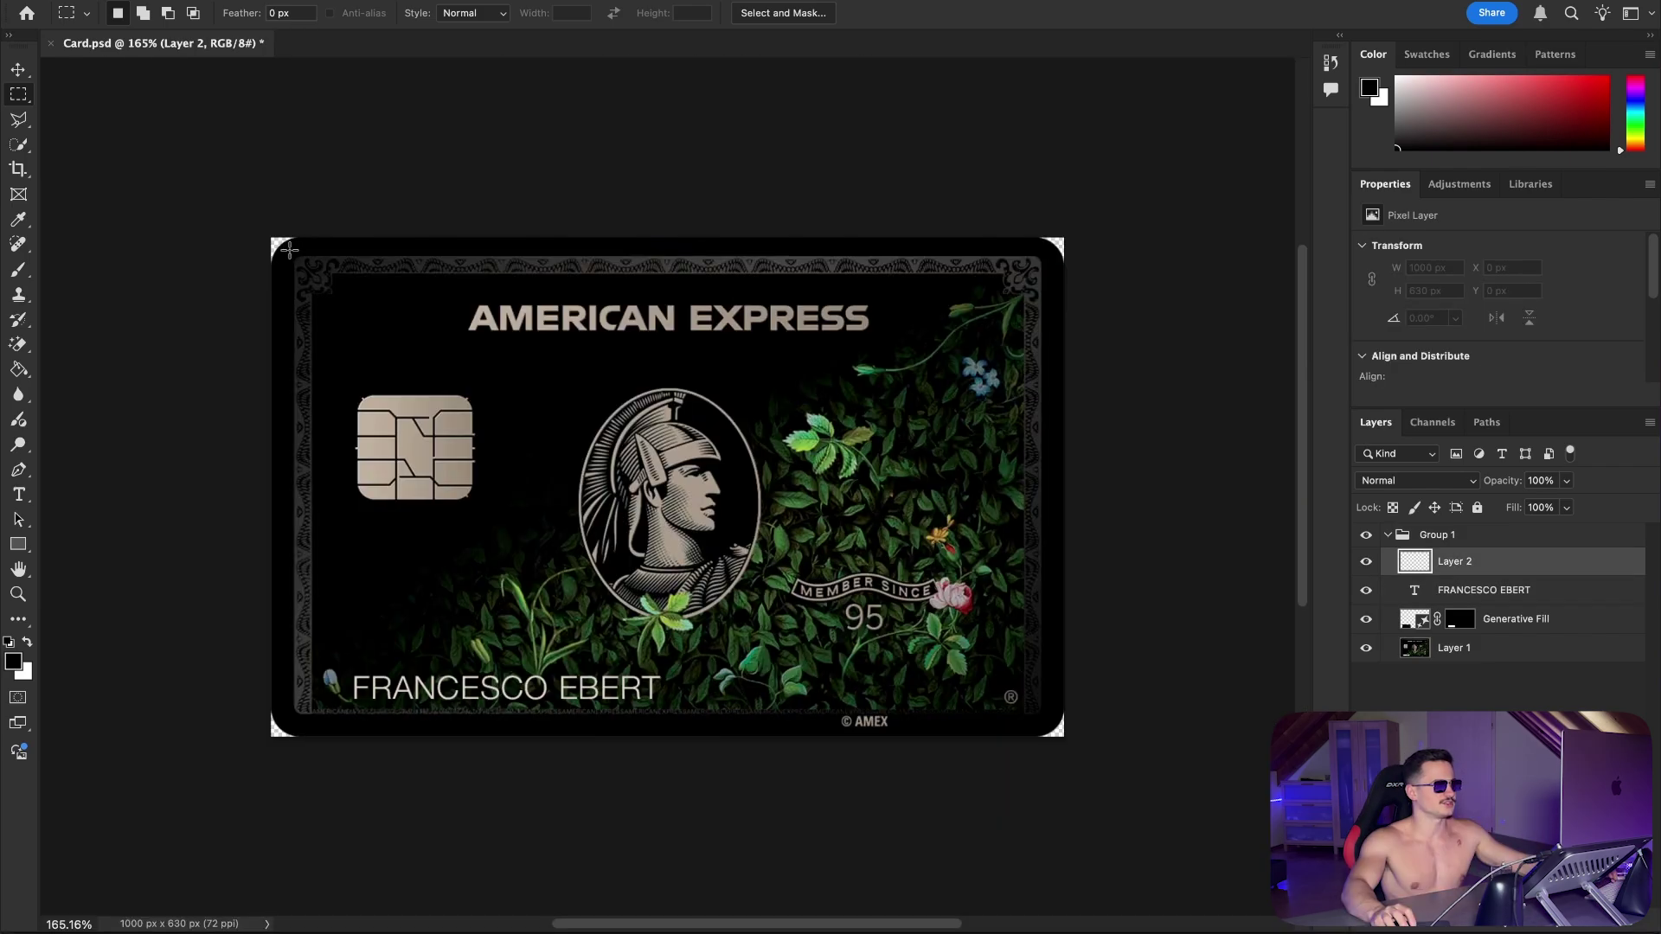
# Step: Select the card's interior on Layer 2, about 962 by 603 px, invert the selection, fill the outer border and corners with black, and deselect
pyautogui.moveTo(289, 250); pyautogui.dragTo(1051, 729)
pyautogui.rightClick(910, 489)
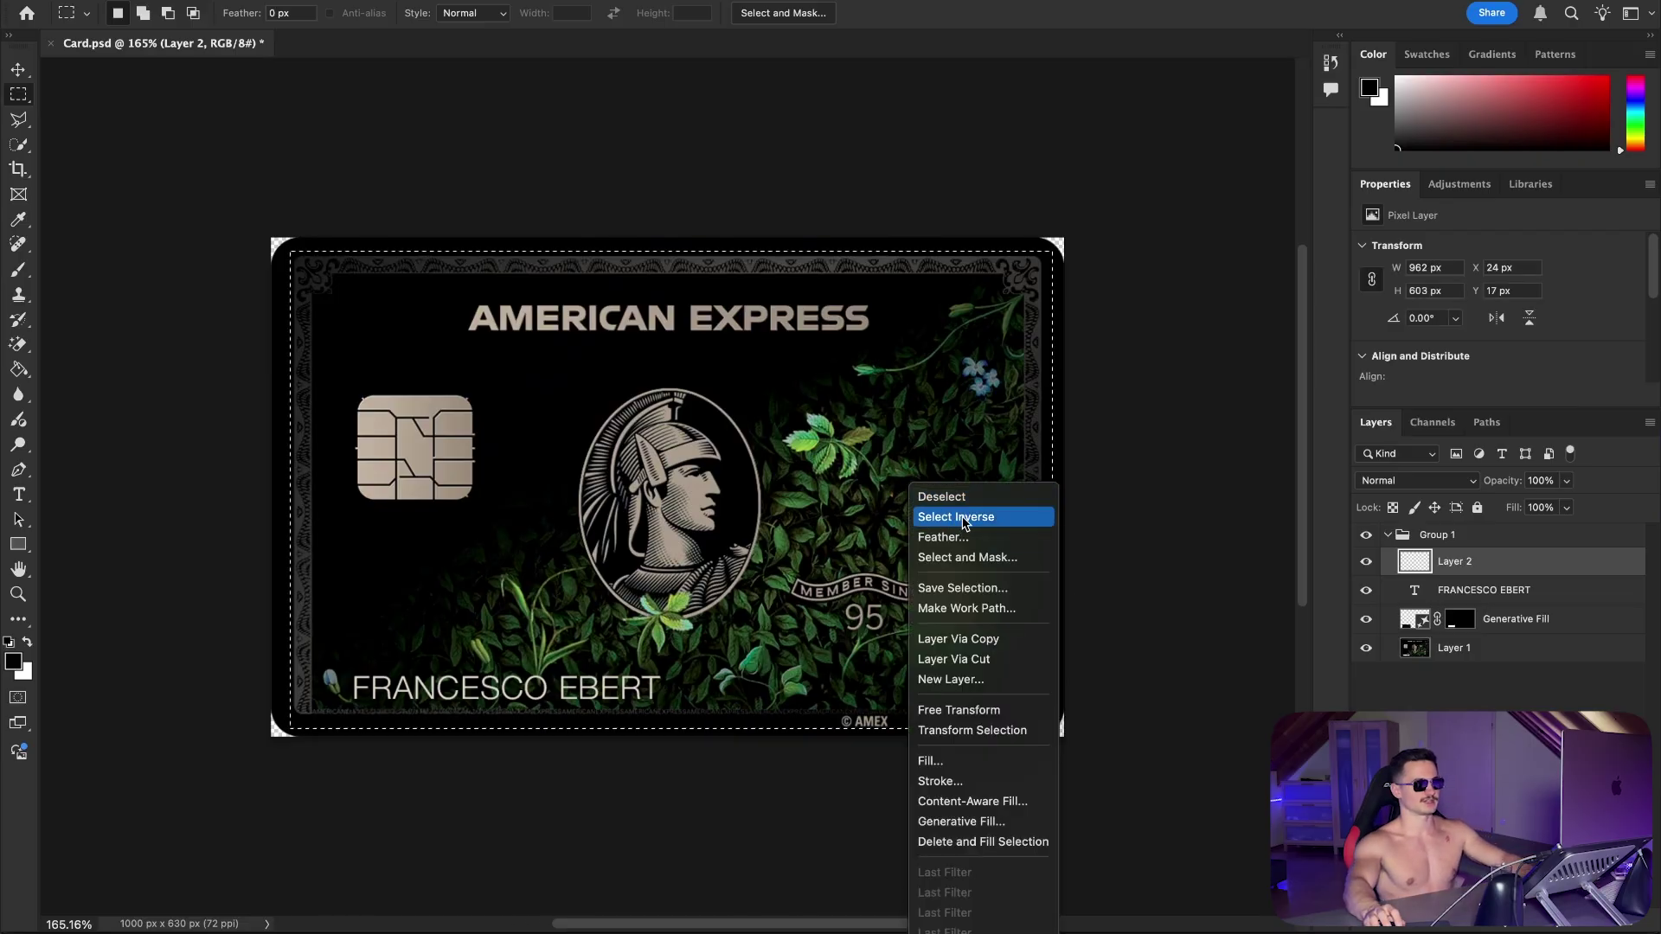
pyautogui.click(962, 513)
pyautogui.rightClick(952, 485)
pyautogui.click(19, 369)
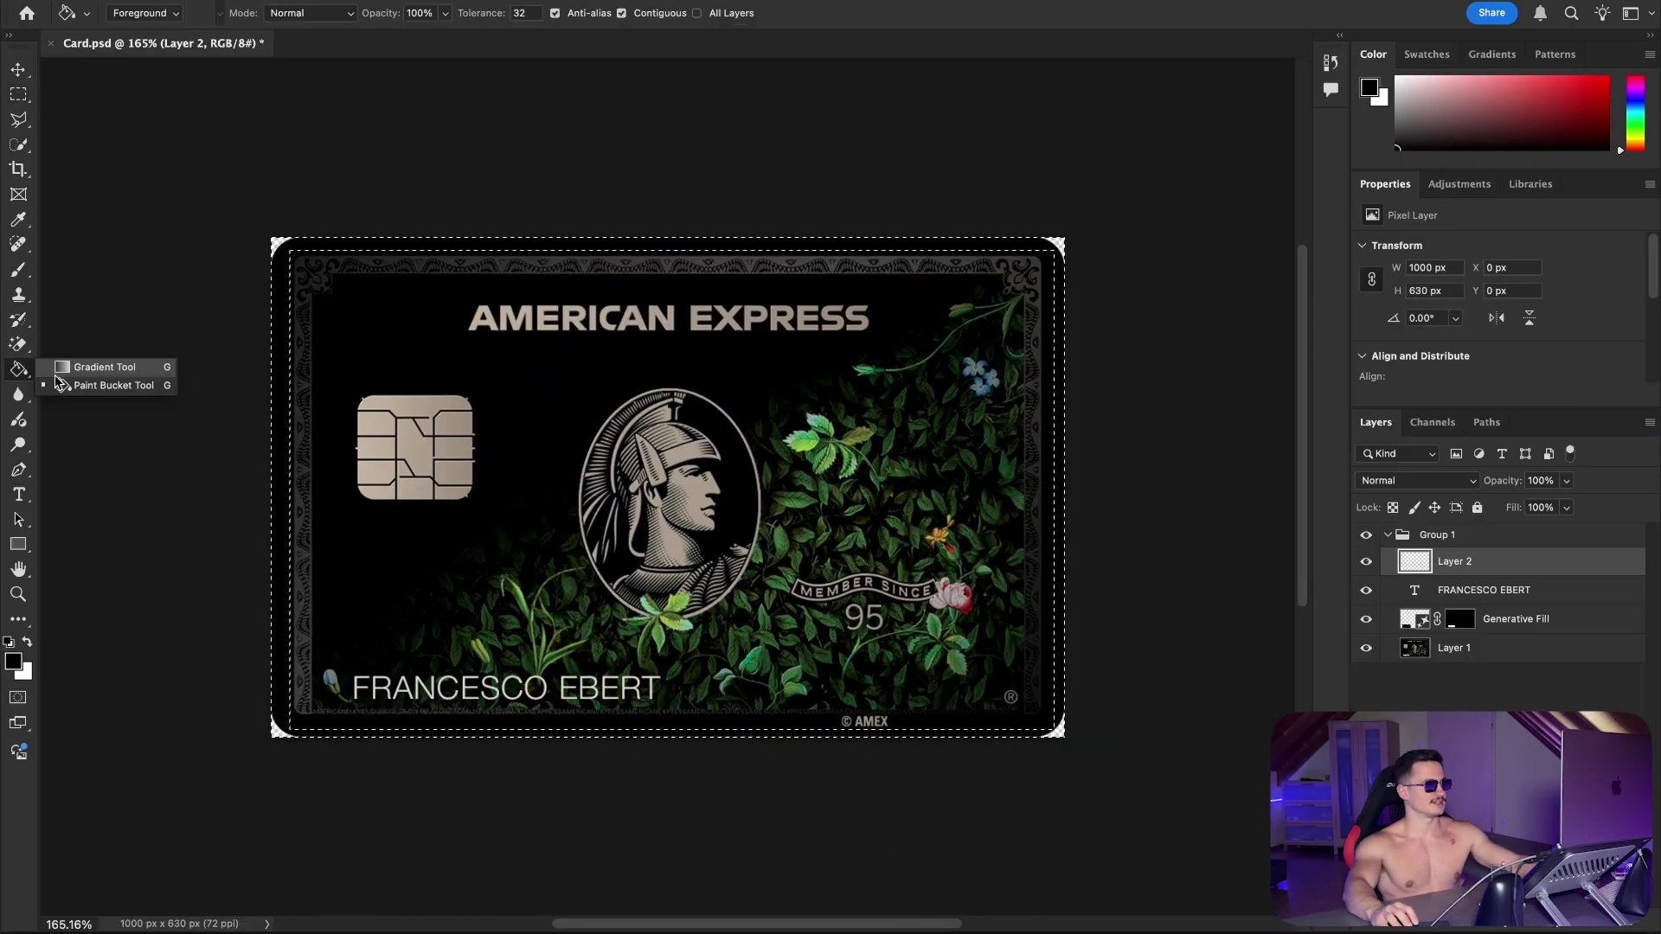
pyautogui.click(290, 395)
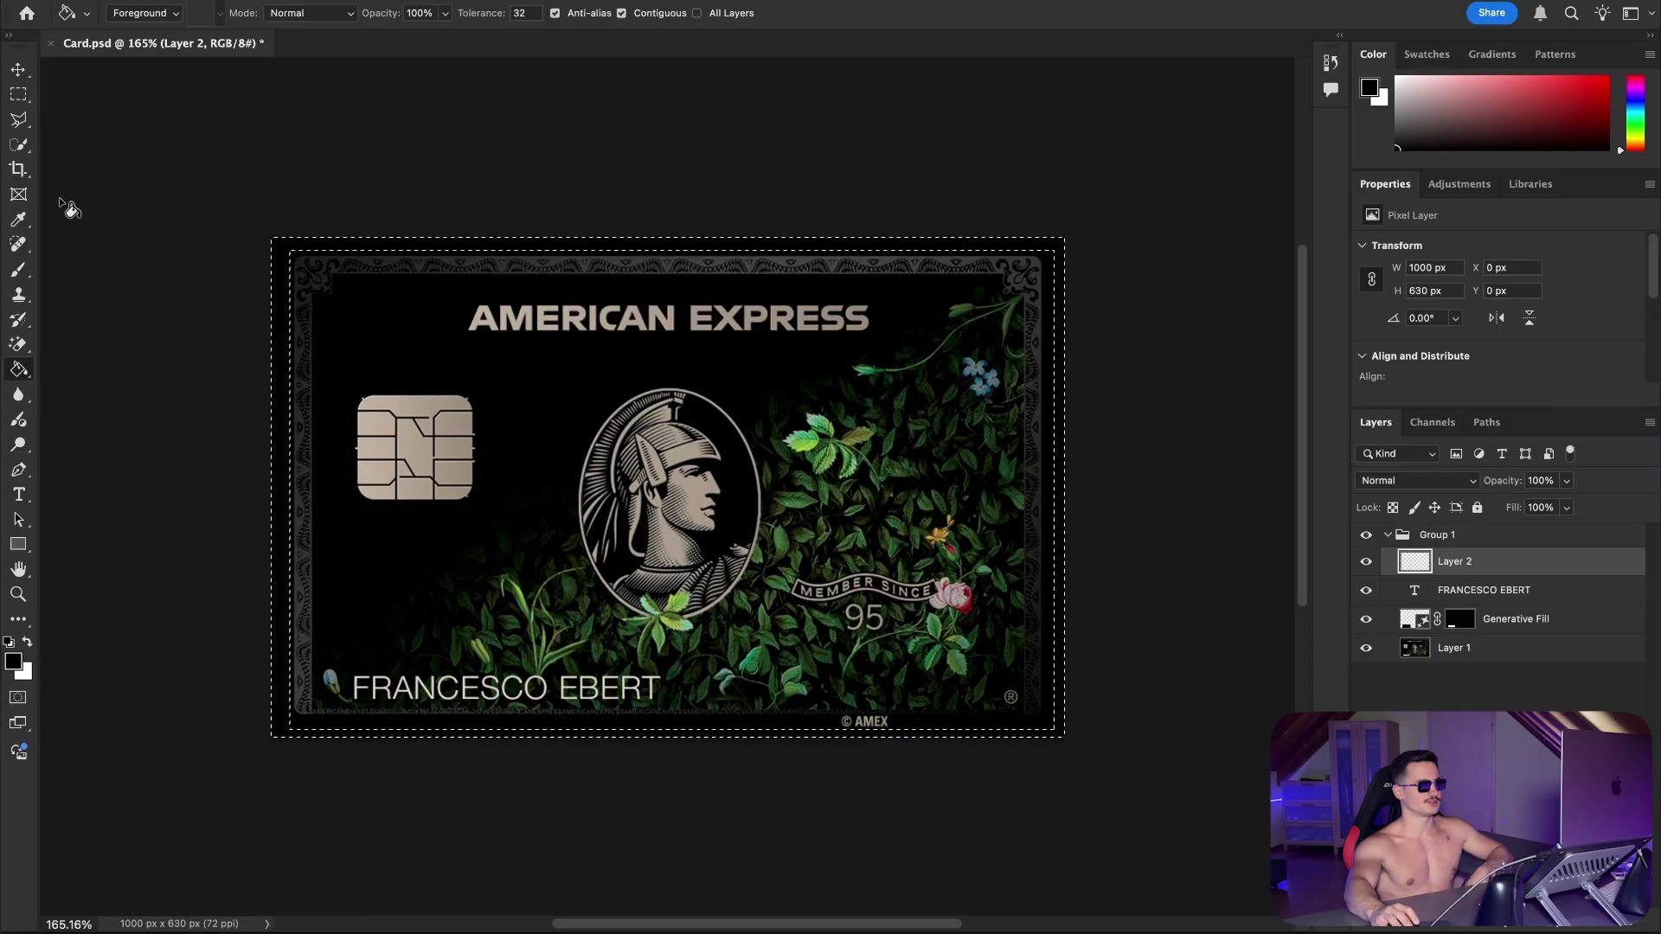
pyautogui.click(18, 93)
pyautogui.click(130, 178)
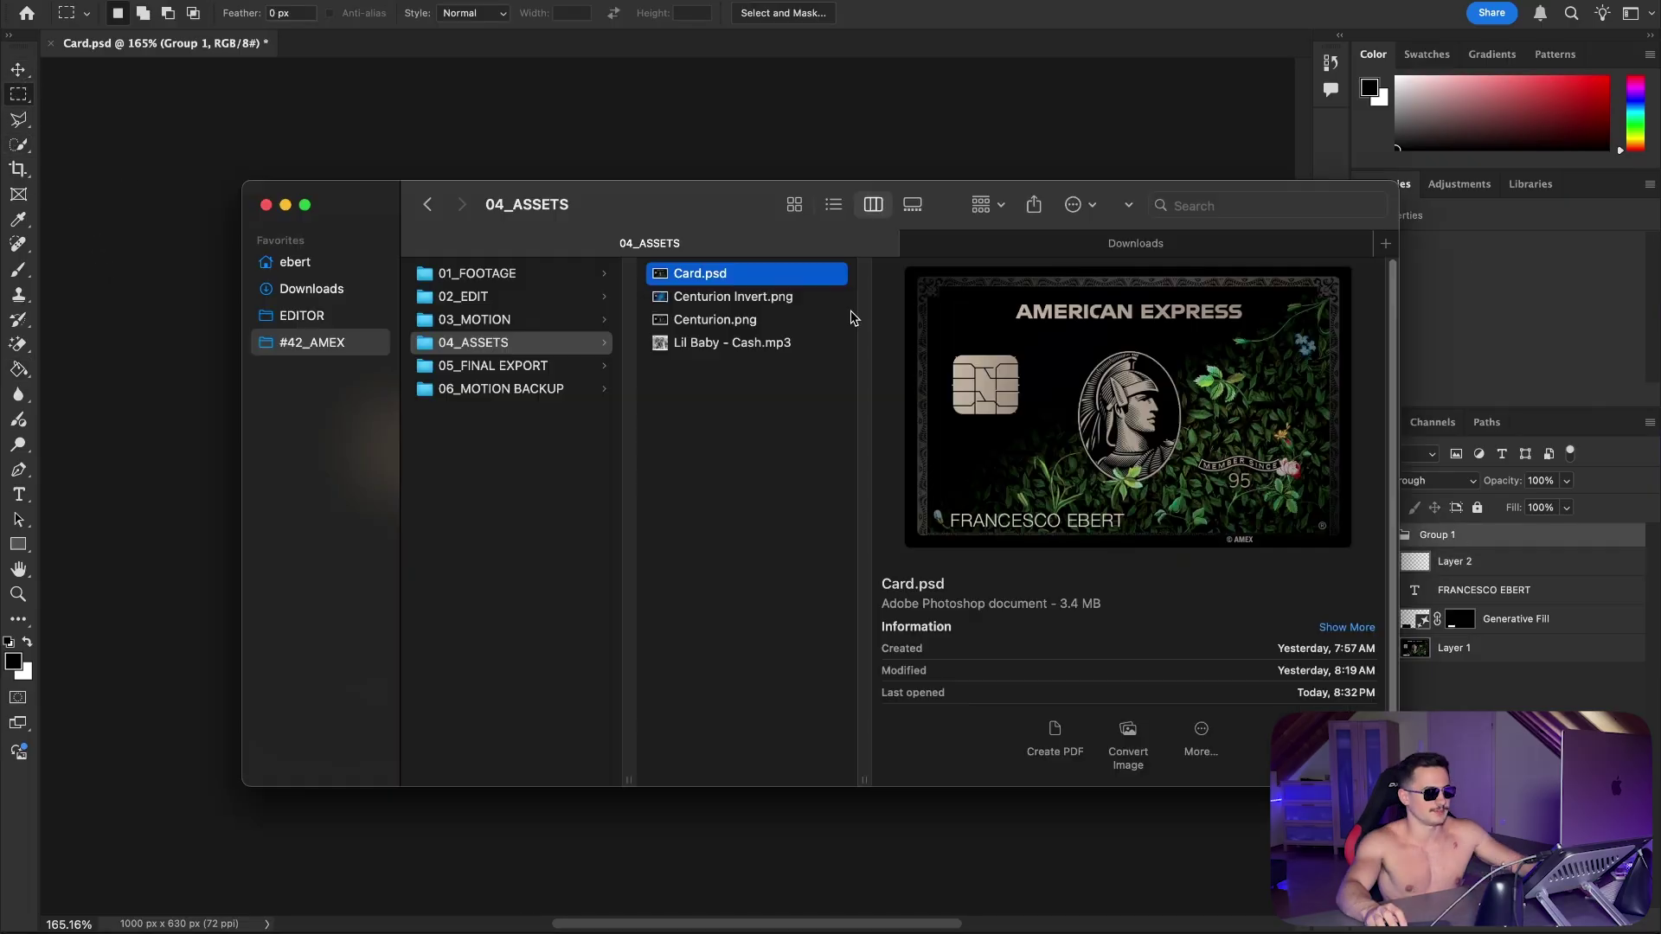
# Step: Preview Centurion Invert.png in the 04_ASSETS folder and switch back to After Effects
pyautogui.press('Down')
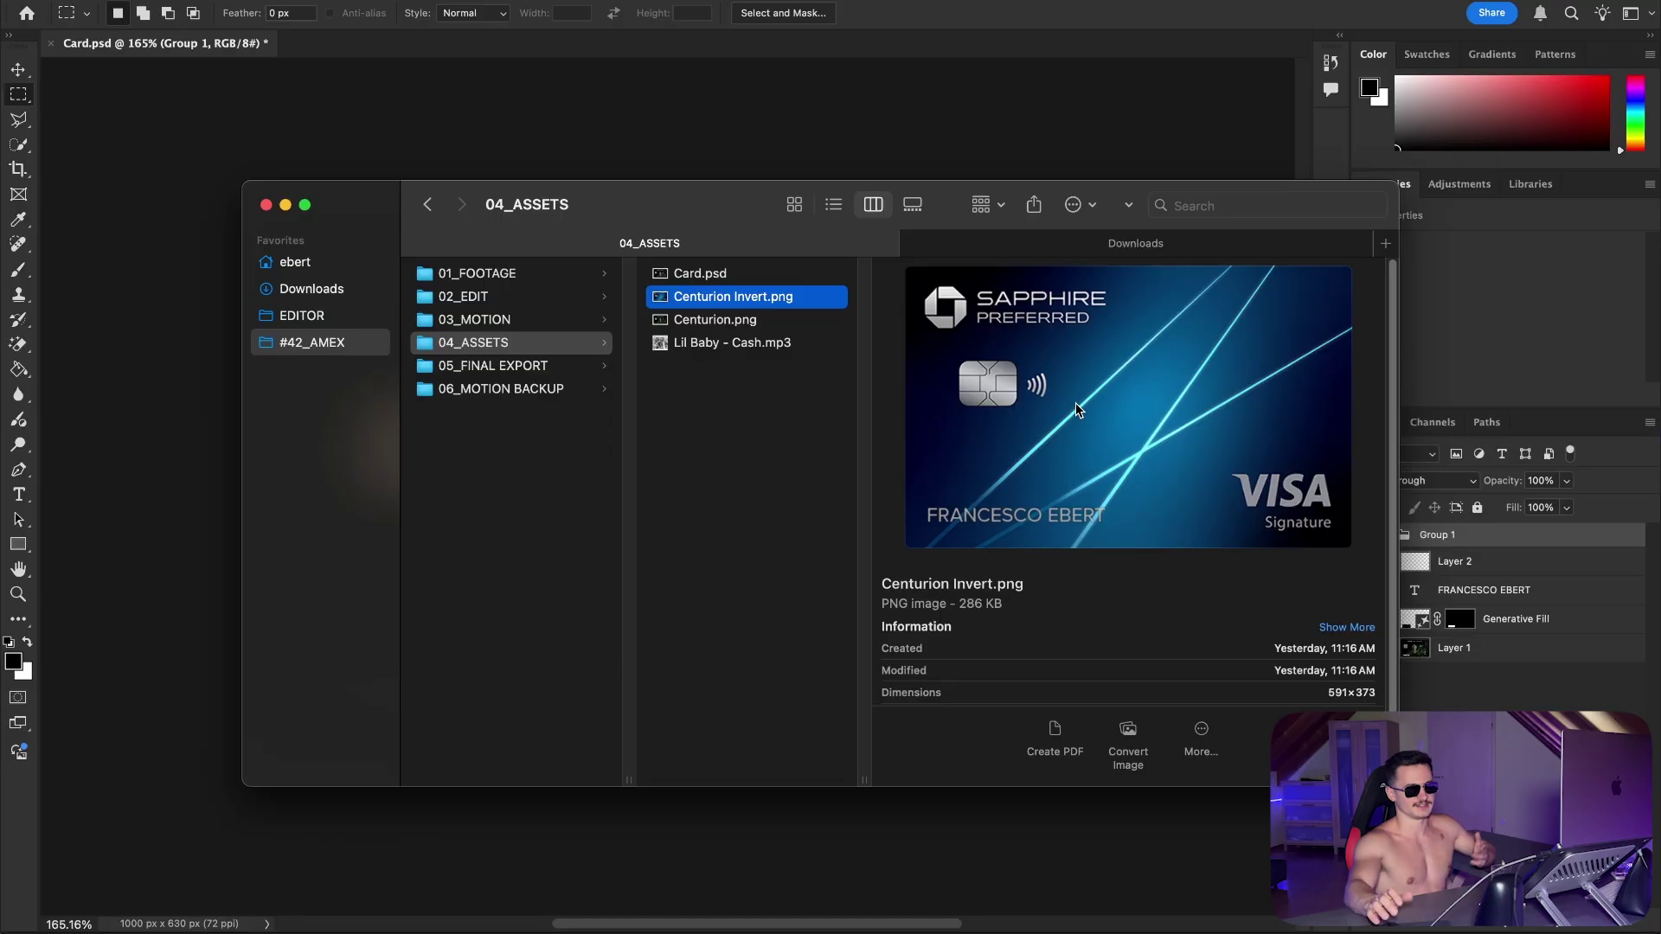
pyautogui.press('super+Tab')
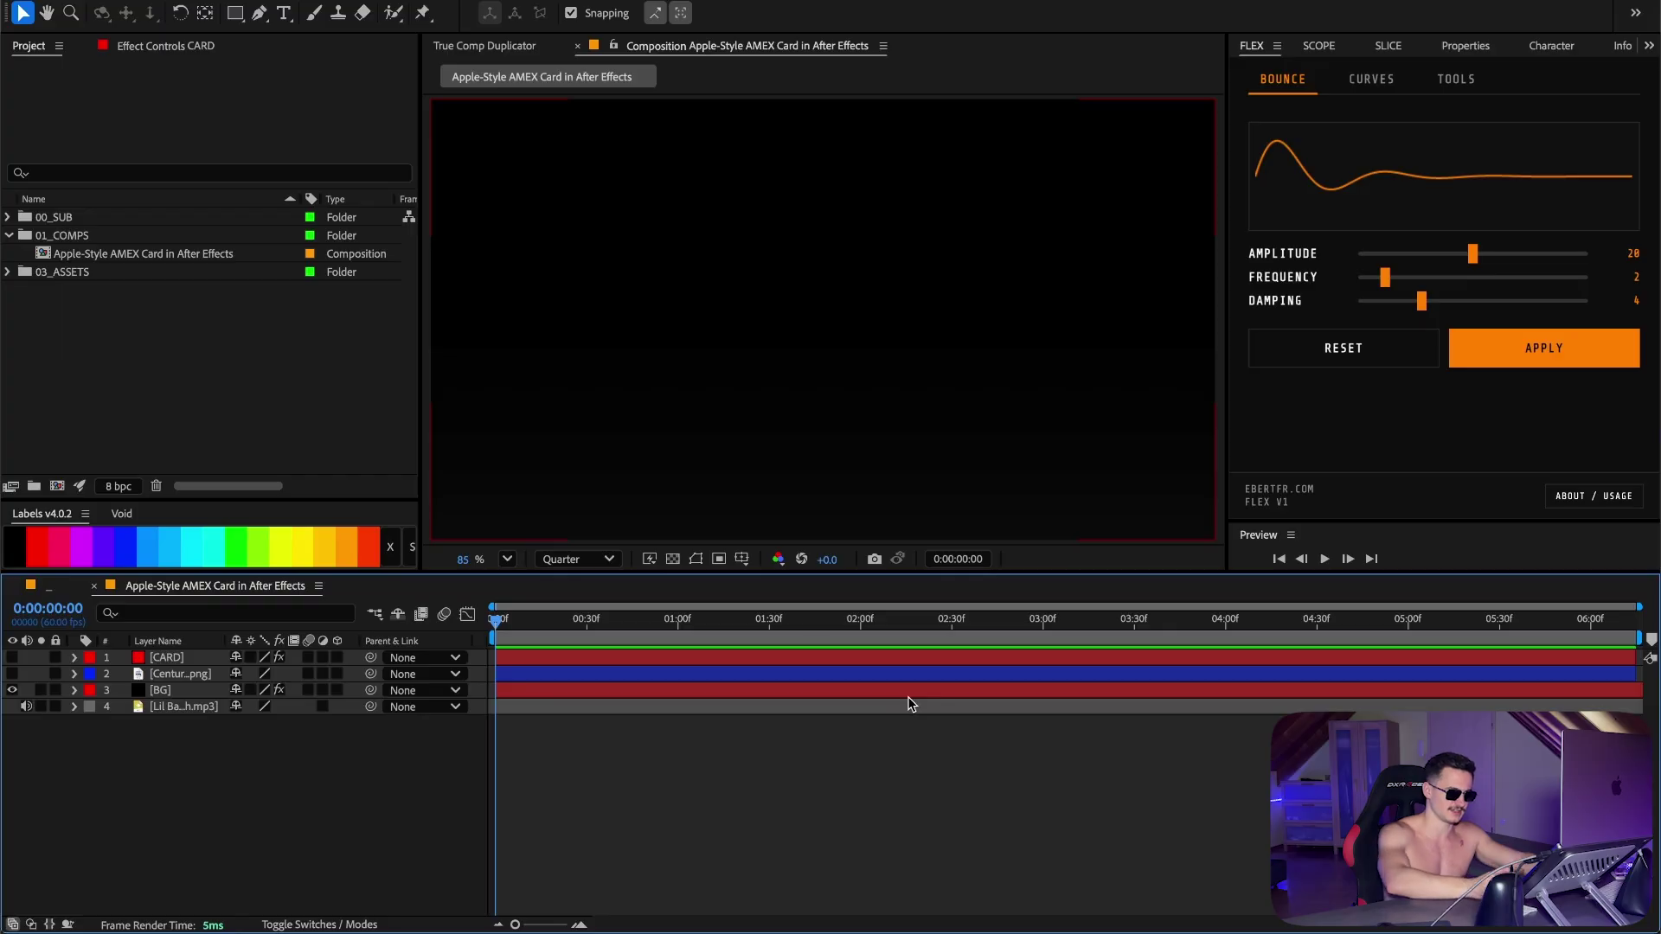
# Step: Draw a green rectangle about 1427 by 402 px, set its roundness to 70 and its stroke color to None
pyautogui.press('q')
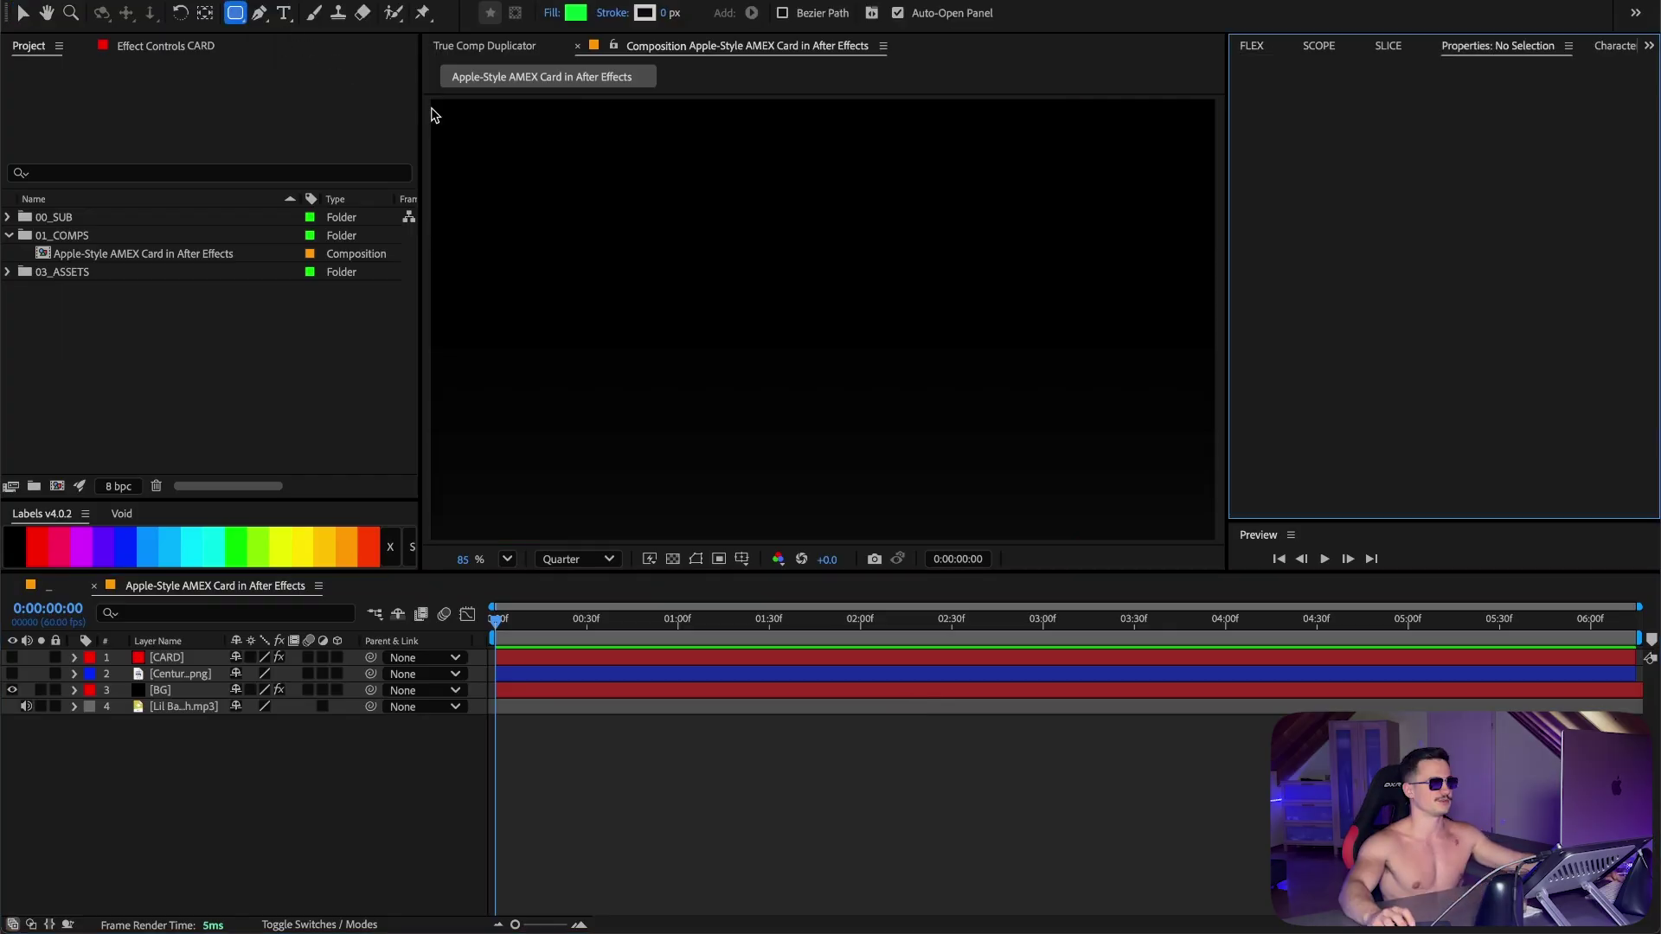
pyautogui.moveTo(552, 196); pyautogui.dragTo(1134, 360)
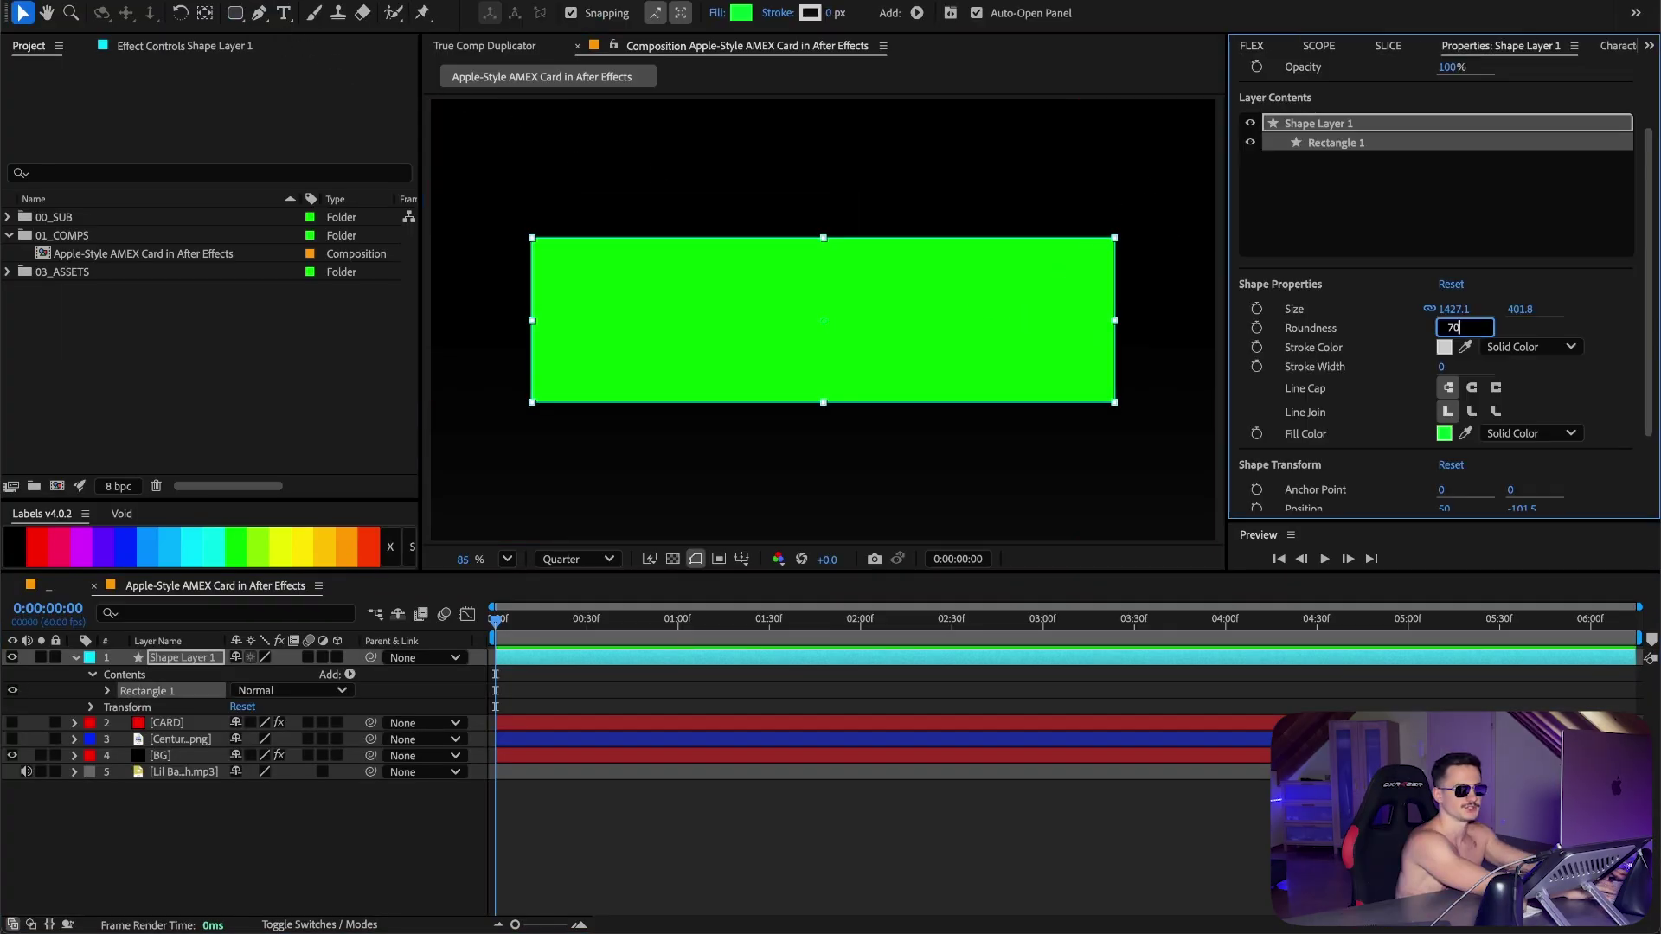
pyautogui.write('70')
pyautogui.press('Return')
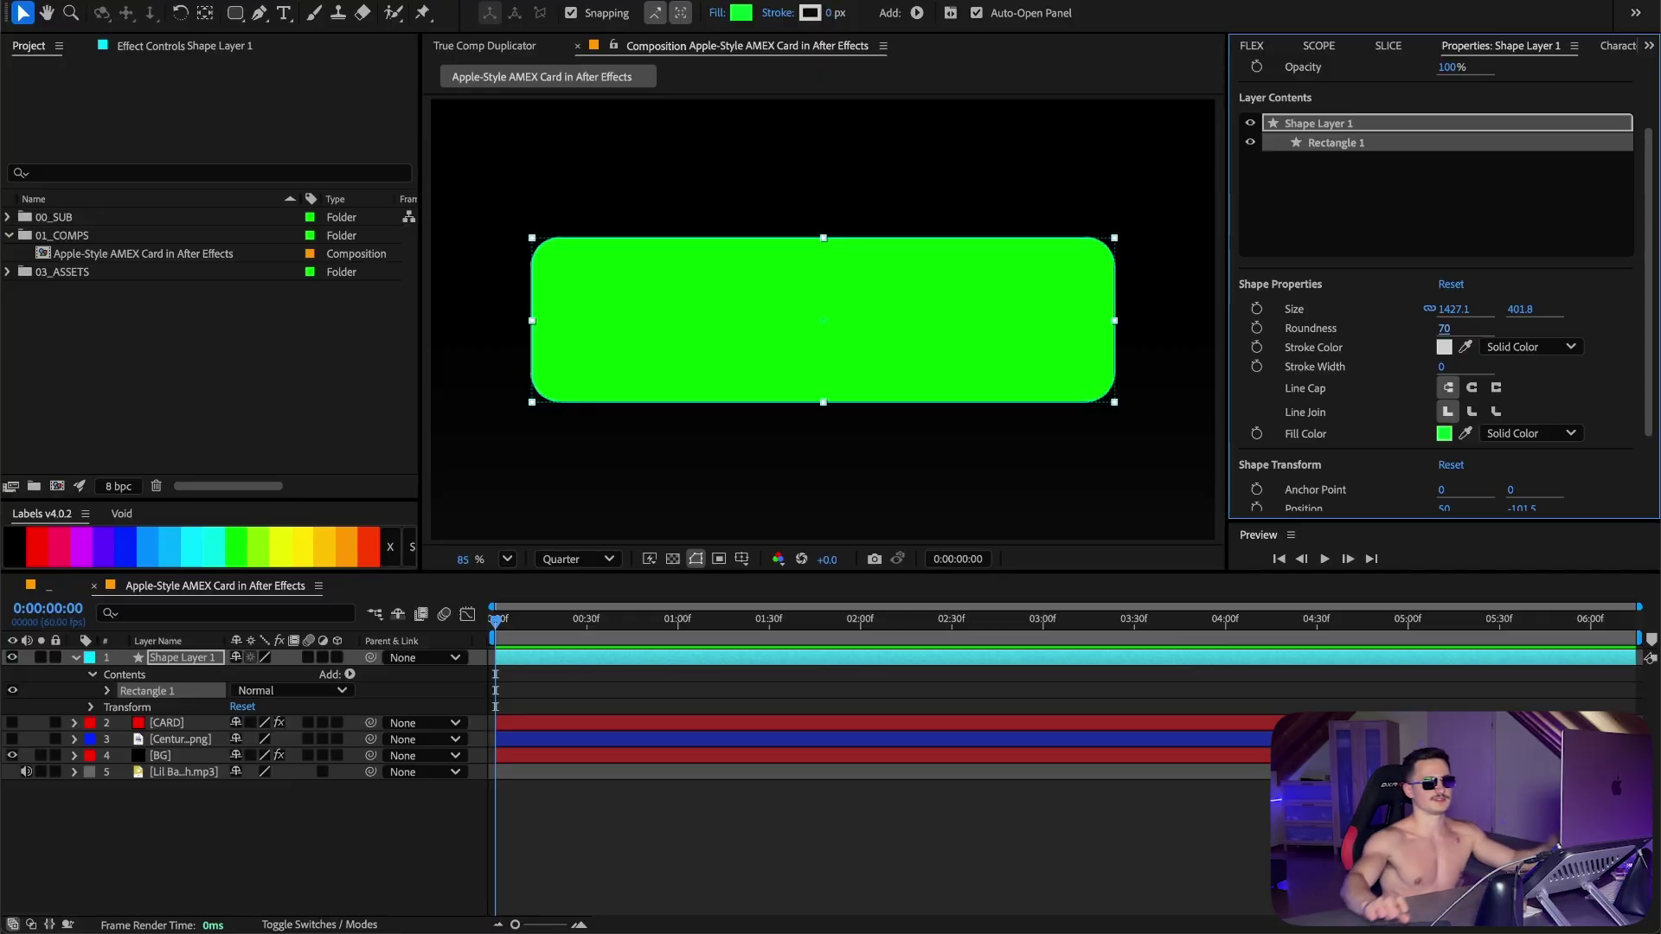
pyautogui.click(1530, 346)
pyautogui.click(1524, 372)
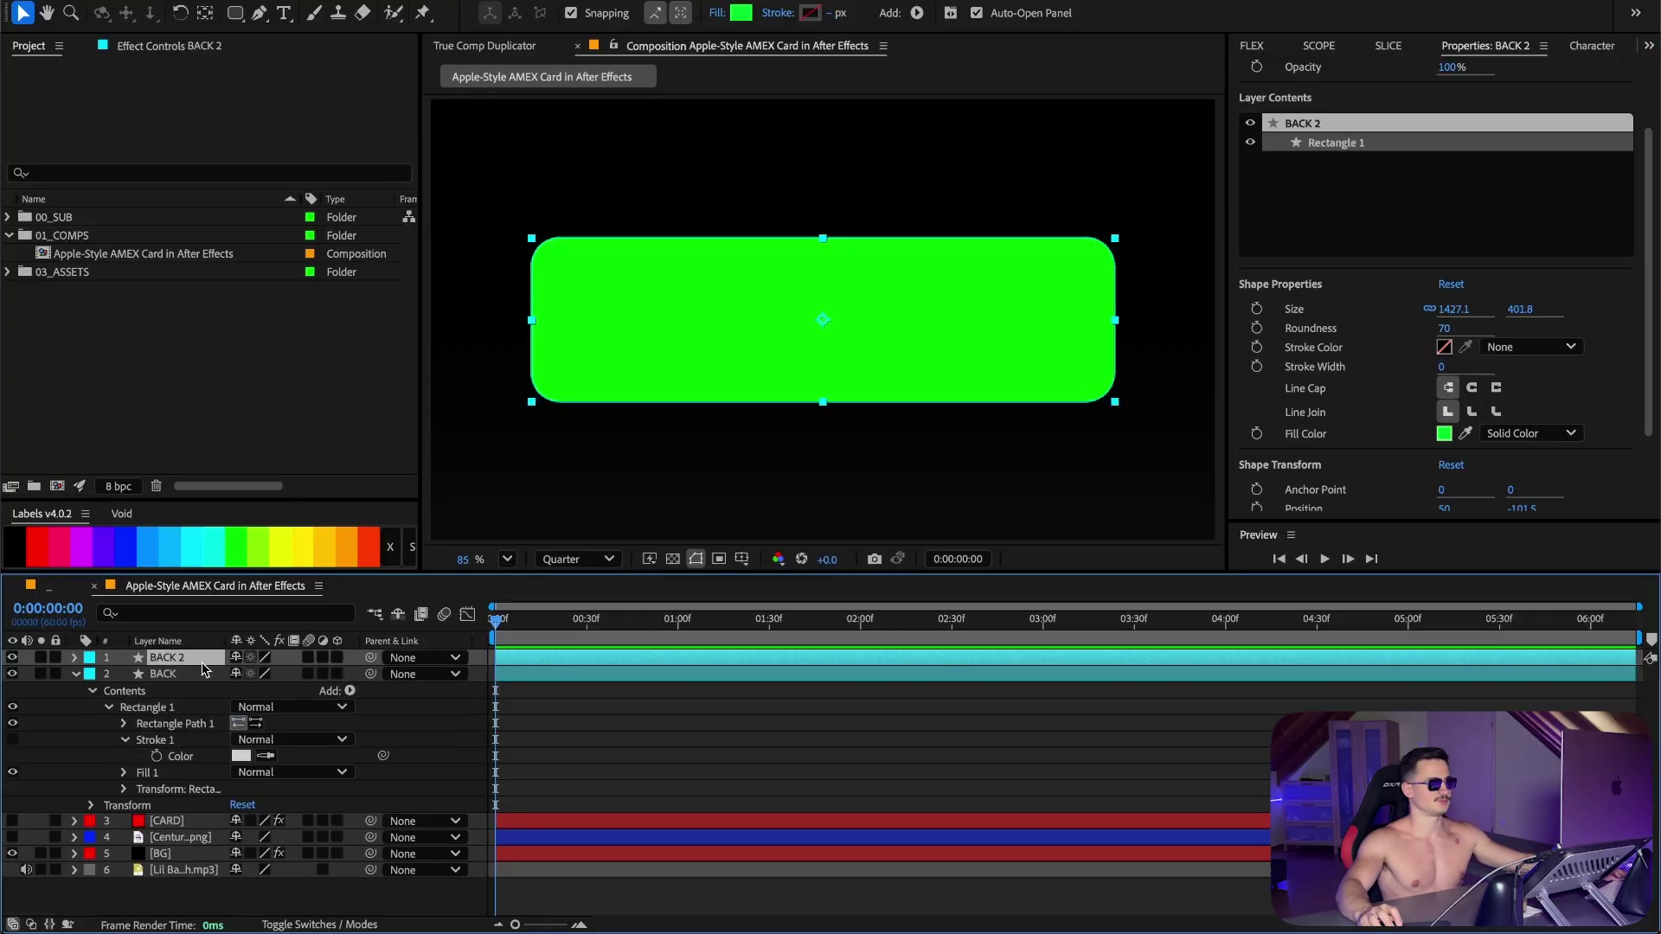
# Step: Set the BACK 2 rectangle's fill to None and its stroke to Solid Color, and rename the layer STROKE
pyautogui.click(1530, 433)
pyautogui.click(1519, 456)
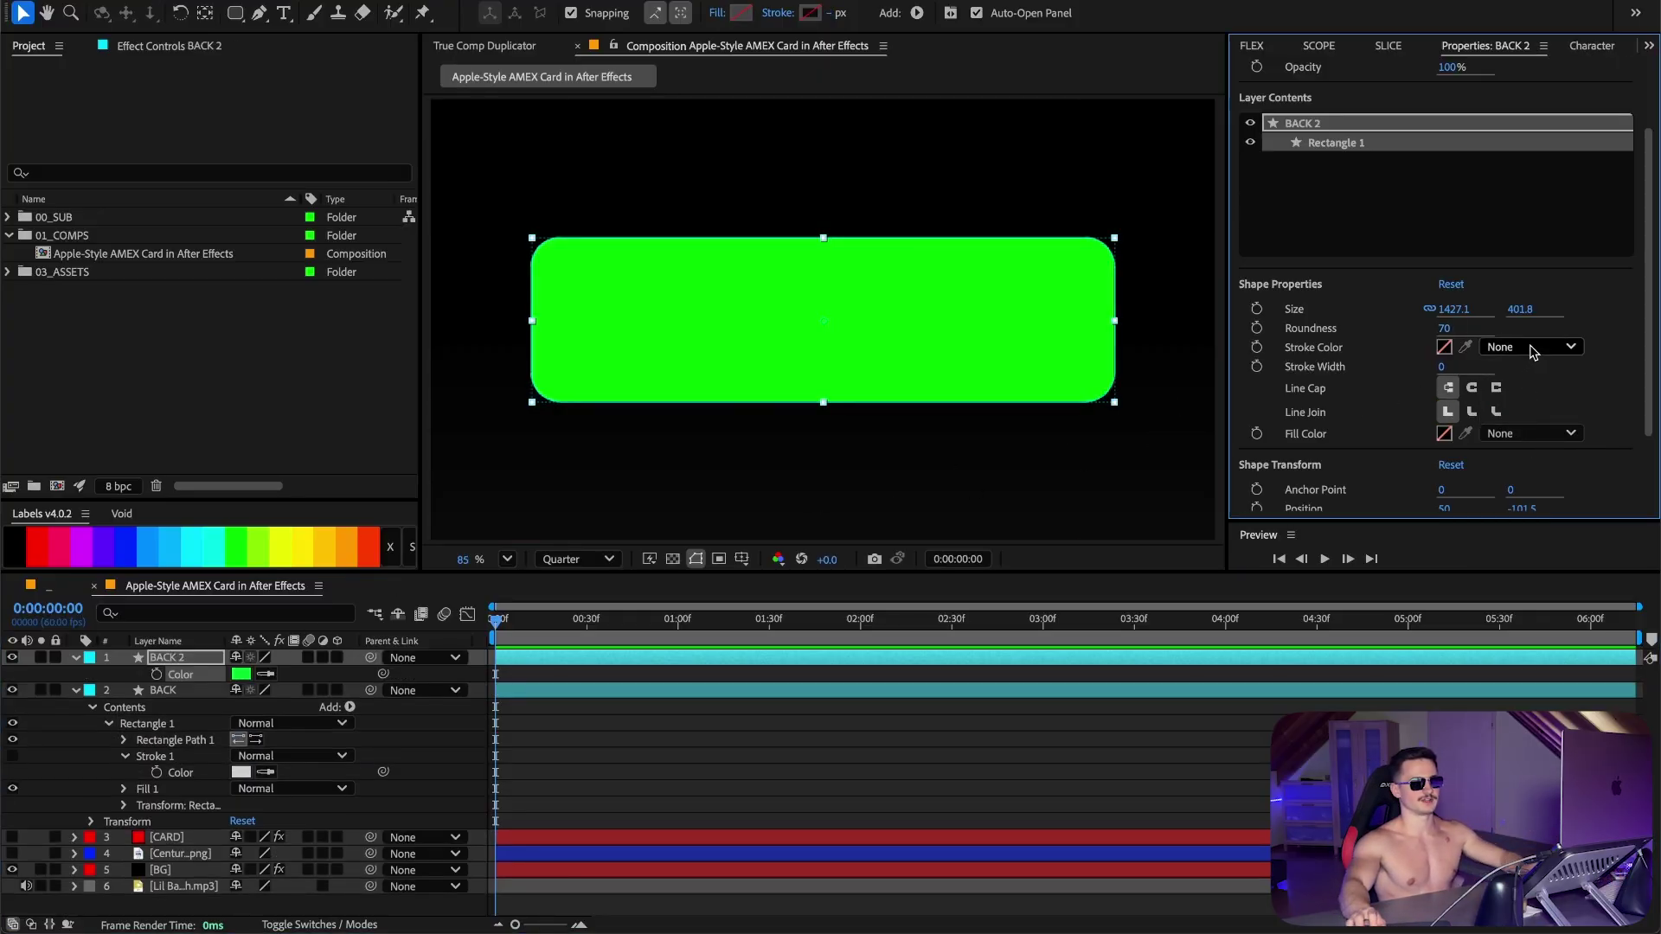
pyautogui.click(1530, 346)
pyautogui.click(1529, 399)
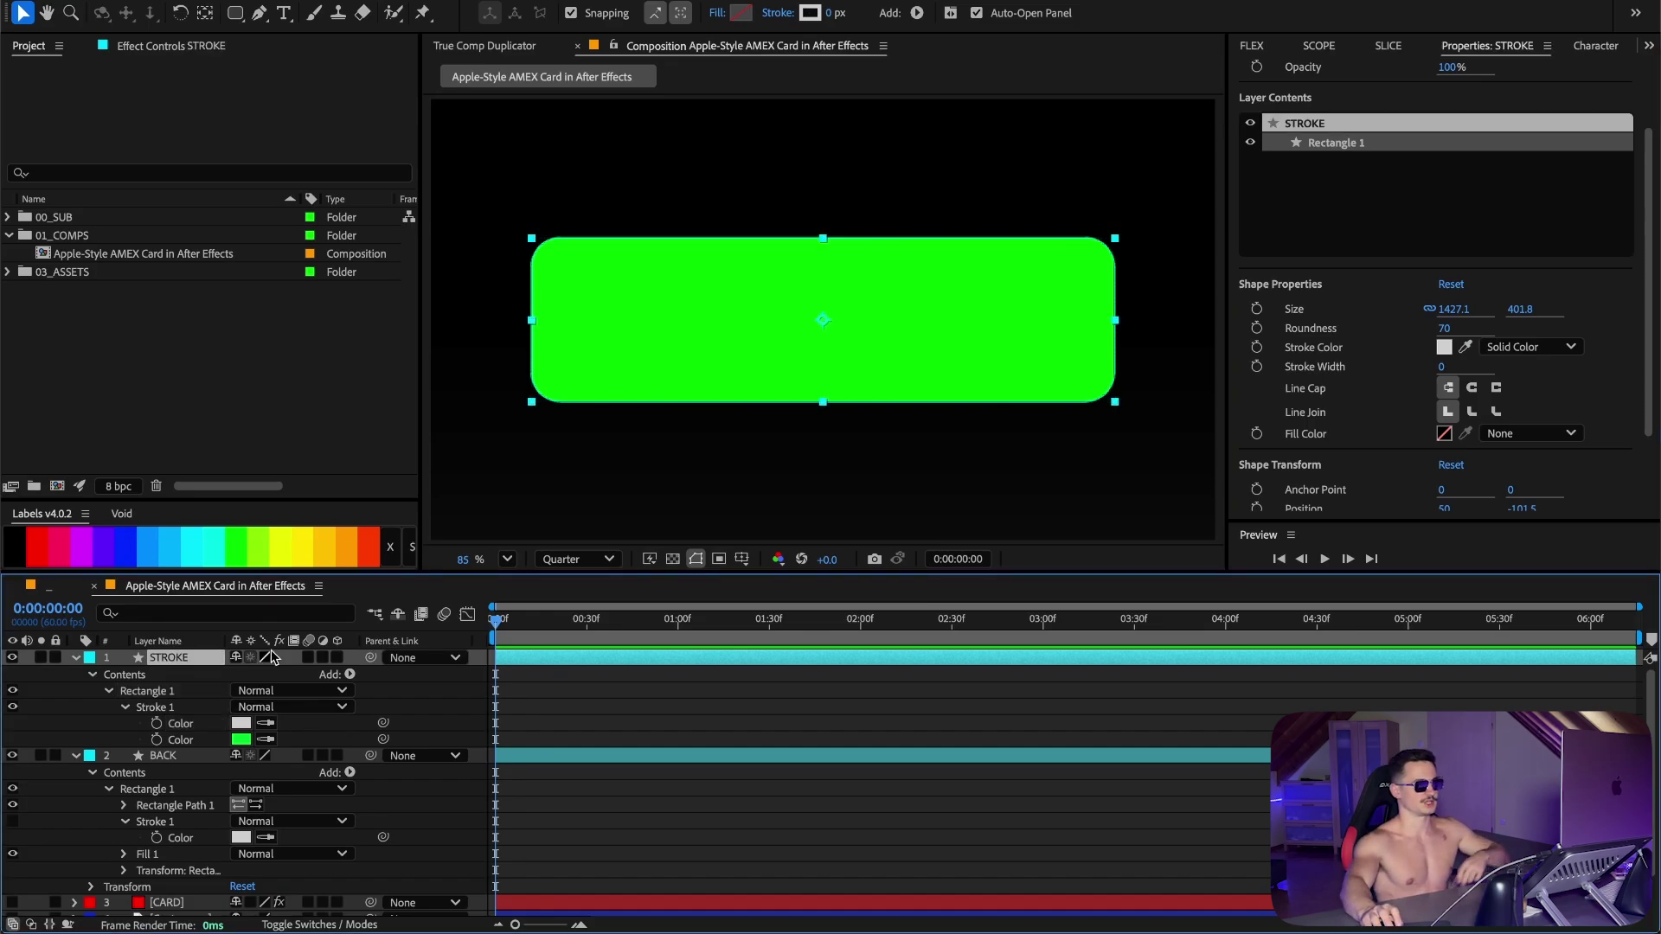
# Step: Parent the STROKE layer to BACK and give its outline a 2 px stroke in colour CECECF
pyautogui.moveTo(372, 657); pyautogui.dragTo(164, 758)
pyautogui.click(164, 758)
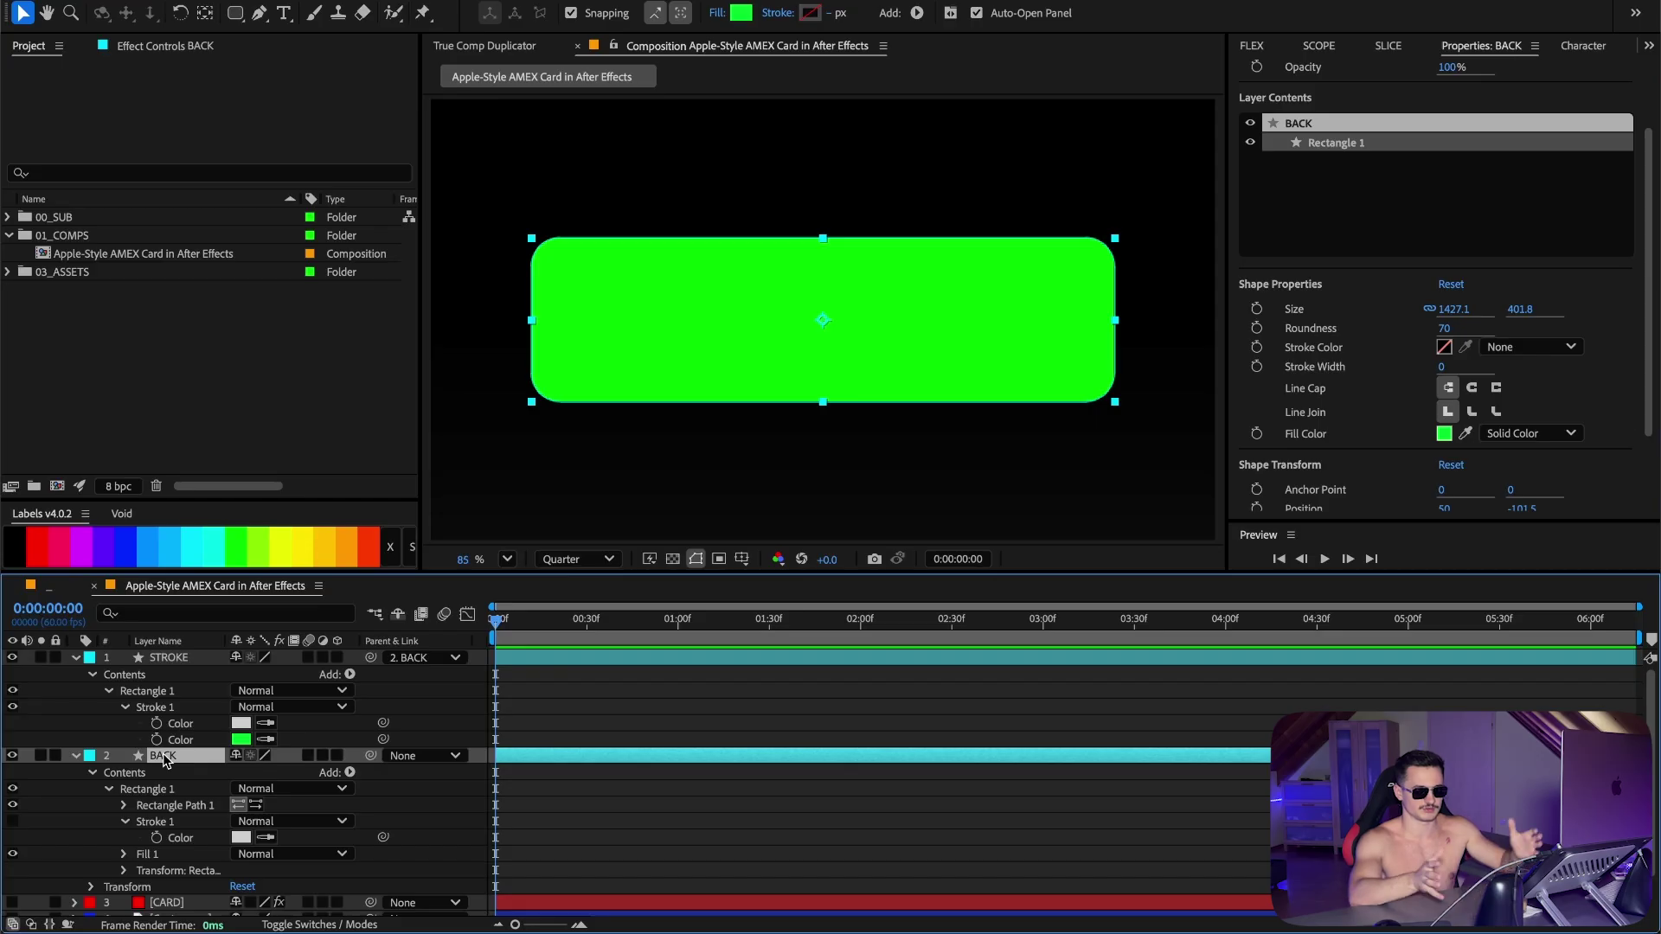
pyautogui.click(173, 657)
pyautogui.click(1440, 348)
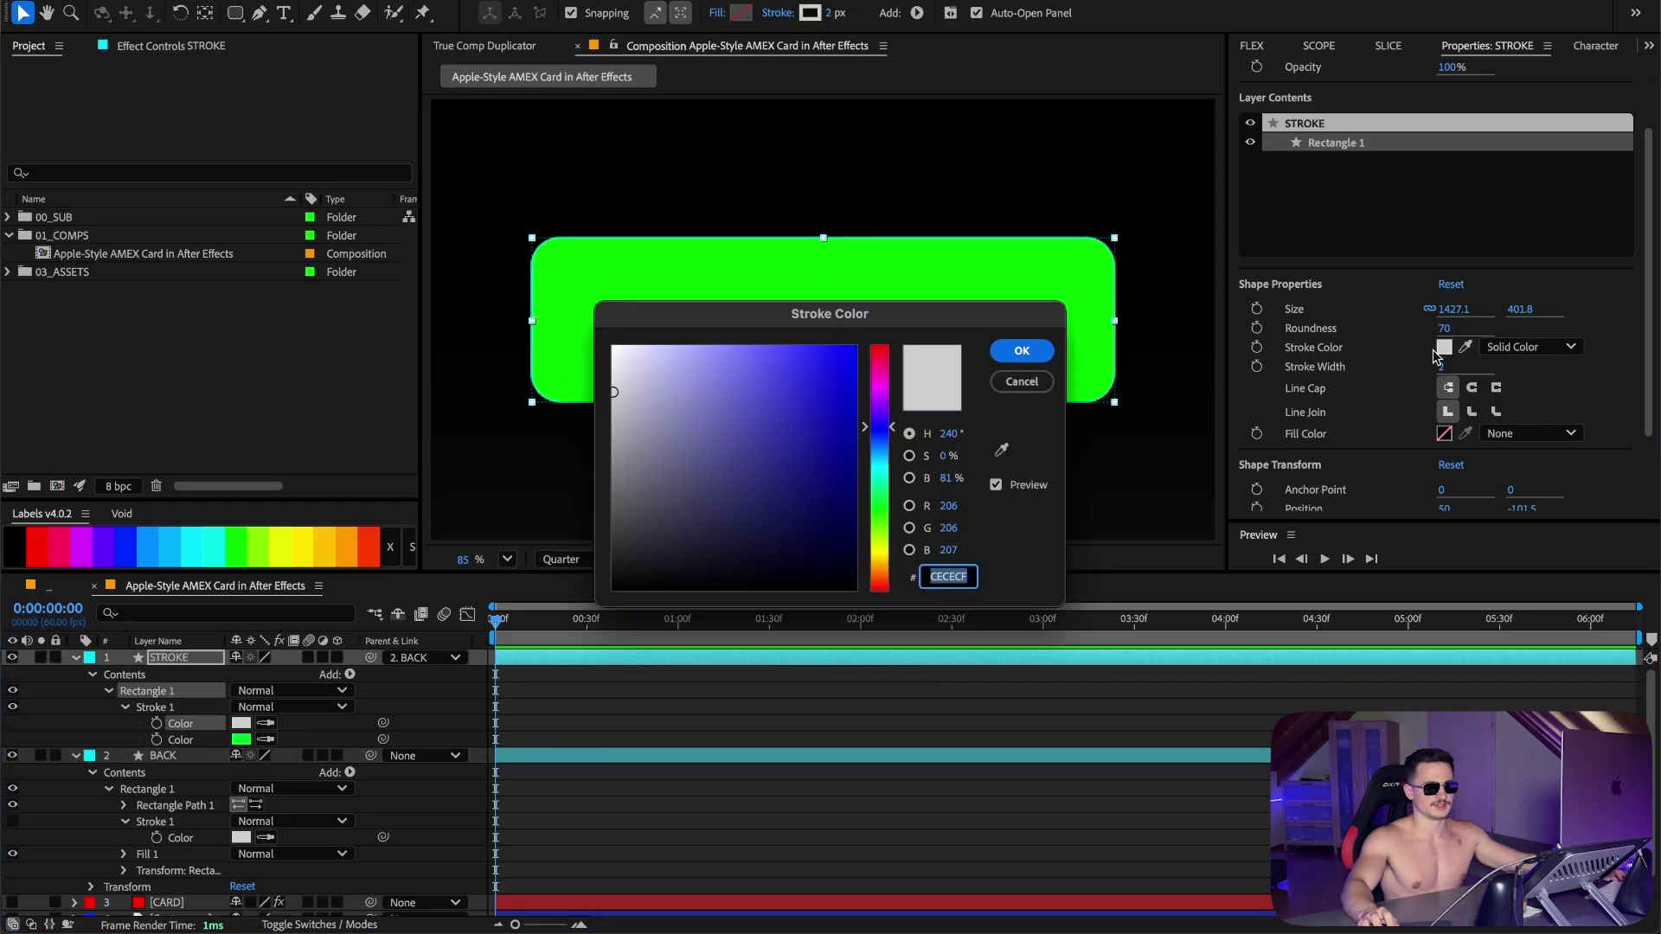
pyautogui.click(1010, 350)
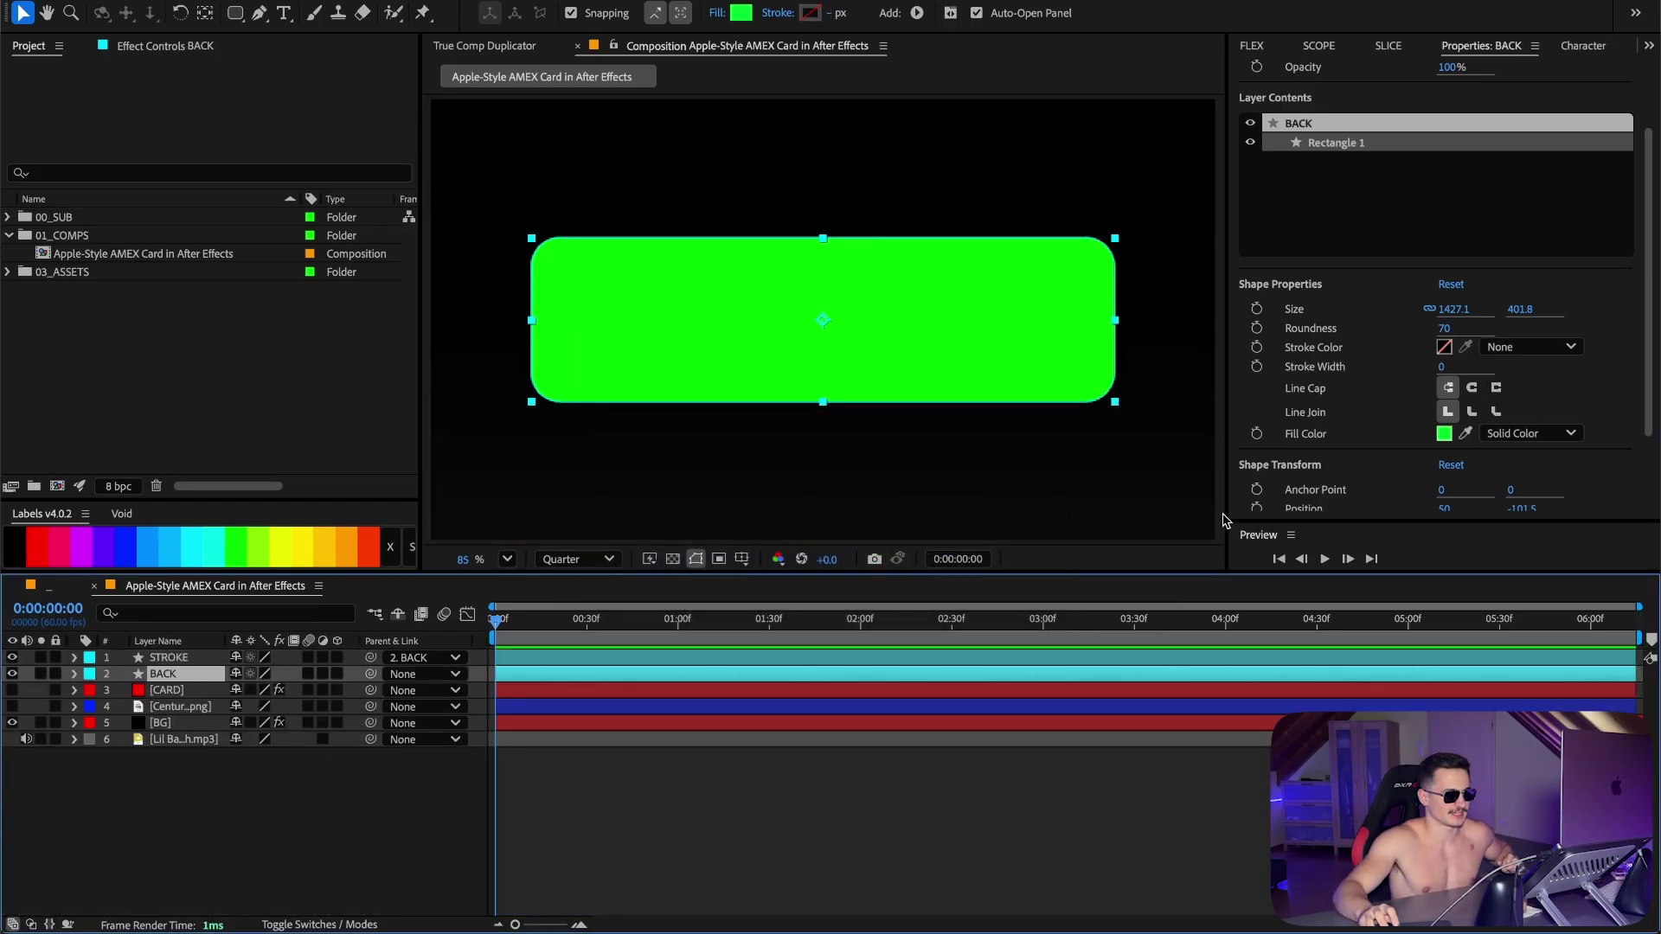
# Step: Change the BACK rectangle's fill from a solid colour to a Linear Gradient at 100% opacity in Normal mode
pyautogui.click(716, 17)
pyautogui.click(798, 416)
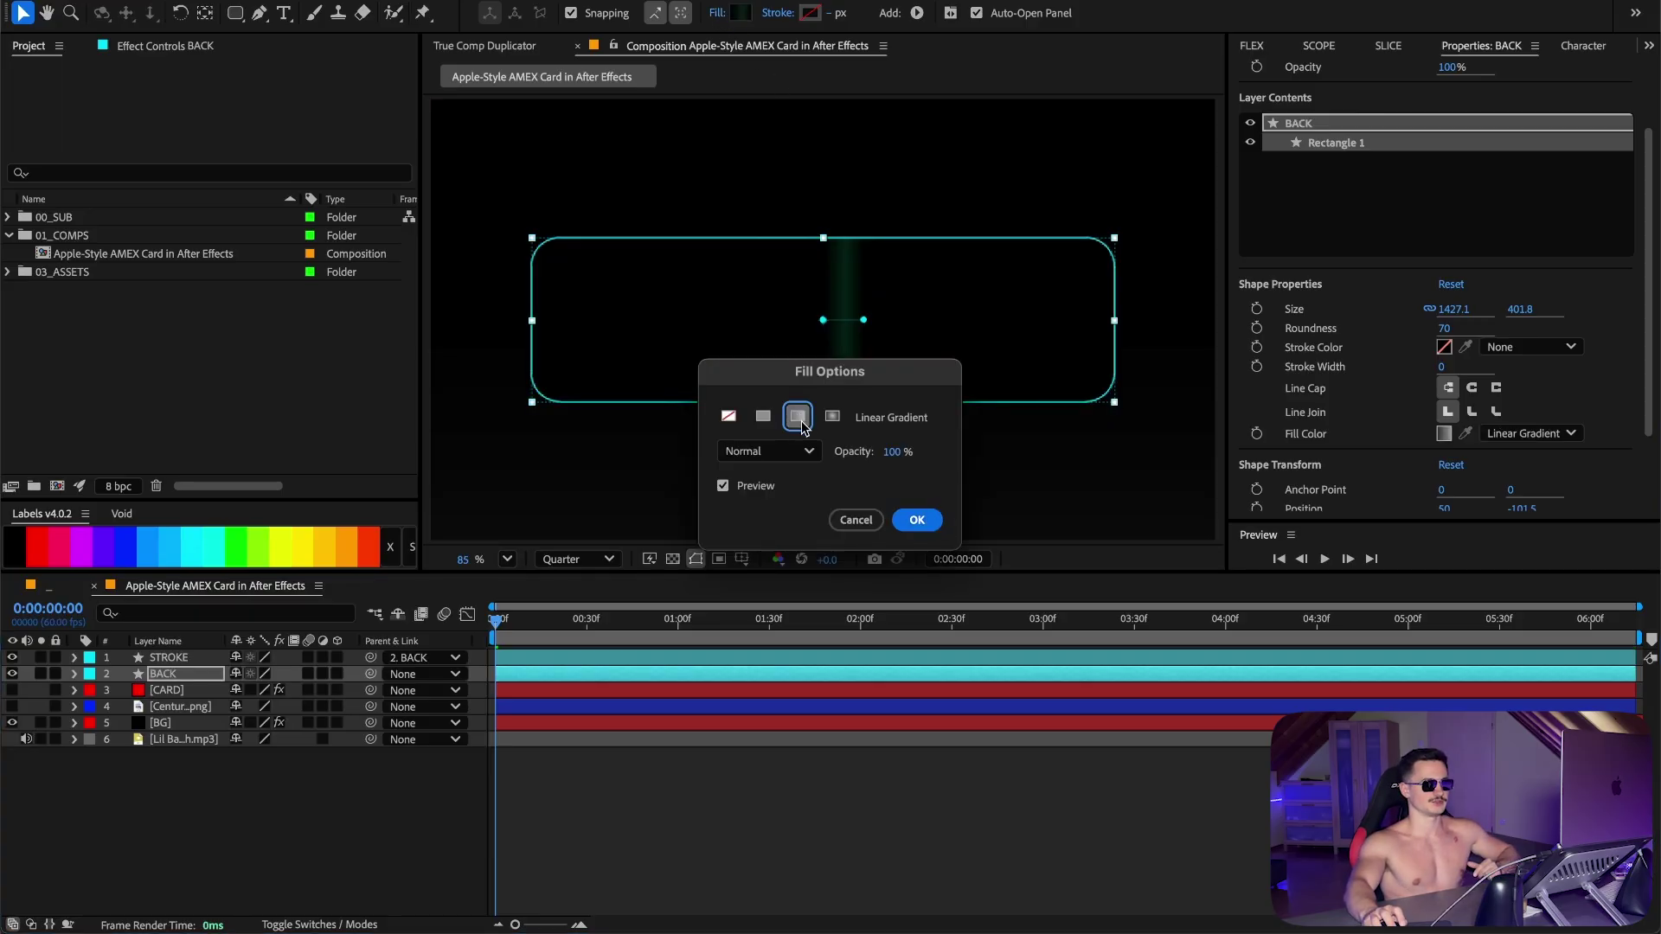
pyautogui.click(917, 520)
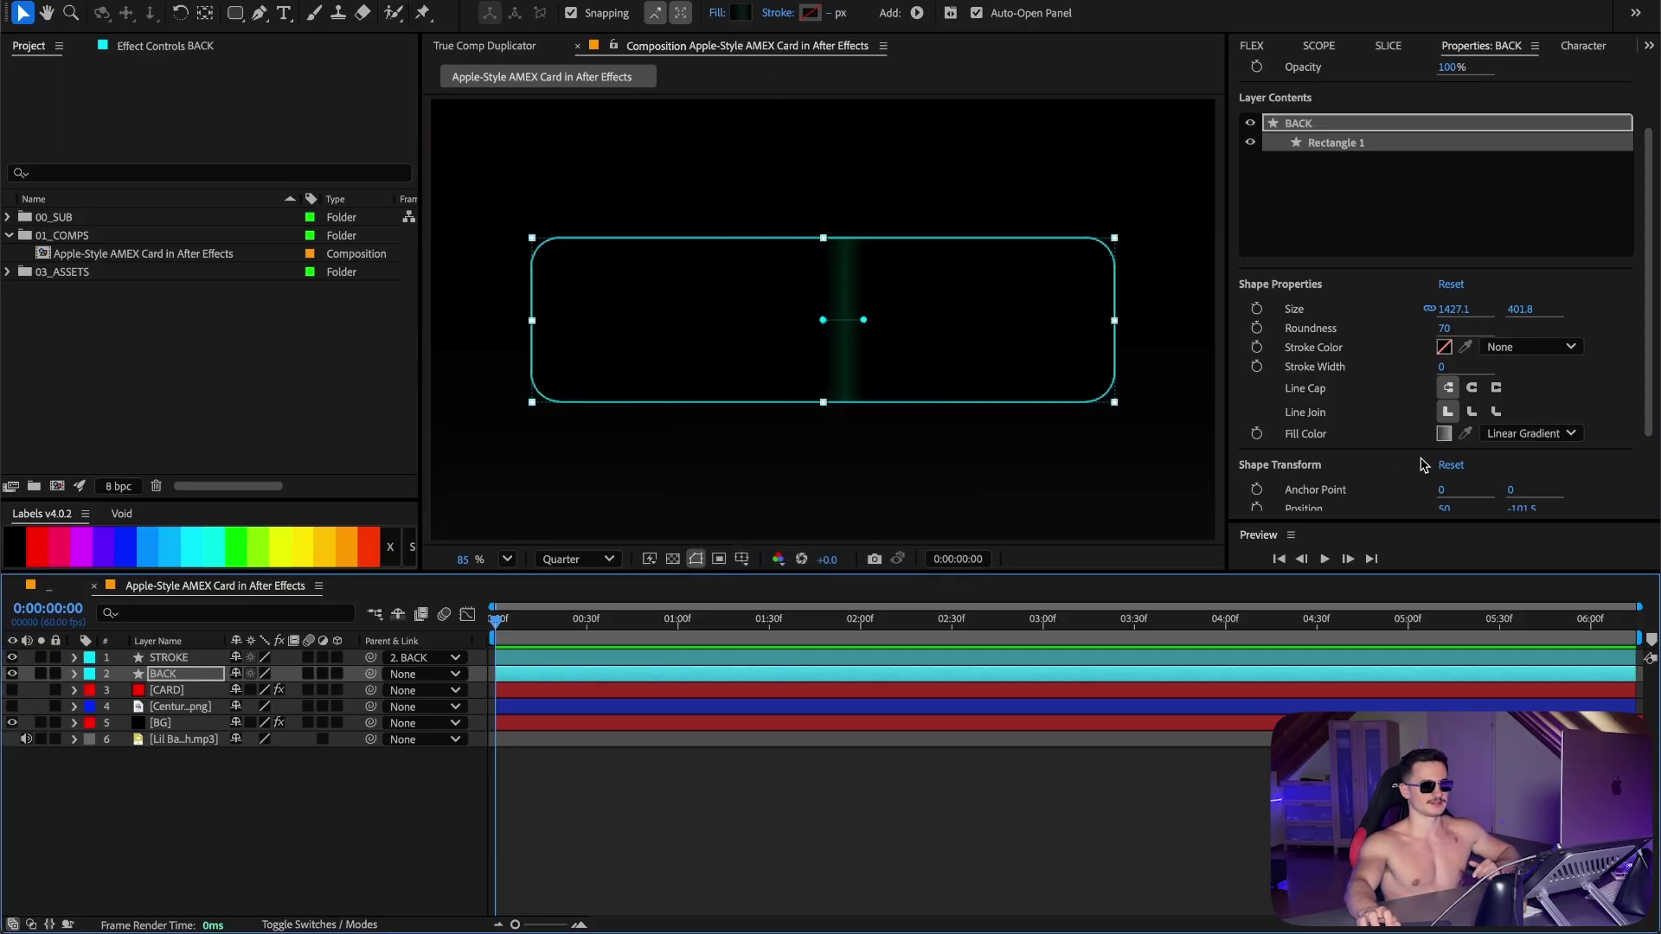
# Step: Examine the middle and end colour stops of the BACK gradient in the Gradient Editor, and cancel without keeping changes
pyautogui.click(1443, 433)
pyautogui.moveTo(850, 242); pyautogui.dragTo(987, 248)
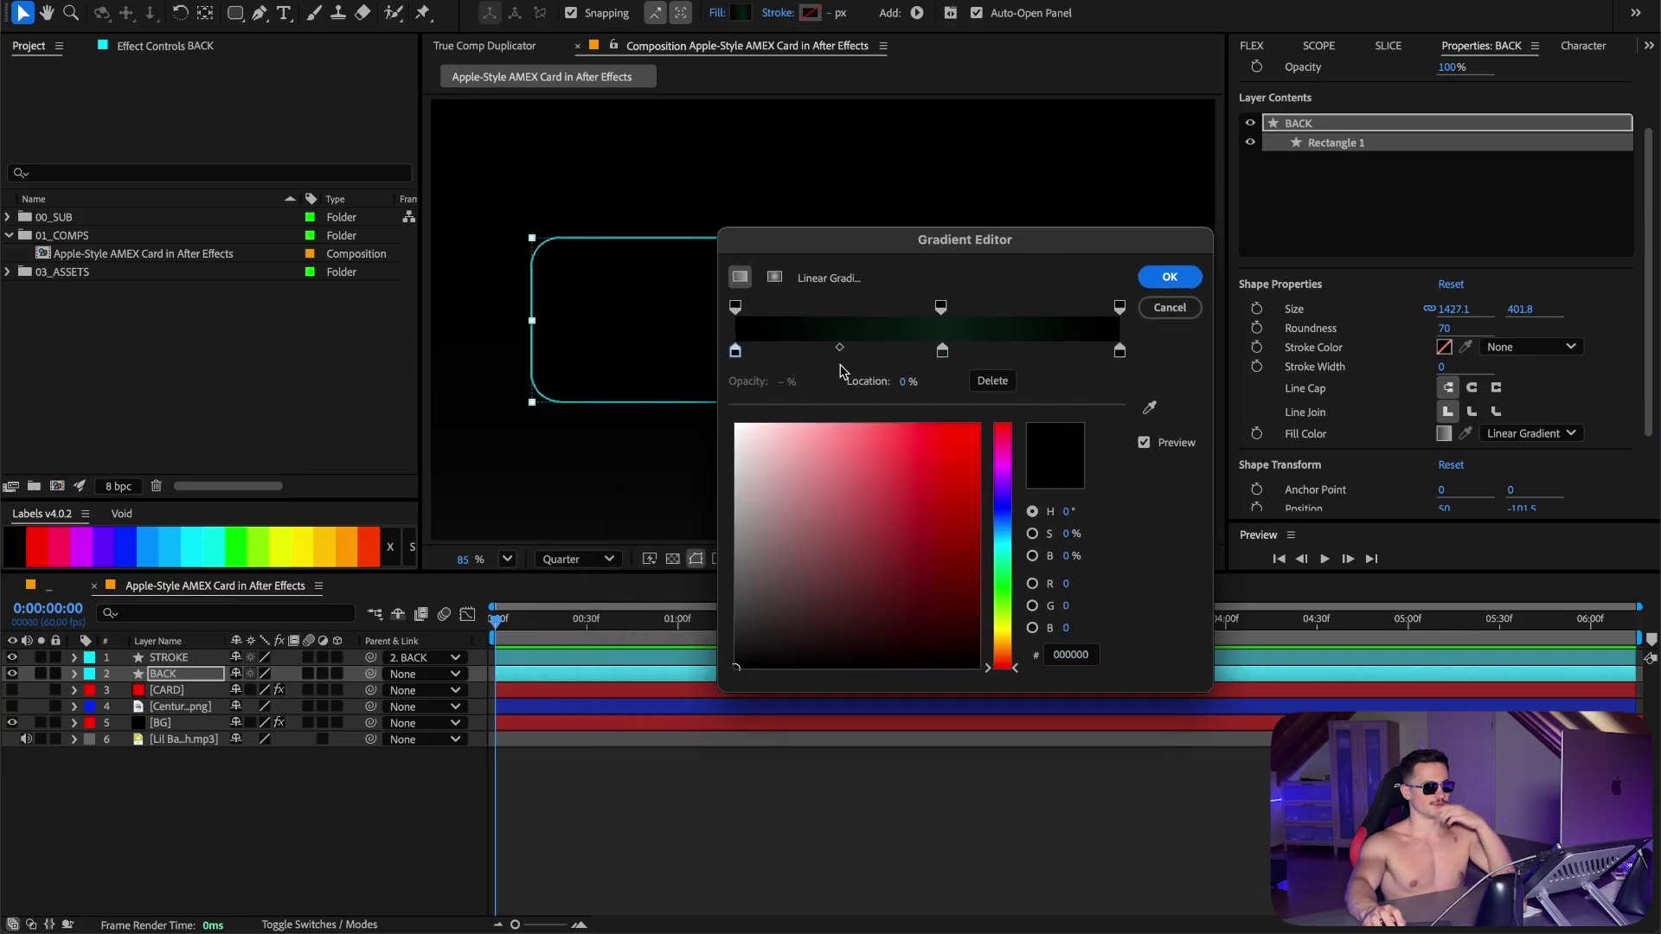
pyautogui.moveTo(943, 351); pyautogui.dragTo(944, 360)
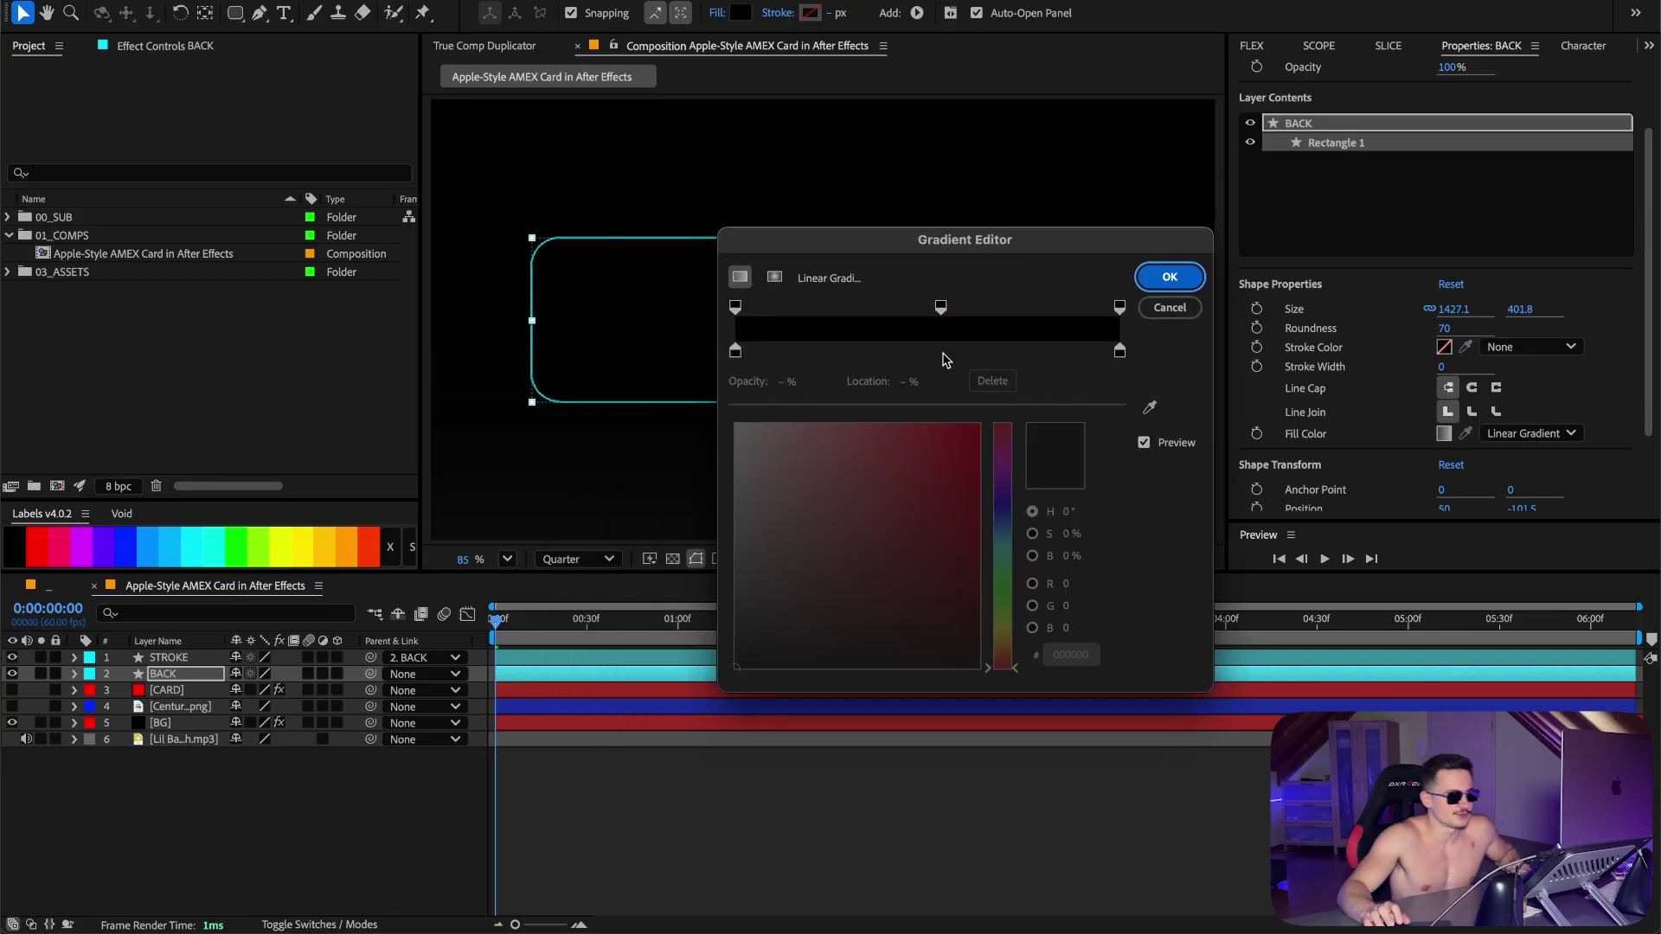
pyautogui.click(938, 350)
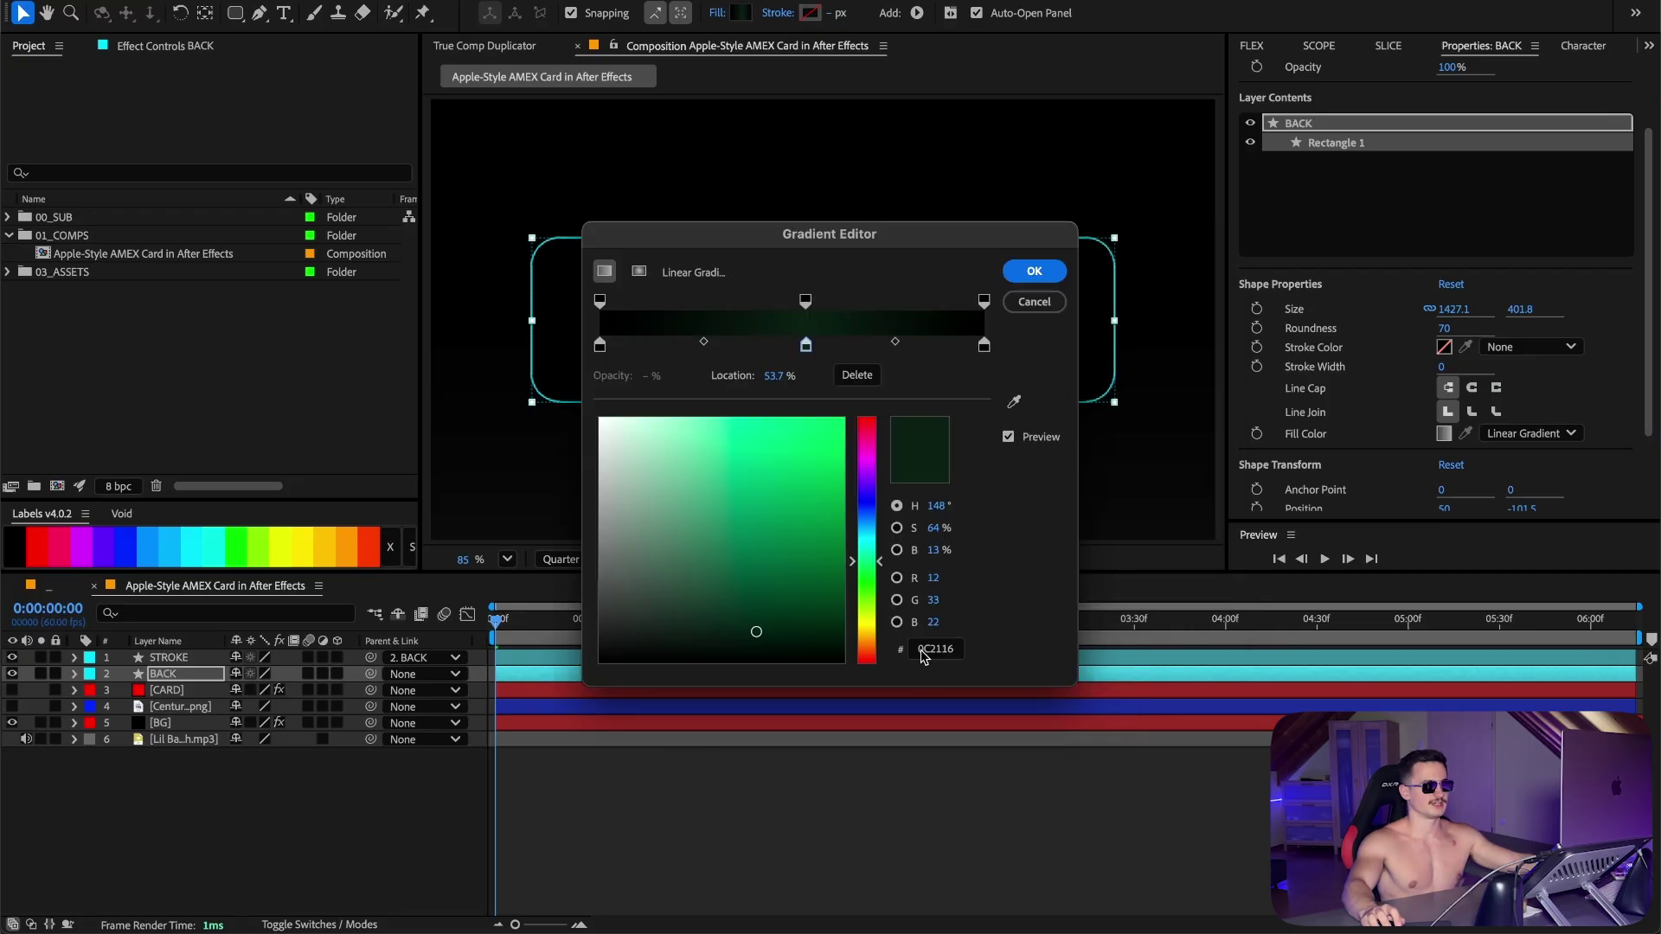
pyautogui.click(932, 651)
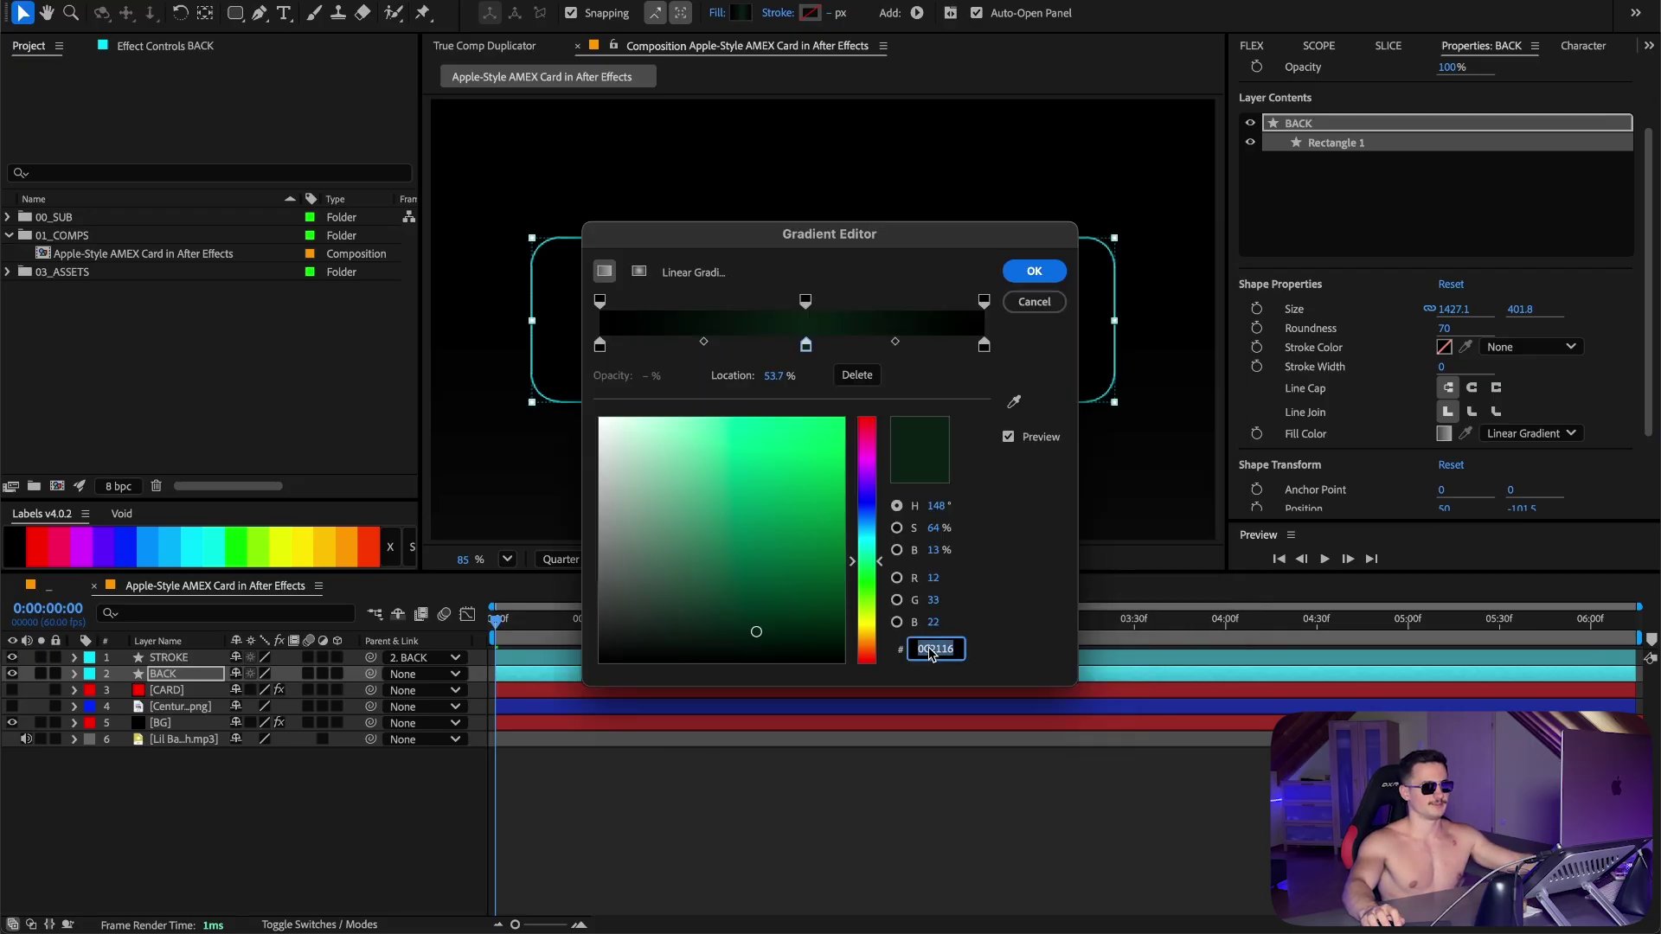
pyautogui.click(599, 346)
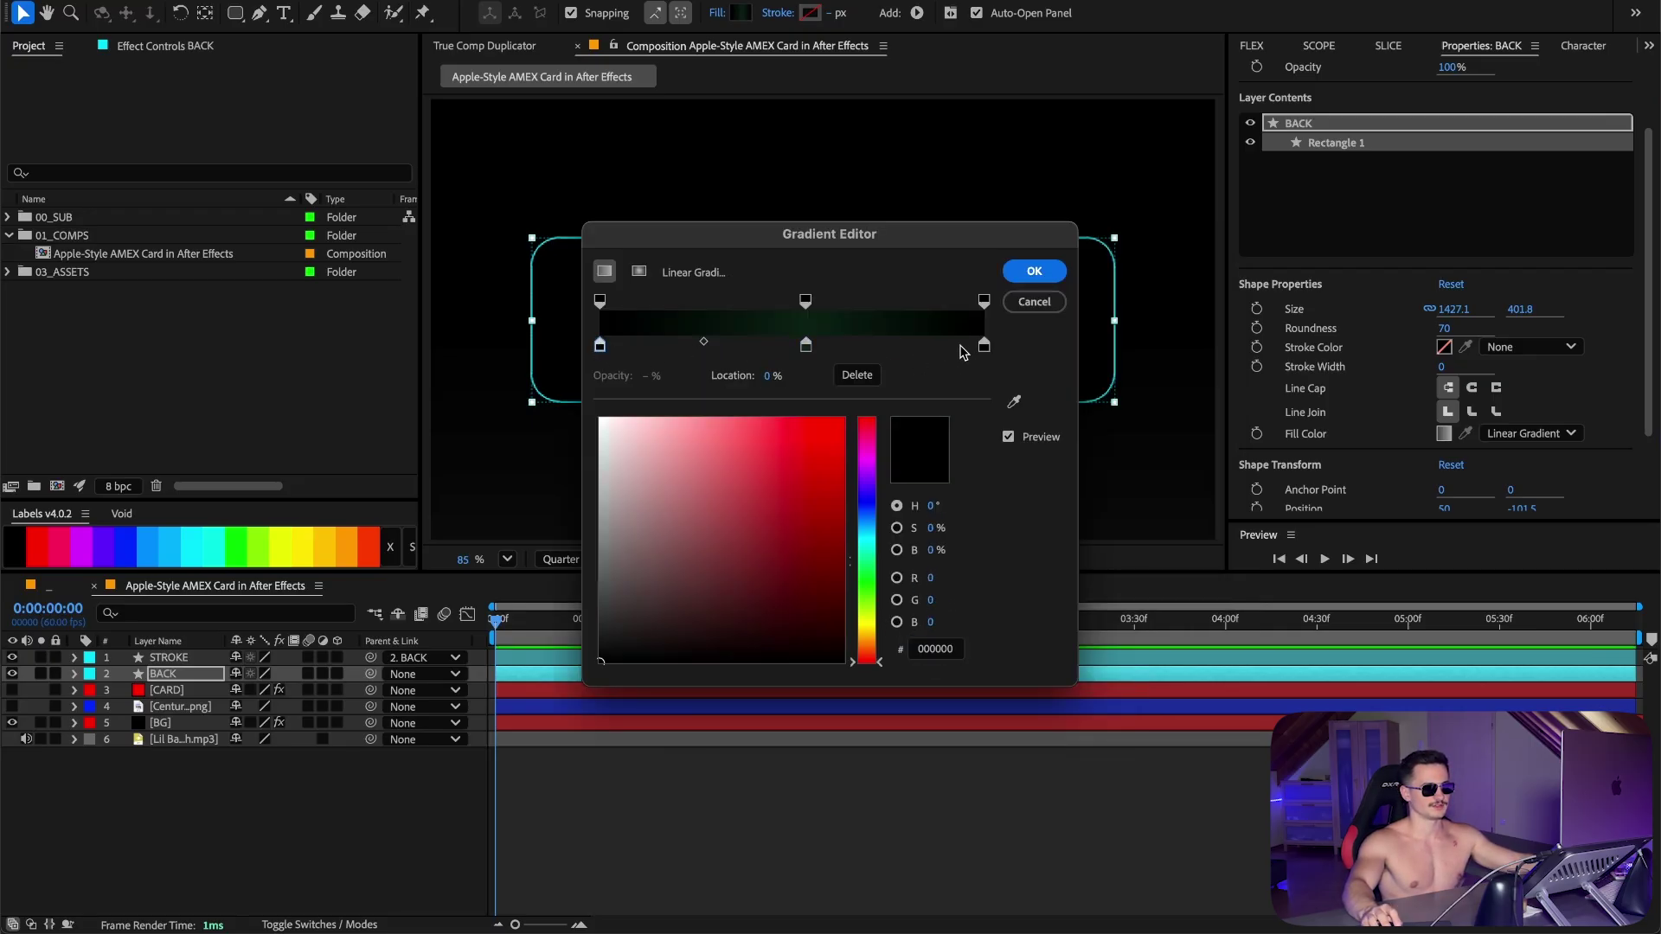
pyautogui.click(1029, 302)
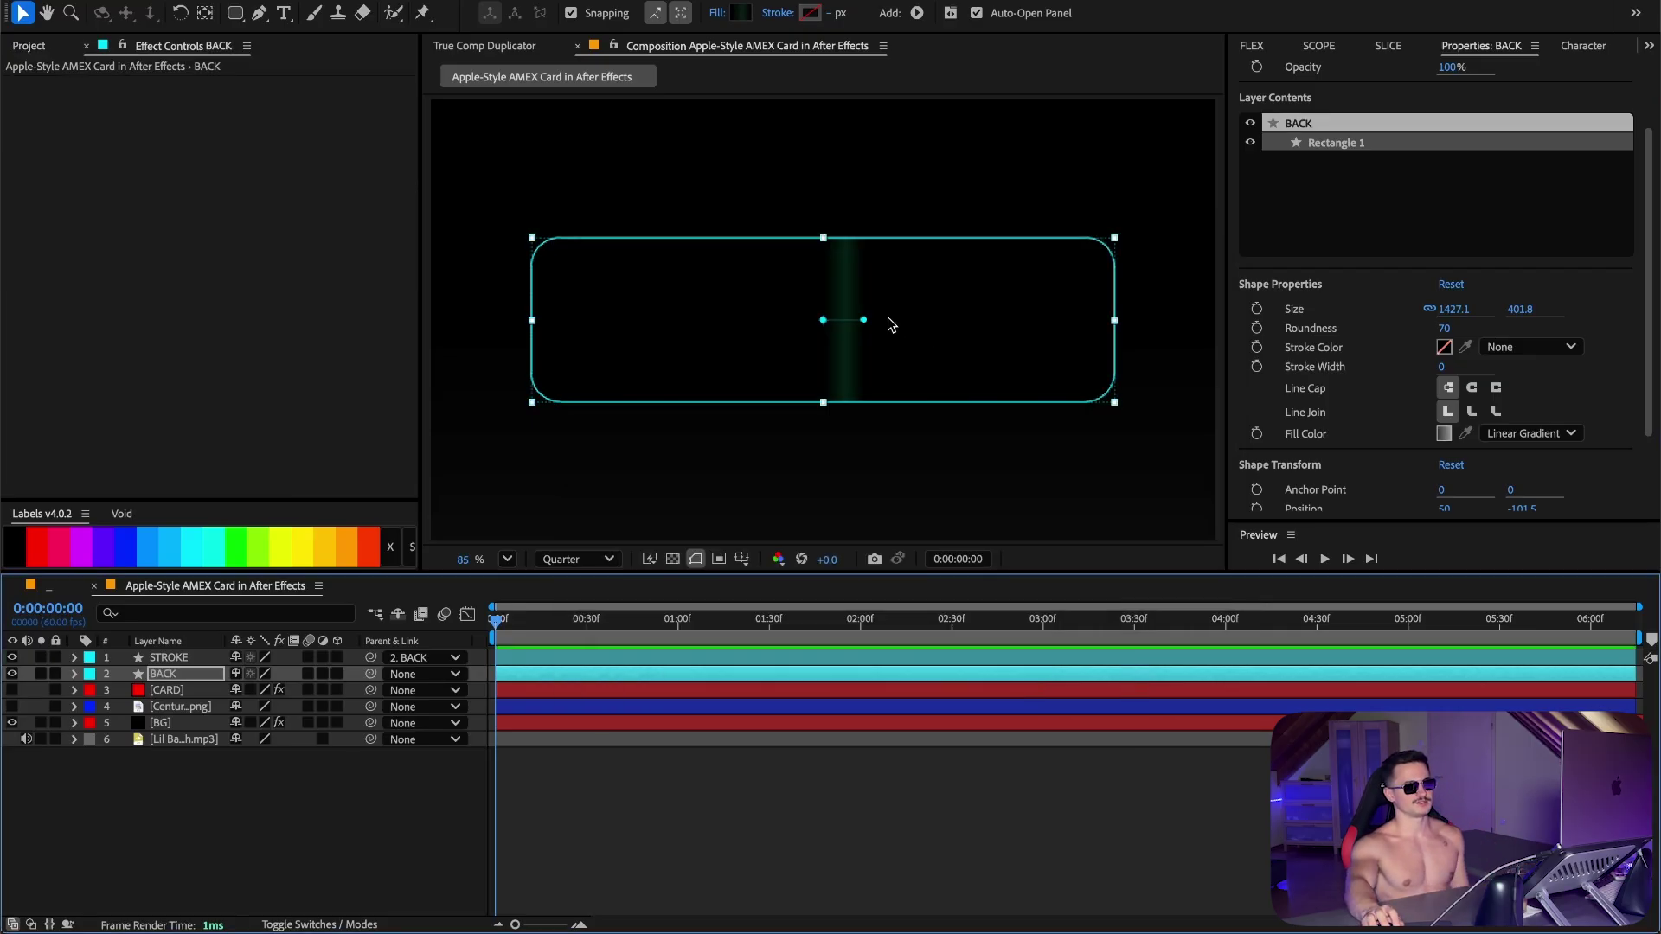
# Step: Stretch the BACK gradient diagonally across the rectangle, from below its lower-left corner to above its upper-right corner
pyautogui.scroll(-3, 866, 322)
pyautogui.moveTo(865, 322); pyautogui.dragTo(995, 250)
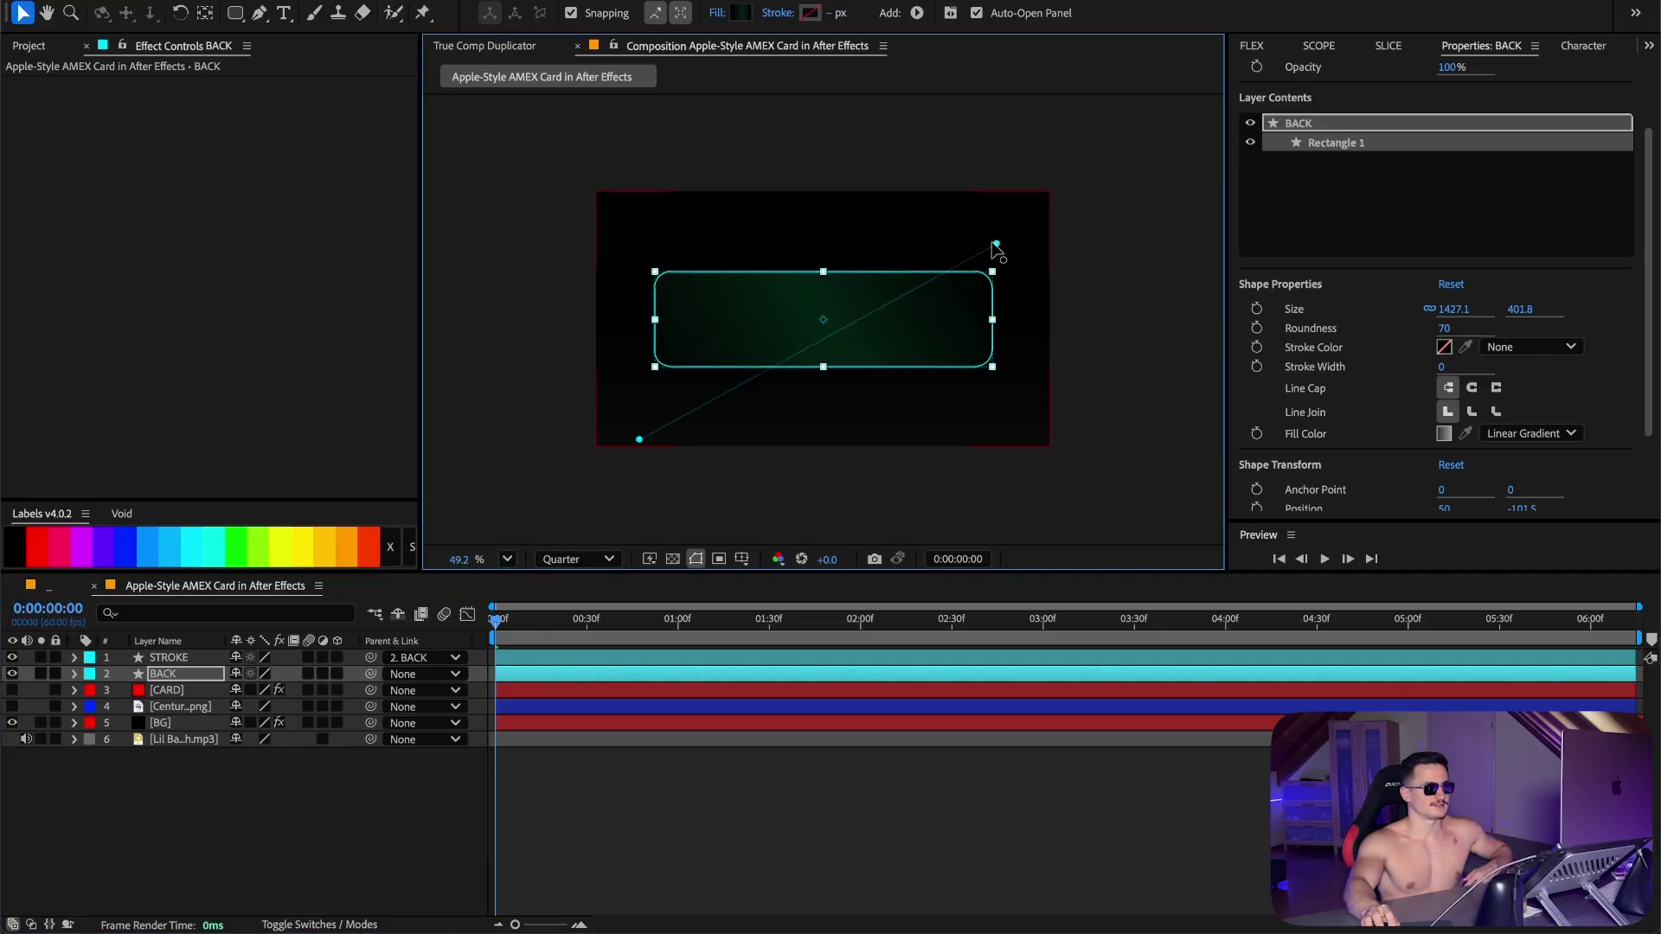
pyautogui.moveTo(641, 439); pyautogui.dragTo(659, 439)
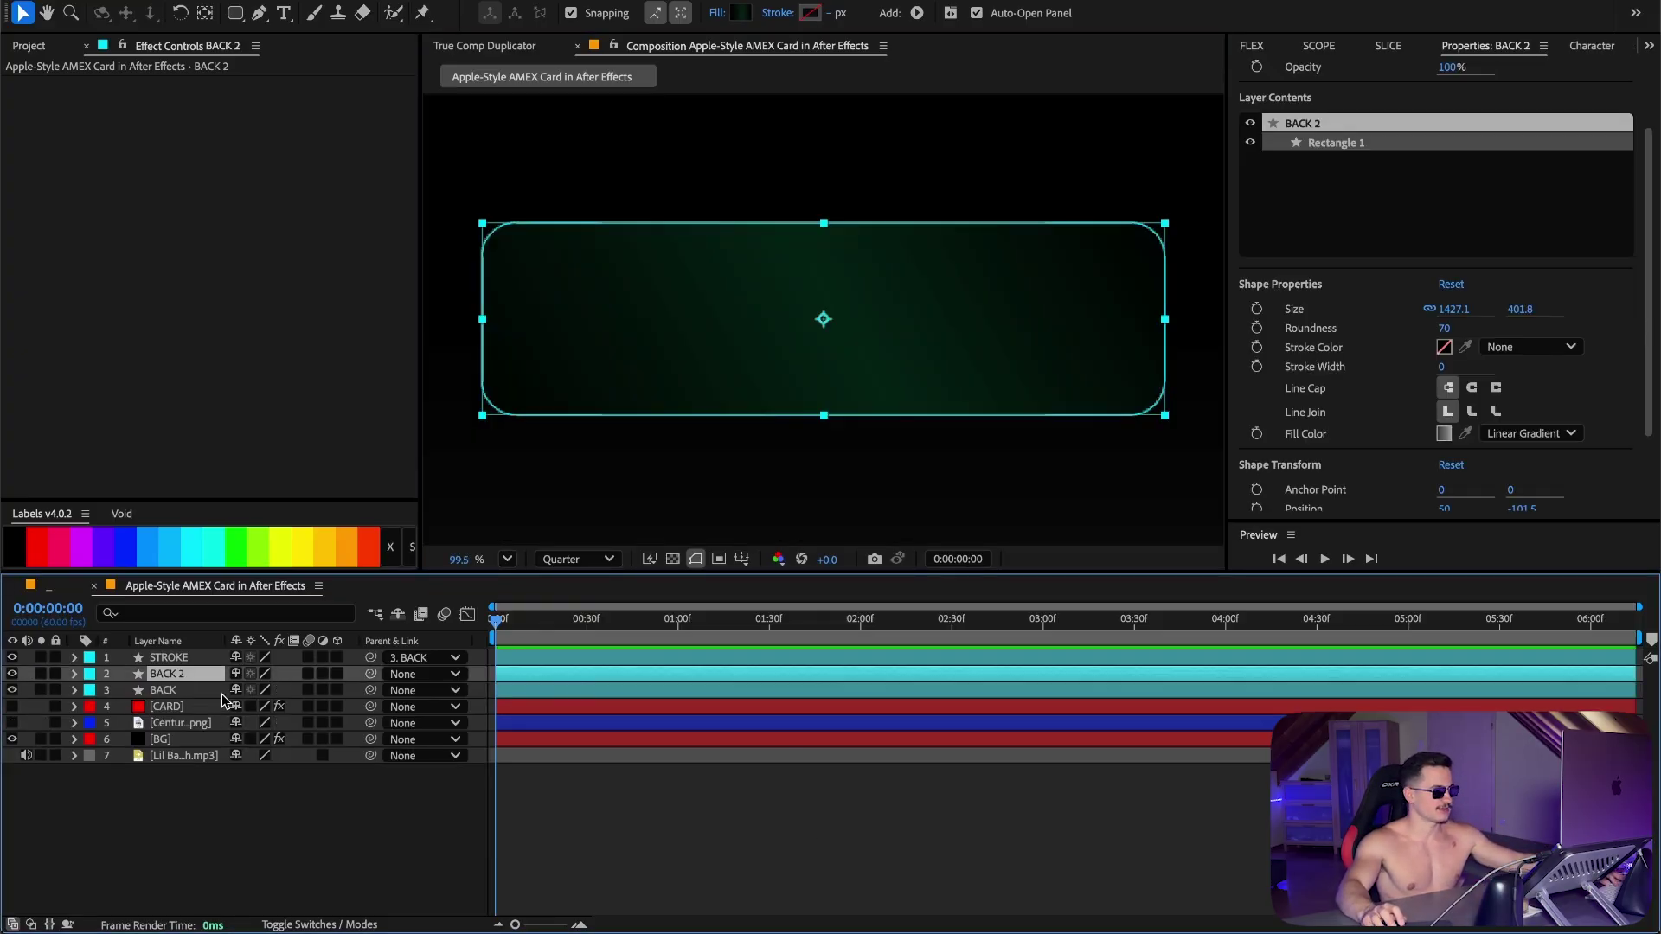
# Step: Duplicate the BACK layer, move the copy above STROKE, and rename it MATT
pyautogui.hotkey('ctrl', 'd')
pyautogui.moveTo(180, 679); pyautogui.dragTo(184, 666)
pyautogui.write('M')
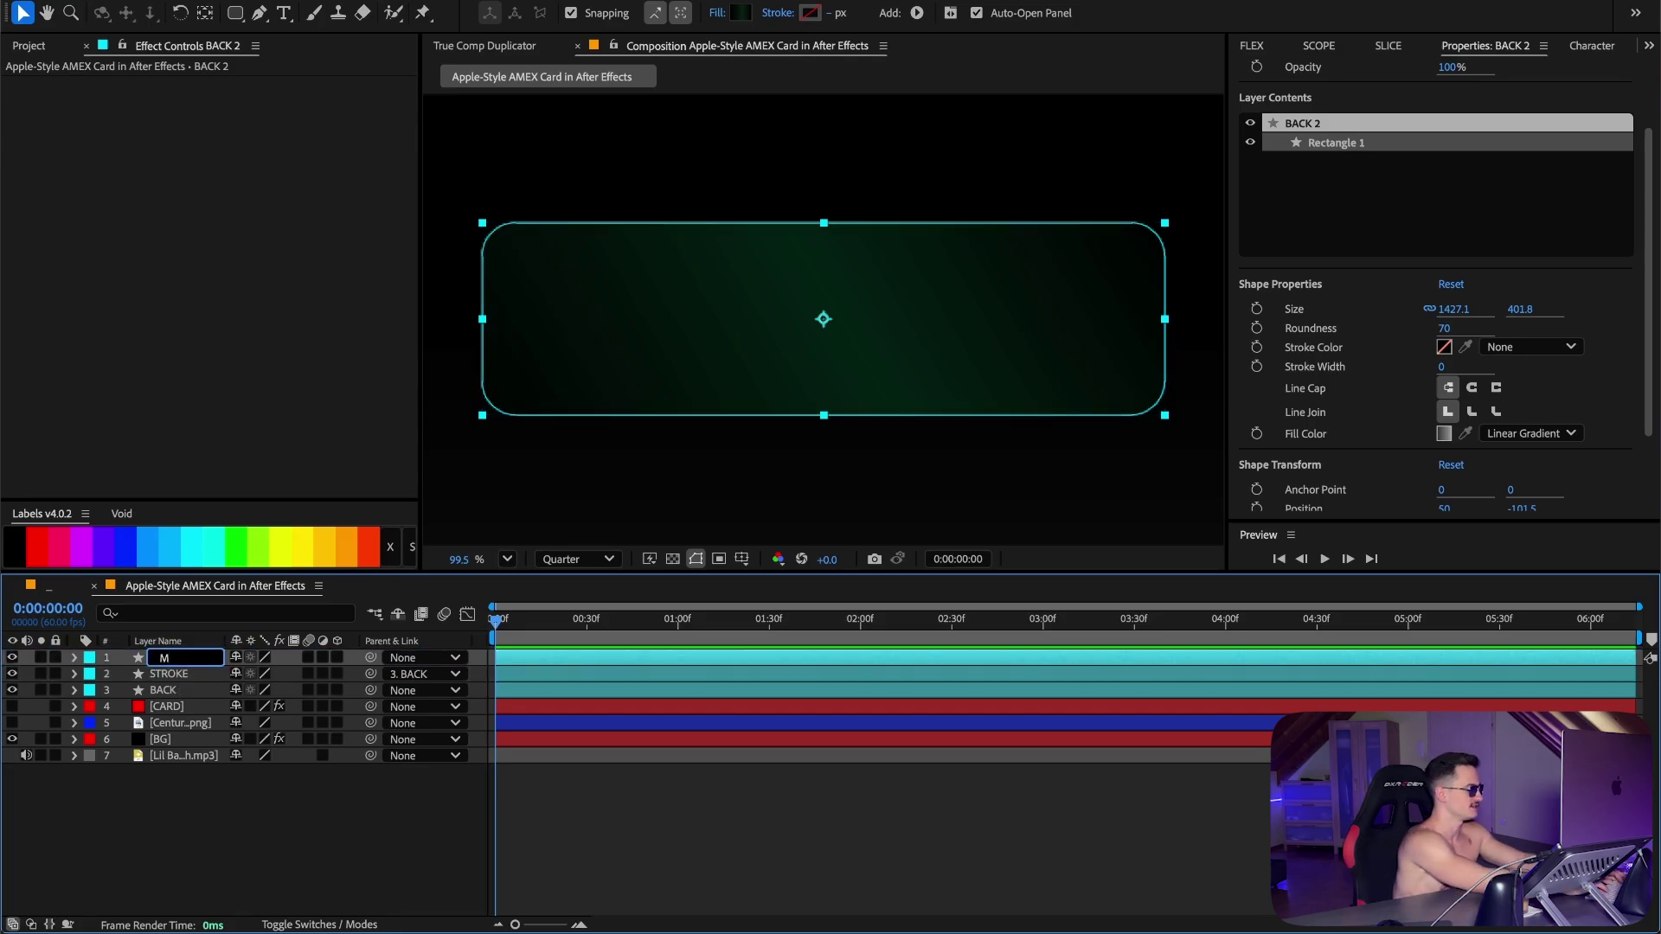
pyautogui.write('ATTE')
pyautogui.press('BackSpace')
pyautogui.press('Return')
# Step: Set the MATT rectangle's fill to a solid red colour, hide the layer, and deselect it
pyautogui.click(1530, 433)
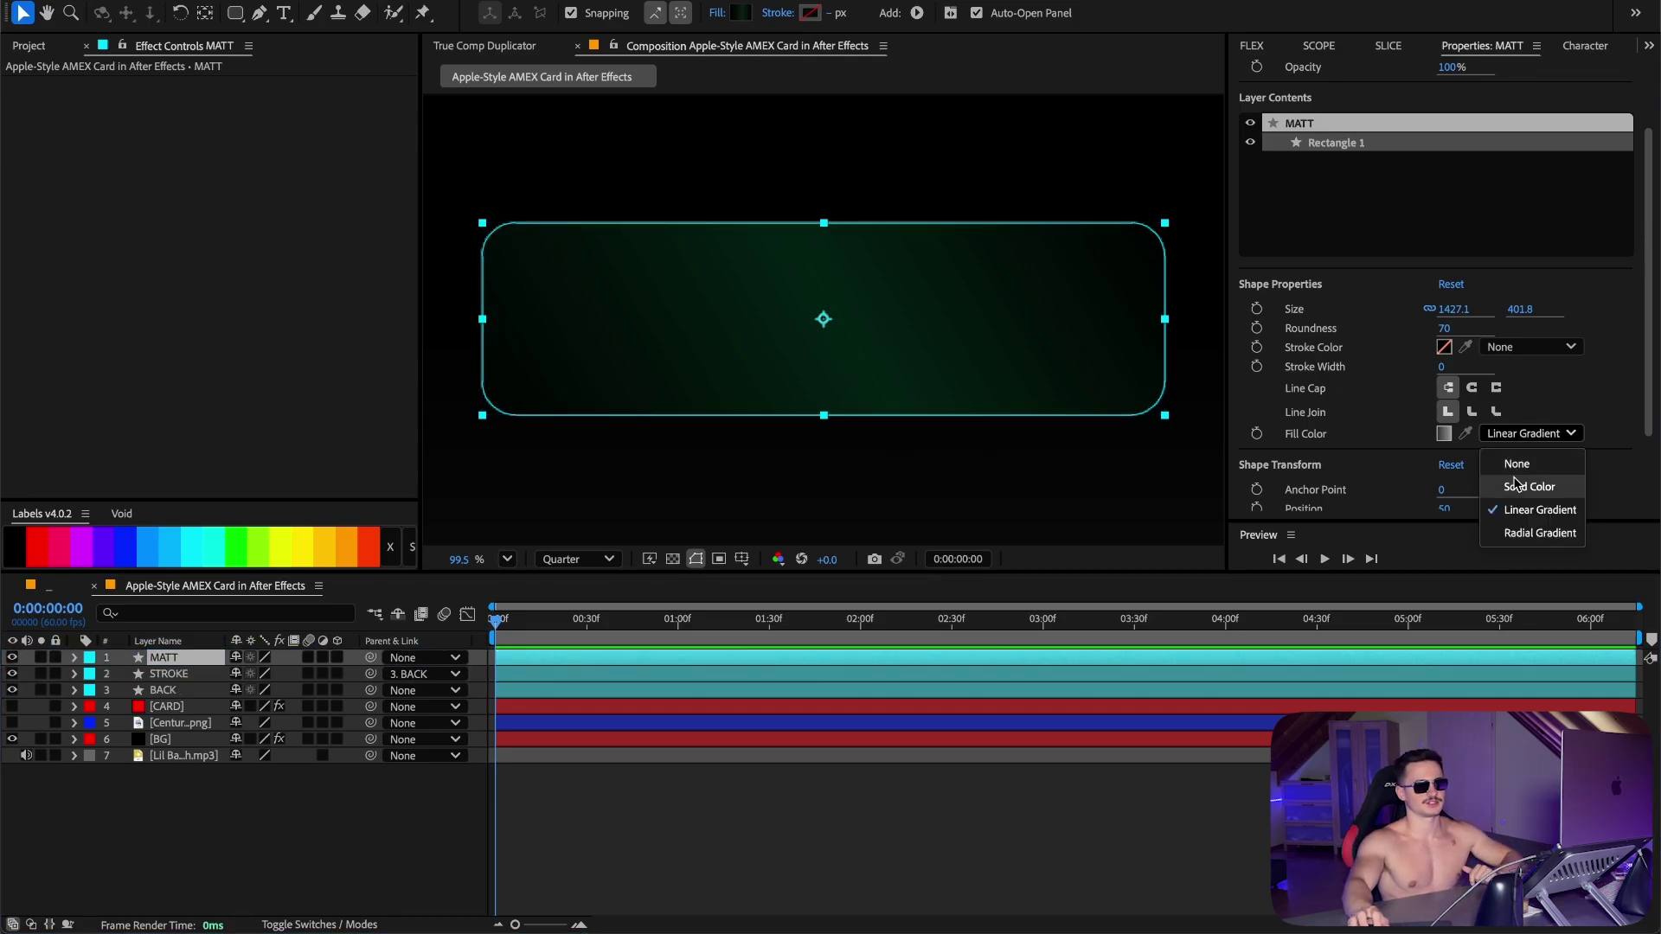
pyautogui.click(1516, 486)
pyautogui.click(12, 658)
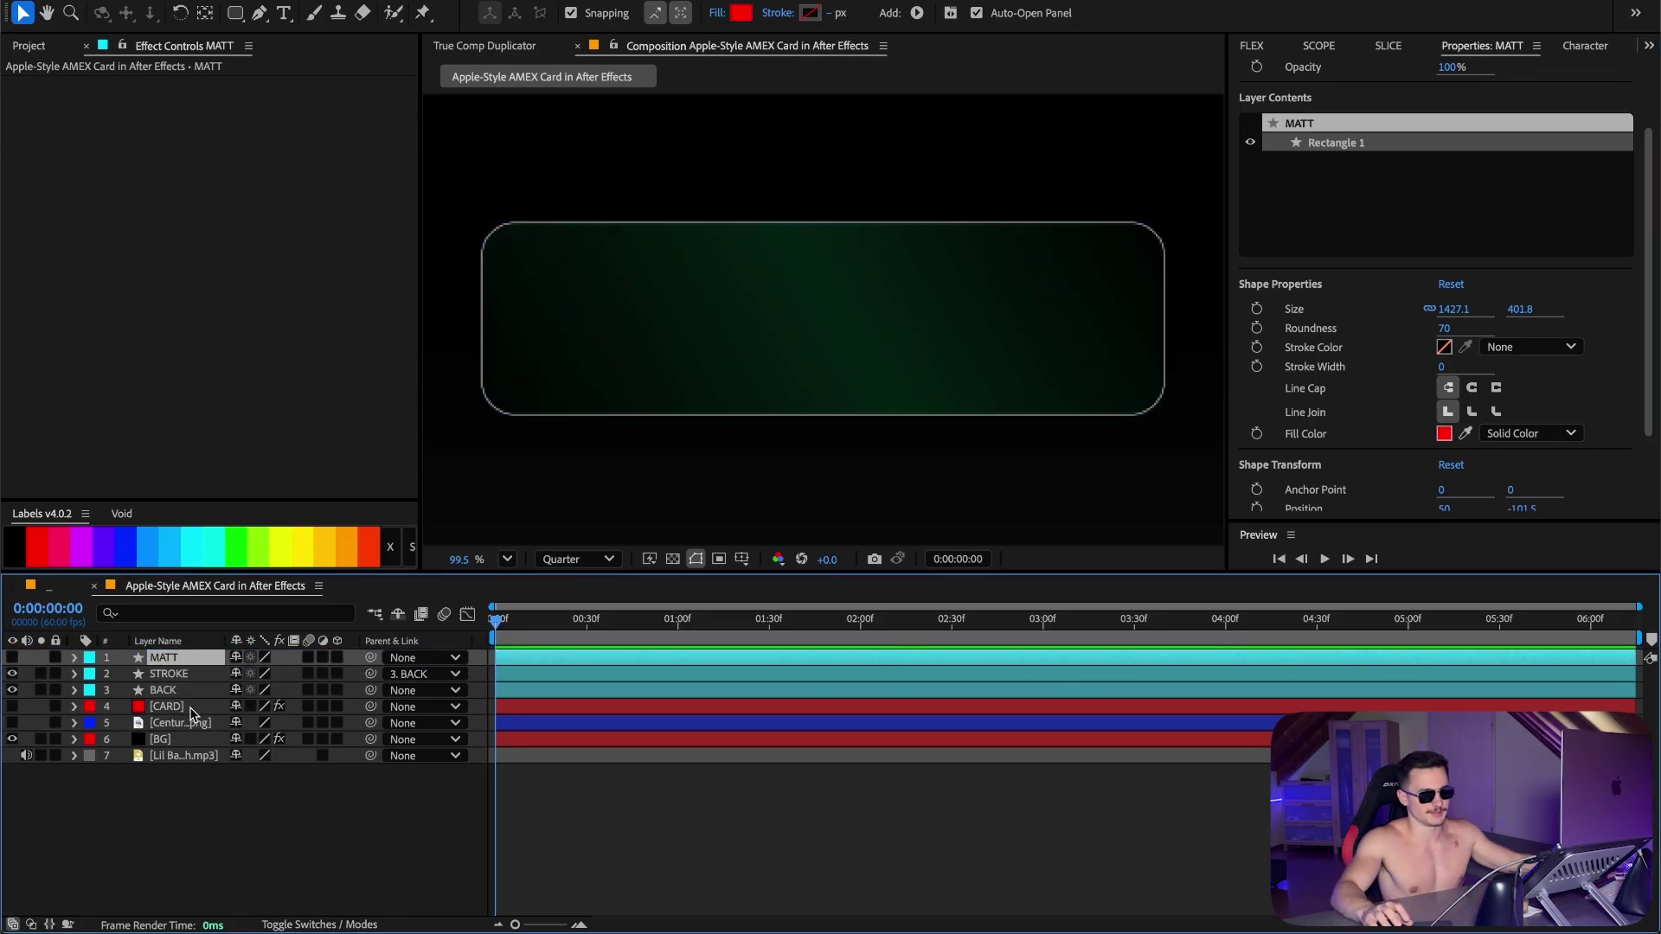
pyautogui.click(548, 818)
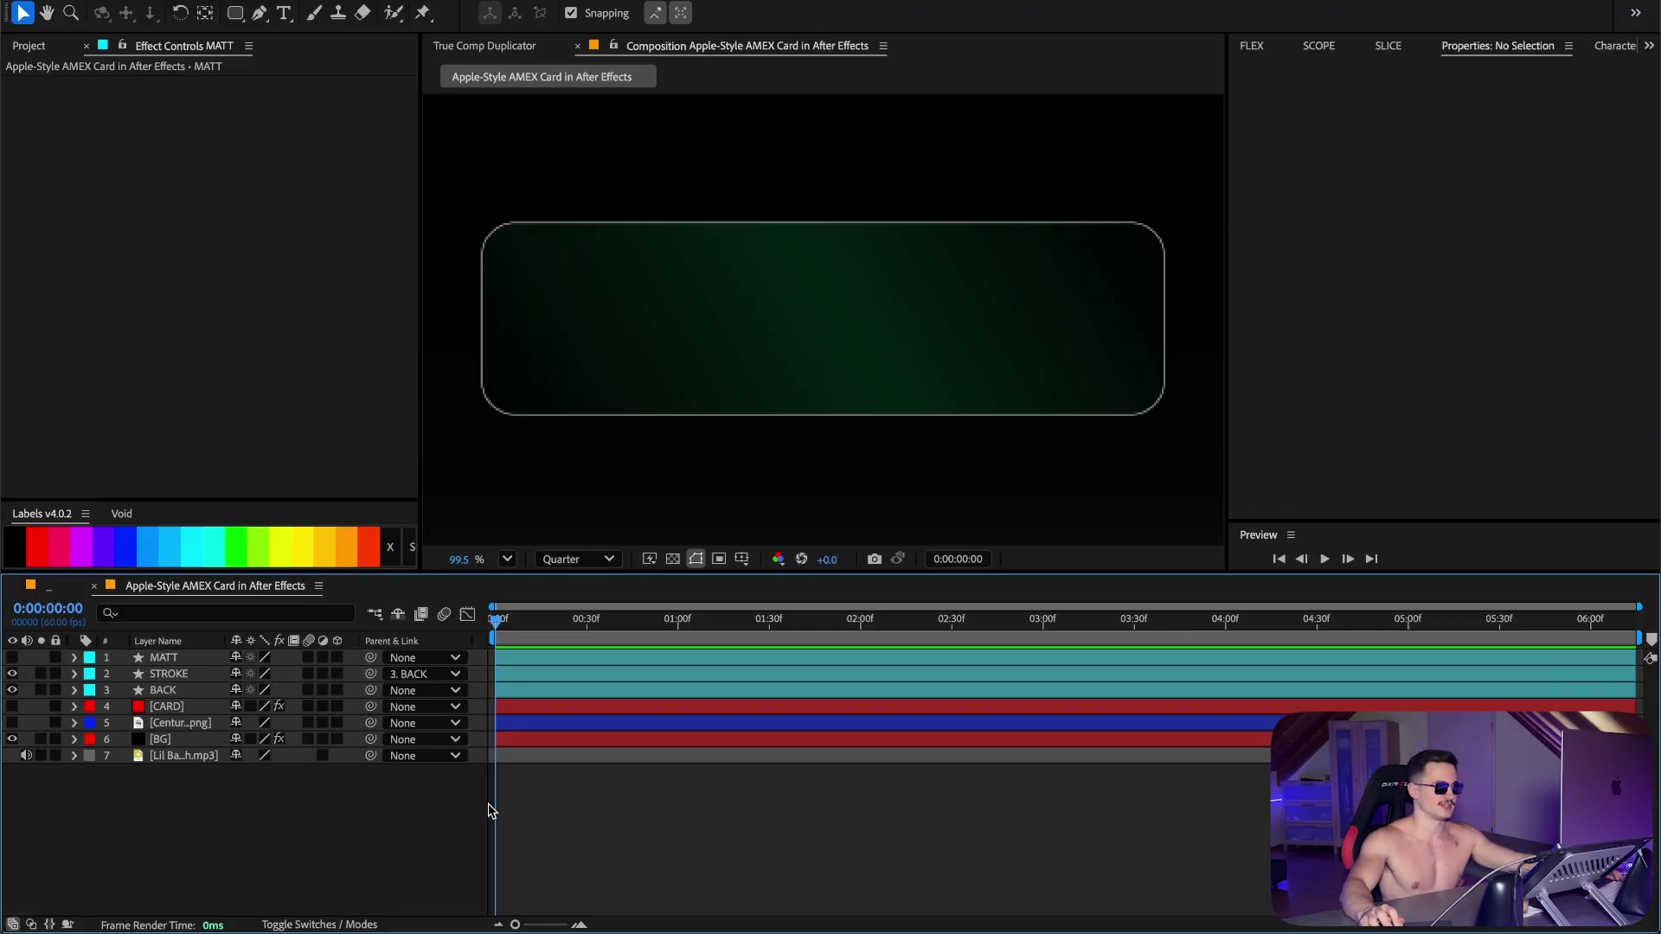
# Step: Add a text layer reading AMEX above MATT and set its font to Clash Display Bold
pyautogui.click(175, 658)
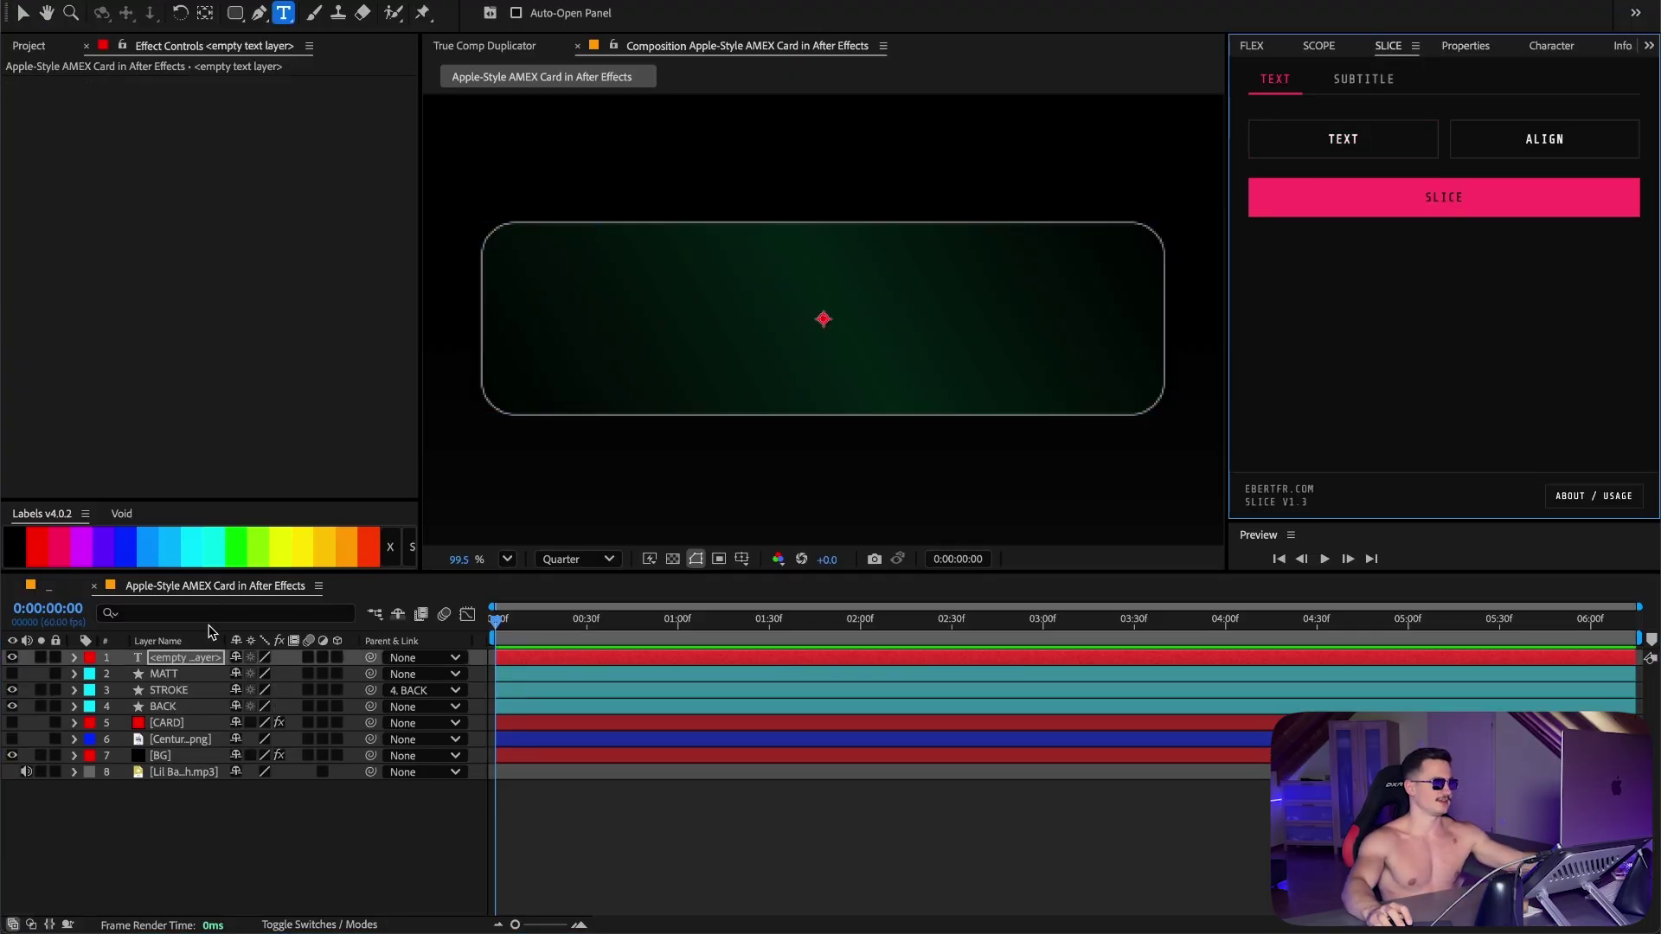
pyautogui.write('clash')
pyautogui.click(1399, 291)
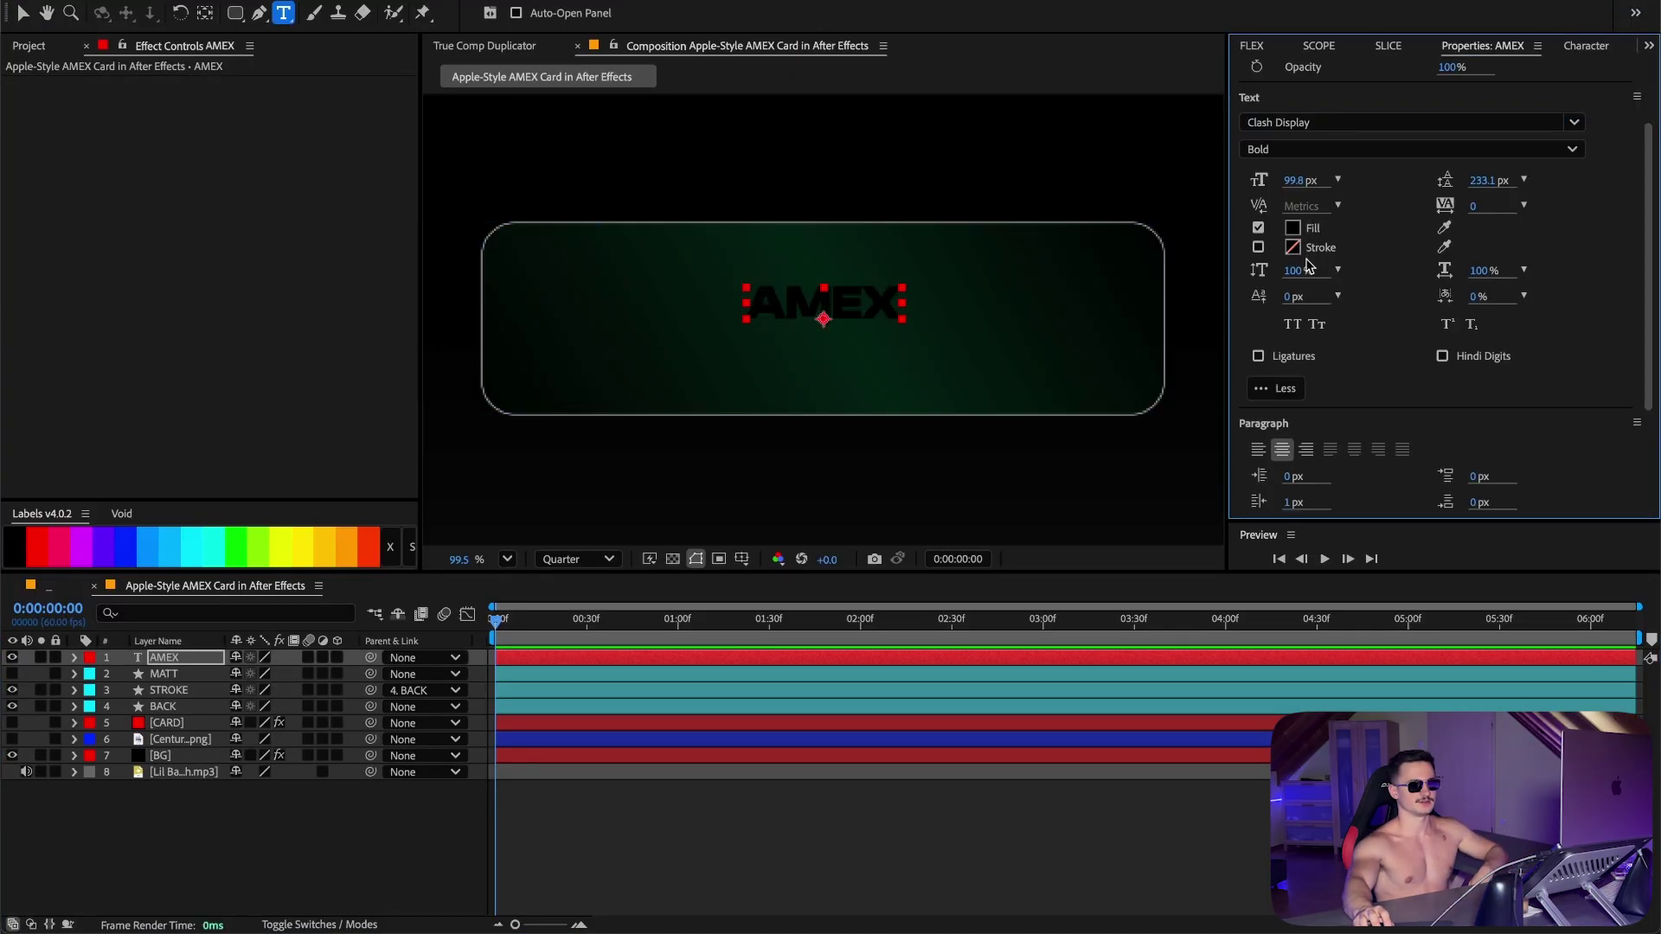
# Step: Align the AMEX text on its anchor point with the Slice plugin and give it a white fill
pyautogui.click(1384, 48)
pyautogui.click(1539, 134)
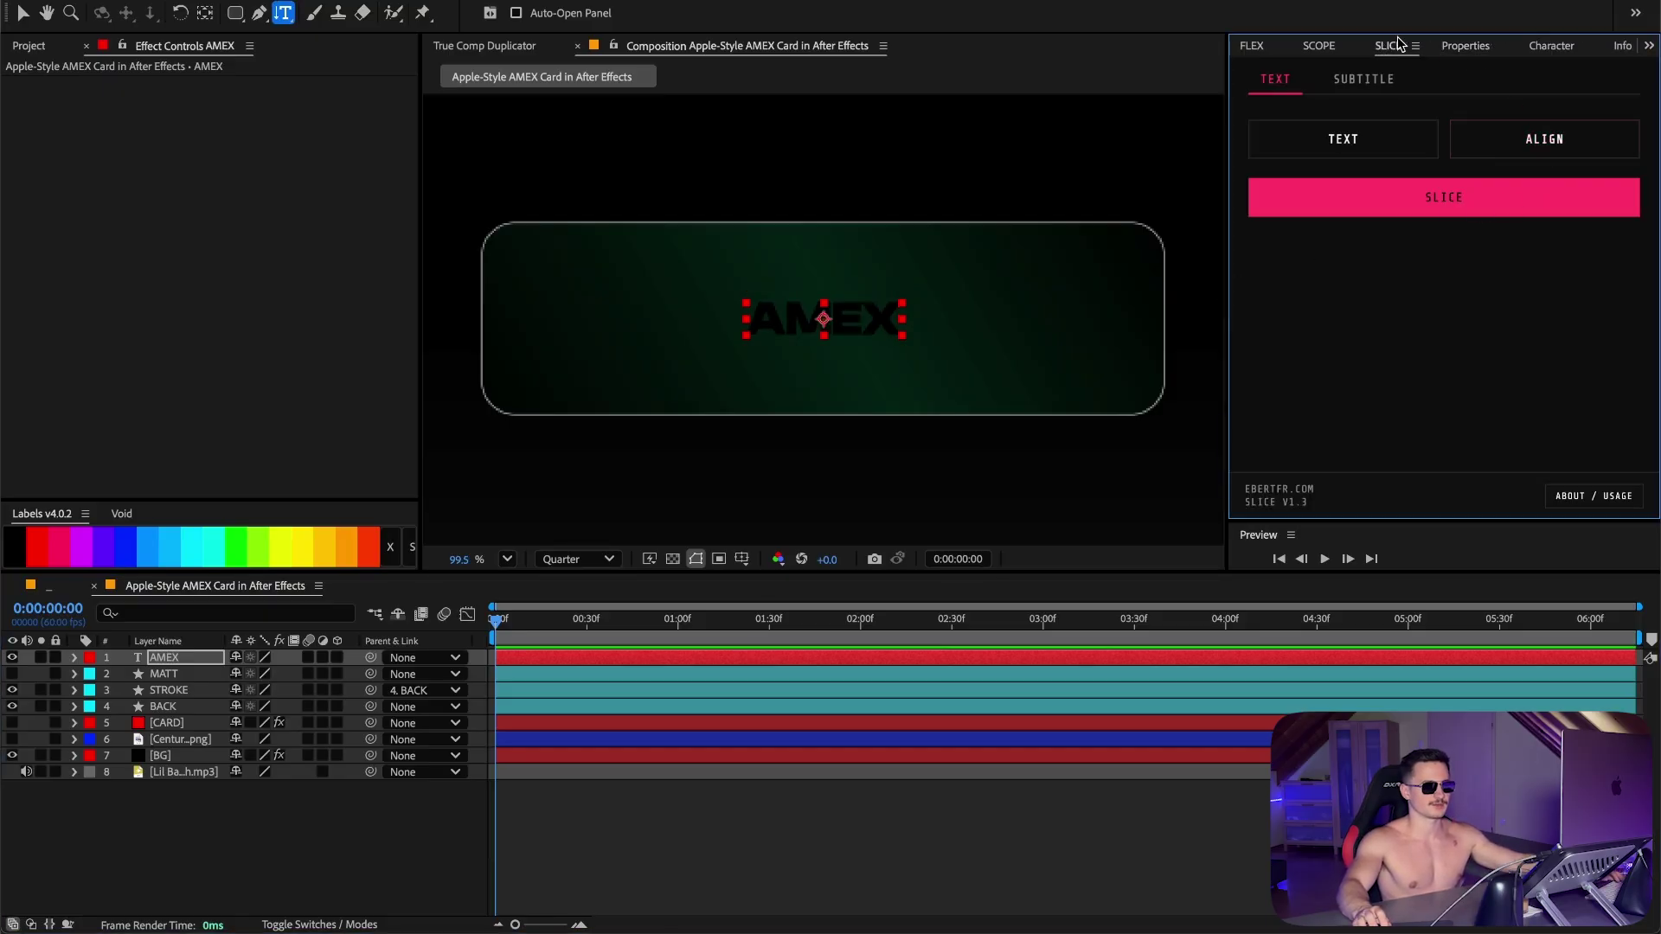
pyautogui.click(1438, 46)
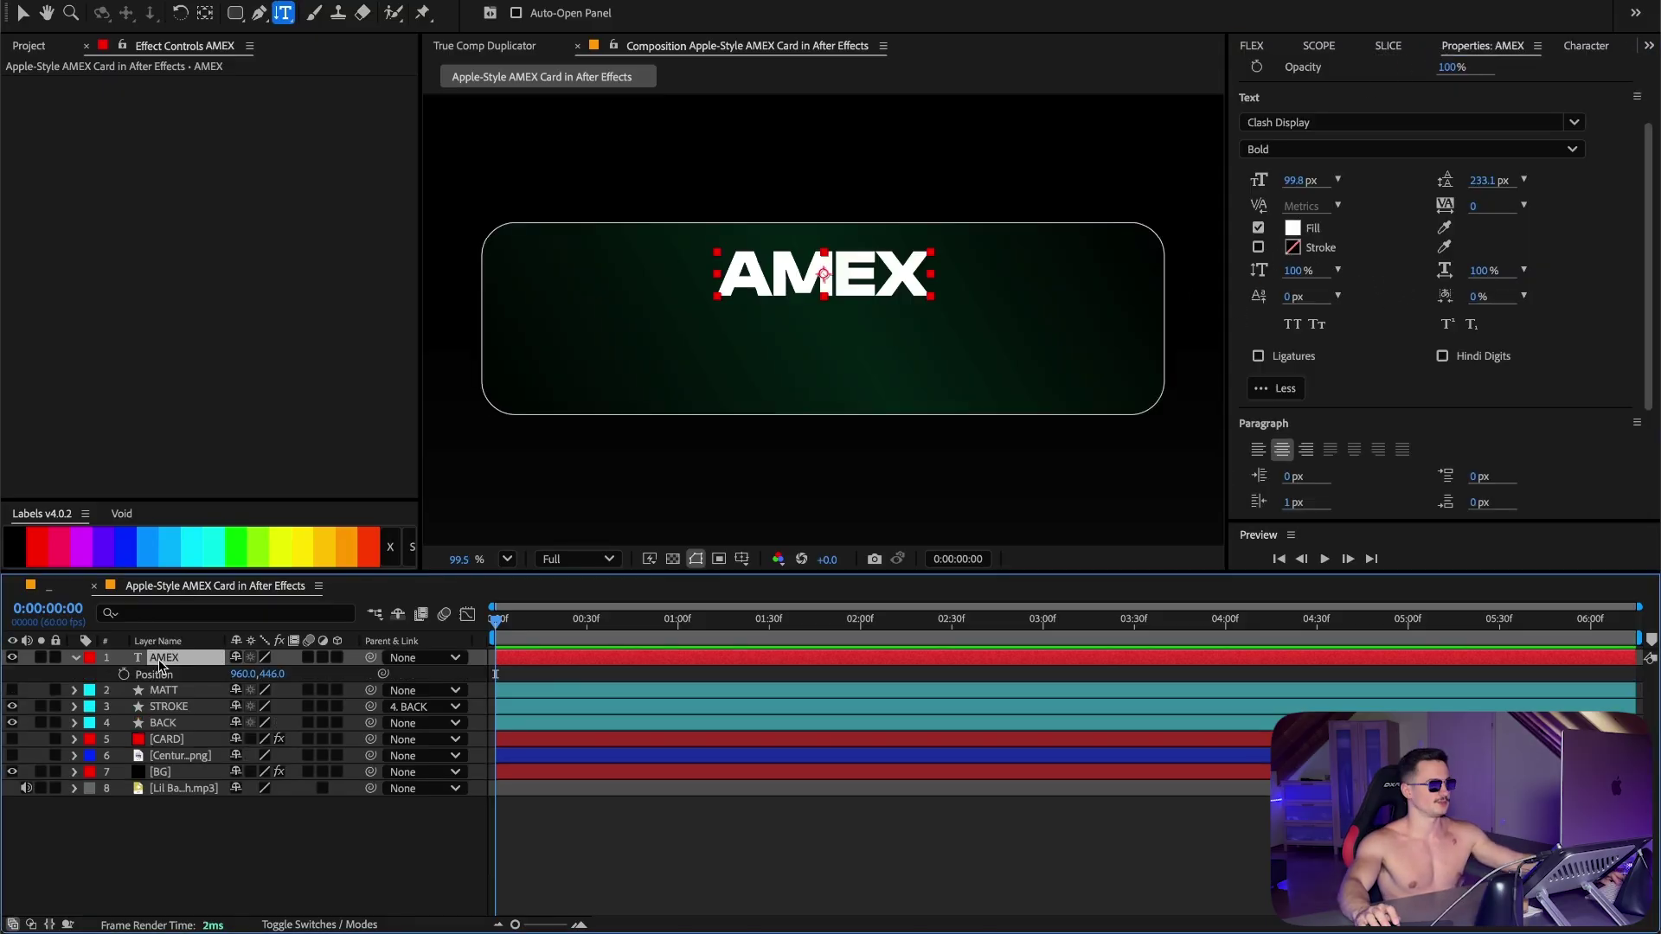
# Step: Duplicate the AMEX text, change the copy to Centurion below it, and set its font to SF Pro Expanded Regular
pyautogui.hotkey('ctrl', 'd')
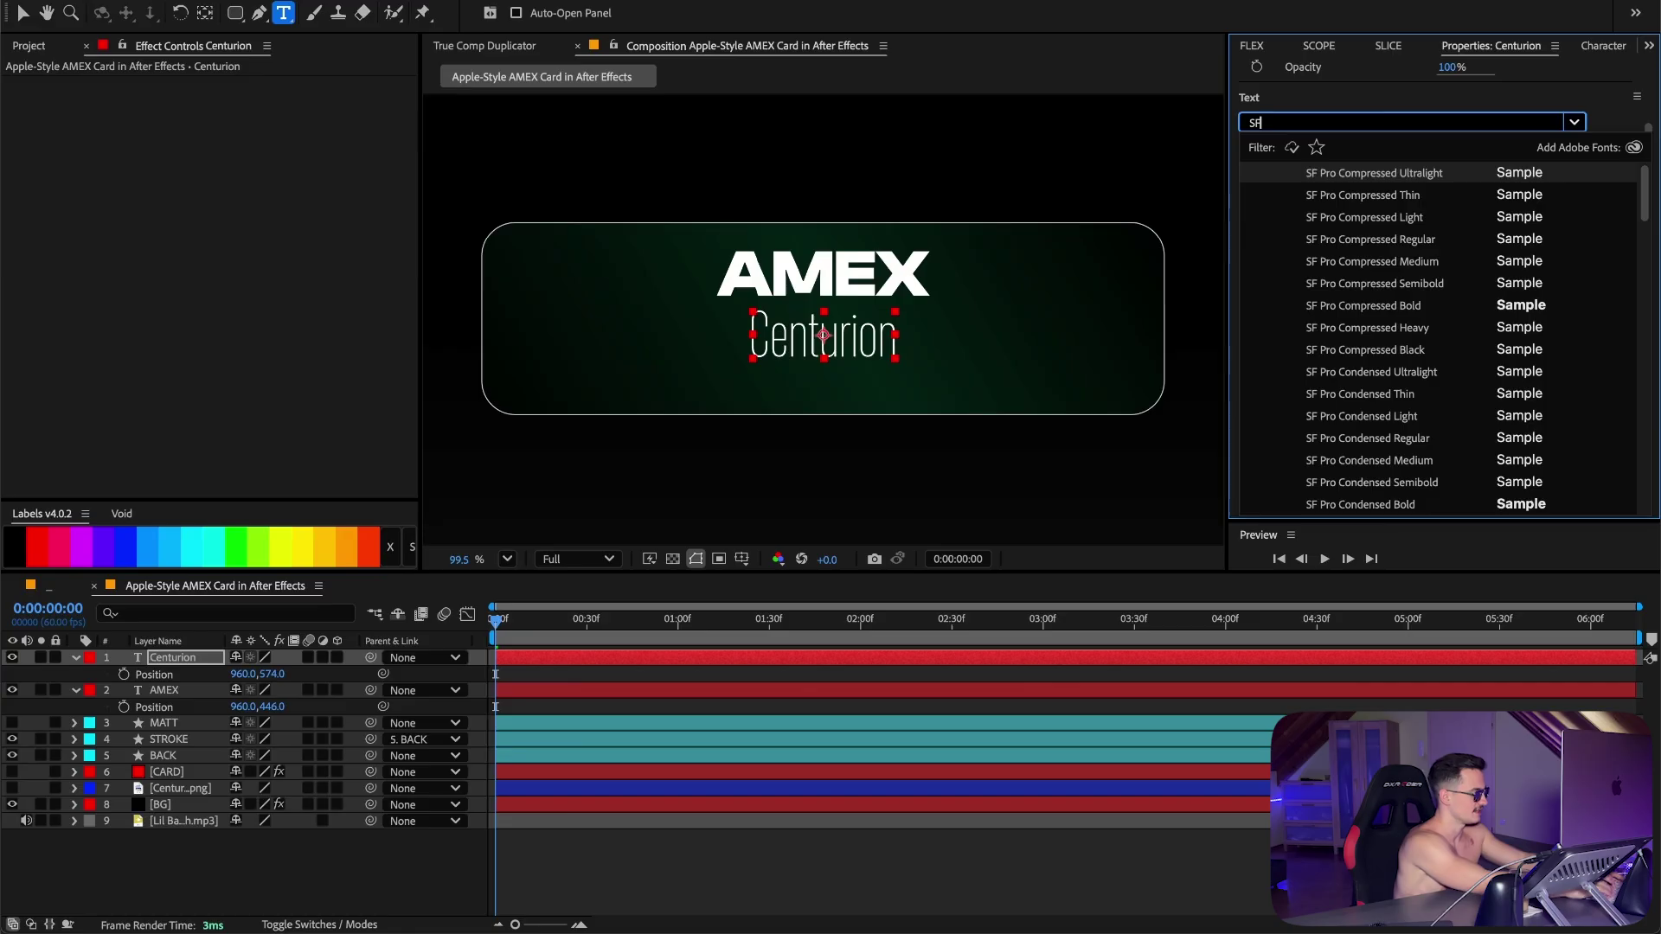
pyautogui.write('ro')
pyautogui.scroll(-9, 1390, 398)
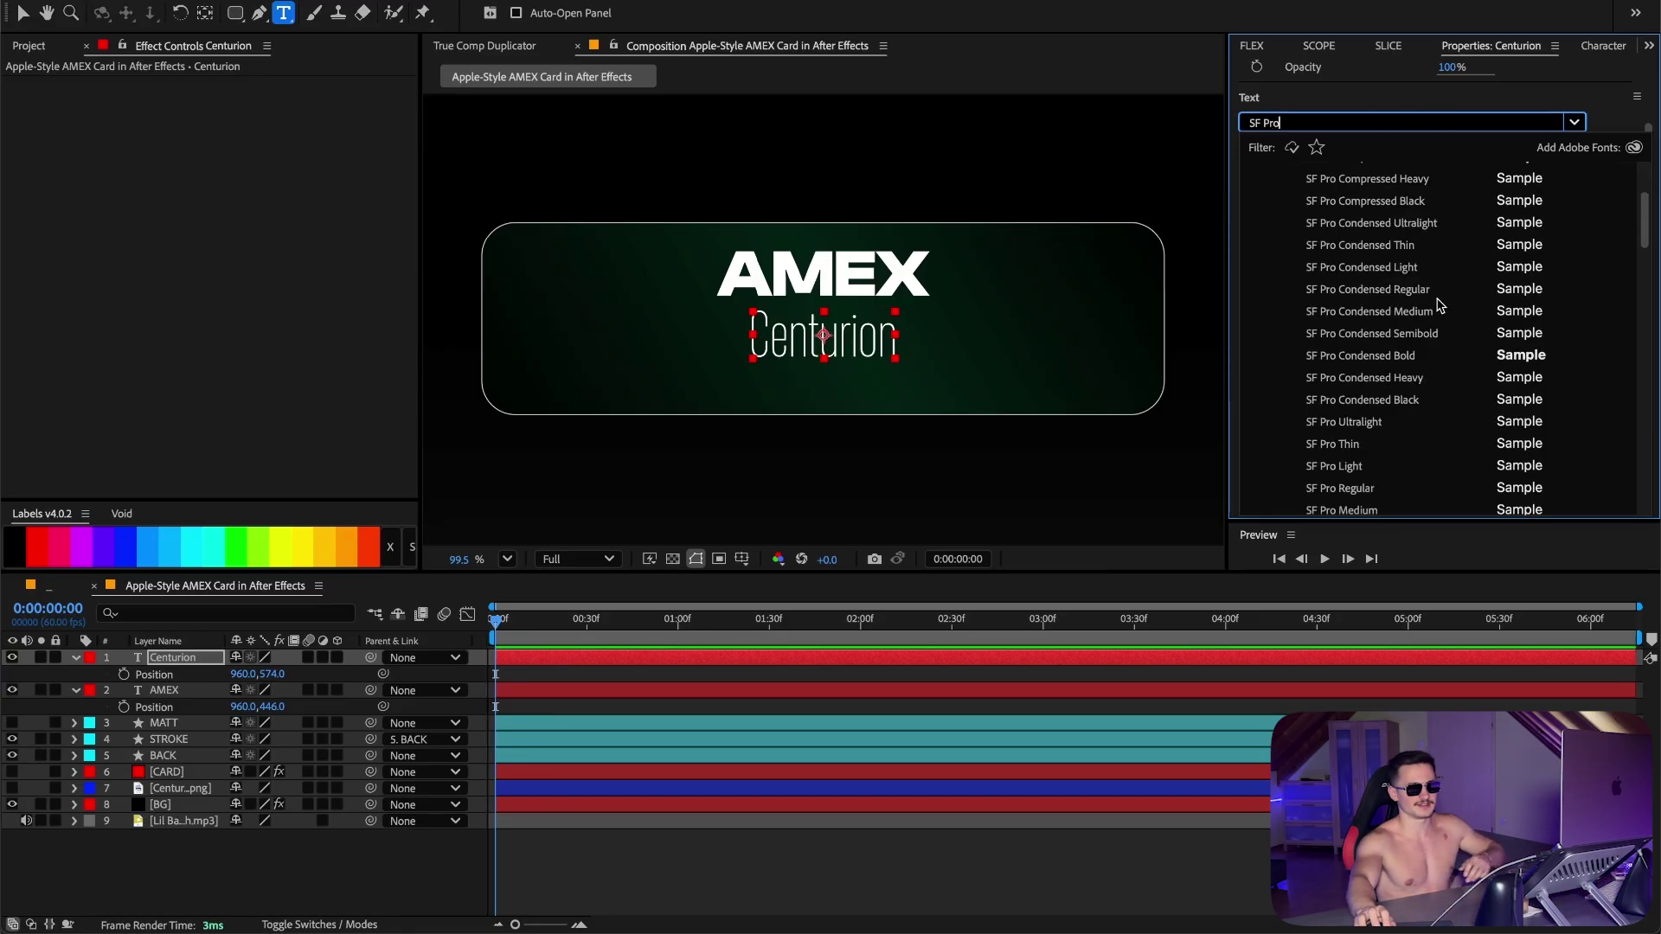
pyautogui.scroll(2, 1403, 370)
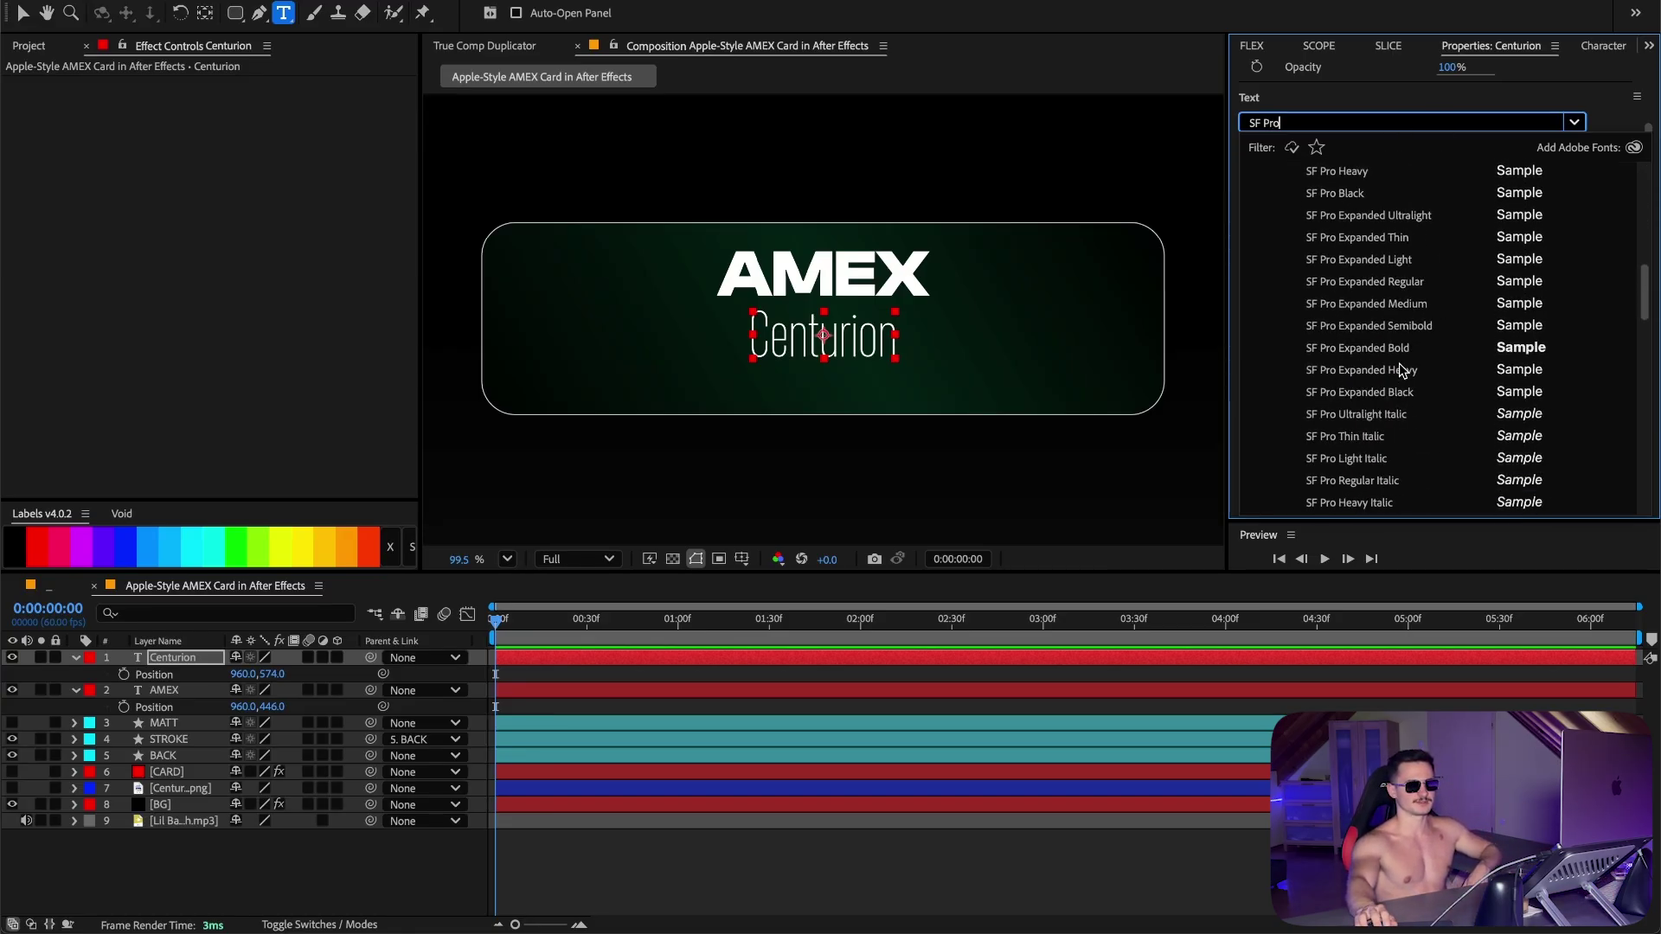
pyautogui.click(1423, 284)
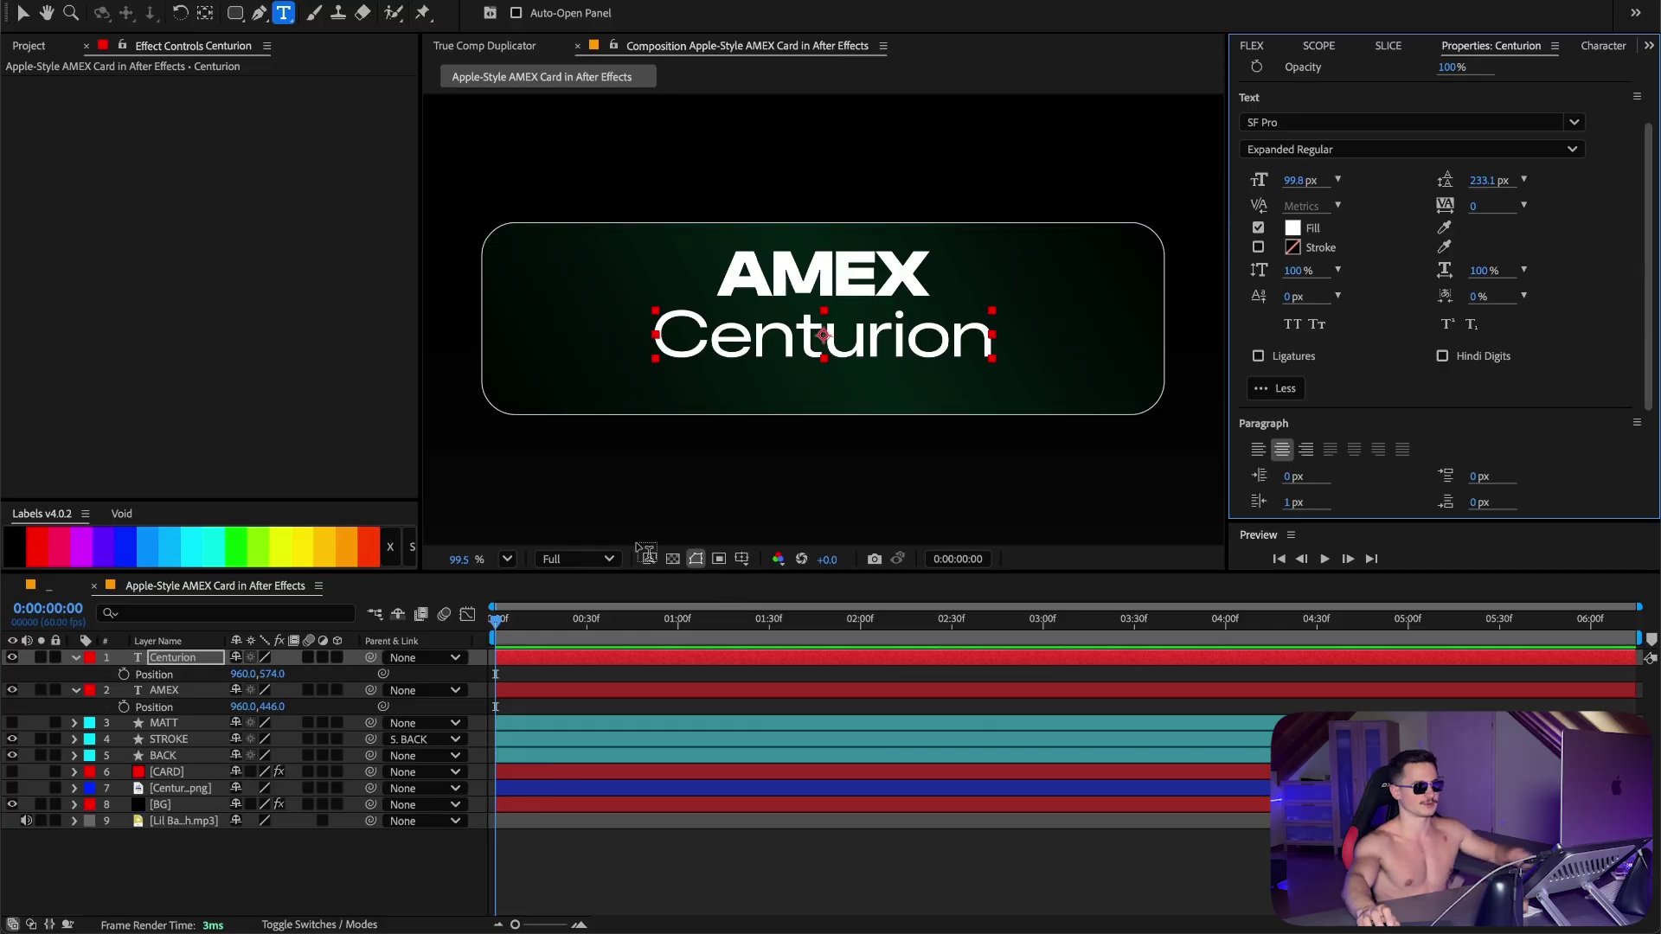
# Step: Scale the Centurion text to 91% and move both text layers down to the rectangle's vertical middle, with AMEX at Y 493.9
pyautogui.click(357, 586)
pyautogui.press('s')
pyautogui.moveTo(282, 680); pyautogui.dragTo(251, 680)
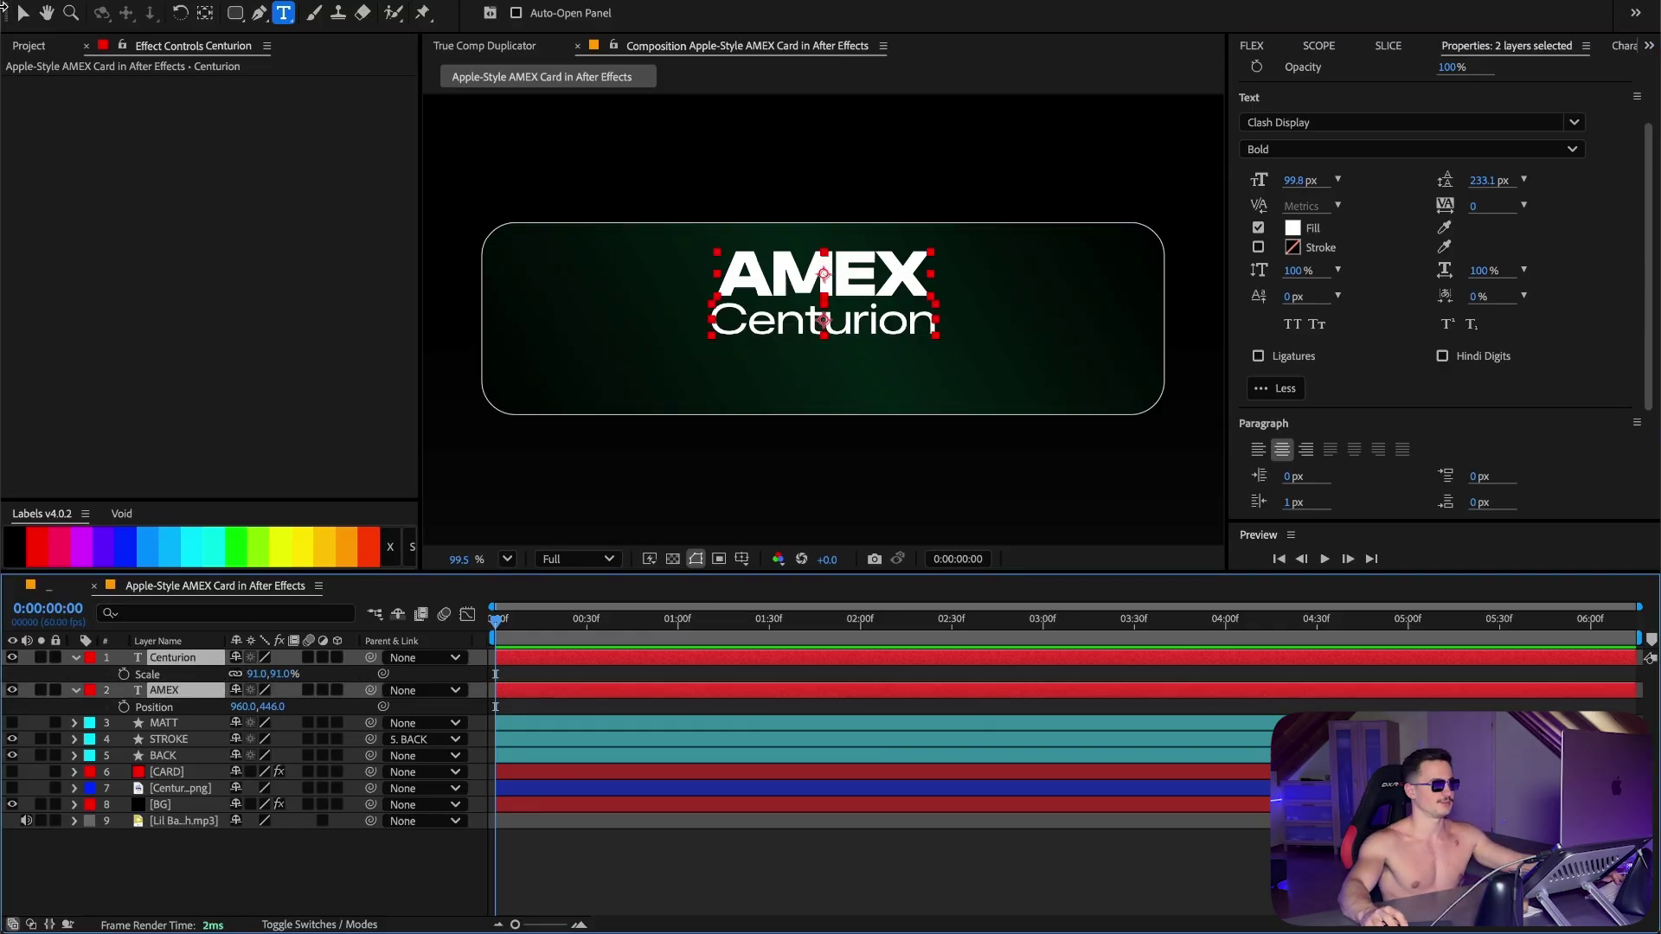
pyautogui.click(23, 12)
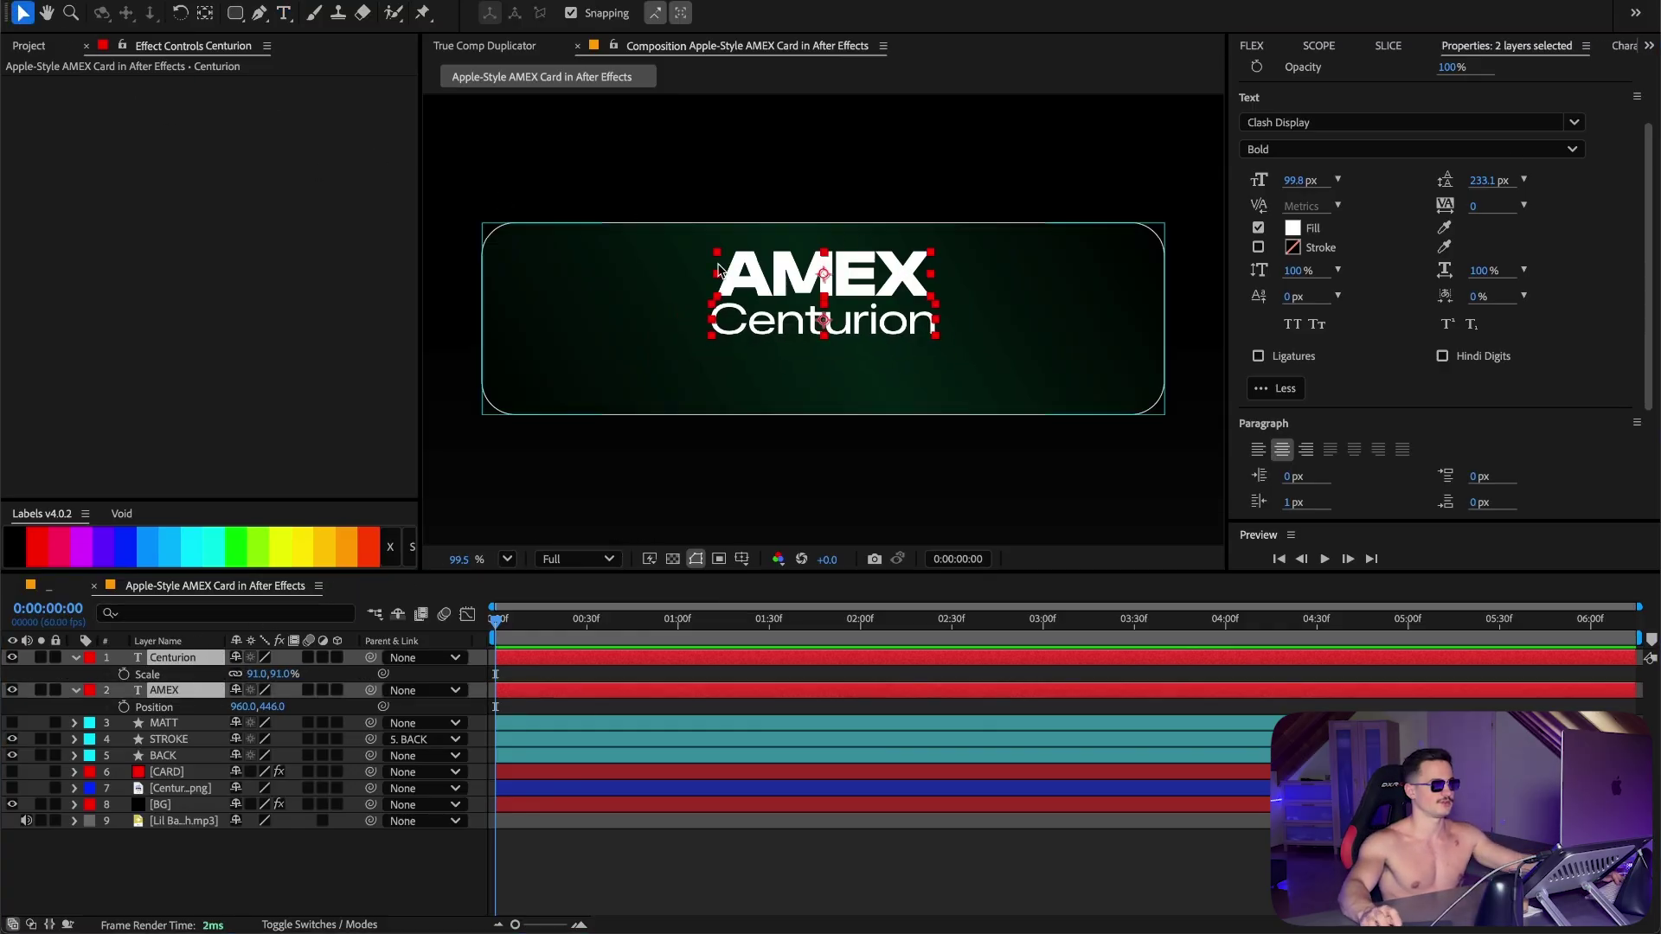
pyautogui.moveTo(867, 294); pyautogui.dragTo(867, 318)
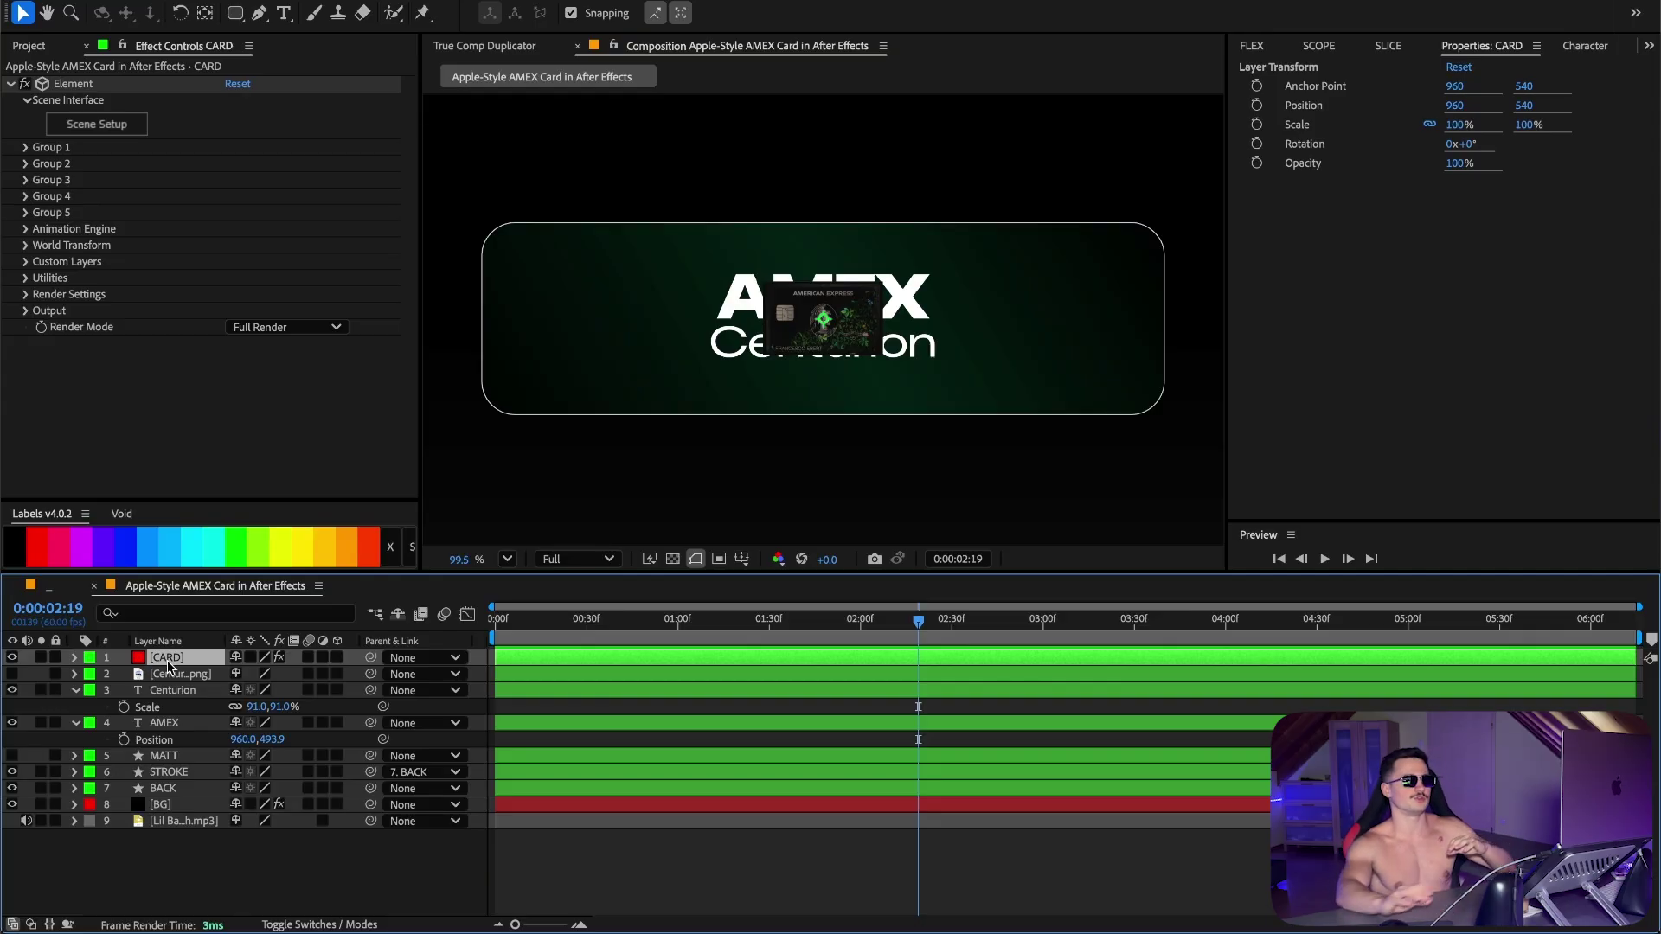
# Step: Create a World Transform Null from the CARD layer's Element effect and rename it CAM
pyautogui.click(27, 246)
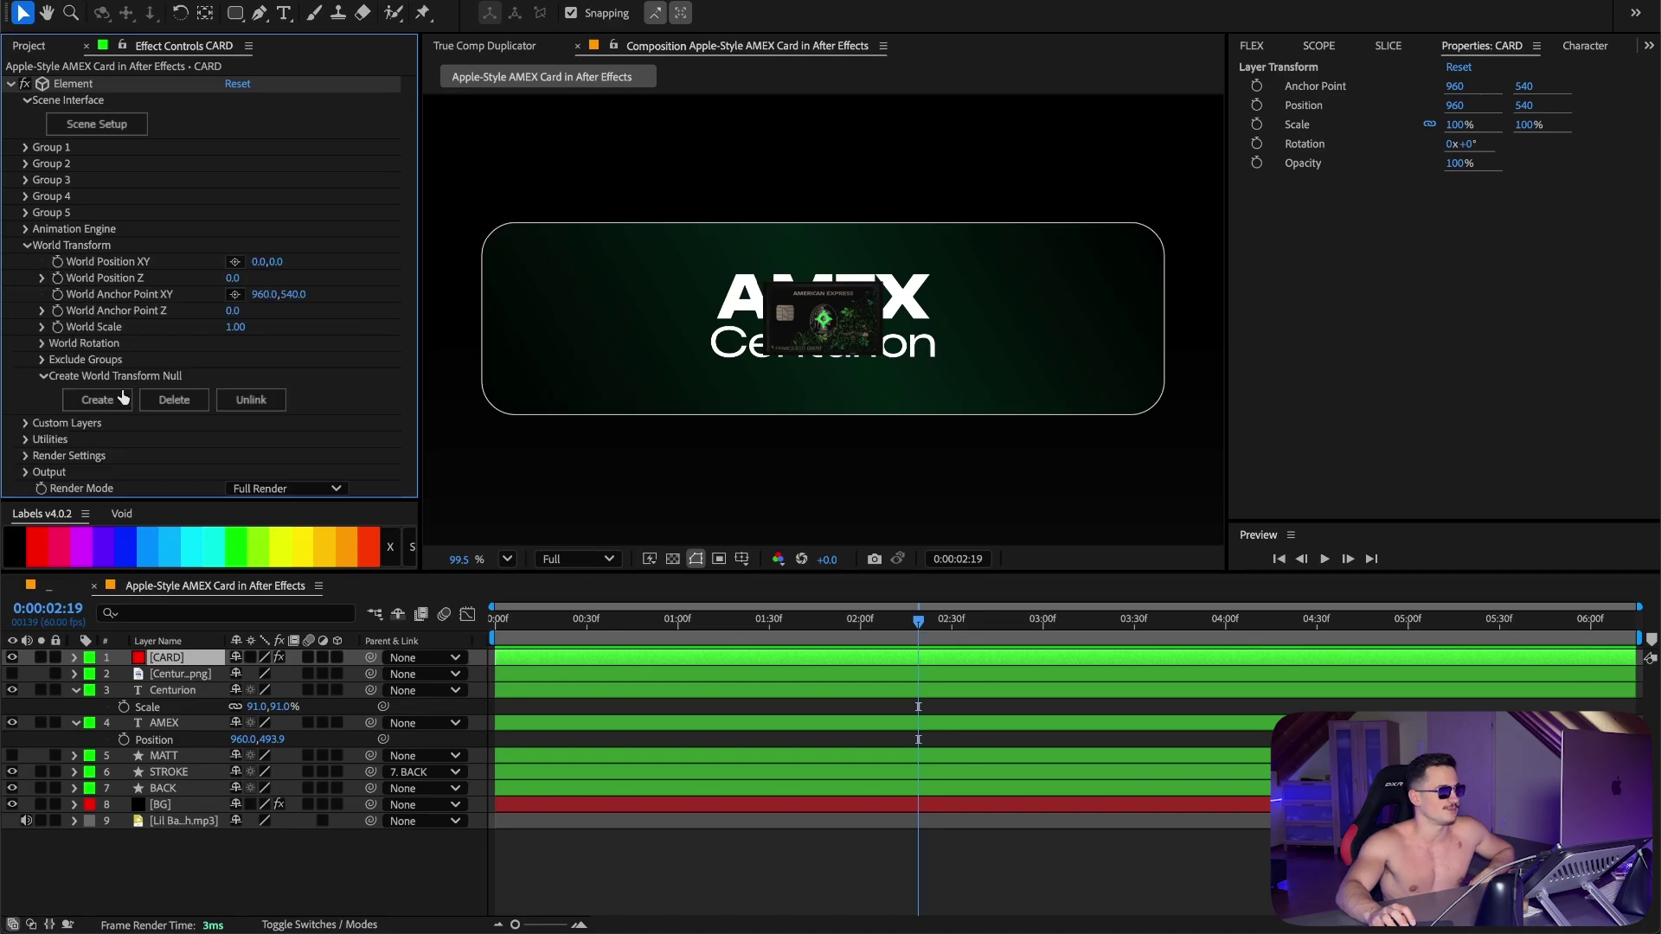
pyautogui.click(86, 400)
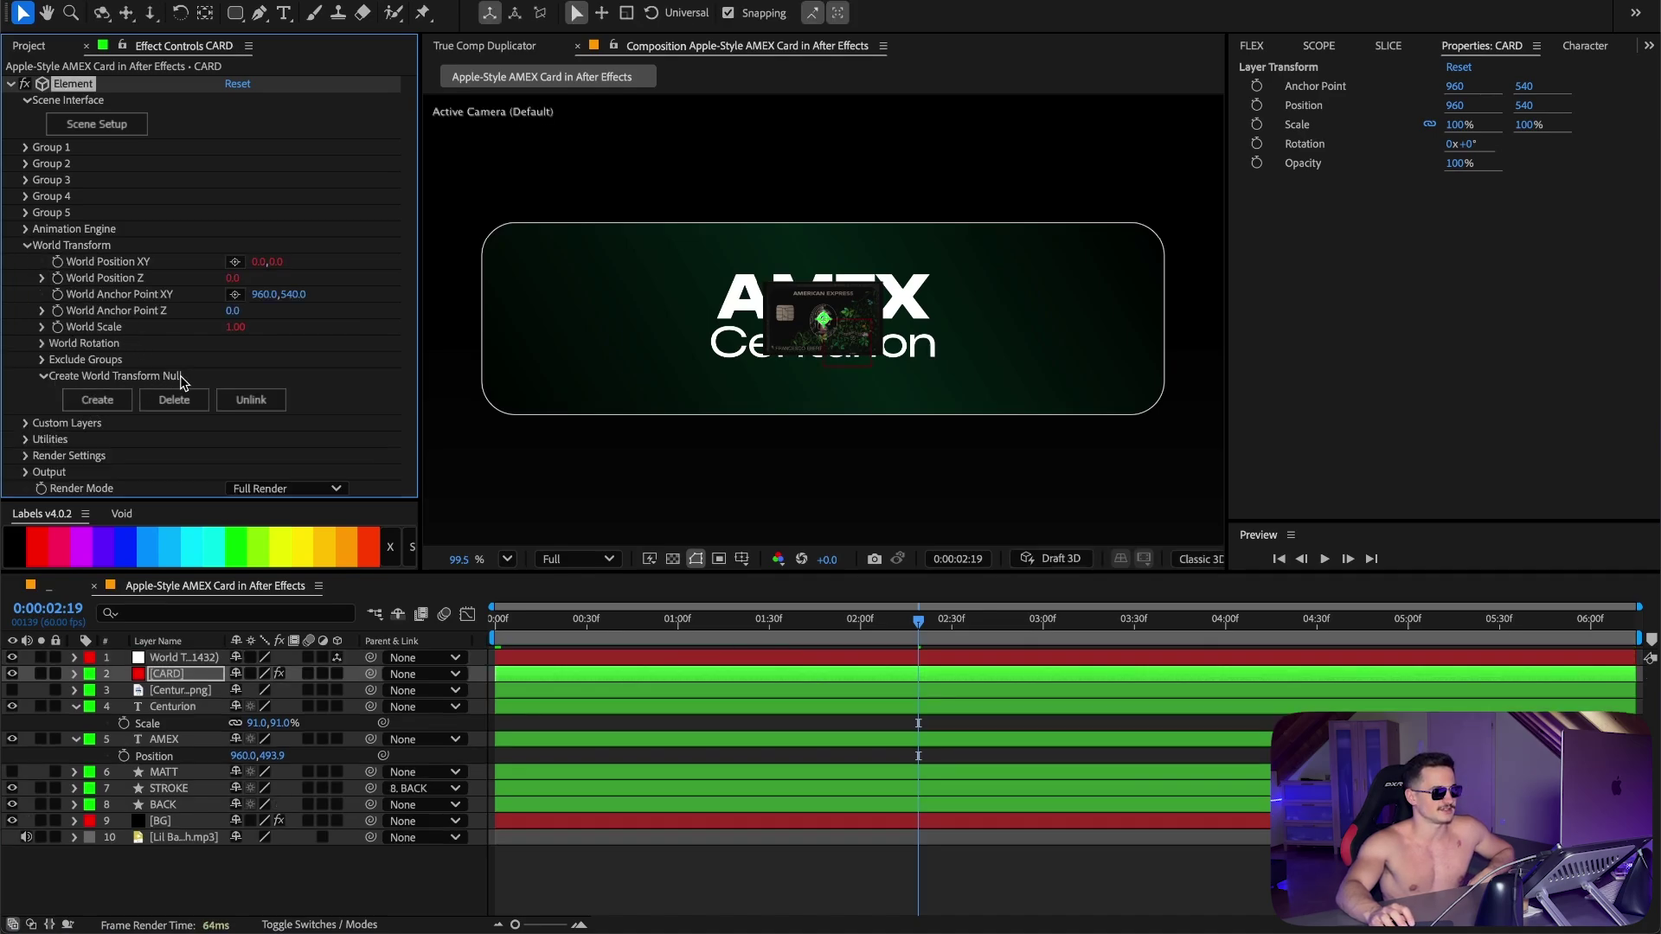
pyautogui.click(194, 659)
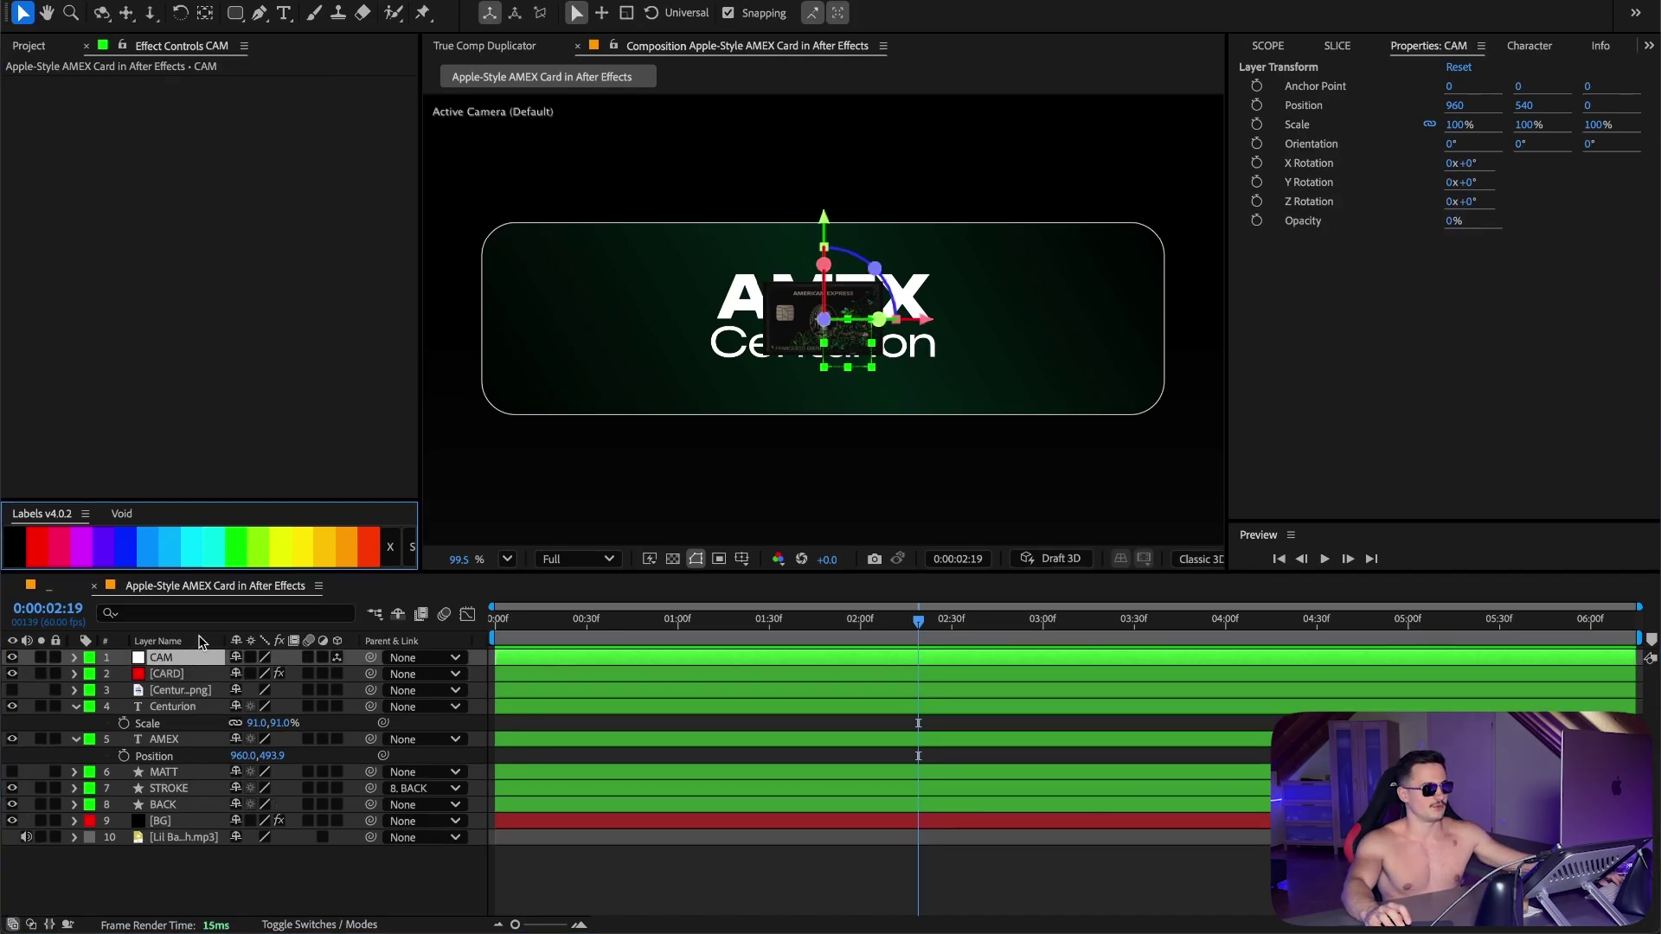
# Step: Reposition the CAM null so the 3D card sits to the left of the AMEX Centurion text
pyautogui.press('r')
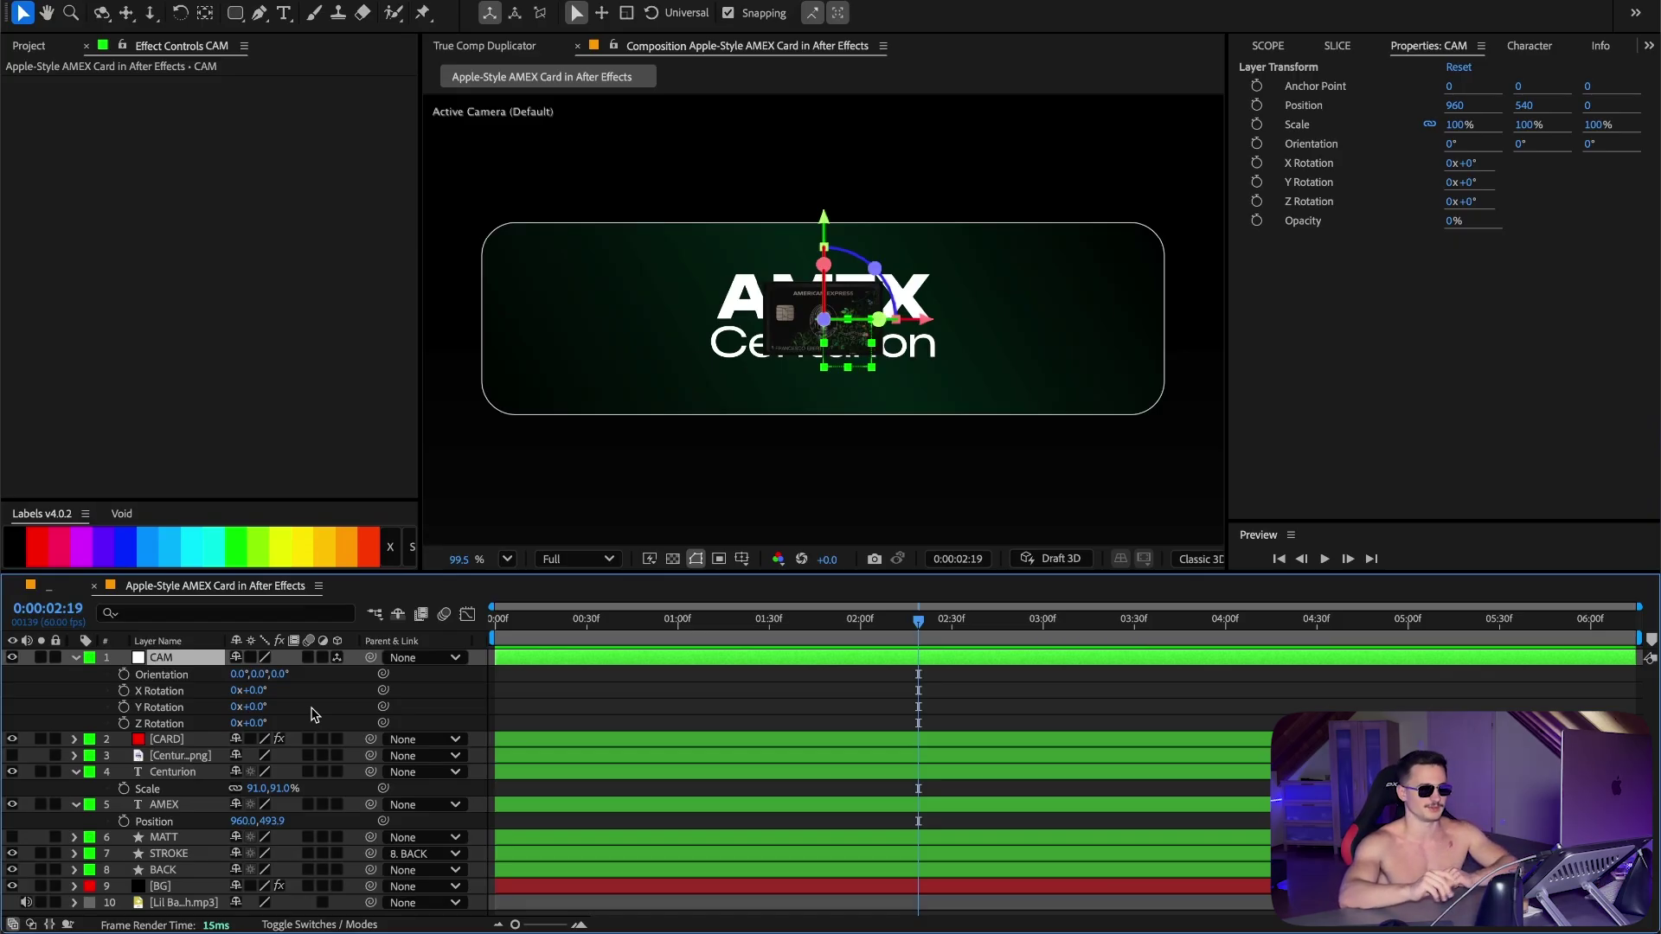
pyautogui.press('p')
pyautogui.moveTo(237, 674); pyautogui.dragTo(6, 689)
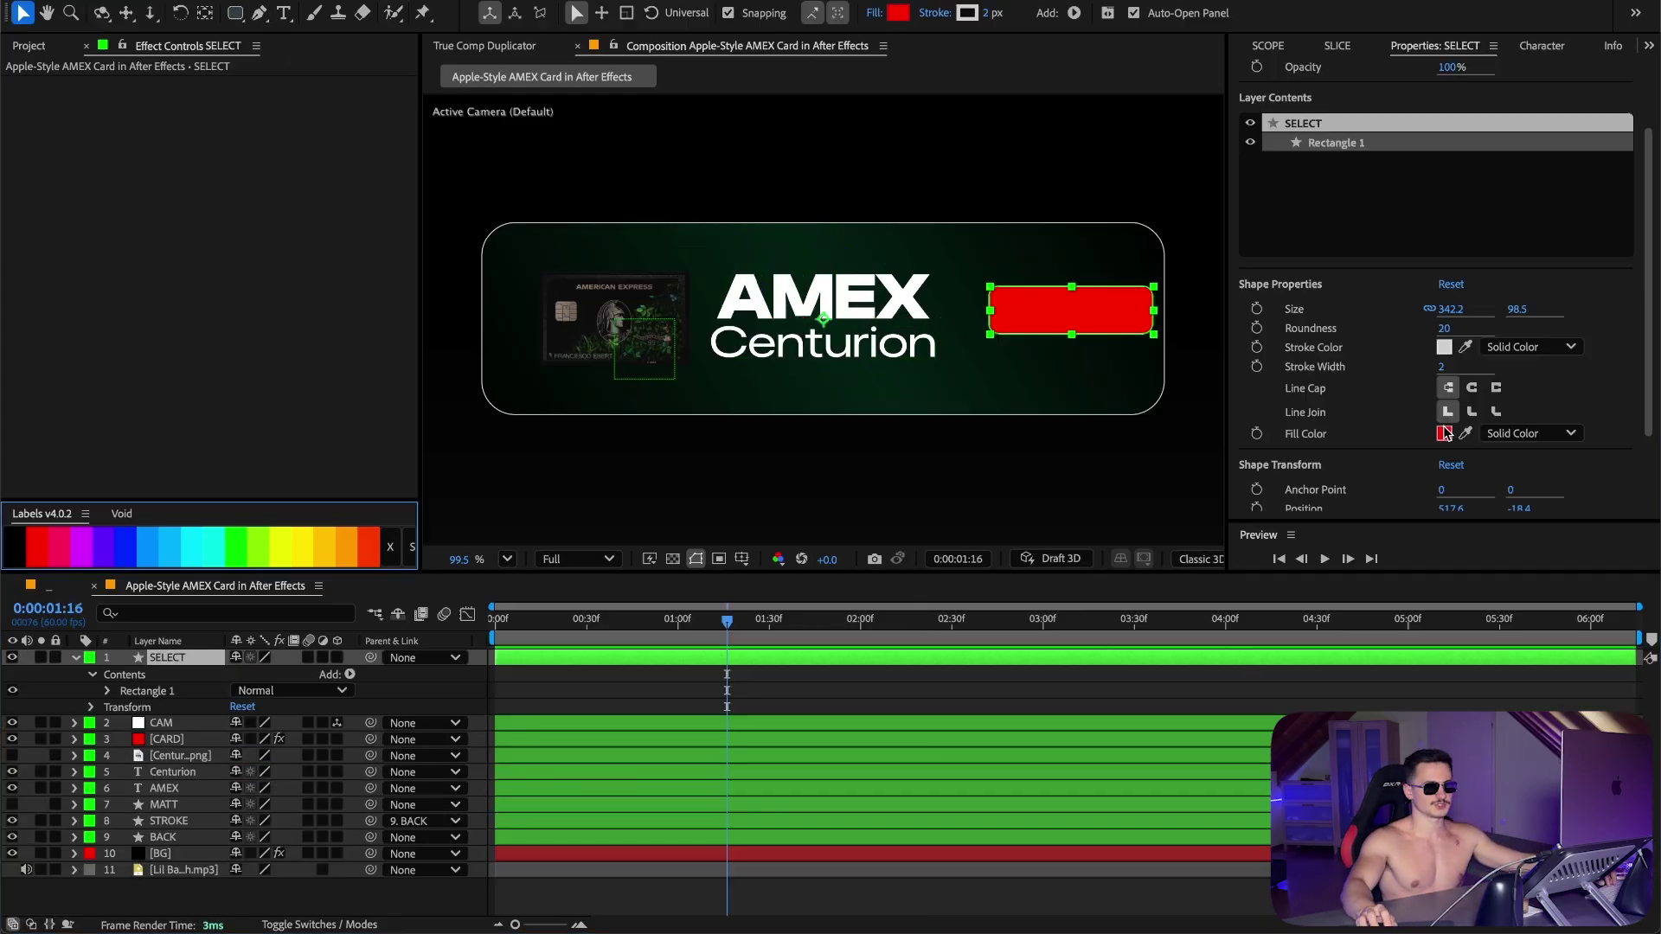
# Step: Recolour the red SELECT rectangle with a dark green fill and raise its corner roundness to make a pill-shaped button
pyautogui.click(1444, 434)
pyautogui.click(768, 562)
pyautogui.click(1020, 349)
pyautogui.click(1452, 328)
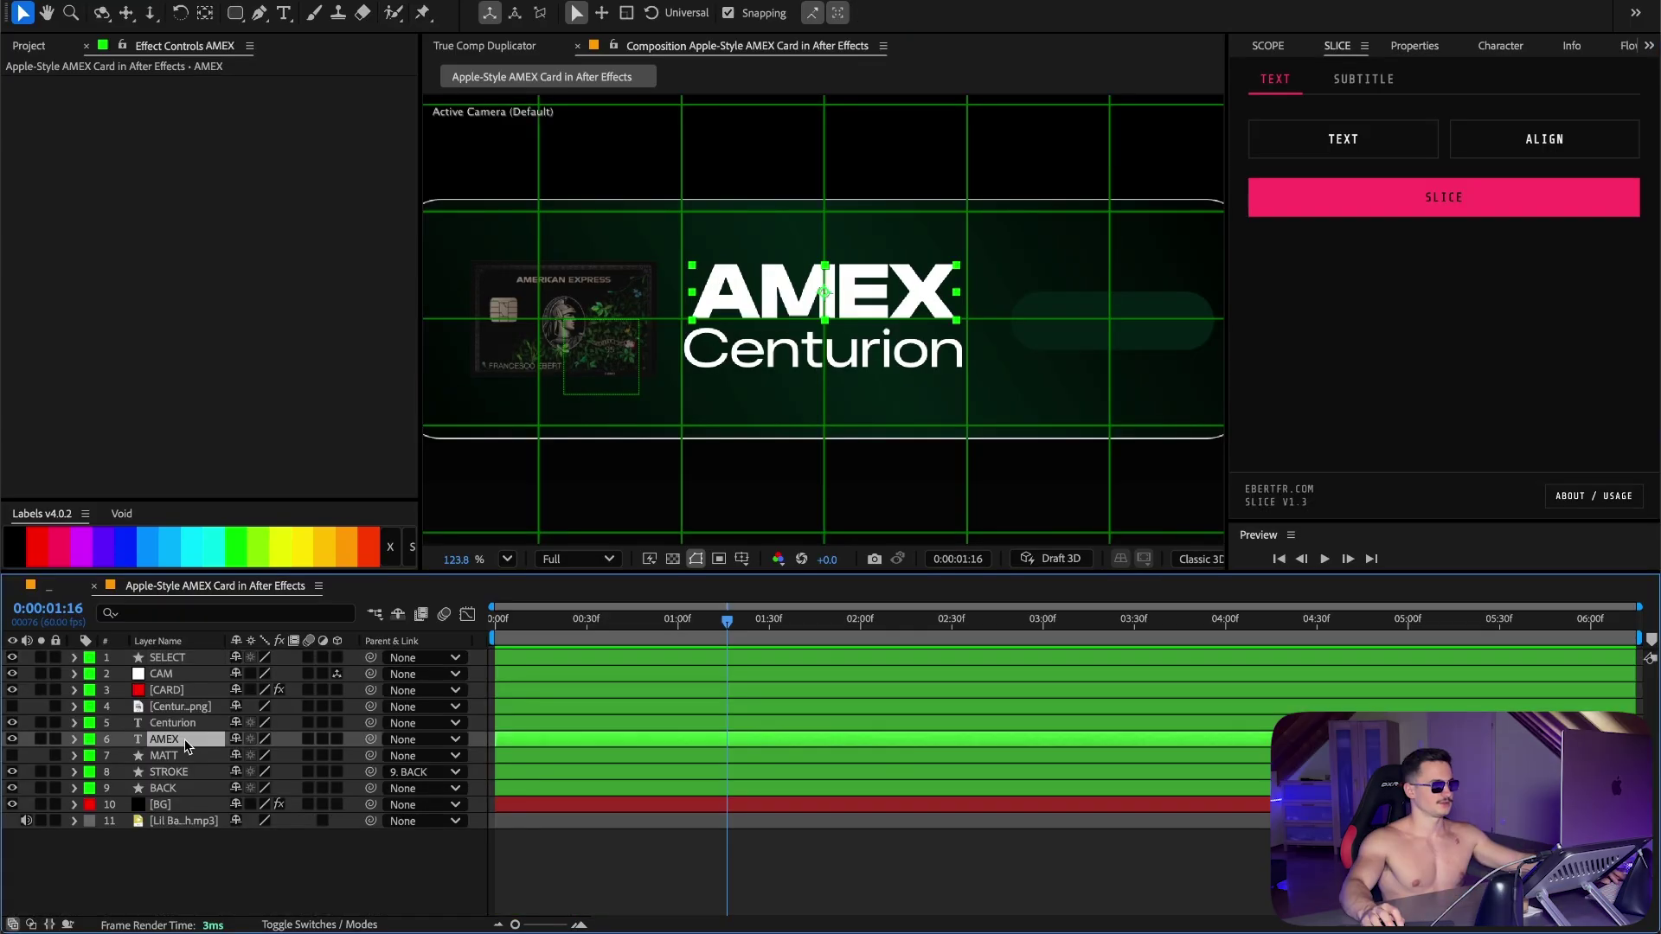
# Step: Duplicate the AMEX text layer to the top of the layer stack and change the copy's wording to Select
pyautogui.moveTo(184, 746); pyautogui.dragTo(177, 662)
pyautogui.doubleClick(177, 664)
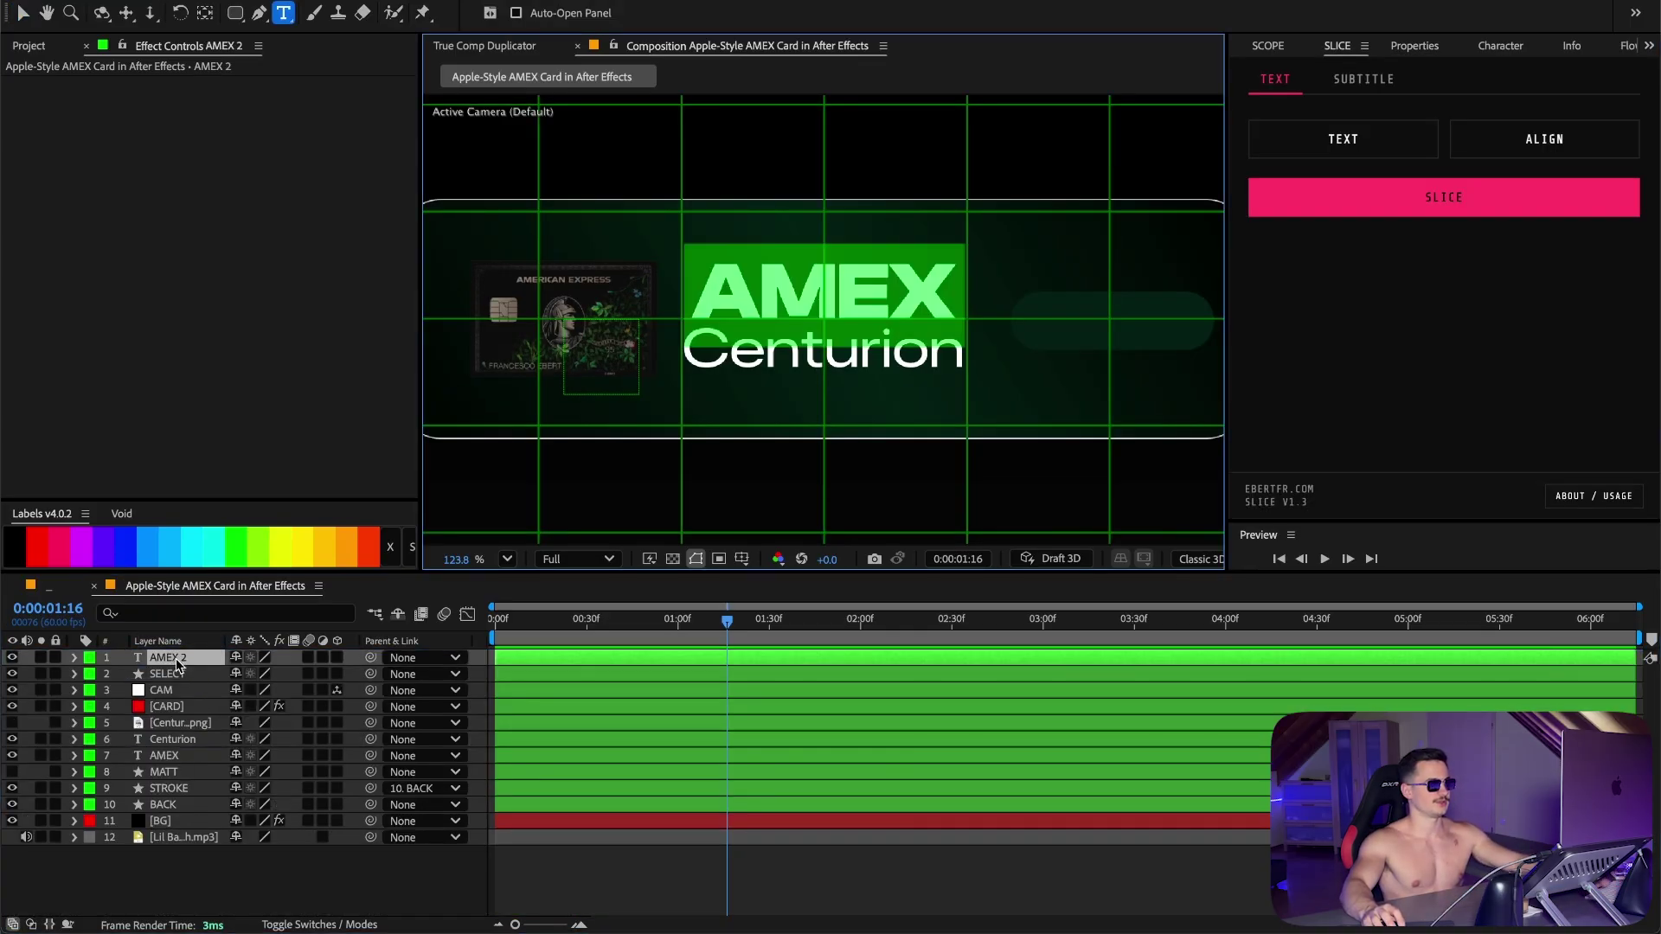
pyautogui.write('Select')
pyautogui.press('Escape')
pyautogui.press('v')
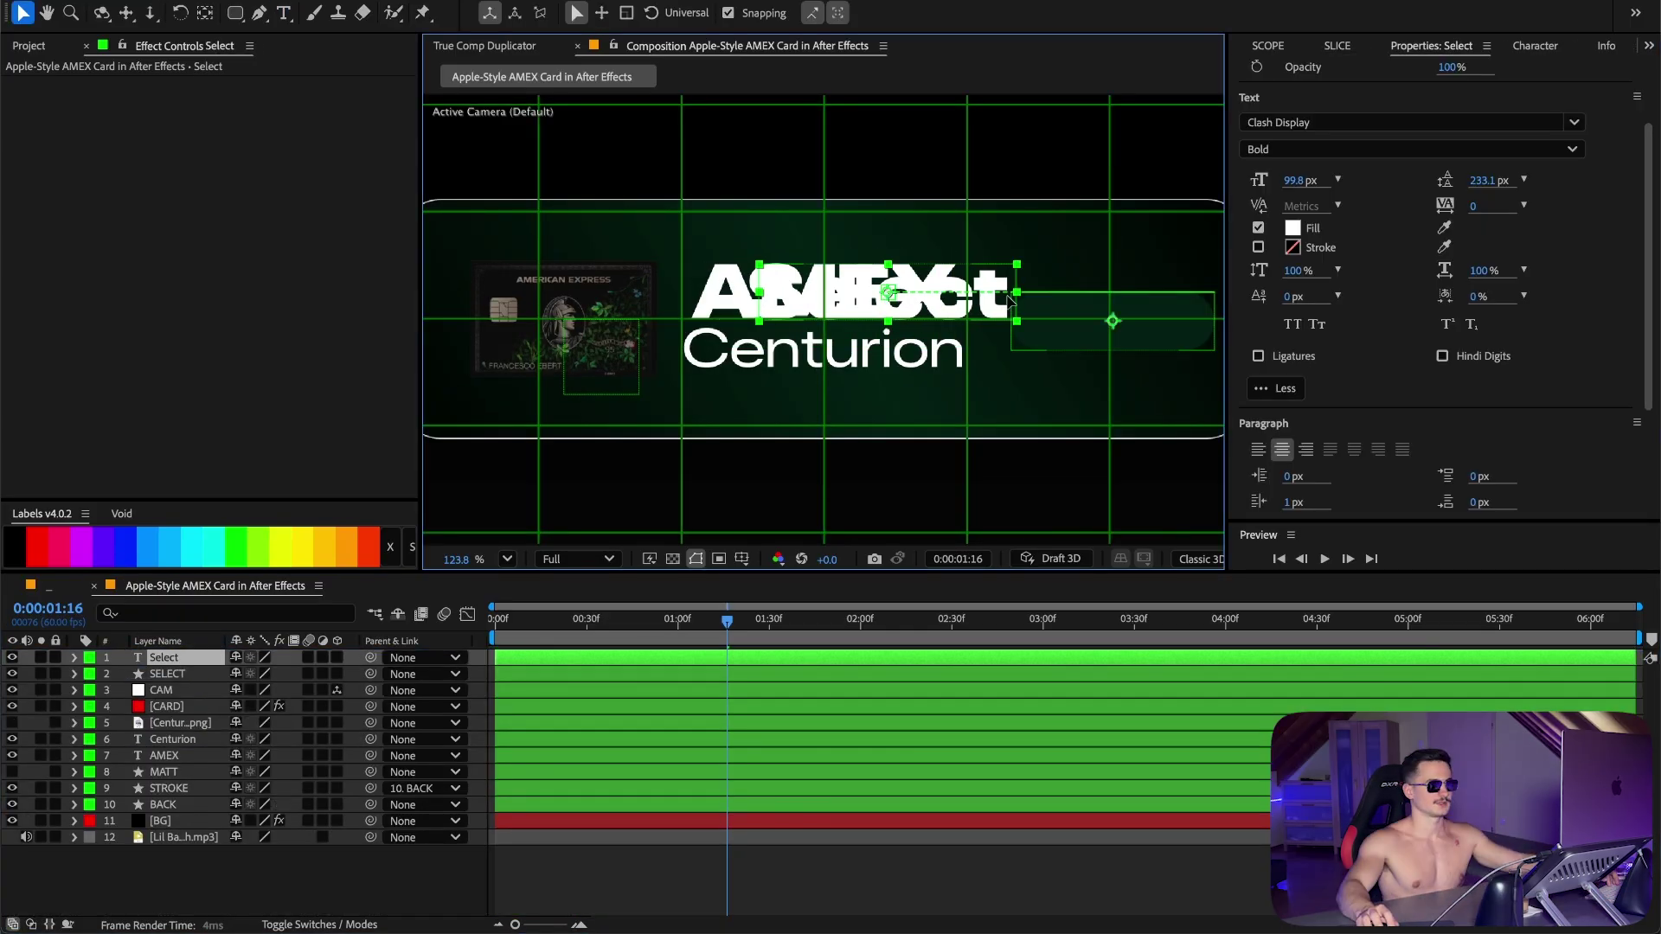
# Step: Set the Select text's fill colour to 75FB8D and change its font to Proxima Nova
pyautogui.click(1293, 228)
pyautogui.write('75FB8D')
pyautogui.click(1001, 349)
pyautogui.click(1402, 122)
pyautogui.write('prox')
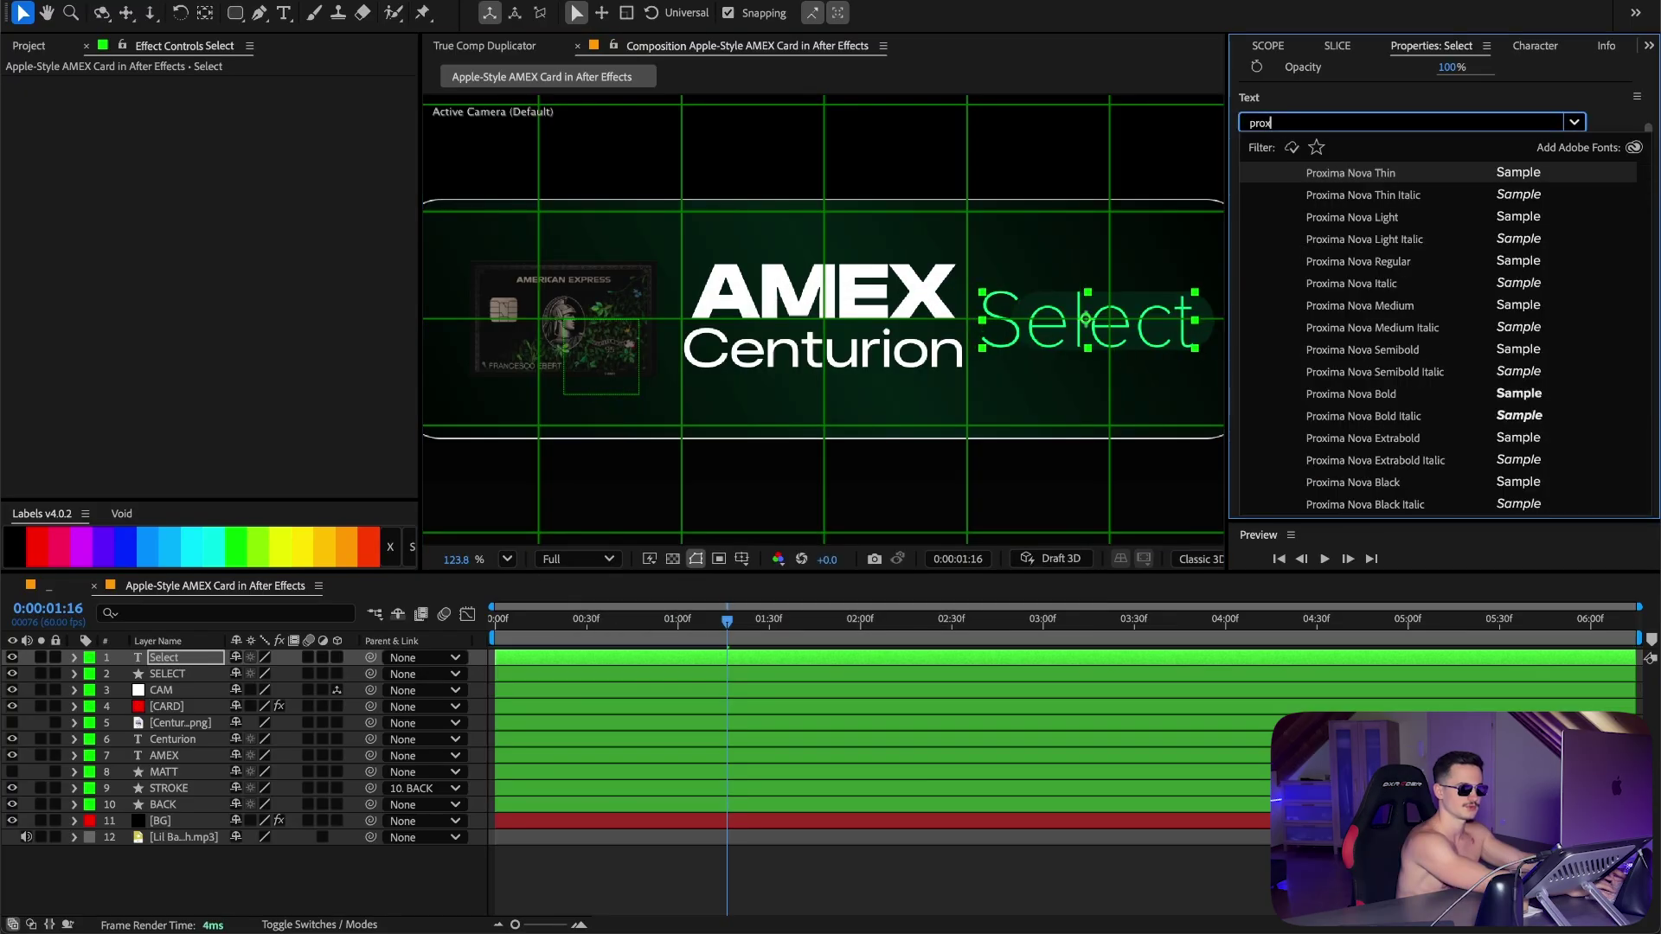
pyautogui.write('ima')
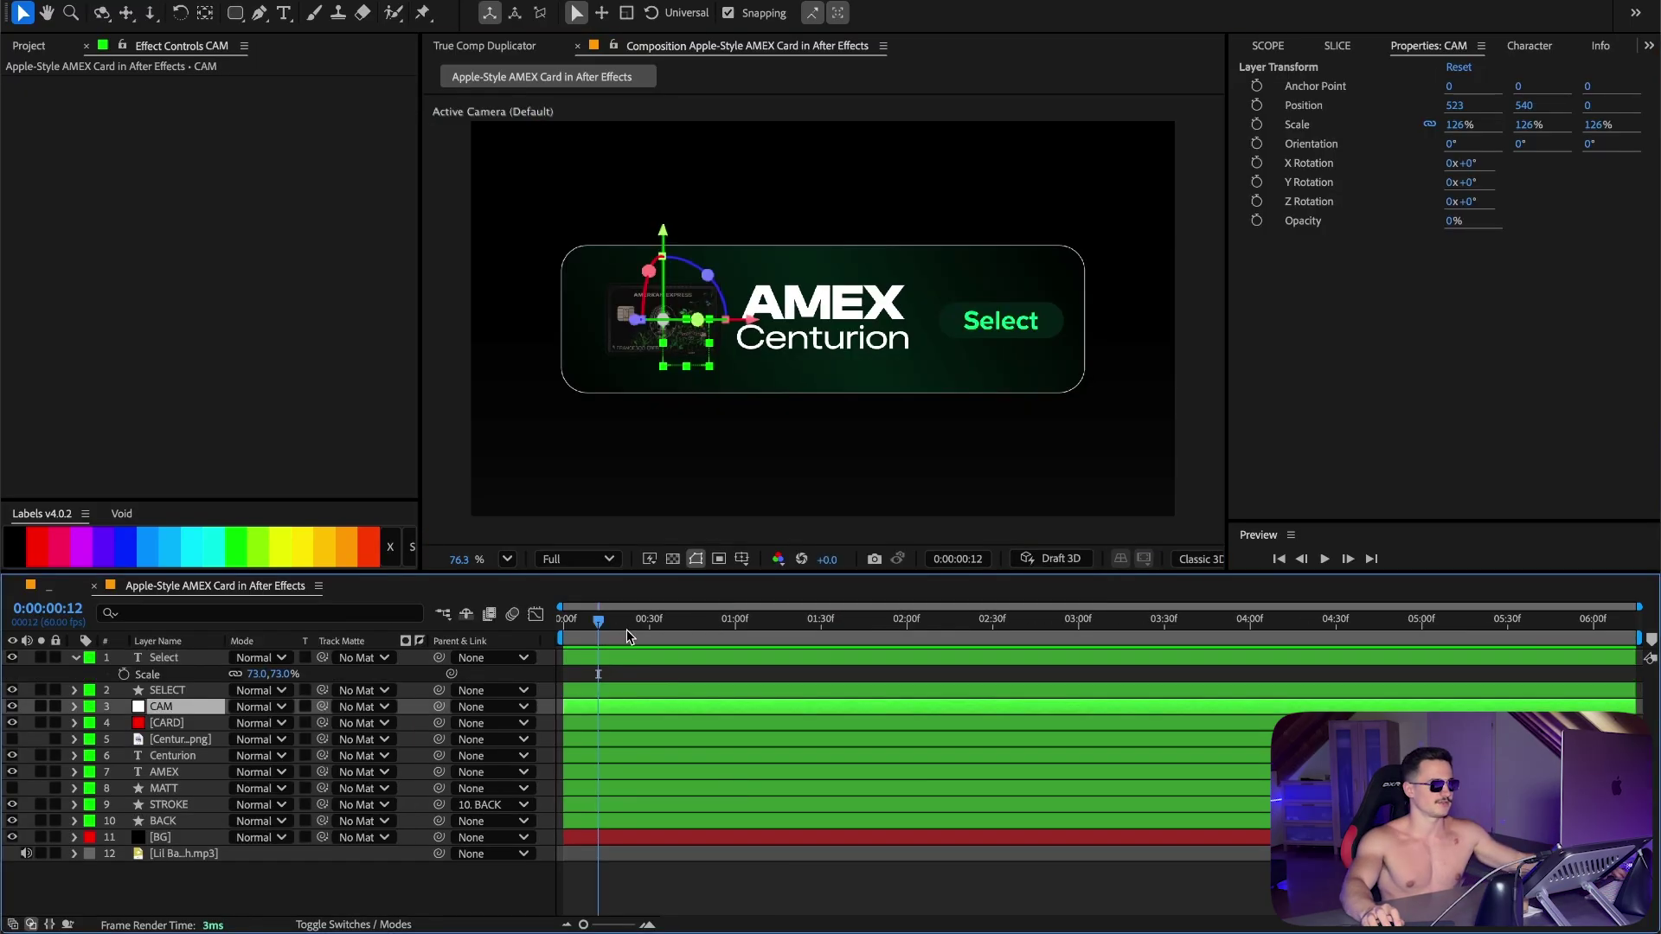
# Step: At 0:00:01:57, separate the CAM null's Position into X, Y and Z dimensions and keyframe them
pyautogui.click(900, 630)
pyautogui.press('p')
pyautogui.rightClick(185, 724)
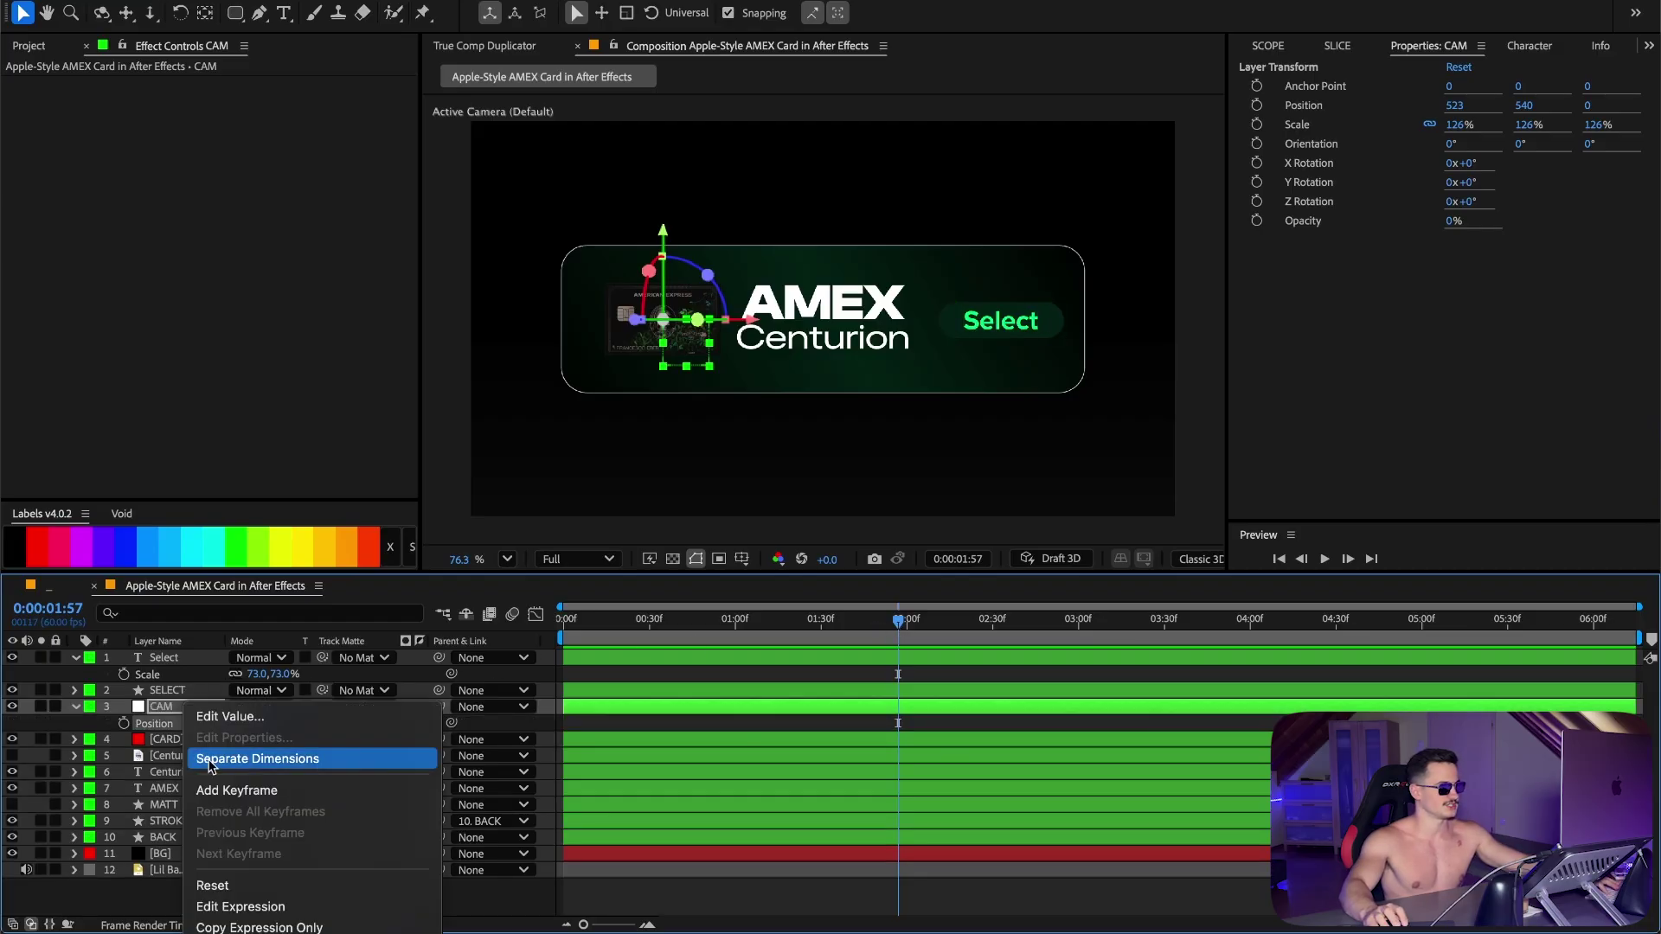
pyautogui.click(212, 758)
# Step: Add X, Y and Z Rotation keyframes to the CAM null at 0:00:01:57 and reveal all its keyframed properties
pyautogui.press('r')
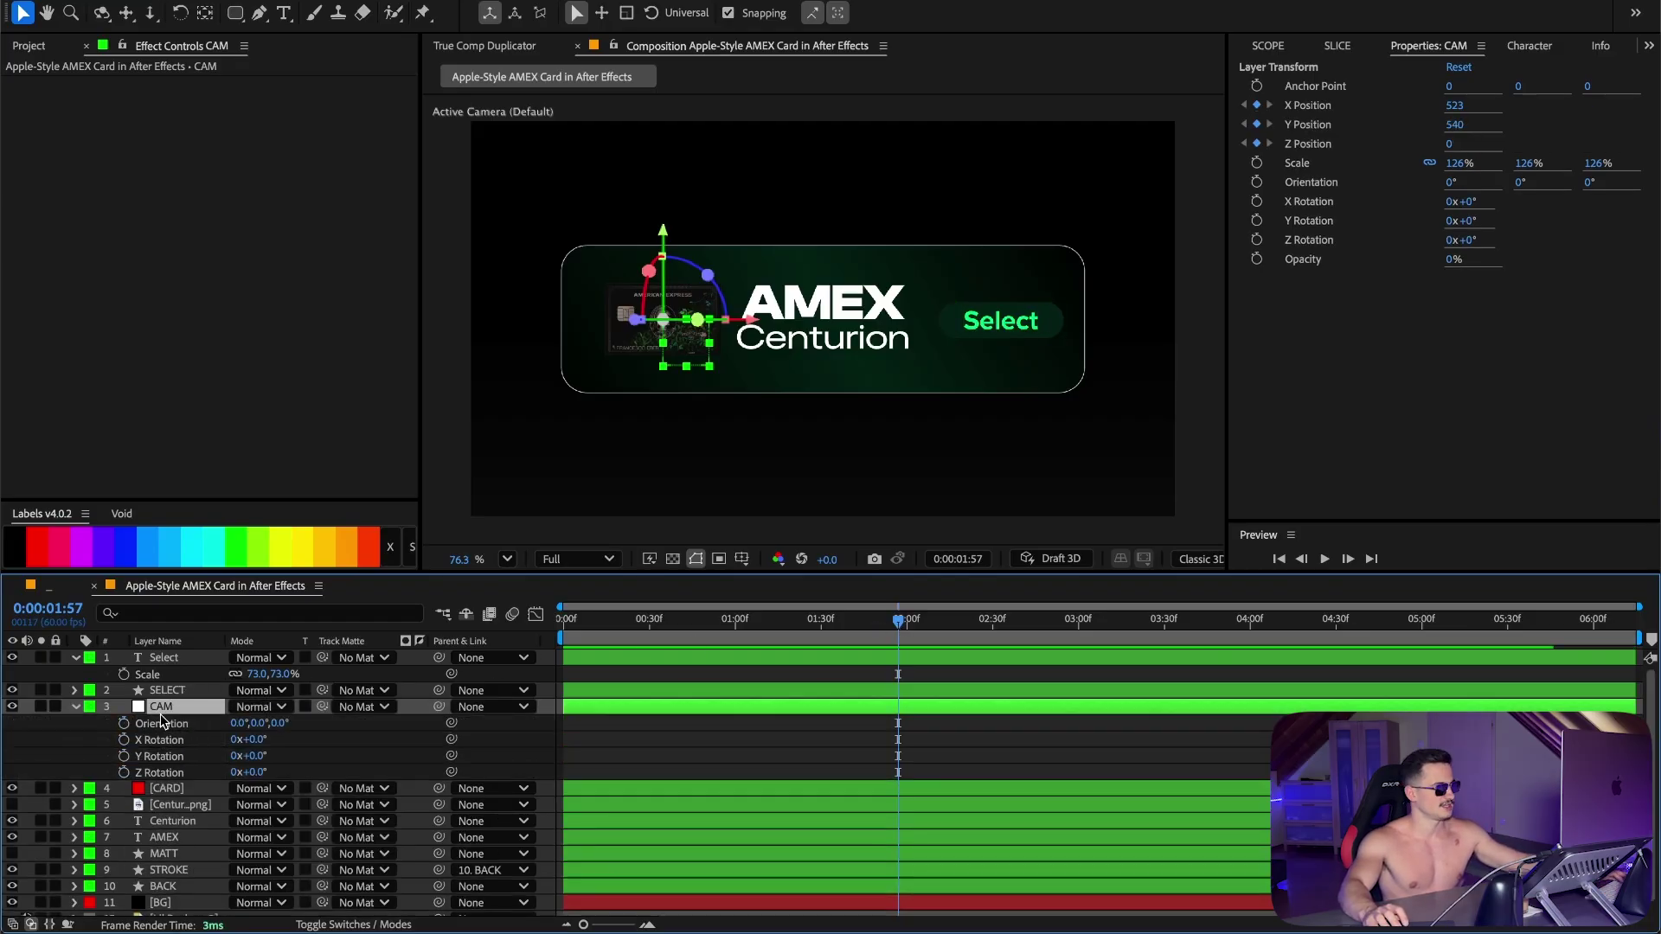
pyautogui.click(123, 740)
pyautogui.moveTo(124, 754); pyautogui.dragTo(123, 774)
pyautogui.press('u')
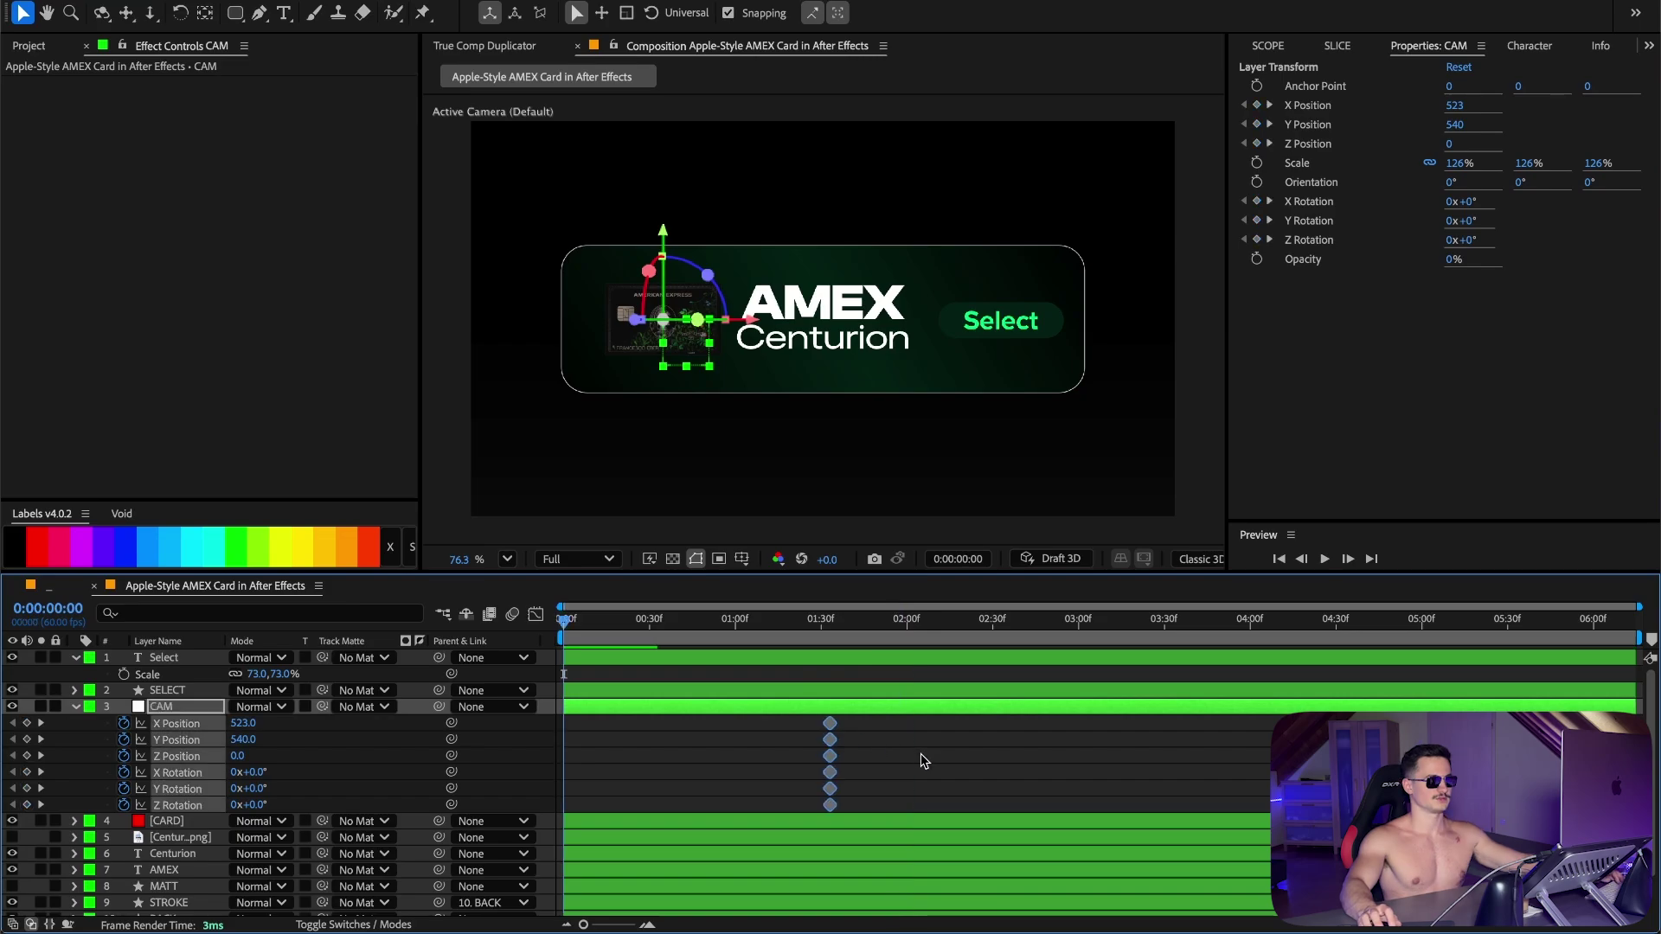
# Step: At frame 6, lower the CAM null below the rectangle with a Y Position keyframe of 897
pyautogui.click(923, 760)
pyautogui.moveTo(1639, 608); pyautogui.dragTo(1367, 607)
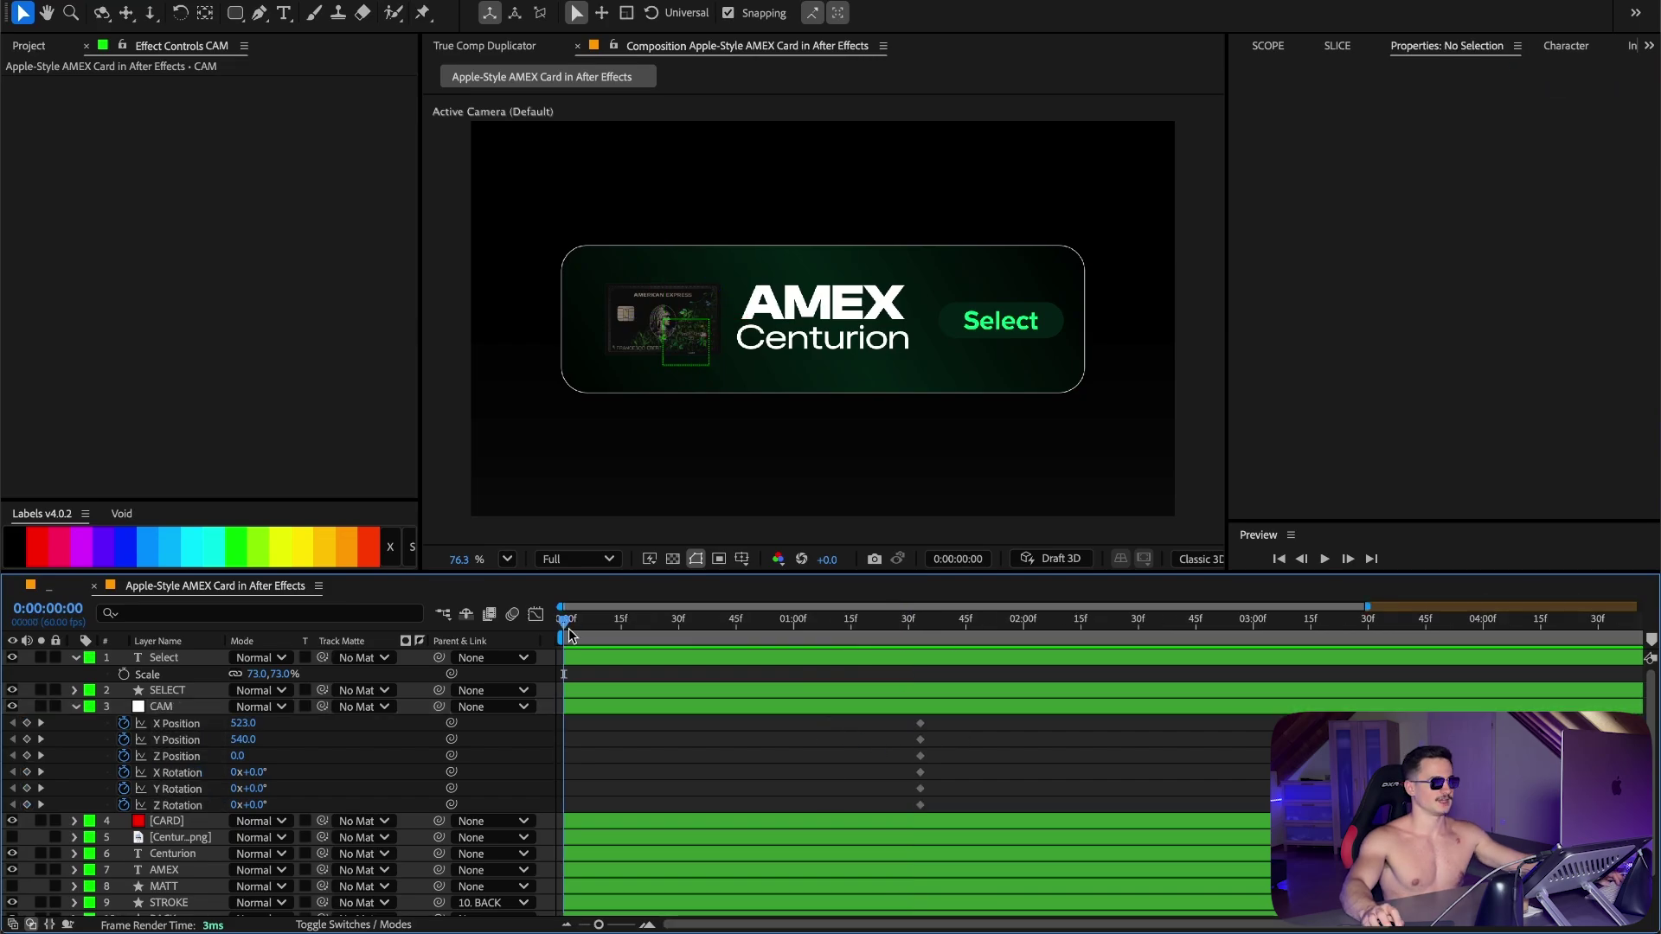
pyautogui.press('space')
pyautogui.moveTo(245, 723); pyautogui.dragTo(555, 746)
pyautogui.press('super+z')
pyautogui.press('super+shift+a')
# Step: At frame 6, set the CAM null's X Rotation to -82°, Y Rotation to 61° and Z Rotation to -31°
pyautogui.click(257, 772)
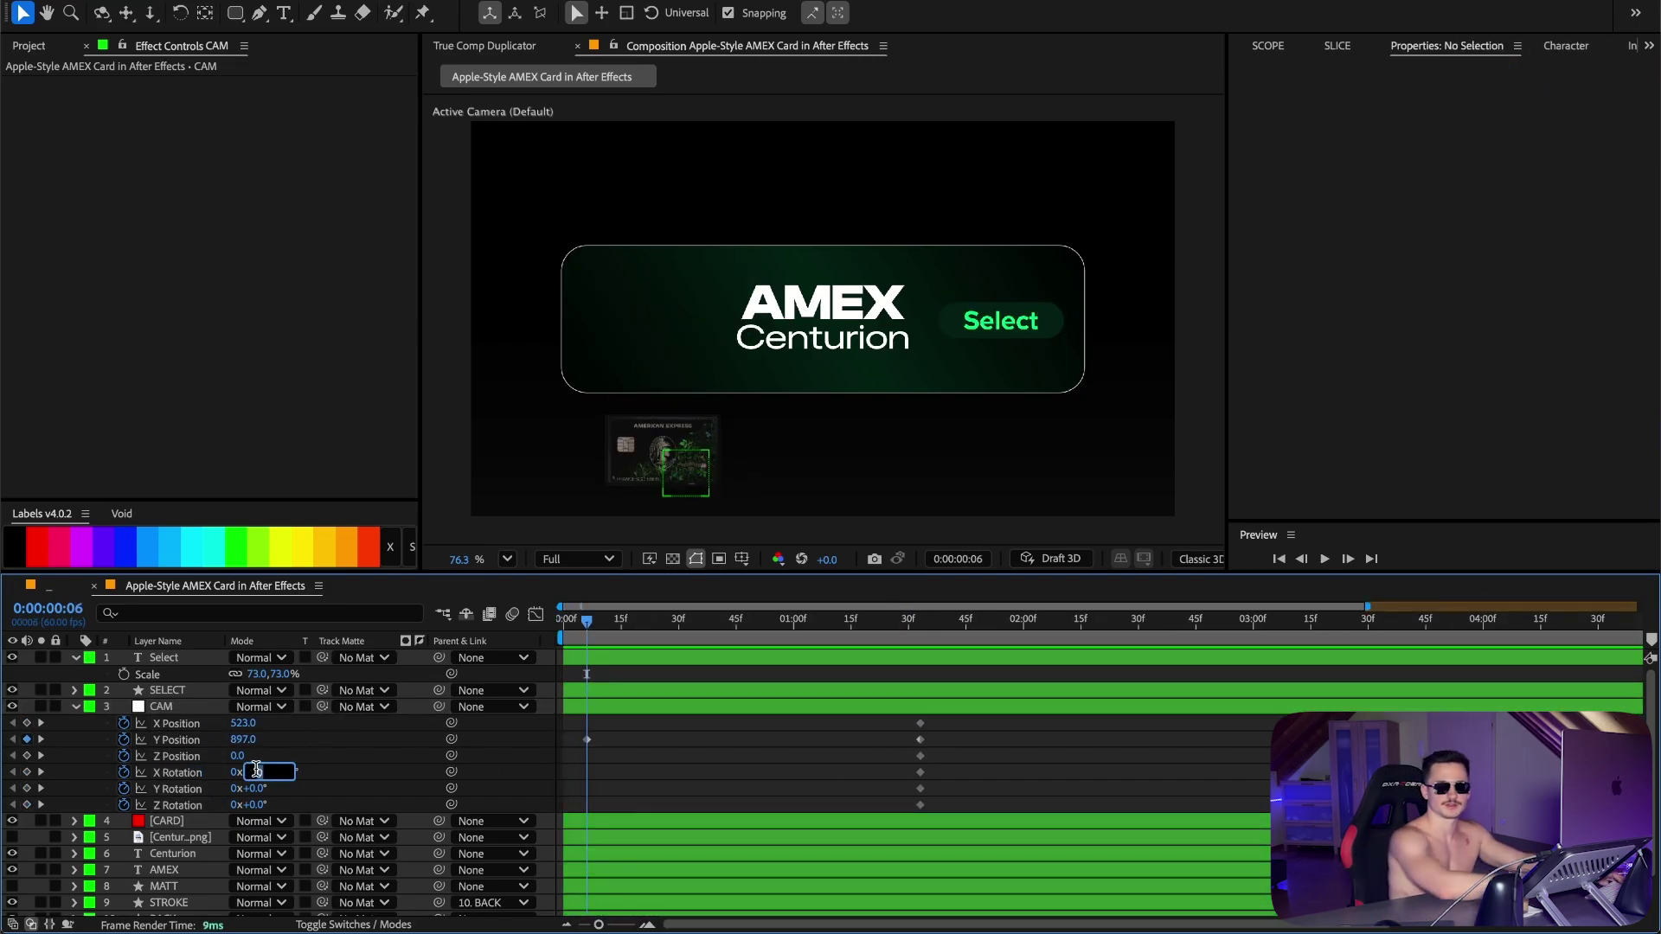
pyautogui.write('-82')
pyautogui.press('Return')
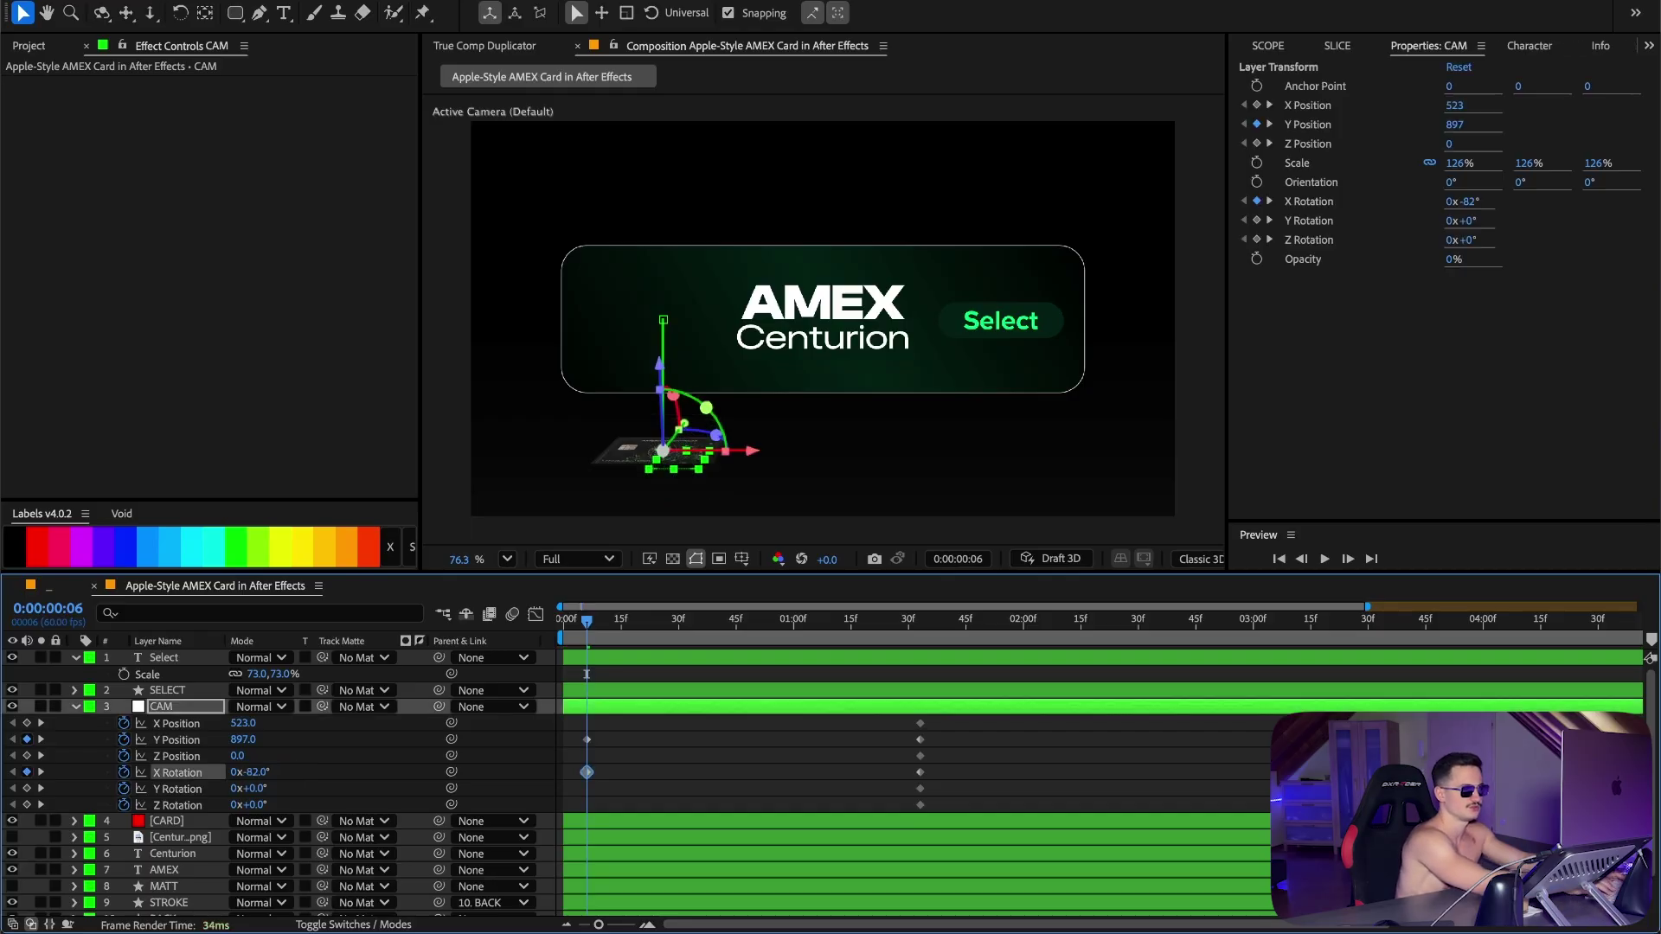
pyautogui.click(258, 788)
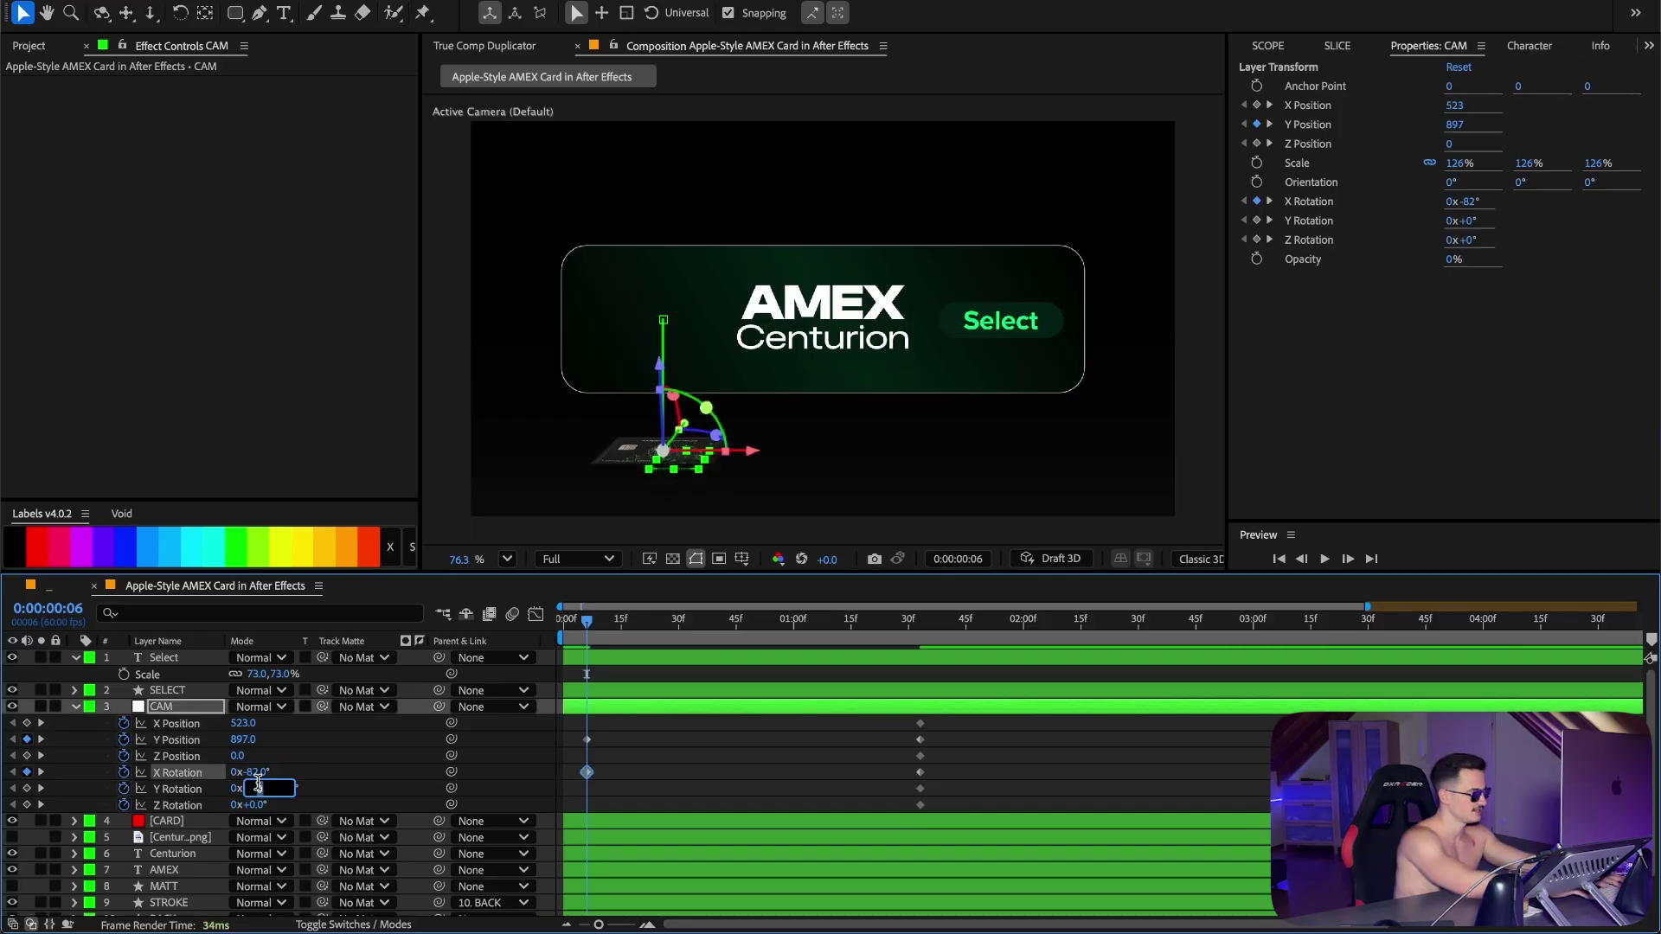
pyautogui.write('61')
pyautogui.press('Return')
pyautogui.click(261, 805)
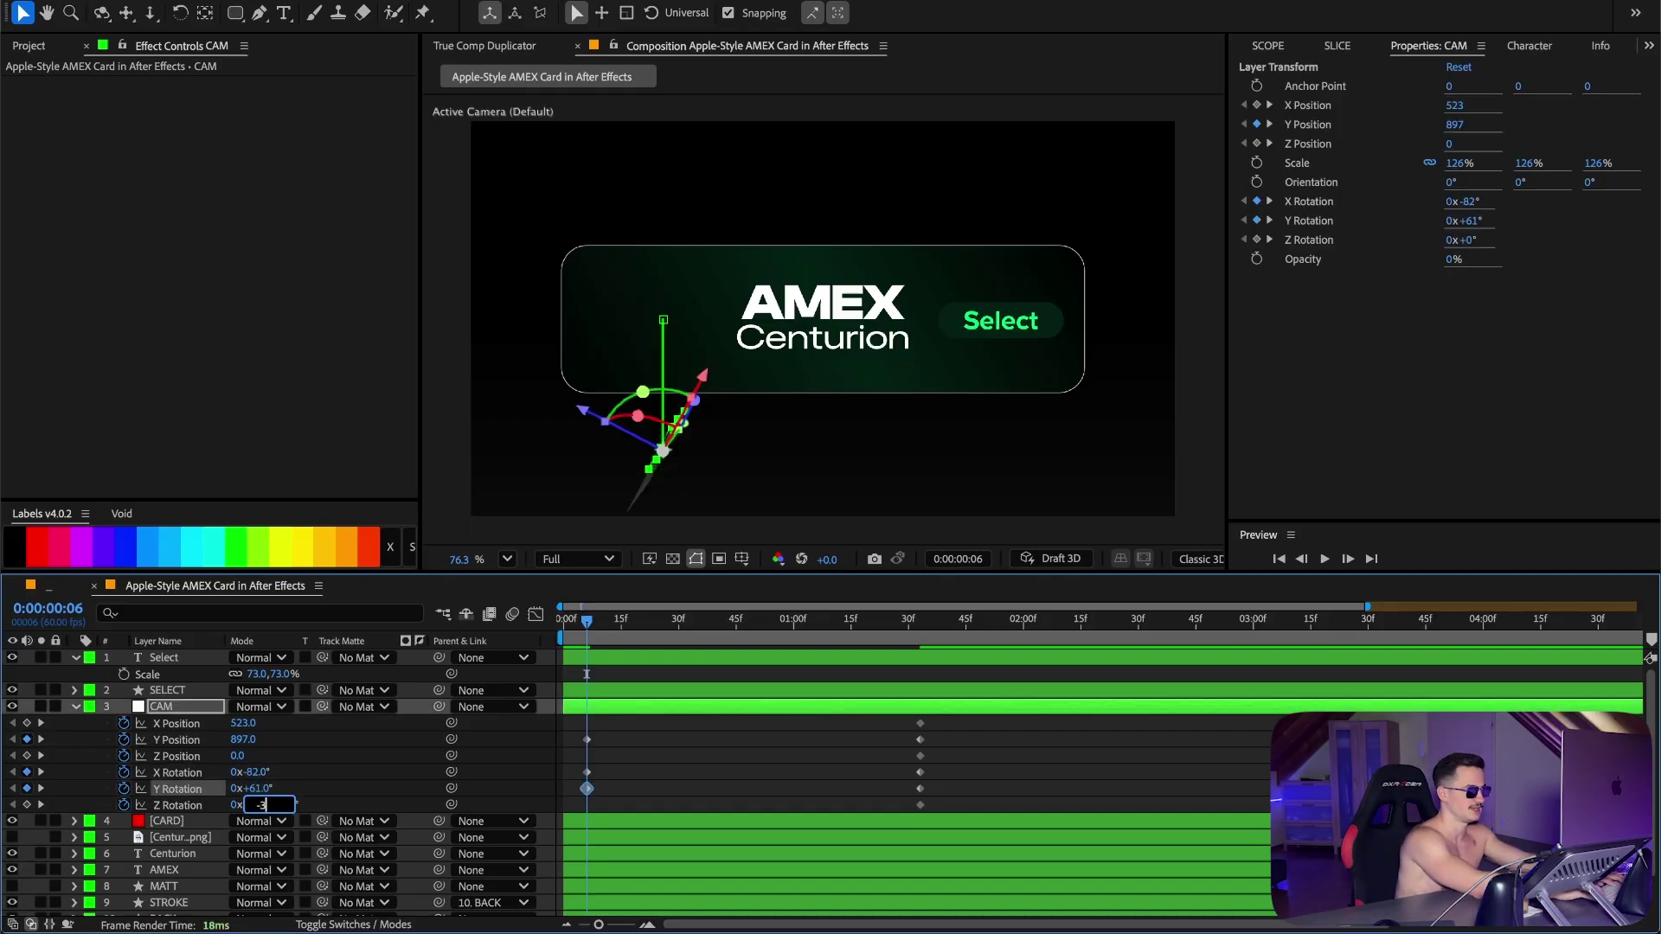
pyautogui.write('-31')
pyautogui.press('Return')
# Step: Lower the CAM null's frame 6 Y Position to 941 and add X and Z Position keyframes at the same frame
pyautogui.click(587, 740)
pyautogui.moveTo(593, 630); pyautogui.dragTo(922, 669)
pyautogui.click(14, 740)
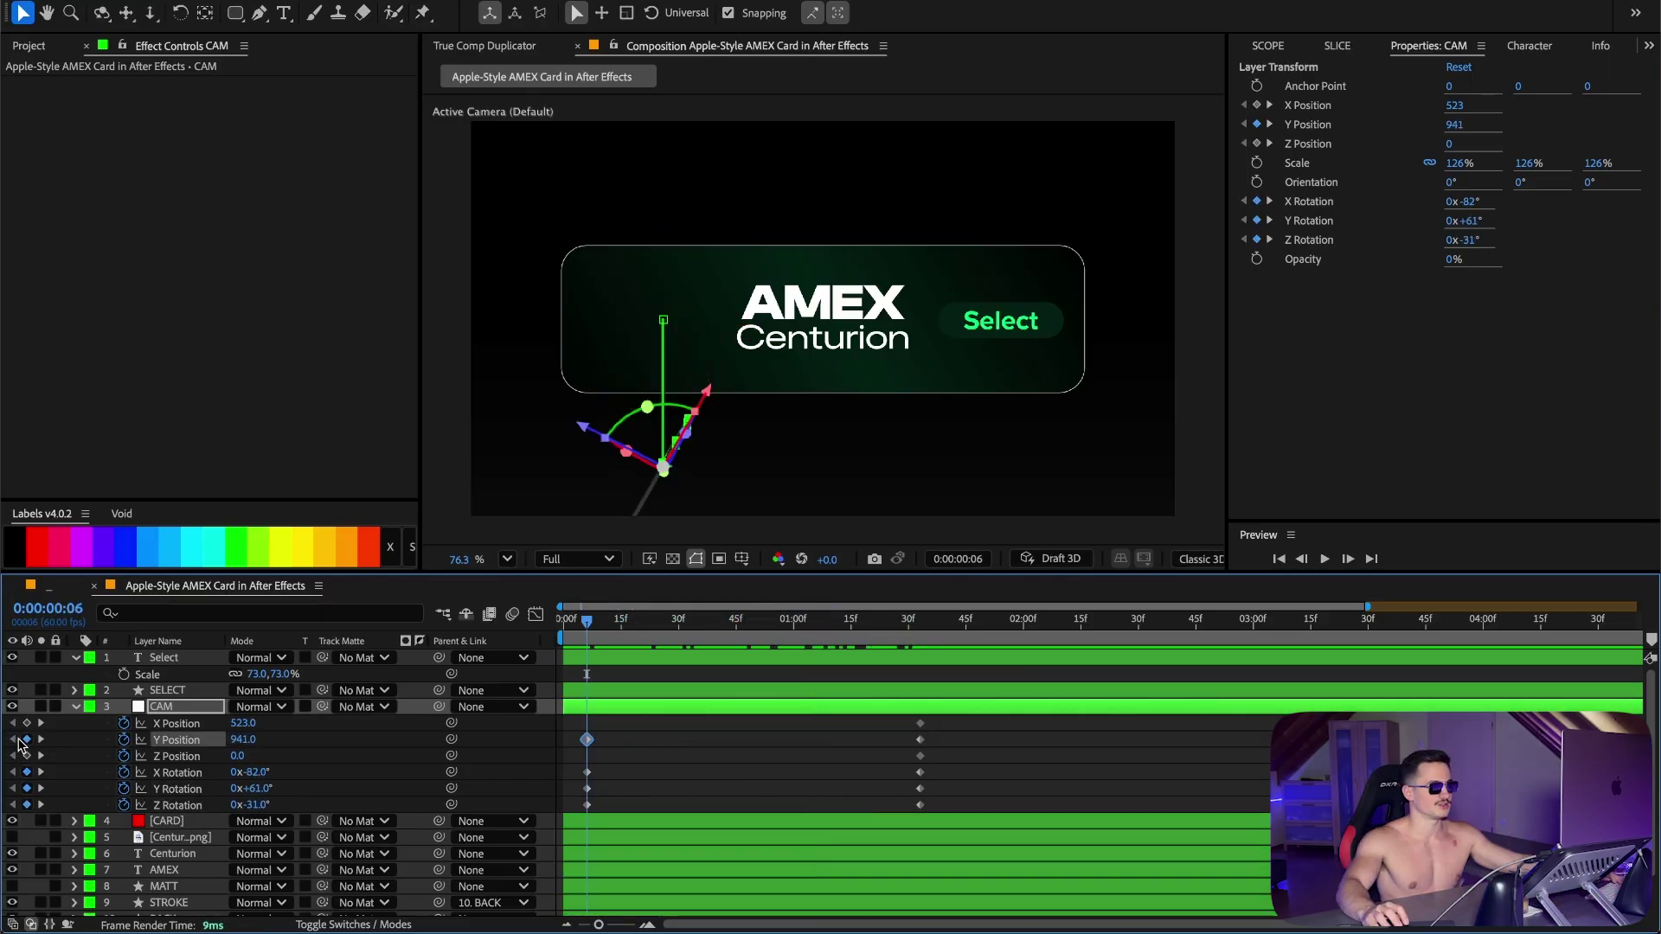
pyautogui.click(621, 749)
pyautogui.click(26, 755)
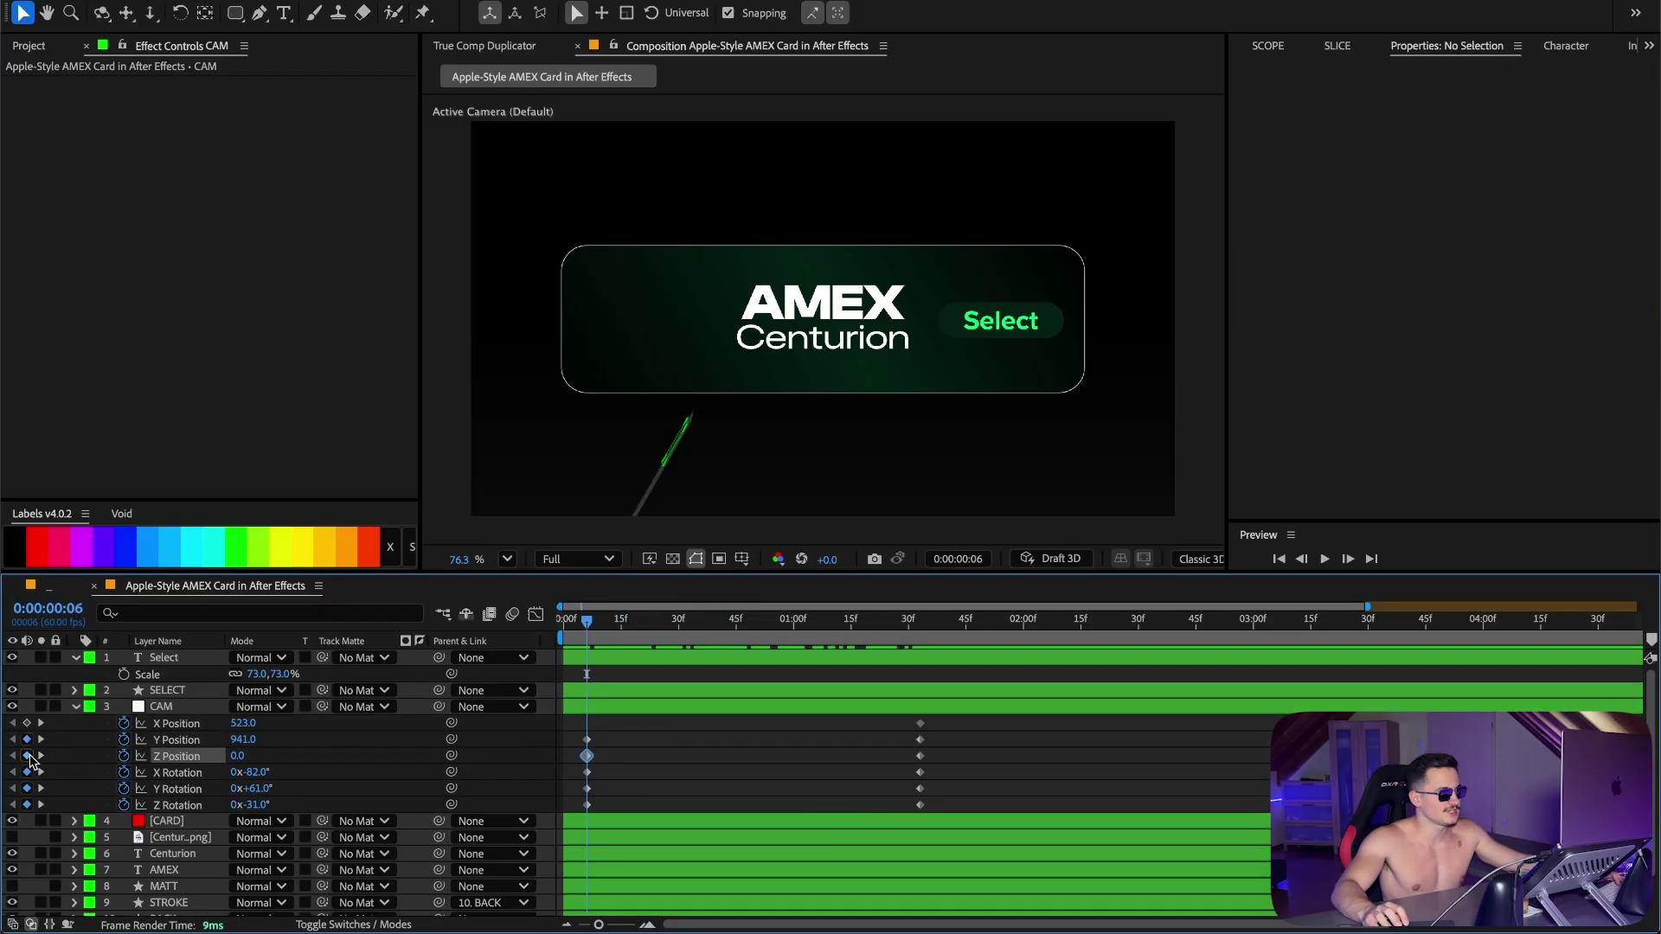
pyautogui.click(26, 723)
# Step: At 0:00:01:33, set the CAM null's X Rotation to -22°, Y Rotation to -10° and Z Rotation to -12°
pyautogui.click(919, 632)
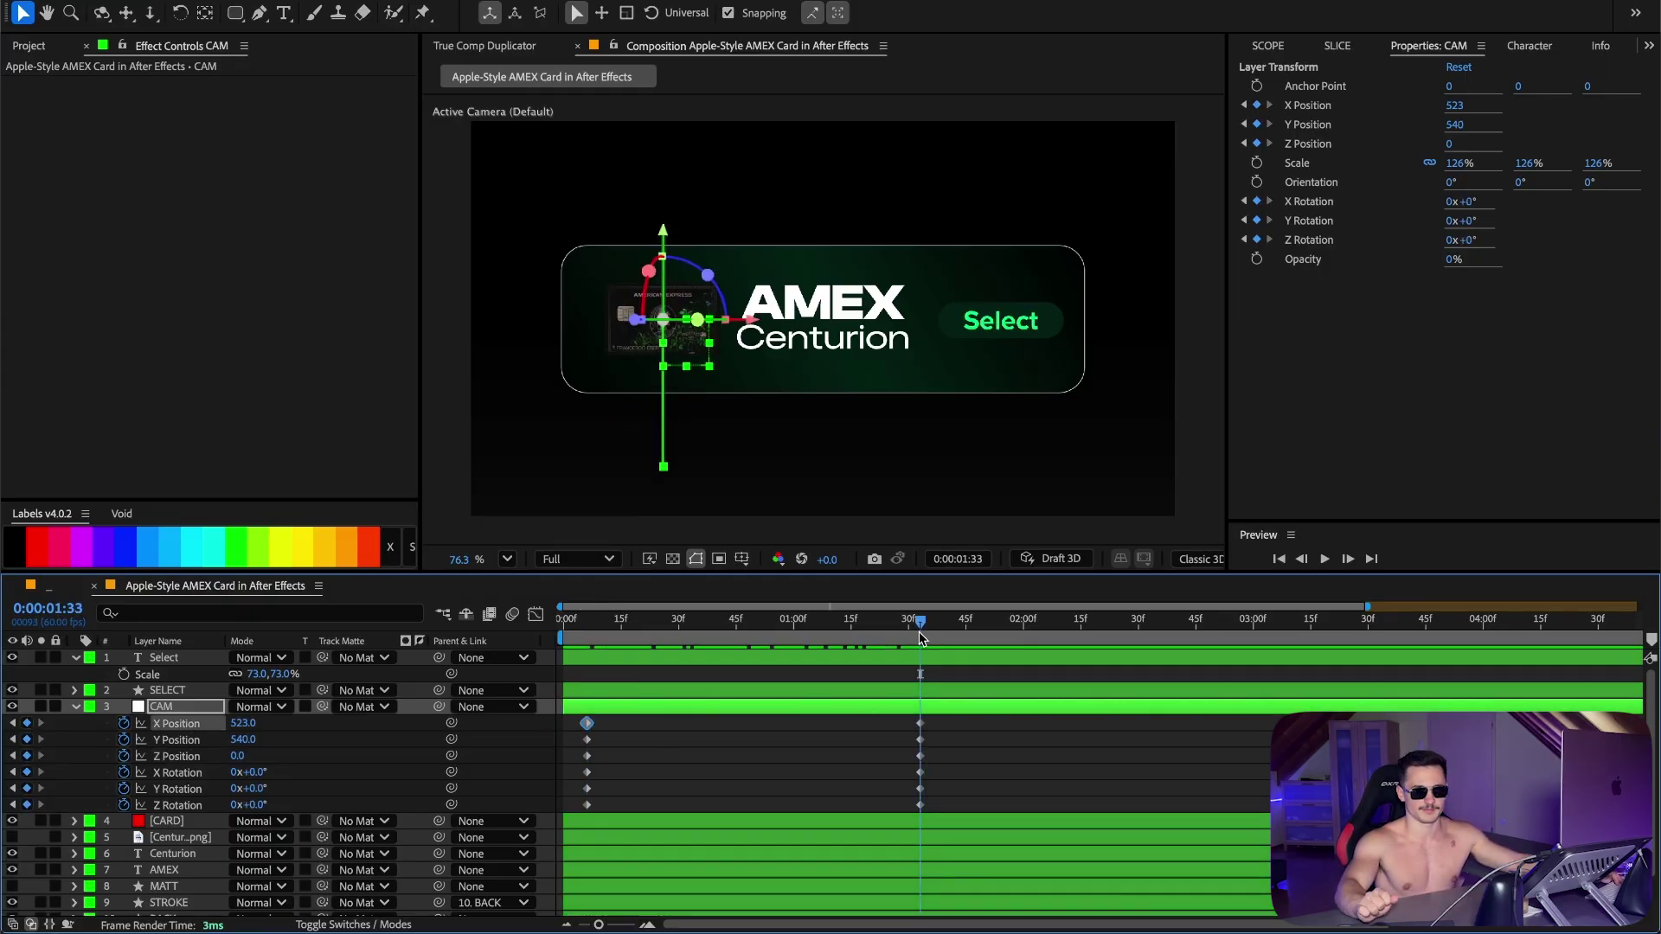
pyautogui.press('F2')
pyautogui.click(253, 773)
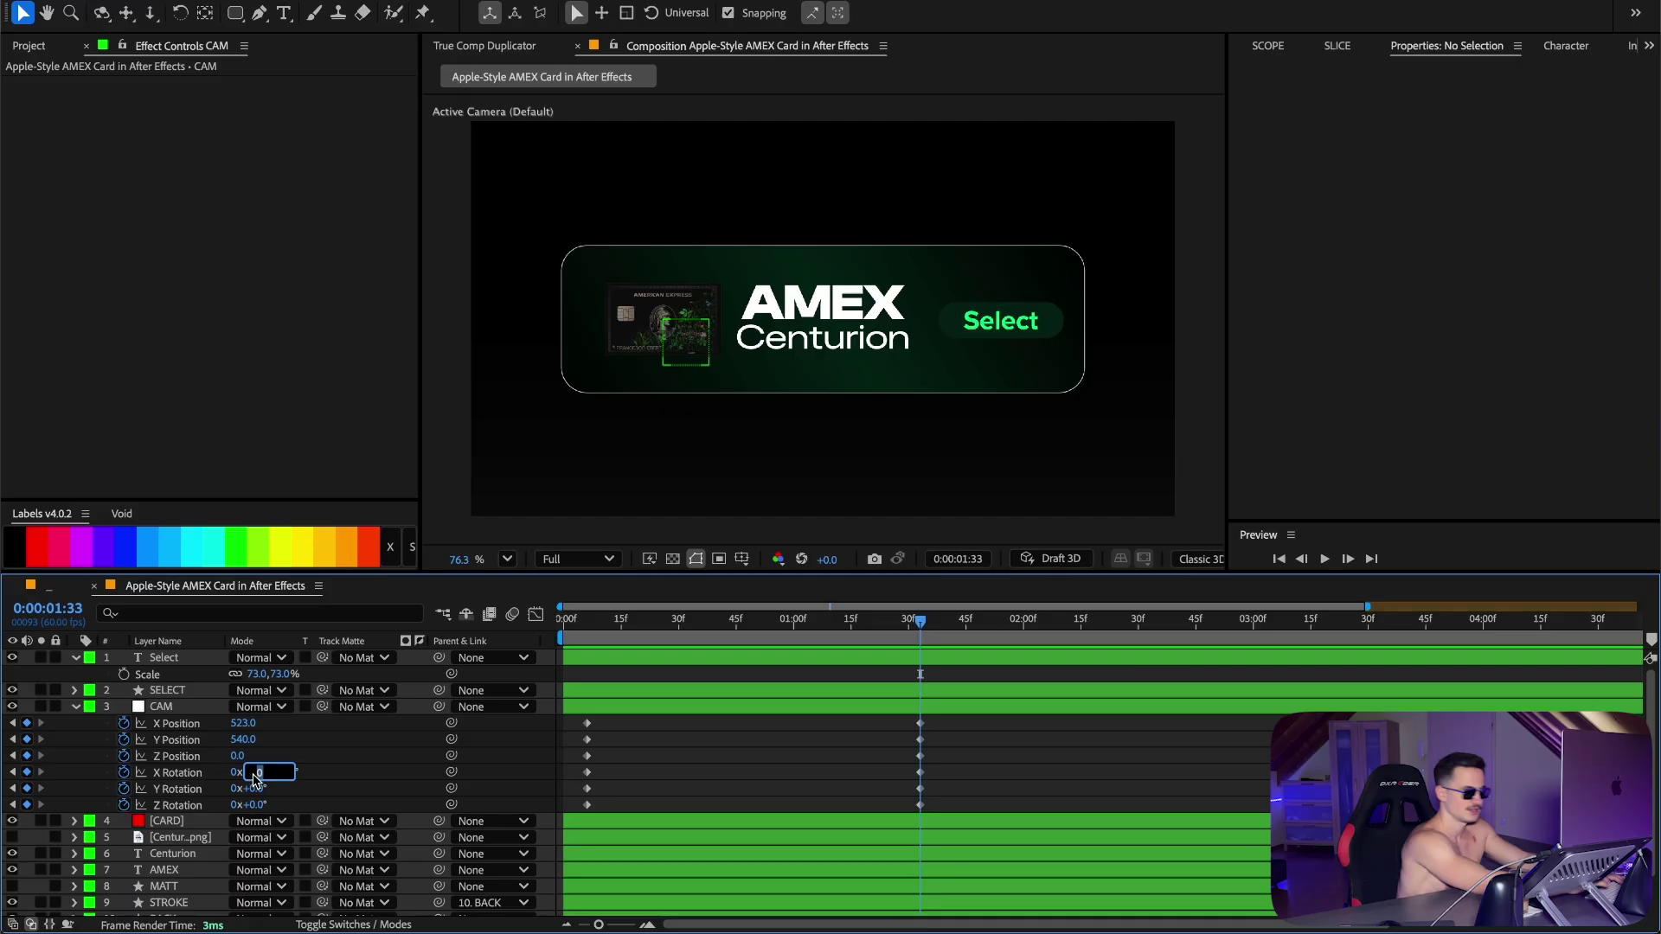
pyautogui.write('-22')
pyautogui.press('Return')
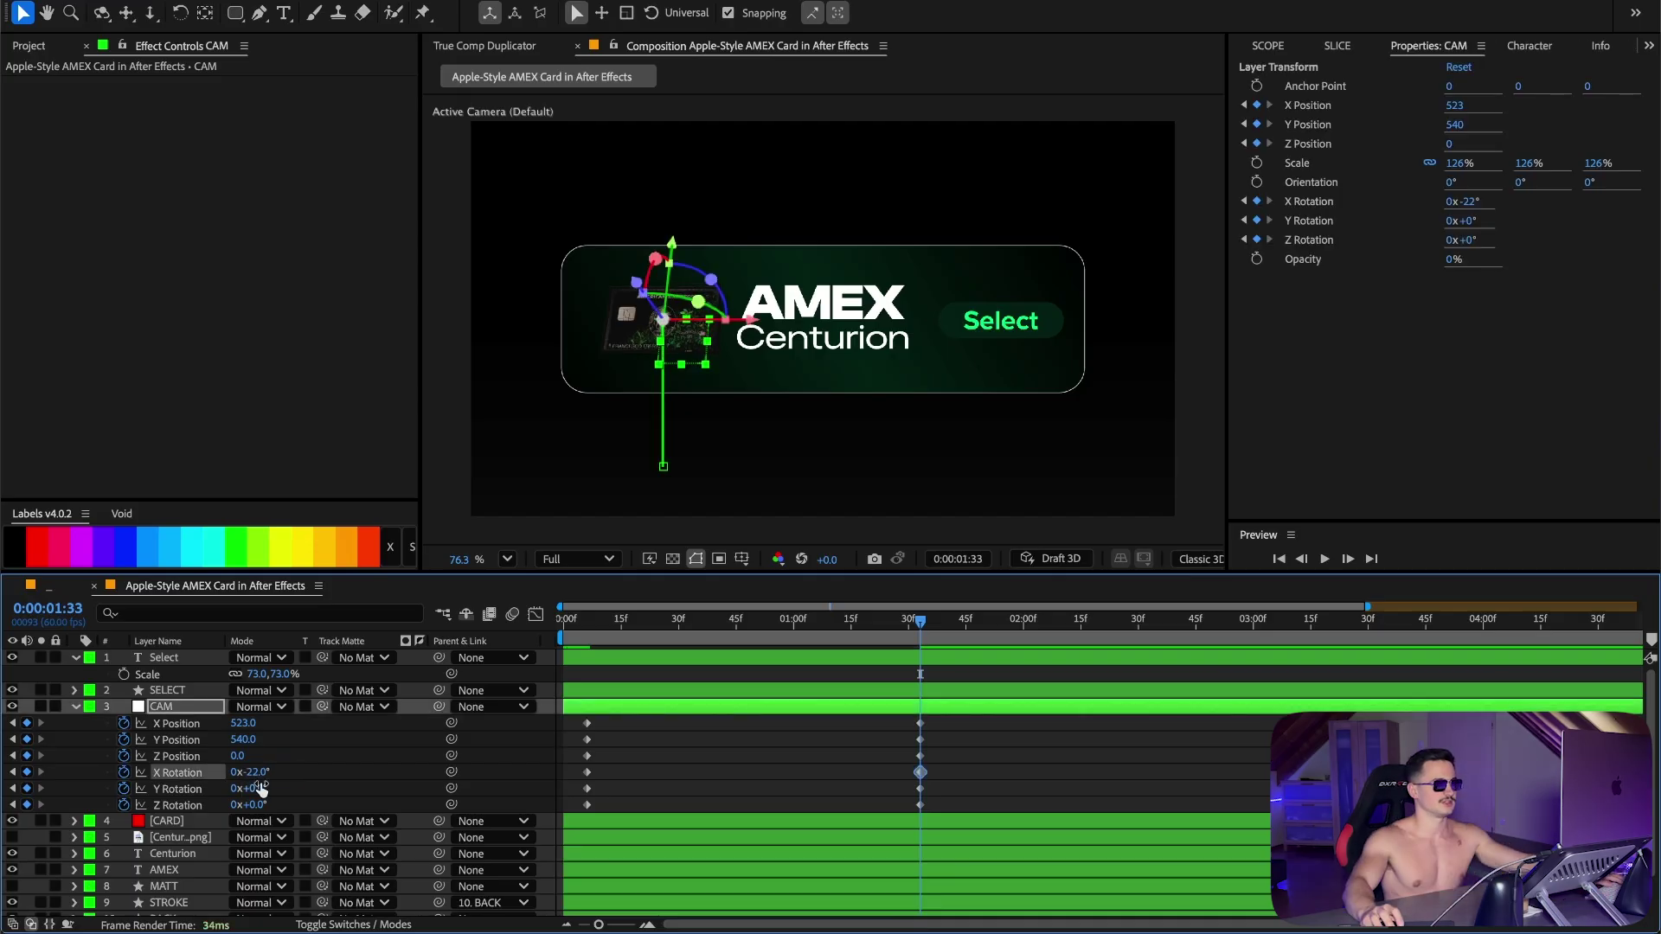
pyautogui.click(262, 788)
pyautogui.write('-10')
pyautogui.press('Return')
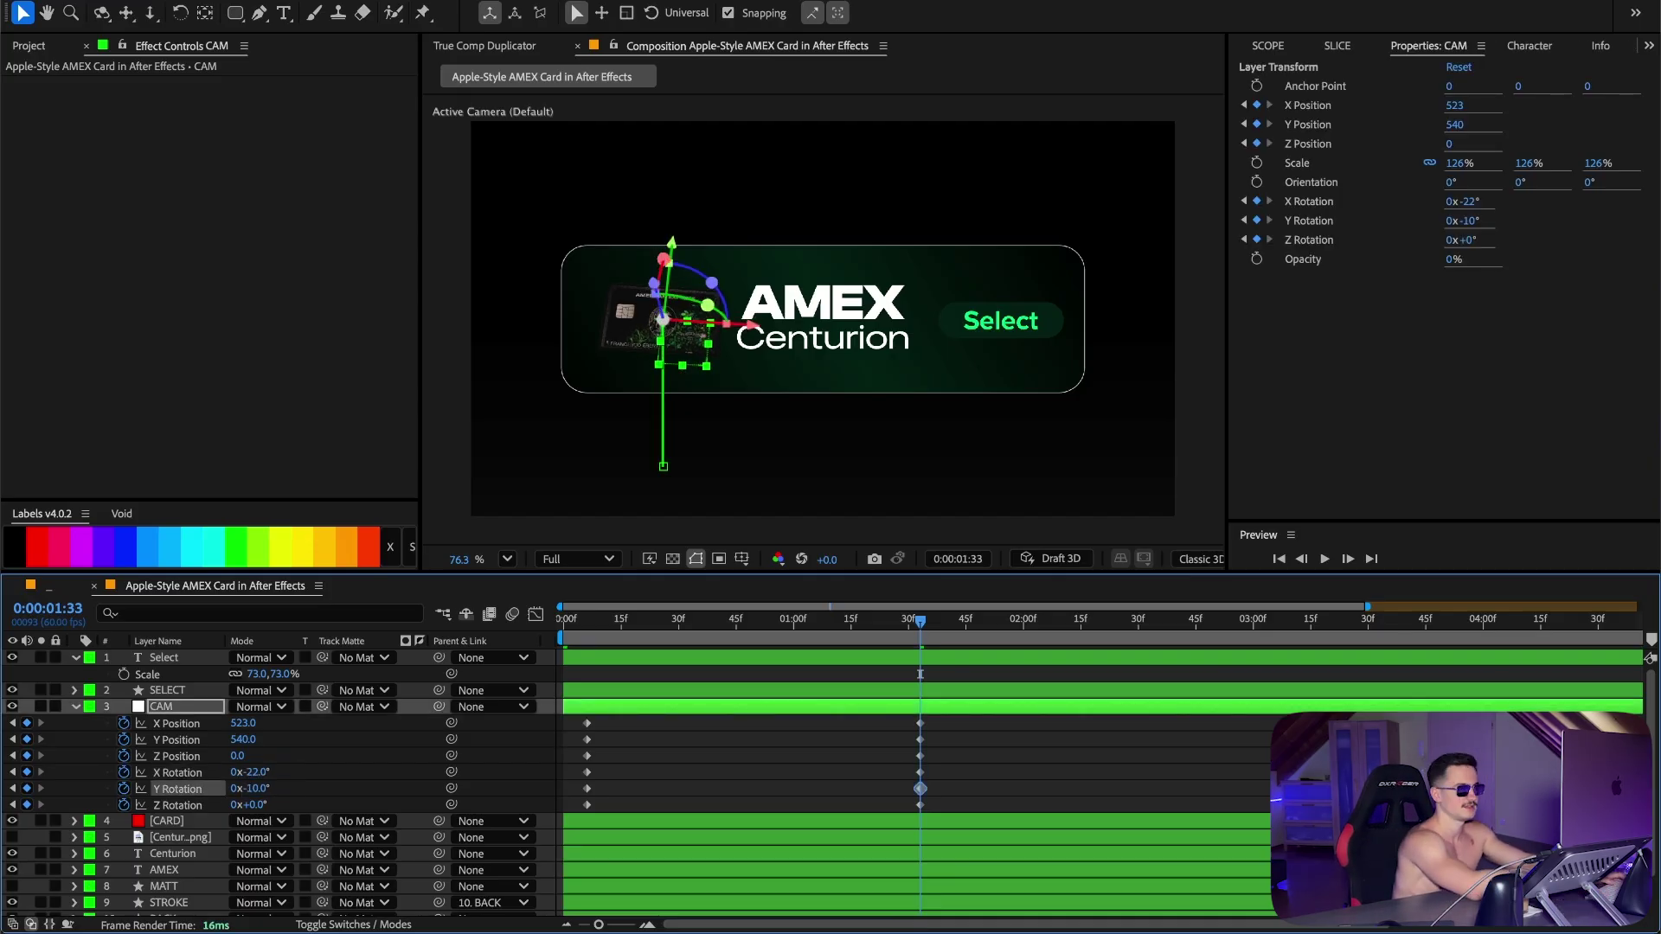
pyautogui.click(251, 805)
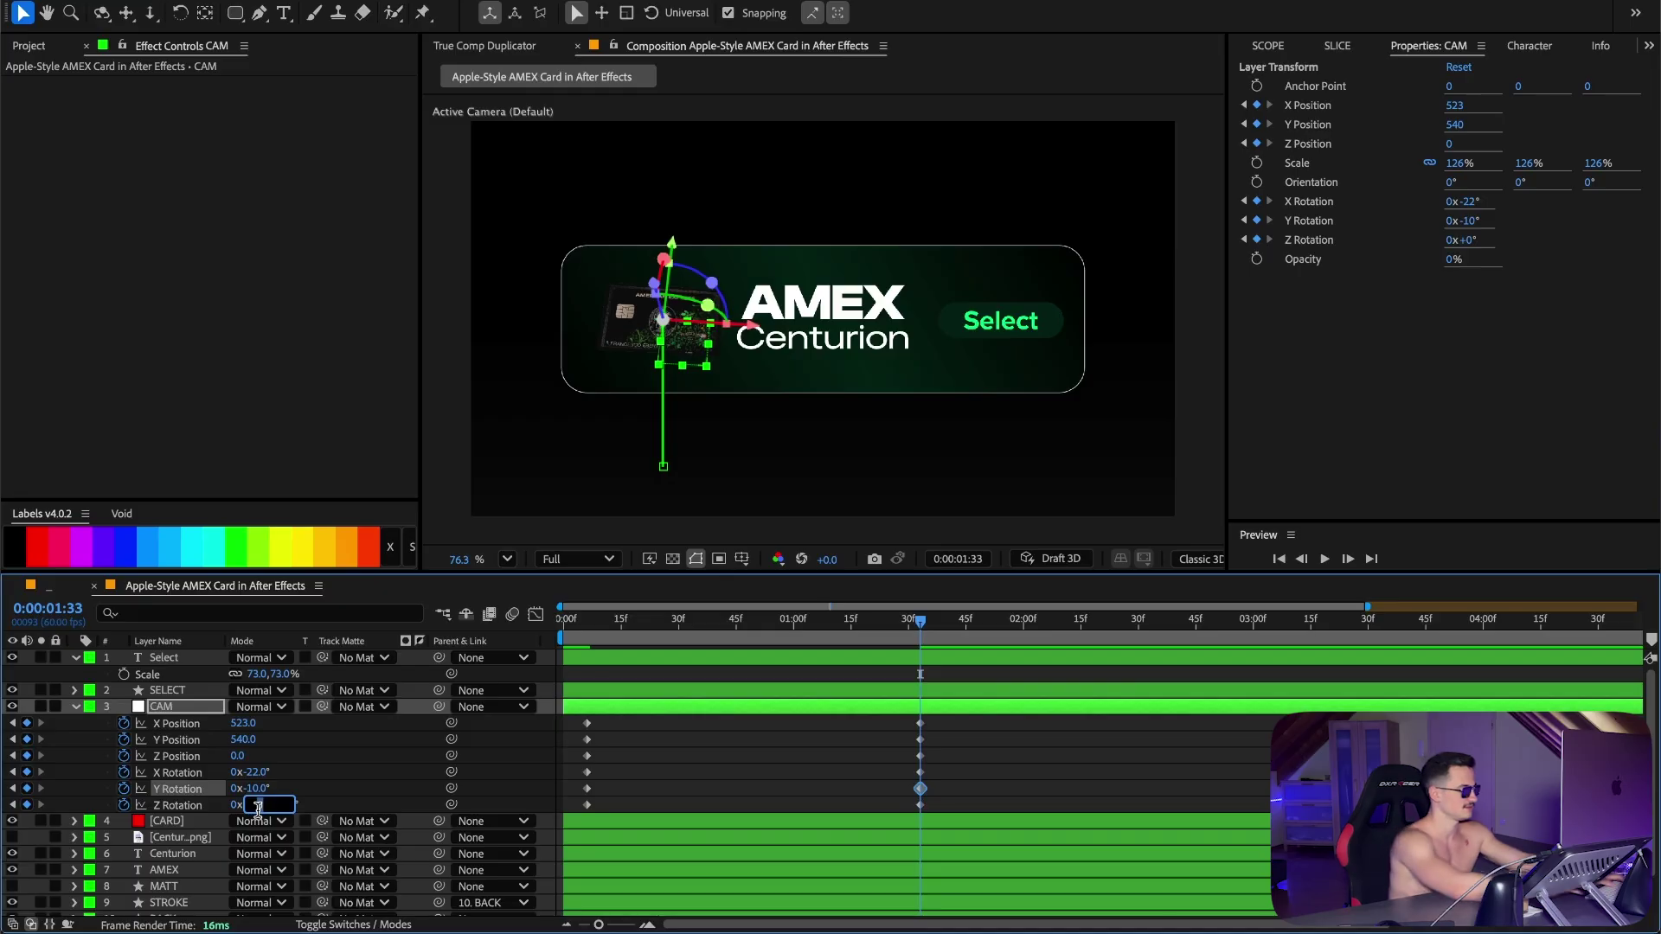
pyautogui.write('-12')
pyautogui.press('Return')
pyautogui.click(930, 767)
# Step: At the end of the composition, 0:00:06:14, keyframe the CAM null's Y Rotation to -27° and Z Rotation to -19°
pyautogui.press('End')
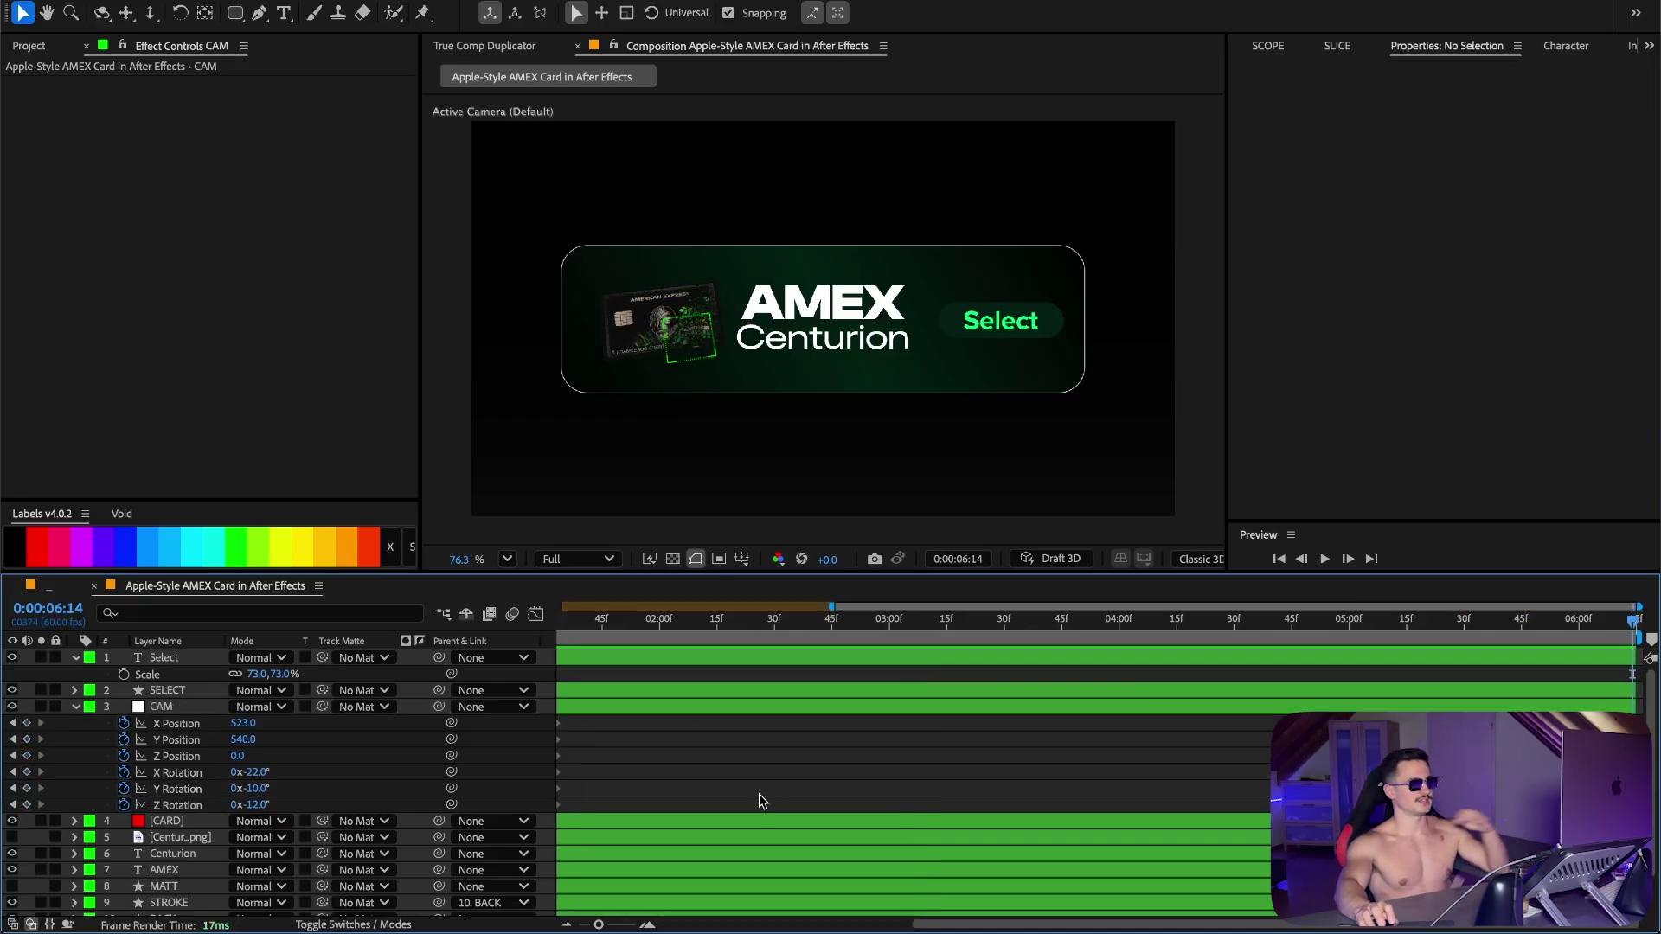
pyautogui.click(186, 804)
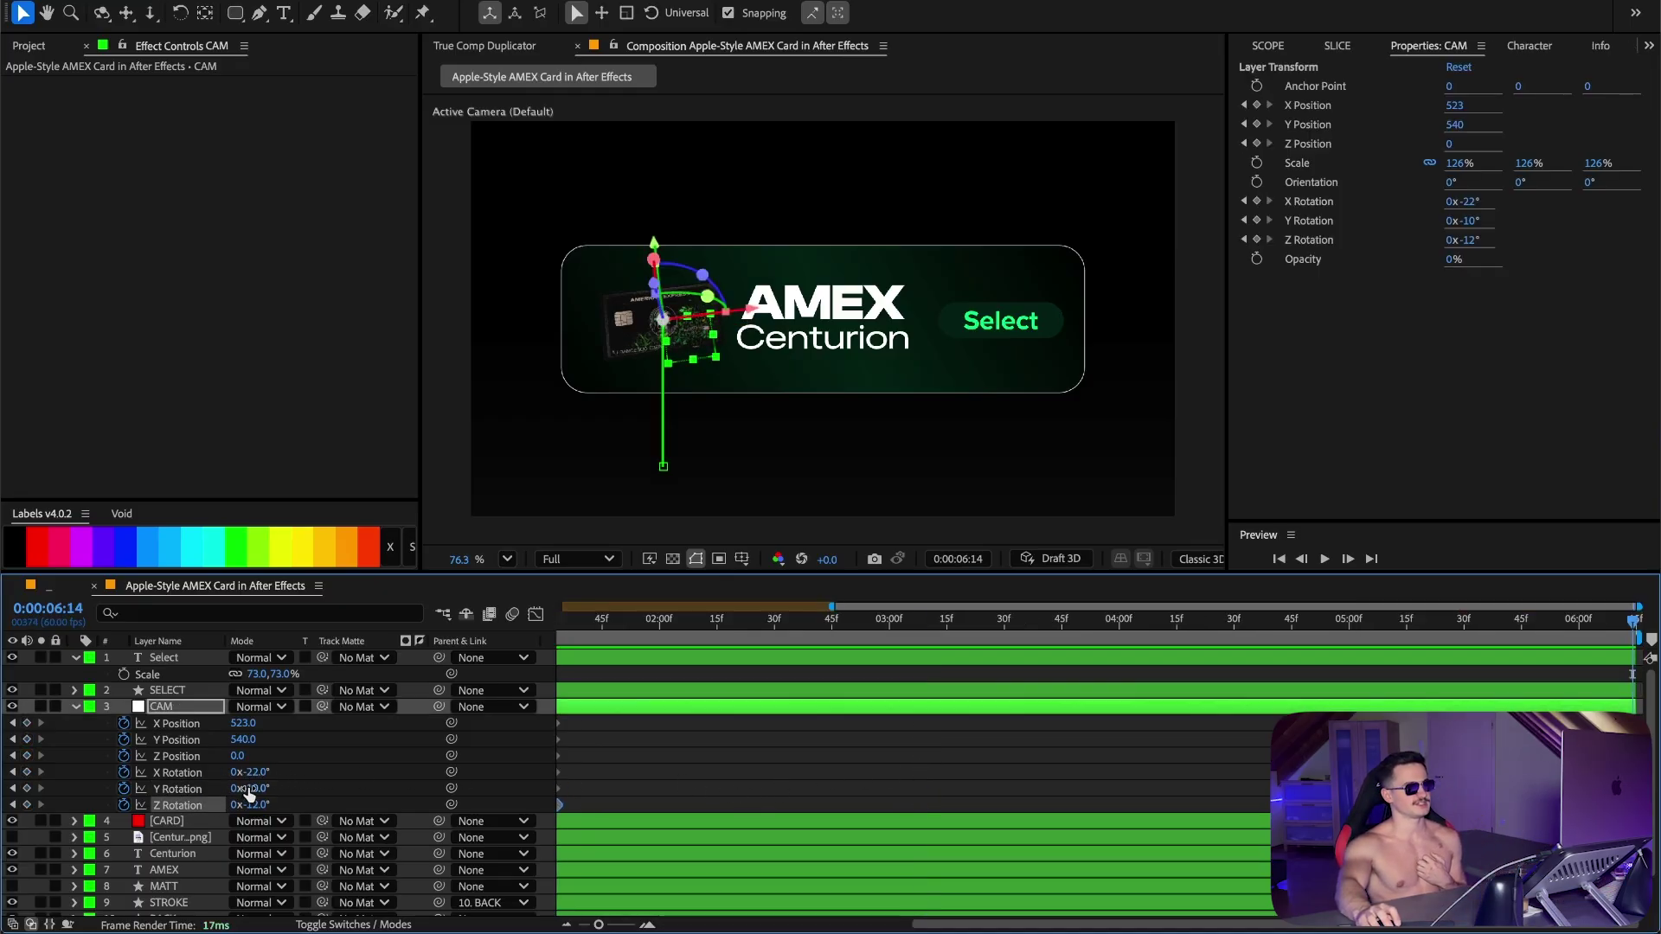
pyautogui.write('-27')
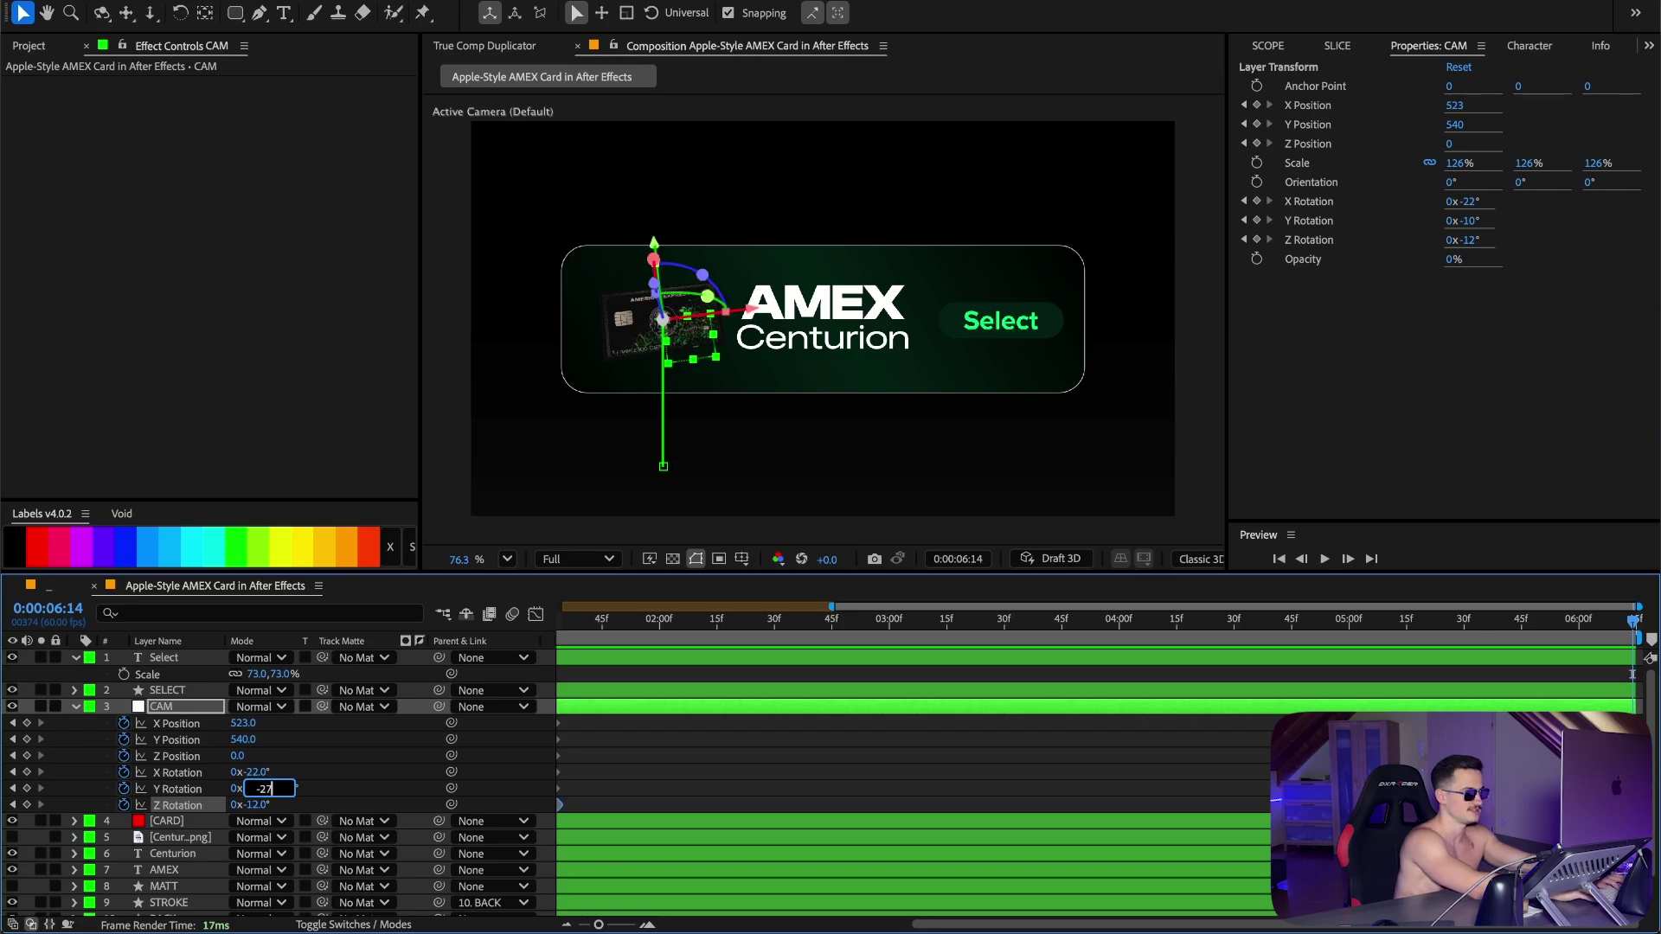
pyautogui.press('Return')
pyautogui.click(253, 804)
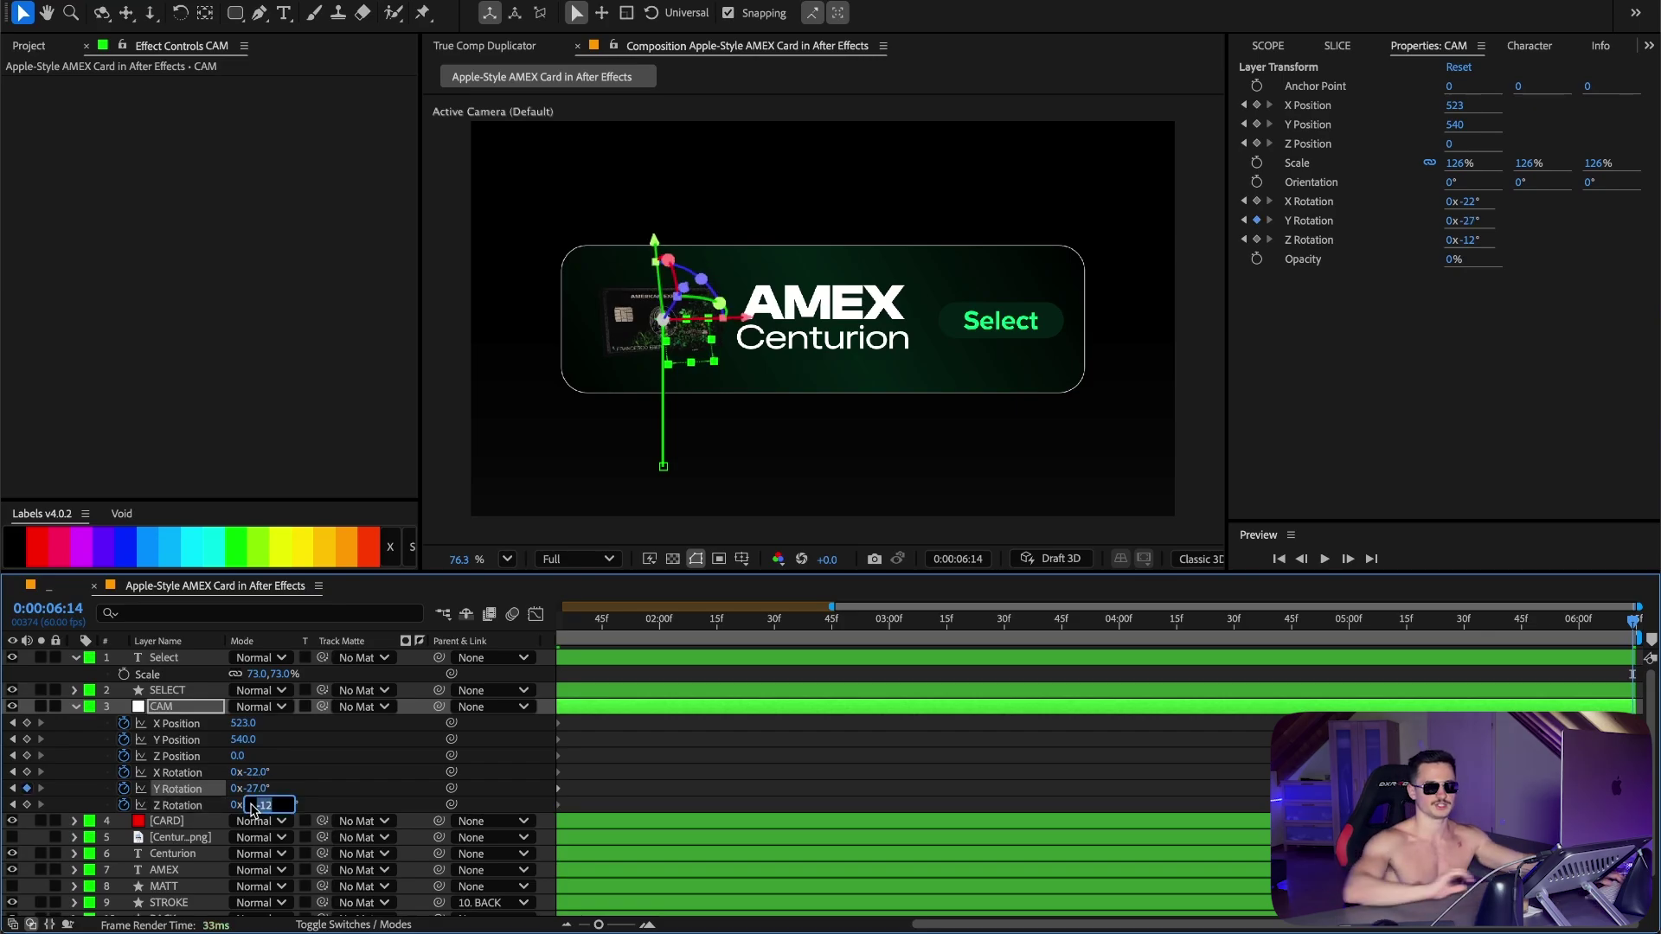
pyautogui.write('-19')
pyautogui.press('Return')
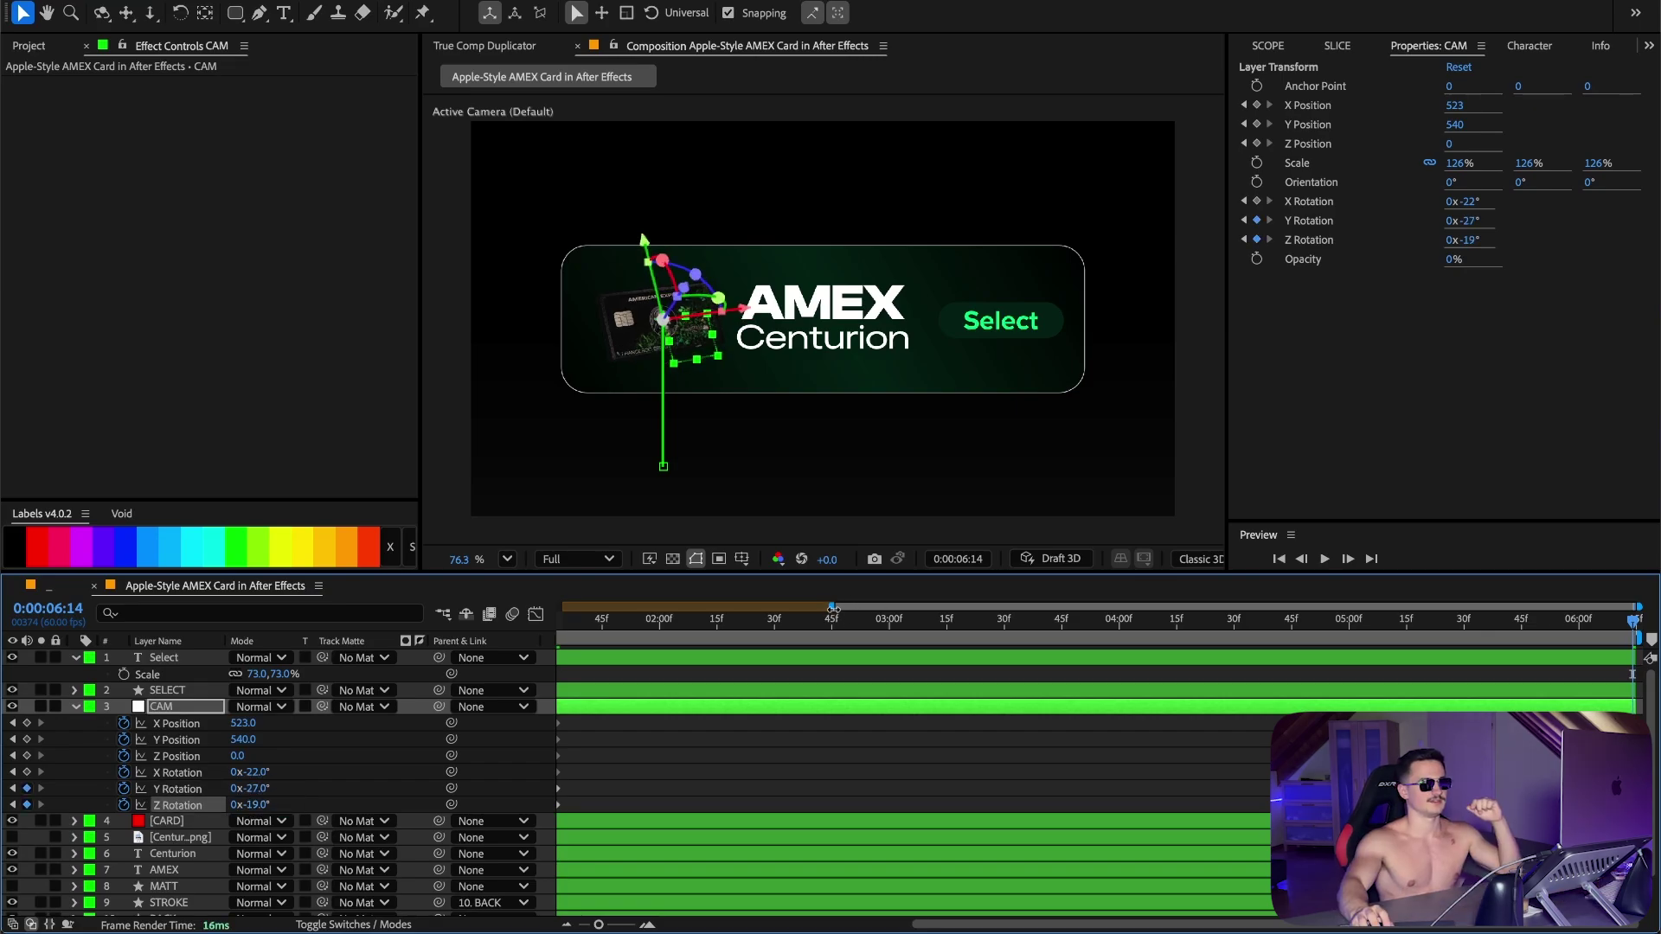
# Step: Apply the FLEX Smooth In curve to the CAM null's first two sets of keyframes and preview the card's entrance
pyautogui.moveTo(832, 608); pyautogui.dragTo(495, 660)
pyautogui.moveTo(685, 625); pyautogui.dragTo(1224, 703)
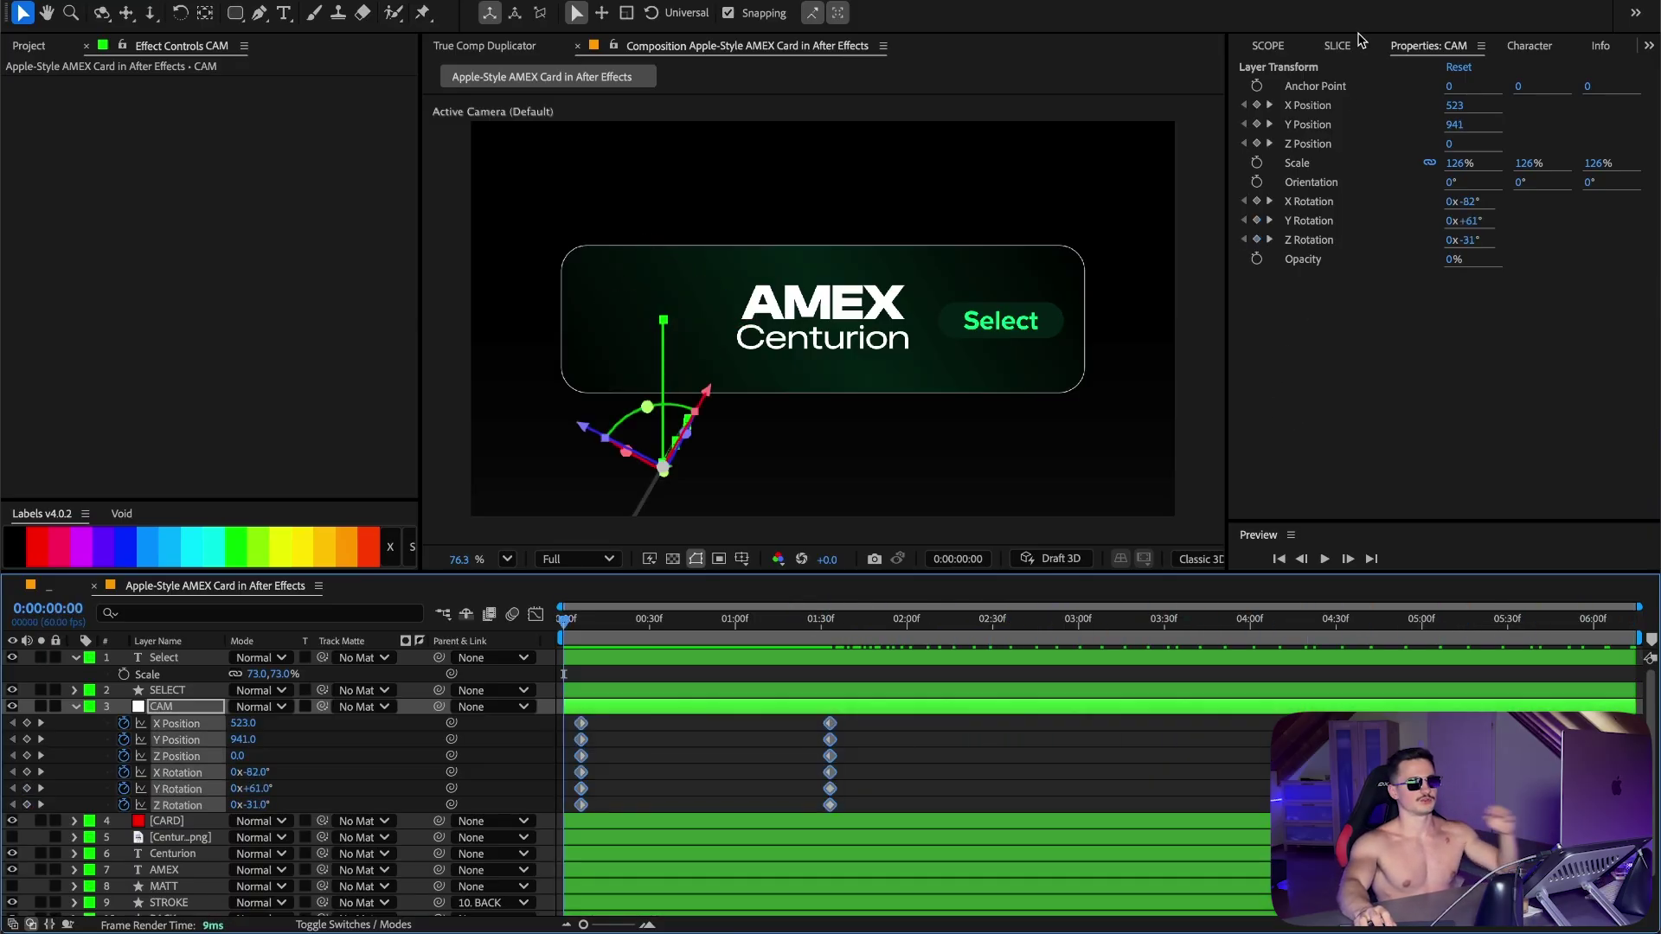
pyautogui.scroll(3, 1335, 39)
pyautogui.click(1353, 87)
pyautogui.click(1398, 137)
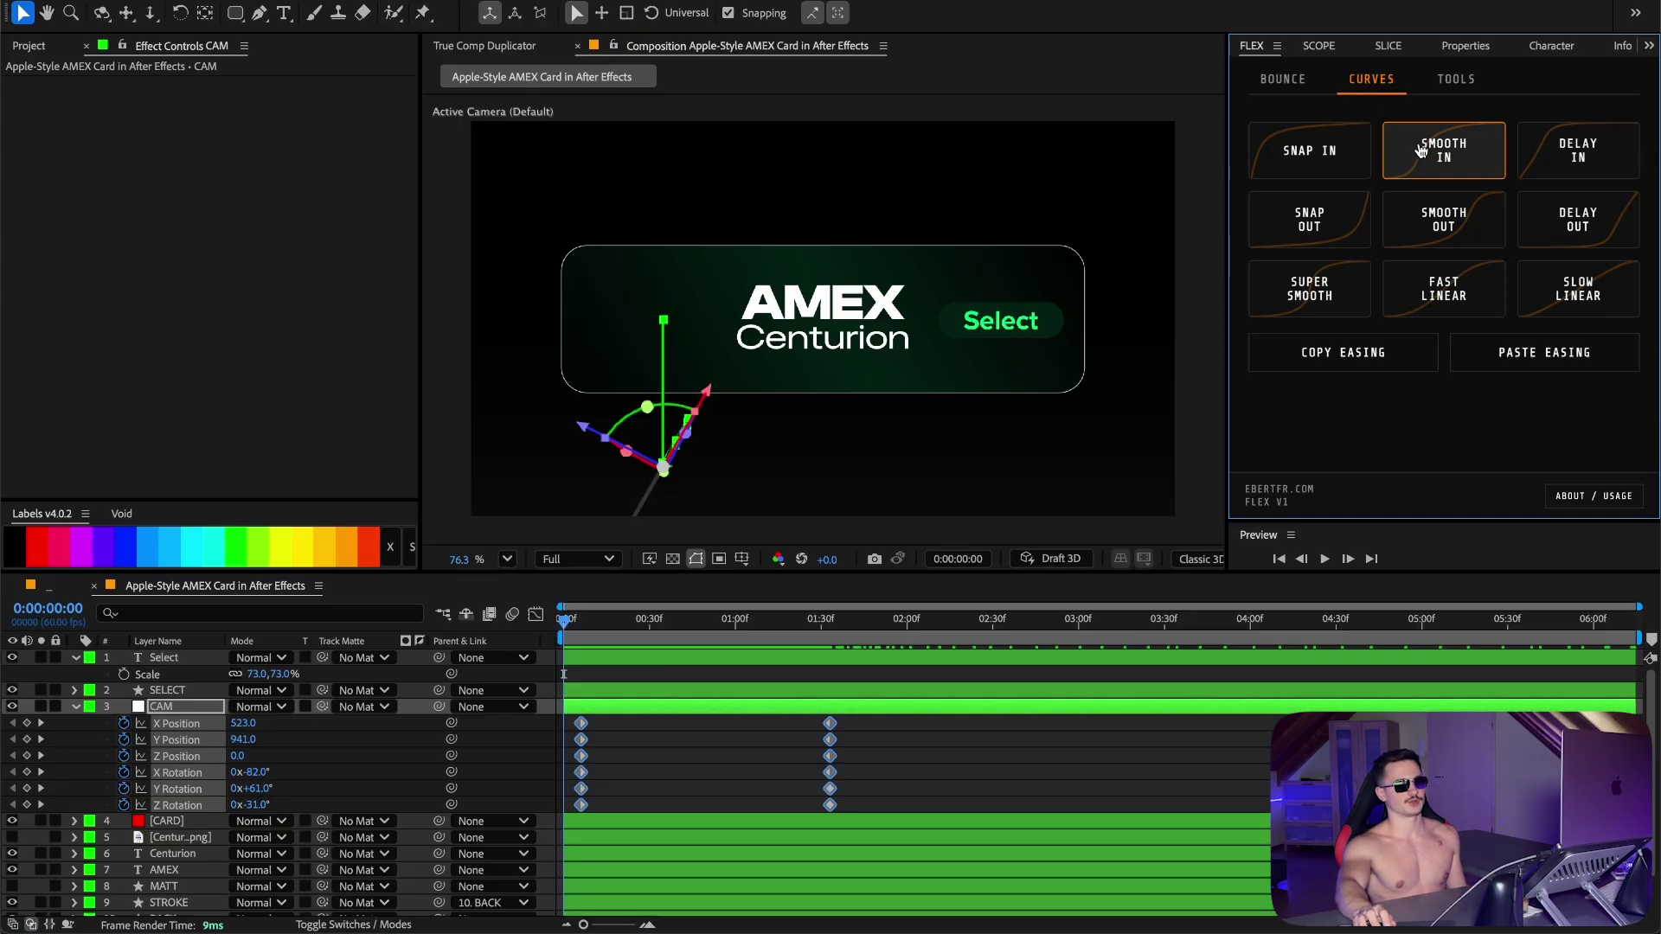
pyautogui.click(578, 620)
pyautogui.press('space')
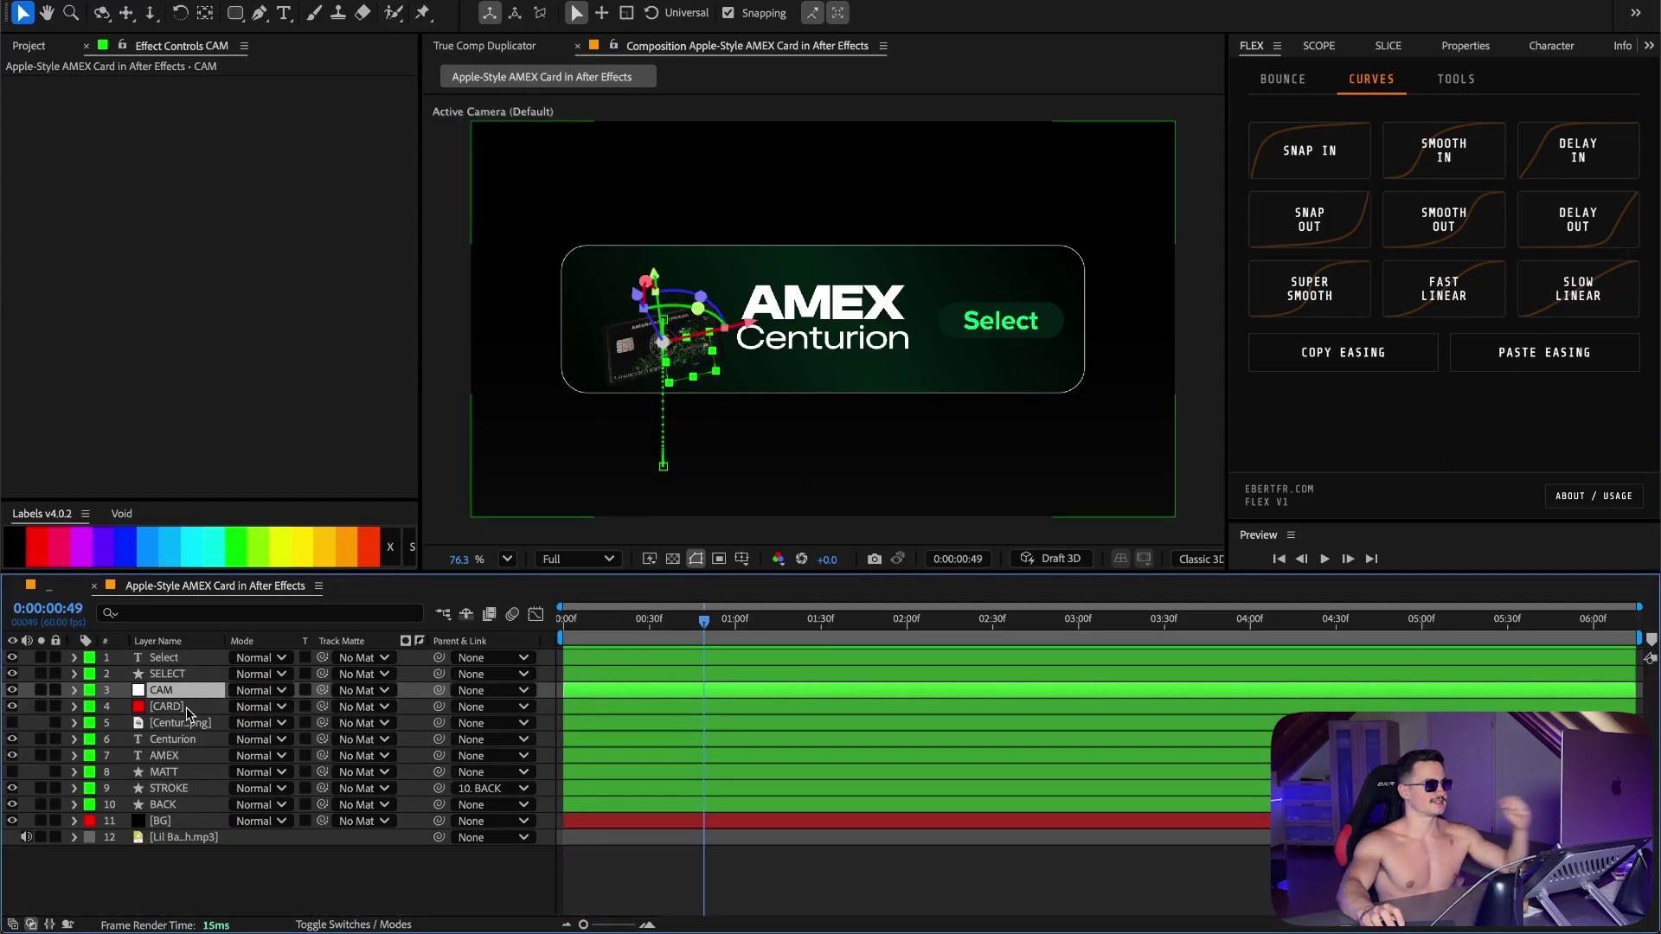
# Step: Find the CC Light Sweep effect and add it to the CARD layer below the Element effect
pyautogui.click(185, 705)
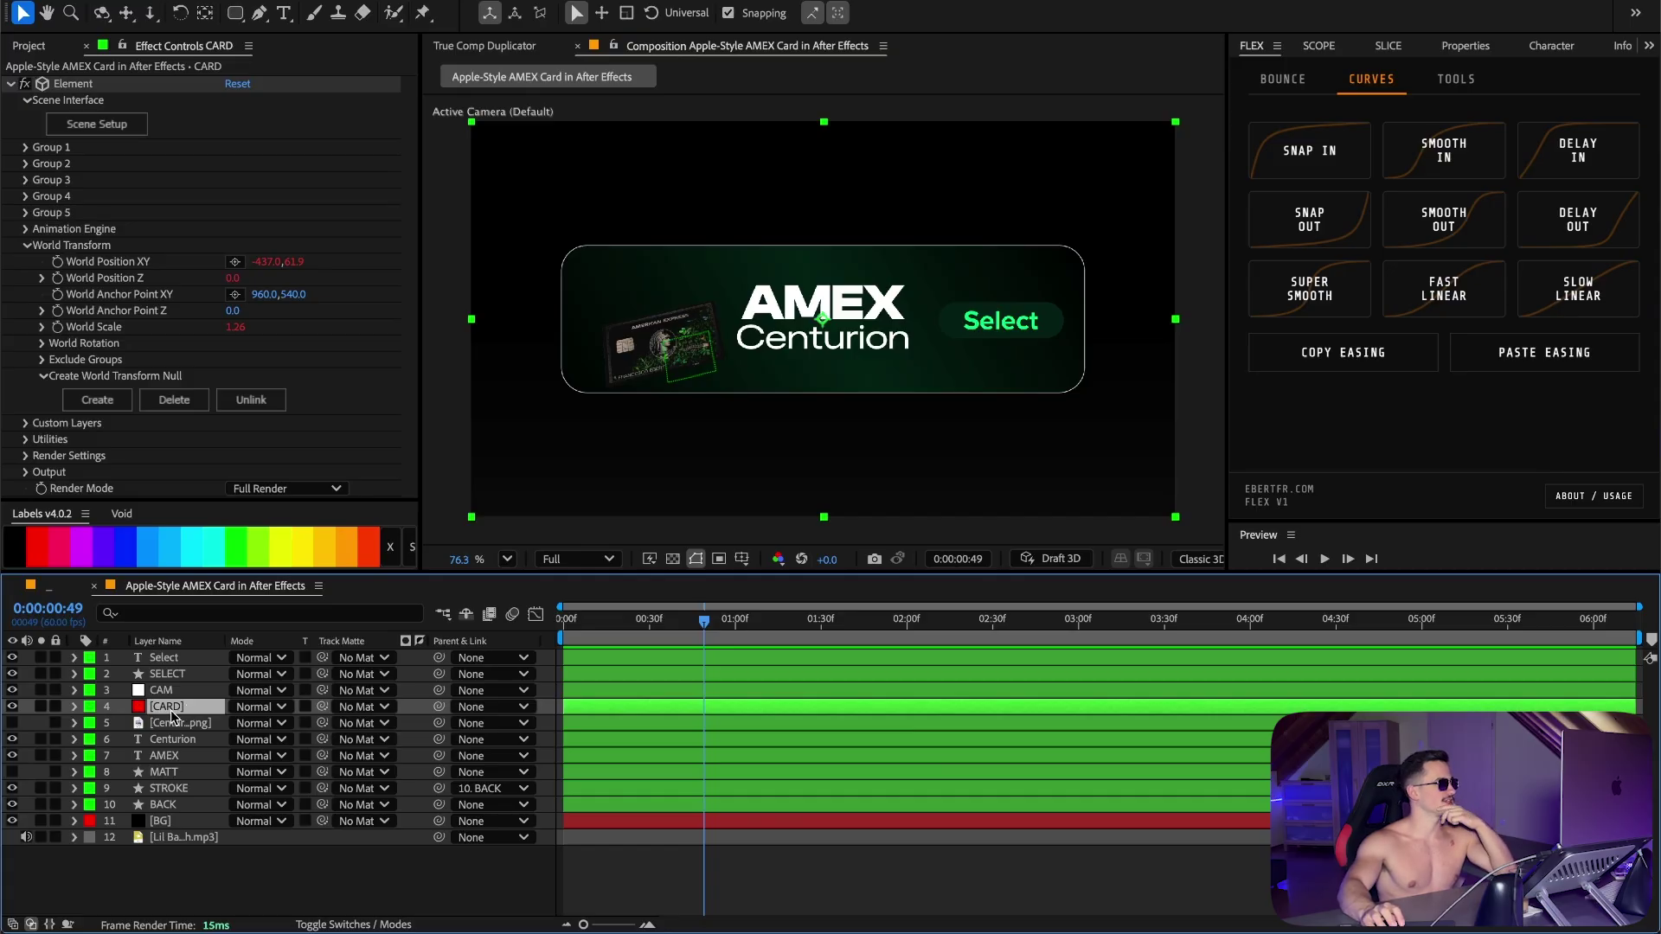
pyautogui.moveTo(680, 623); pyautogui.dragTo(823, 636)
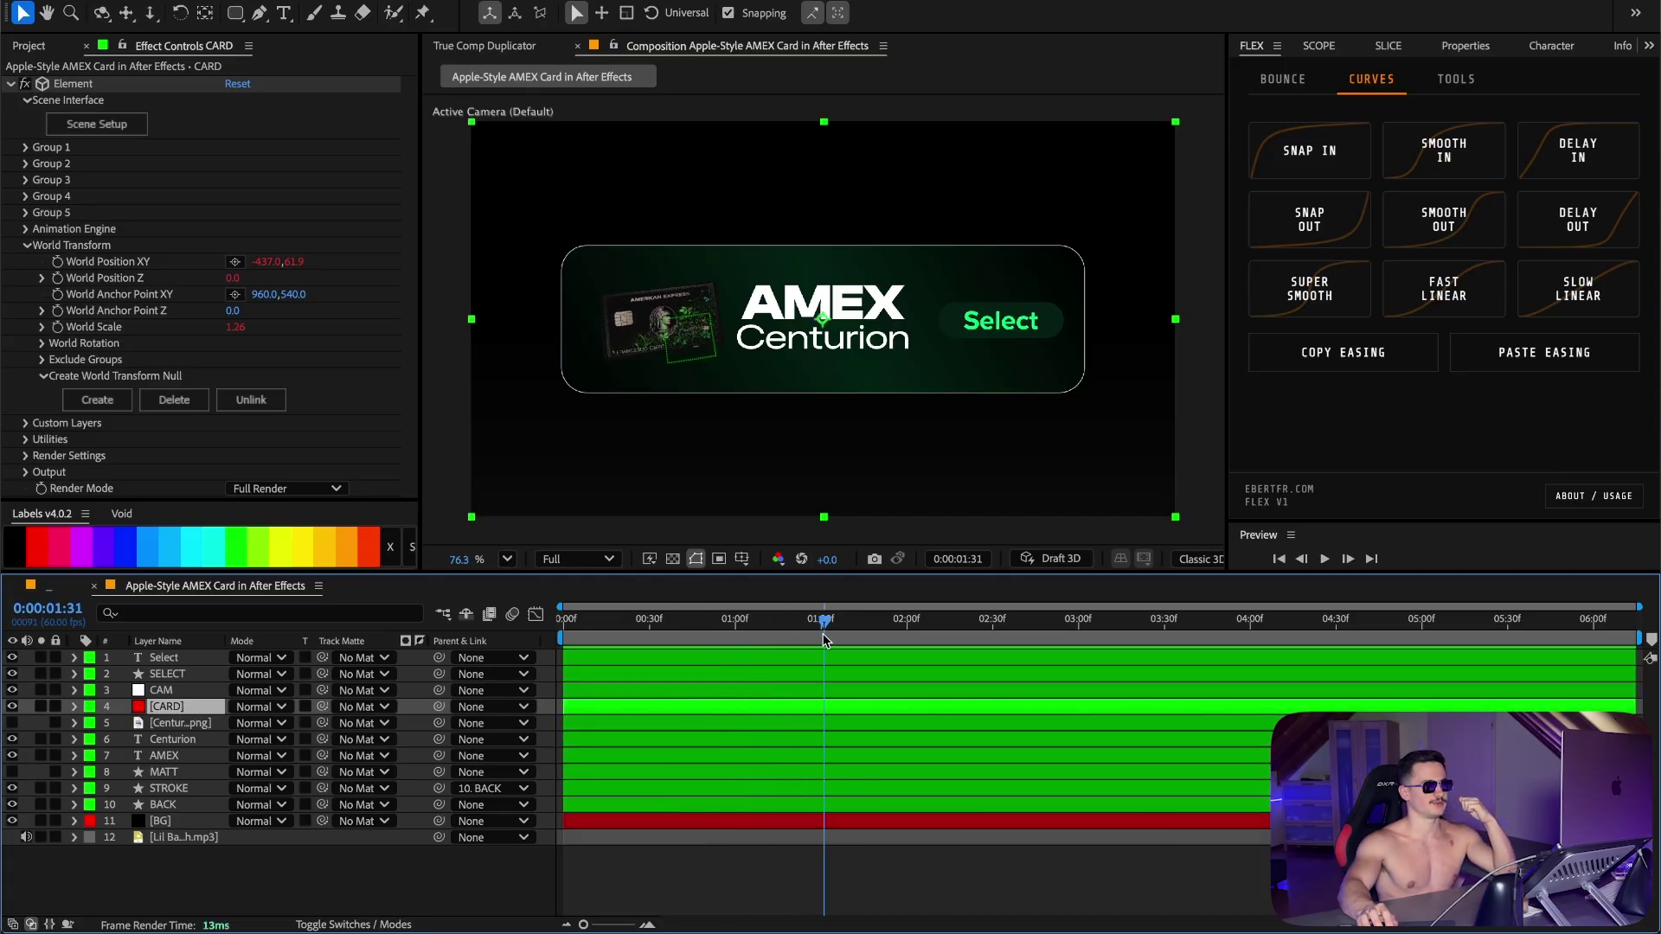
pyautogui.press('super+5')
pyautogui.write('CC ligh')
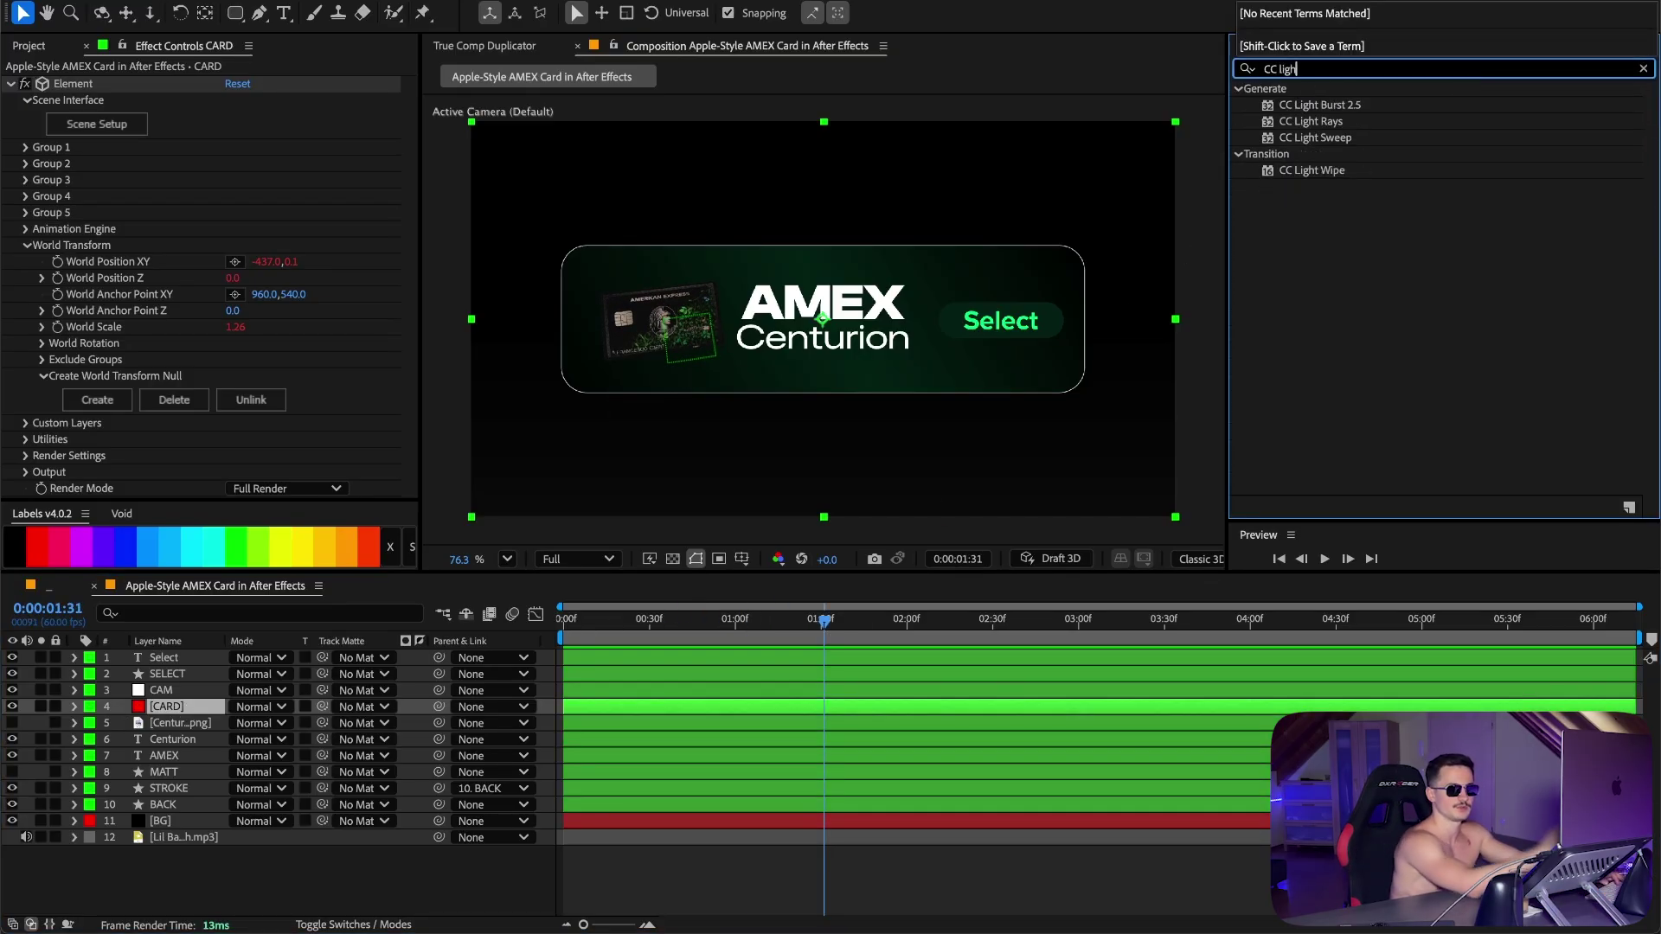
pyautogui.moveTo(1315, 137); pyautogui.dragTo(6, 86)
# Step: At 0:00:00:30, keyframe the CC Light Sweep Center and set it to -31, 270, off the frame's left side
pyautogui.moveTo(637, 621); pyautogui.dragTo(651, 627)
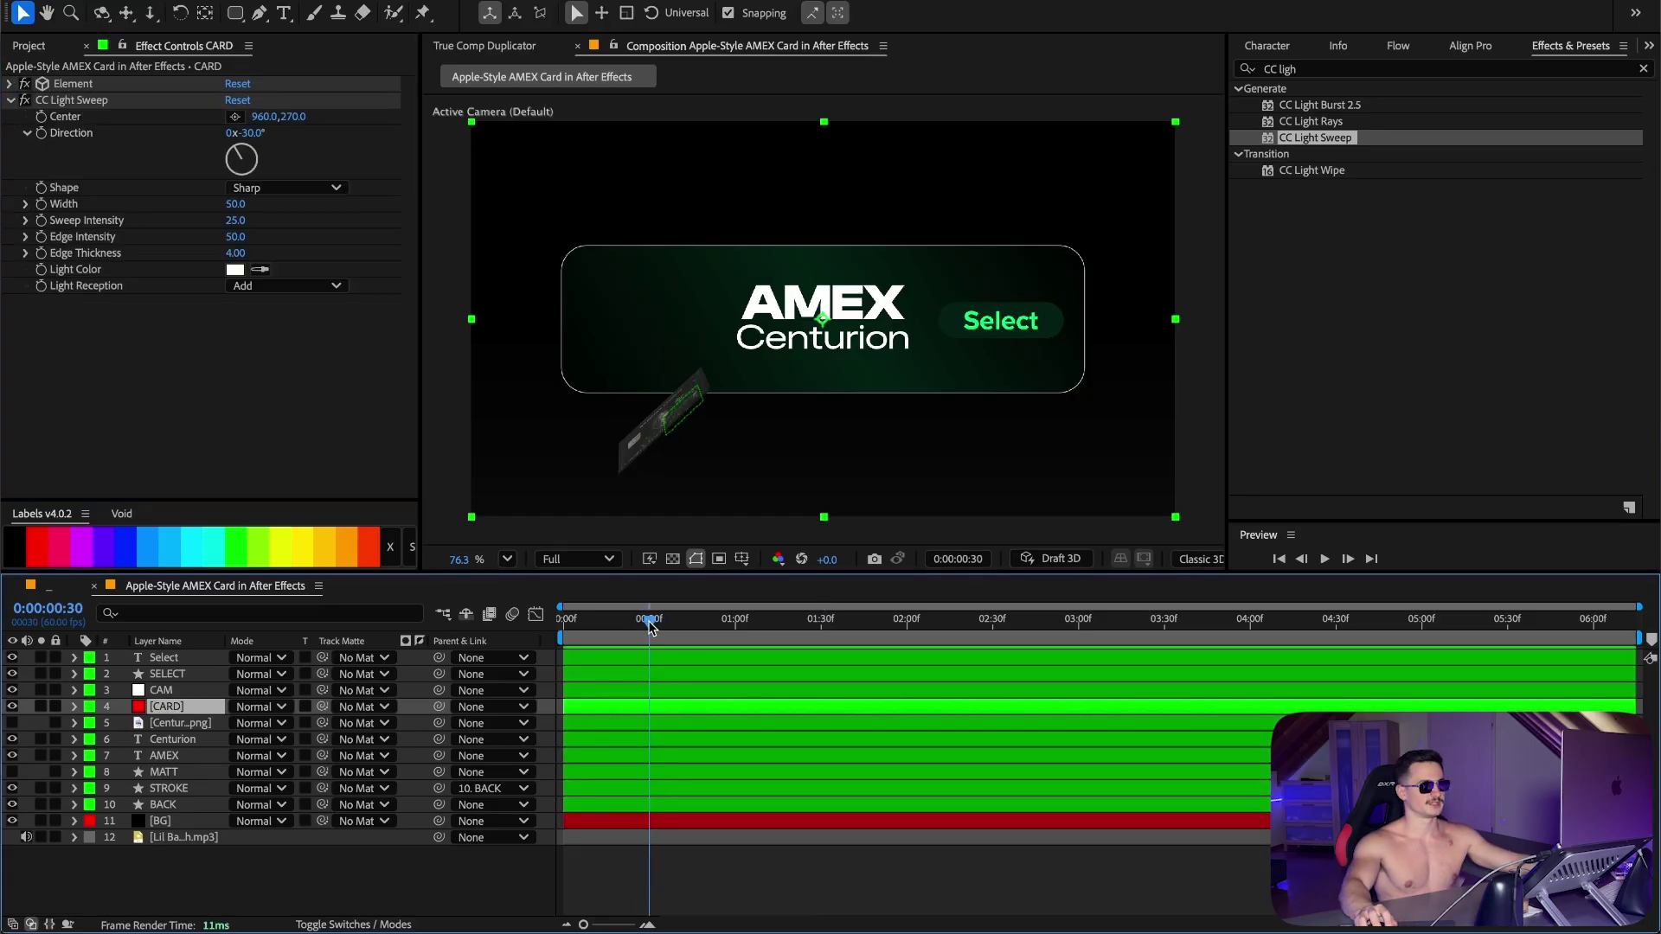
pyautogui.click(40, 117)
pyautogui.moveTo(264, 116); pyautogui.dragTo(184, 116)
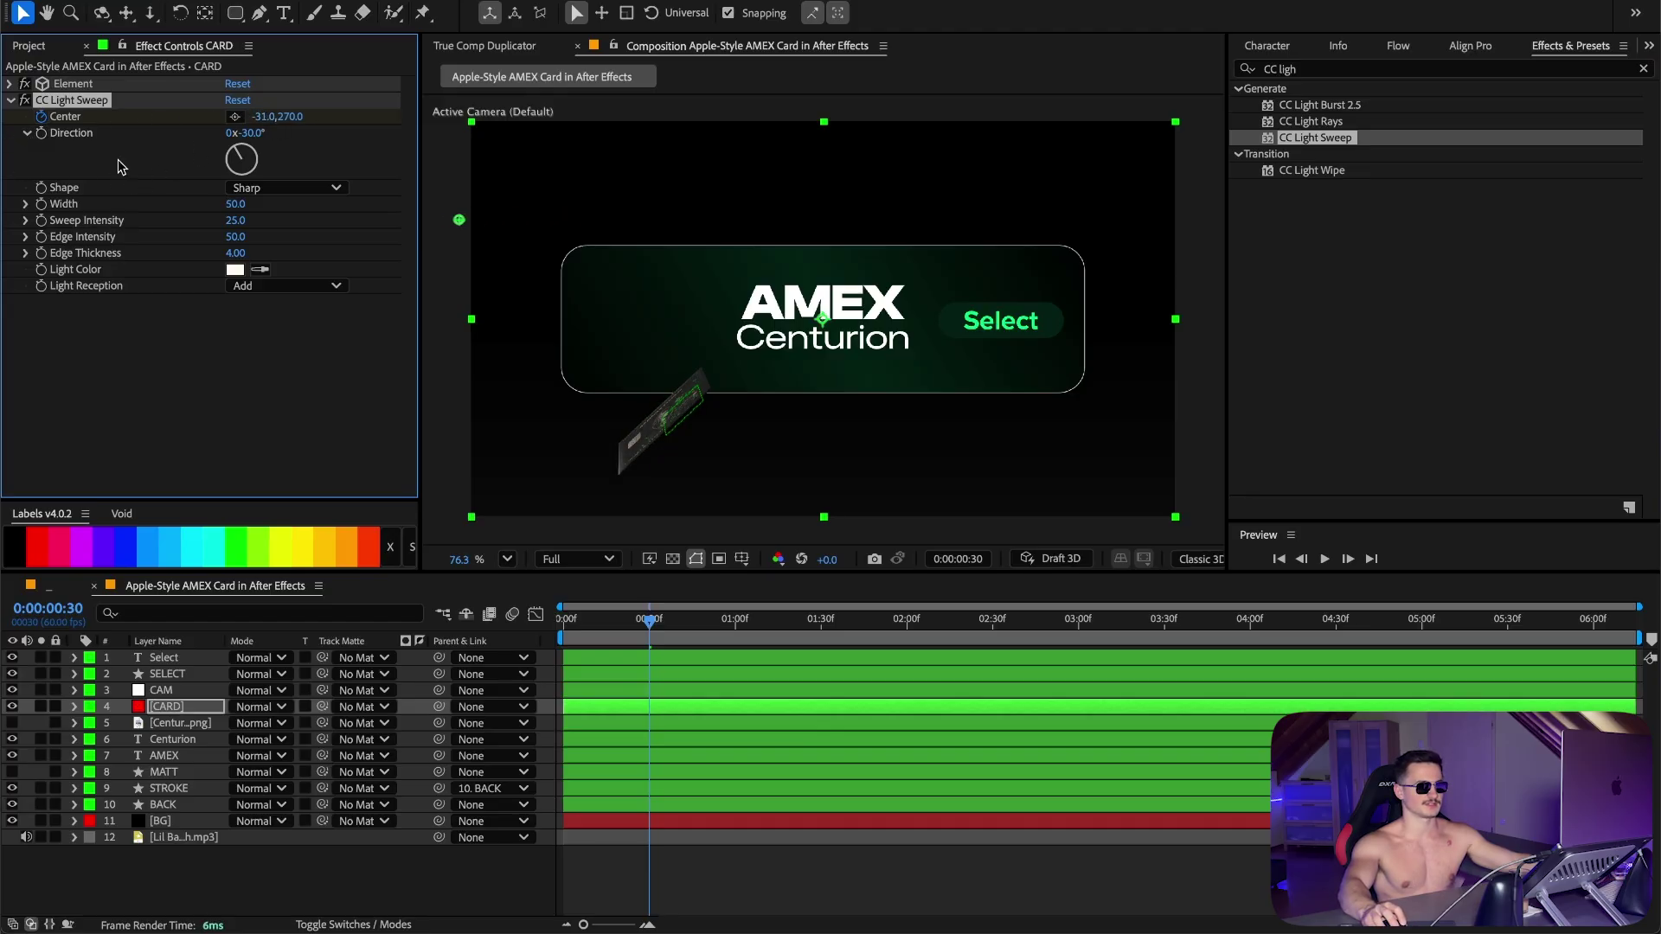
# Step: Reveal the CARD layer's keyframes and, further along the timeline, keyframe the light sweep's Center at 1716, 270
pyautogui.click(671, 687)
pyautogui.press('u')
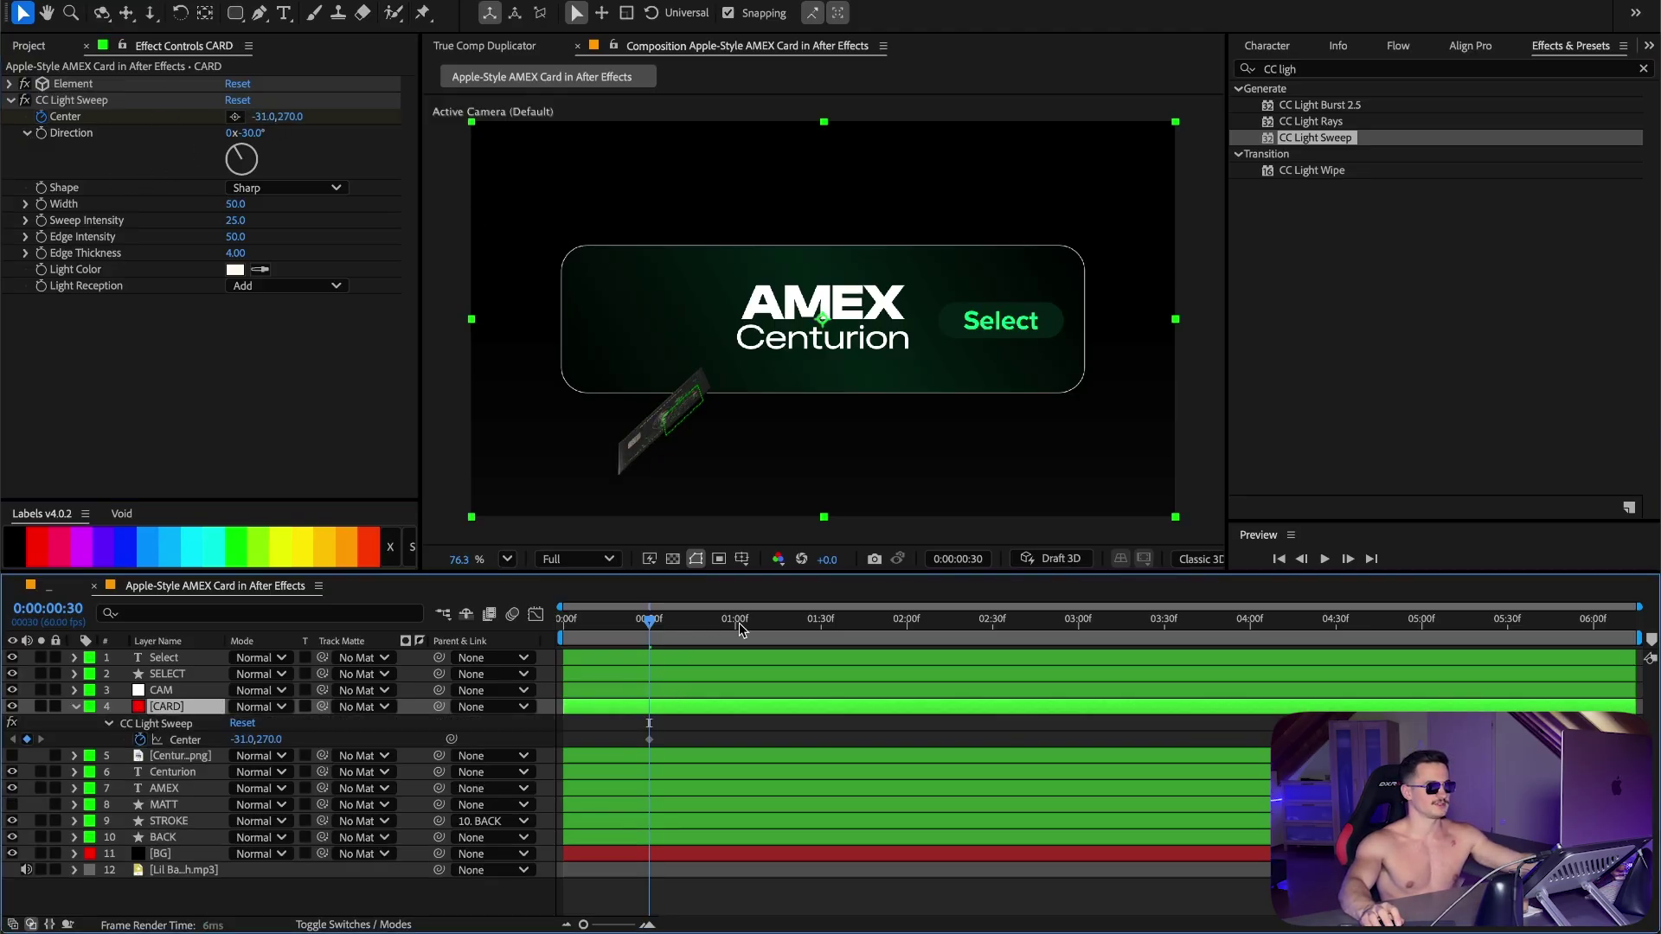
pyautogui.moveTo(726, 625); pyautogui.dragTo(967, 629)
pyautogui.moveTo(251, 116); pyautogui.dragTo(338, 116)
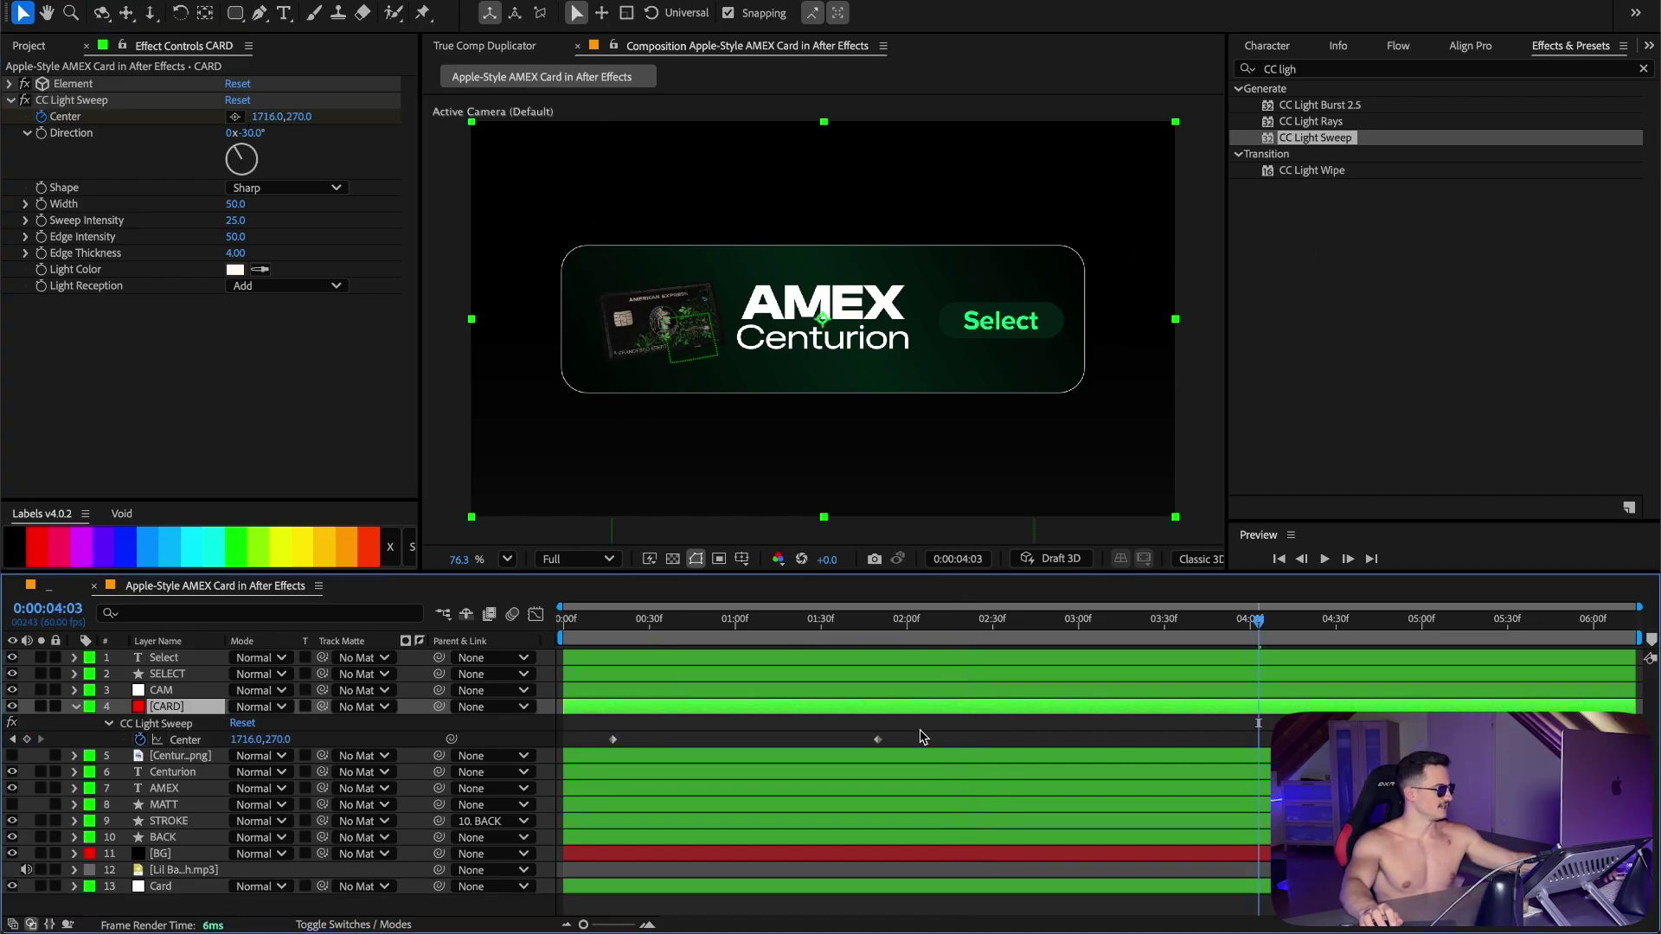
# Step: Copy the light sweep's two Center keyframes to 0:00:04:03, time-reverse the copies, and apply the FLEX Smooth In curve to all of them
pyautogui.click(861, 743)
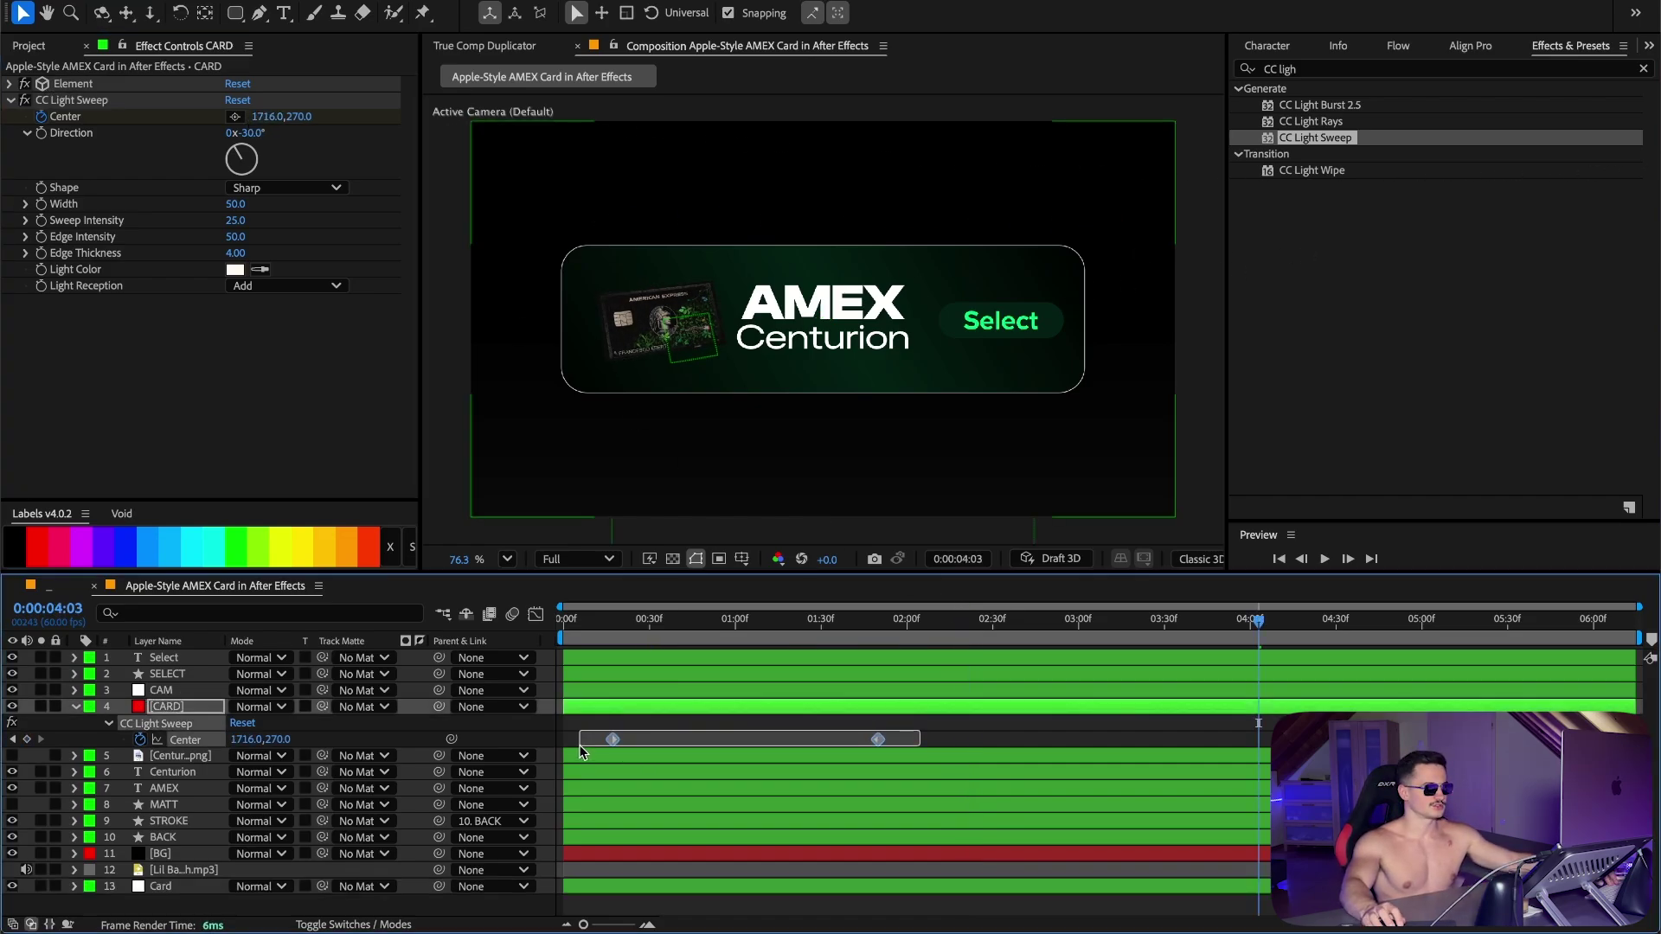
pyautogui.rightClick(1259, 741)
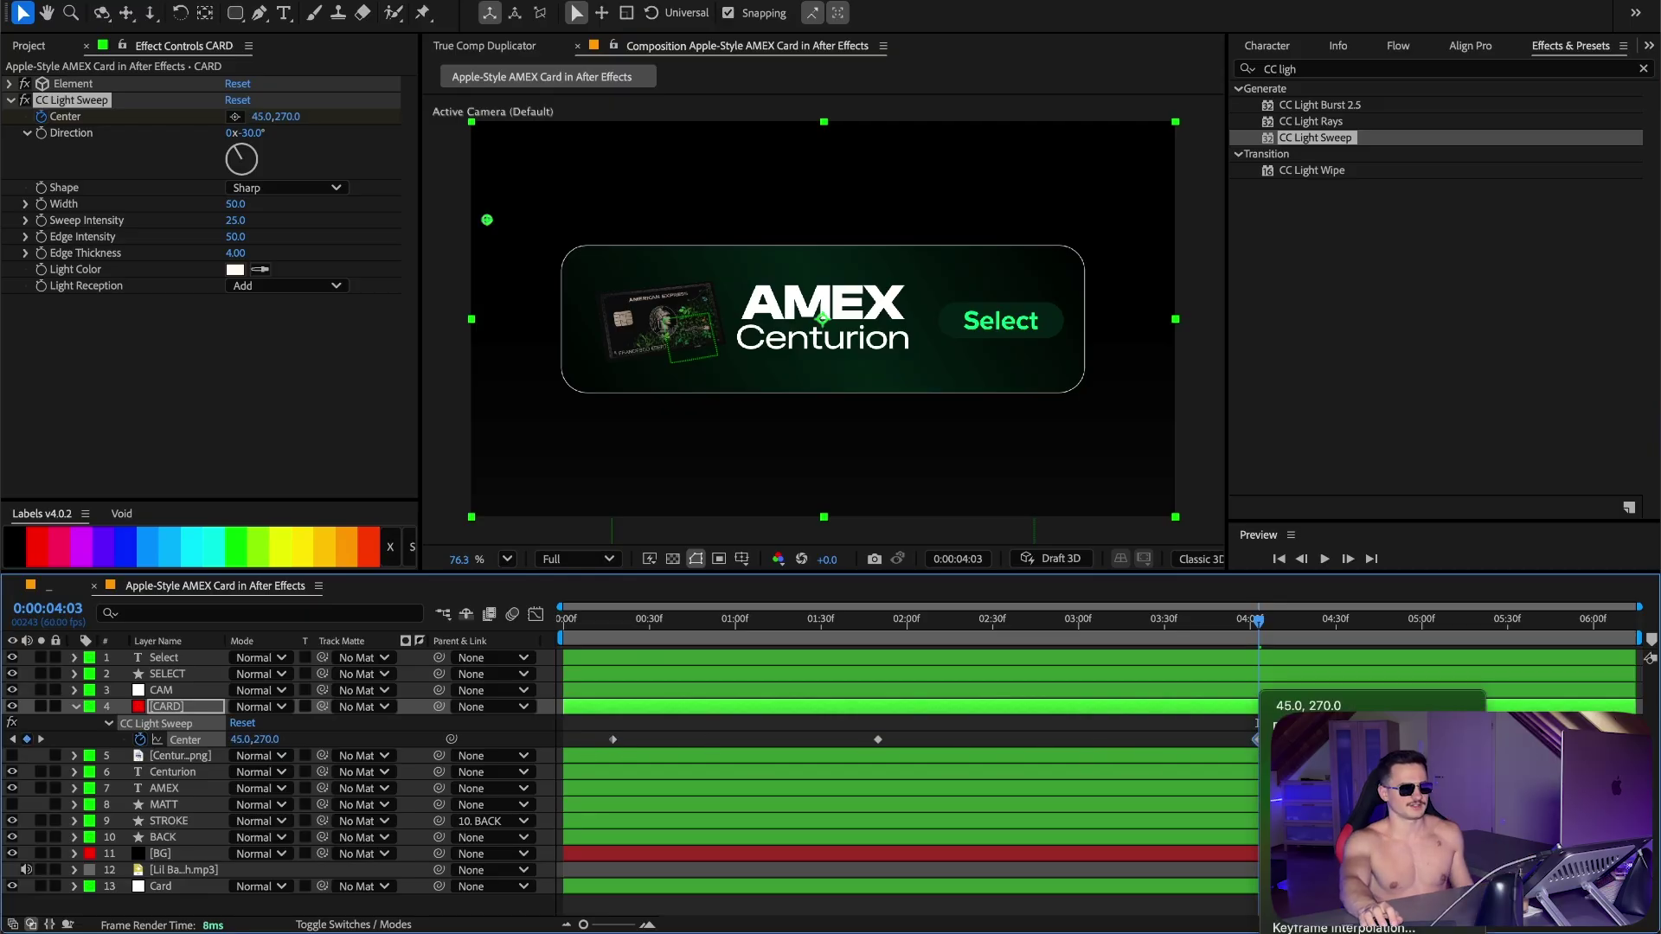
pyautogui.moveTo(1333, 931)
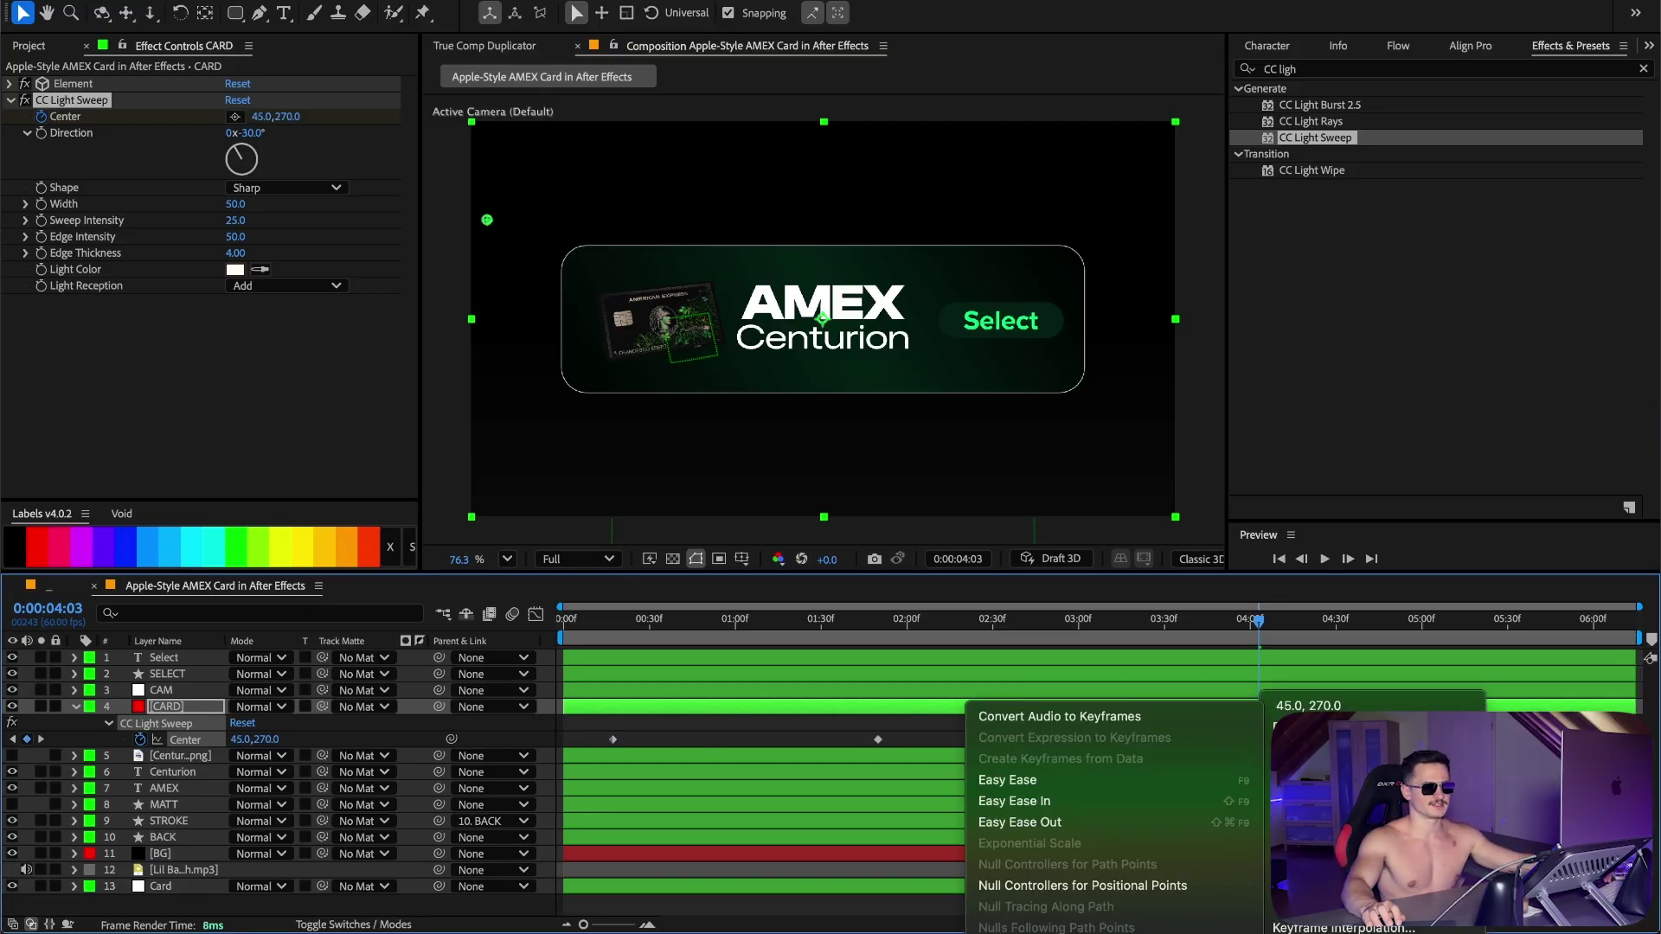
pyautogui.click(1038, 933)
pyautogui.moveTo(1262, 631); pyautogui.dragTo(908, 629)
pyautogui.click(1440, 158)
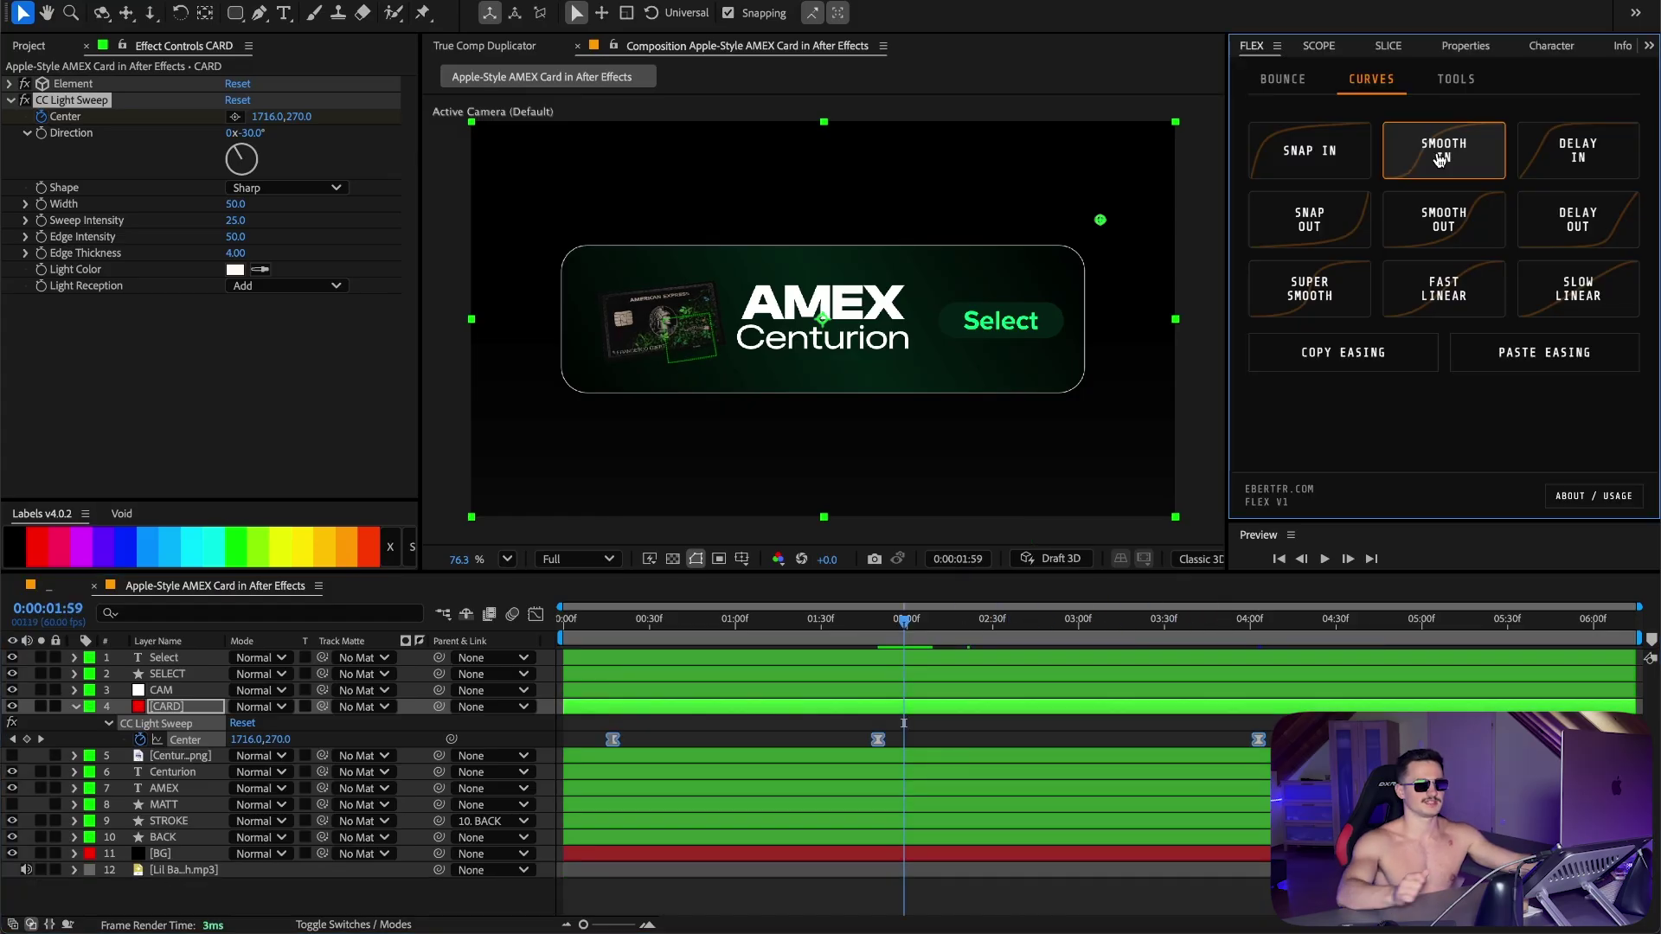
# Step: Set the CC Light Sweep's Width to 150, Sweep Intensity to 7, Edge Intensity to 100 and Edge Thickness to 5
pyautogui.click(225, 392)
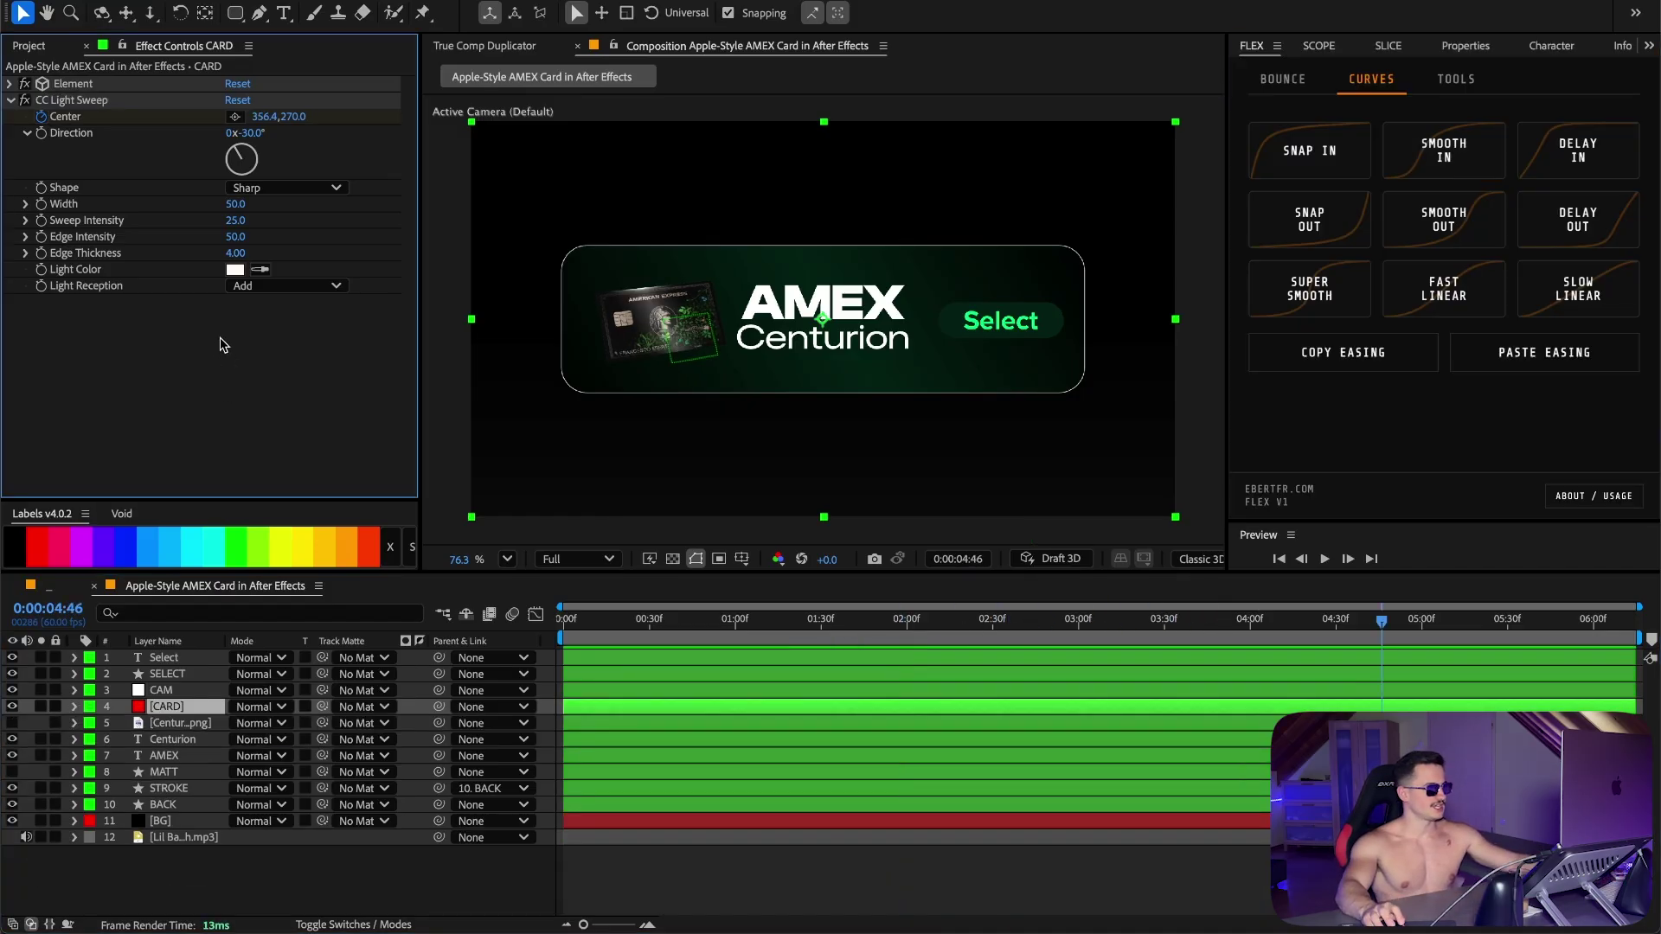
pyautogui.click(236, 204)
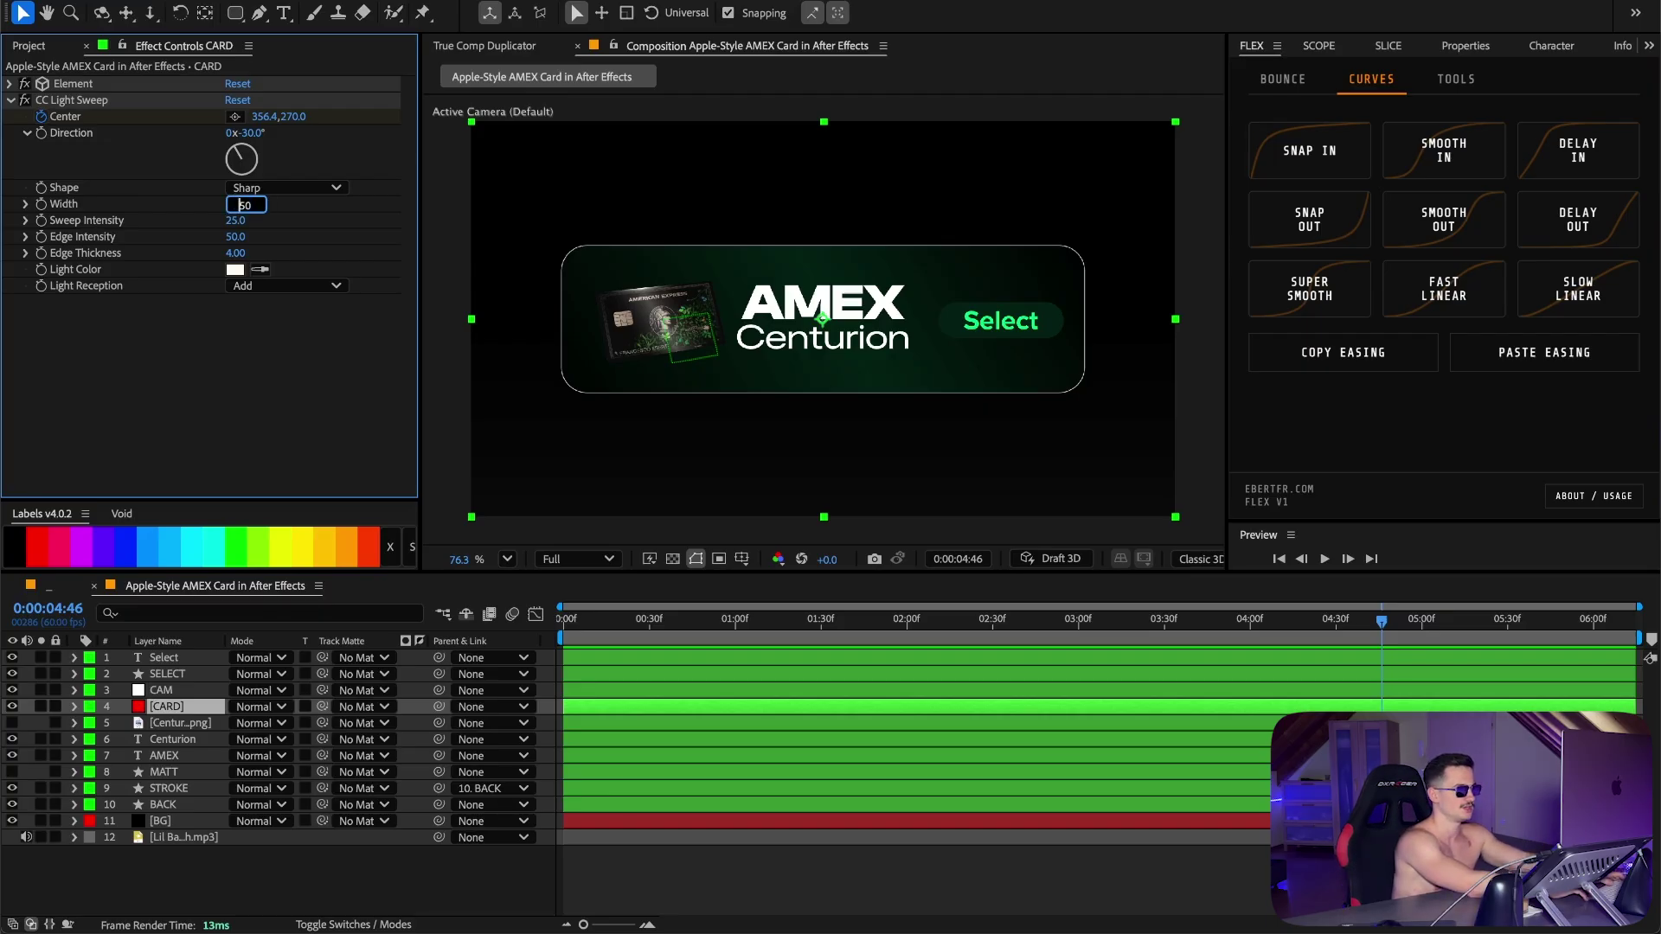
pyautogui.write('150')
pyautogui.press('Tab')
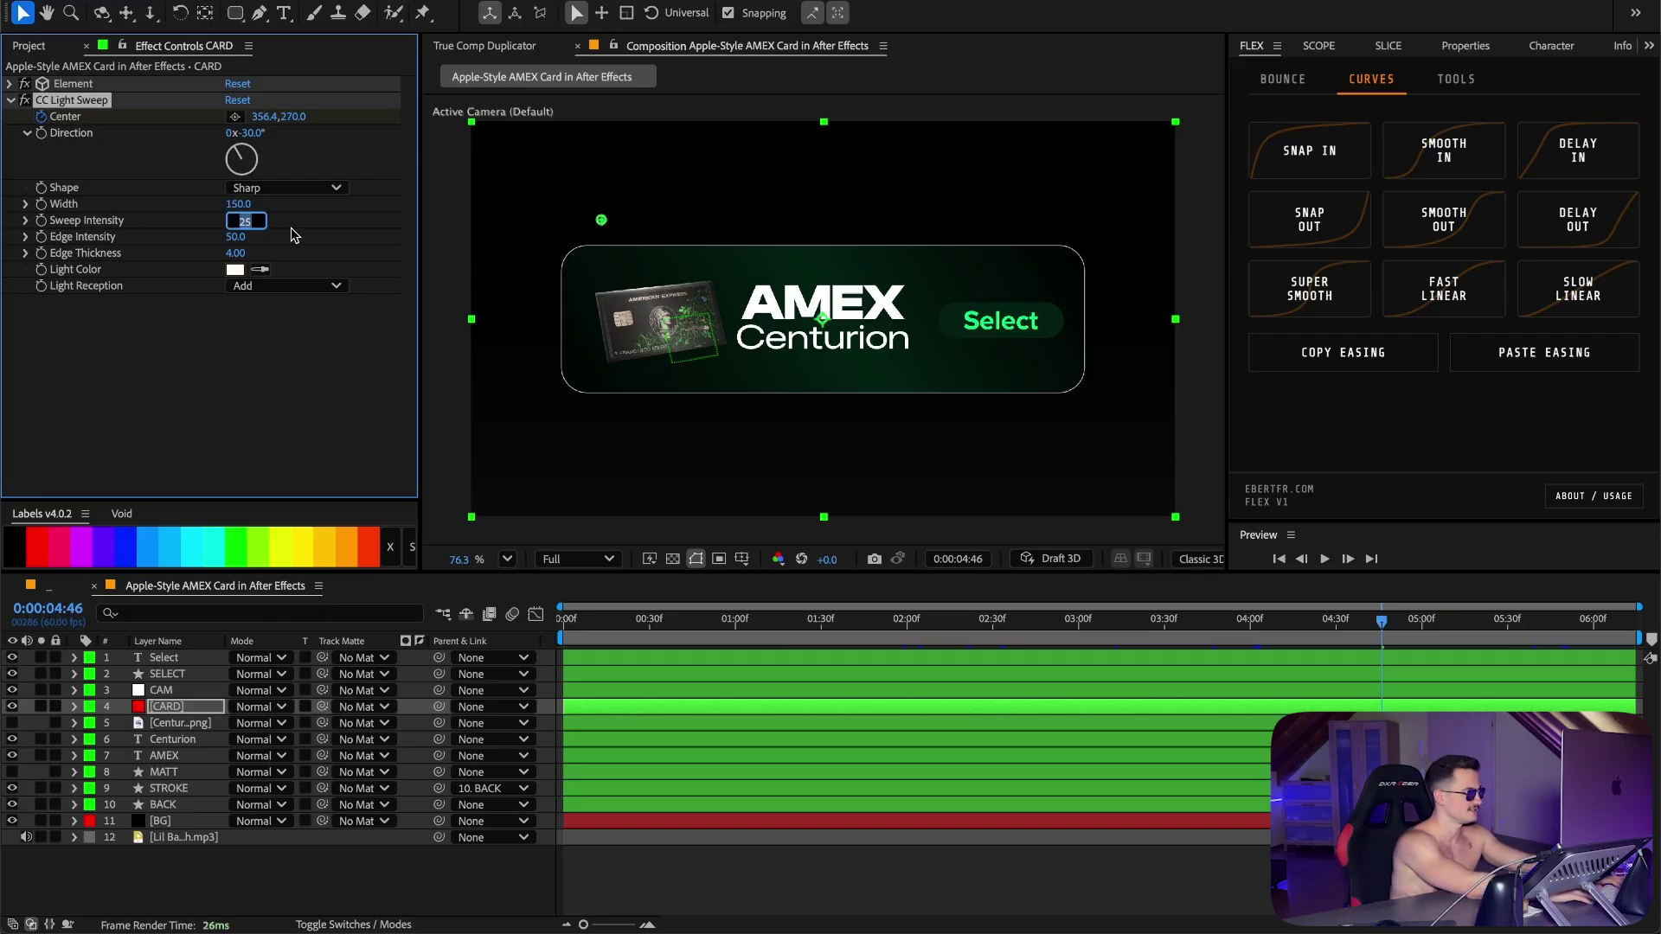
pyautogui.write('70')
pyautogui.press('Tab')
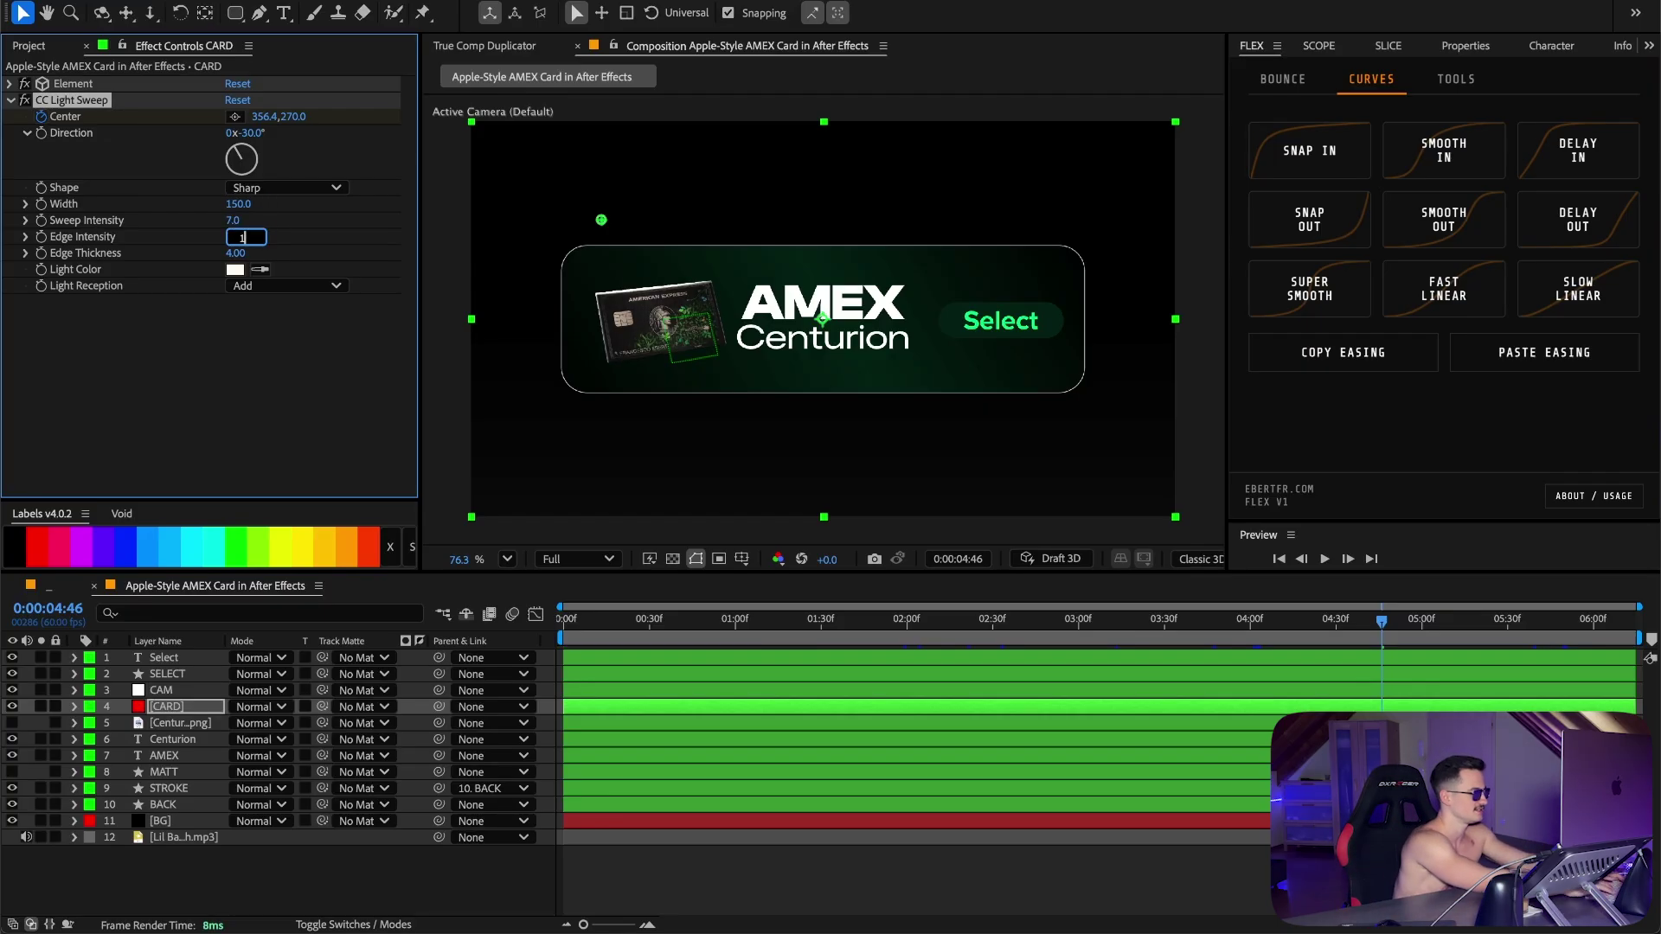
pyautogui.press('Tab')
pyautogui.write('5')
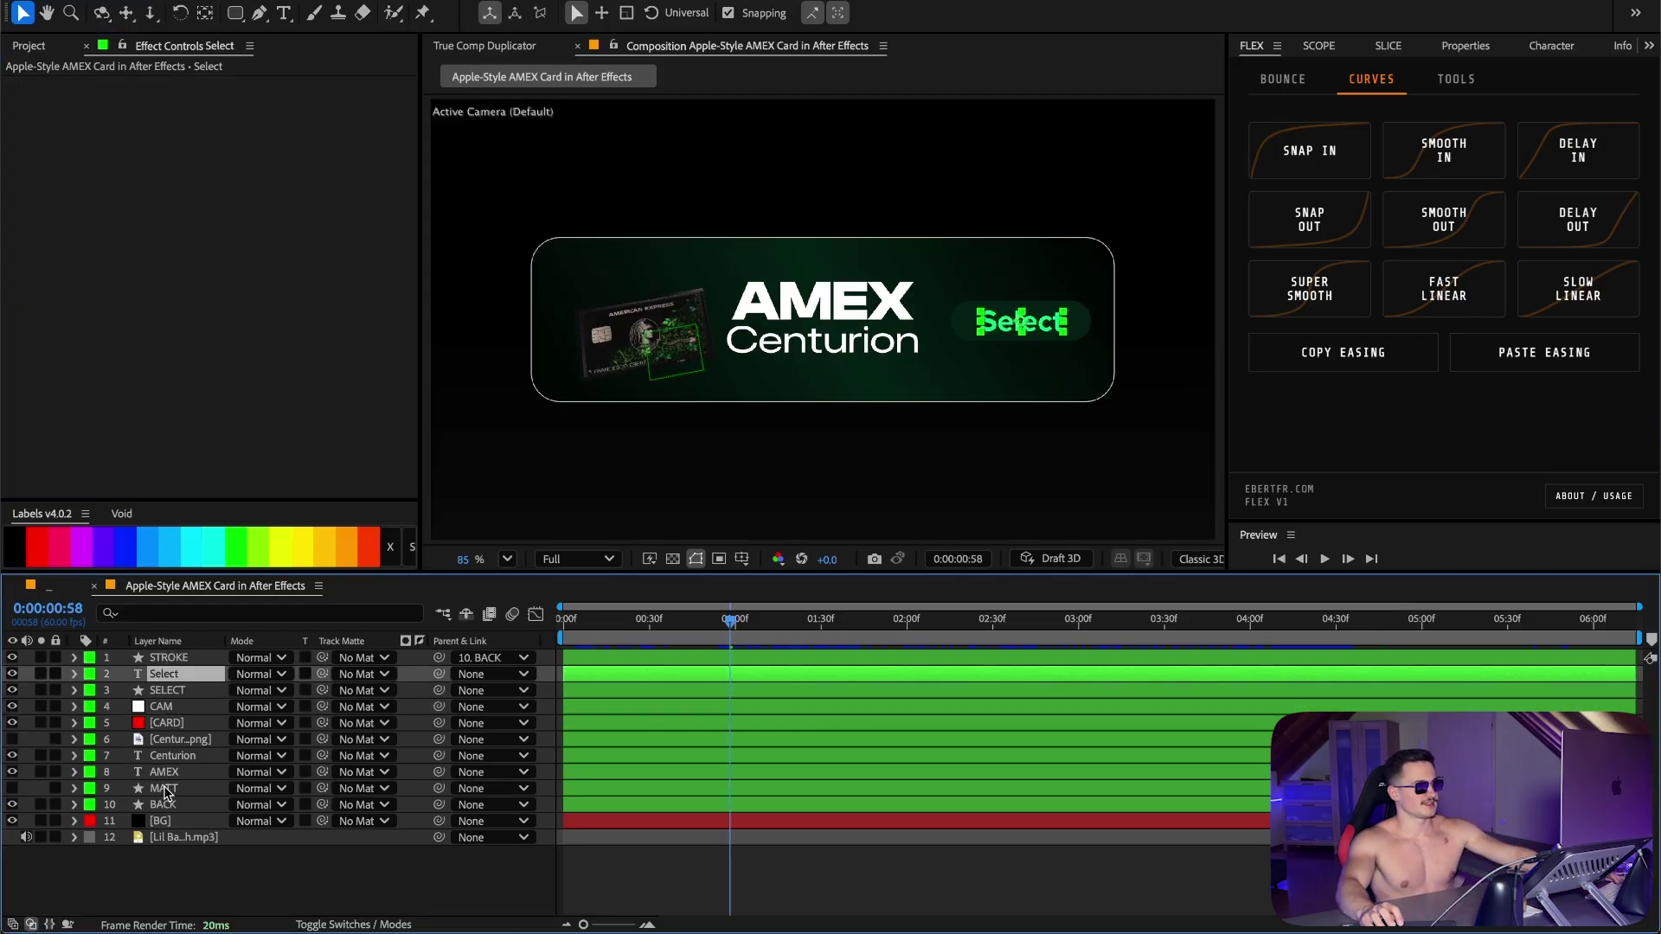
# Step: Use the MATT layer as track matte for every layer from Select to AMEX except CAM, and check the card's entrance
pyautogui.keyDown('shift'); pyautogui.click(166, 773); pyautogui.keyUp('shift')
pyautogui.keyDown('super'); pyautogui.click(176, 706); pyautogui.keyUp('super')
pyautogui.moveTo(322, 722); pyautogui.dragTo(179, 788)
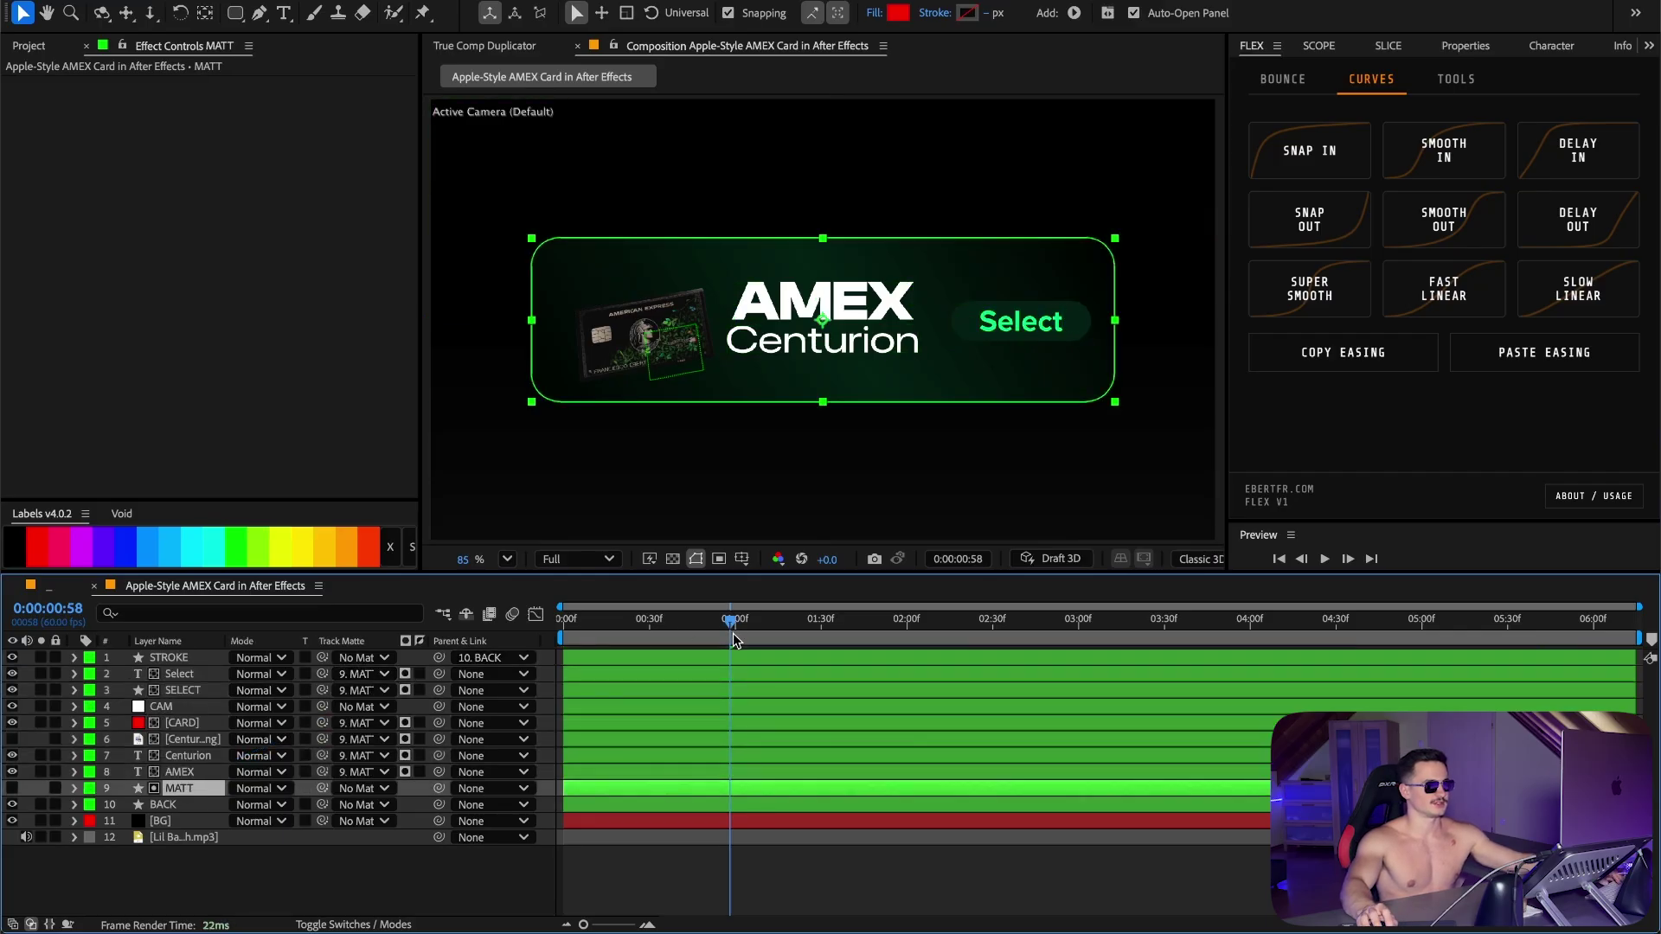
pyautogui.moveTo(734, 640); pyautogui.dragTo(662, 626)
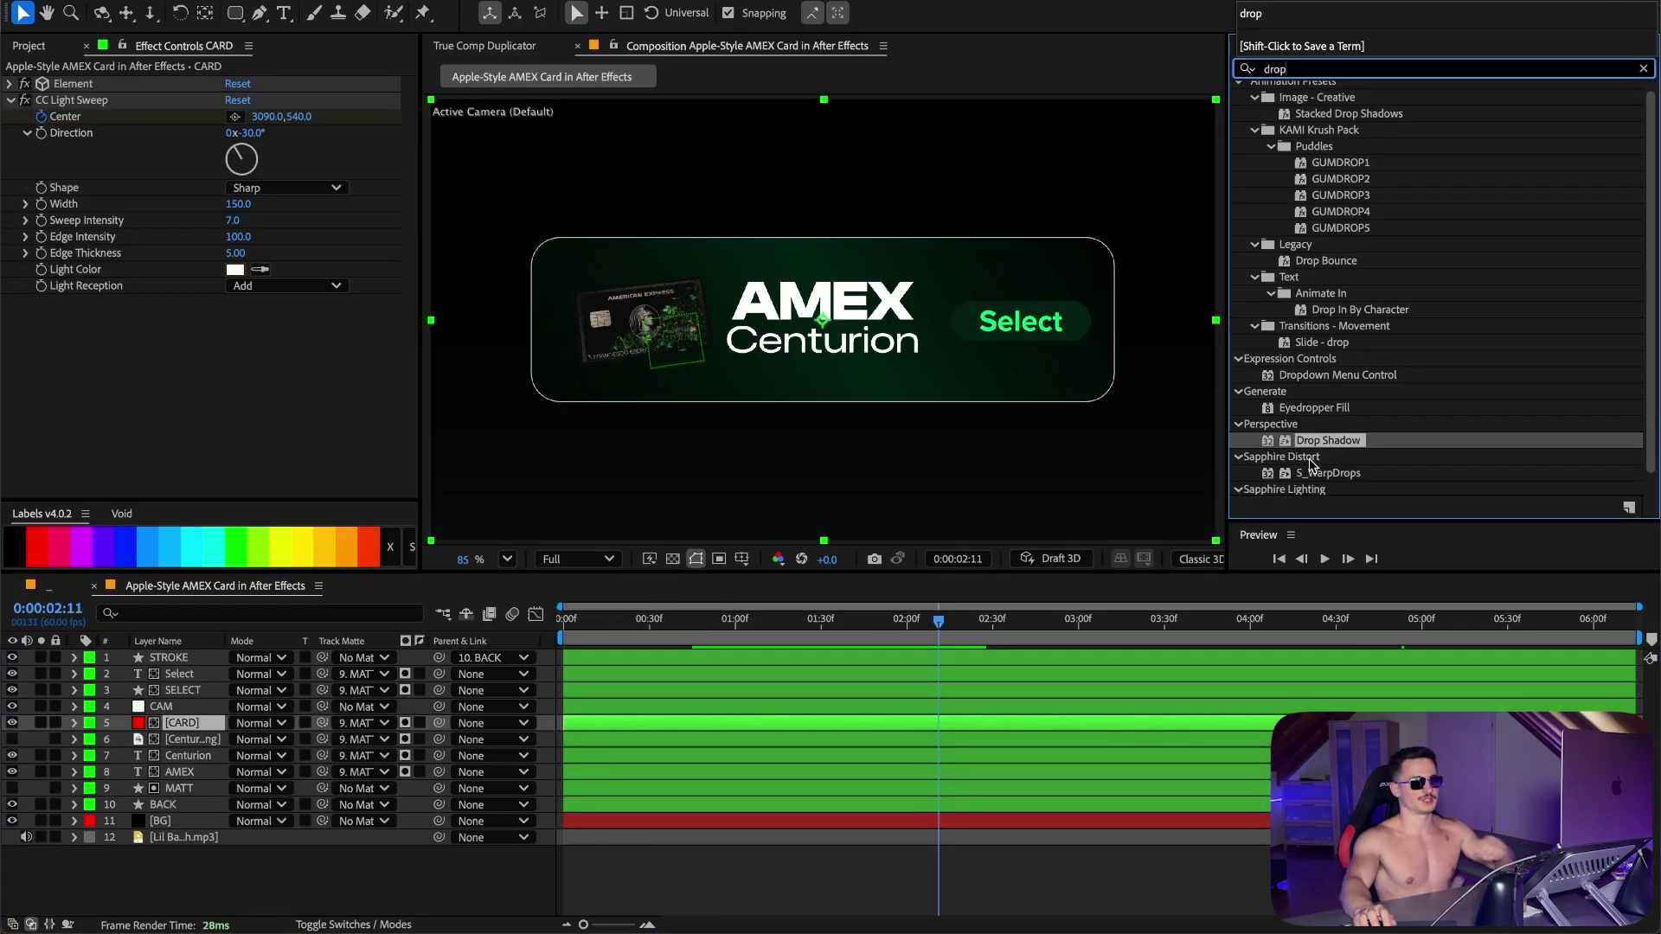
# Step: Add a Drop Shadow to the CARD layer with a Distance of 141 and a Softness of 100
pyautogui.doubleClick(1315, 441)
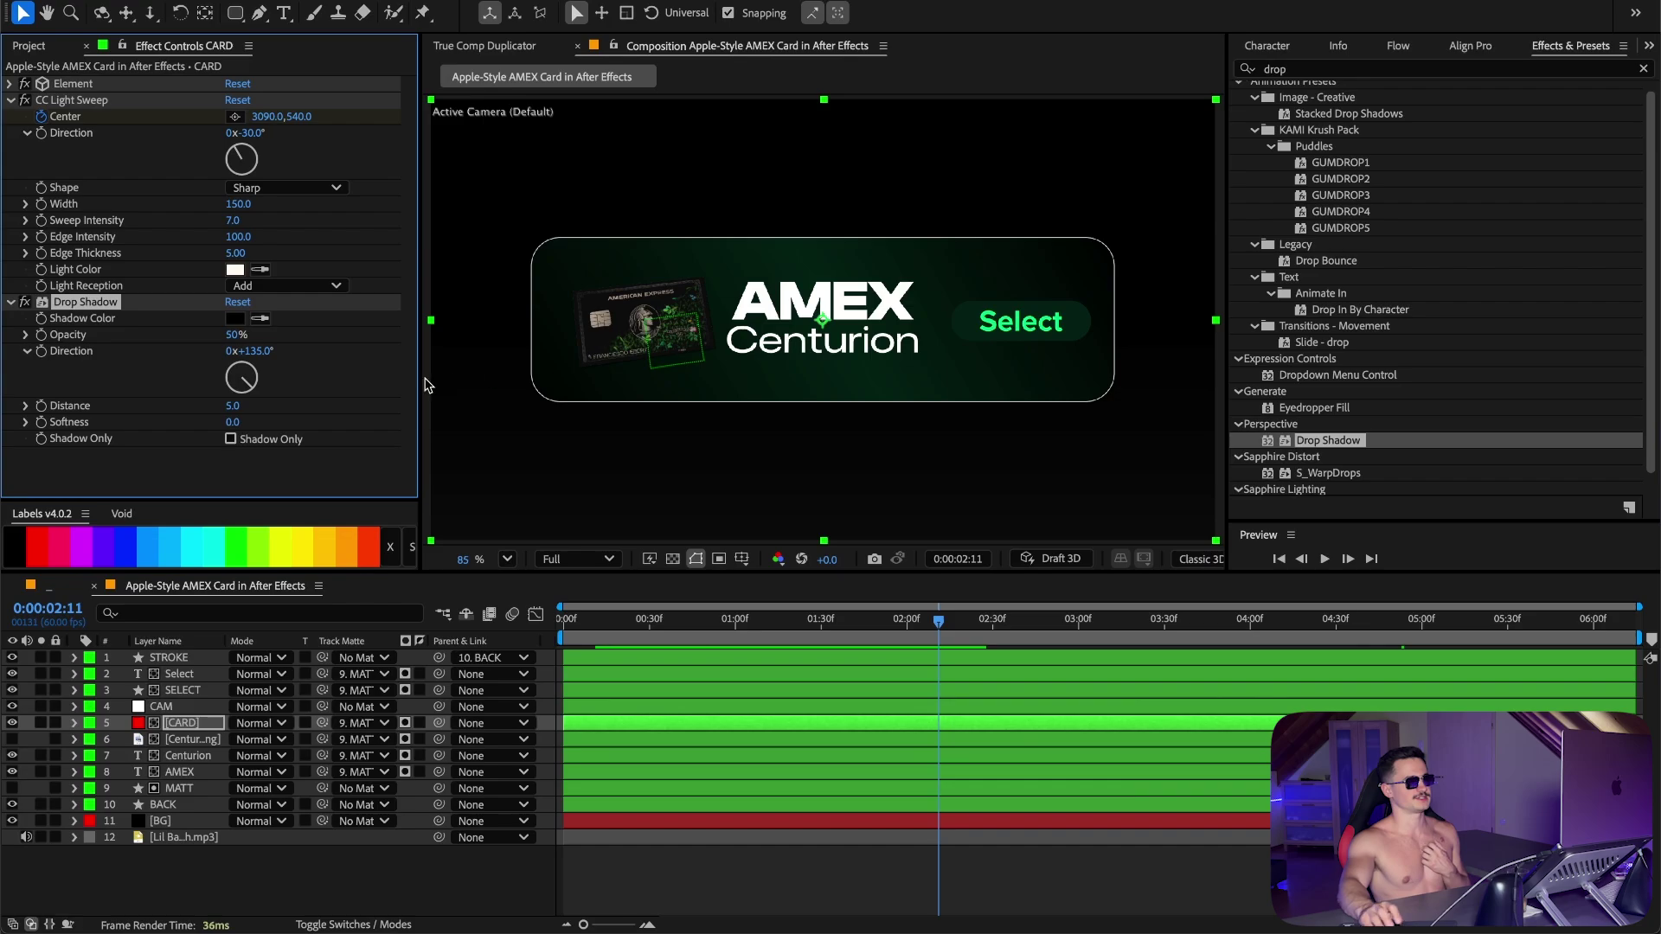
pyautogui.click(231, 406)
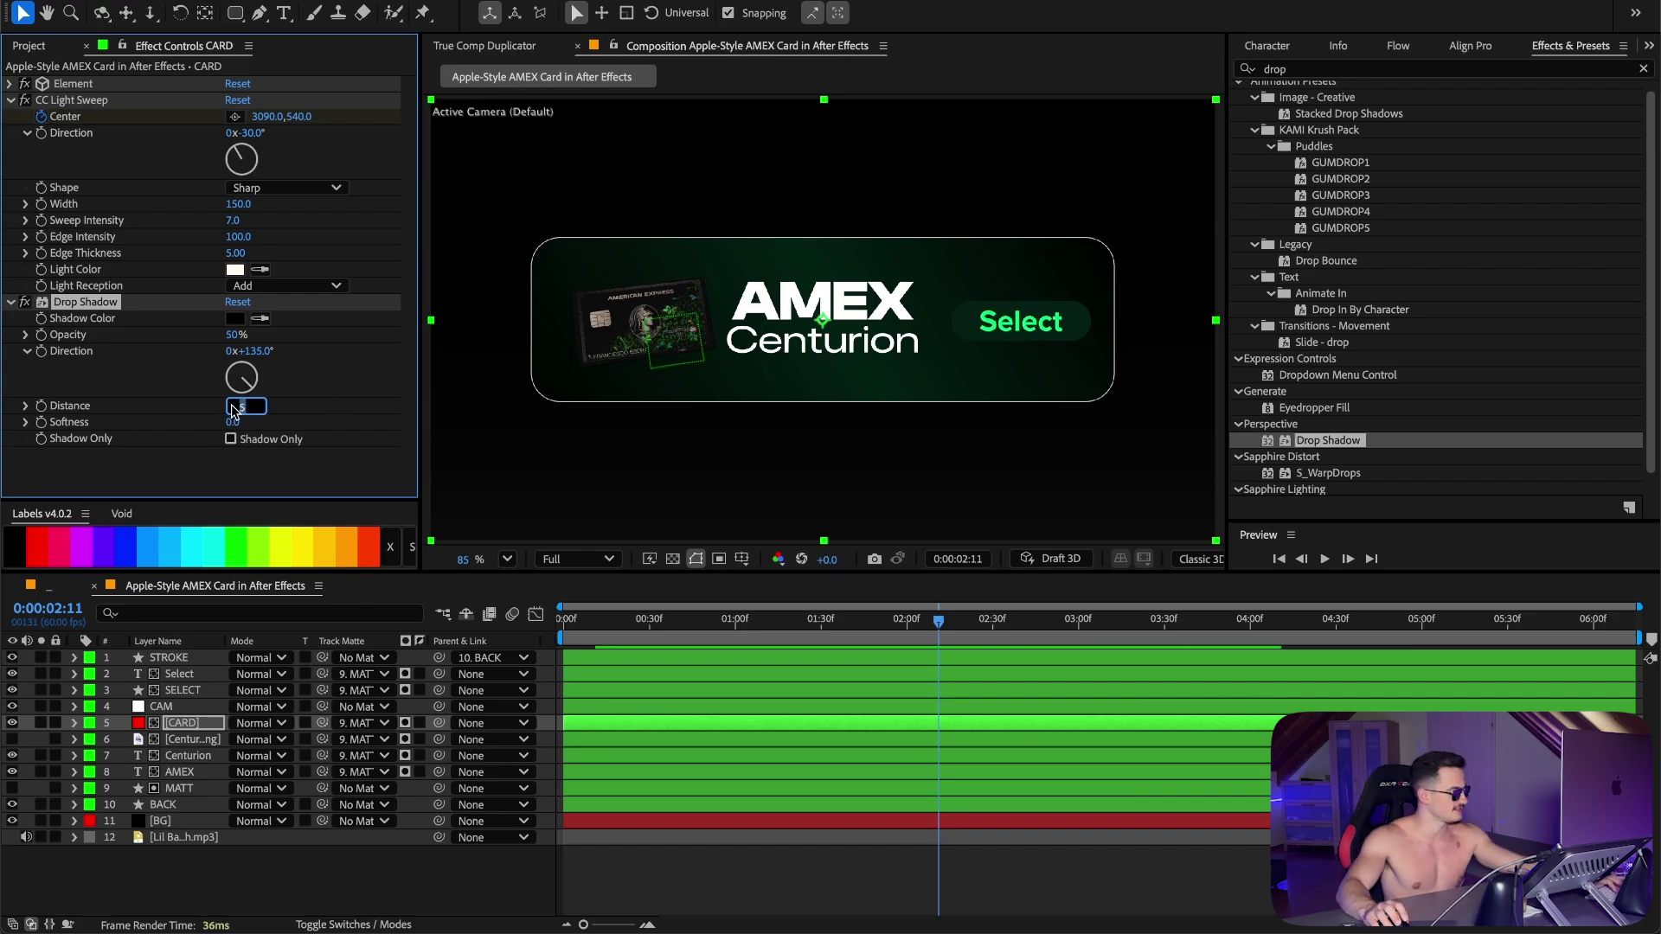
pyautogui.write('141')
pyautogui.press('Return')
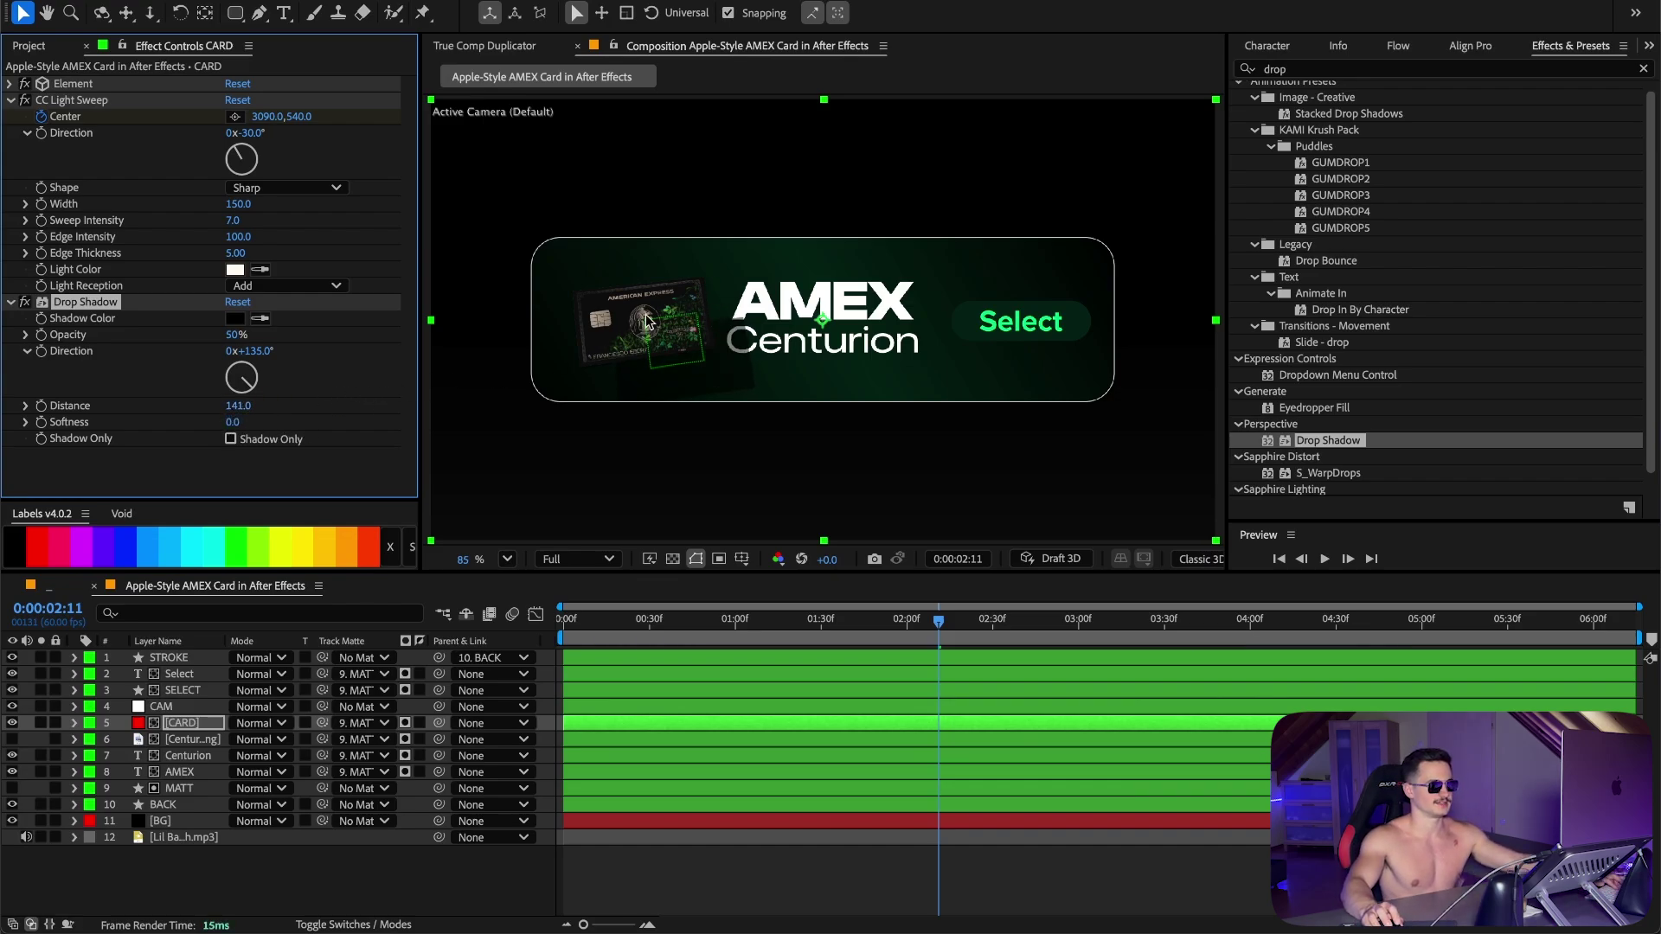
pyautogui.moveTo(646, 322); pyautogui.dragTo(229, 423)
pyautogui.click(232, 422)
pyautogui.write('100')
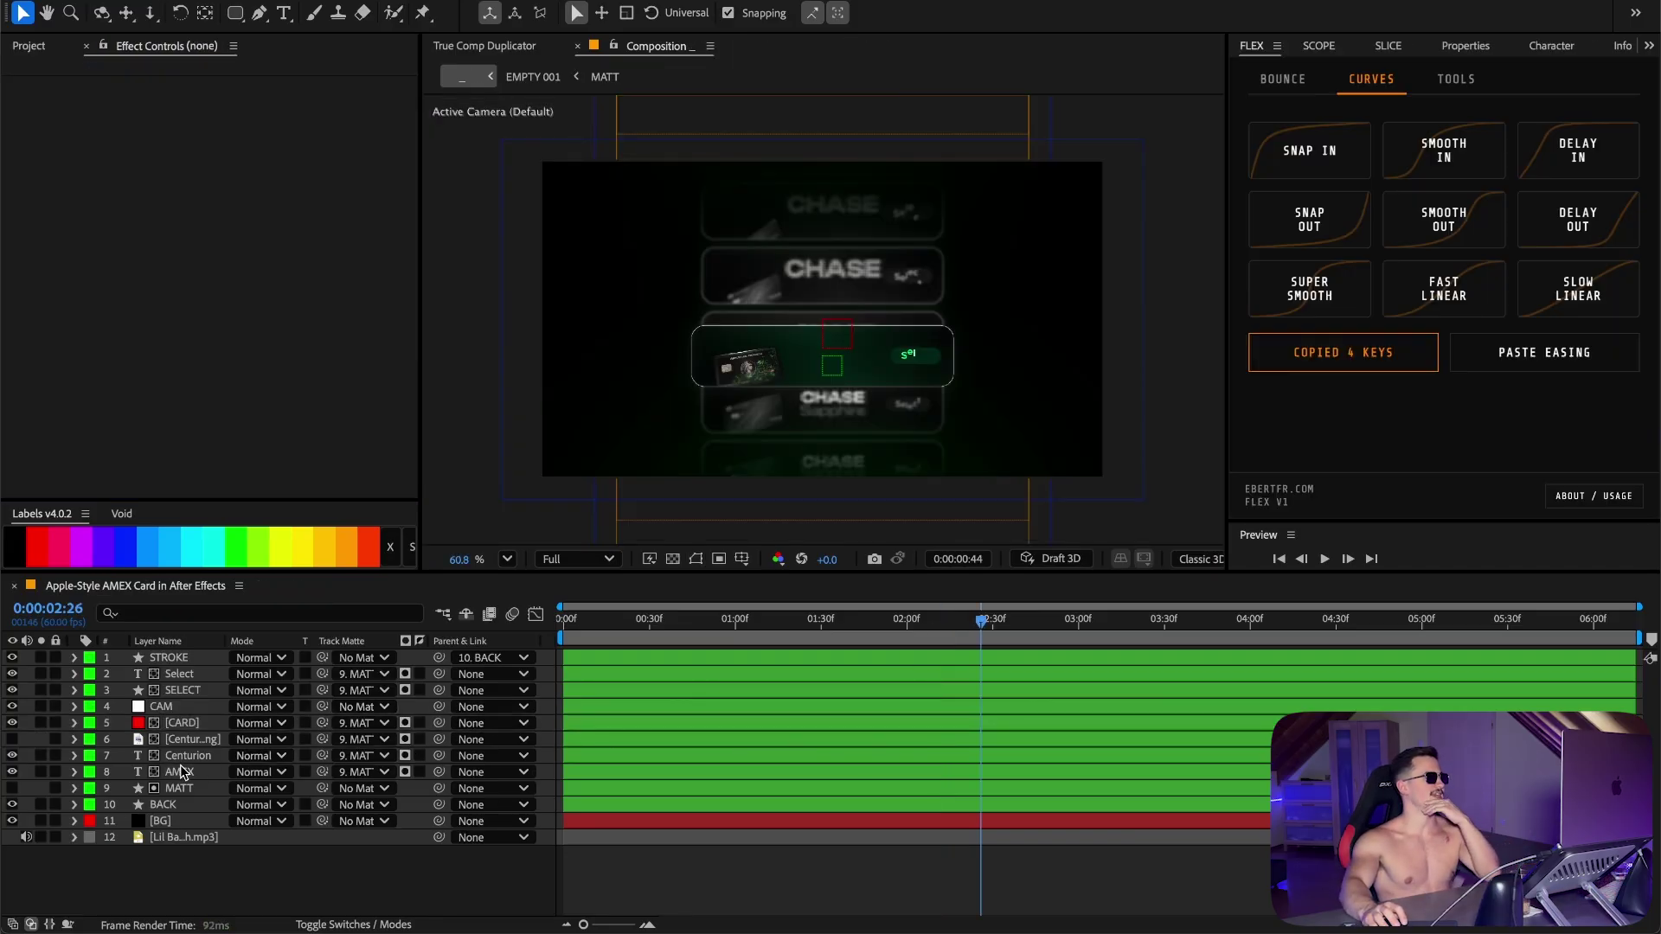
# Step: Delay the text layers so AMEX starts at about 0:00:00:36 and Centurion at about 0:00:01:09
pyautogui.click(181, 769)
pyautogui.moveTo(605, 769); pyautogui.dragTo(884, 756)
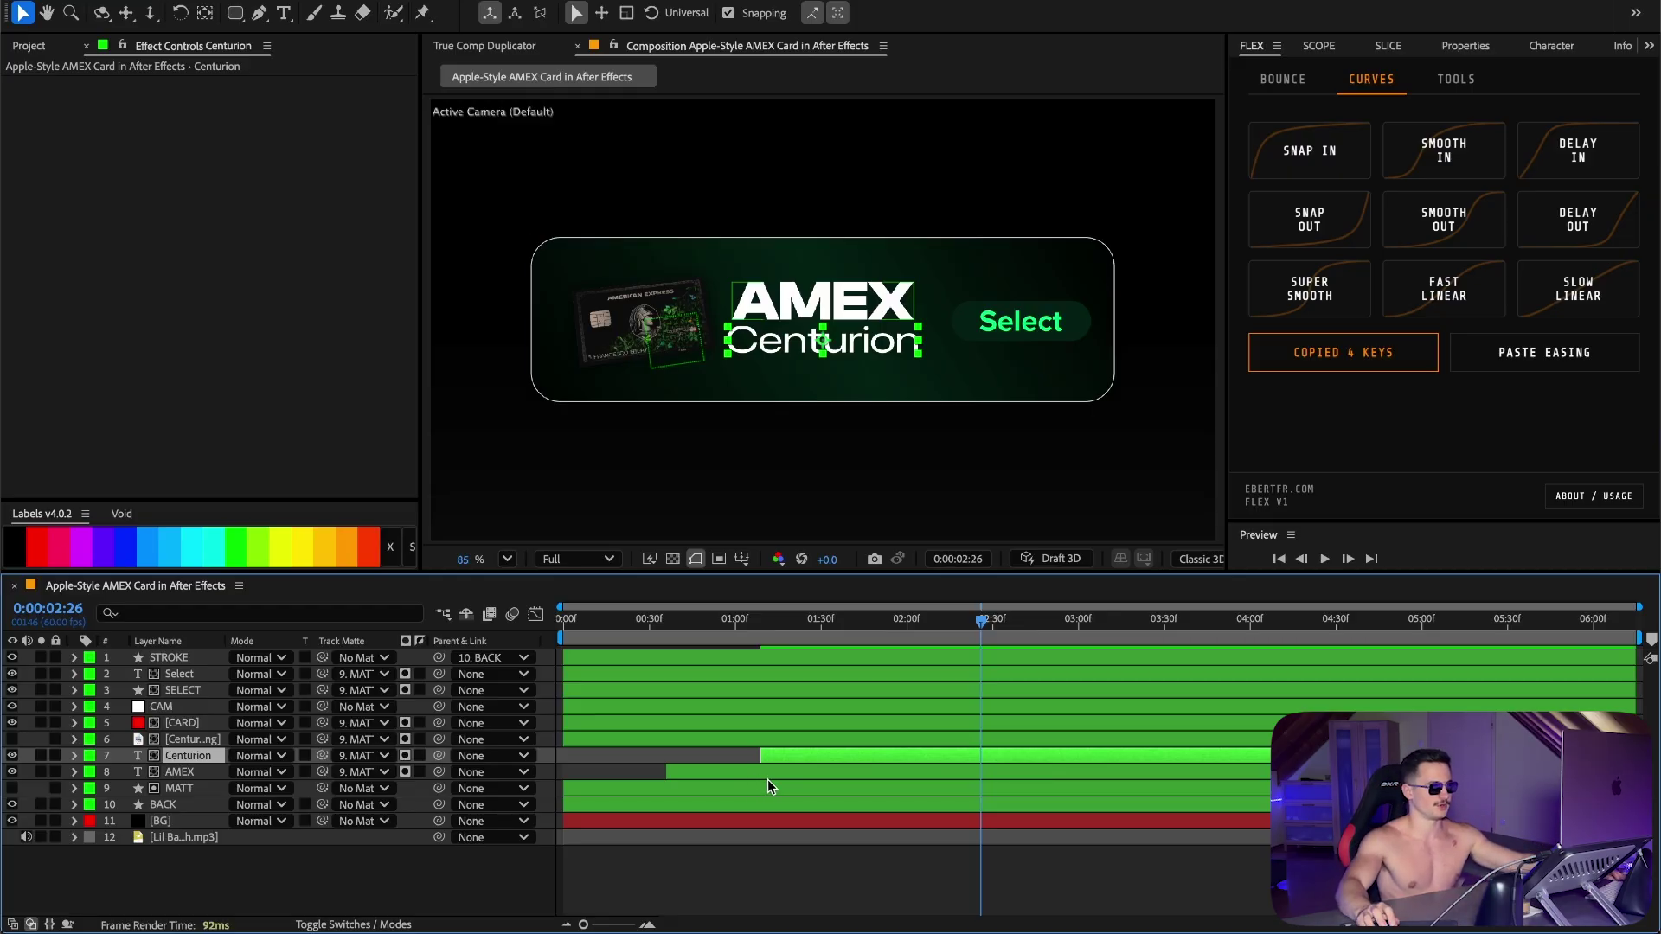
# Step: Keyframe the AMEX layer's Scale from its in point, growing to 137% within about five frames, and nudge the text slightly right
pyautogui.click(766, 778)
pyautogui.press('s')
pyautogui.press('i')
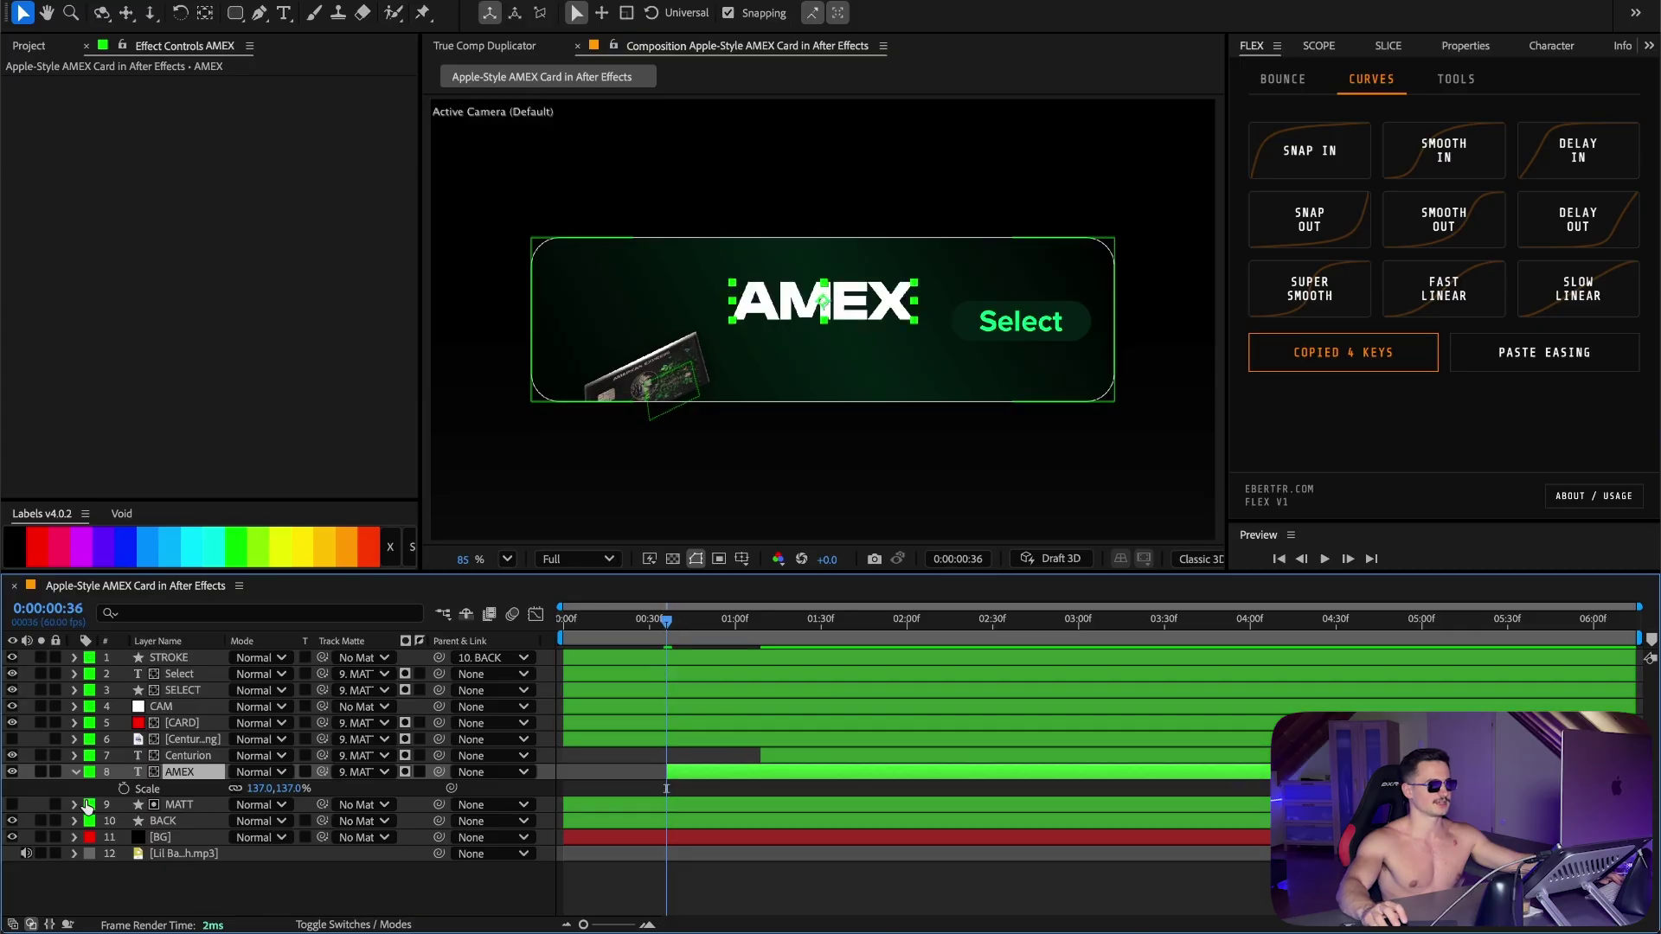
pyautogui.click(124, 788)
pyautogui.click(297, 787)
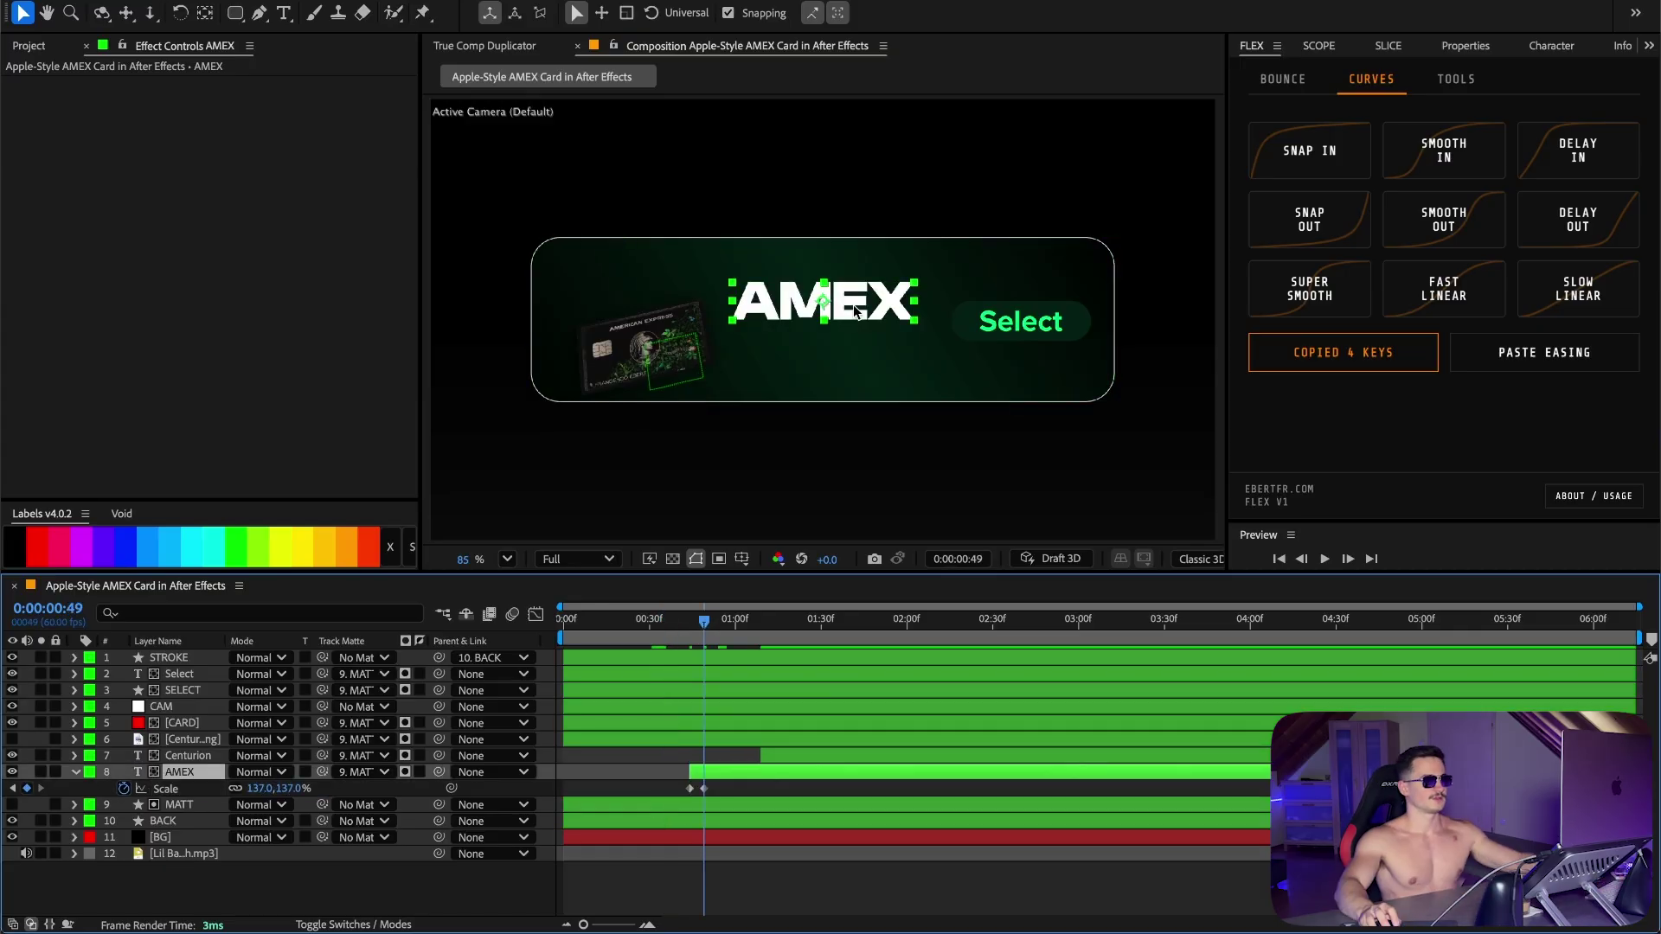
pyautogui.moveTo(853, 305); pyautogui.dragTo(865, 300)
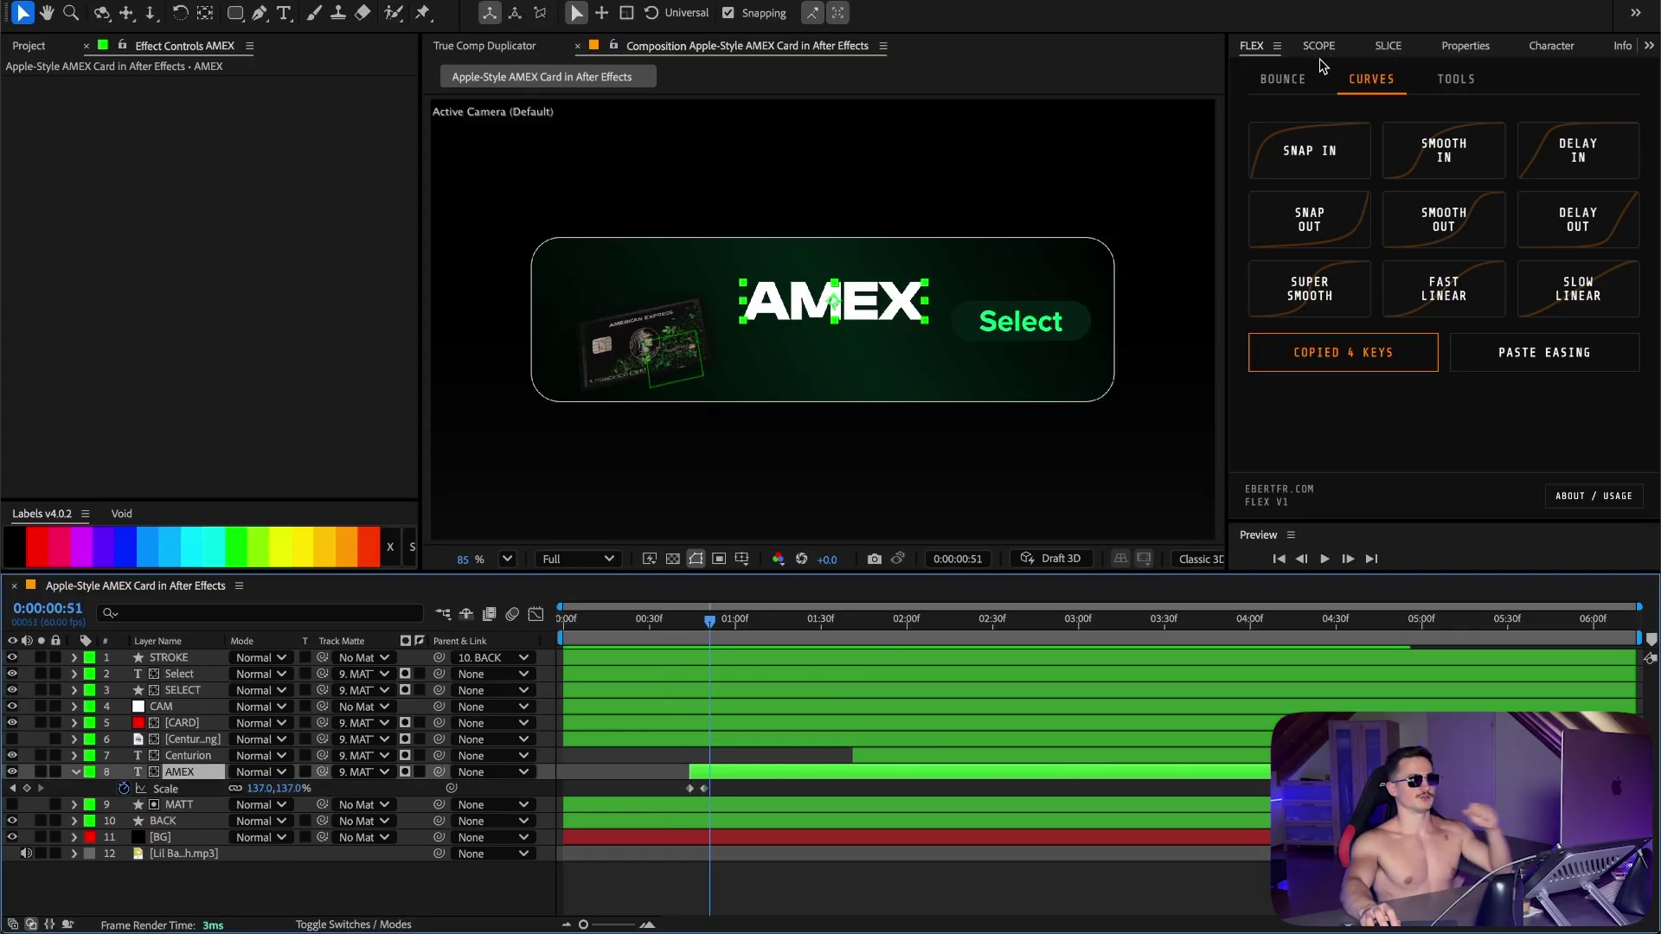
# Step: Apply the FLEX Bounce with frequency 2 and damping 4 to the AMEX layer's Scale and check its first frames
pyautogui.click(1294, 80)
pyautogui.click(1544, 348)
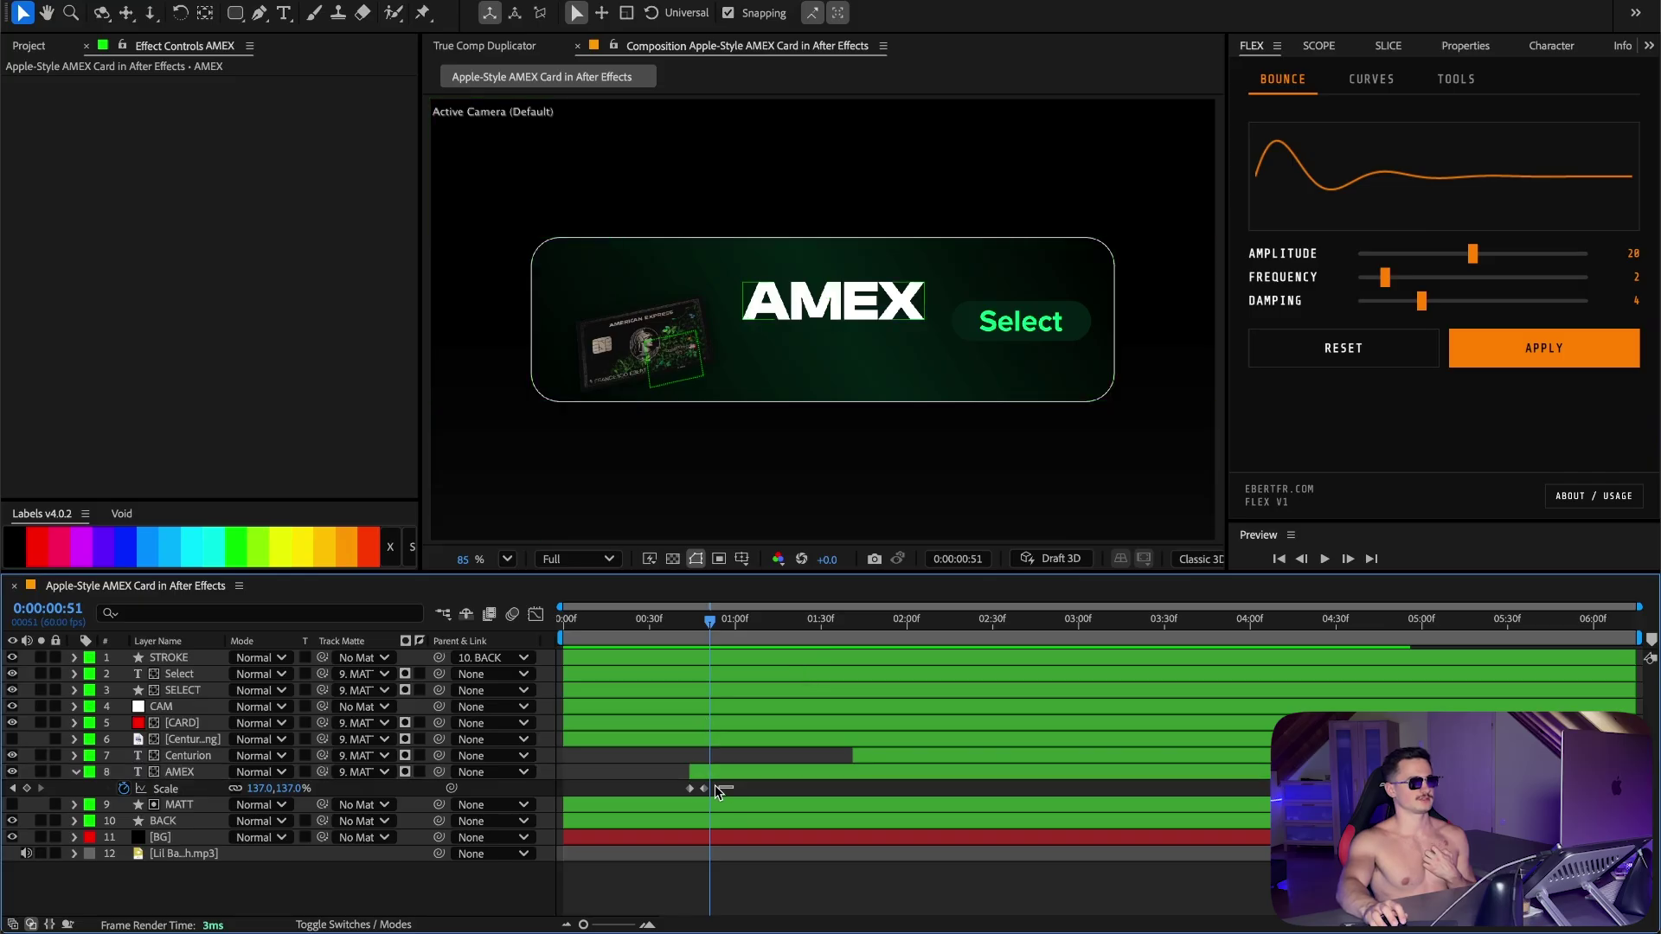
pyautogui.click(695, 622)
# Step: Keyframe the AMEX layer's Opacity from 0% at 0:00:00:47 to 100% at 0:00:00:52
pyautogui.click(724, 769)
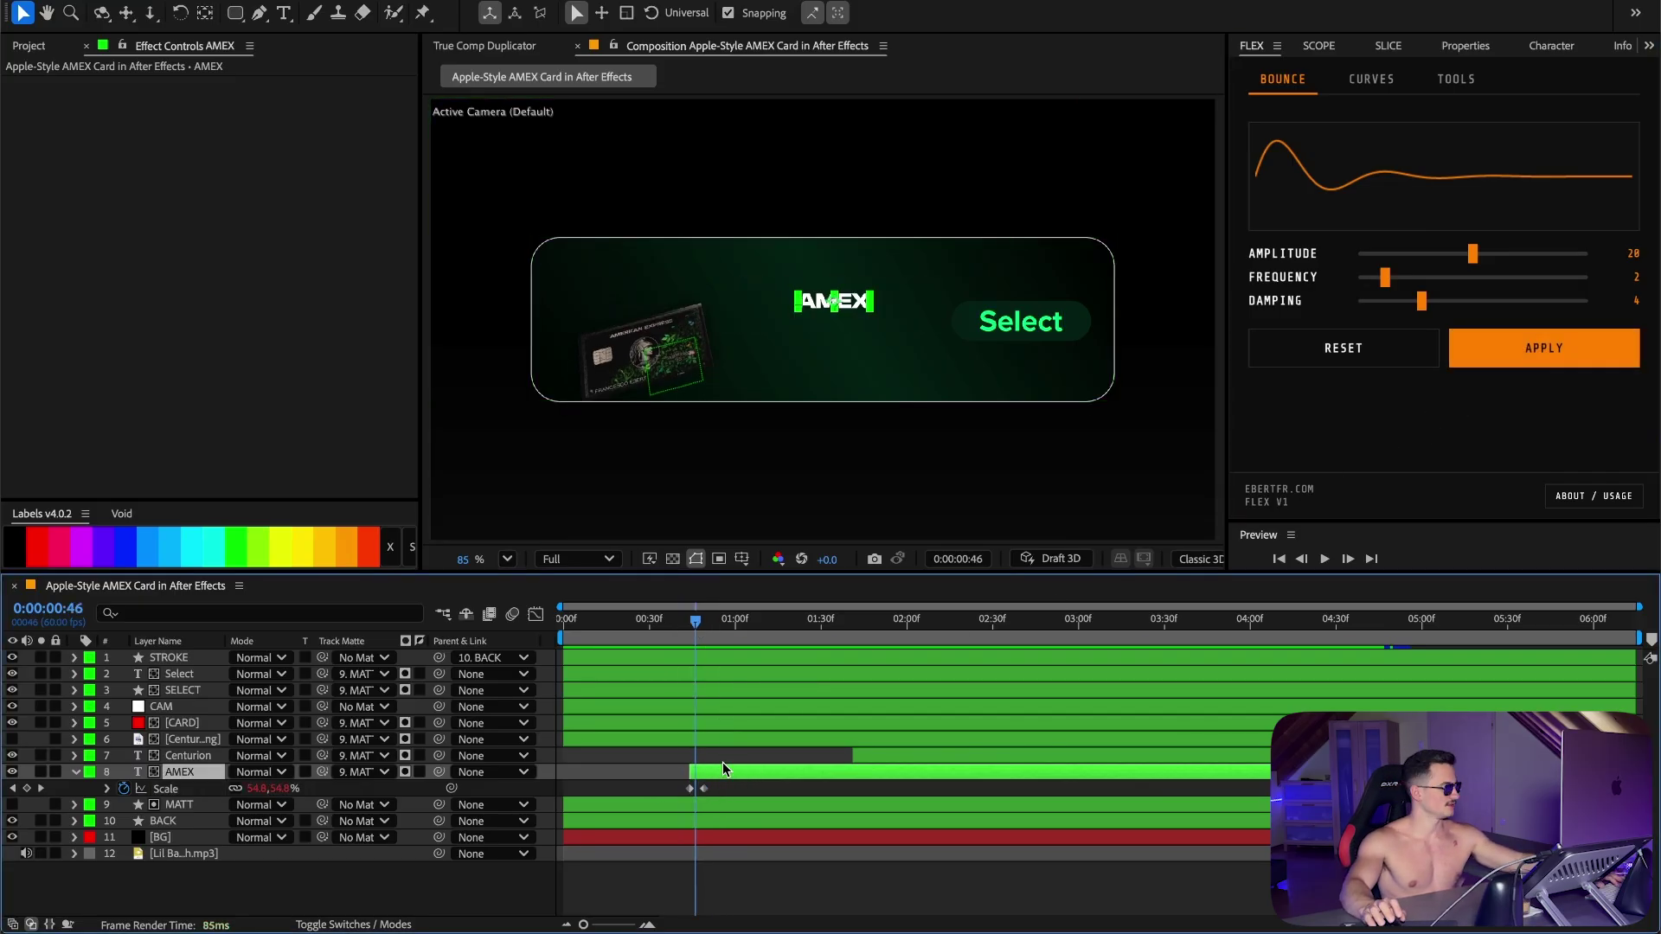
pyautogui.press('t')
pyautogui.press('pagedown')
pyautogui.hotkey('alt', 't')
pyautogui.click(242, 789)
pyautogui.write('0')
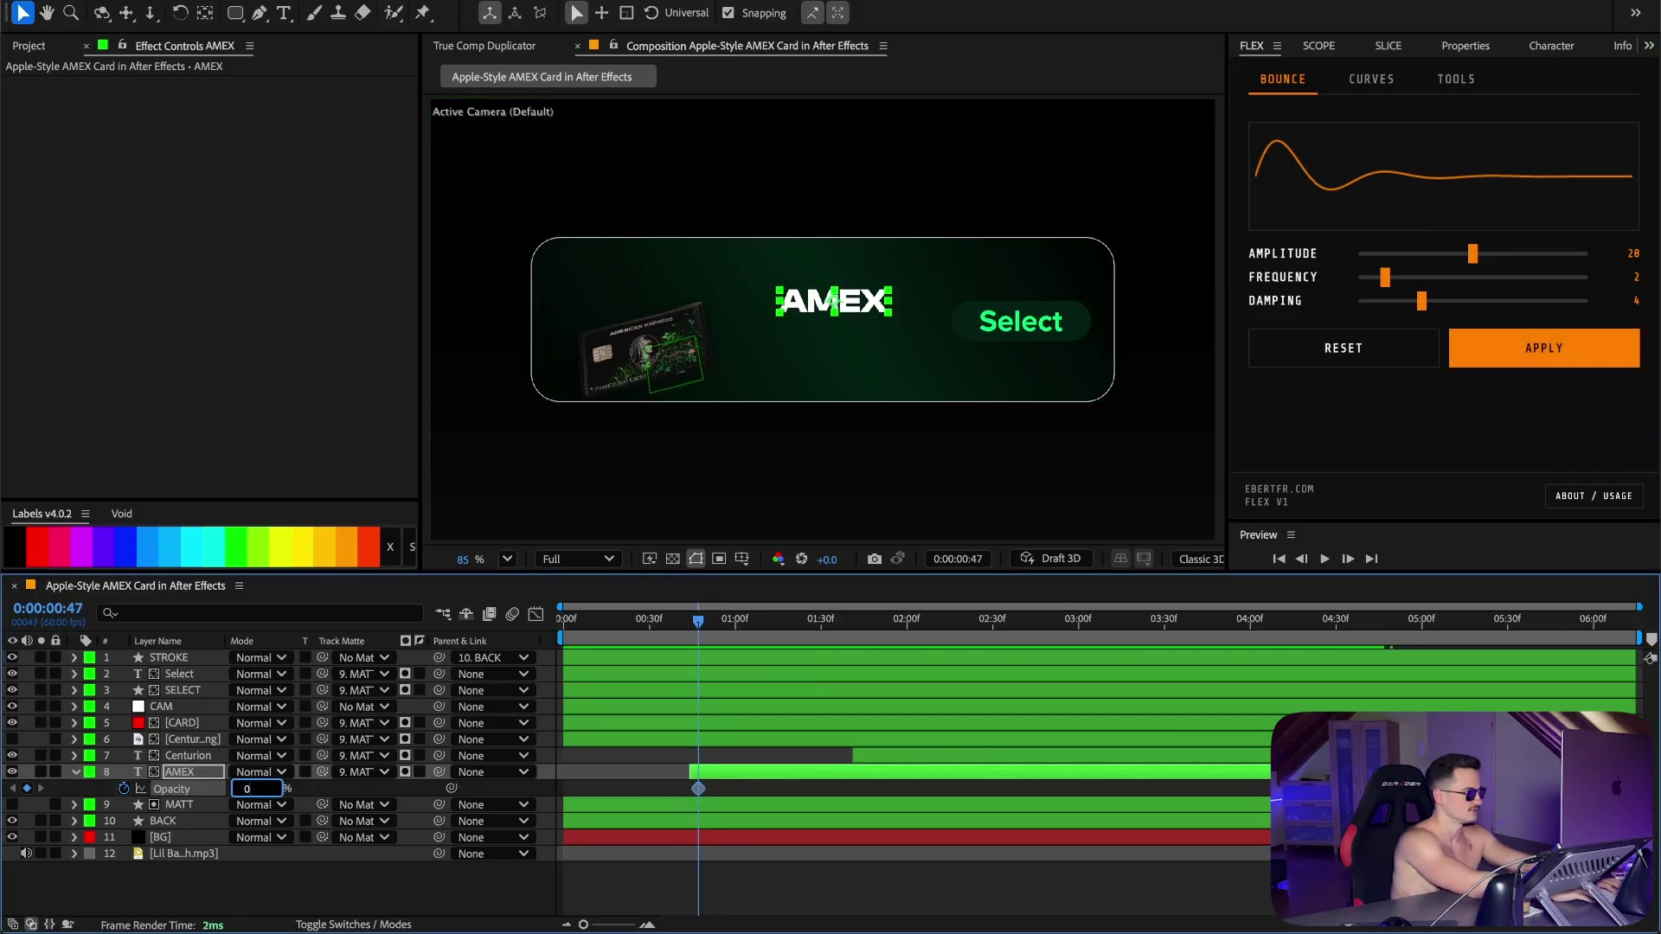
pyautogui.press('Return')
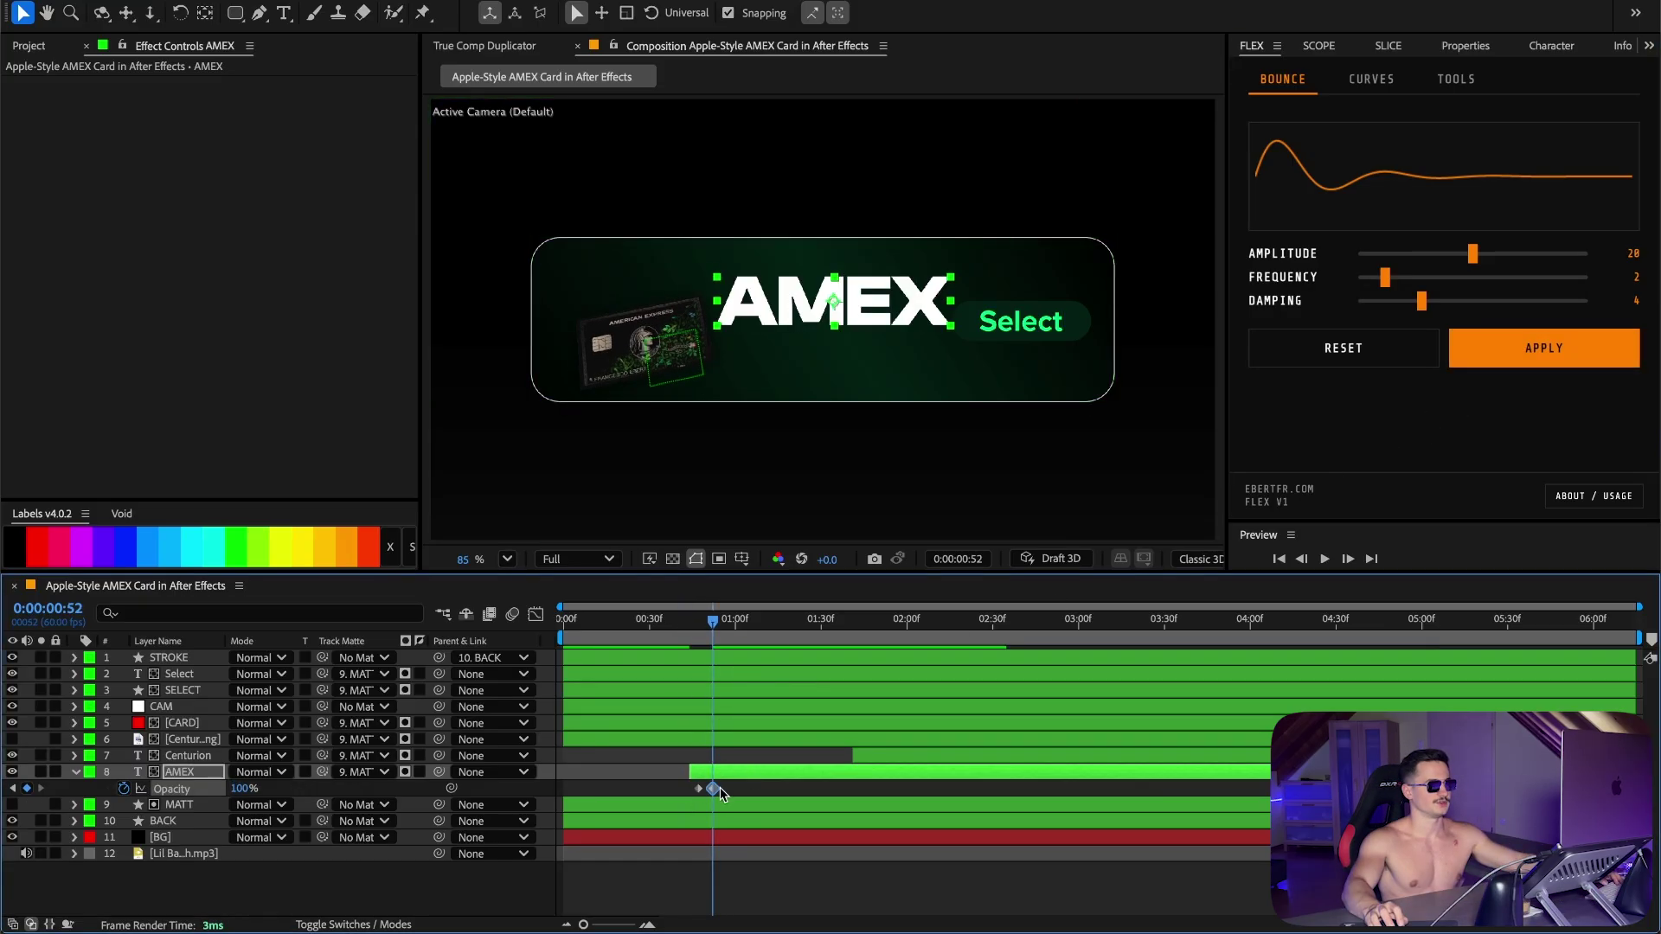
# Step: Give the AMEX layer a Fill effect coloured 00FF7F and keyframe its Color at 0:00:00:52
pyautogui.click(730, 774)
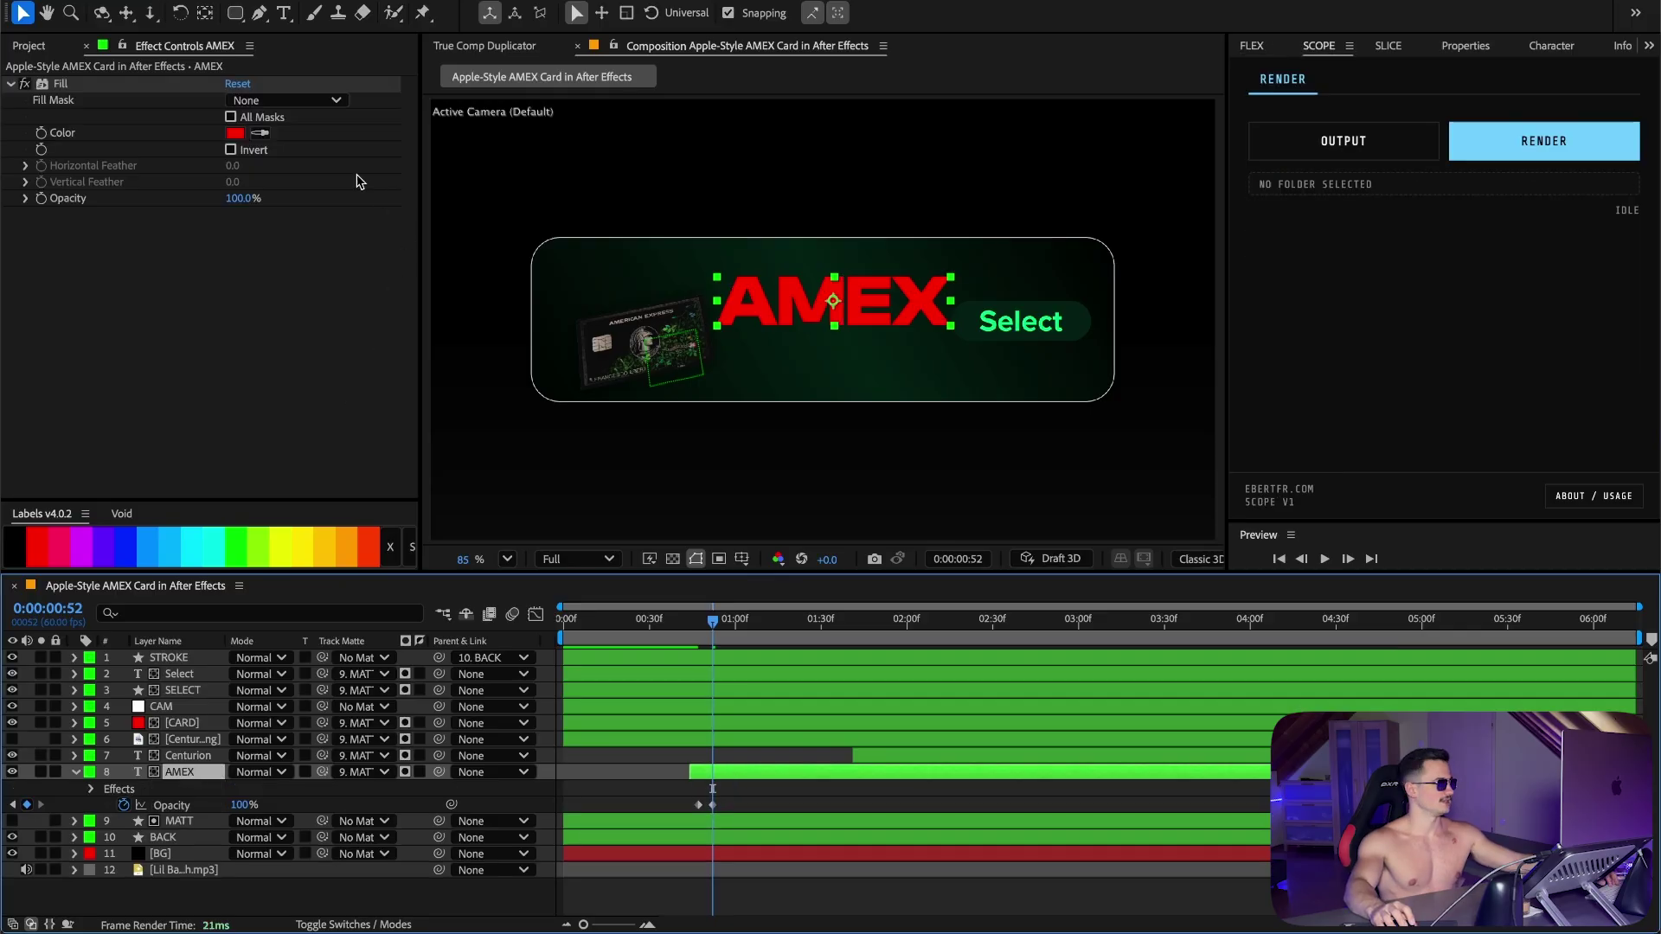
pyautogui.click(236, 134)
pyautogui.click(235, 133)
pyautogui.write('00FF7F')
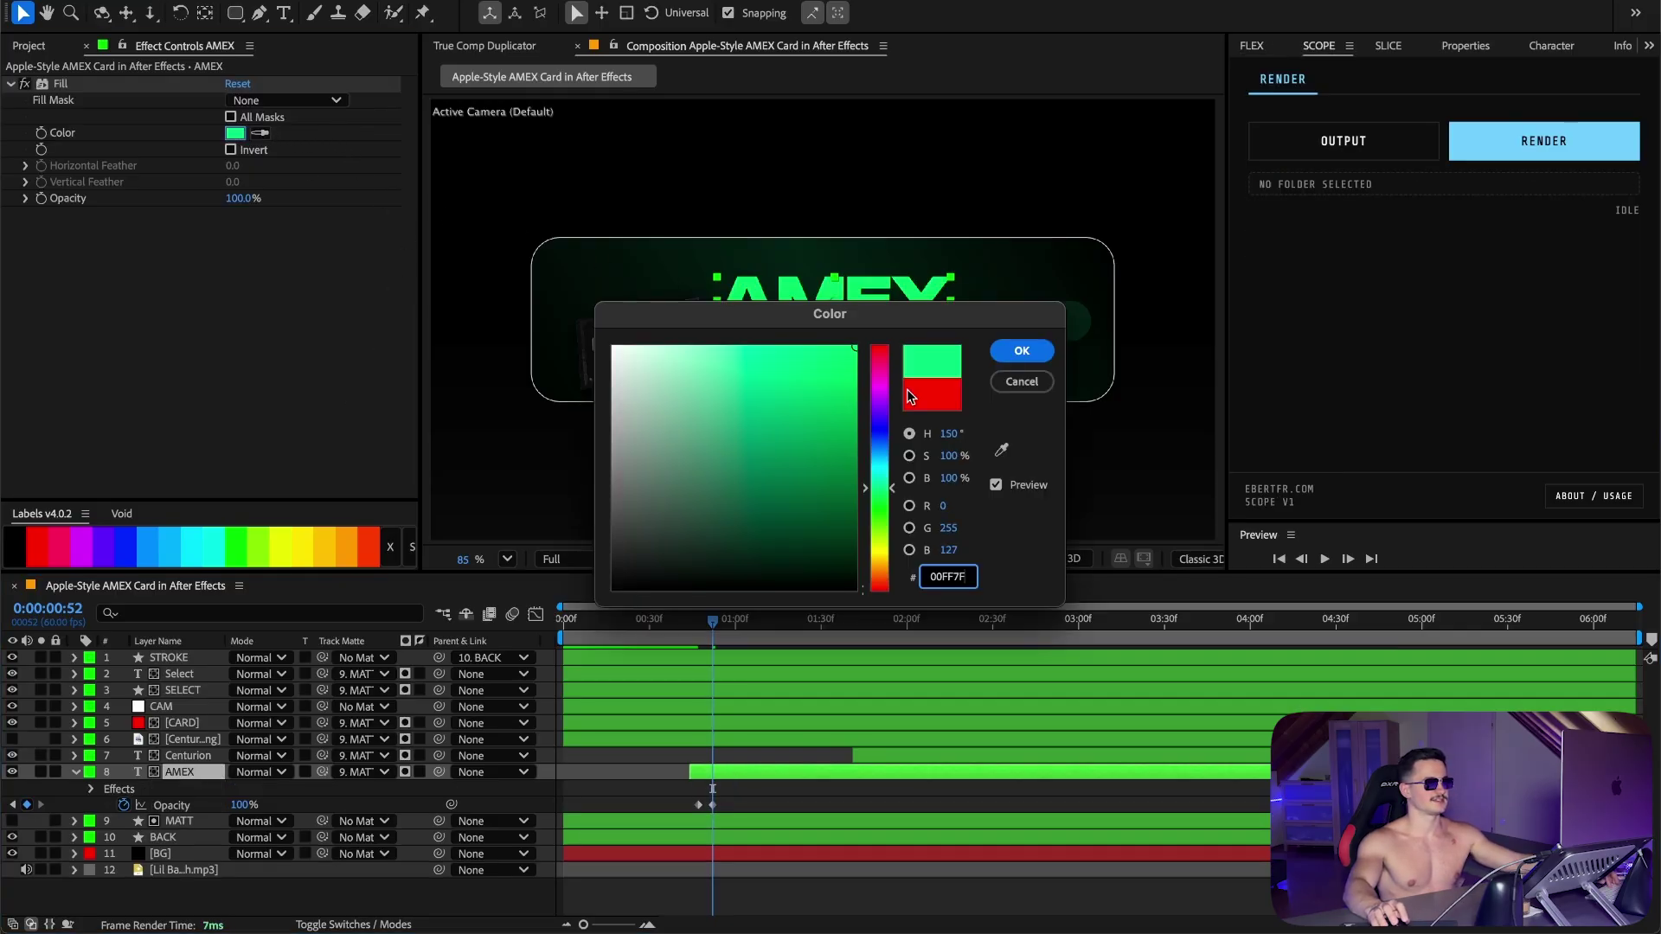
pyautogui.click(1022, 350)
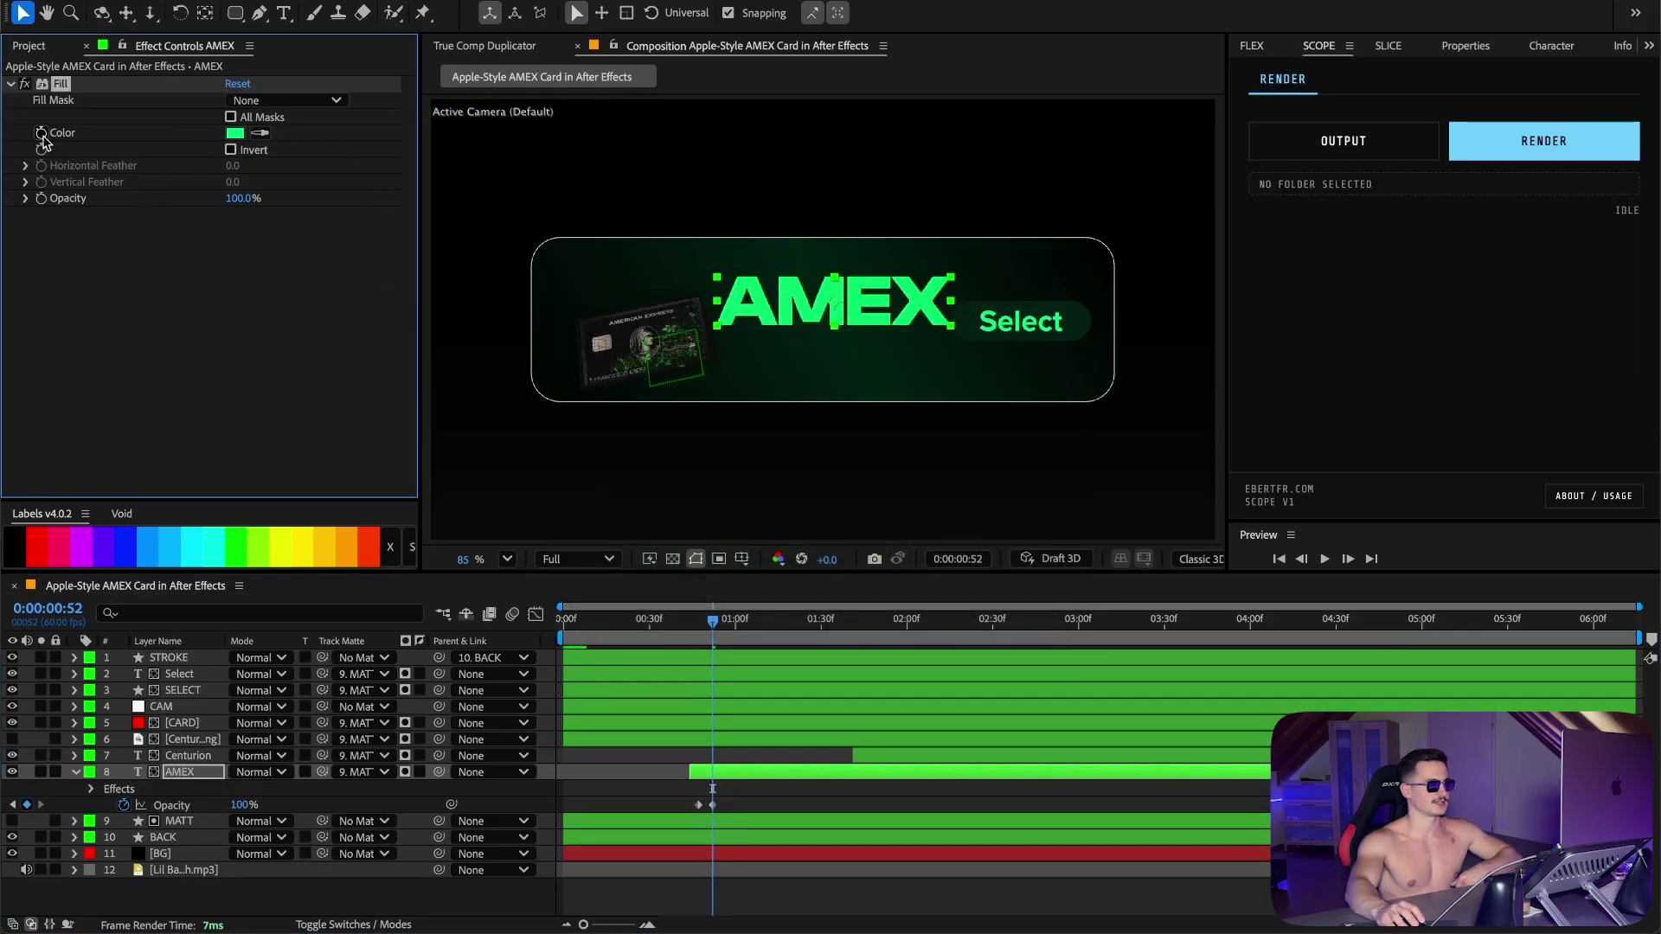
pyautogui.click(41, 134)
# Step: At 0:00:01:06, keyframe the AMEX layer's Fill Color as white, FFFFFF
pyautogui.click(240, 805)
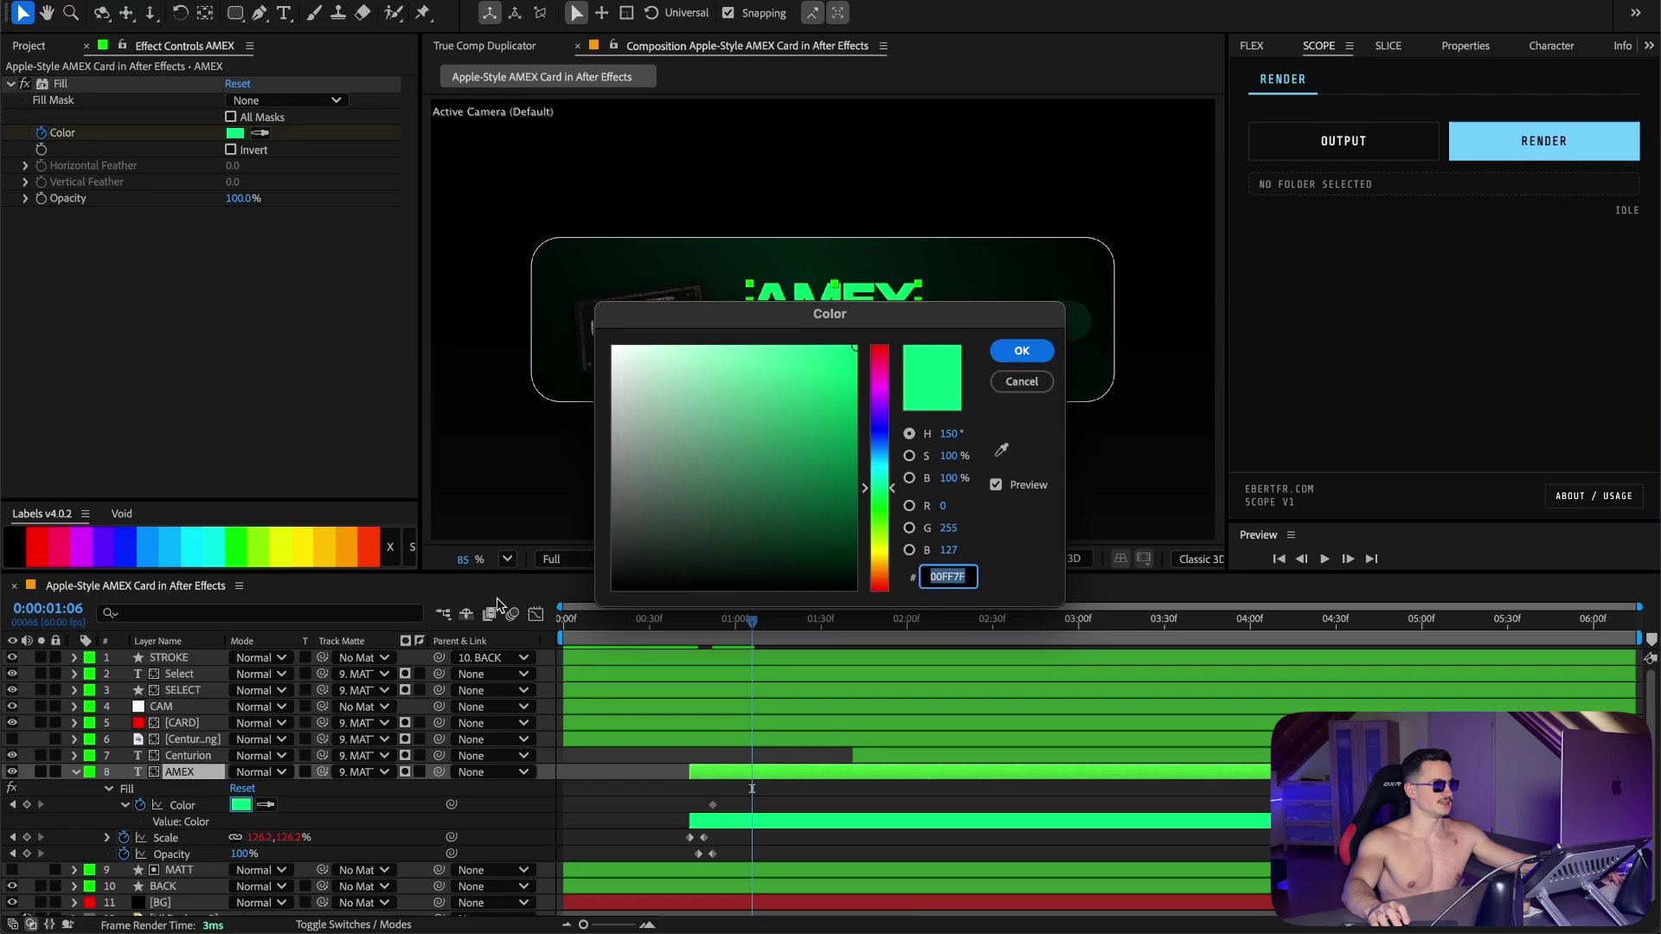
pyautogui.moveTo(649, 480); pyautogui.dragTo(608, 215)
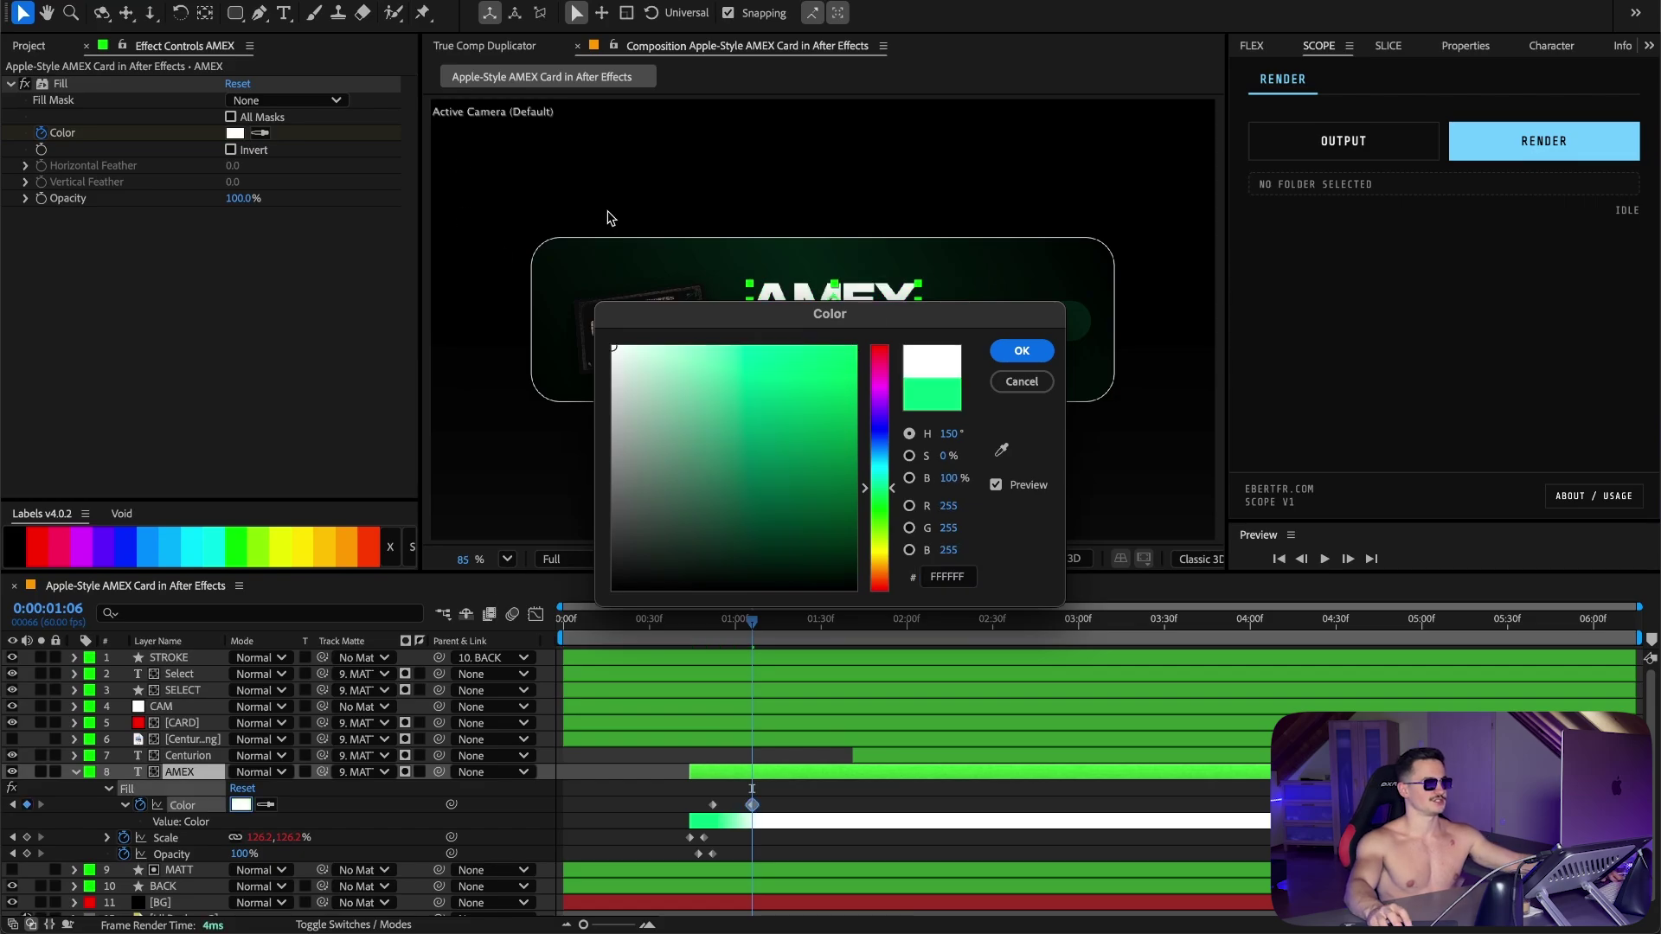
pyautogui.click(1021, 350)
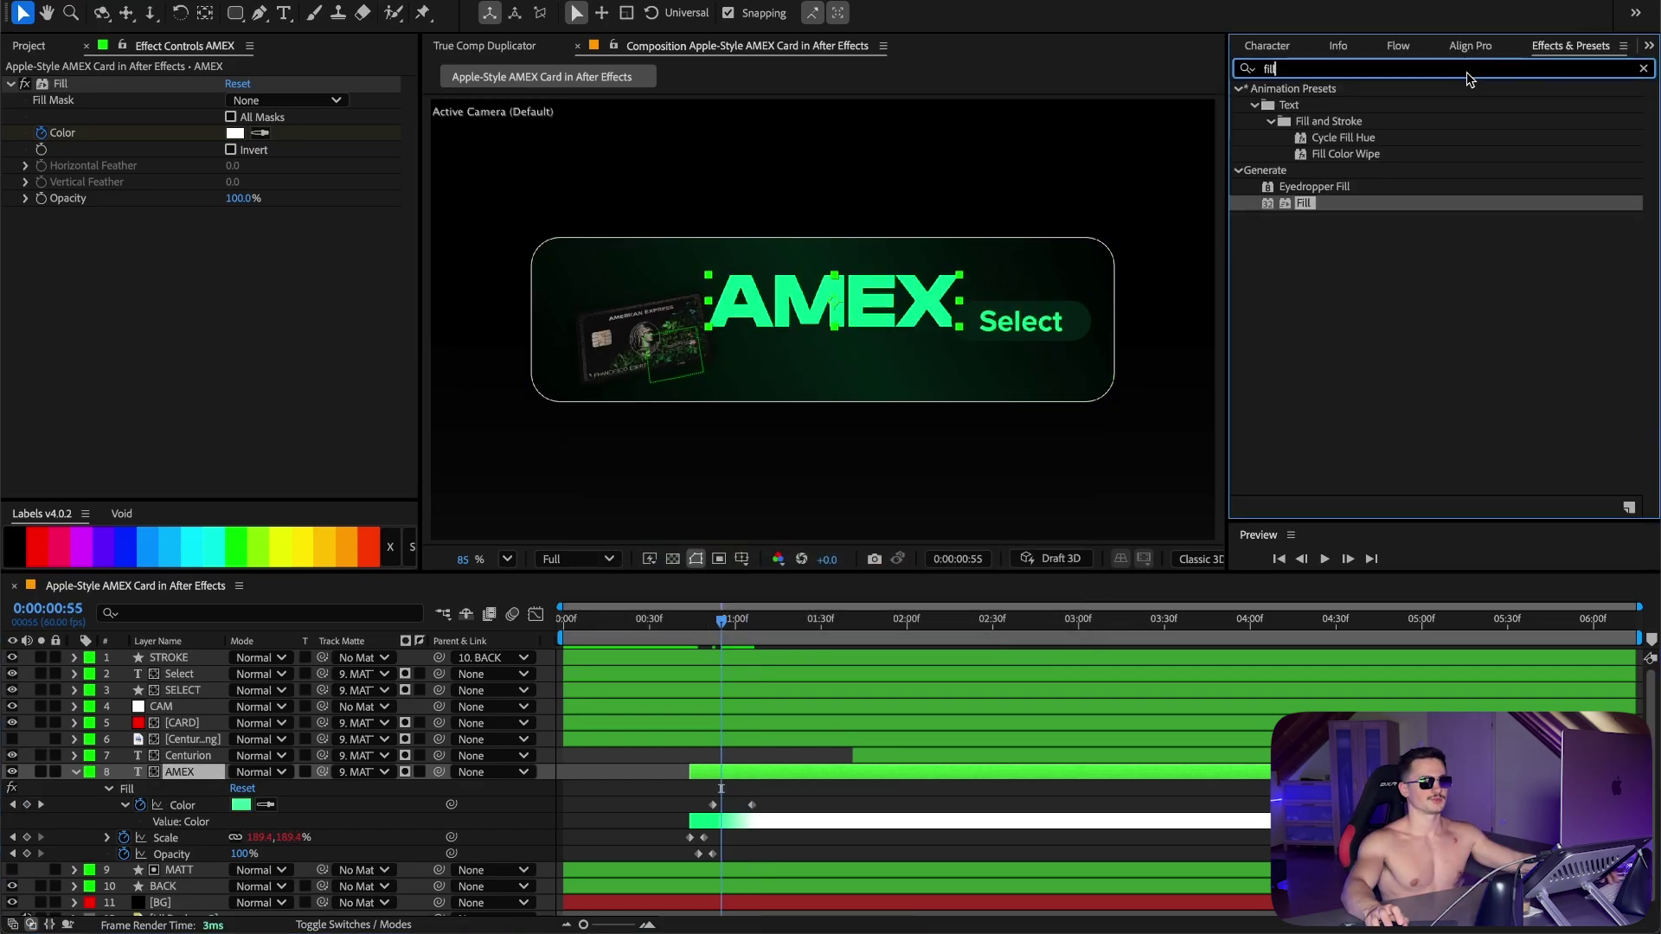
# Step: Add Fast Box Blur to the AMEX layer and keyframe its Blur Radius from 3 at 0:00:00:55 to 0 at 0:00:01:00
pyautogui.hotkey('ctrl', 'a')
pyautogui.write('fast')
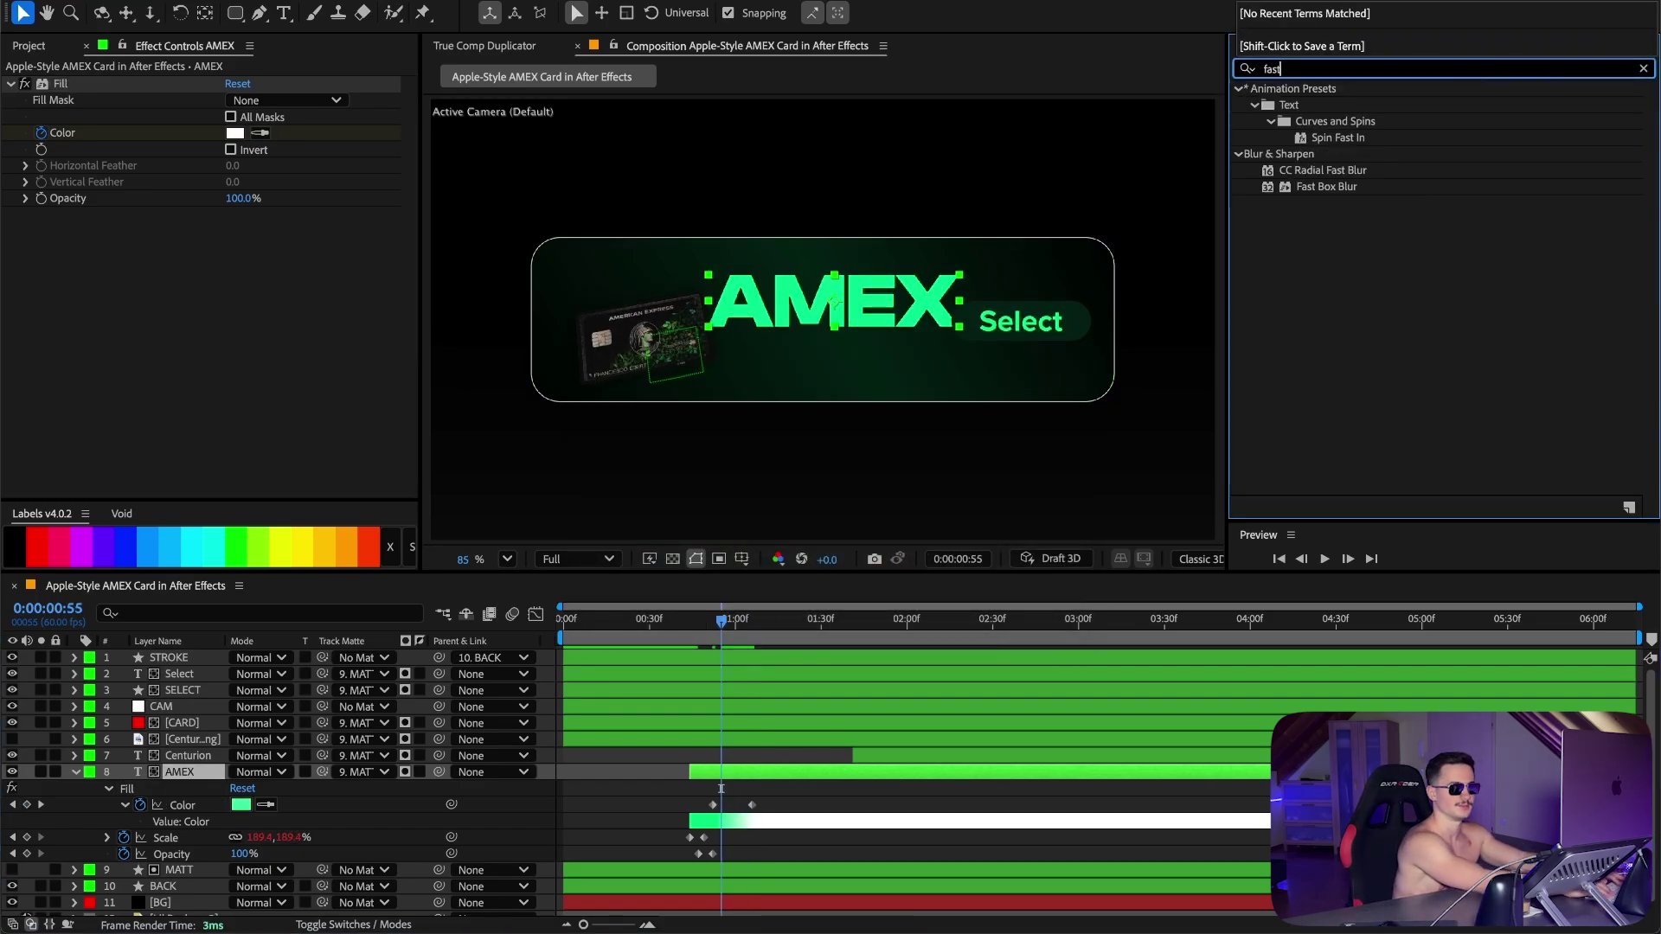
pyautogui.moveTo(1327, 187); pyautogui.dragTo(39, 232)
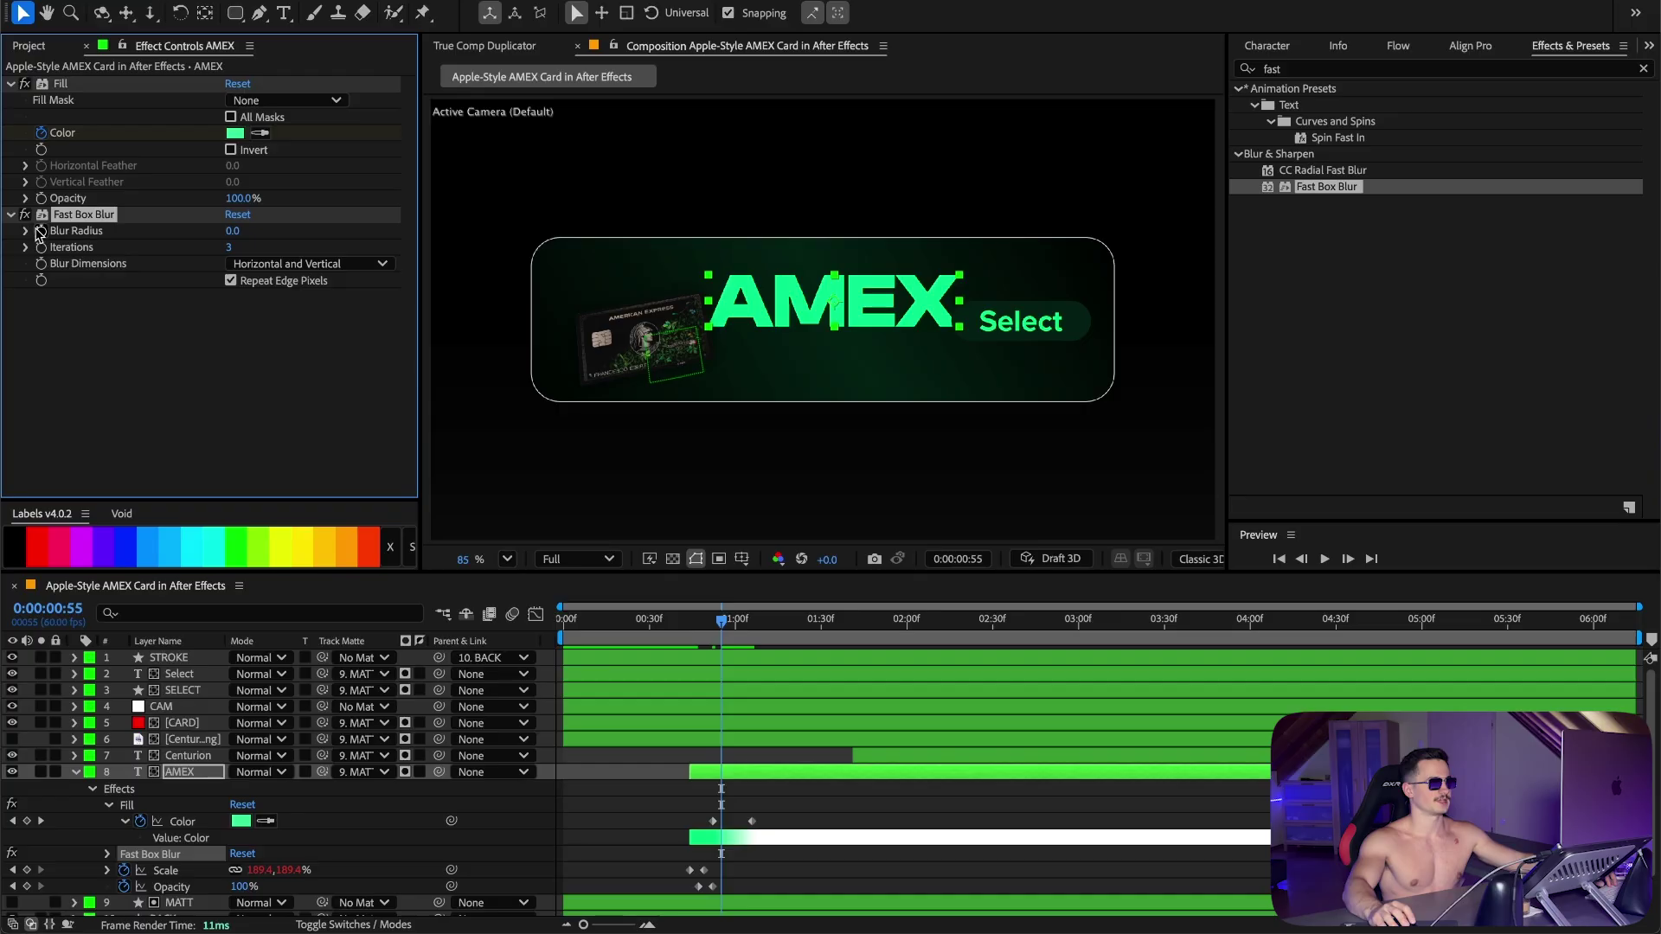
pyautogui.click(237, 231)
pyautogui.write('3')
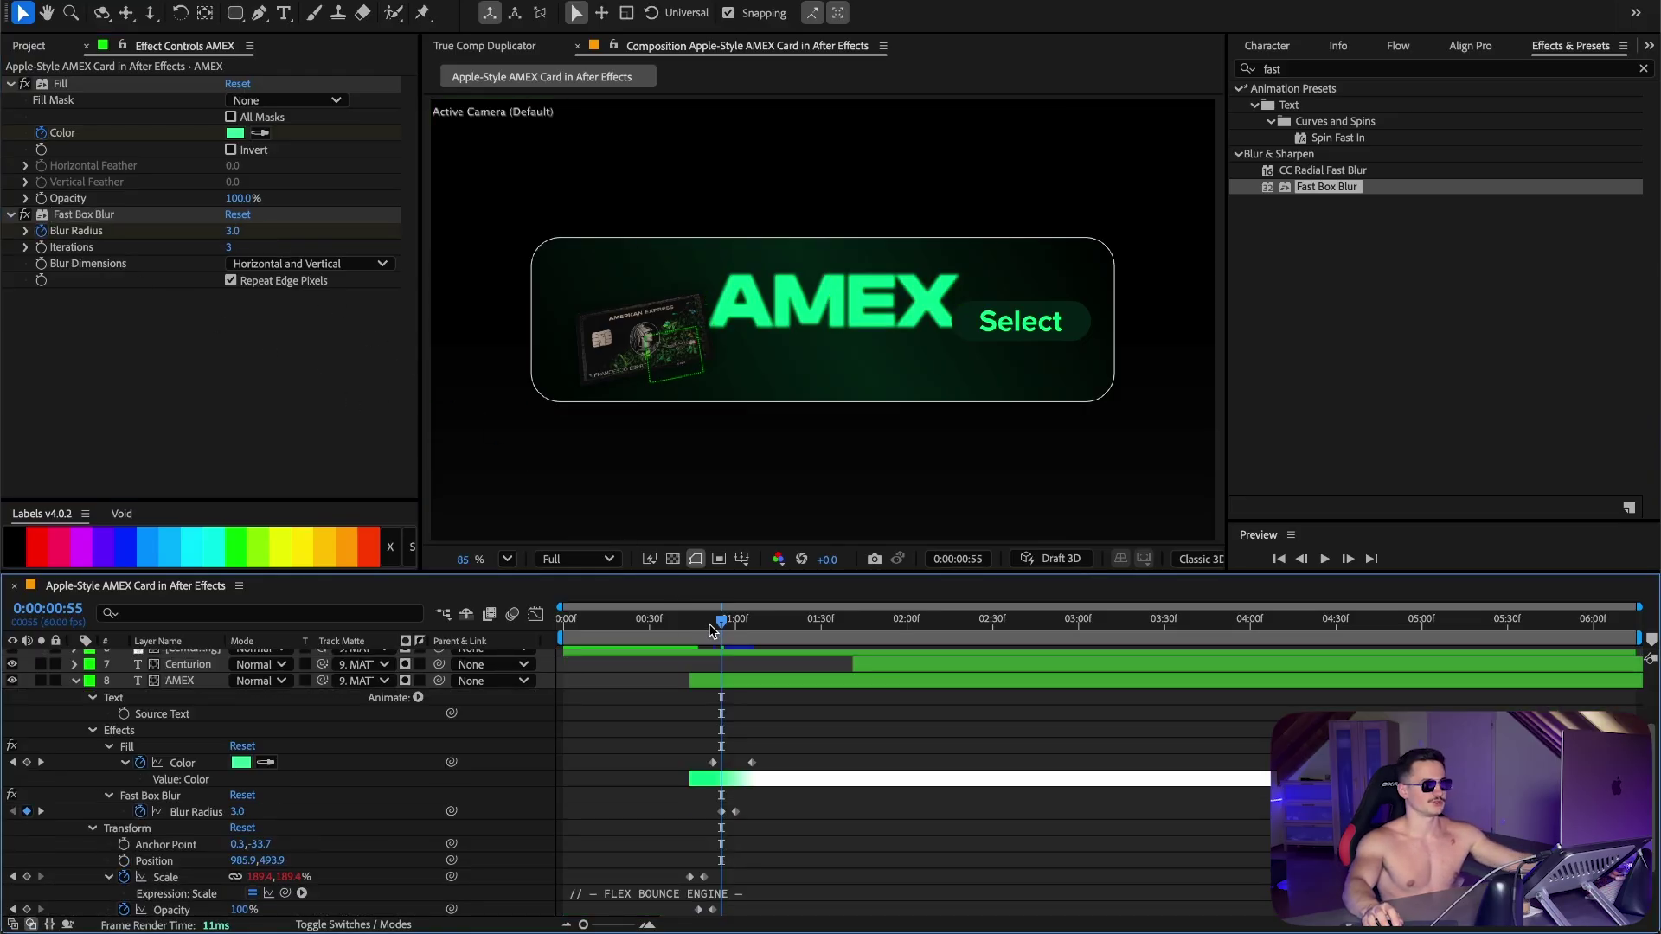
# Step: Move the Centurion layer's start to about 0:00:01:02 and check the AMEX text's entrance around it
pyautogui.moveTo(718, 627); pyautogui.dragTo(683, 626)
pyautogui.scroll(3, 945, 736)
pyautogui.moveTo(945, 736); pyautogui.dragTo(816, 740)
pyautogui.click(742, 632)
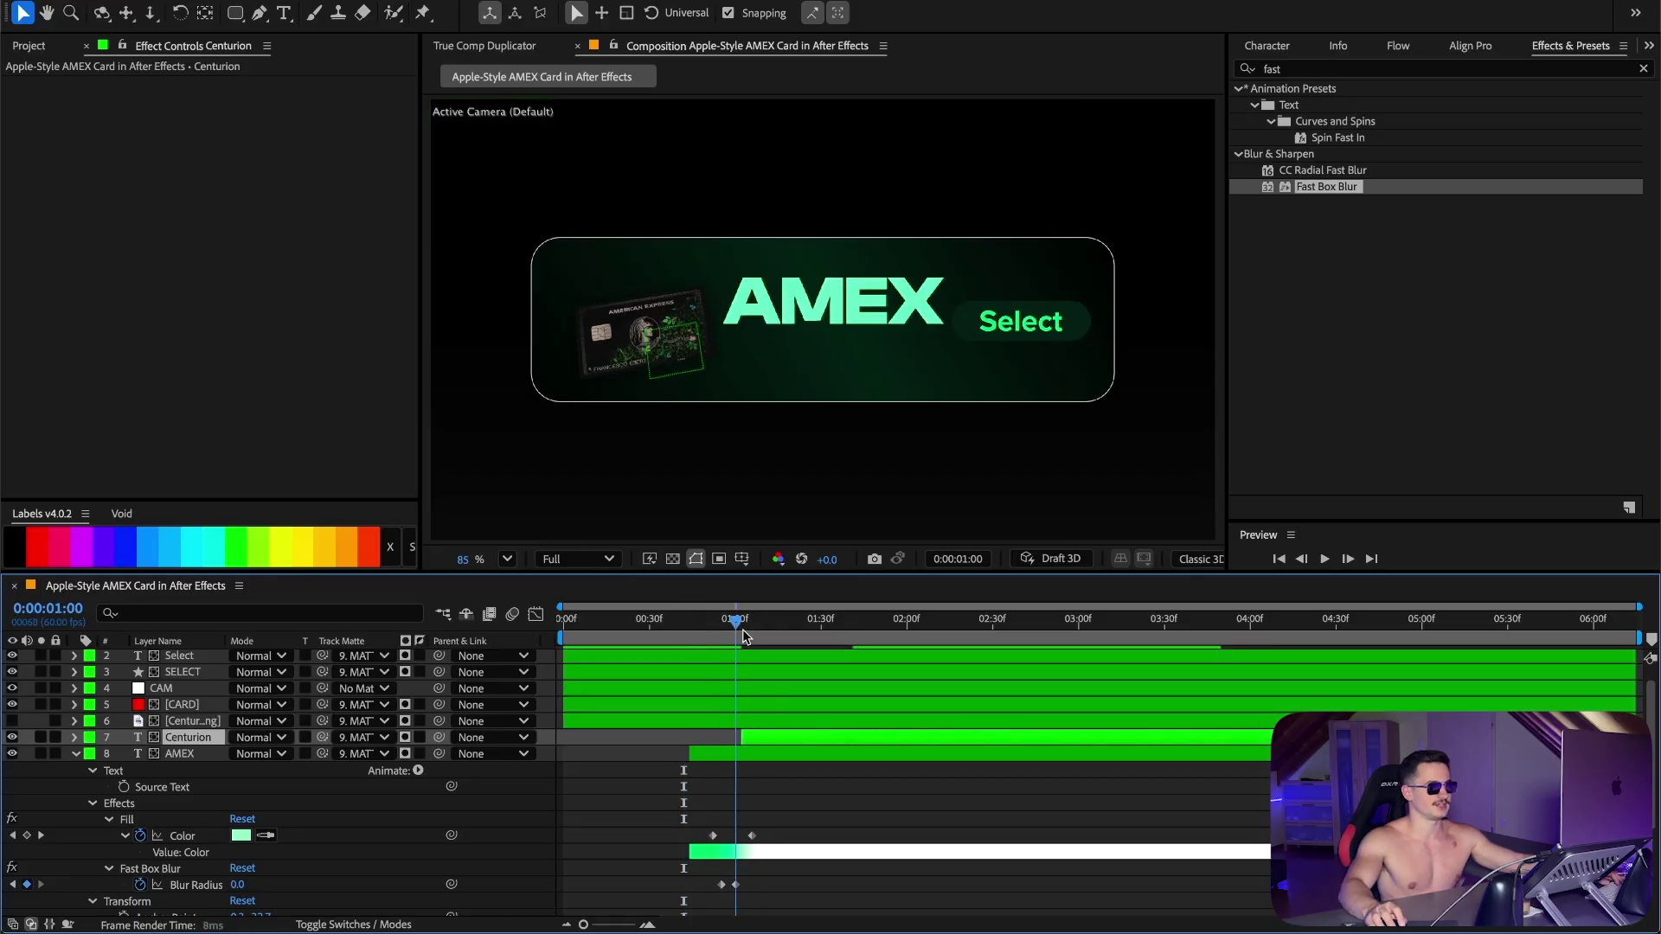
pyautogui.moveTo(743, 637)
pyautogui.mouseDown()
pyautogui.moveTo(772, 630)
pyautogui.moveTo(719, 624)
pyautogui.mouseUp()
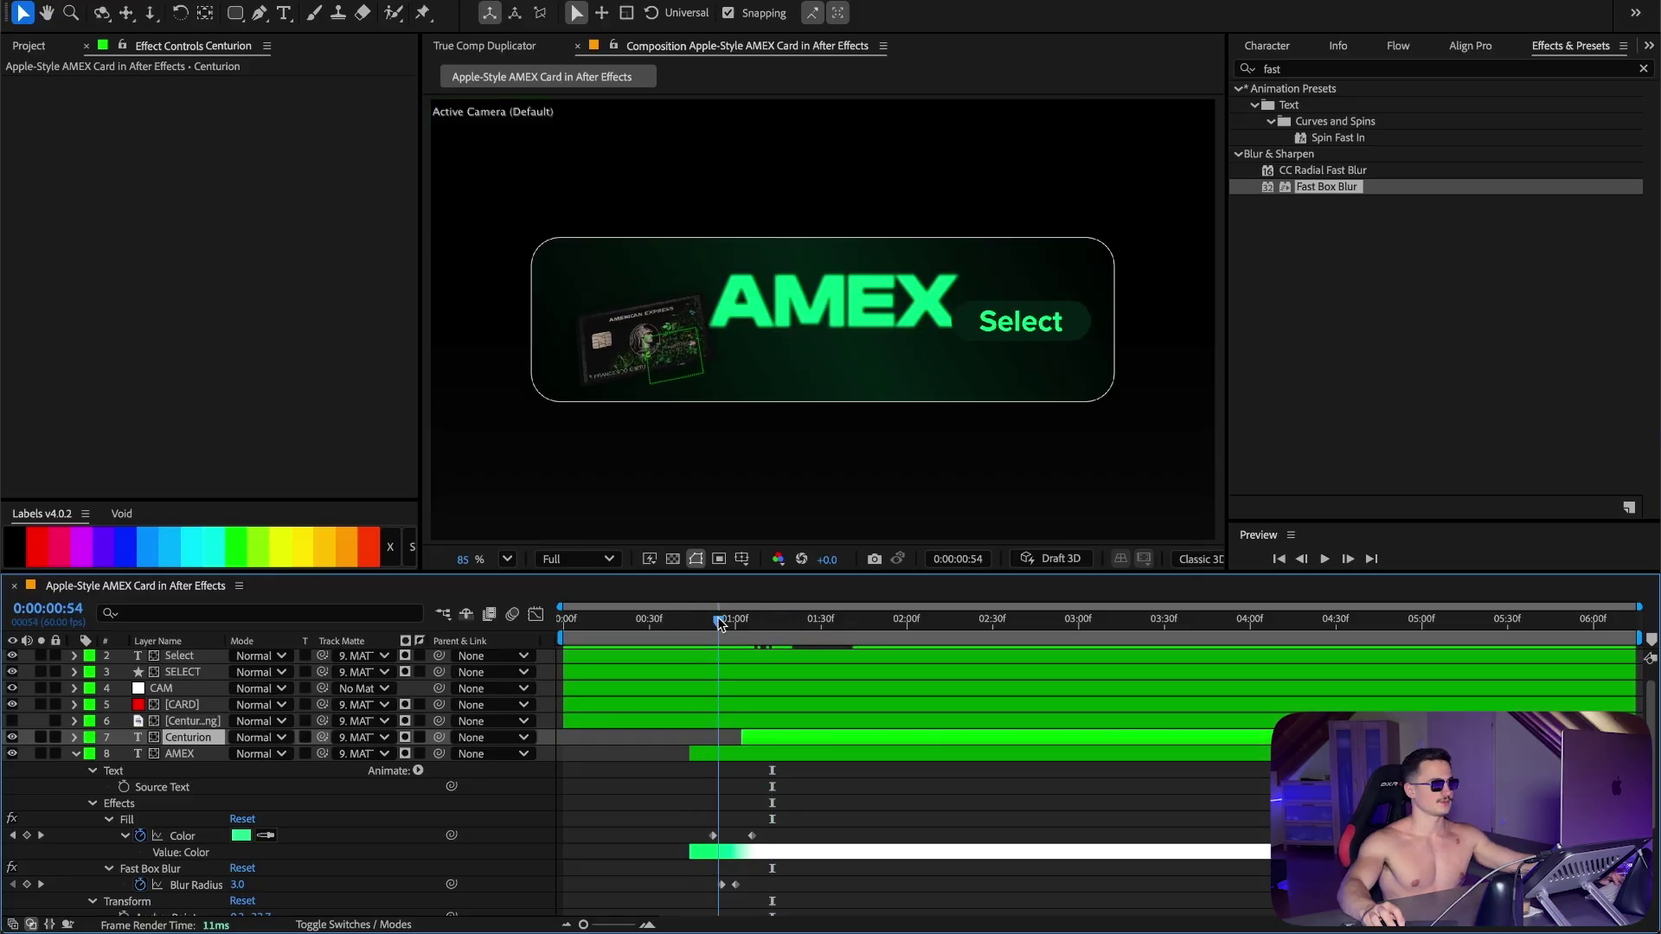
# Step: Use the FLEX tools to set the Centurion layer's in point at 0:00:00:54
pyautogui.click(1309, 41)
pyautogui.click(1456, 79)
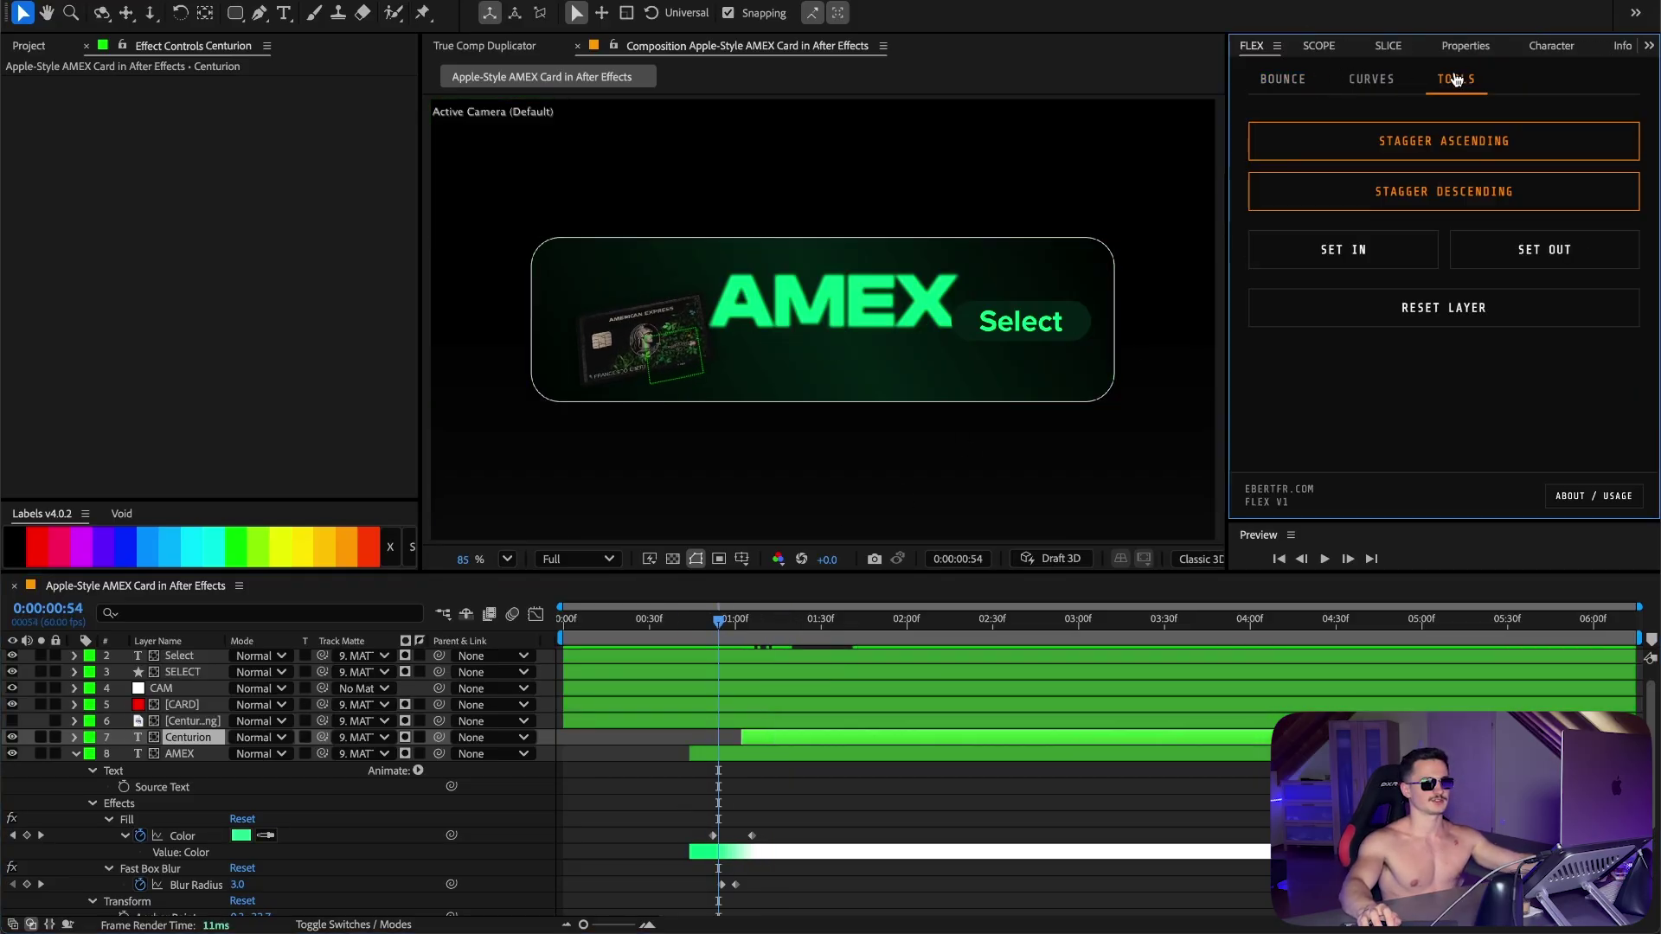
pyautogui.click(1343, 250)
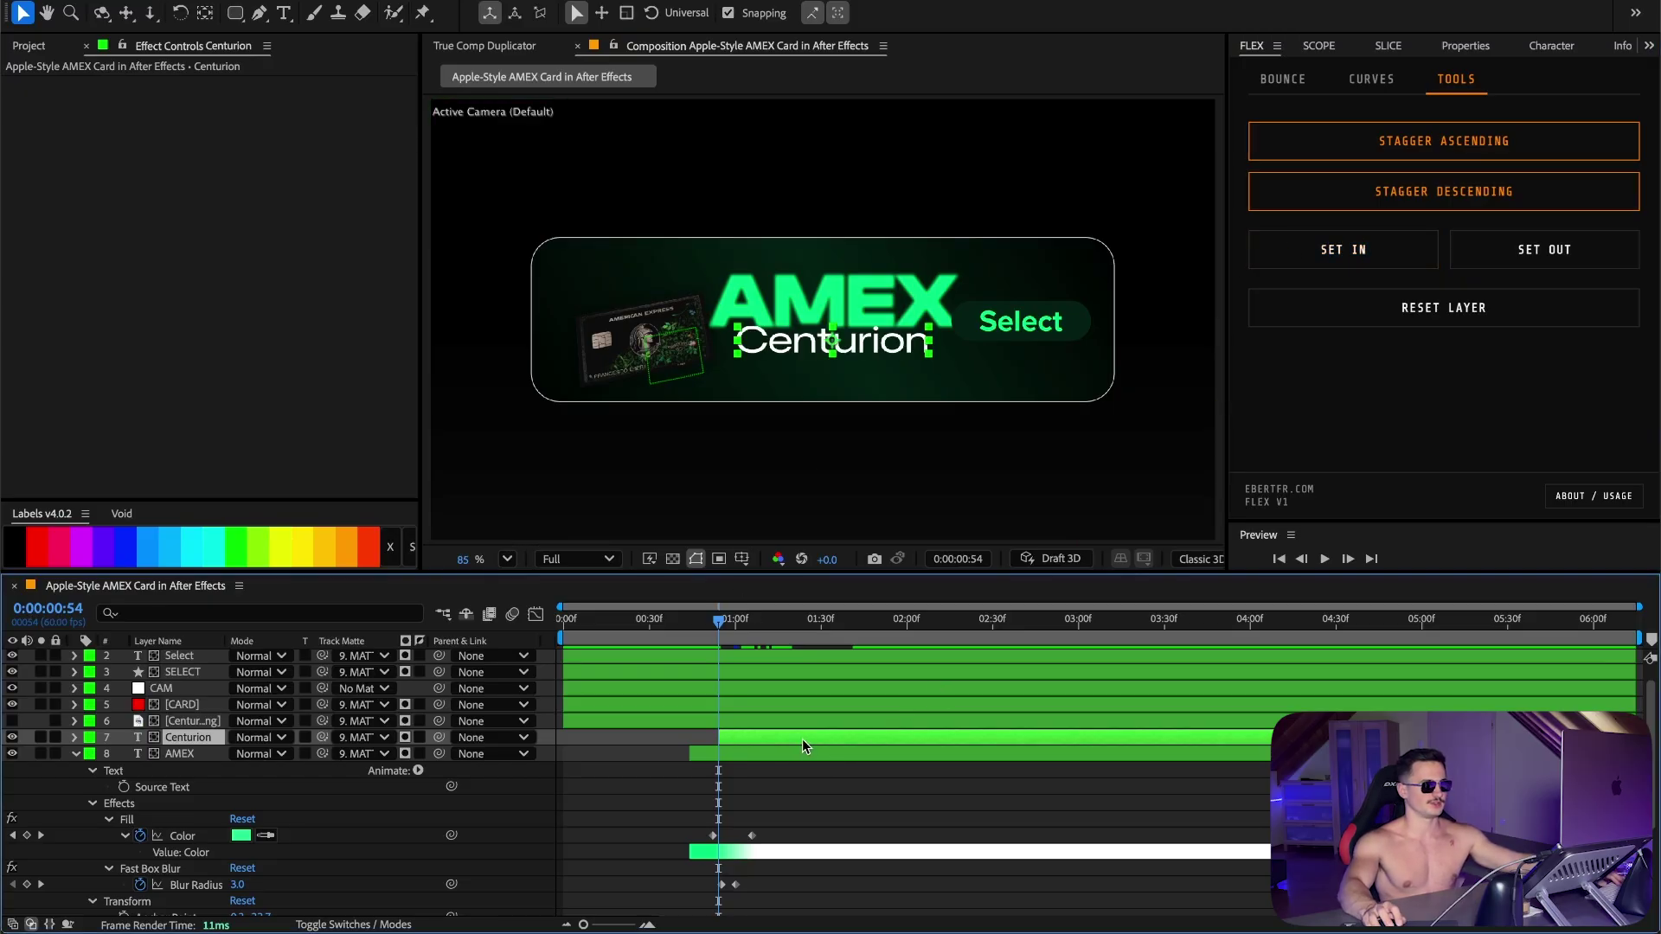
# Step: Keyframe Centurion's Position to rise from below the card at 0:00:00:54 to its current place under AMEX at 0:00:01:06
pyautogui.press('p')
pyautogui.click(124, 754)
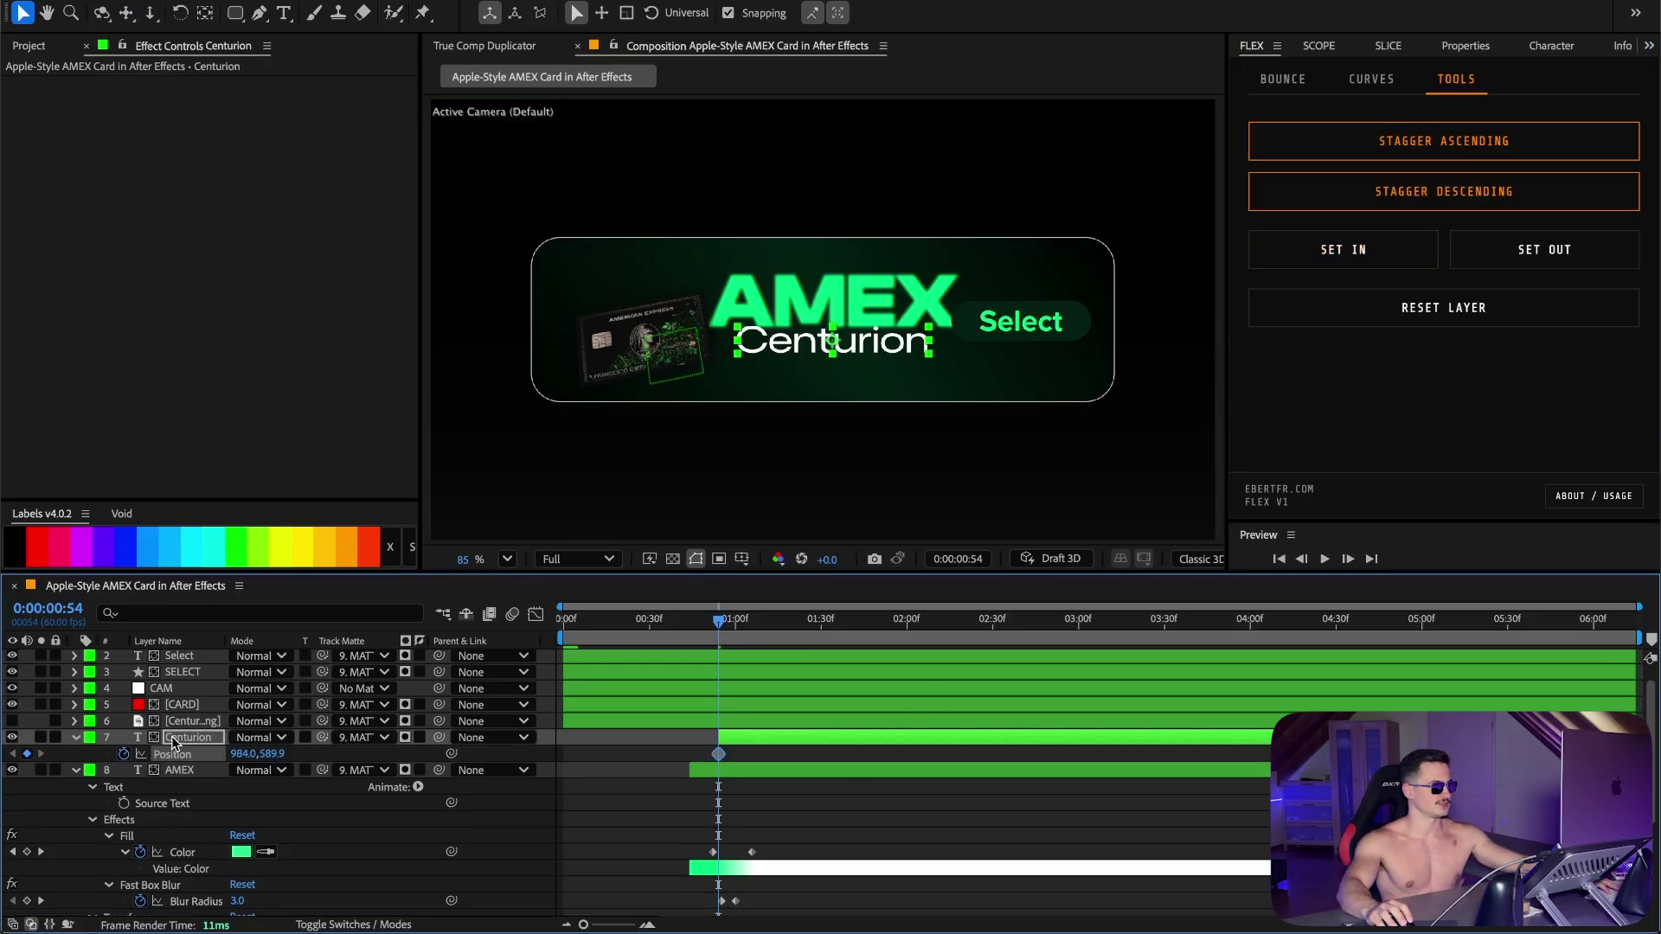
pyautogui.moveTo(718, 754); pyautogui.dragTo(783, 754)
pyautogui.moveTo(272, 754); pyautogui.dragTo(496, 759)
pyautogui.press('k')
pyautogui.press('k')
pyautogui.press('k')
pyautogui.moveTo(784, 754); pyautogui.dragTo(752, 761)
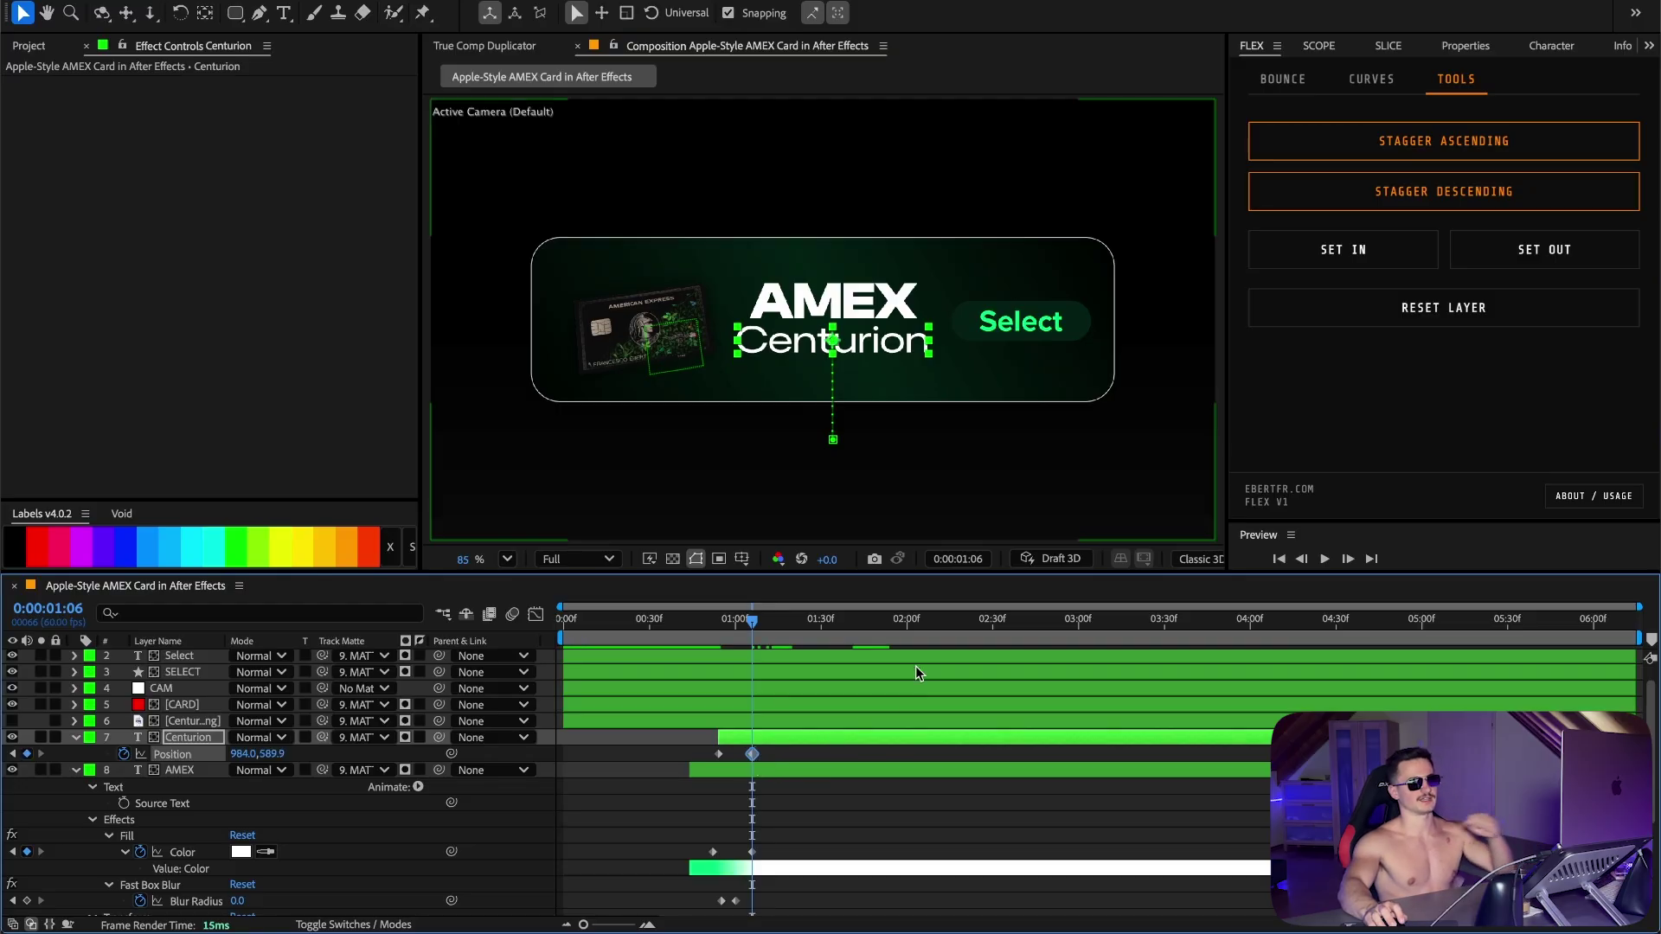
# Step: Apply a FLEX bounce to Centurion's Position, adjust its amplitude to 10 with frequency 2 and damping 4, and scrub through the entrance
pyautogui.click(1282, 79)
pyautogui.click(1548, 348)
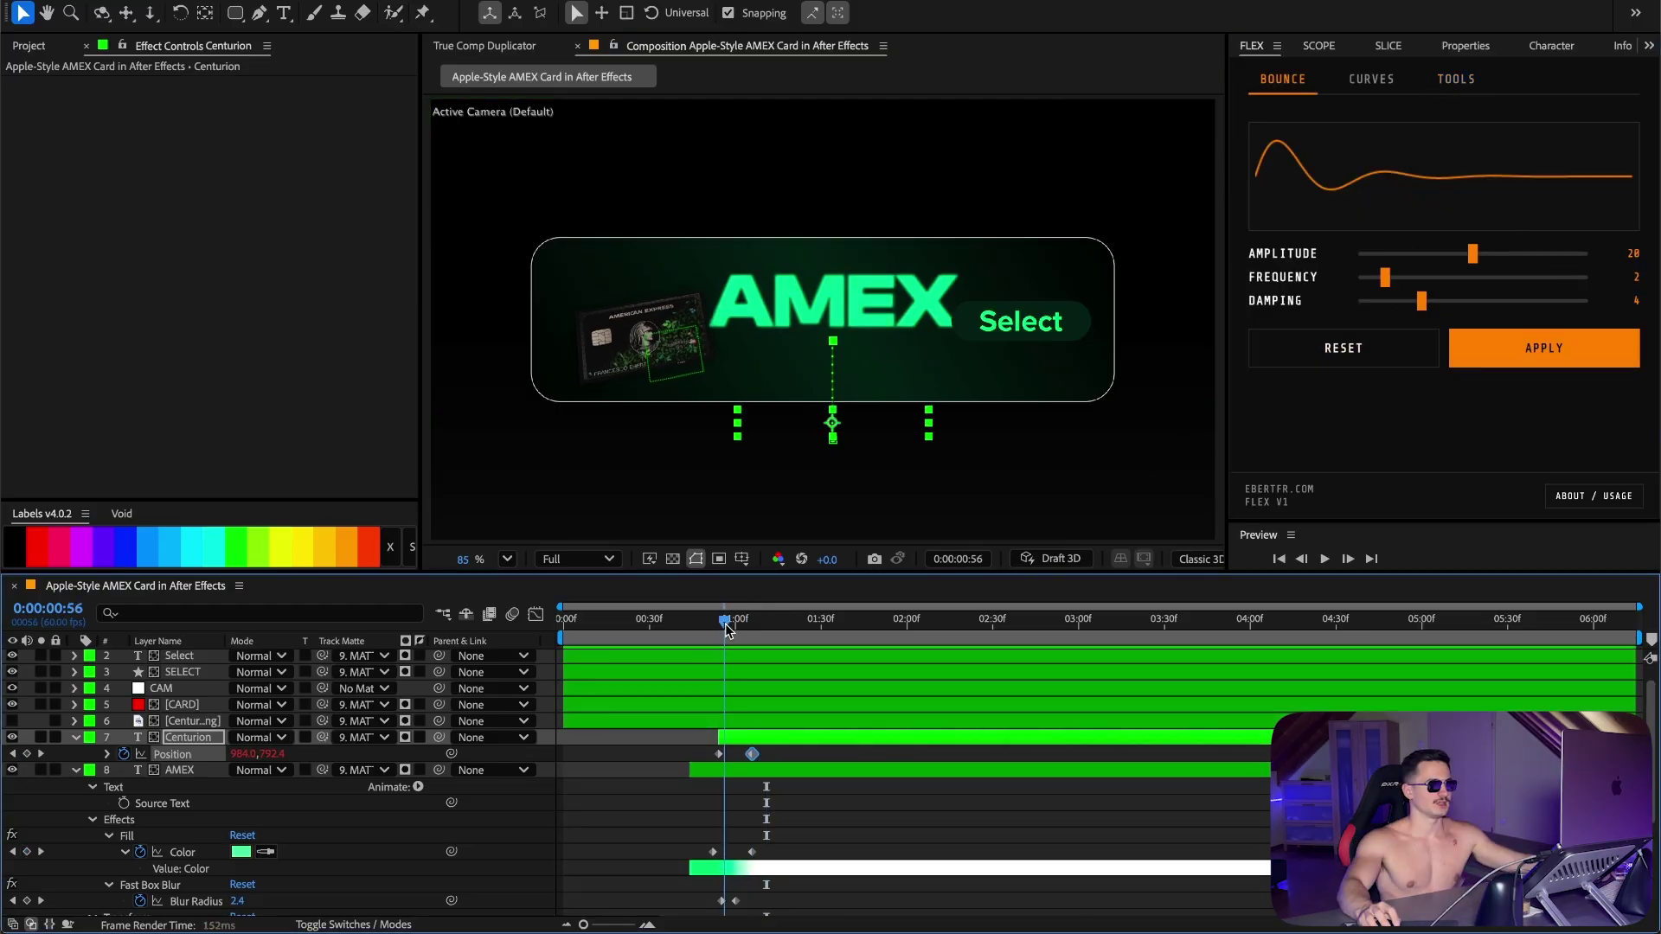
pyautogui.click(736, 624)
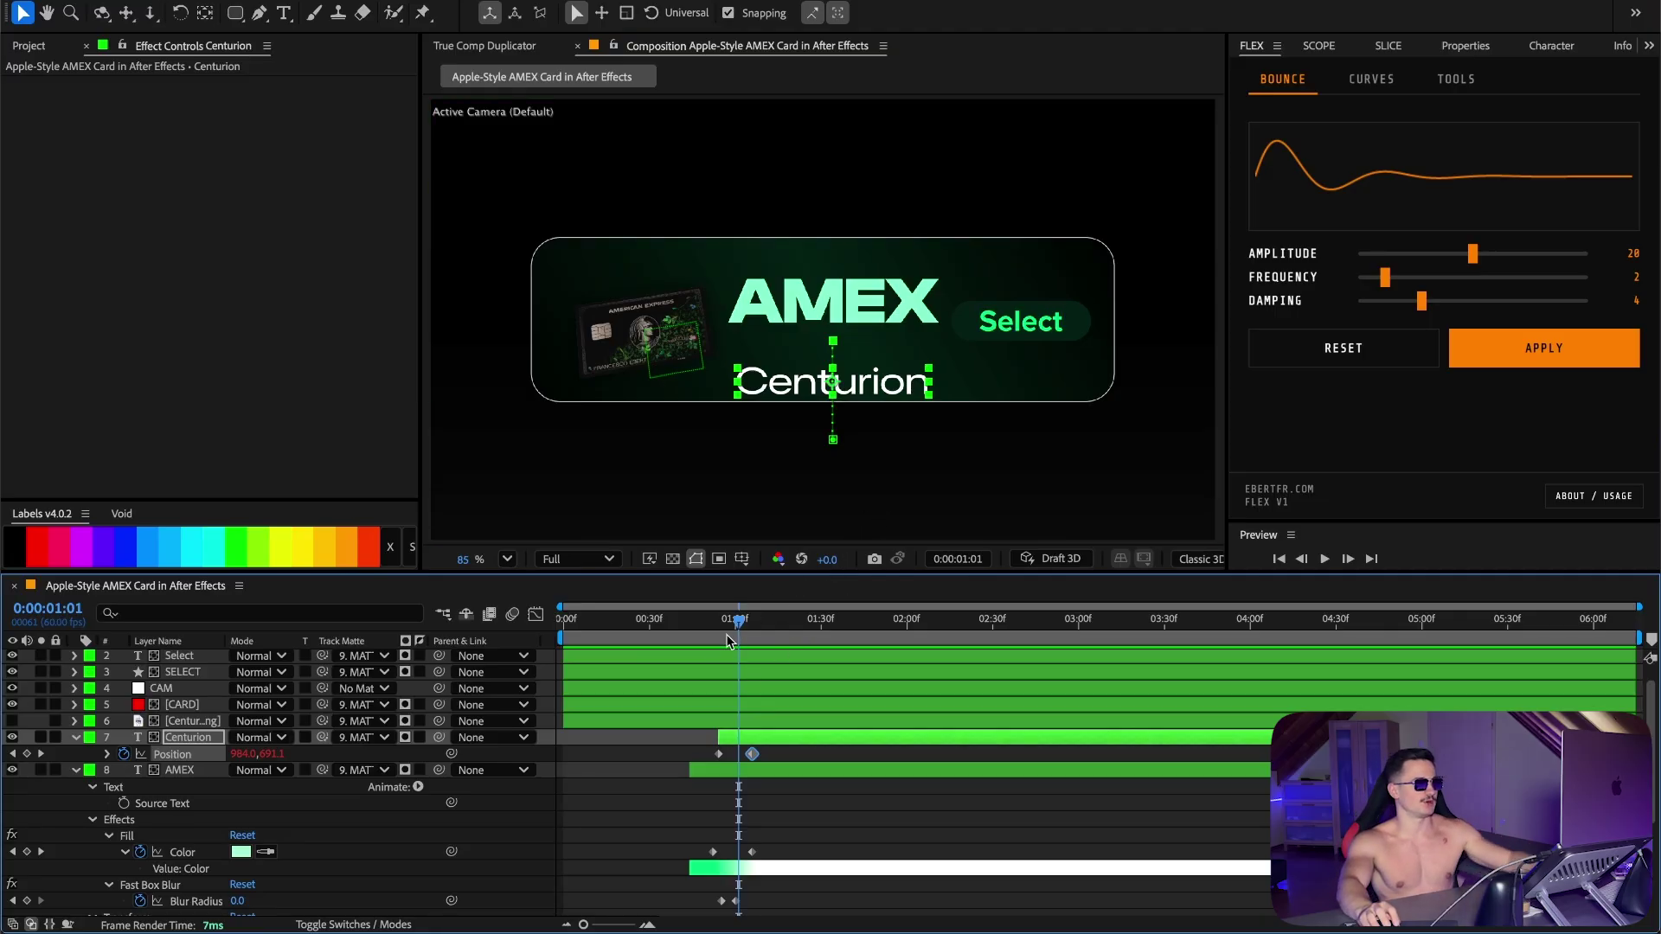
pyautogui.moveTo(735, 623); pyautogui.dragTo(742, 625)
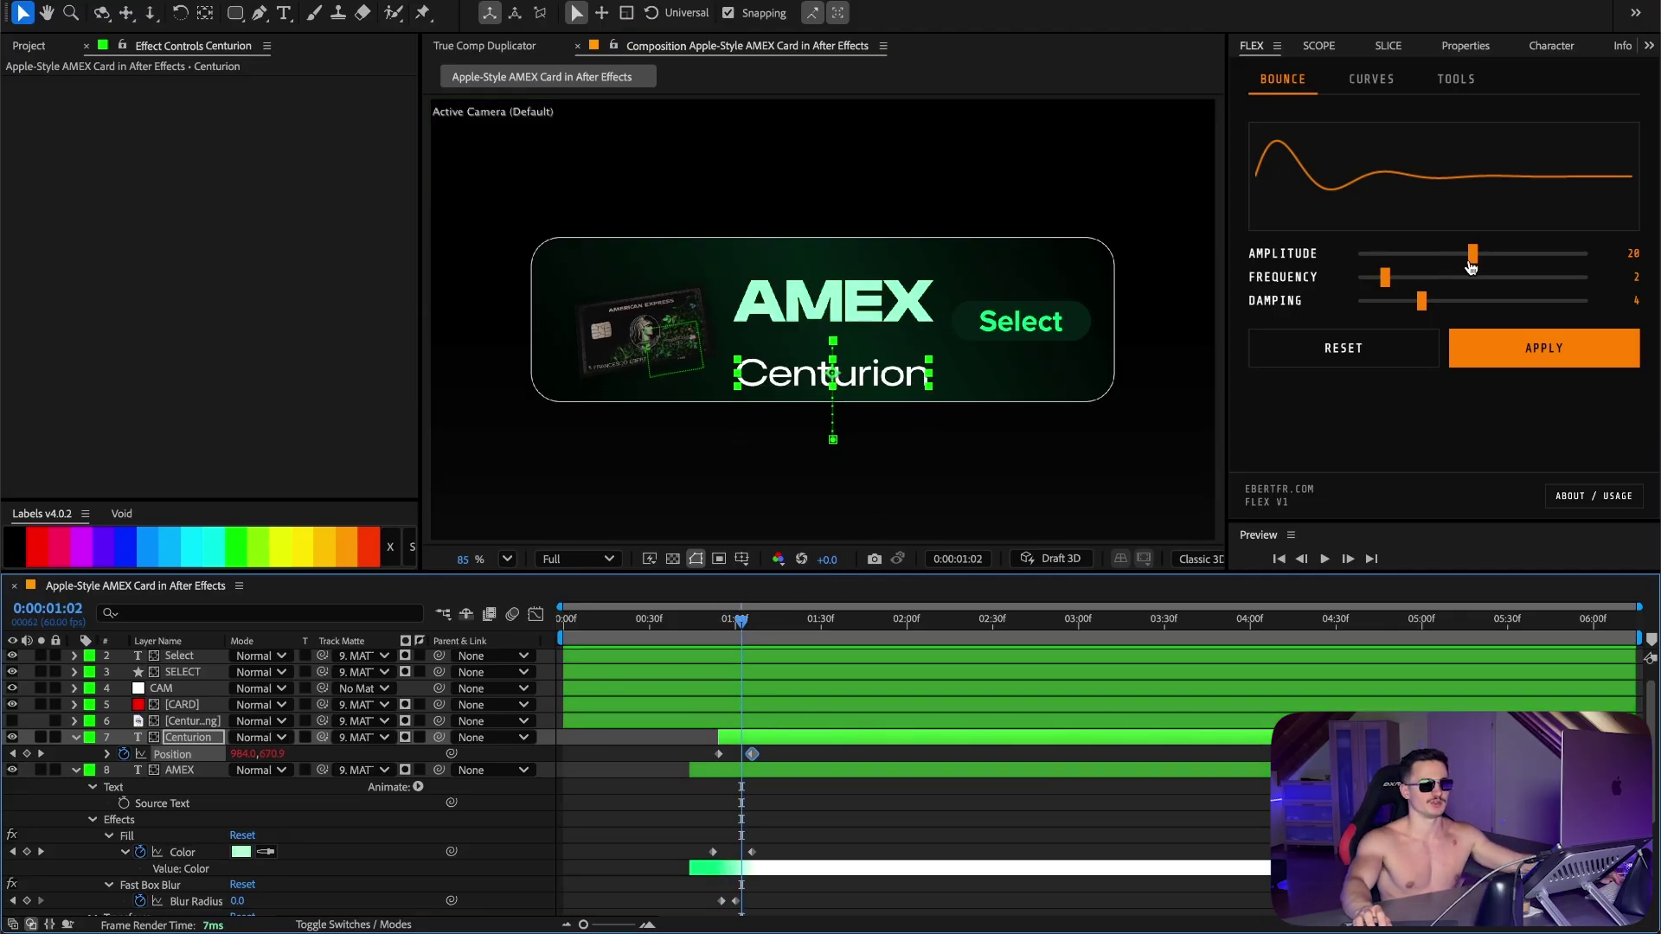
pyautogui.moveTo(1473, 253); pyautogui.dragTo(1419, 259)
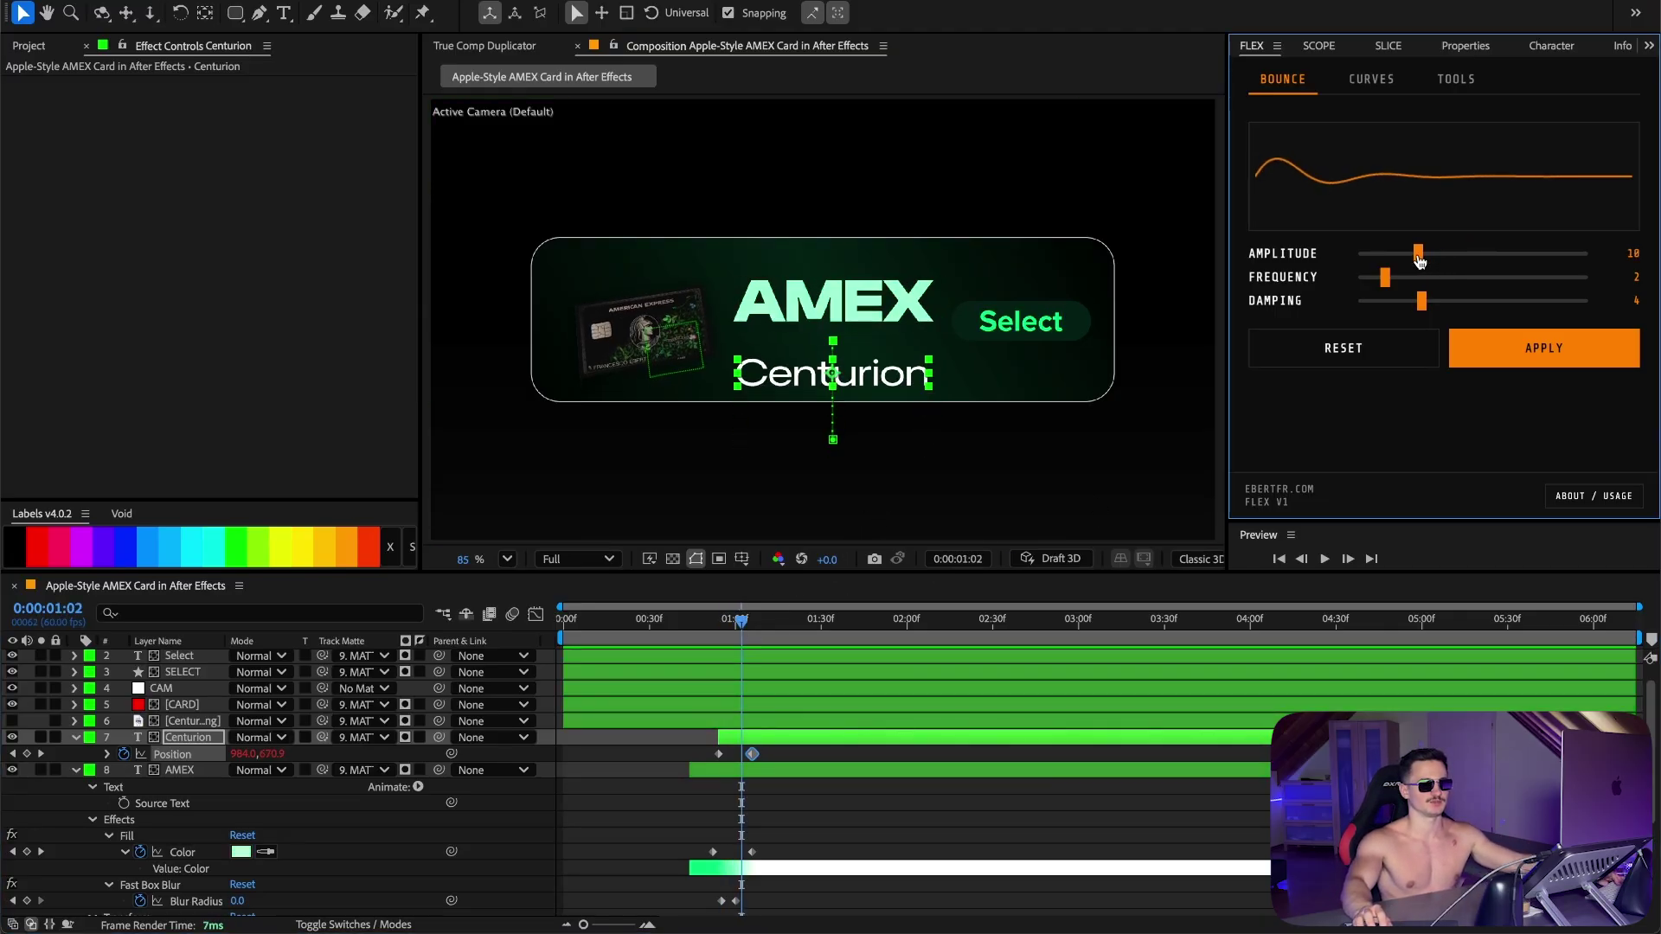
pyautogui.moveTo(889, 622); pyautogui.dragTo(657, 624)
pyautogui.click(690, 628)
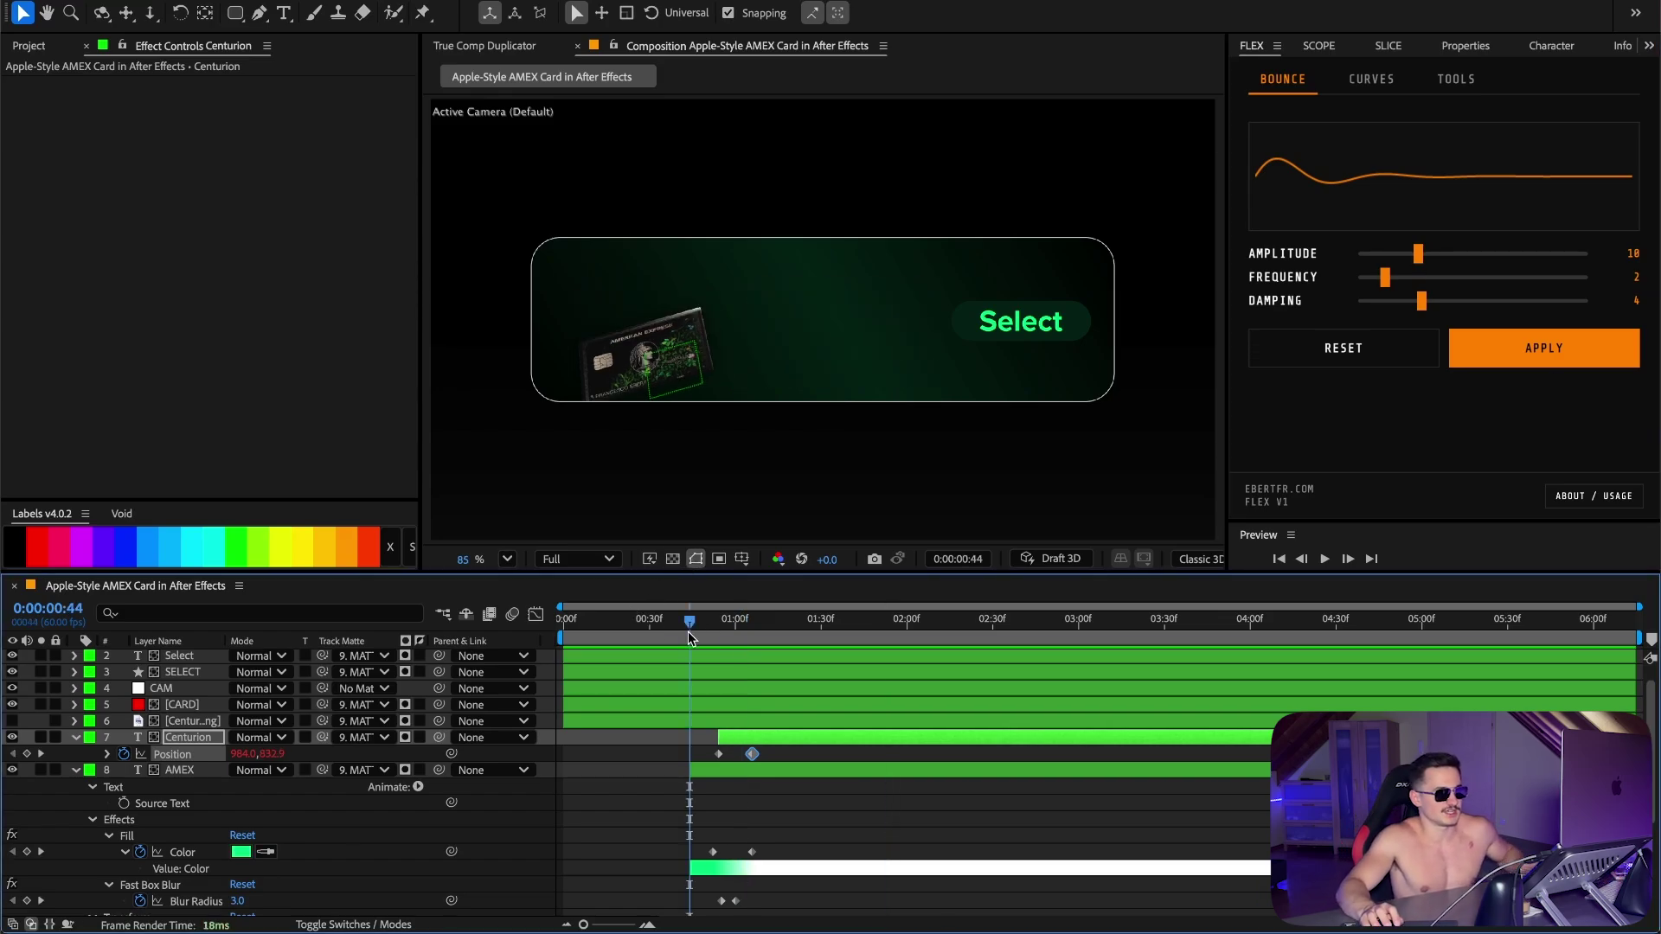
# Step: Keyframe the Centurion layer's Opacity at 0% at 0:00:00:57
pyautogui.moveTo(690, 631); pyautogui.dragTo(727, 631)
pyautogui.scroll(-1, 785, 725)
pyautogui.click(785, 725)
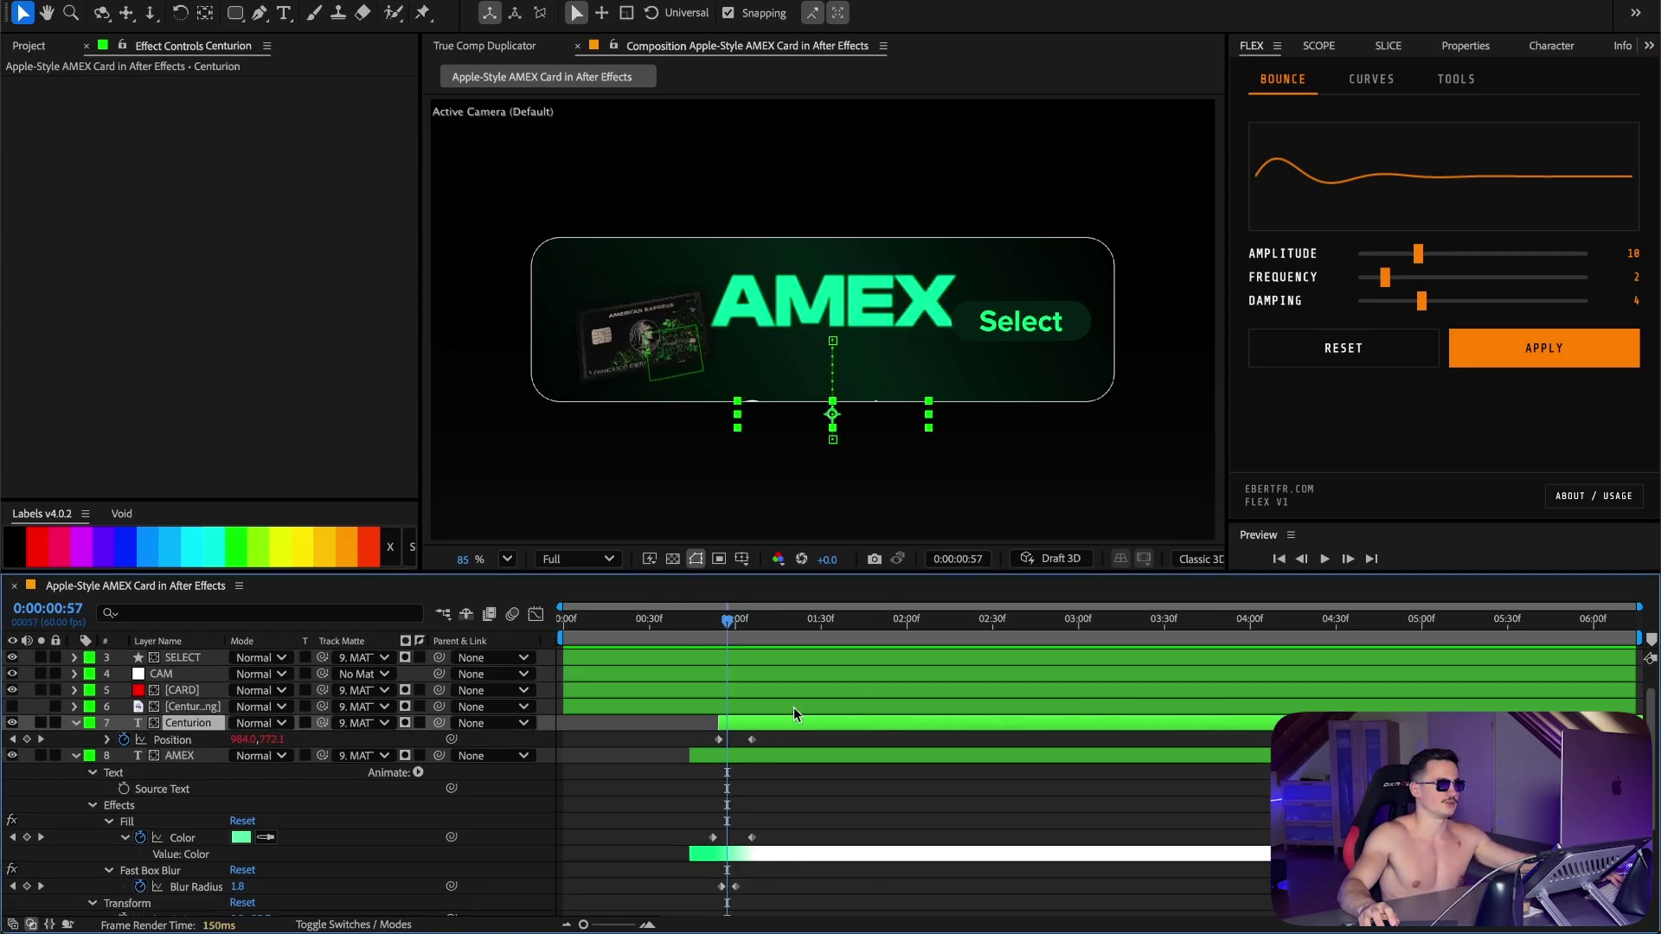
pyautogui.press('t')
pyautogui.scroll(-3, 793, 708)
pyautogui.click(124, 680)
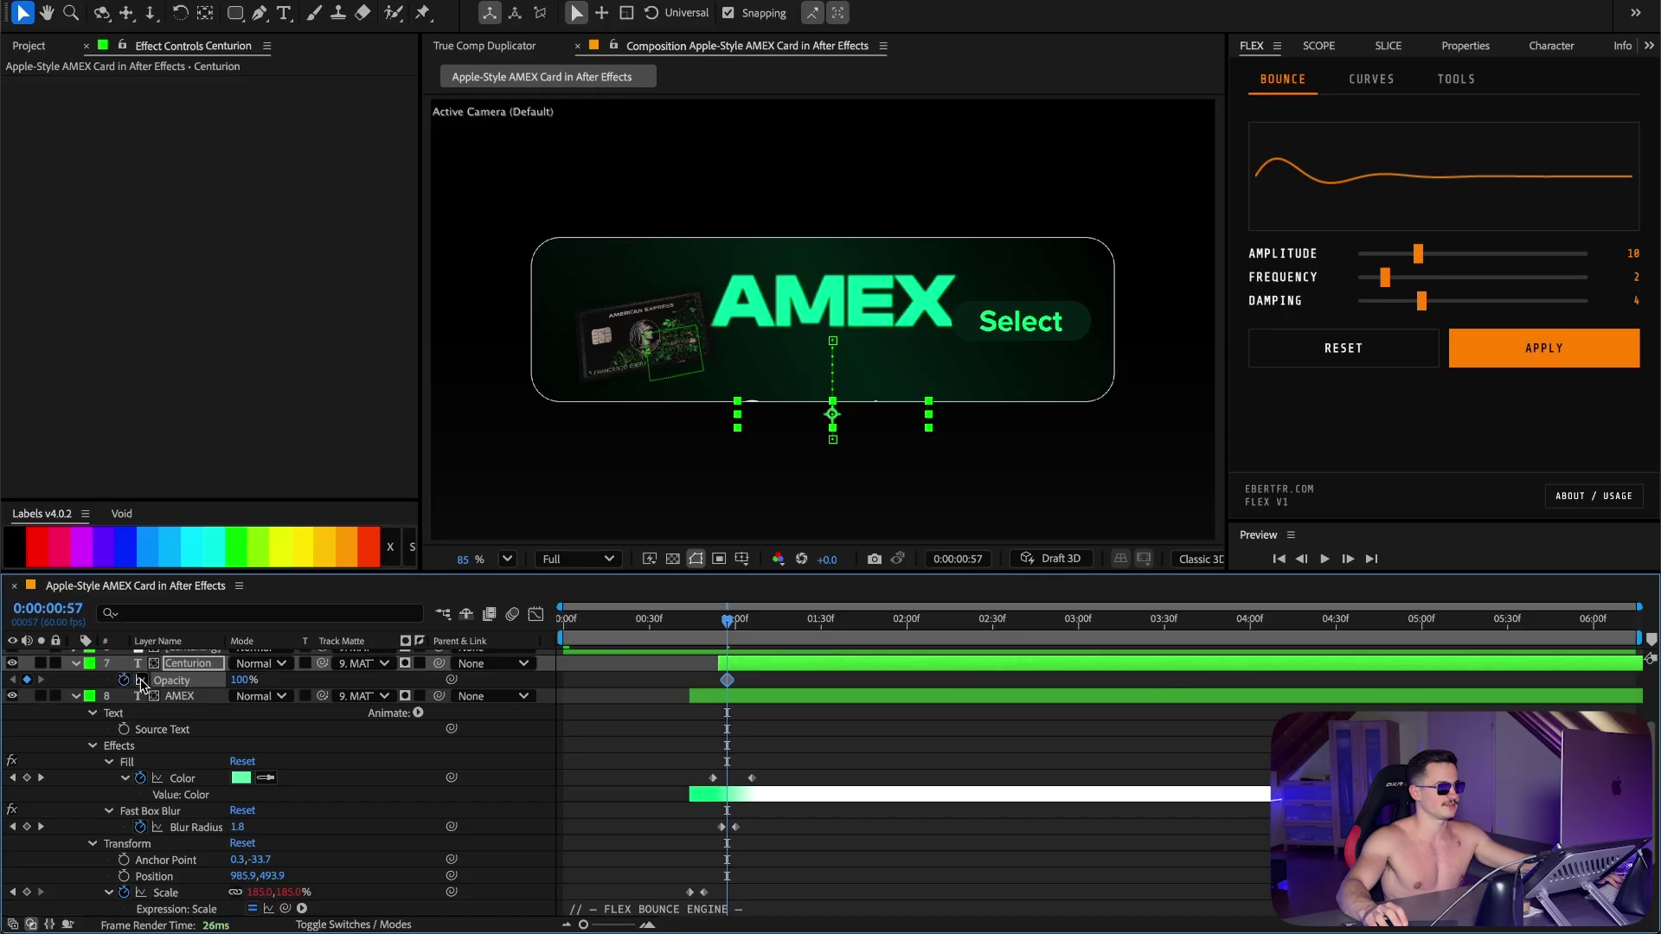
pyautogui.click(239, 680)
pyautogui.write('0')
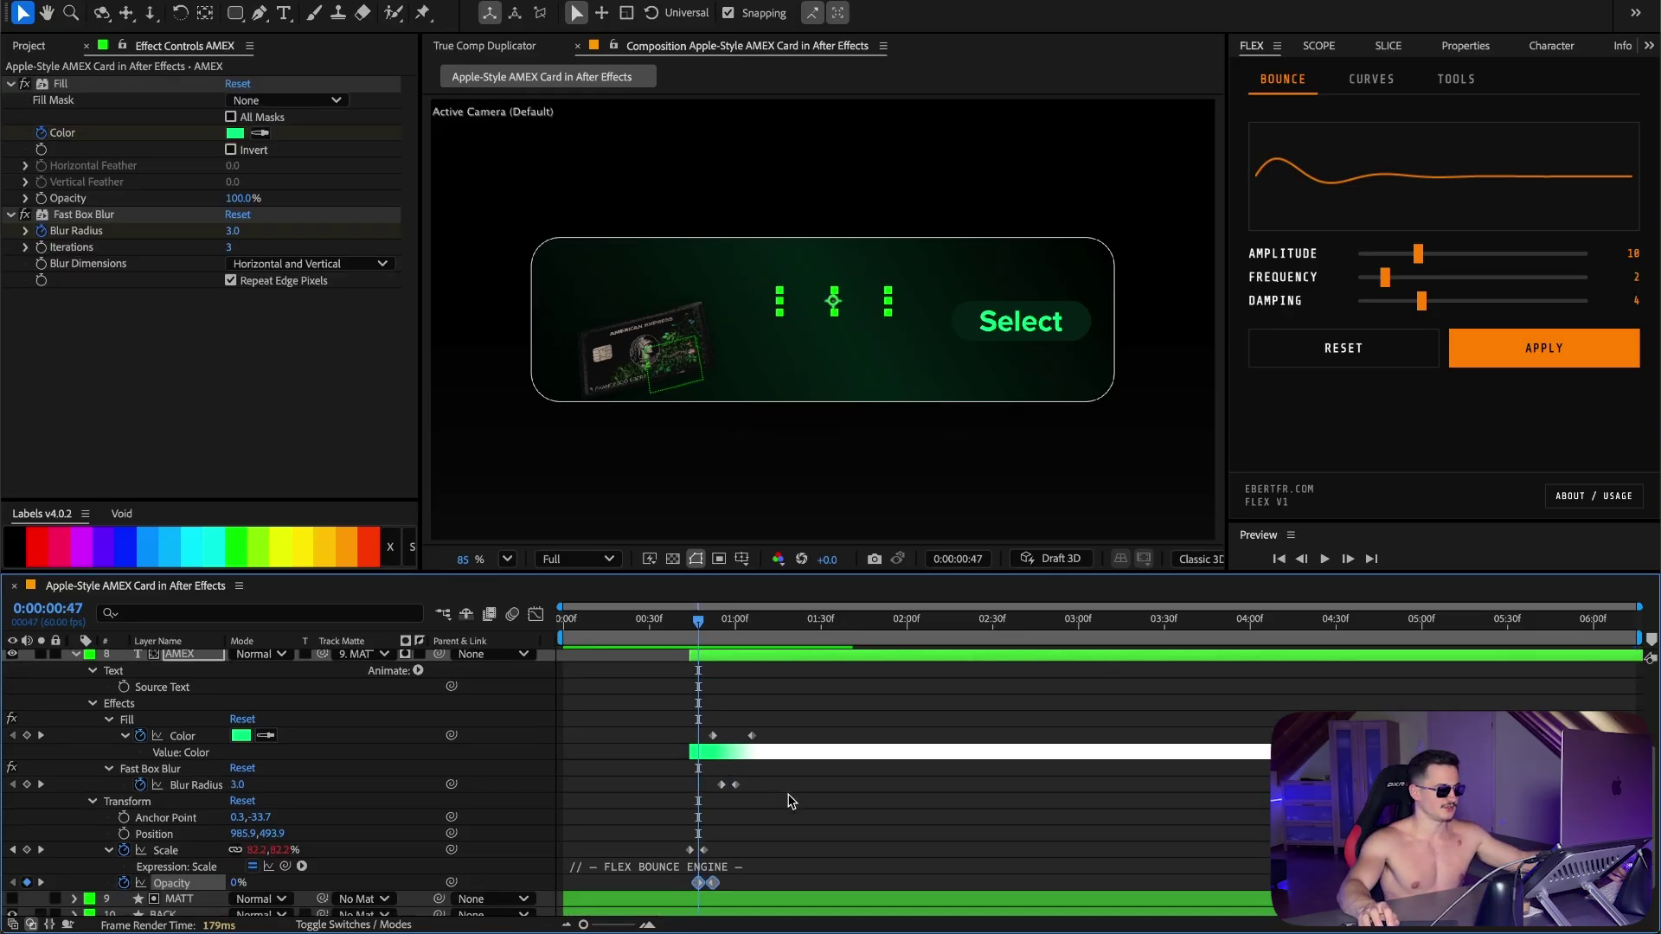
# Step: Copy the AMEX layer's Fill Color, Blur Radius and Opacity keyframes onto the Centurion layer at 0:00:00:57
pyautogui.moveTo(790, 798); pyautogui.dragTo(649, 719)
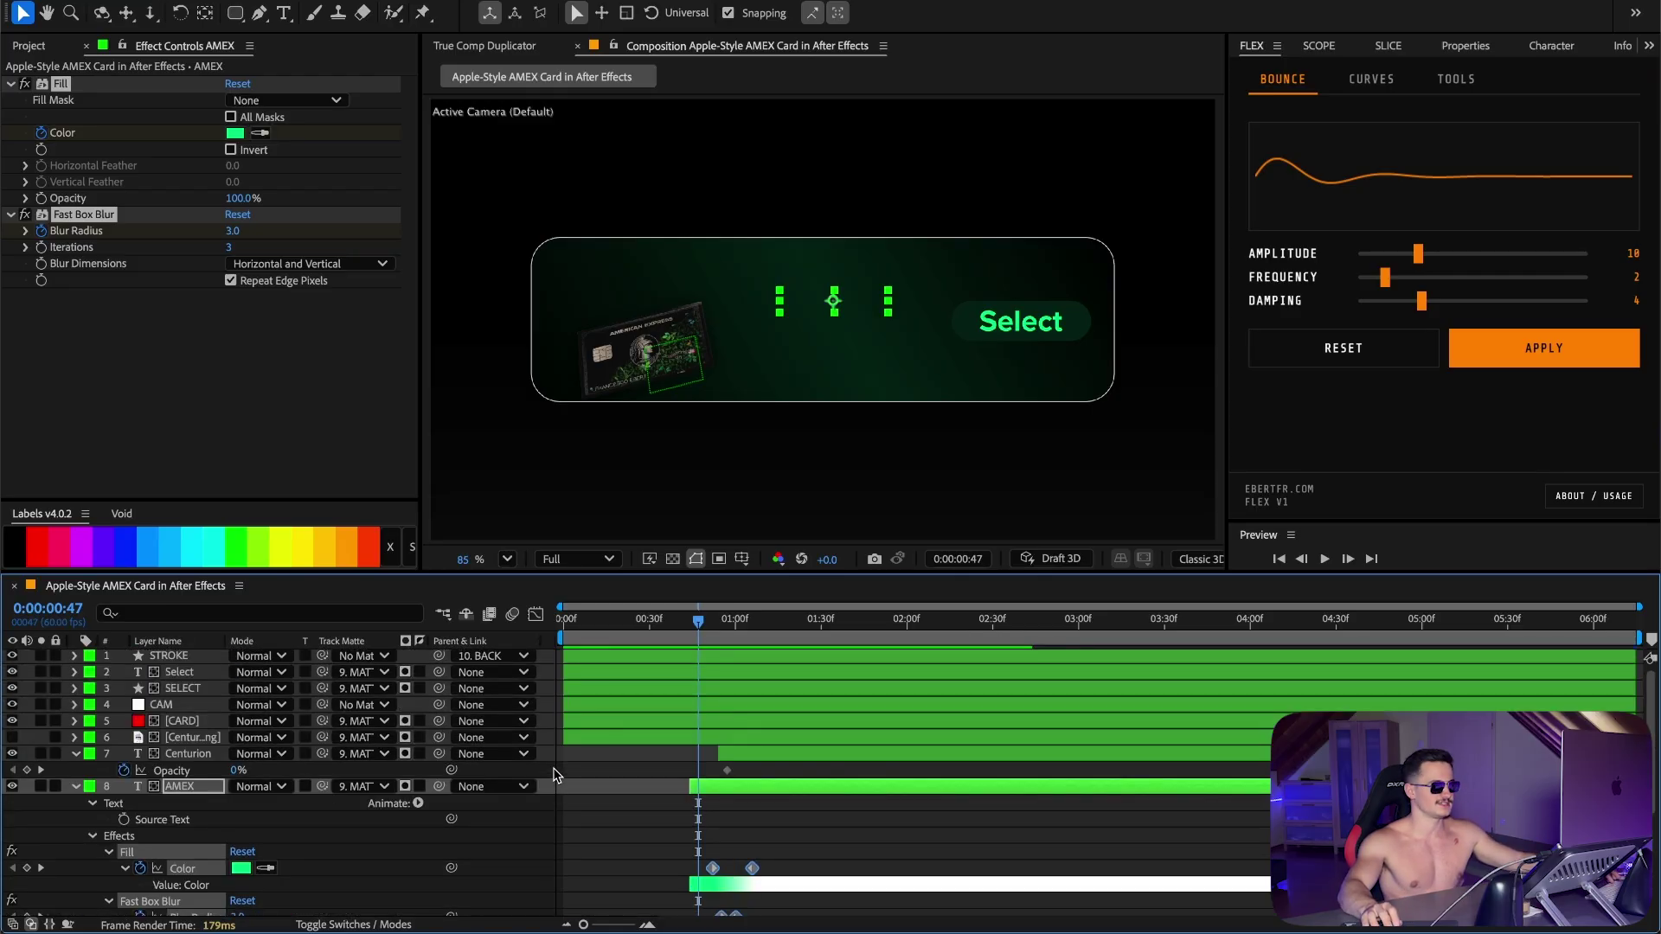
pyautogui.click(88, 771)
pyautogui.click(41, 770)
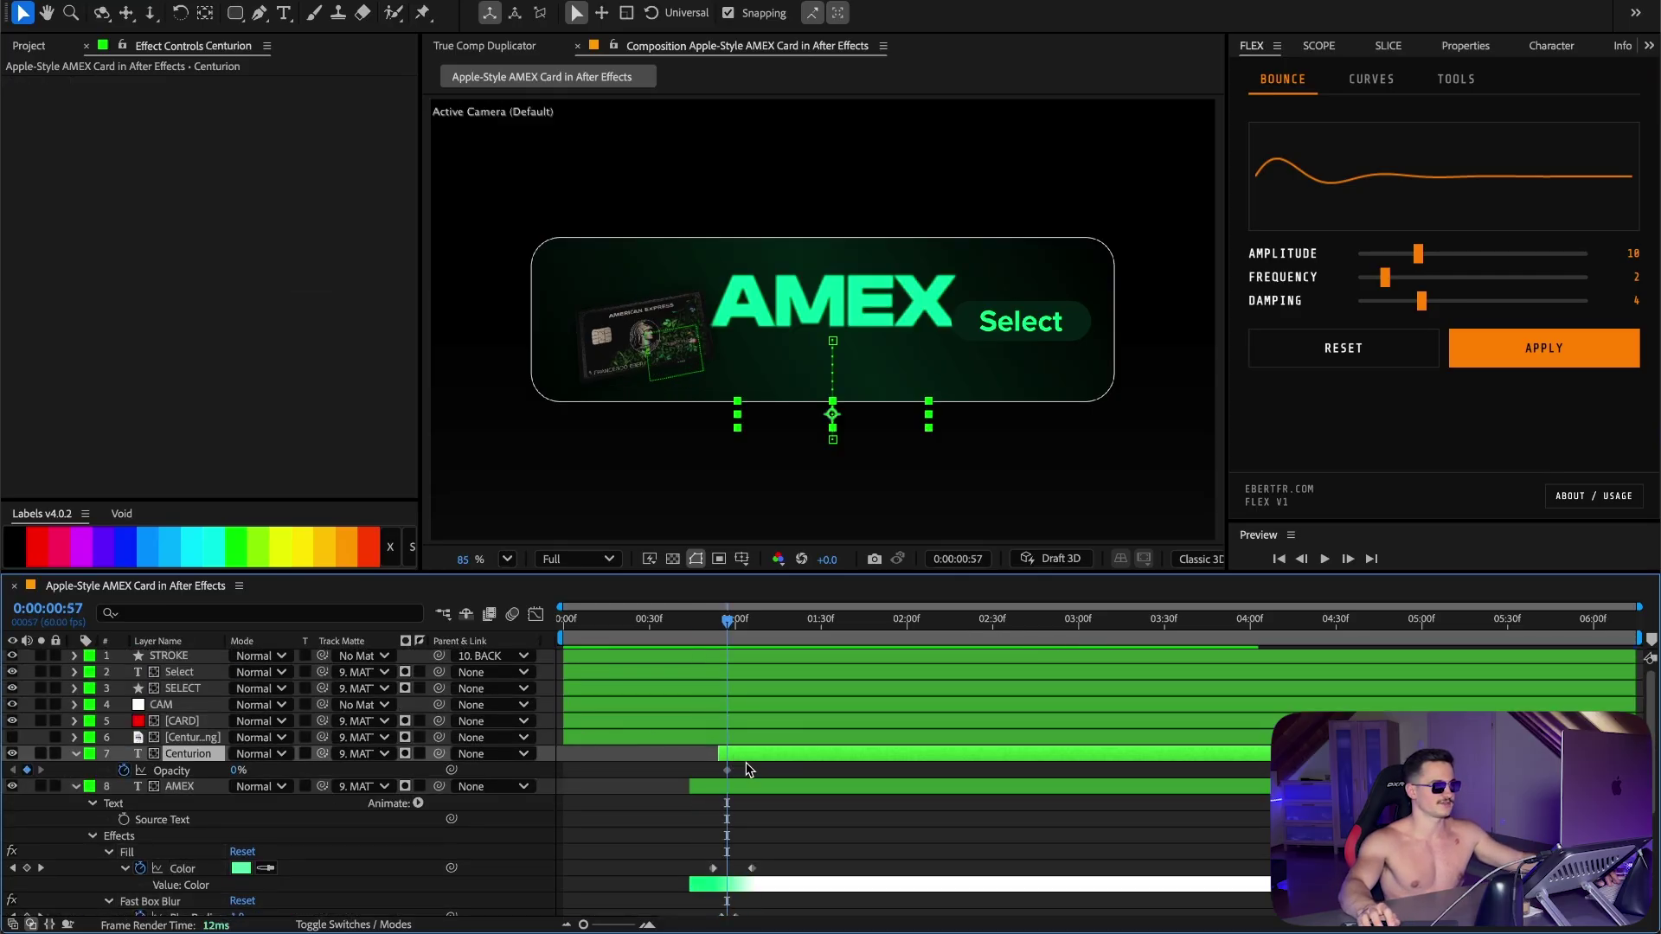
pyautogui.moveTo(745, 764); pyautogui.dragTo(704, 772)
pyautogui.press('super+v')
pyautogui.press('u')
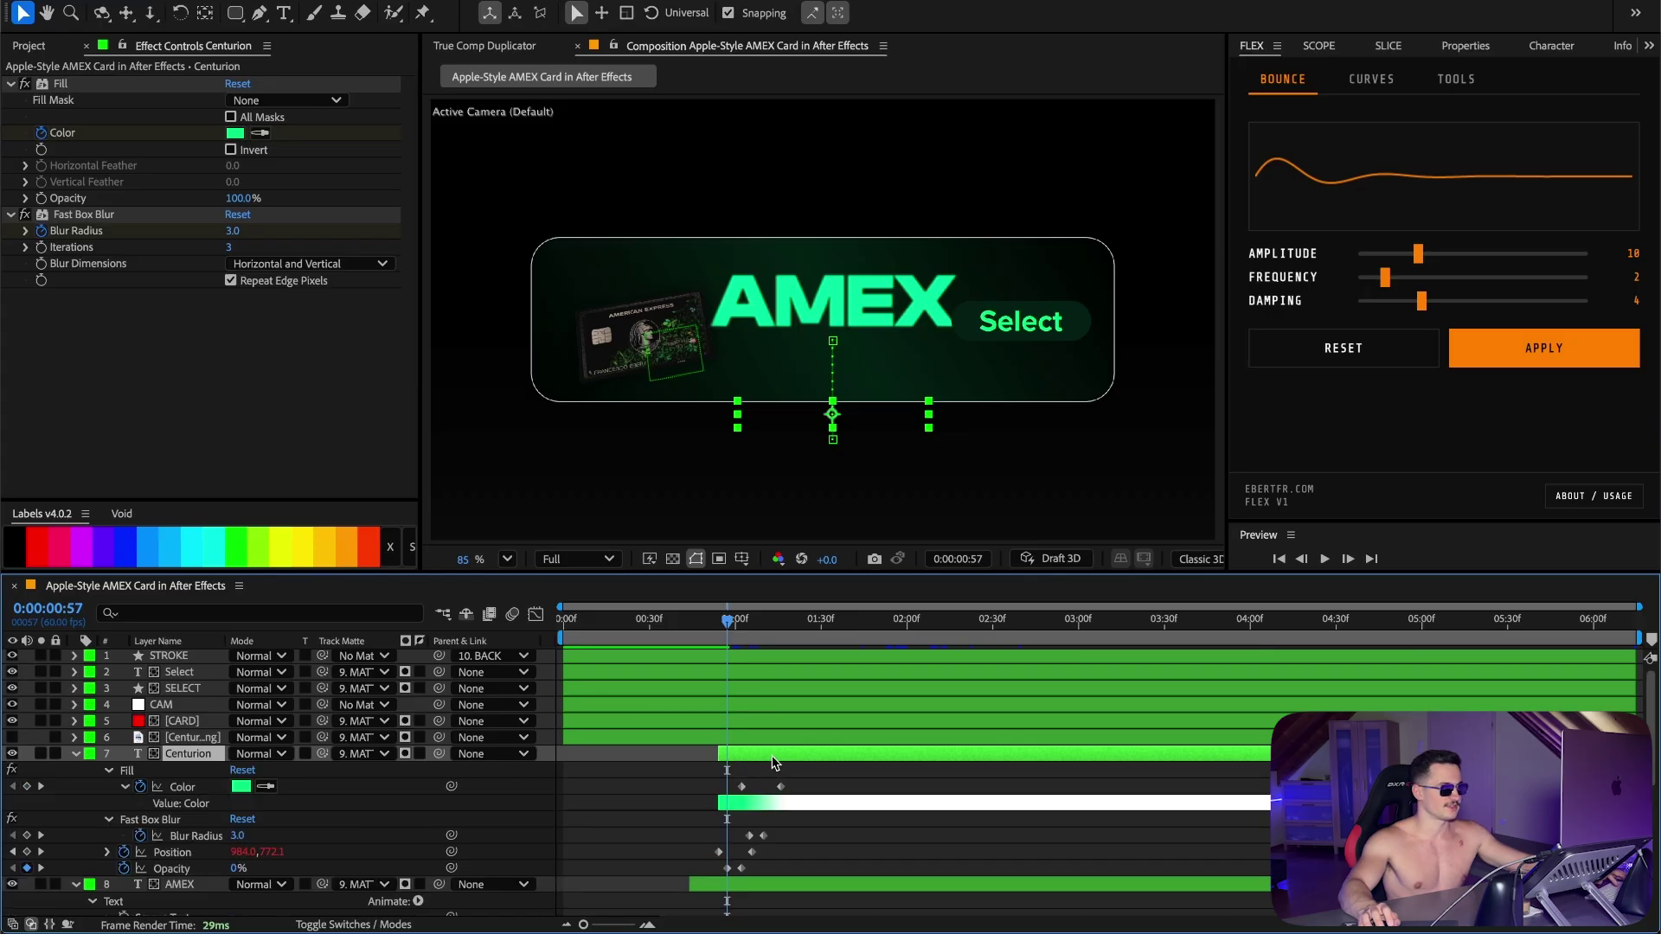
# Step: Play back the AMEX and Centurion text entrance, and collapse the open layer properties
pyautogui.scroll(-2, 788, 746)
pyautogui.press('space')
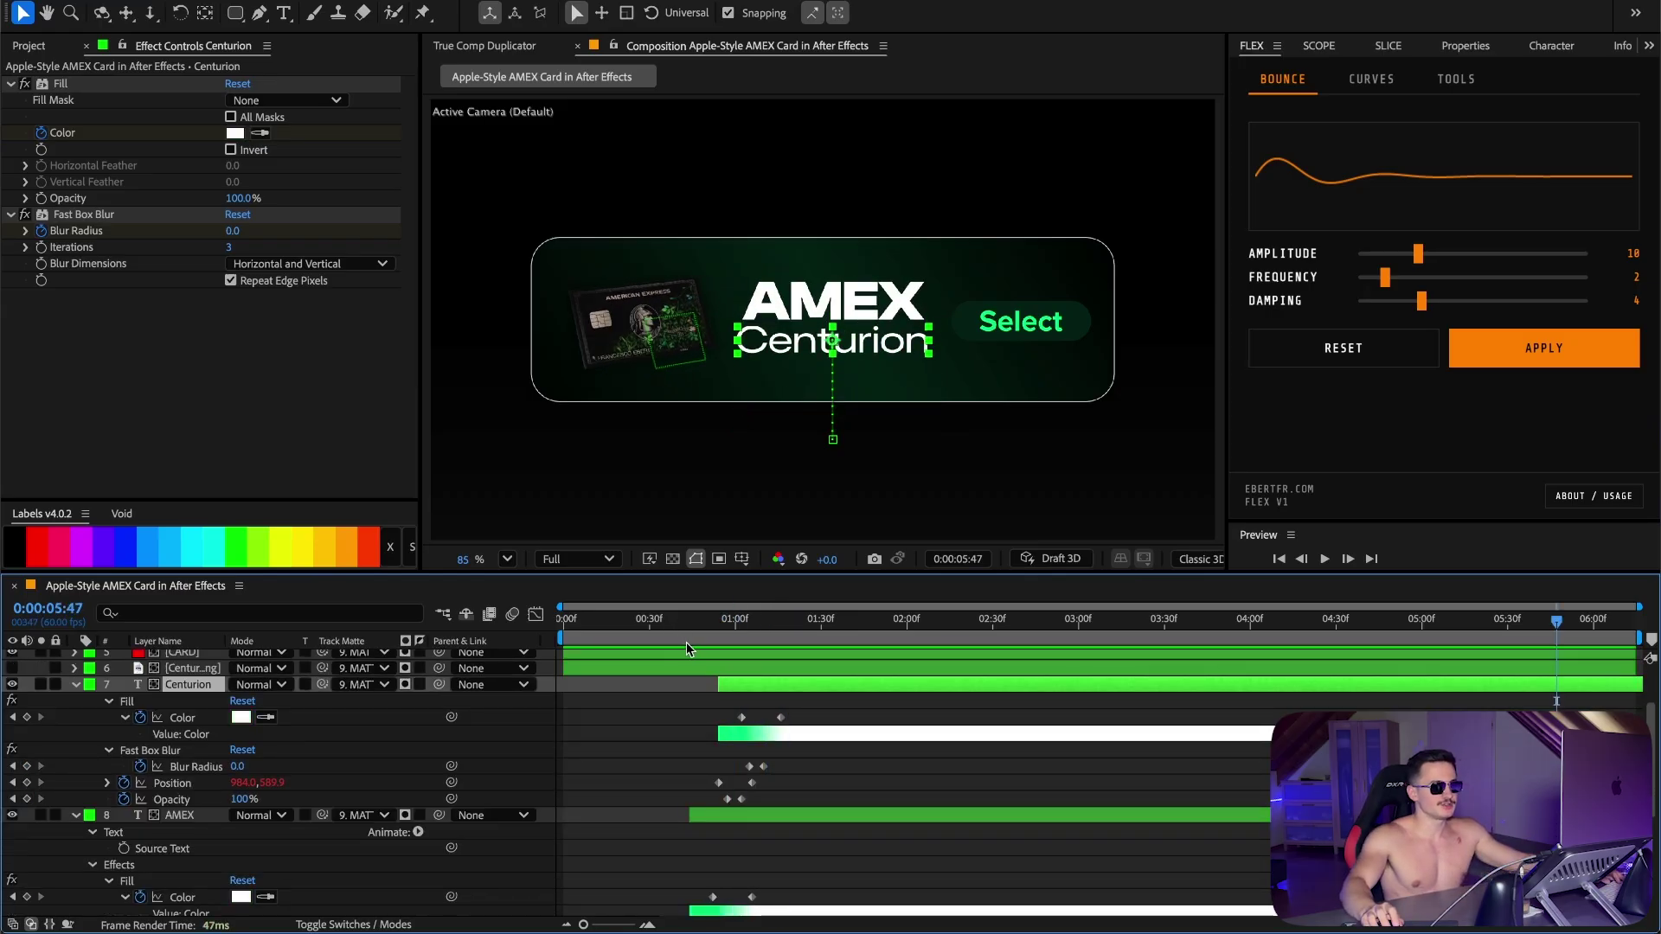
pyautogui.press('space')
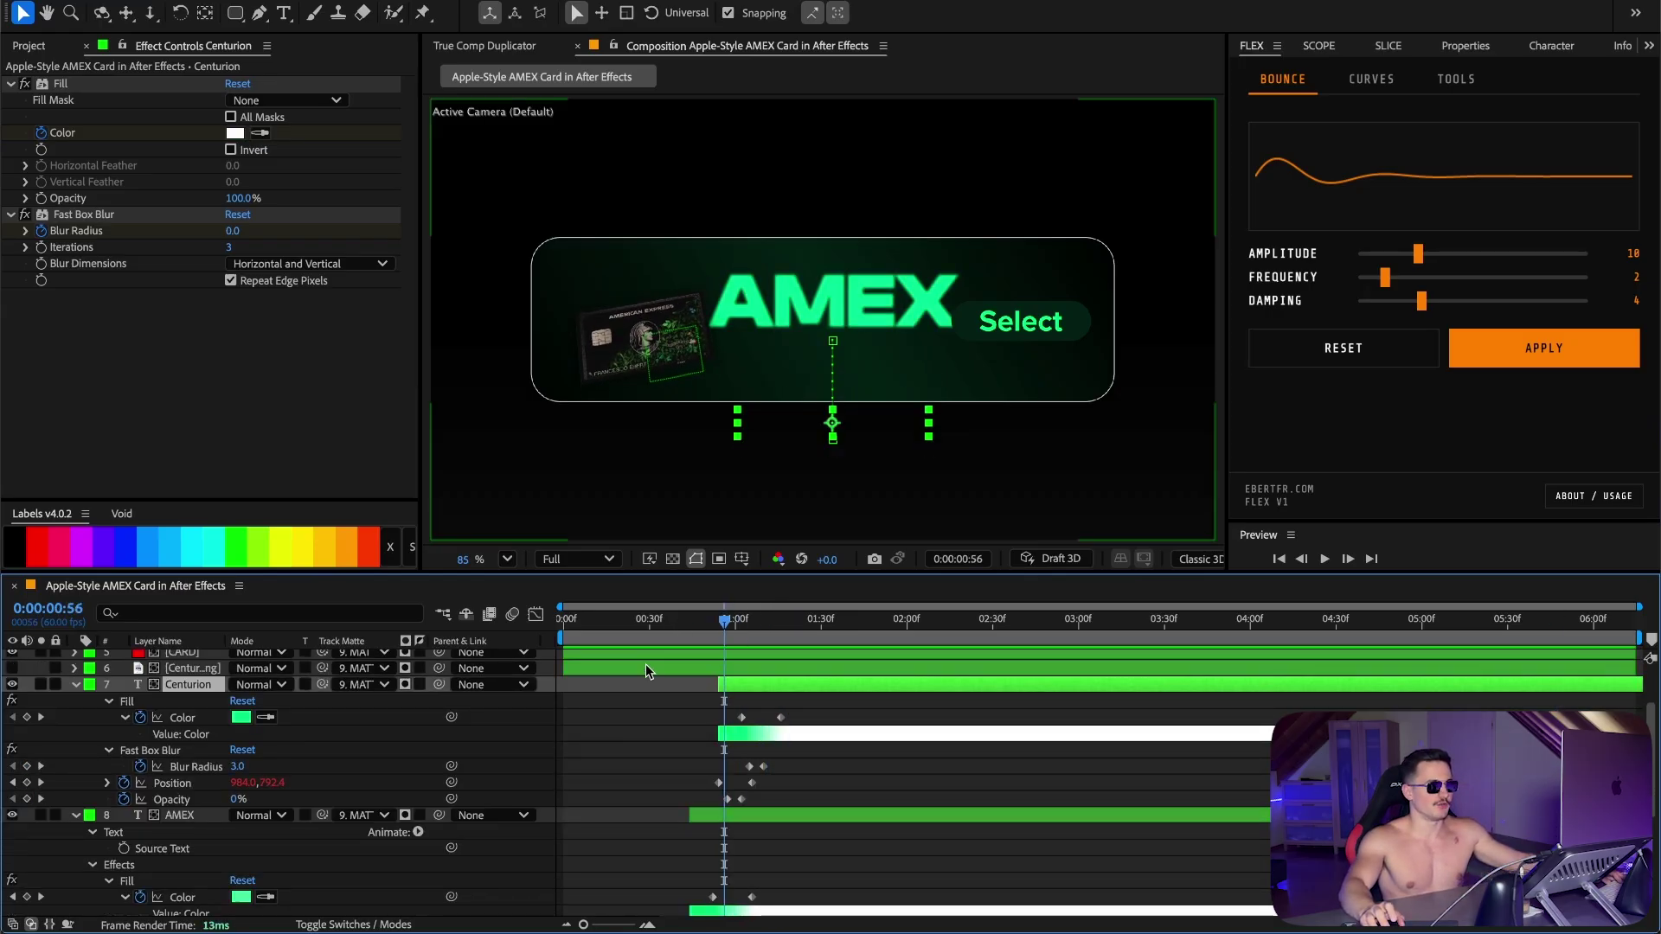
pyautogui.press('u')
pyautogui.click(739, 863)
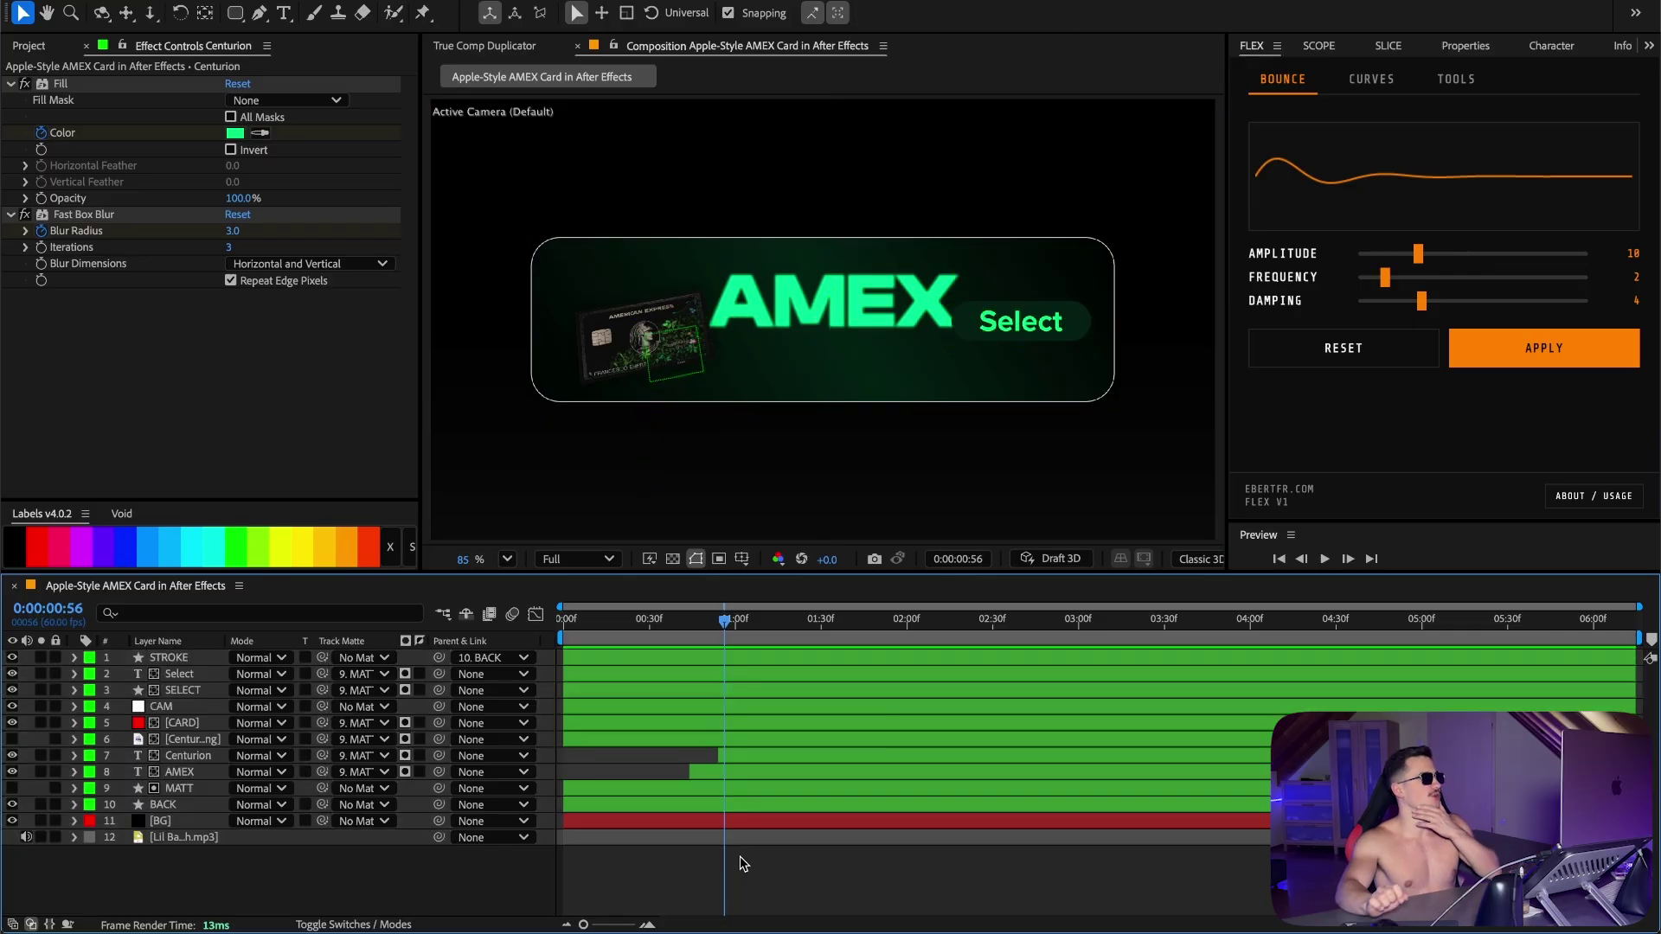
# Step: Parent the Select text to SELECT, and SELECT, CARD, both Centurion layers, AMEX and MATT to BACK, testing the link by temporarily scaling BACK
pyautogui.click(194, 692)
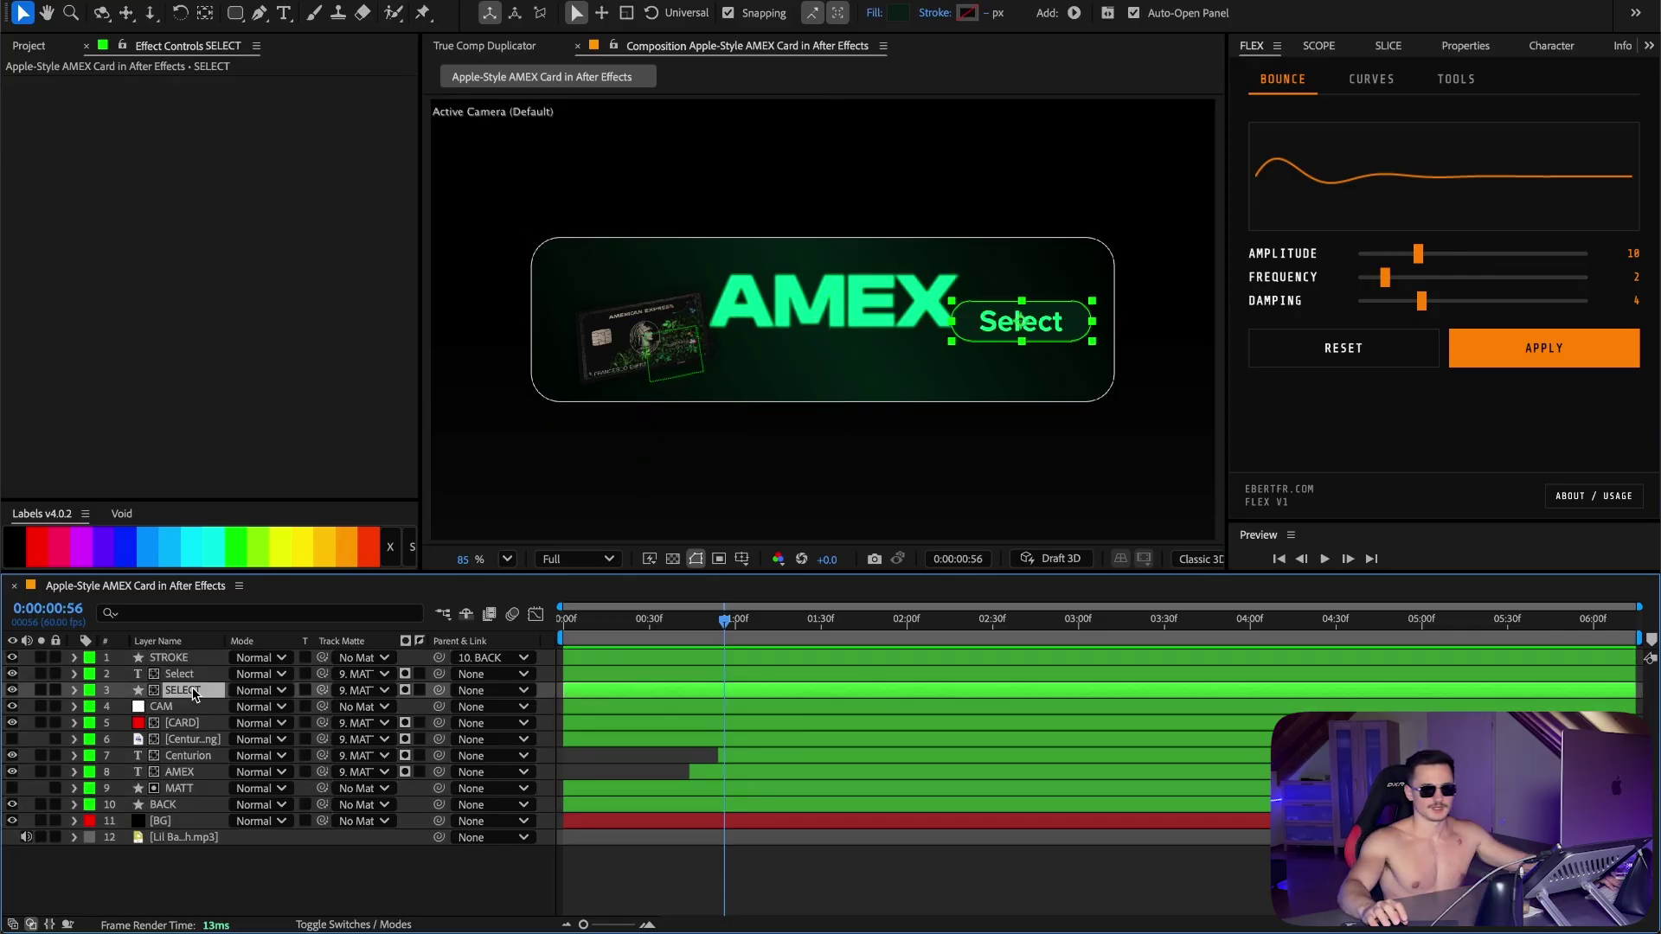
pyautogui.click(182, 676)
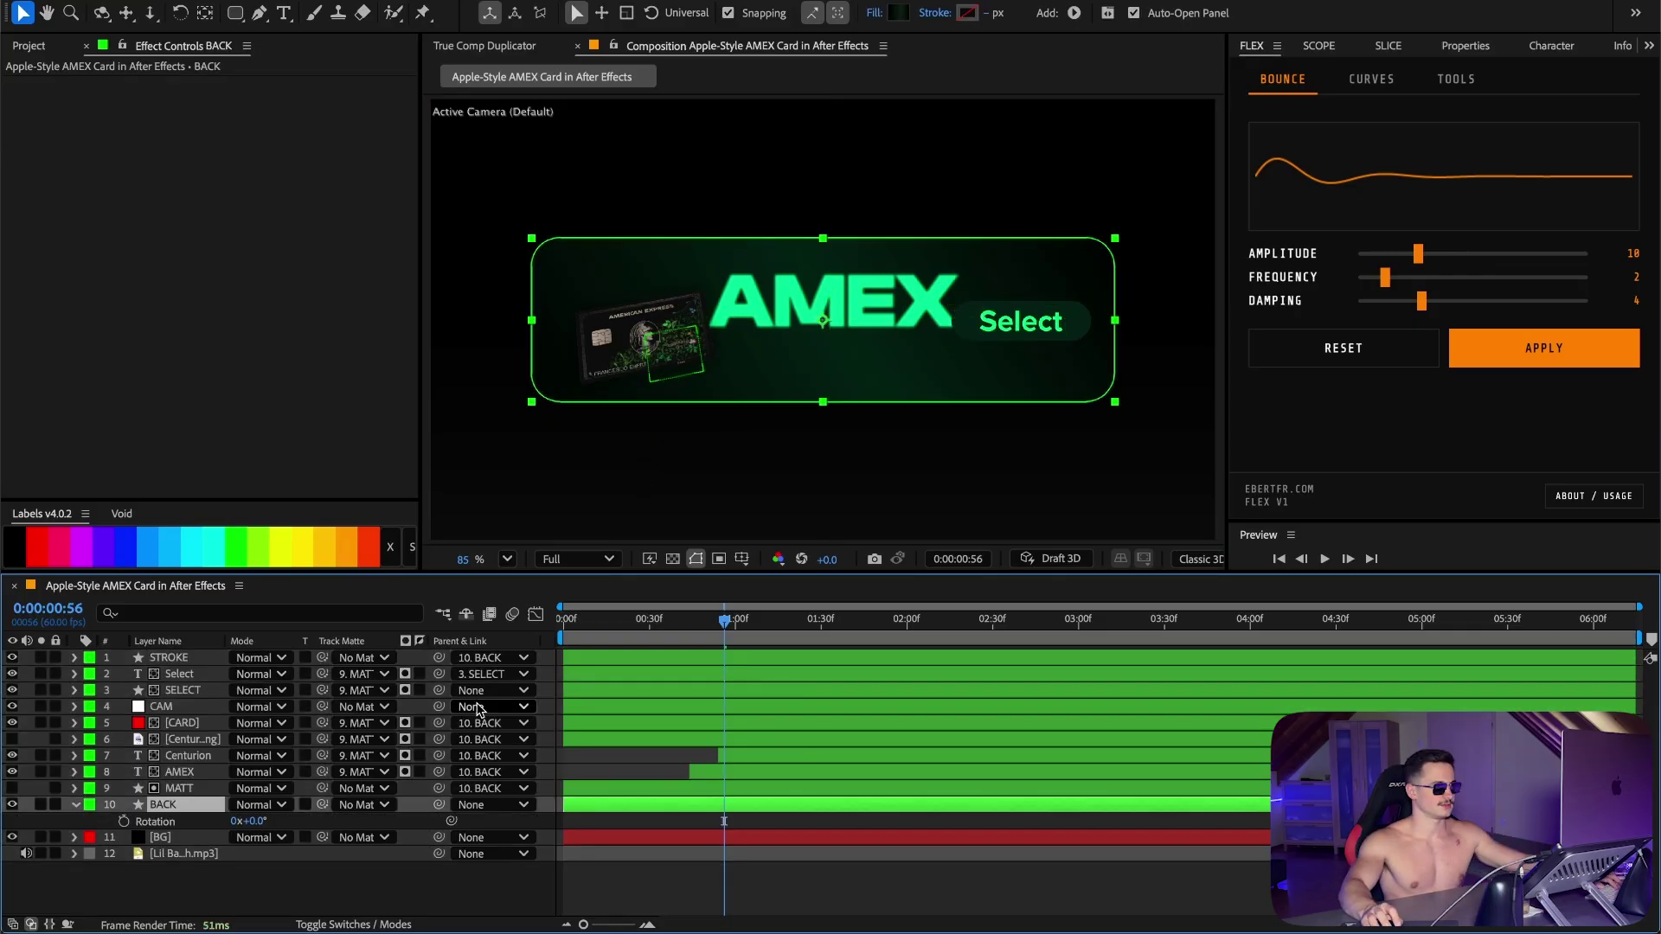
pyautogui.click(171, 693)
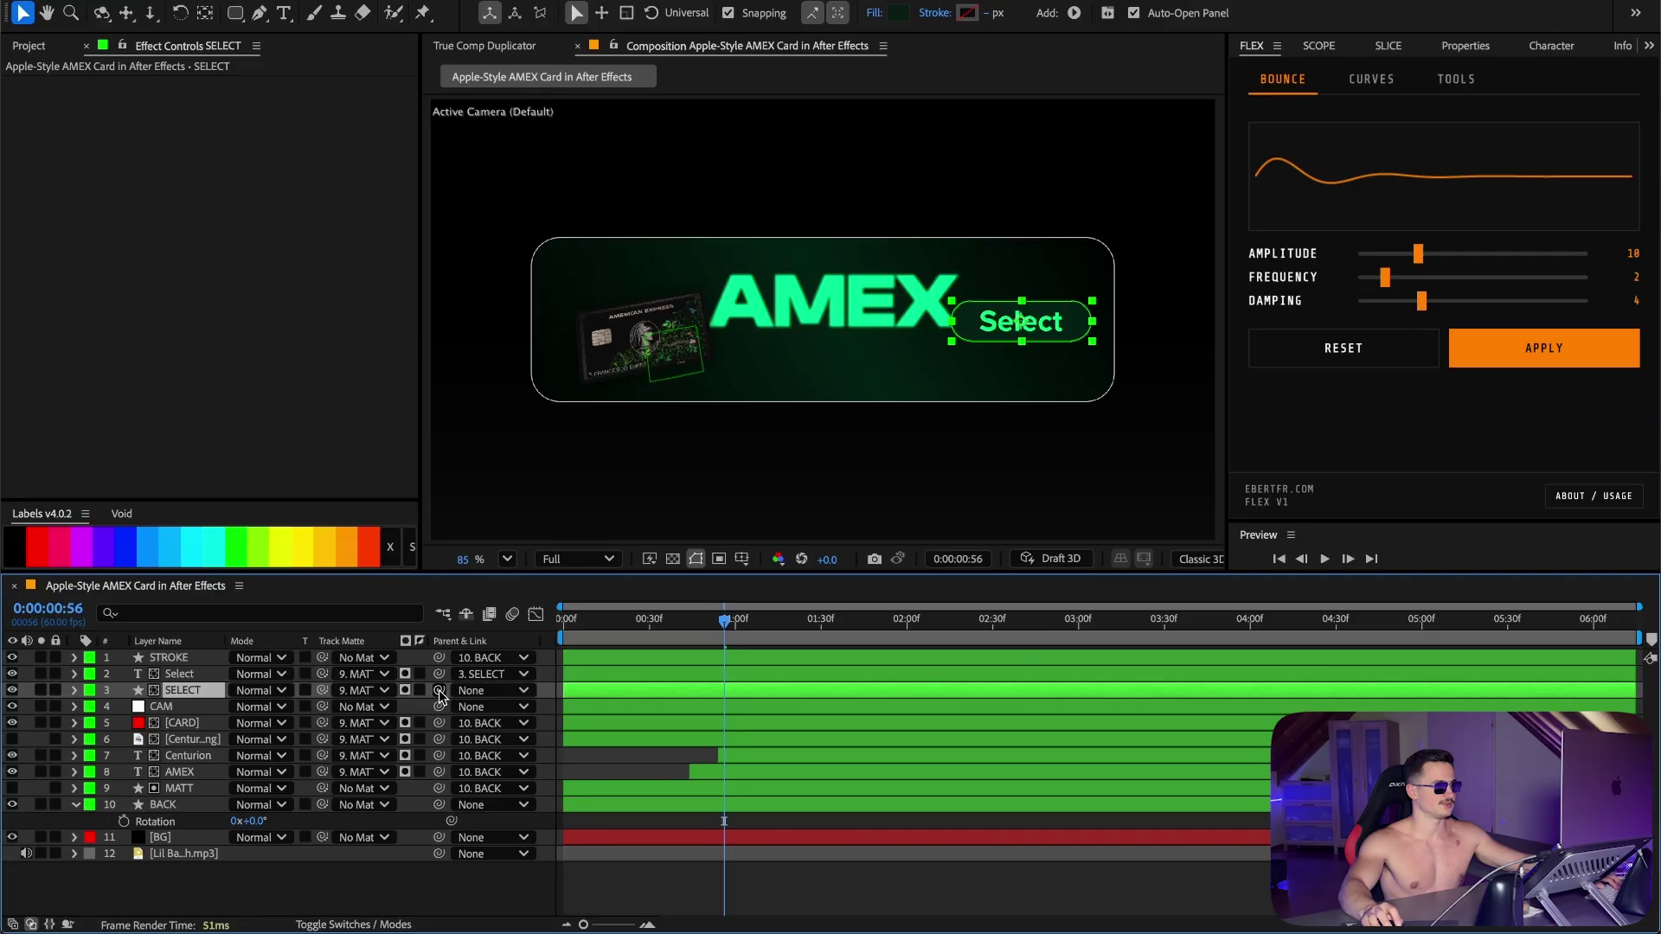
pyautogui.moveTo(439, 692); pyautogui.dragTo(248, 833)
pyautogui.hotkey('ctrl', 'z')
pyautogui.press('s')
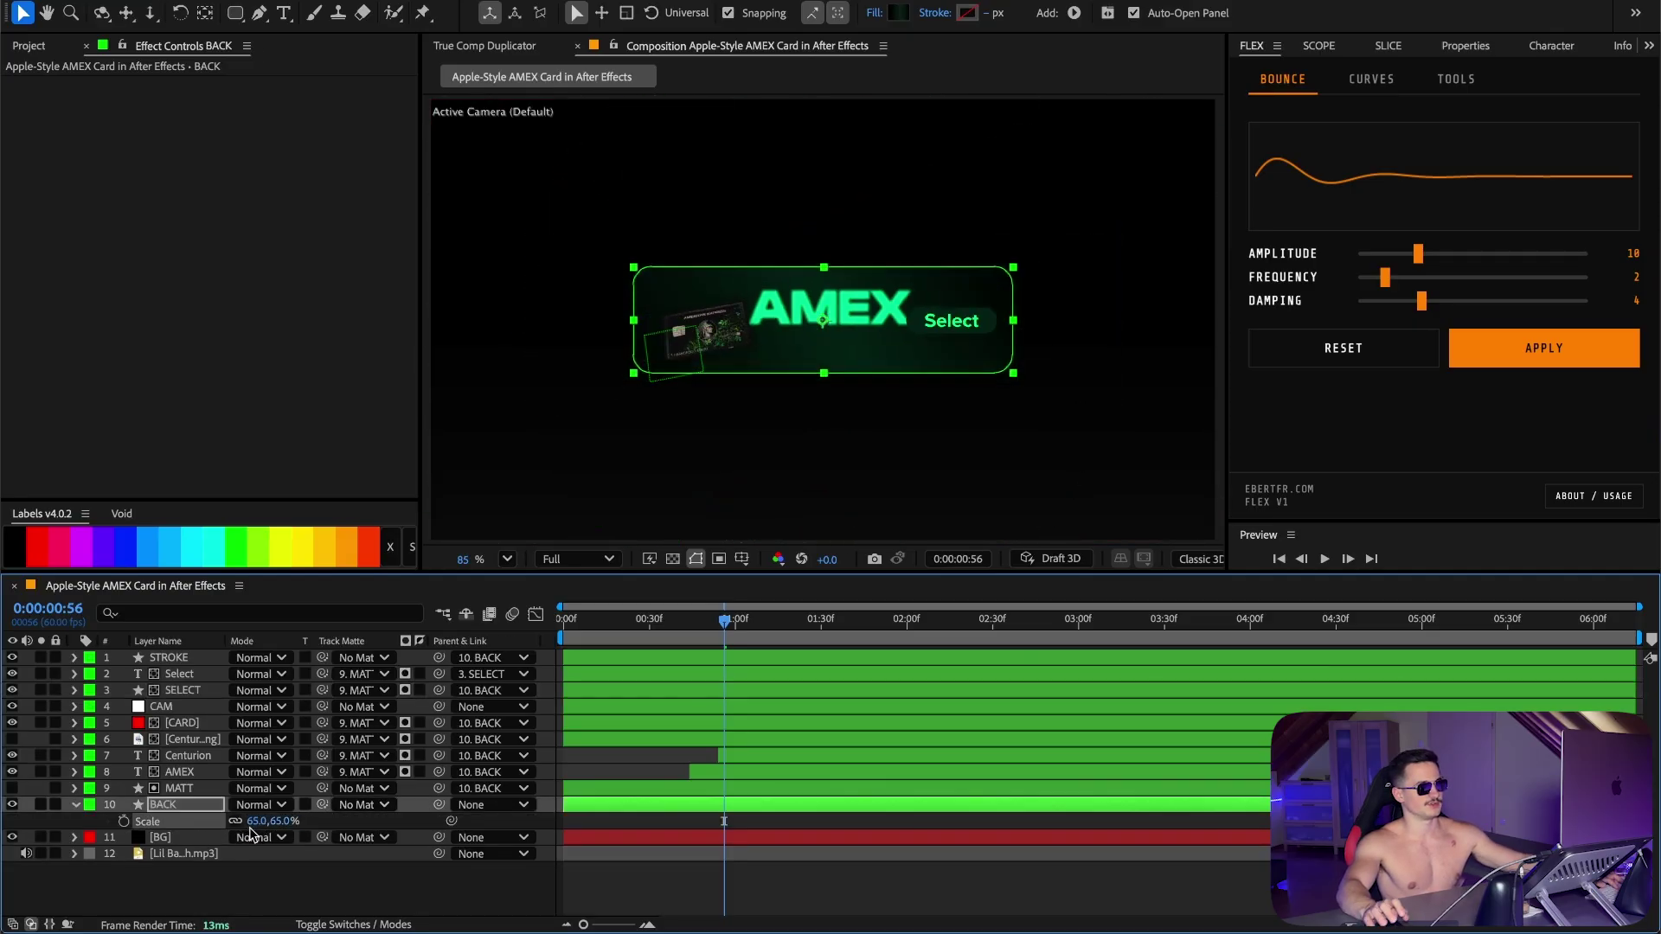
pyautogui.hotkey('ctrl', 'z')
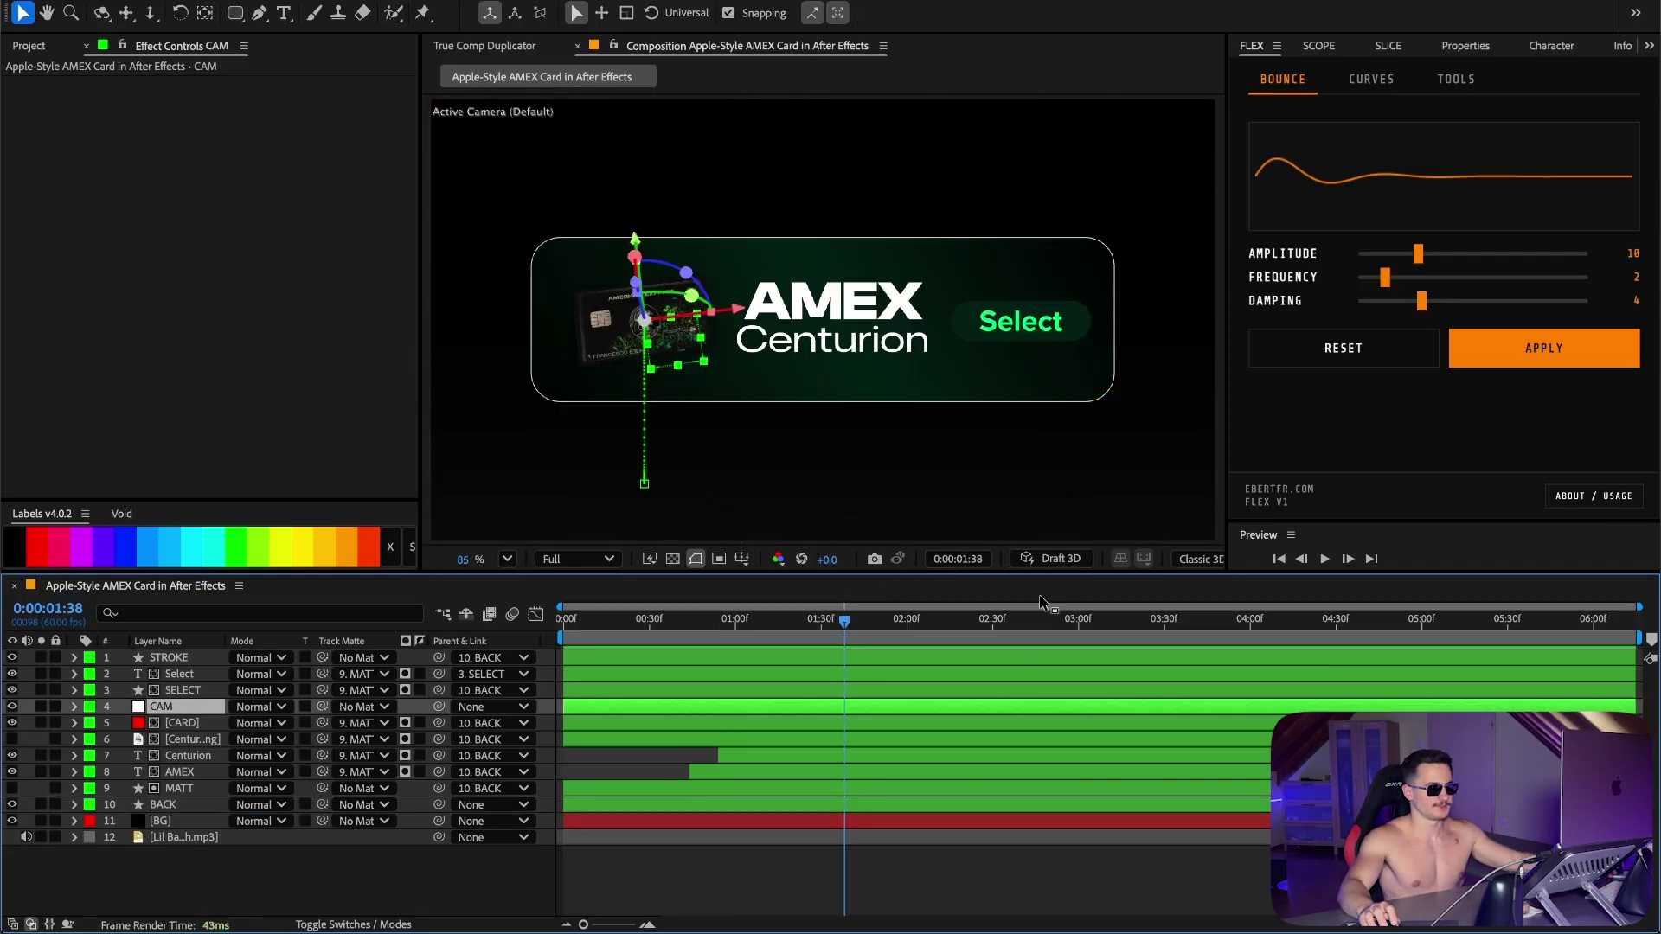
# Step: Check the SLICE usage notes and split the Select text layer into separate characters
pyautogui.moveTo(936, 623); pyautogui.dragTo(1159, 638)
pyautogui.click(189, 689)
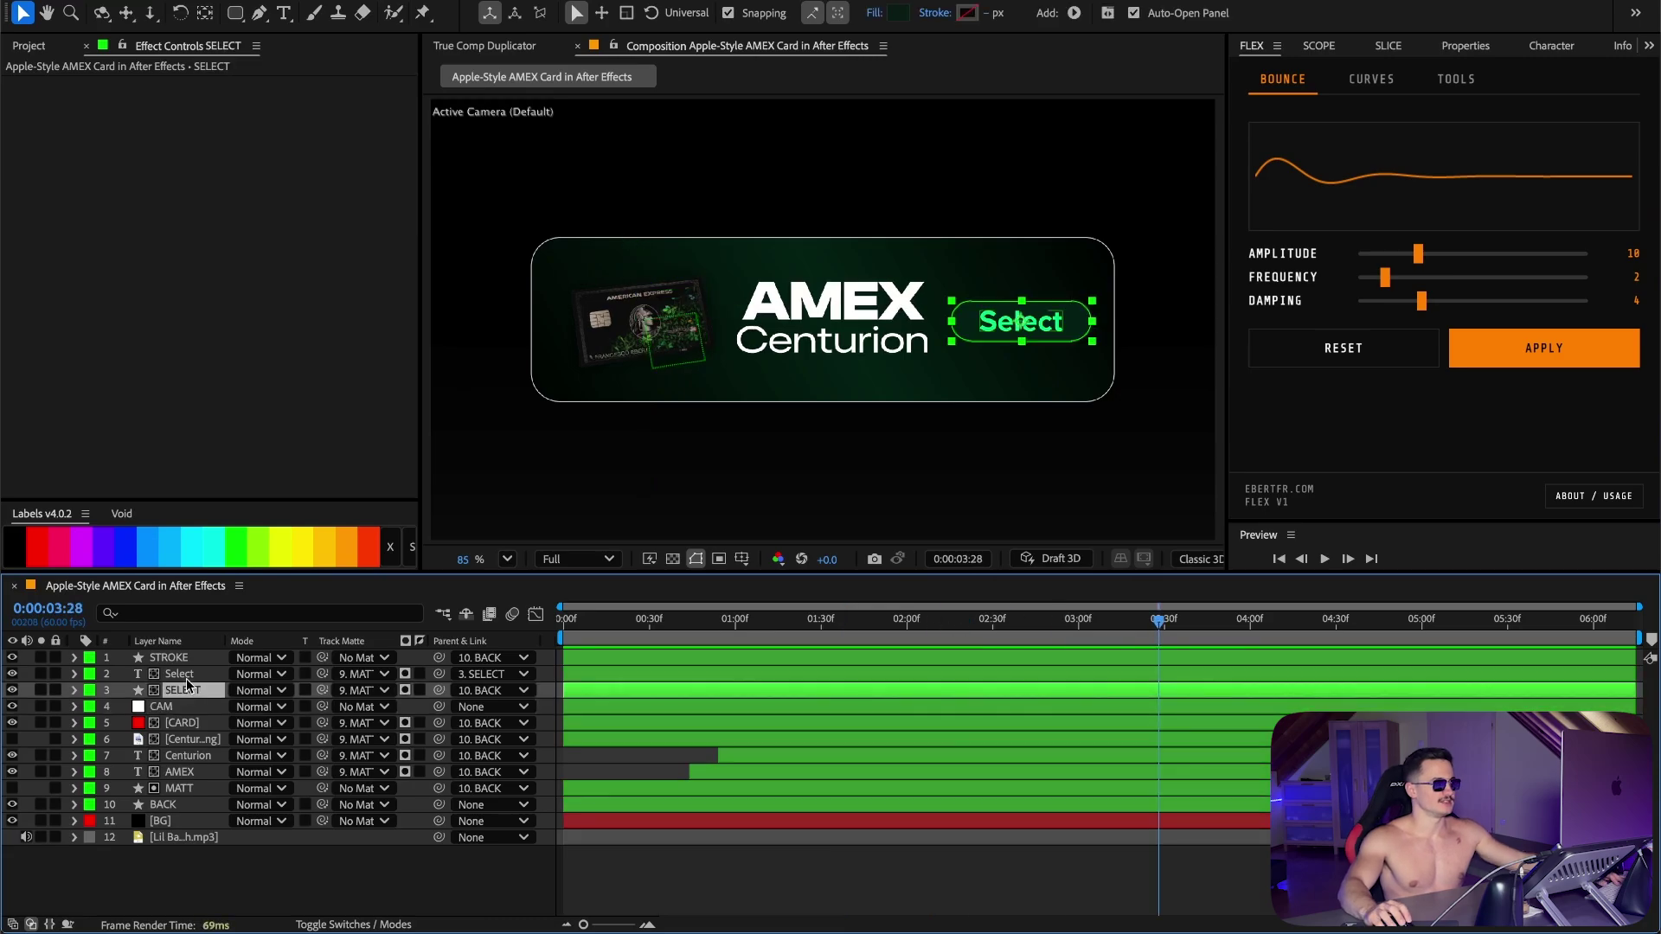
pyautogui.click(189, 674)
pyautogui.click(1003, 619)
pyautogui.click(1388, 45)
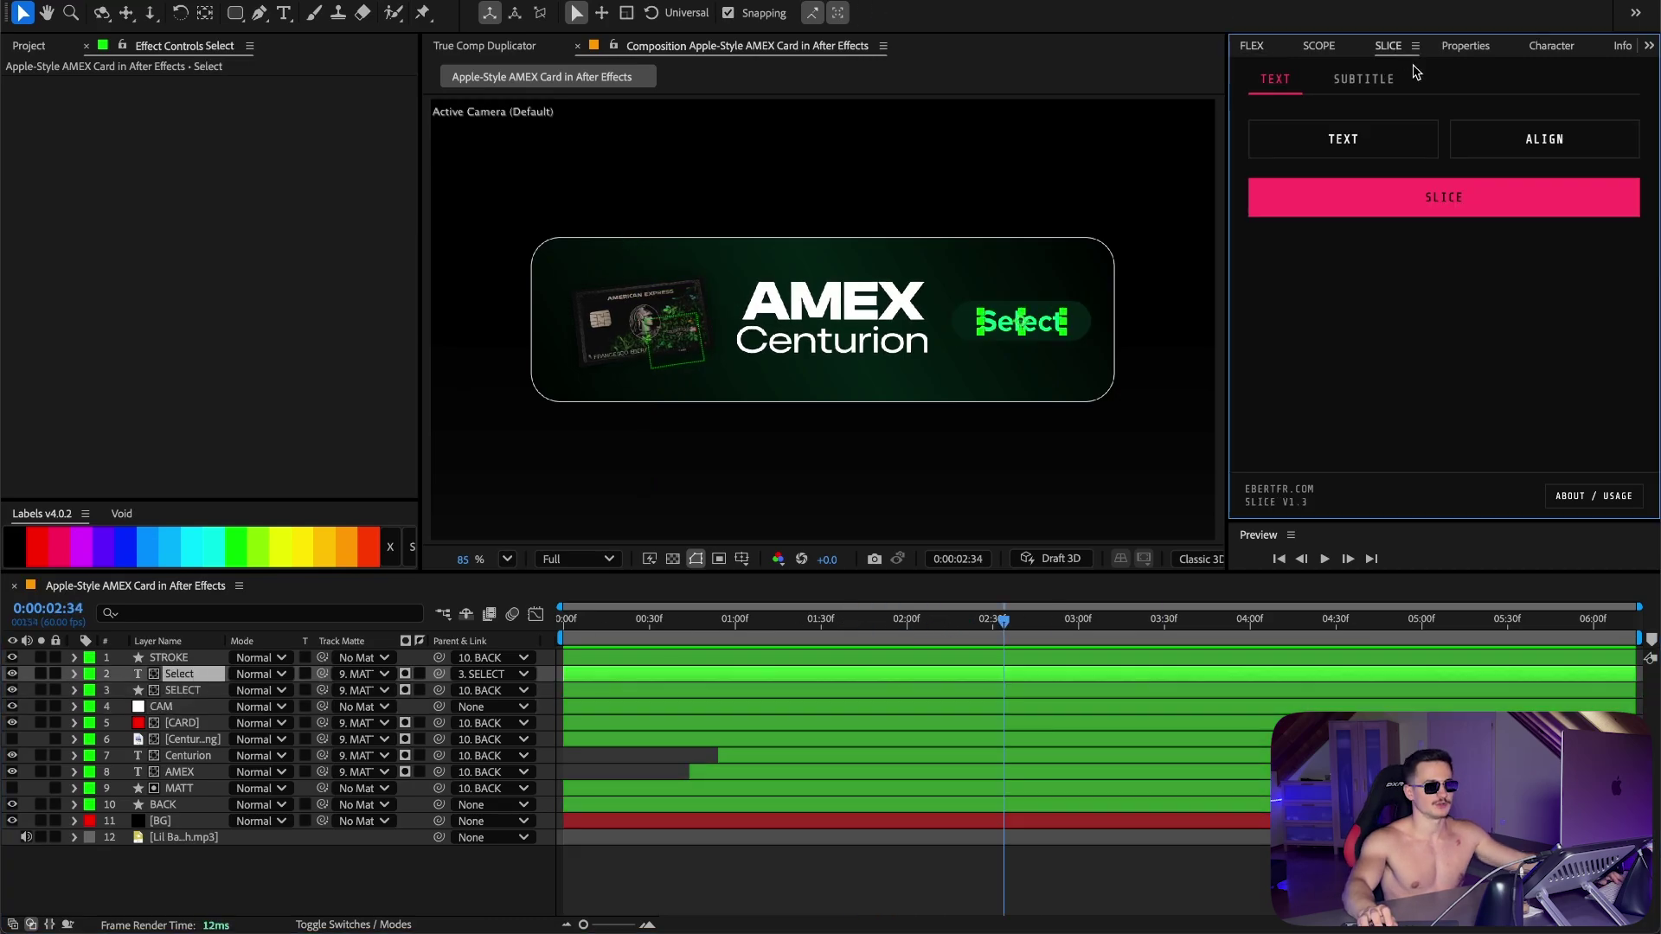
pyautogui.click(1592, 495)
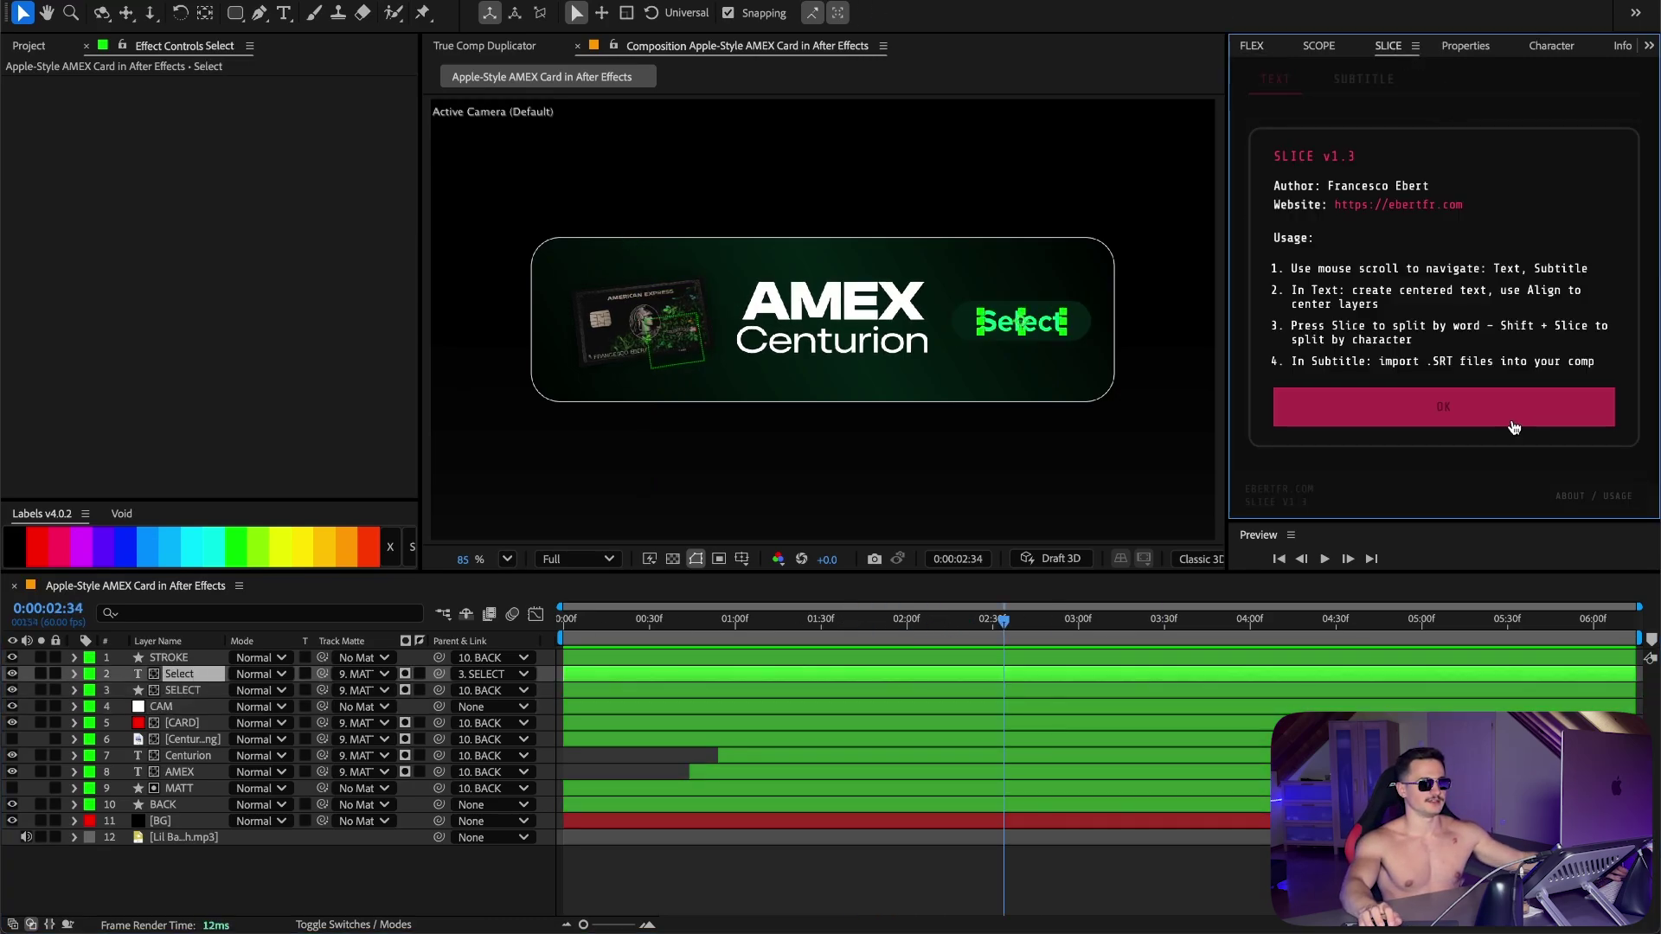
pyautogui.click(1413, 419)
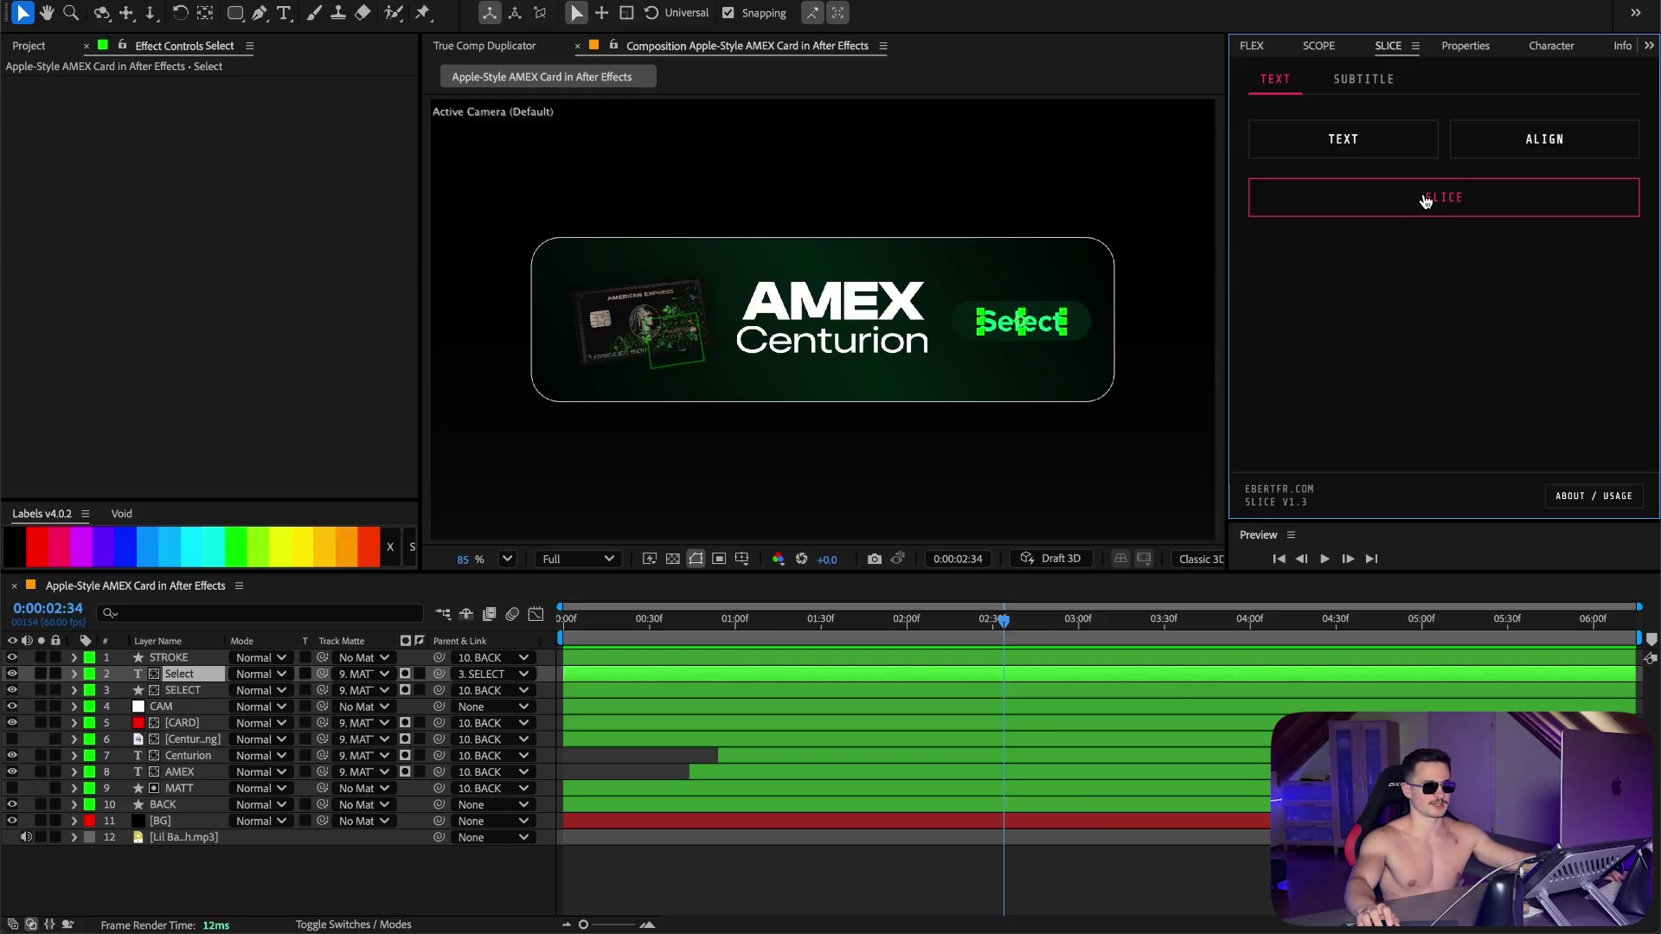
pyautogui.click(1426, 201)
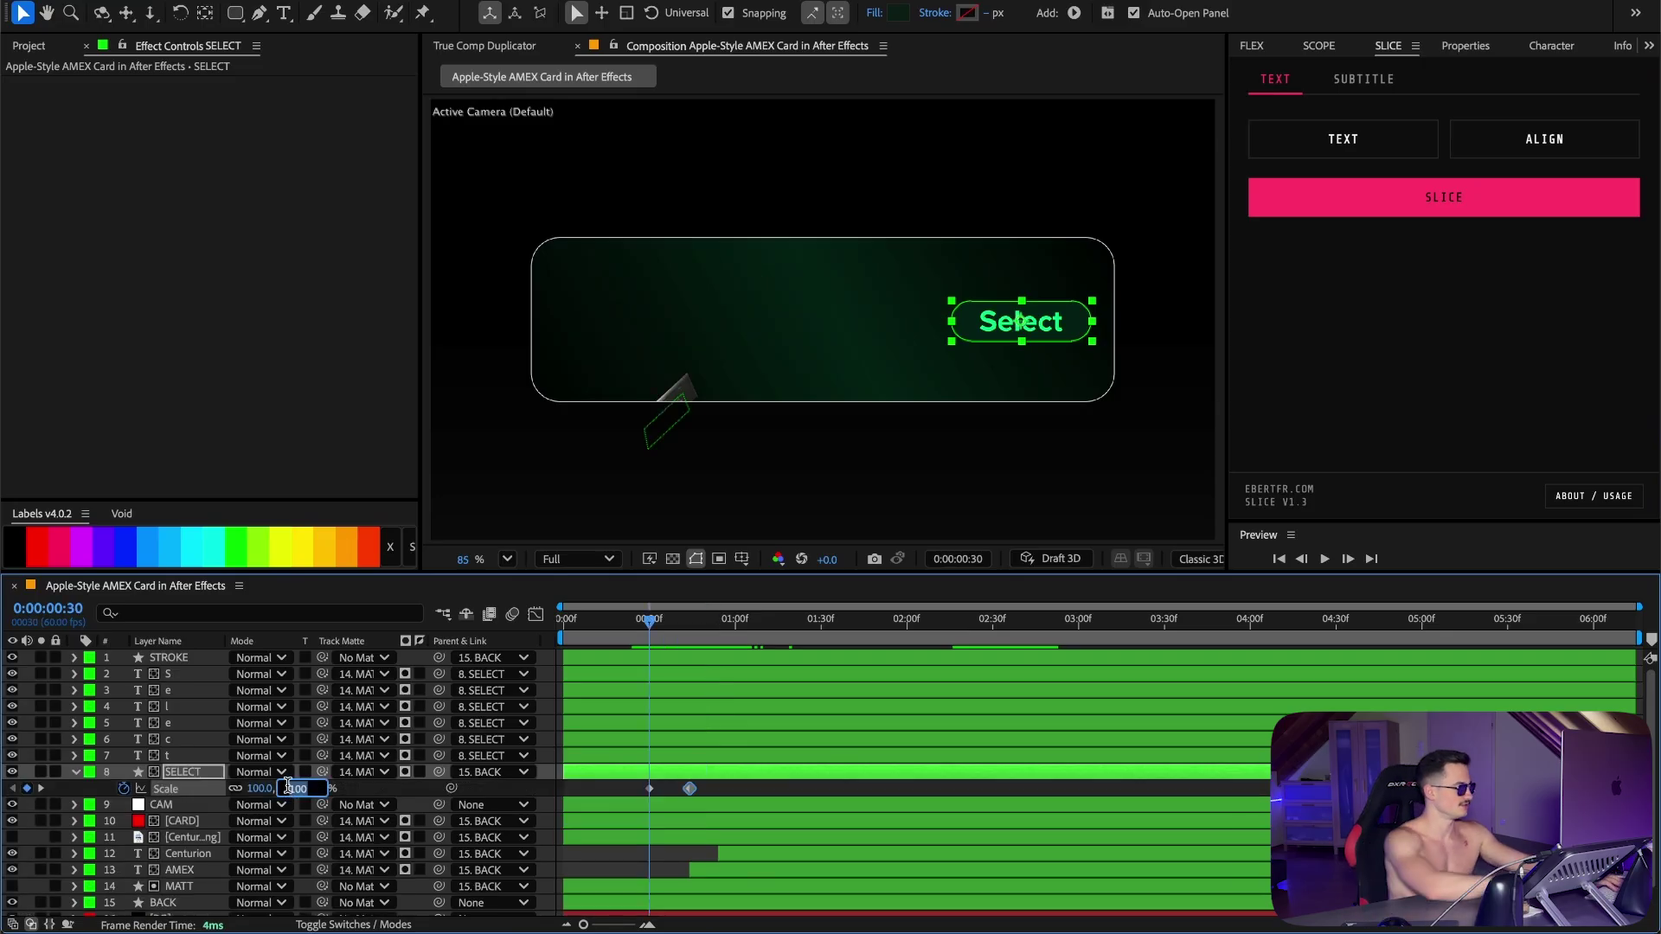
# Step: Set SELECT's Scale keyframe at 0:00:00:30 to 0% and apply a FLEX bounce with amplitude 10, frequency 2 and damping 4
pyautogui.write('0')
pyautogui.press('Return')
pyautogui.click(1274, 45)
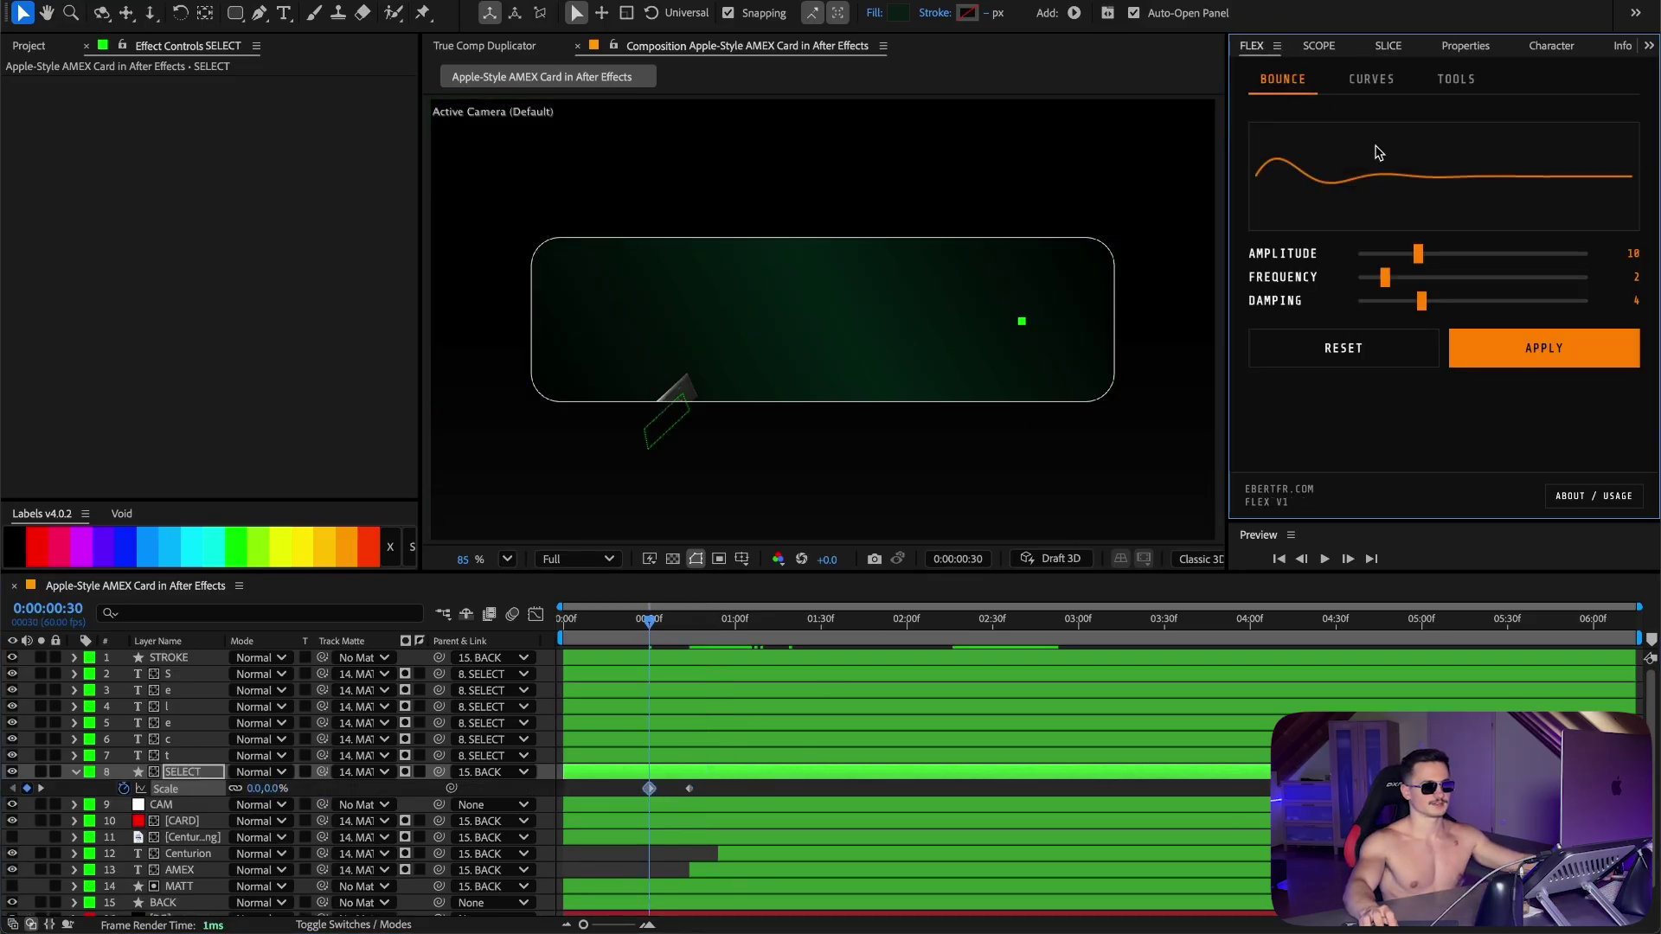
pyautogui.click(1526, 348)
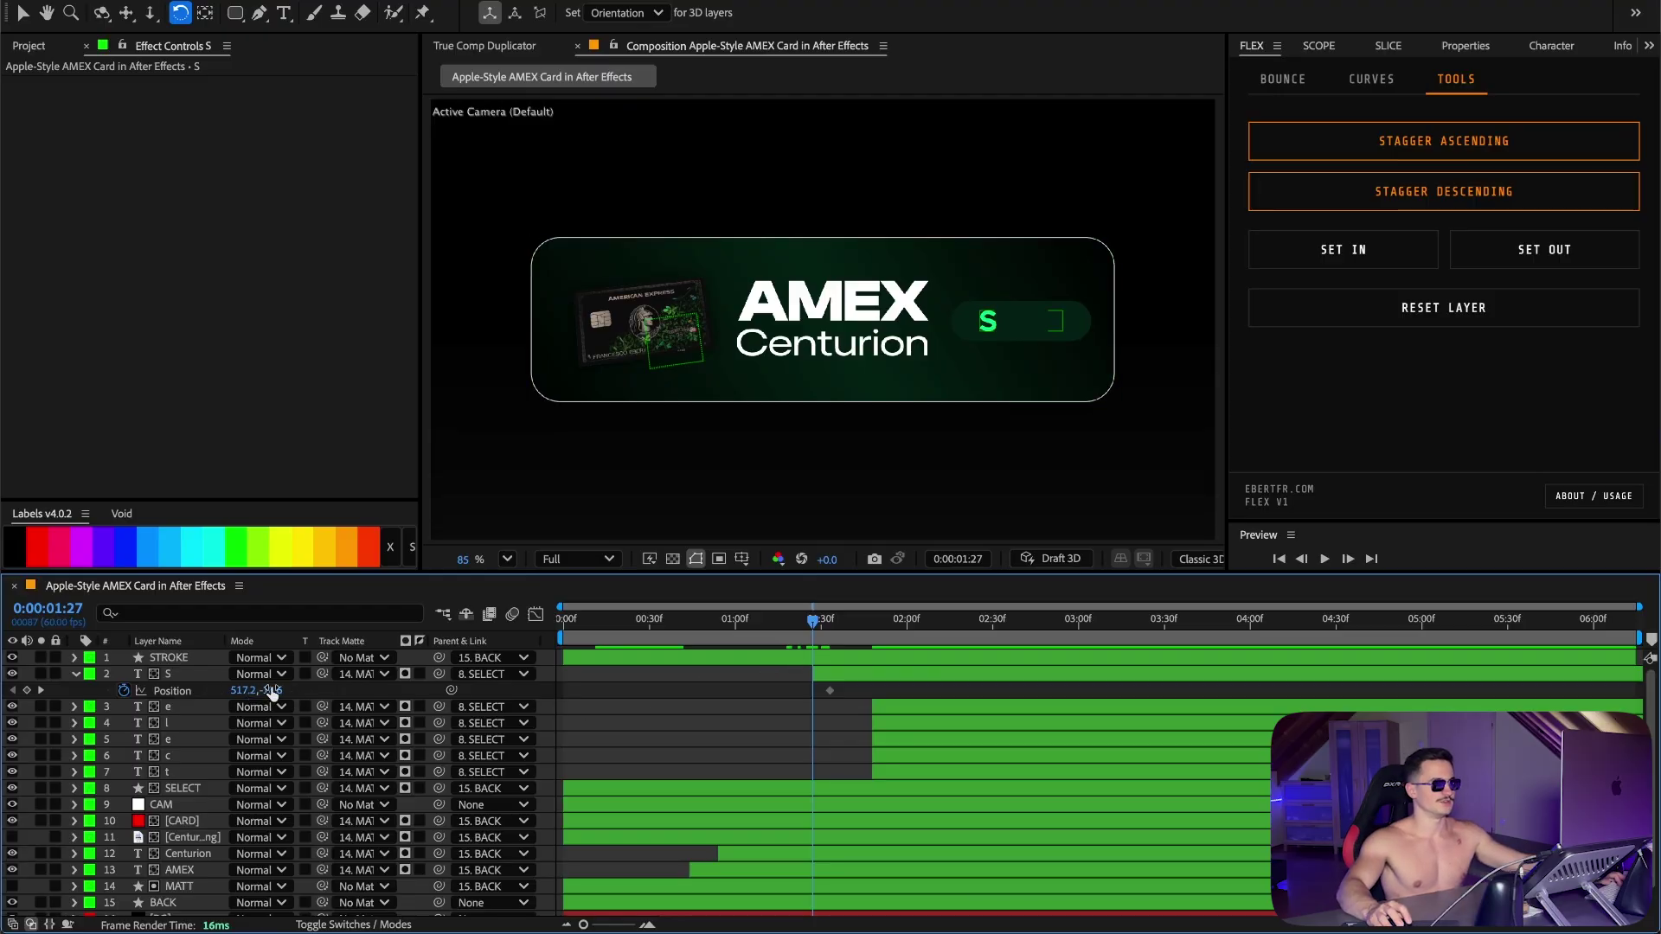
# Step: Lower the S letter's first Position keyframe so the letter starts below the button
pyautogui.moveTo(268, 690); pyautogui.dragTo(376, 684)
# Step: Copy AMEX's Fill Color and Blur Radius keyframes onto the S layer and shift the blur keyframes to the layer's start
pyautogui.click(183, 874)
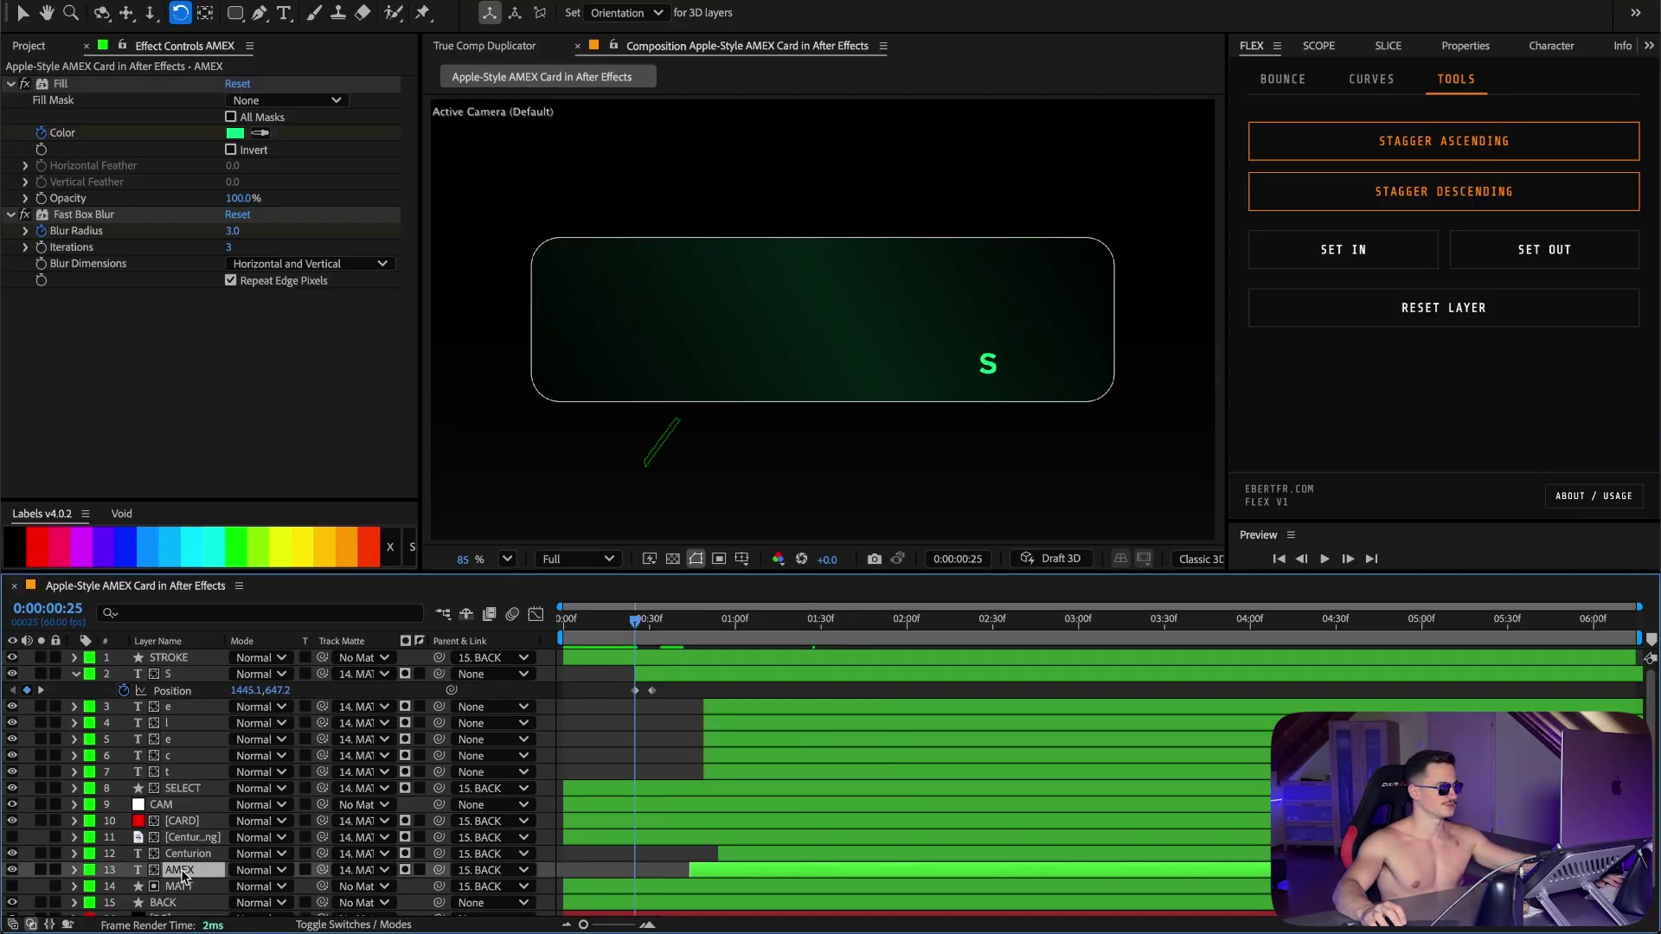
pyautogui.press('u')
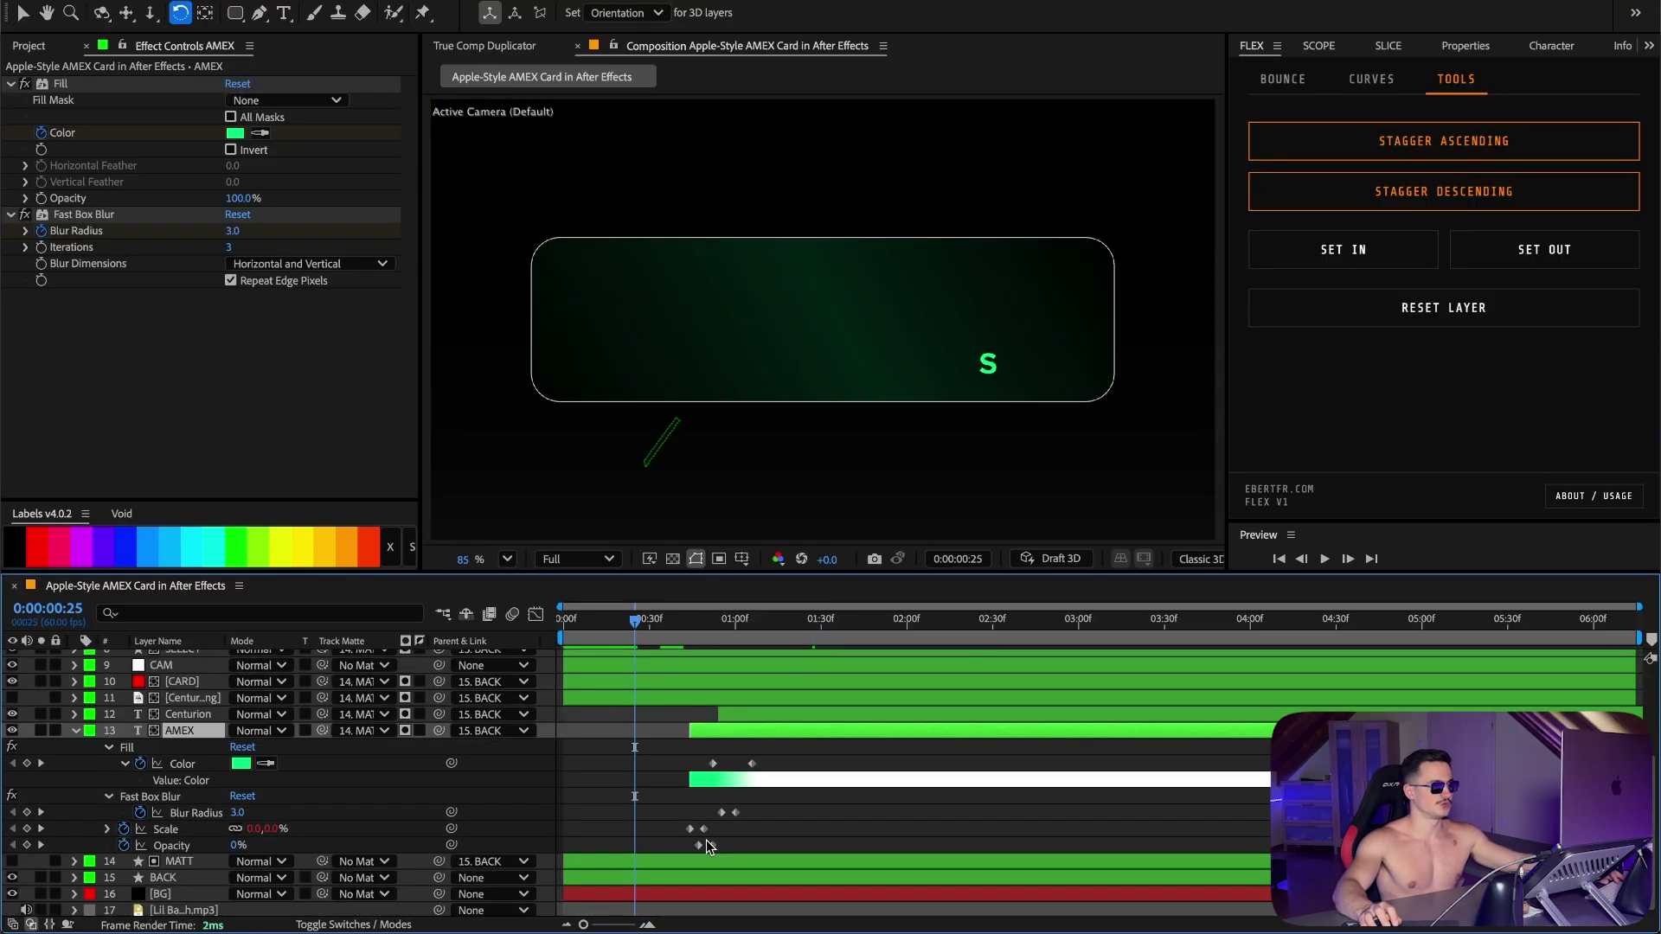
pyautogui.scroll(-3, 706, 839)
pyautogui.click(191, 813)
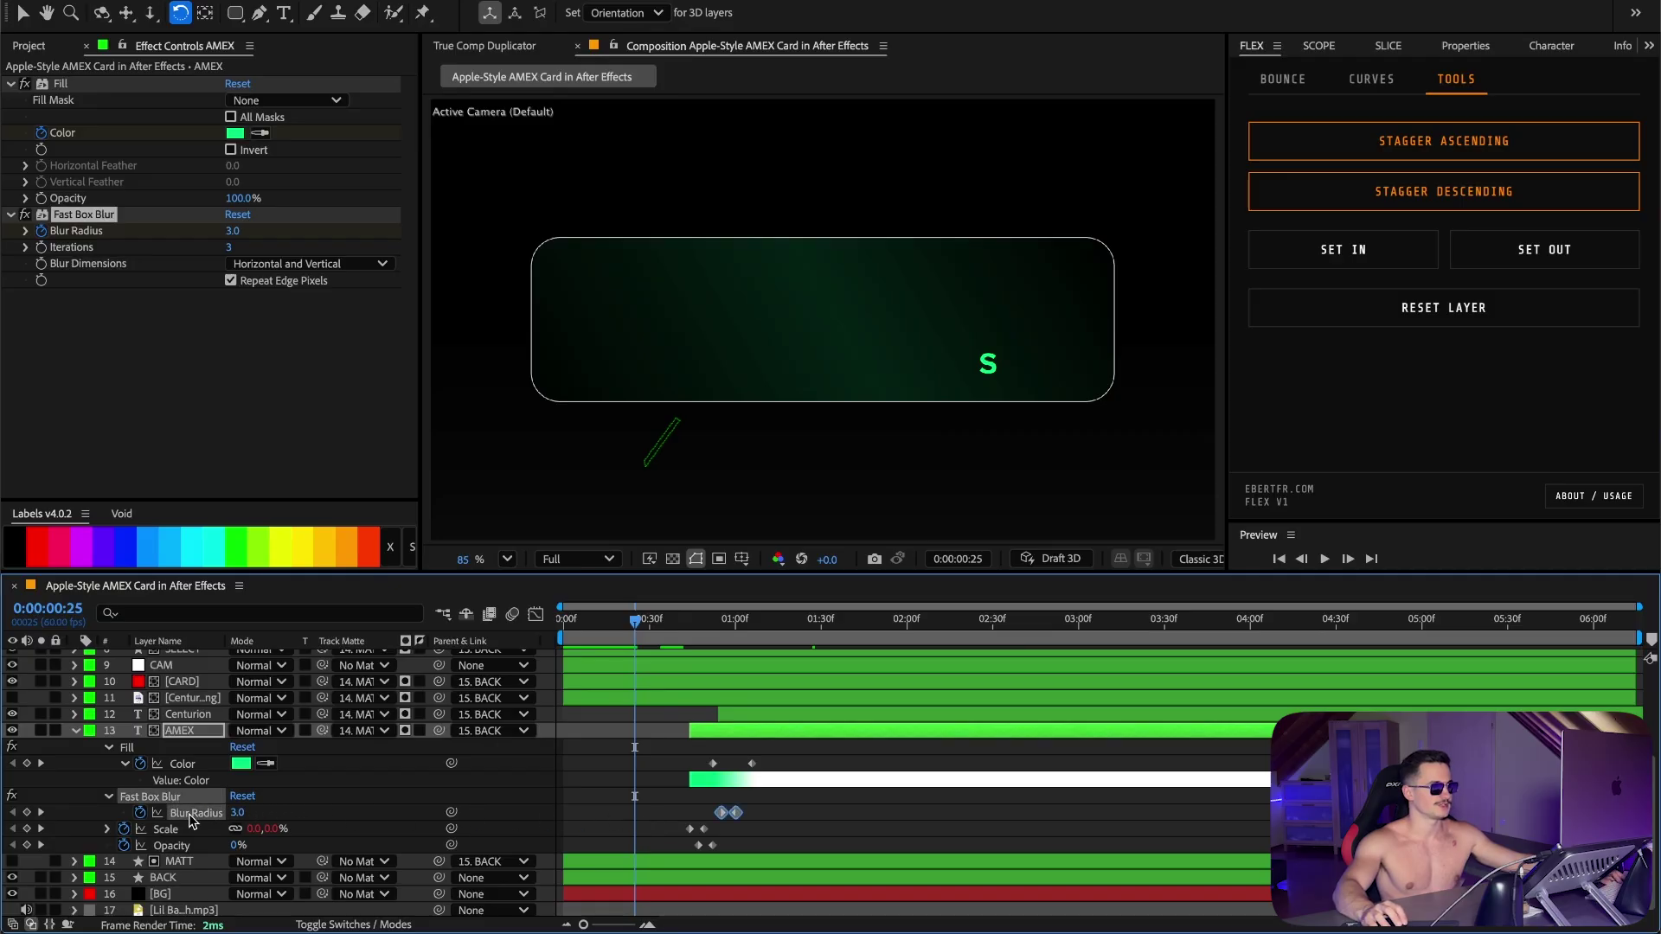
pyautogui.keyDown('shift'); pyautogui.click(176, 764); pyautogui.keyUp('shift')
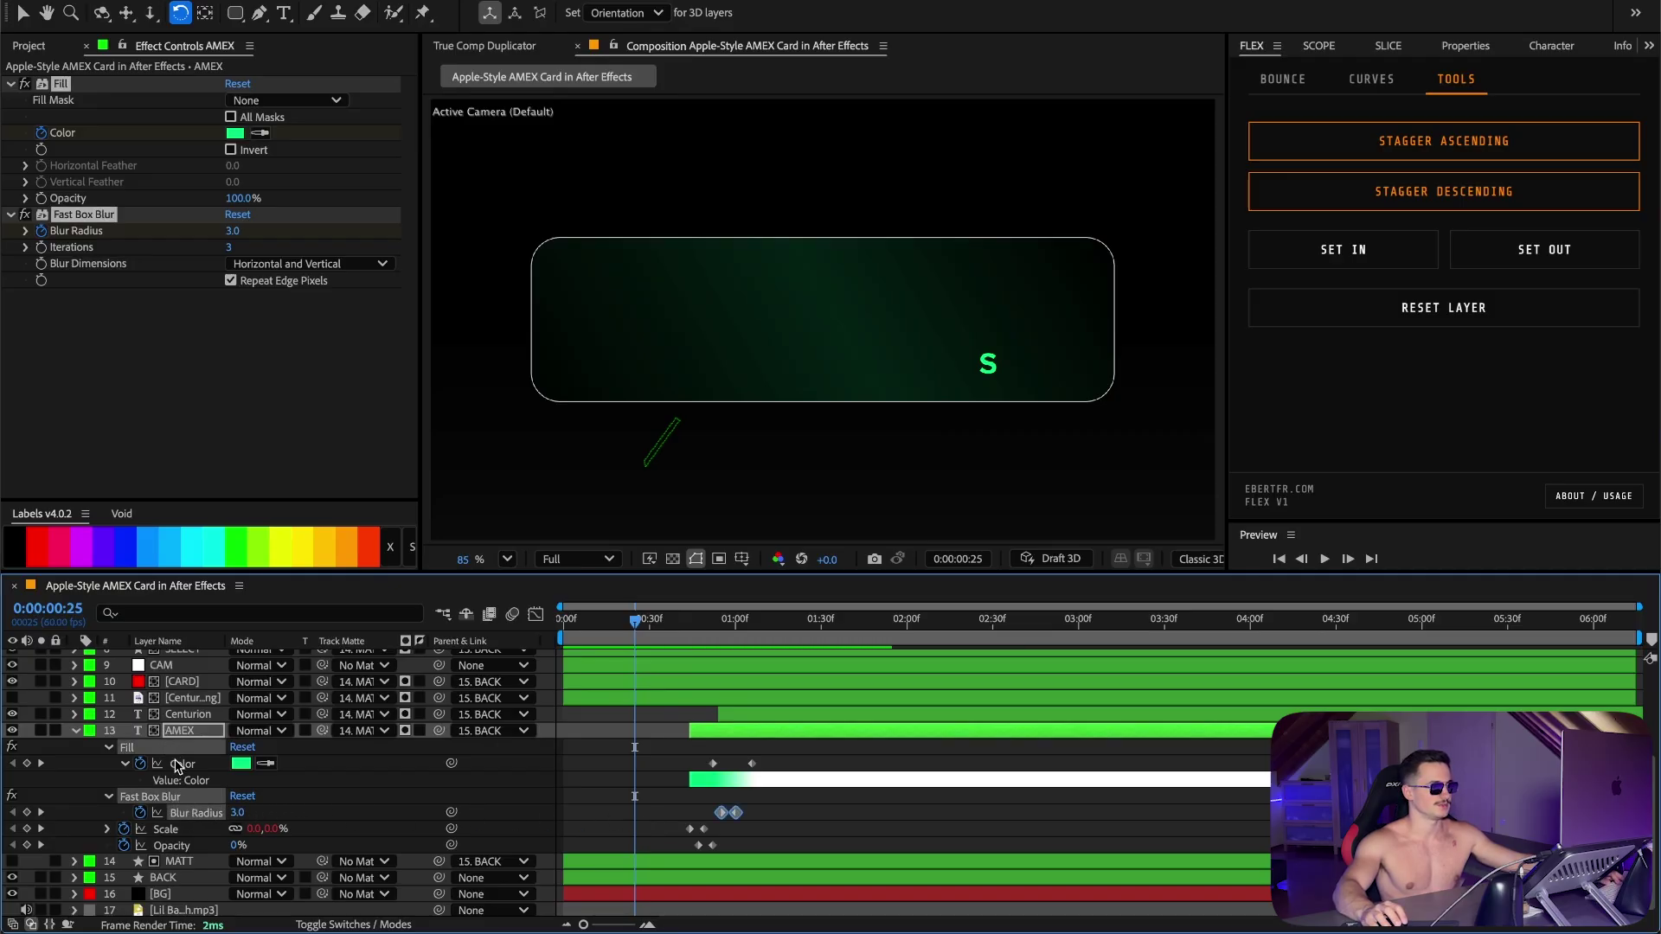
pyautogui.press('super+c')
pyautogui.scroll(5, 416, 762)
pyautogui.click(656, 676)
pyautogui.press('super+v')
pyautogui.press('u')
pyautogui.press('u')
pyautogui.moveTo(682, 752); pyautogui.dragTo(633, 761)
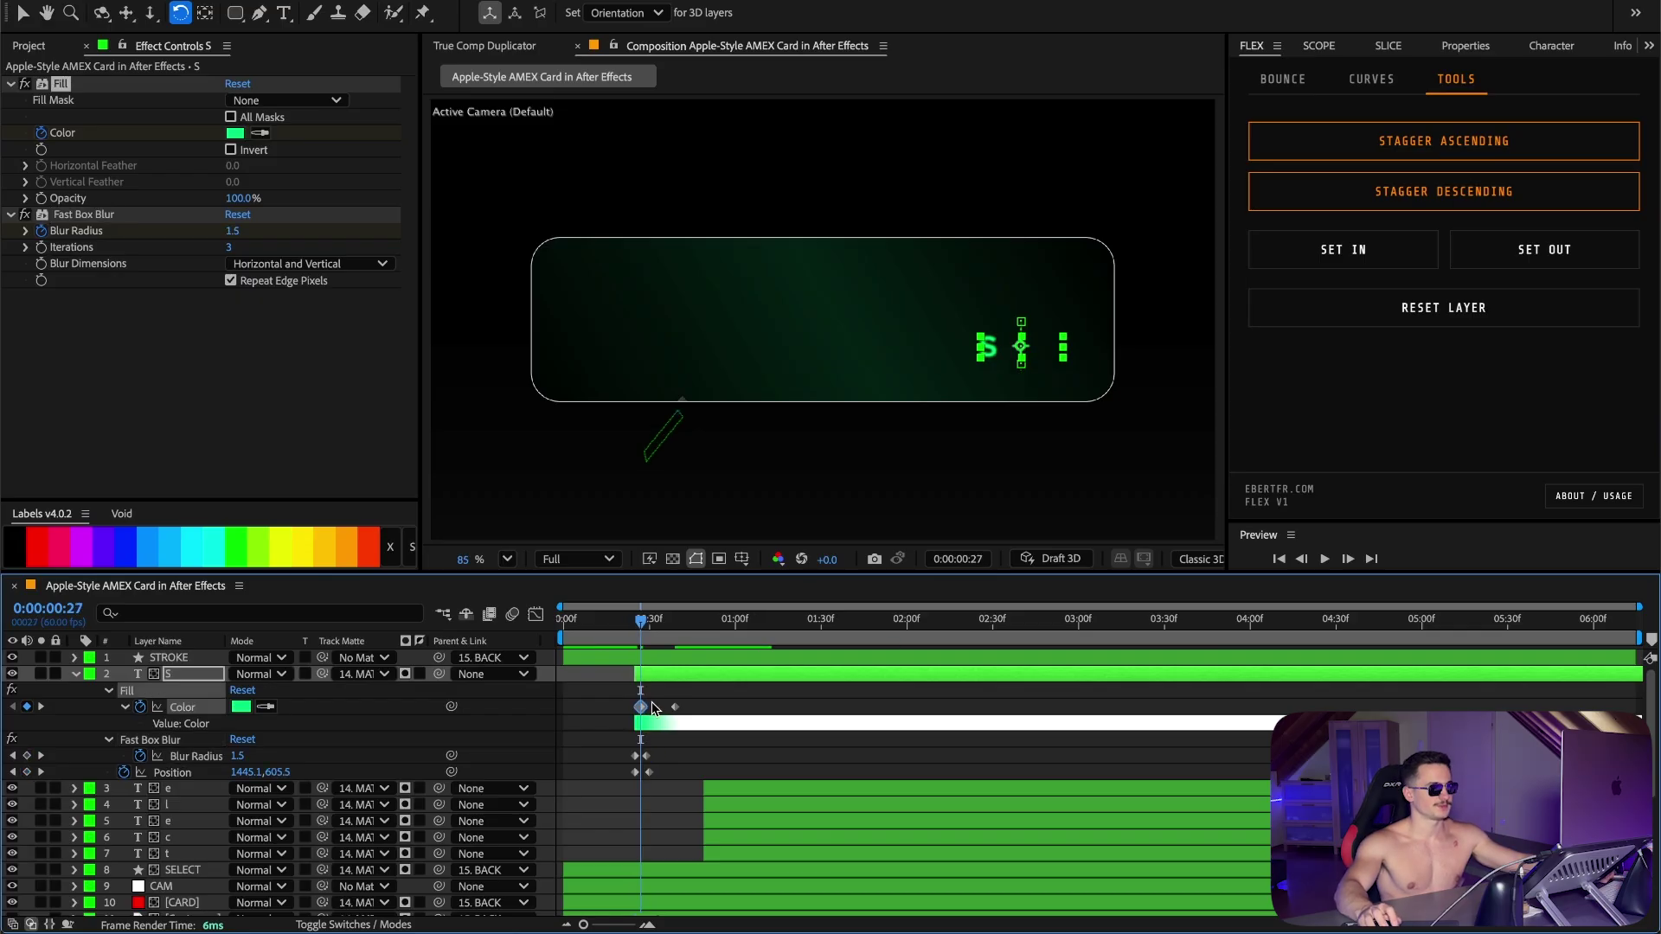
# Step: Time-reverse the S letter's Fill Color keyframes to run from white to green, and move the green keyframe closer to the white one
pyautogui.press('pagedown')
pyautogui.press('pagedown')
pyautogui.rightClick(641, 708)
pyautogui.moveTo(751, 932)
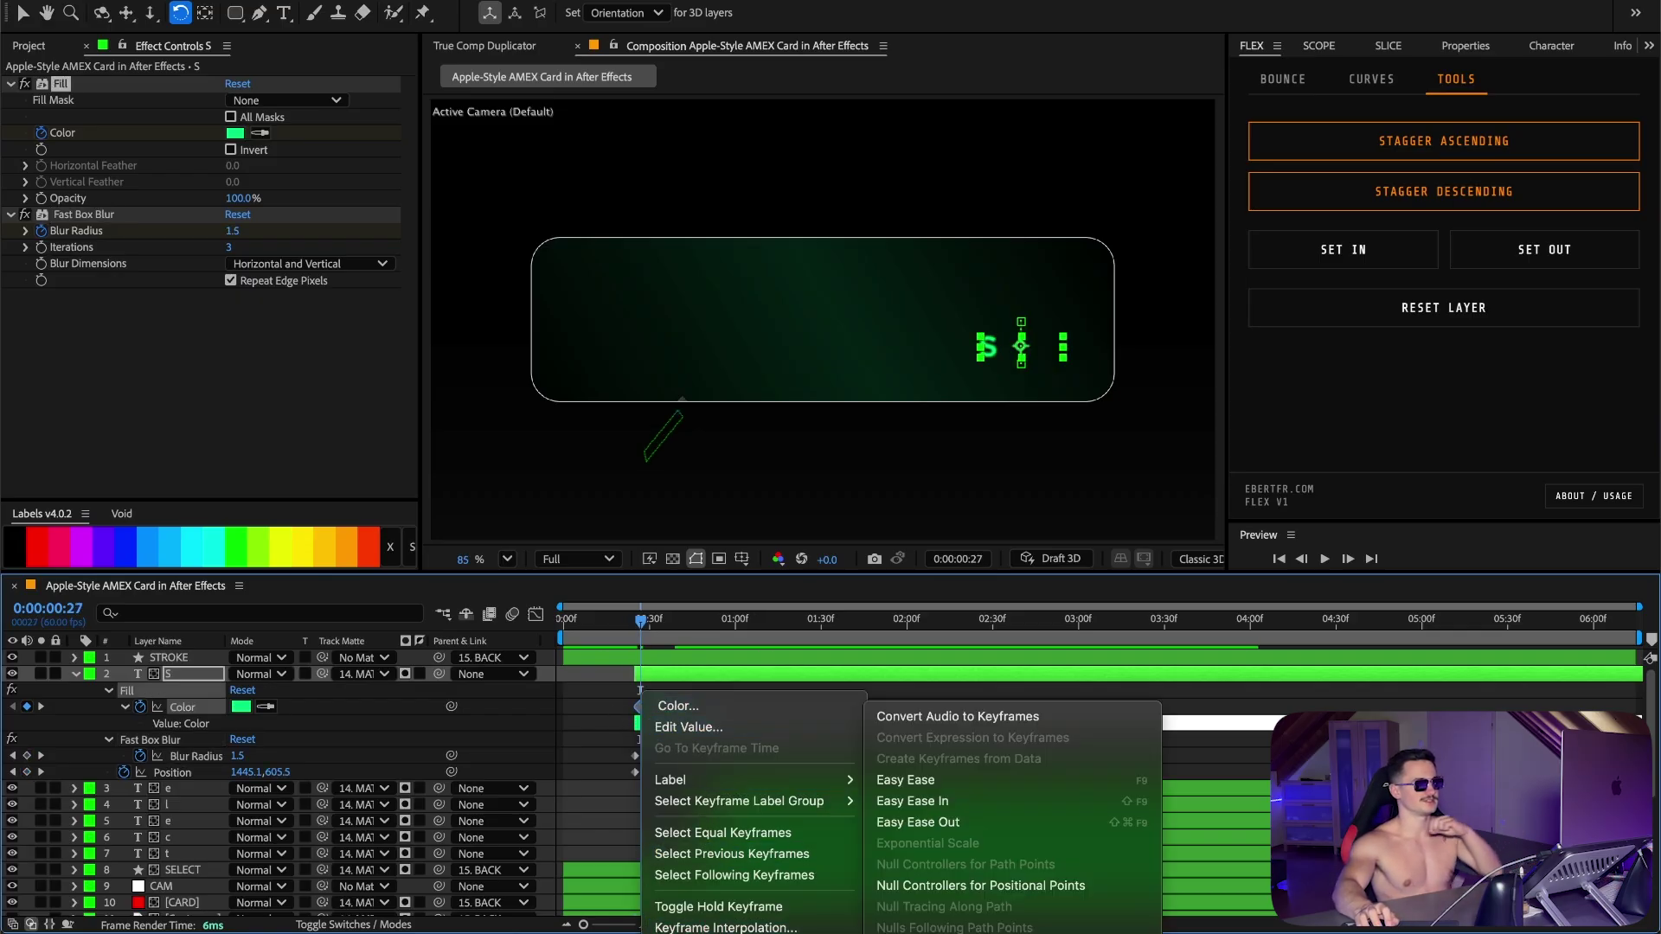
pyautogui.click(930, 908)
pyautogui.click(718, 701)
pyautogui.moveTo(674, 707); pyautogui.dragTo(664, 706)
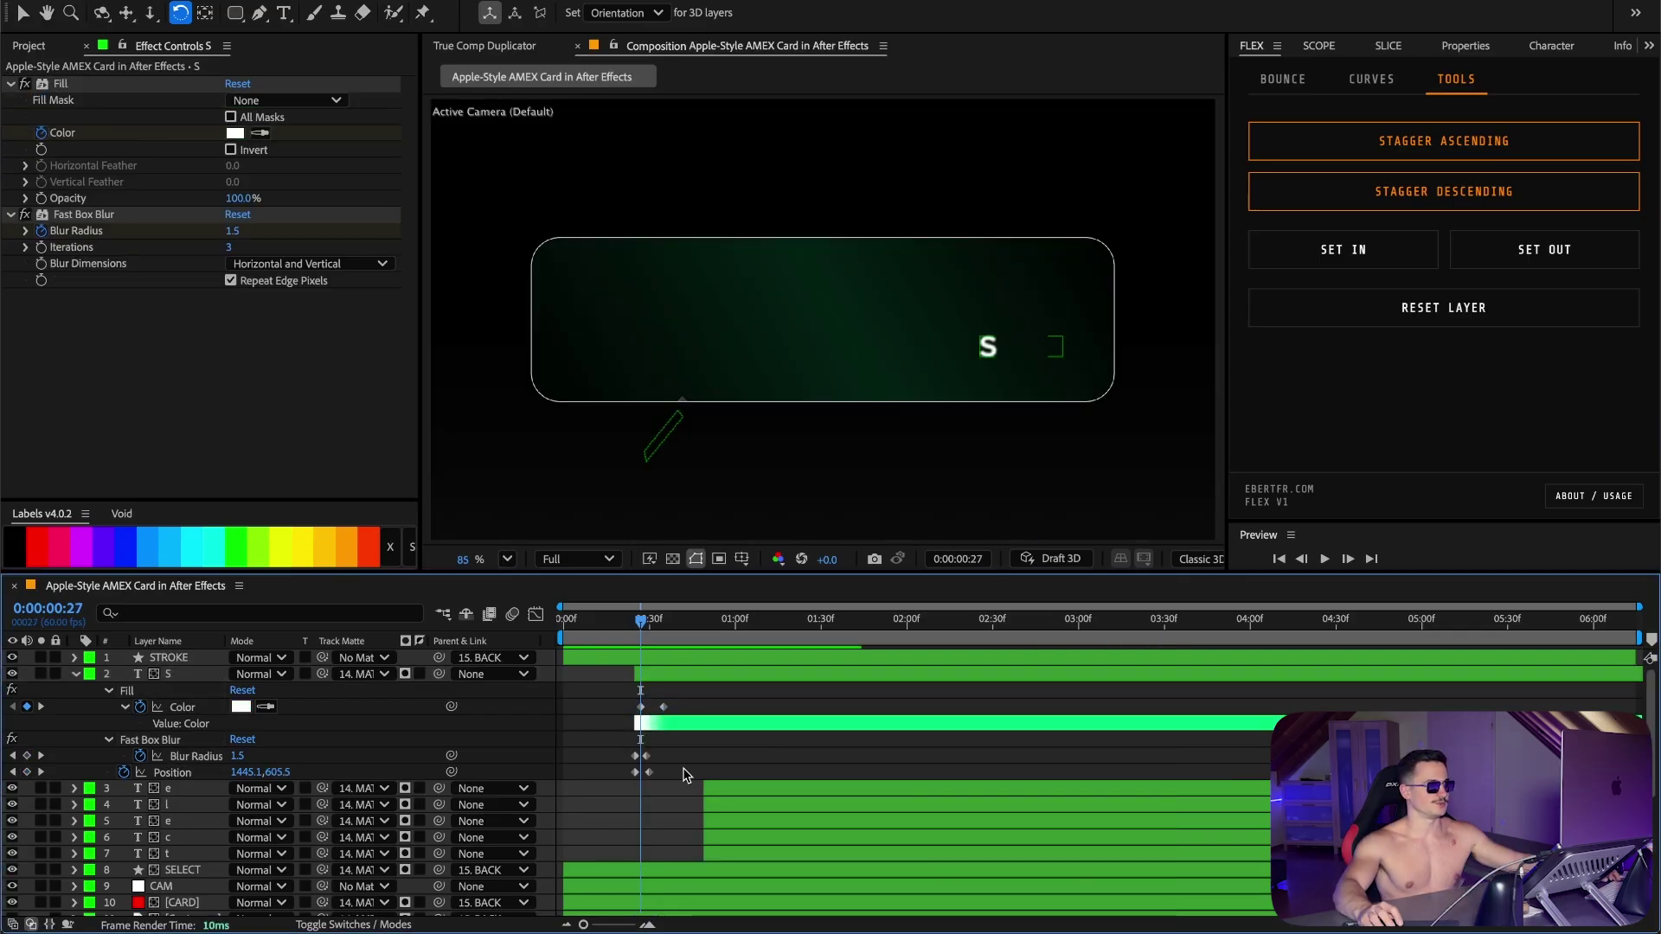
# Step: Apply a FLEX bounce with amplitude 20, frequency 2 and damping 4 to S's Position, and start all letter layers at 0:00:00:19
pyautogui.moveTo(665, 765); pyautogui.dragTo(618, 779)
pyautogui.click(1283, 78)
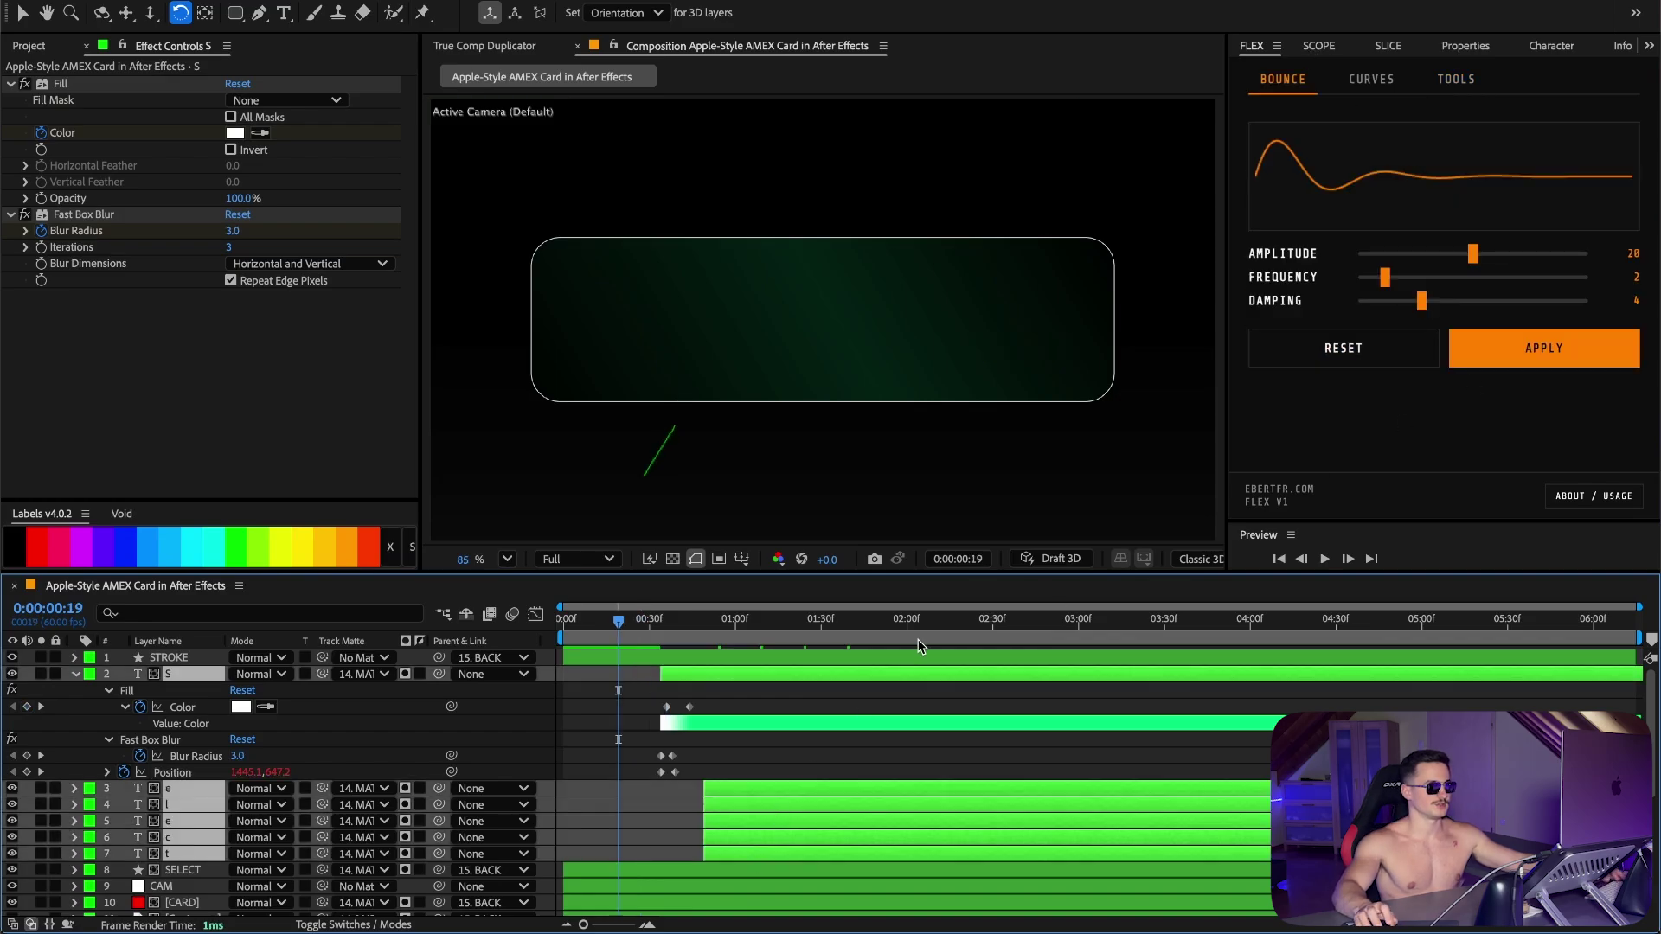
pyautogui.click(1443, 80)
pyautogui.click(1427, 275)
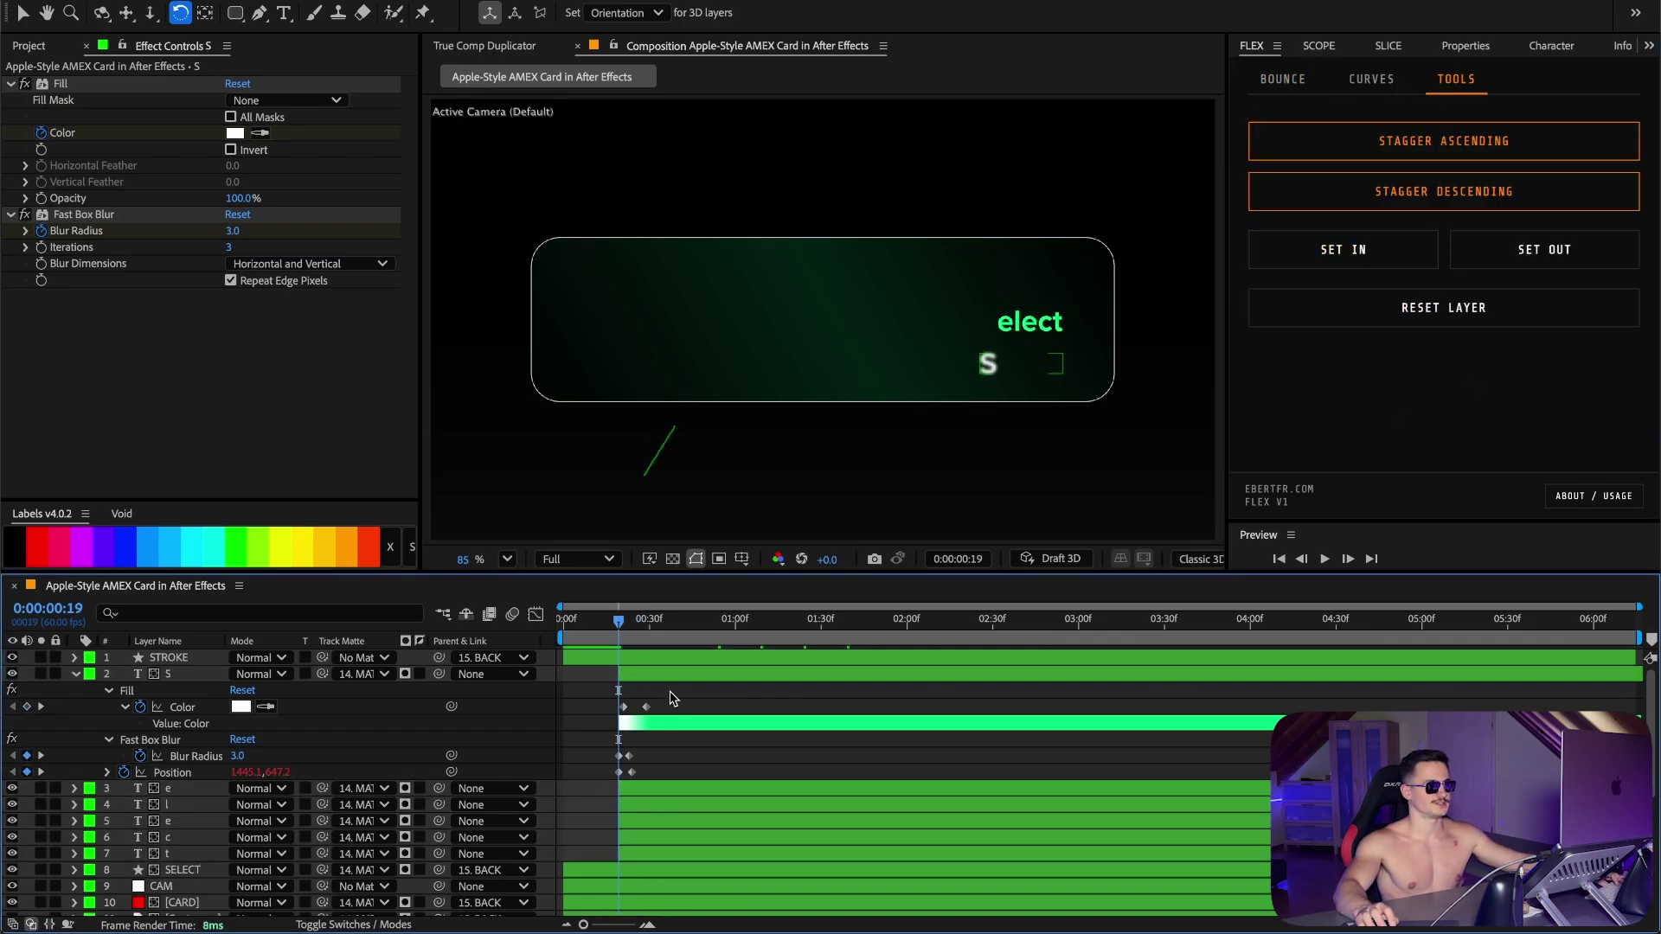
# Step: Copy the S letter's Color, Blur Radius and Position keyframes onto the e, l, e, c and t layers
pyautogui.moveTo(688, 697); pyautogui.dragTo(589, 777)
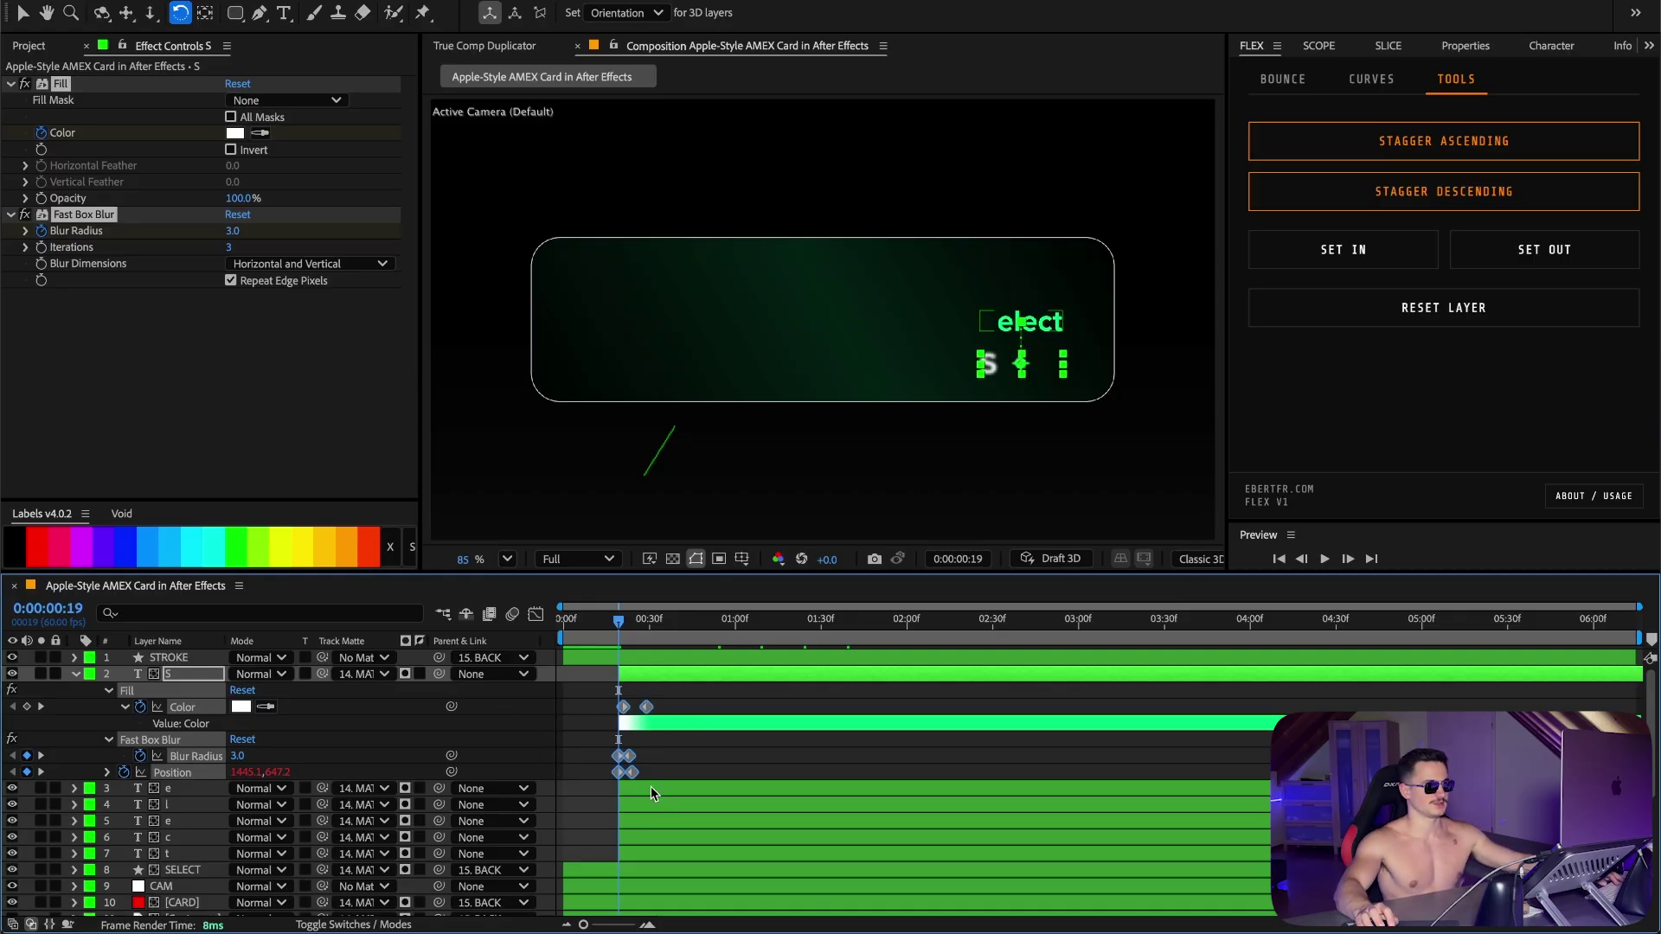
pyautogui.click(651, 786)
pyautogui.keyDown('shift'); pyautogui.click(642, 855); pyautogui.keyUp('shift')
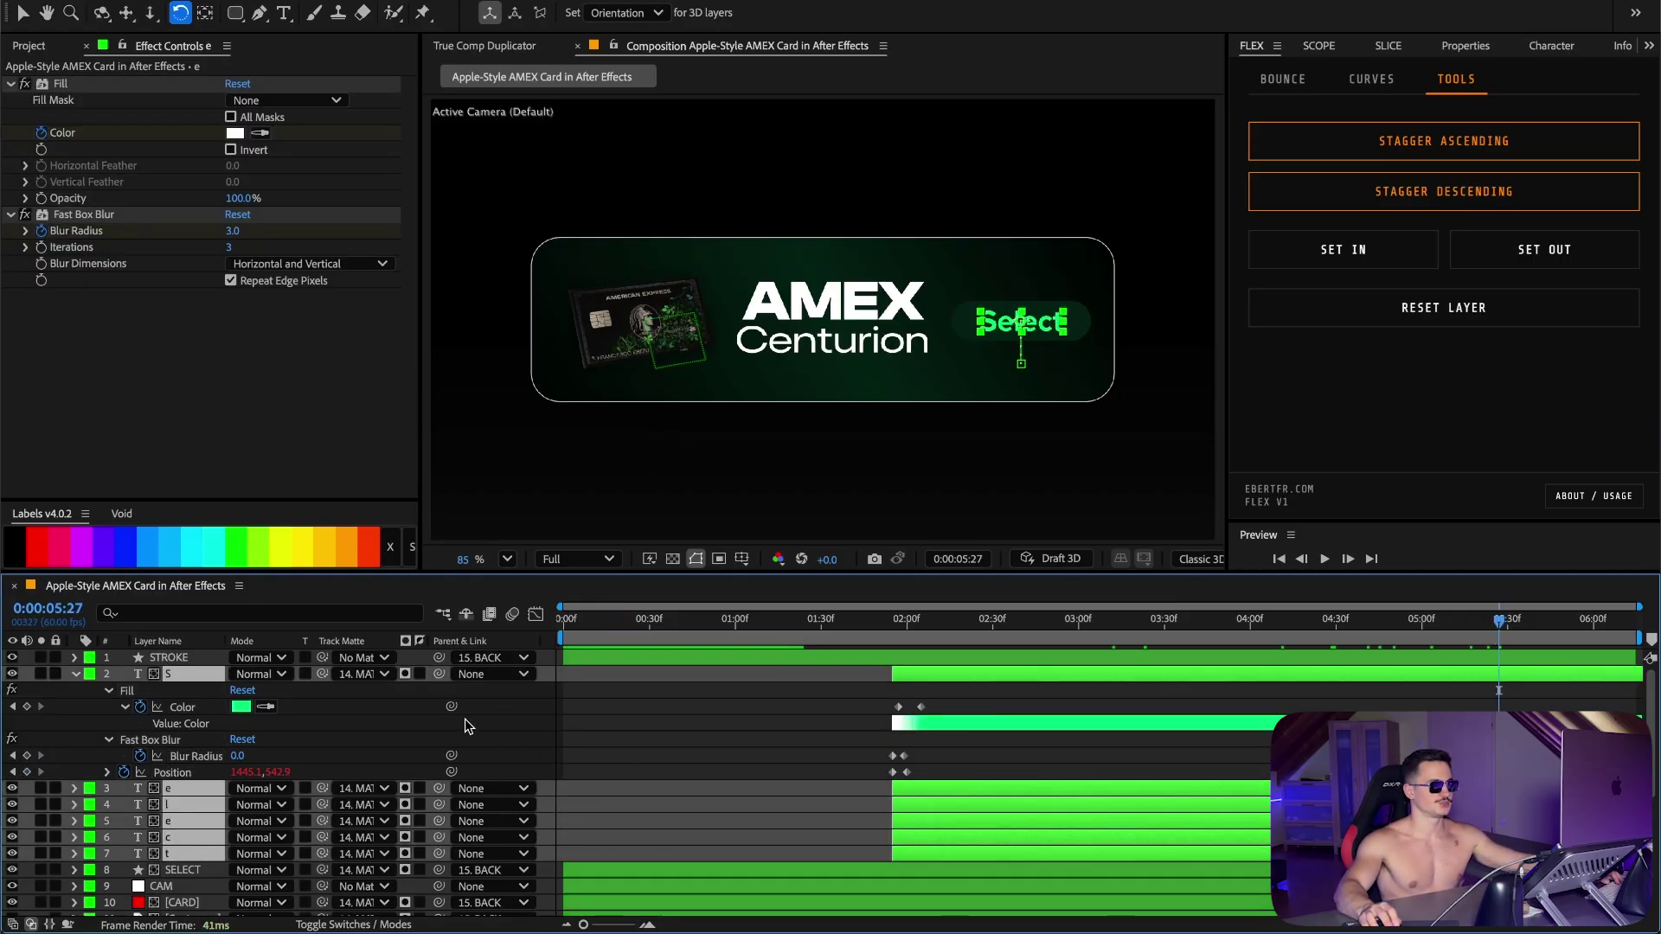
# Step: Parent all six Select letter layers to the SELECT shape layer and scrub through the animation
pyautogui.scroll(-1, 450, 718)
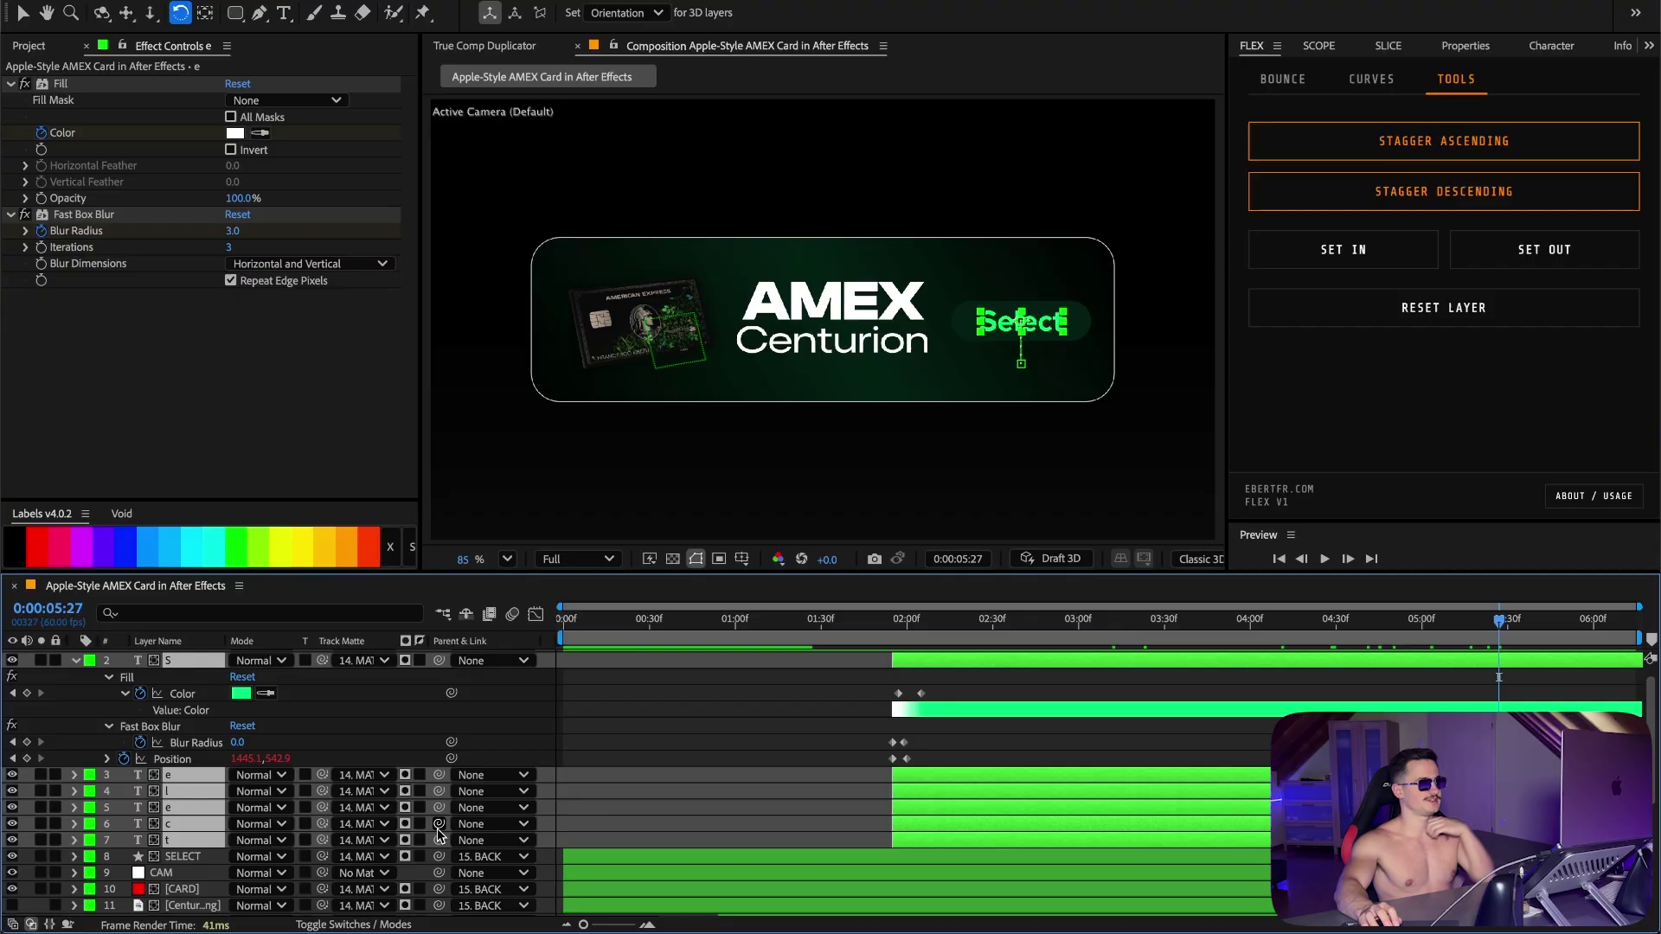
pyautogui.moveTo(439, 840); pyautogui.dragTo(199, 856)
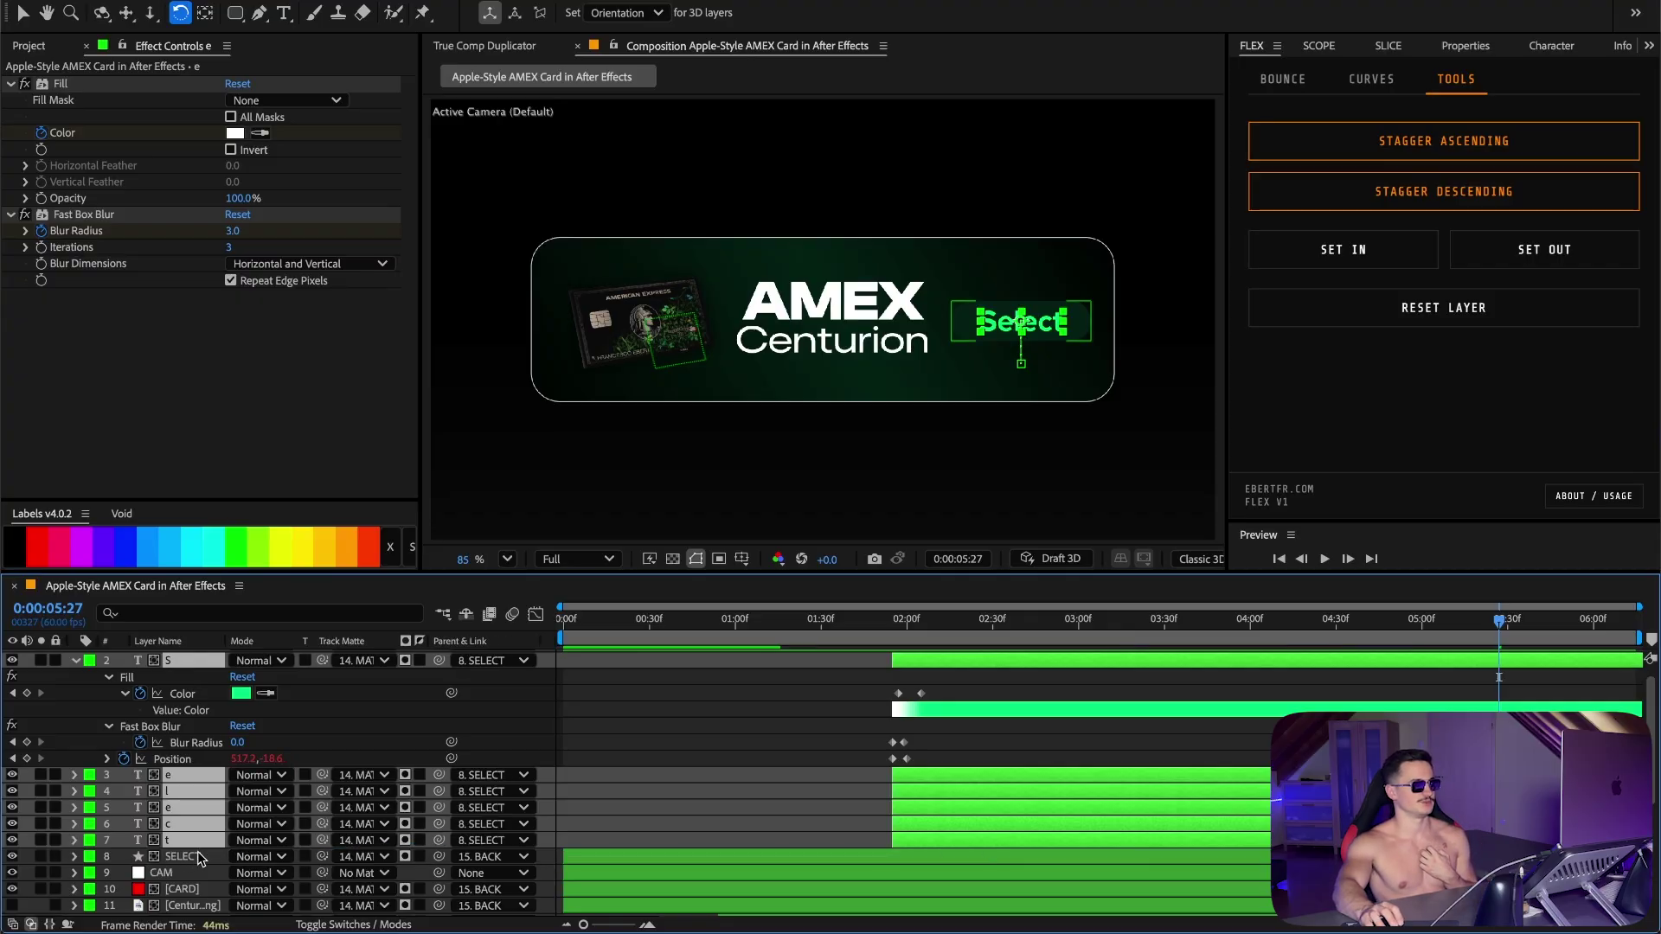
pyautogui.moveTo(857, 621); pyautogui.dragTo(1464, 623)
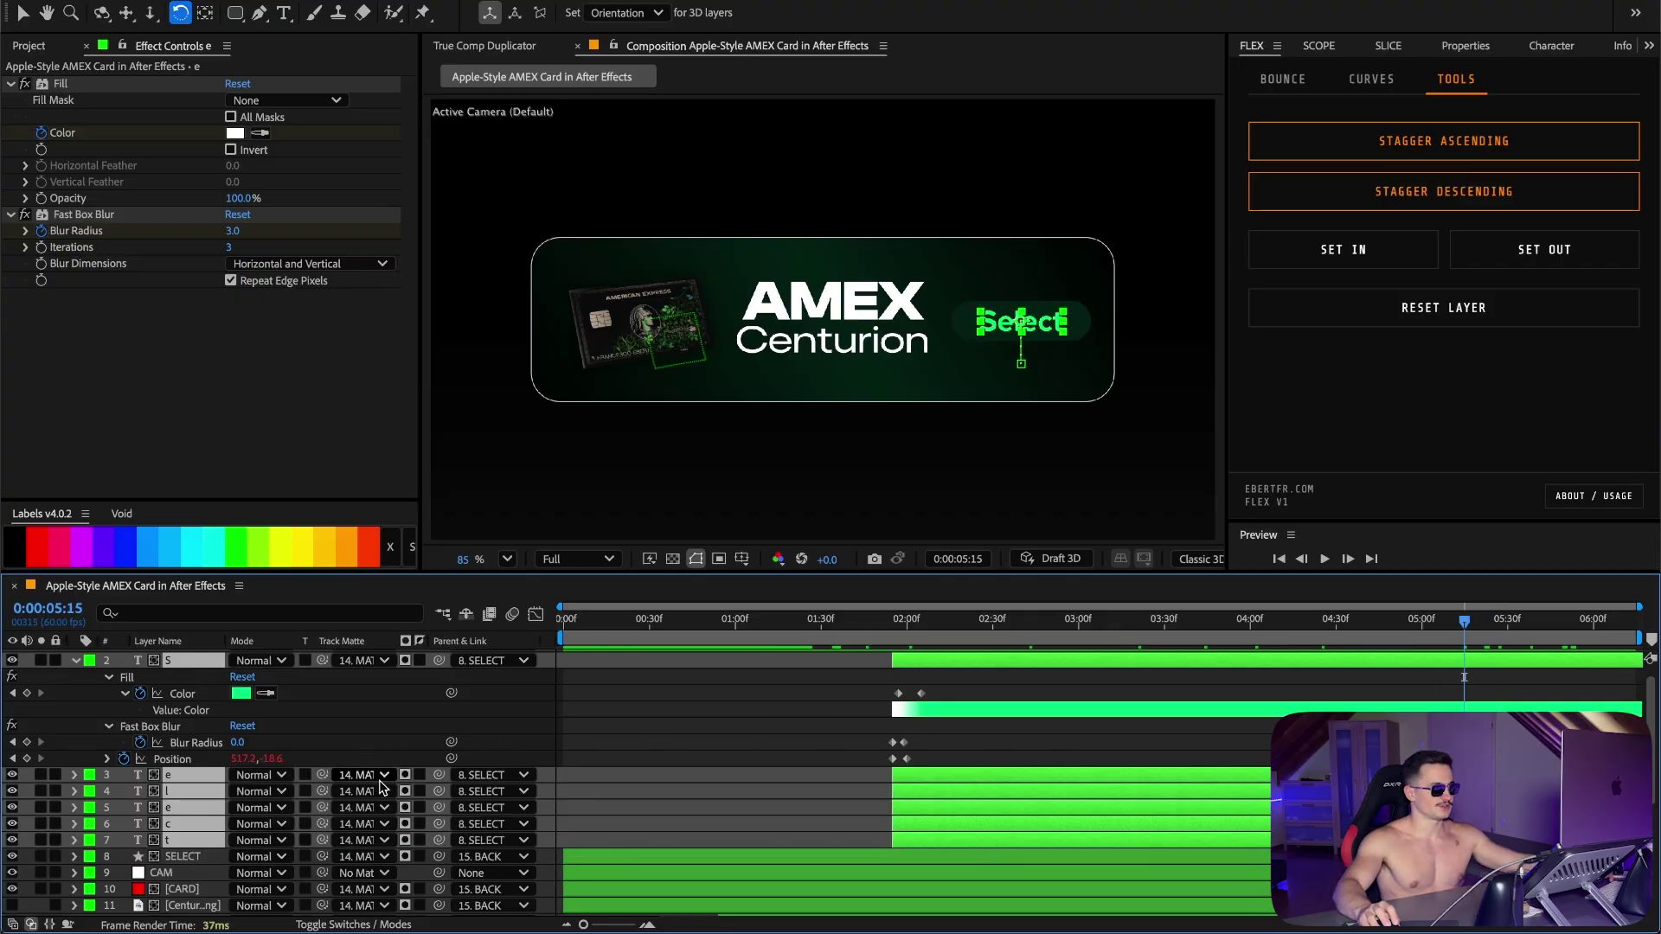
# Step: Use the SELECT layer as the letters' track matte and offset the letter layers with FLEX Stagger Descending
pyautogui.moveTo(322, 824); pyautogui.dragTo(202, 861)
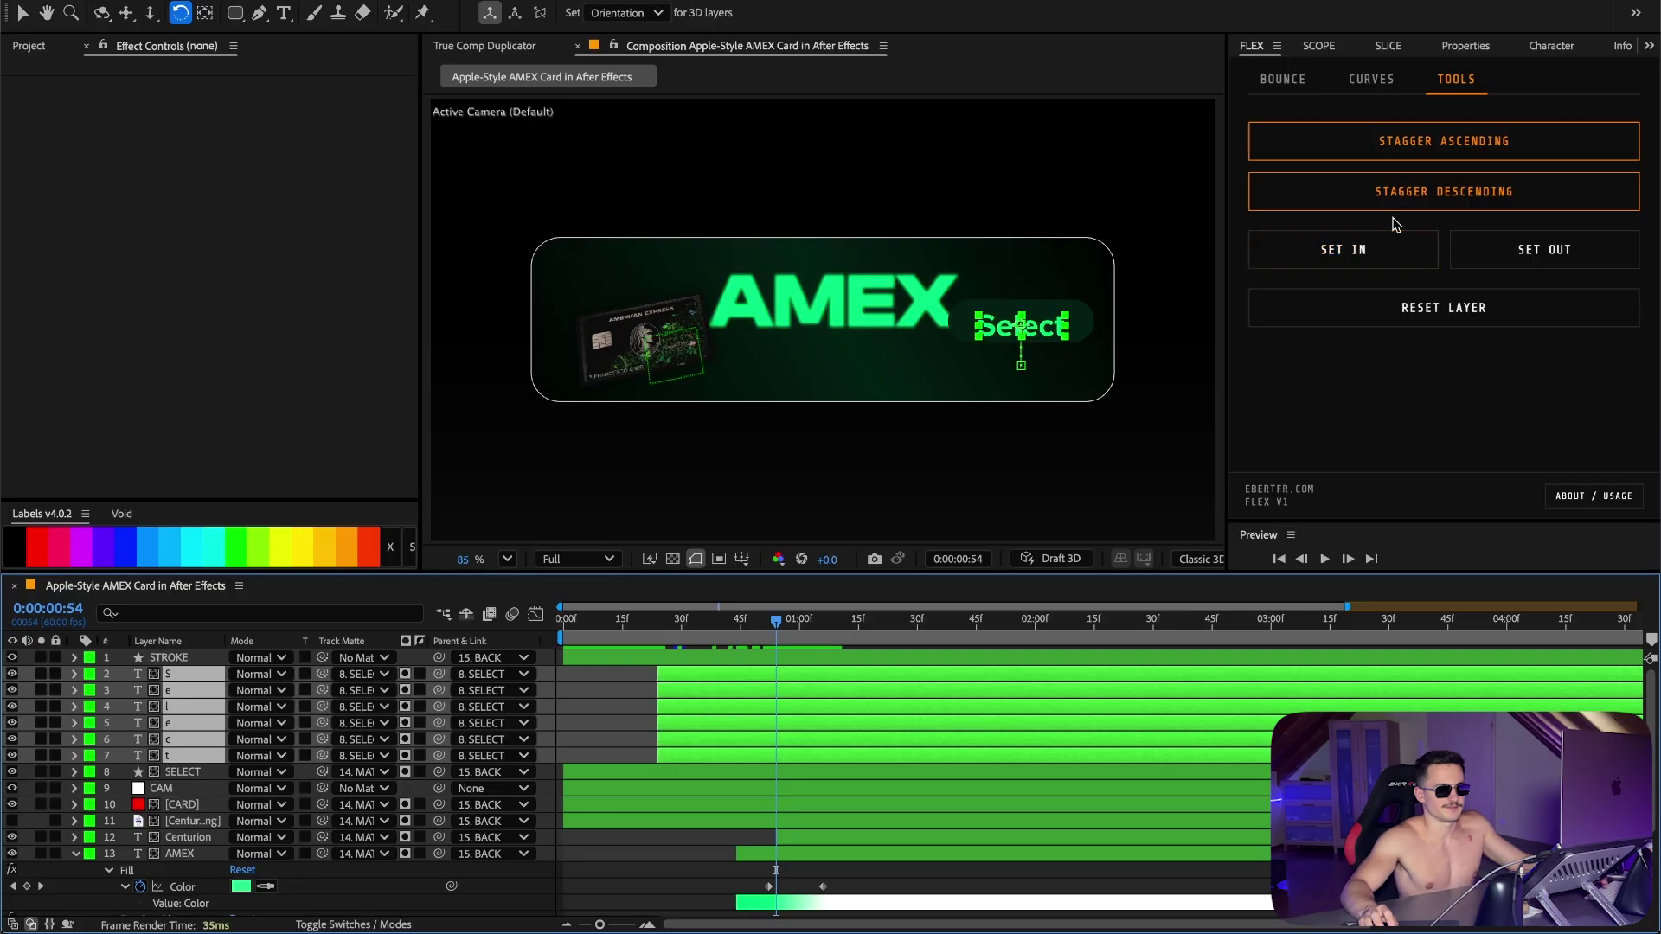
pyautogui.click(1403, 190)
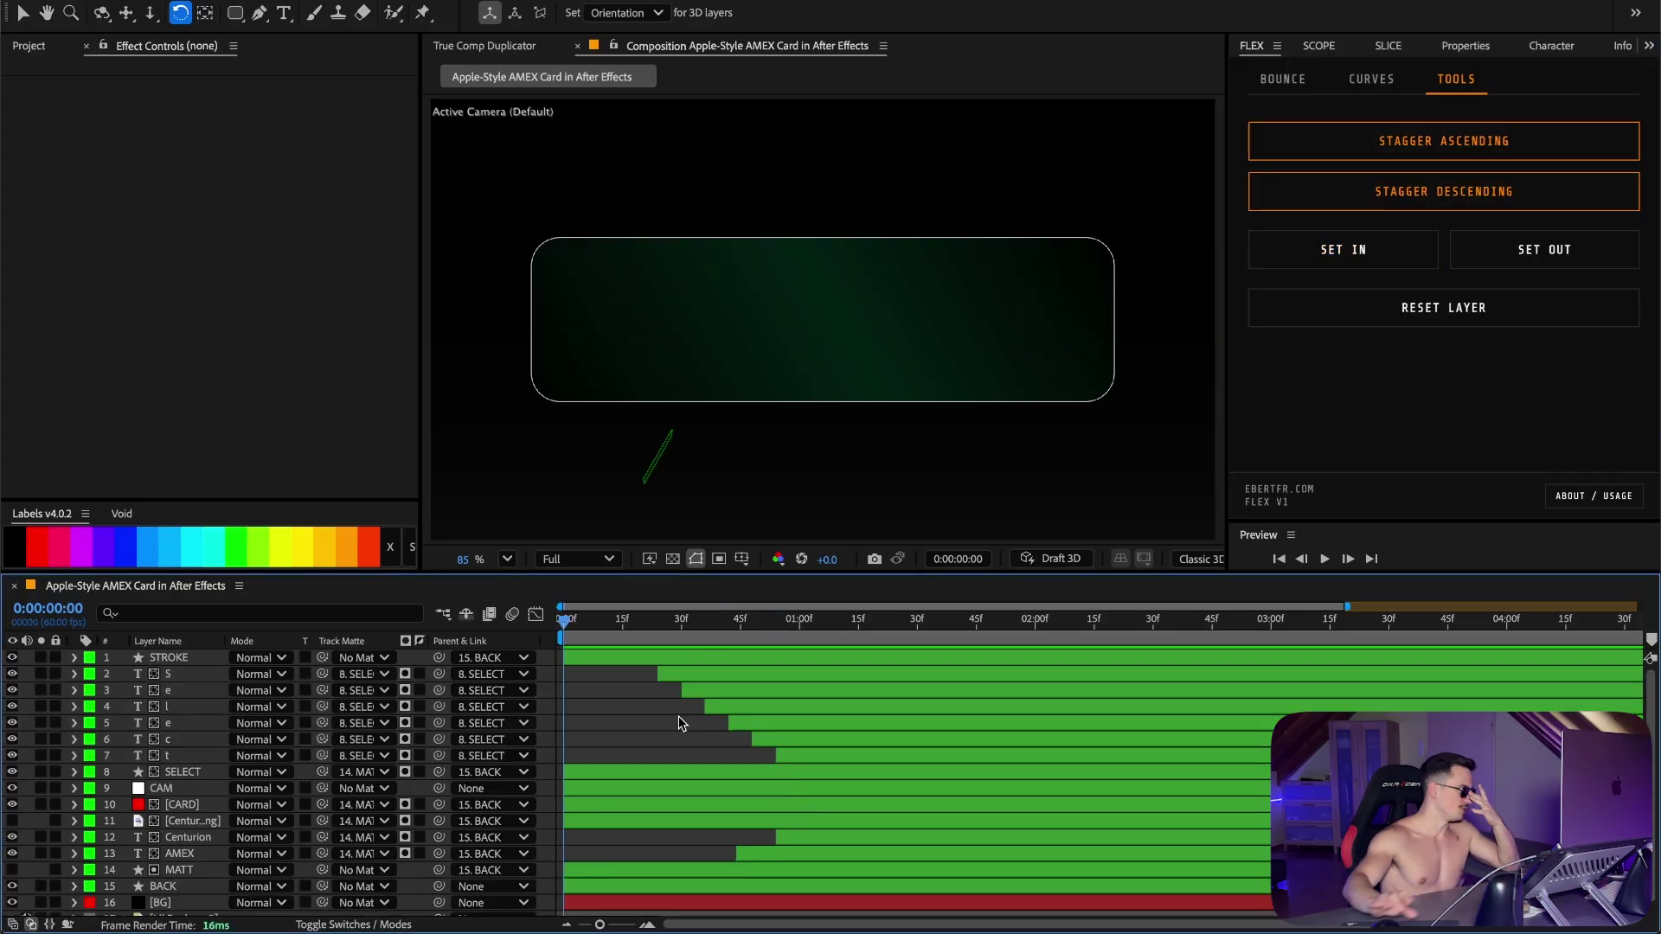
pyautogui.moveTo(865, 624); pyautogui.dragTo(1083, 625)
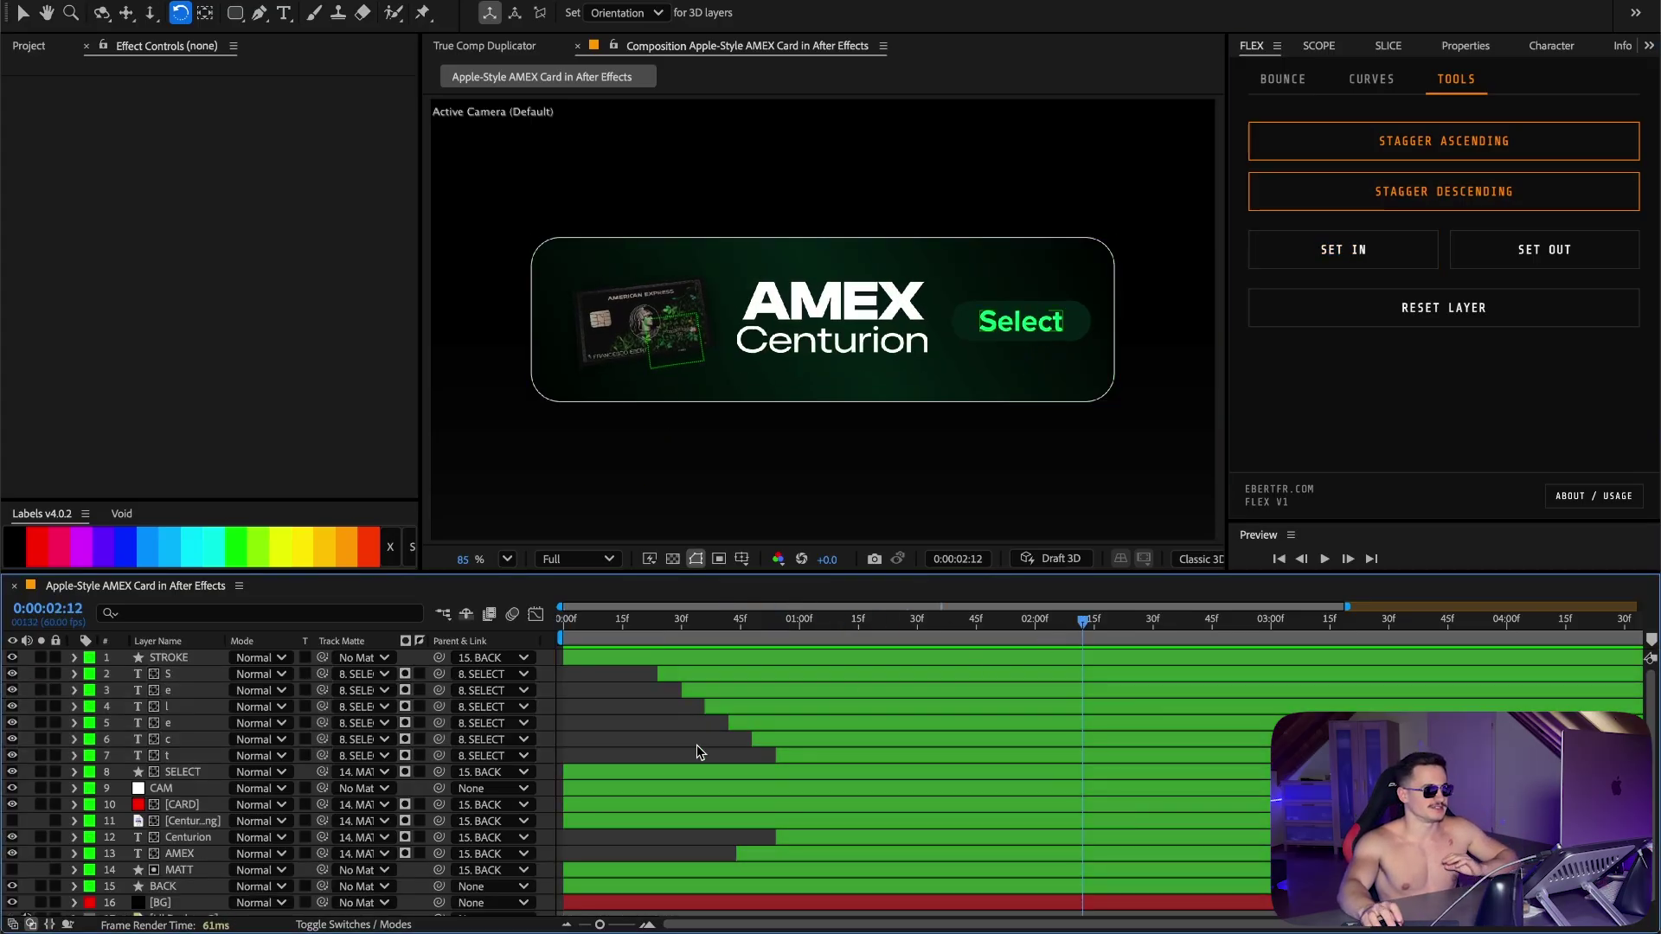
# Step: Add a null object named 001 and parent the BACK layer to it
pyautogui.rightClick(659, 723)
pyautogui.click(600, 698)
pyautogui.rightClick(561, 687)
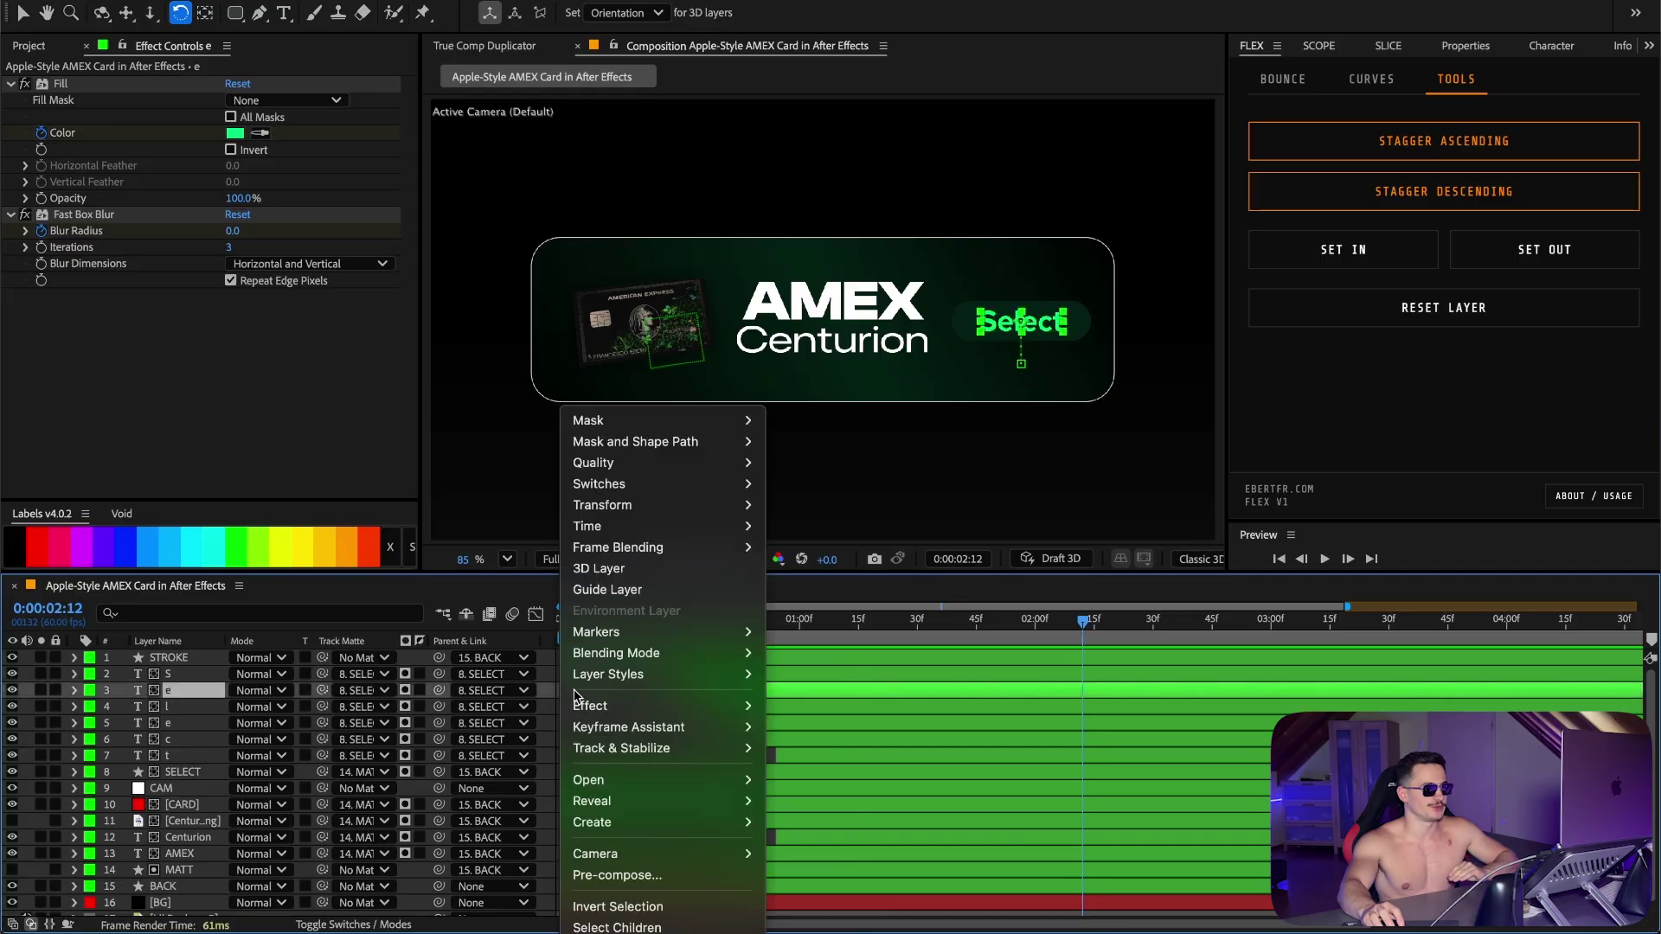
pyautogui.rightClick(556, 717)
pyautogui.moveTo(577, 732)
pyautogui.click(872, 850)
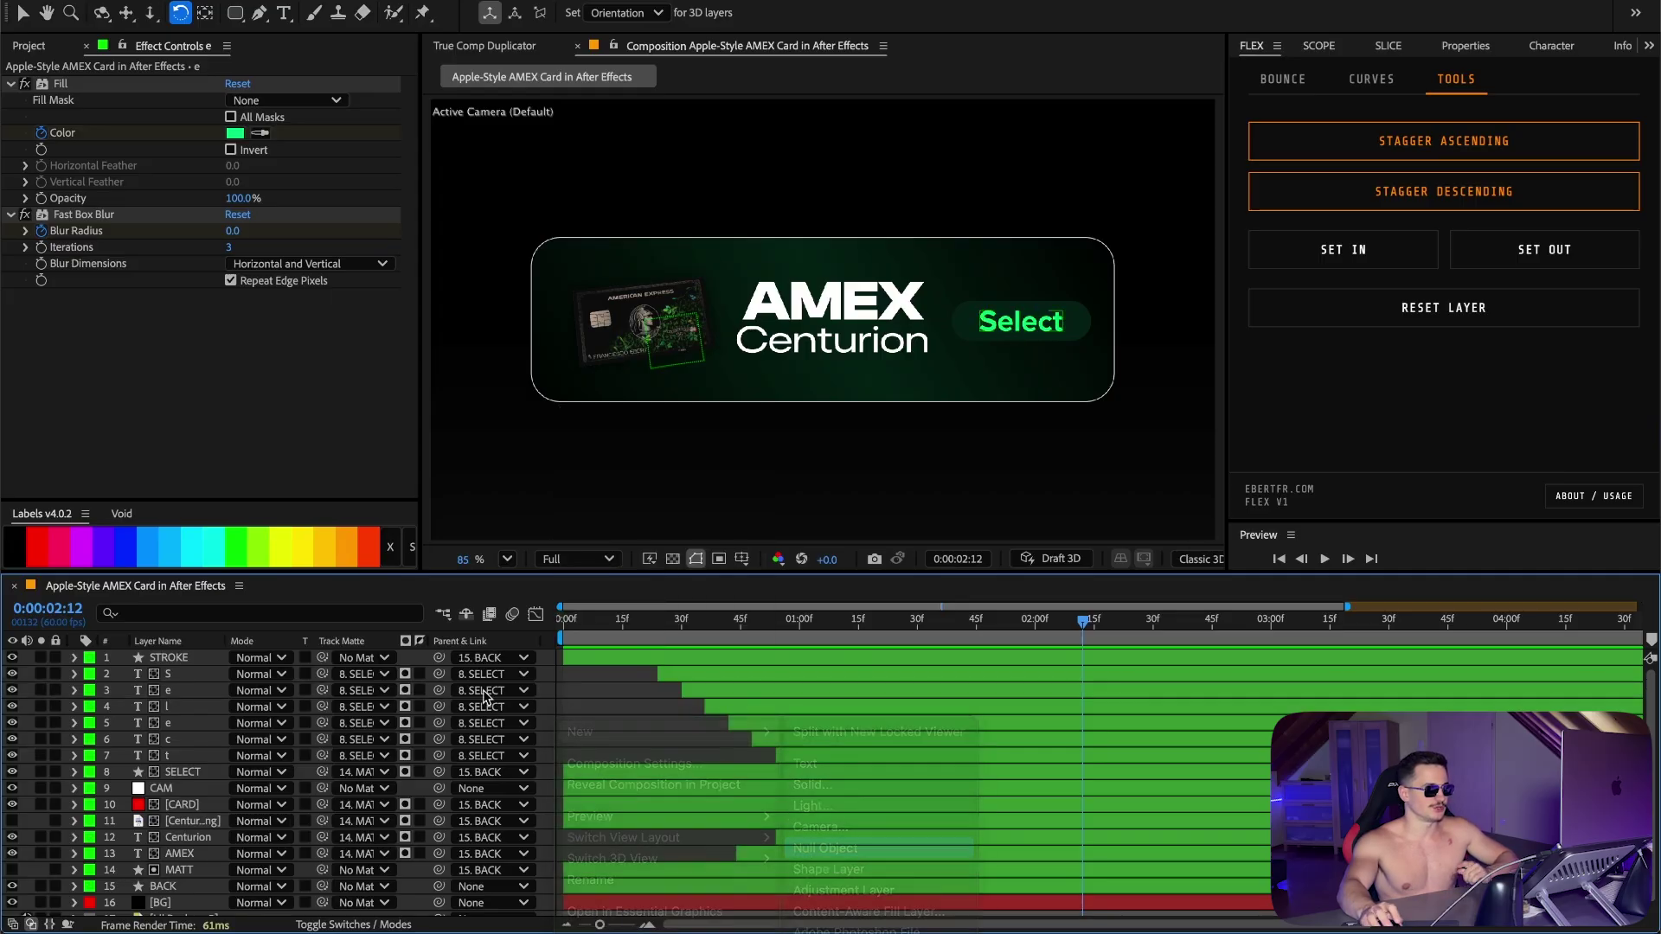
pyautogui.press('Return')
pyautogui.write('001')
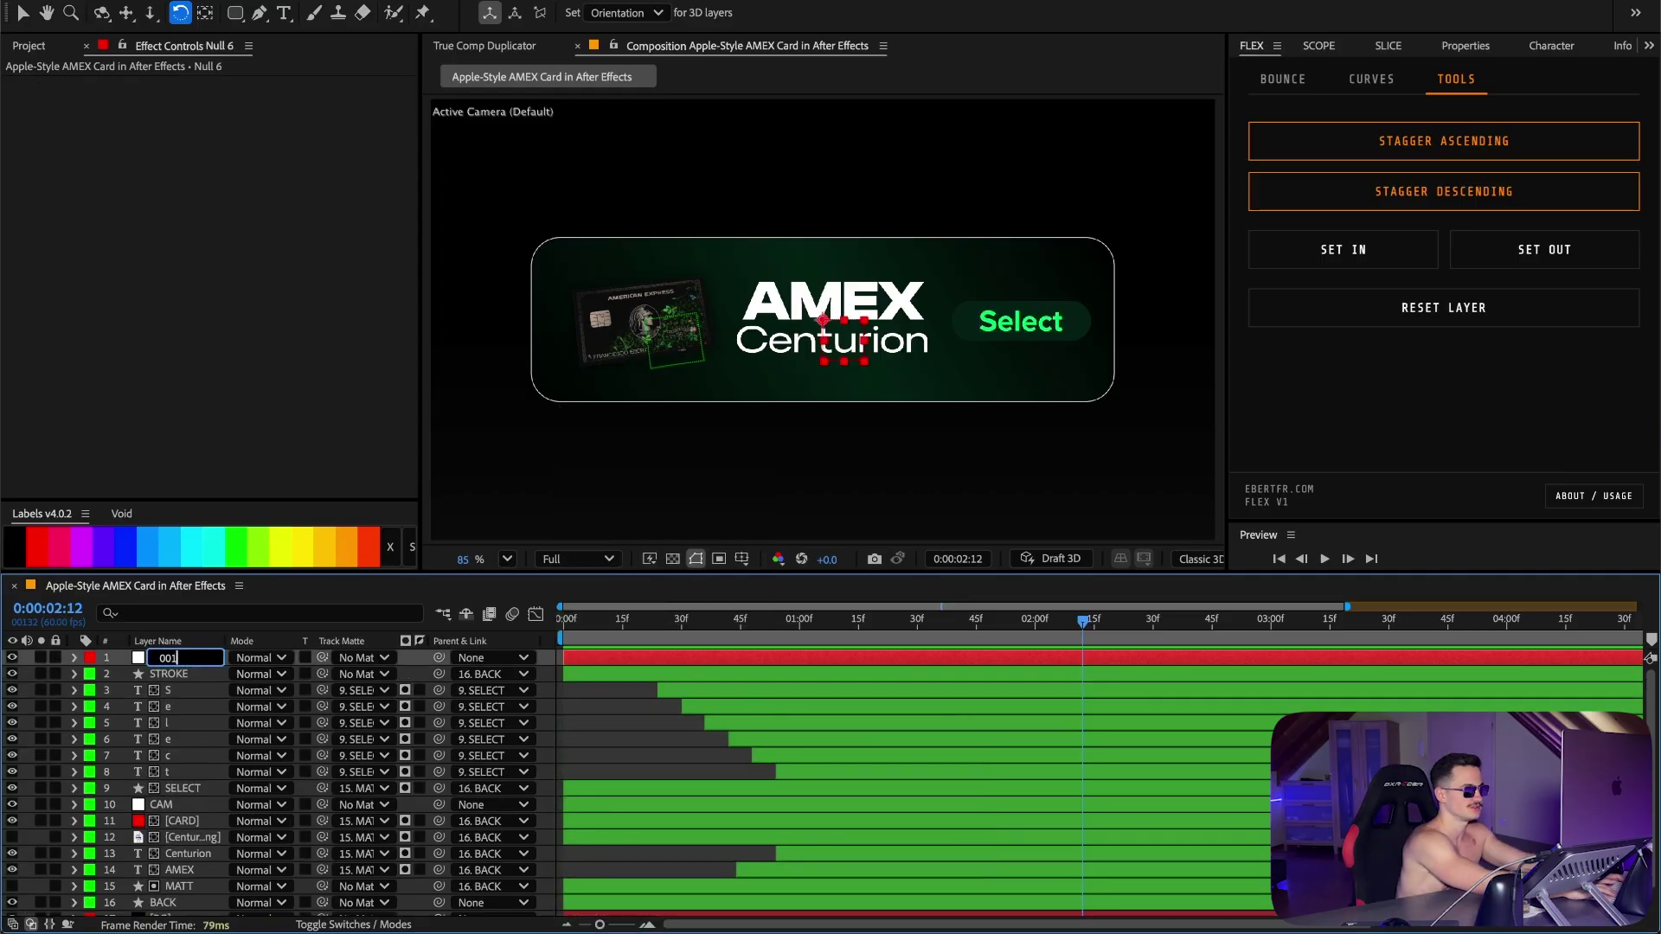
pyautogui.press('Return')
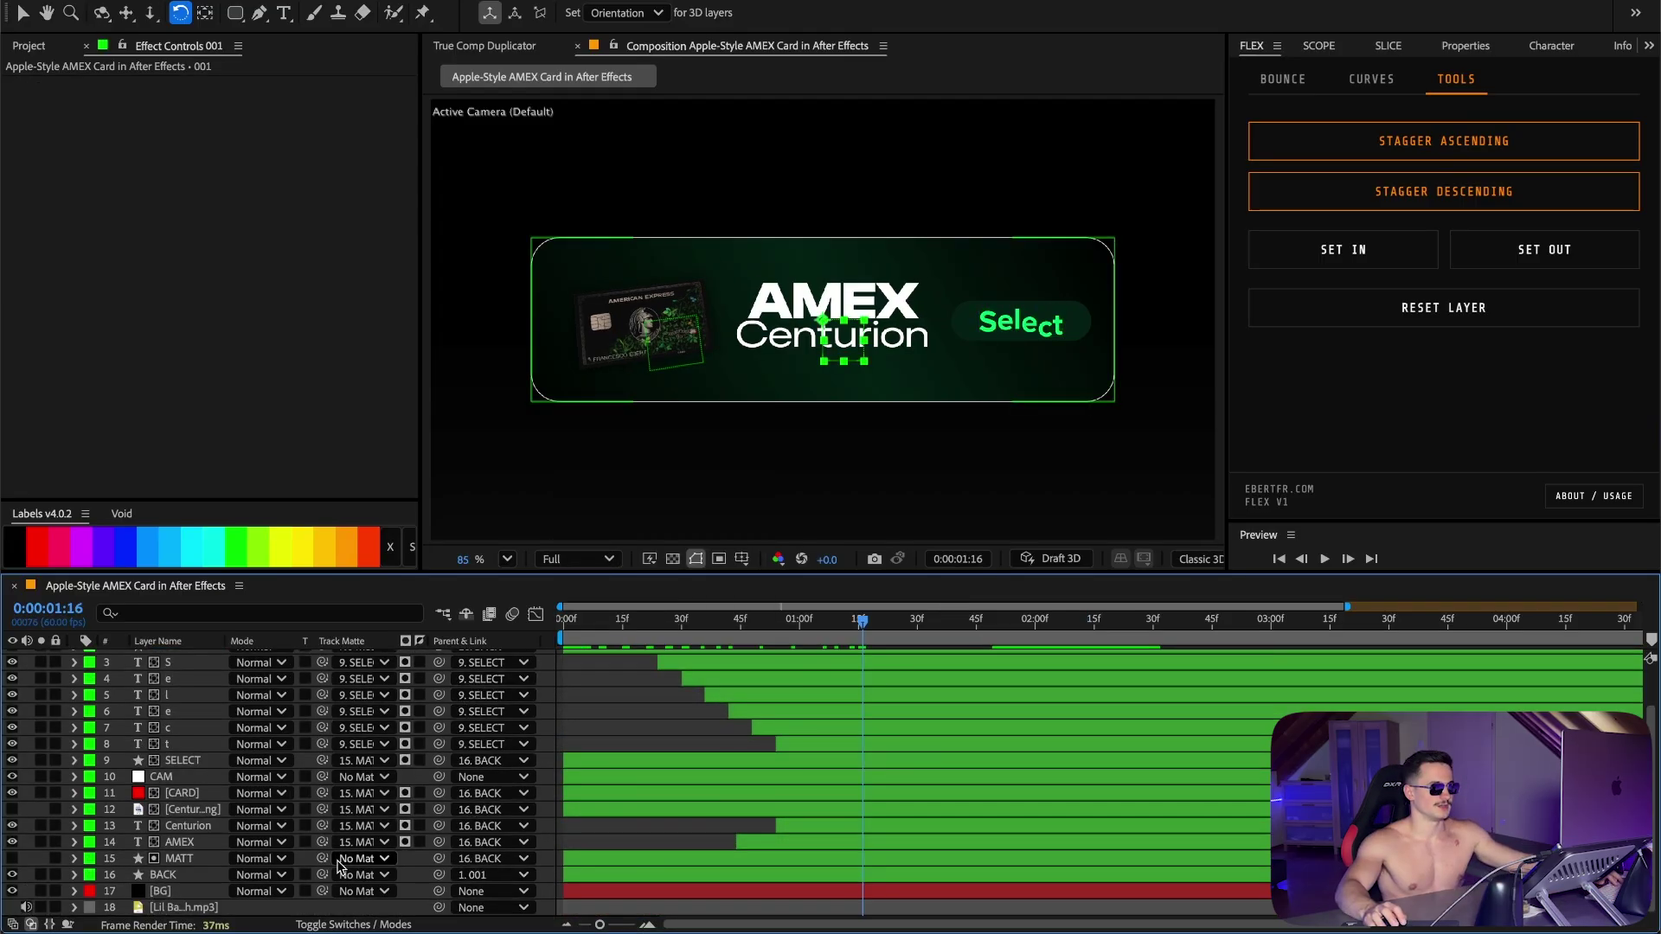
# Step: Try rotating the 001 null to test its control over the card, and undo the rotation
pyautogui.click(204, 875)
pyautogui.scroll(3, 209, 812)
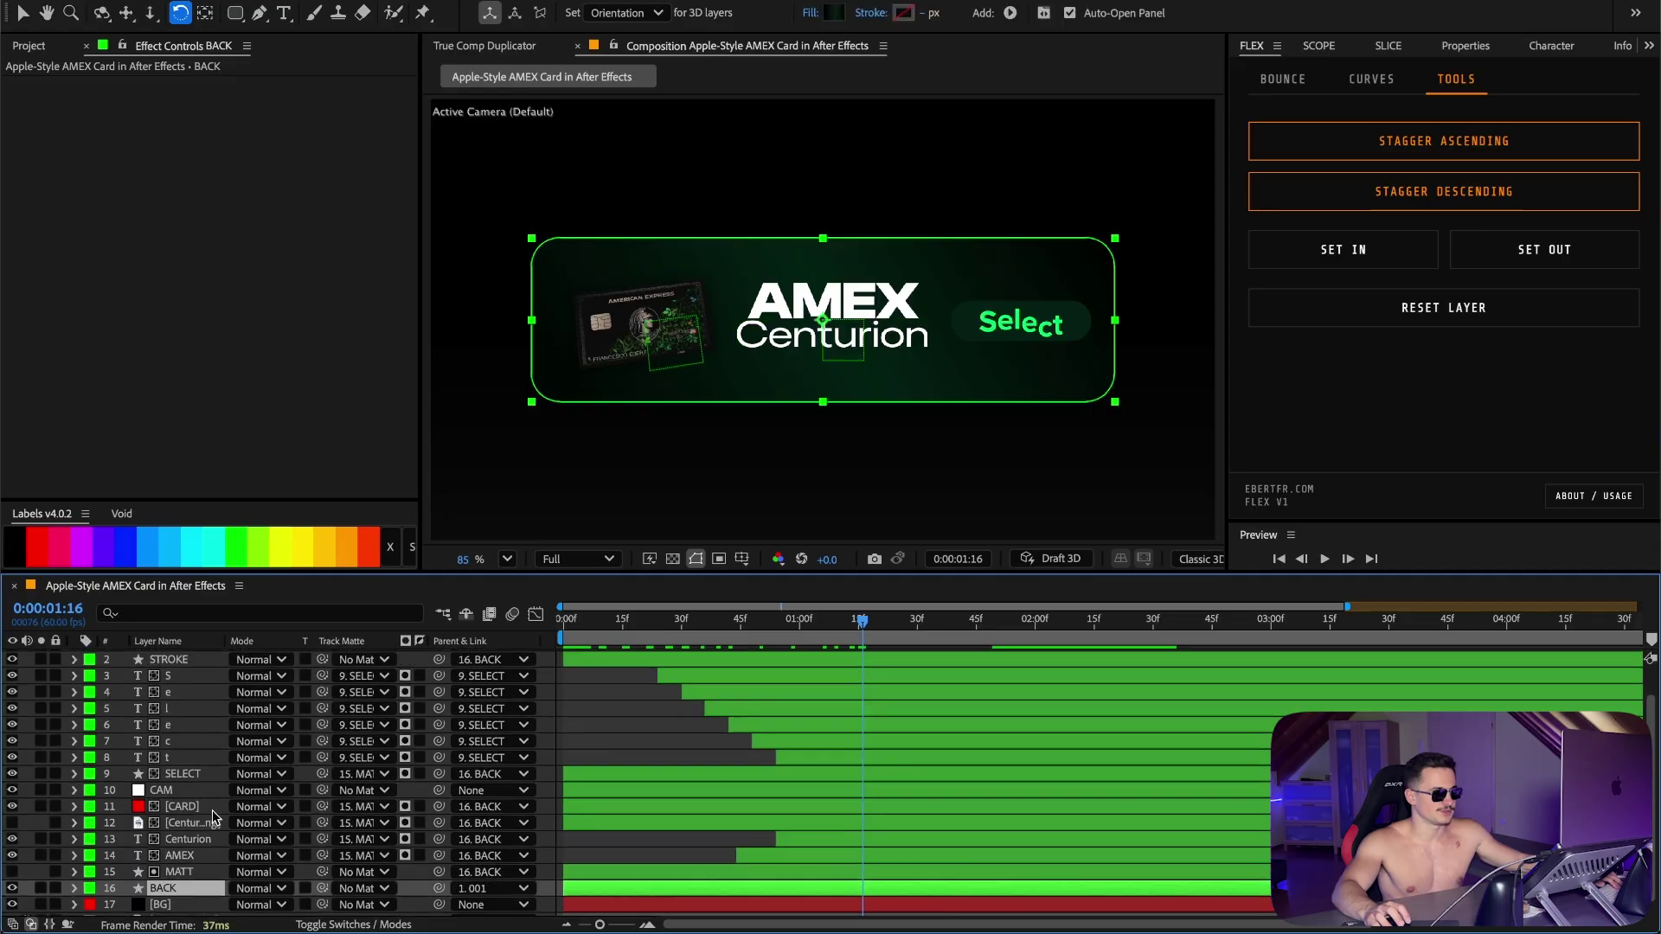
pyautogui.click(161, 821)
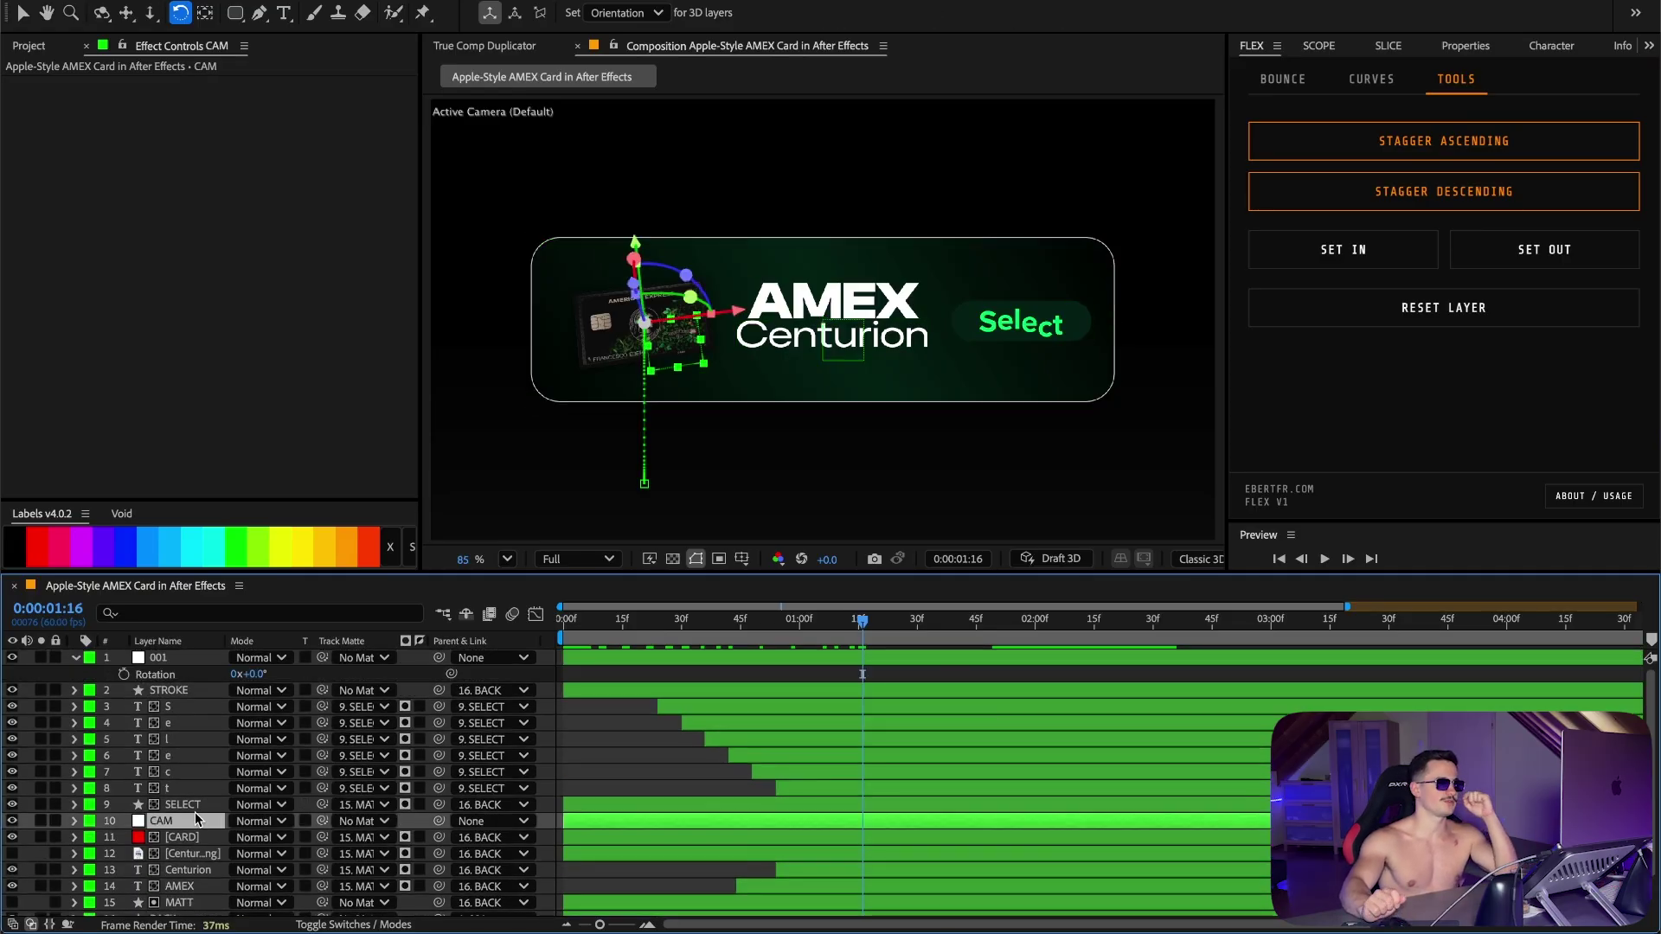
pyautogui.click(627, 756)
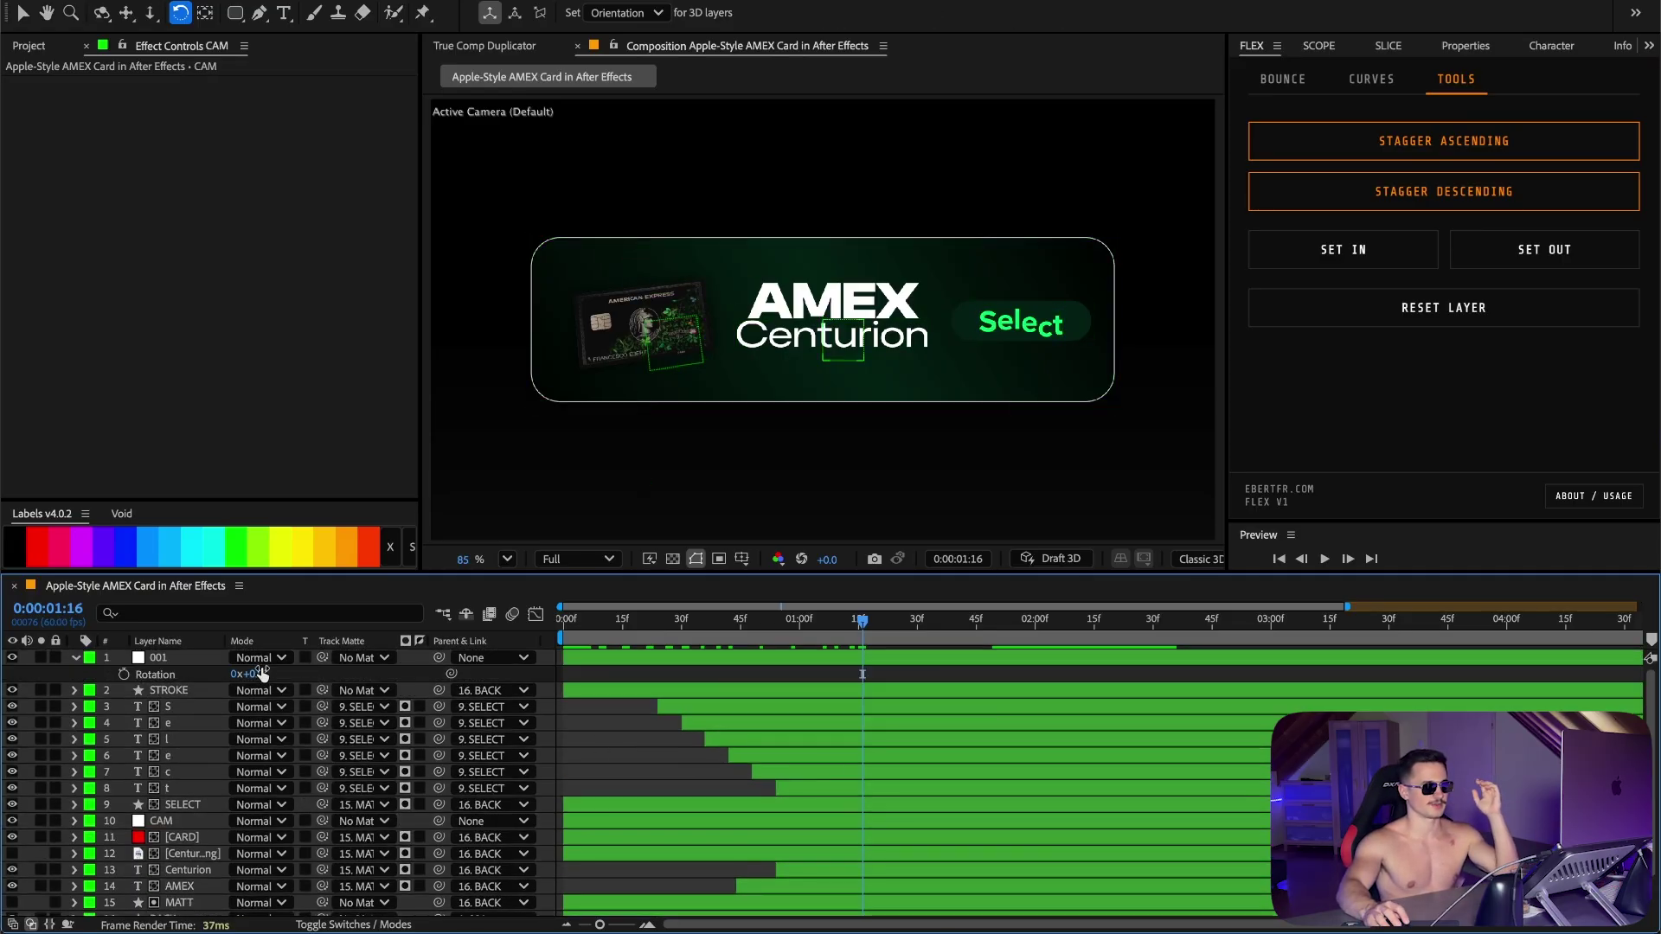
pyautogui.moveTo(251, 674)
pyautogui.mouseDown()
pyautogui.moveTo(274, 669)
pyautogui.moveTo(260, 674)
pyautogui.mouseUp()
pyautogui.press('super+z')
# Step: Duplicate the whole card layer set from the 001 null down to BACK
pyautogui.click(182, 659)
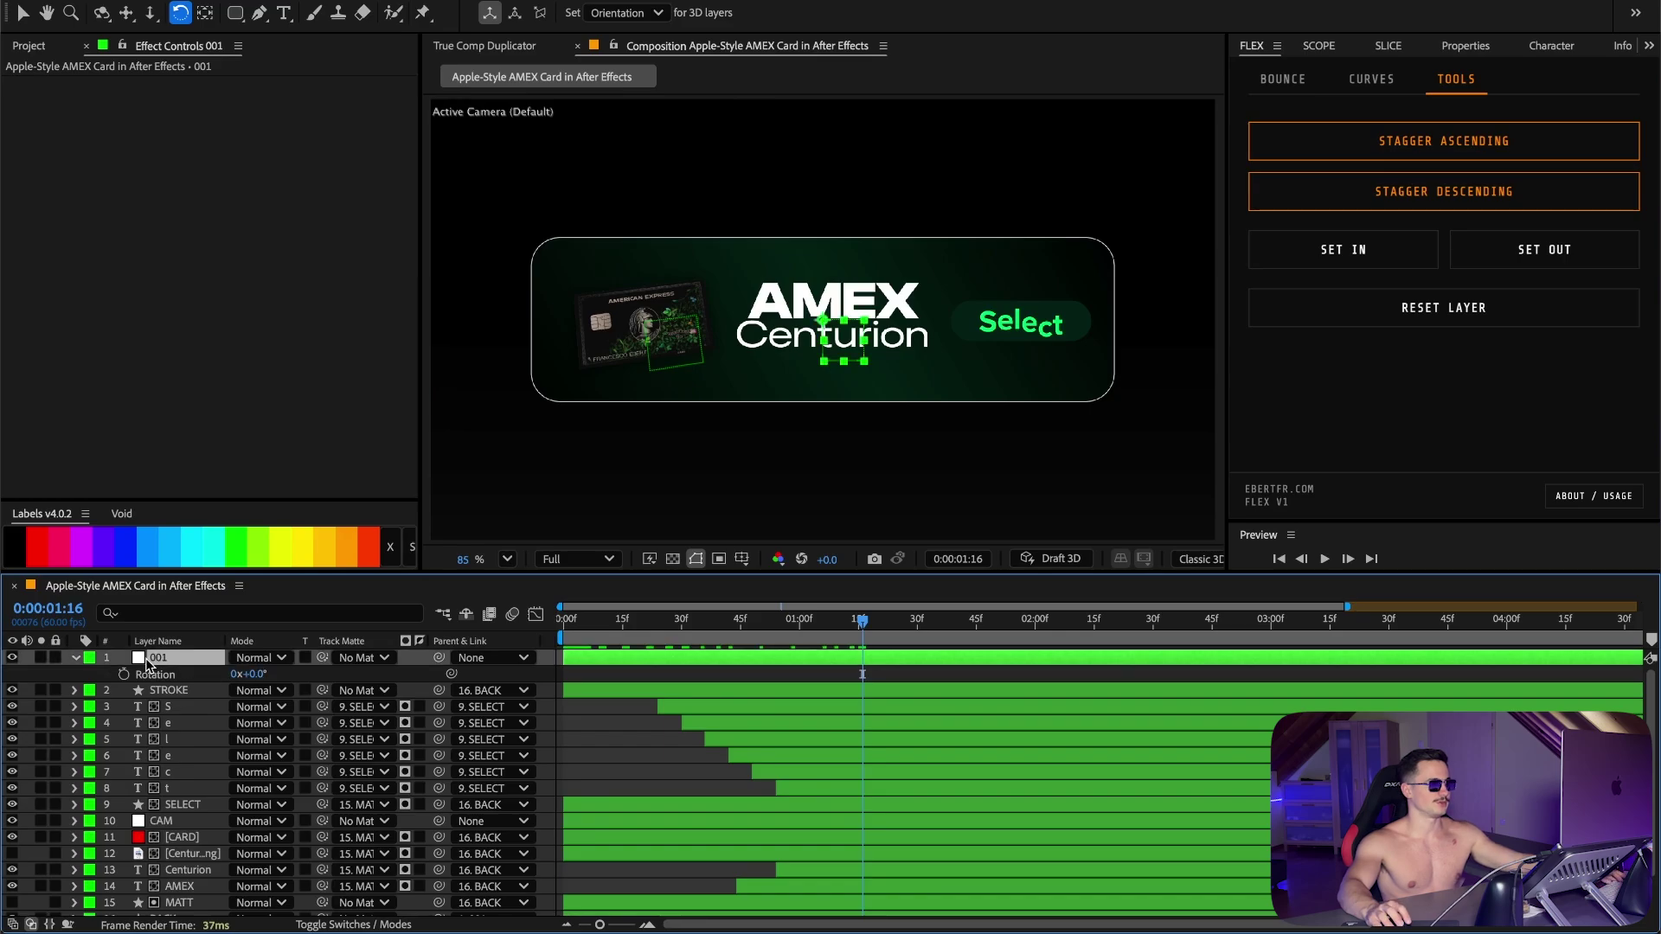
pyautogui.press('u')
pyautogui.click(606, 706)
pyautogui.scroll(-2, 699, 868)
pyautogui.hotkey('ctrl', 'a')
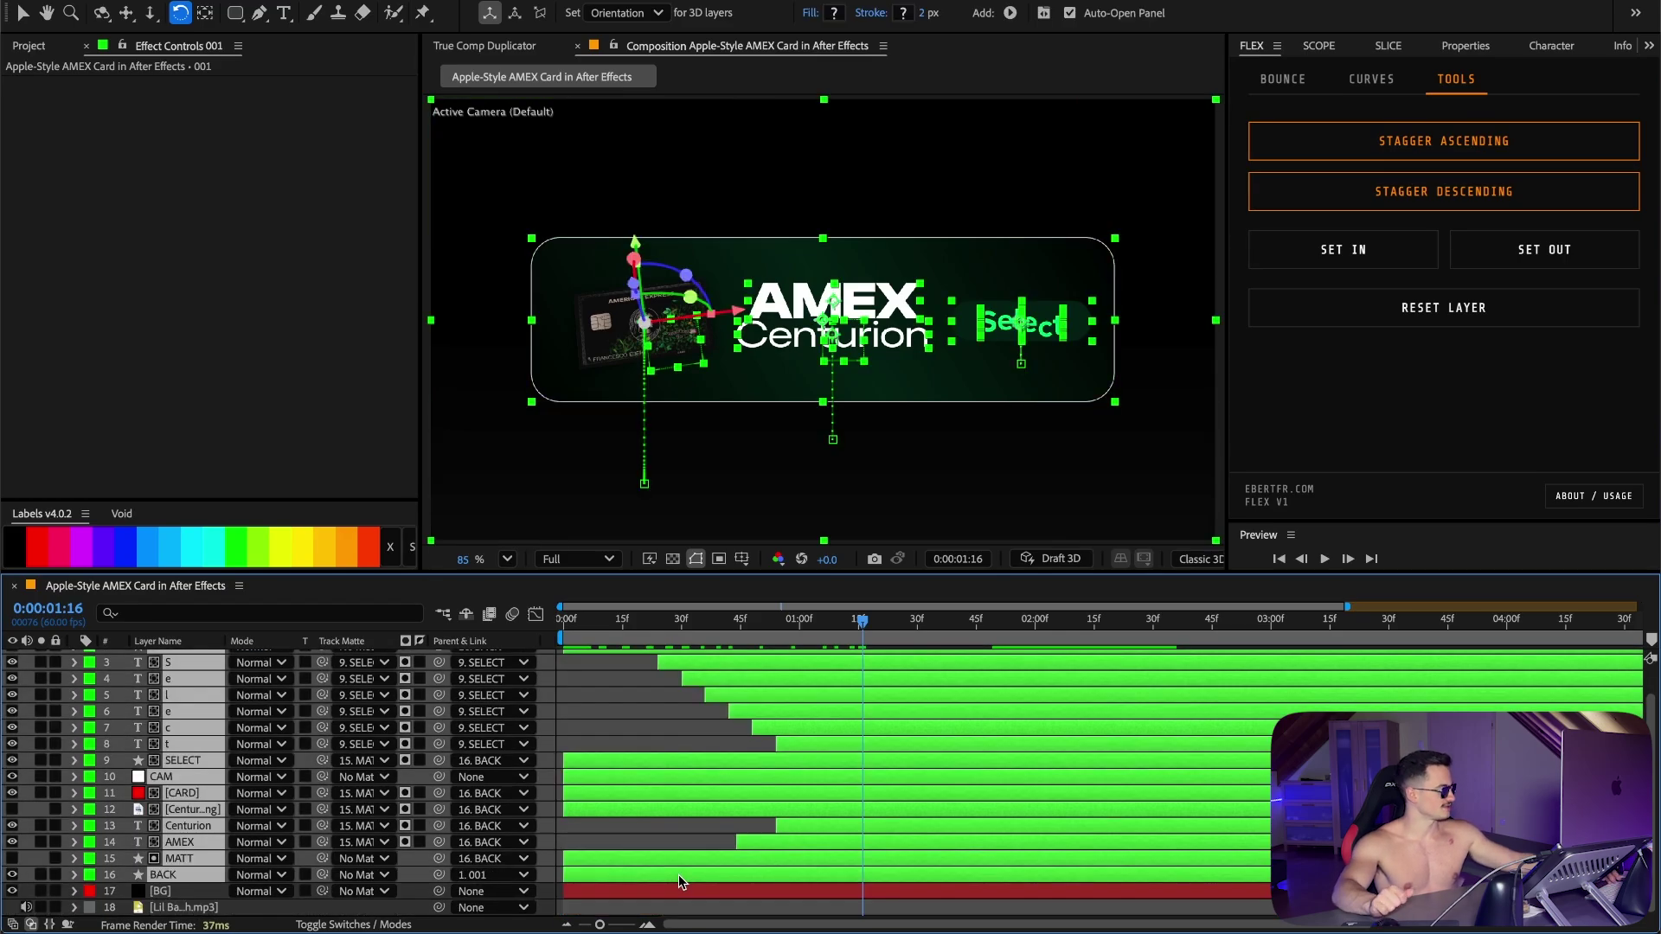
pyautogui.press('super+d')
pyautogui.scroll(2, 678, 875)
pyautogui.moveTo(1097, 630); pyautogui.dragTo(996, 630)
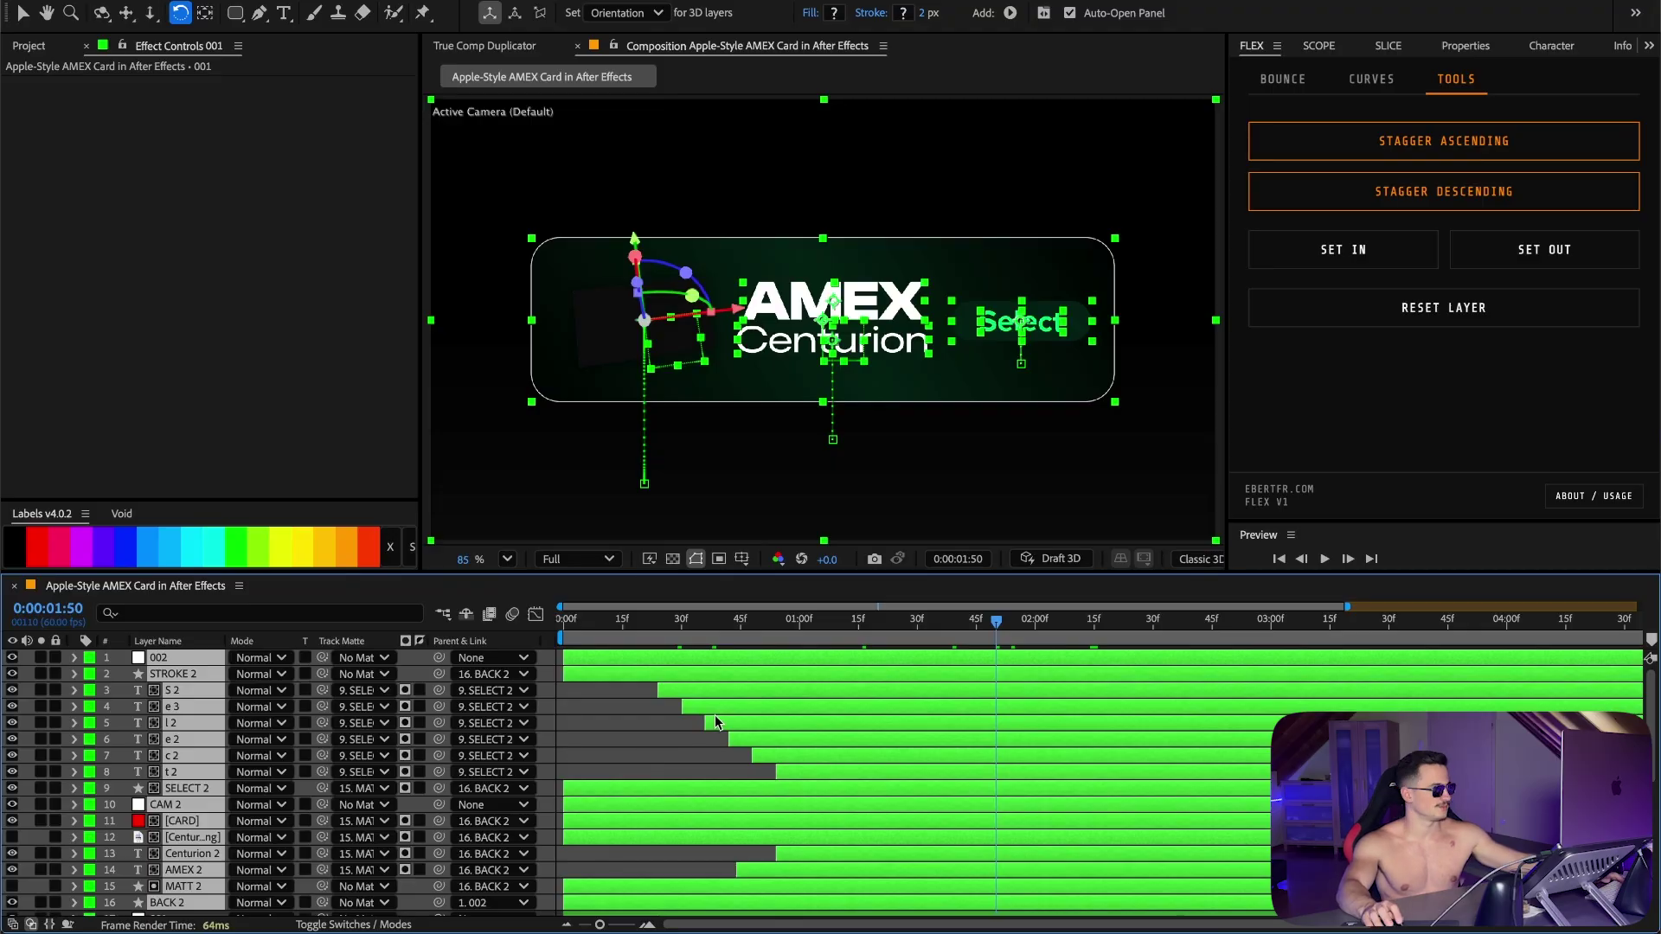
# Step: Pre-compose the duplicated layers with all attributes moved into the new composition, and open that composition
pyautogui.rightClick(869, 723)
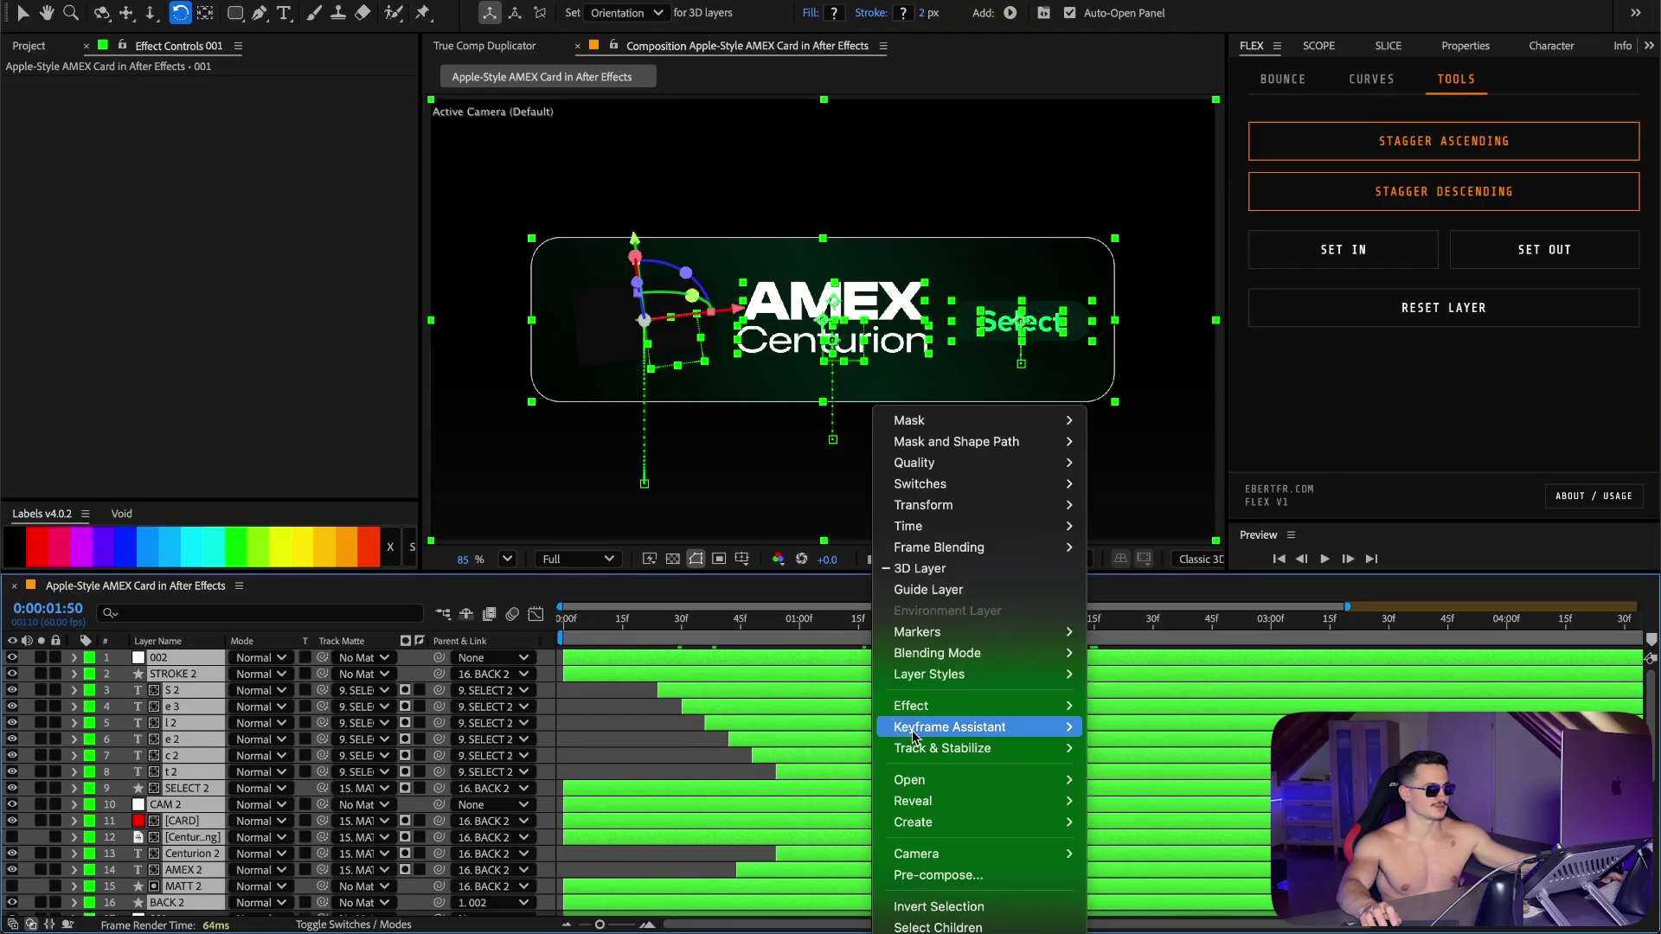
pyautogui.click(939, 875)
pyautogui.write('EMPTY 0')
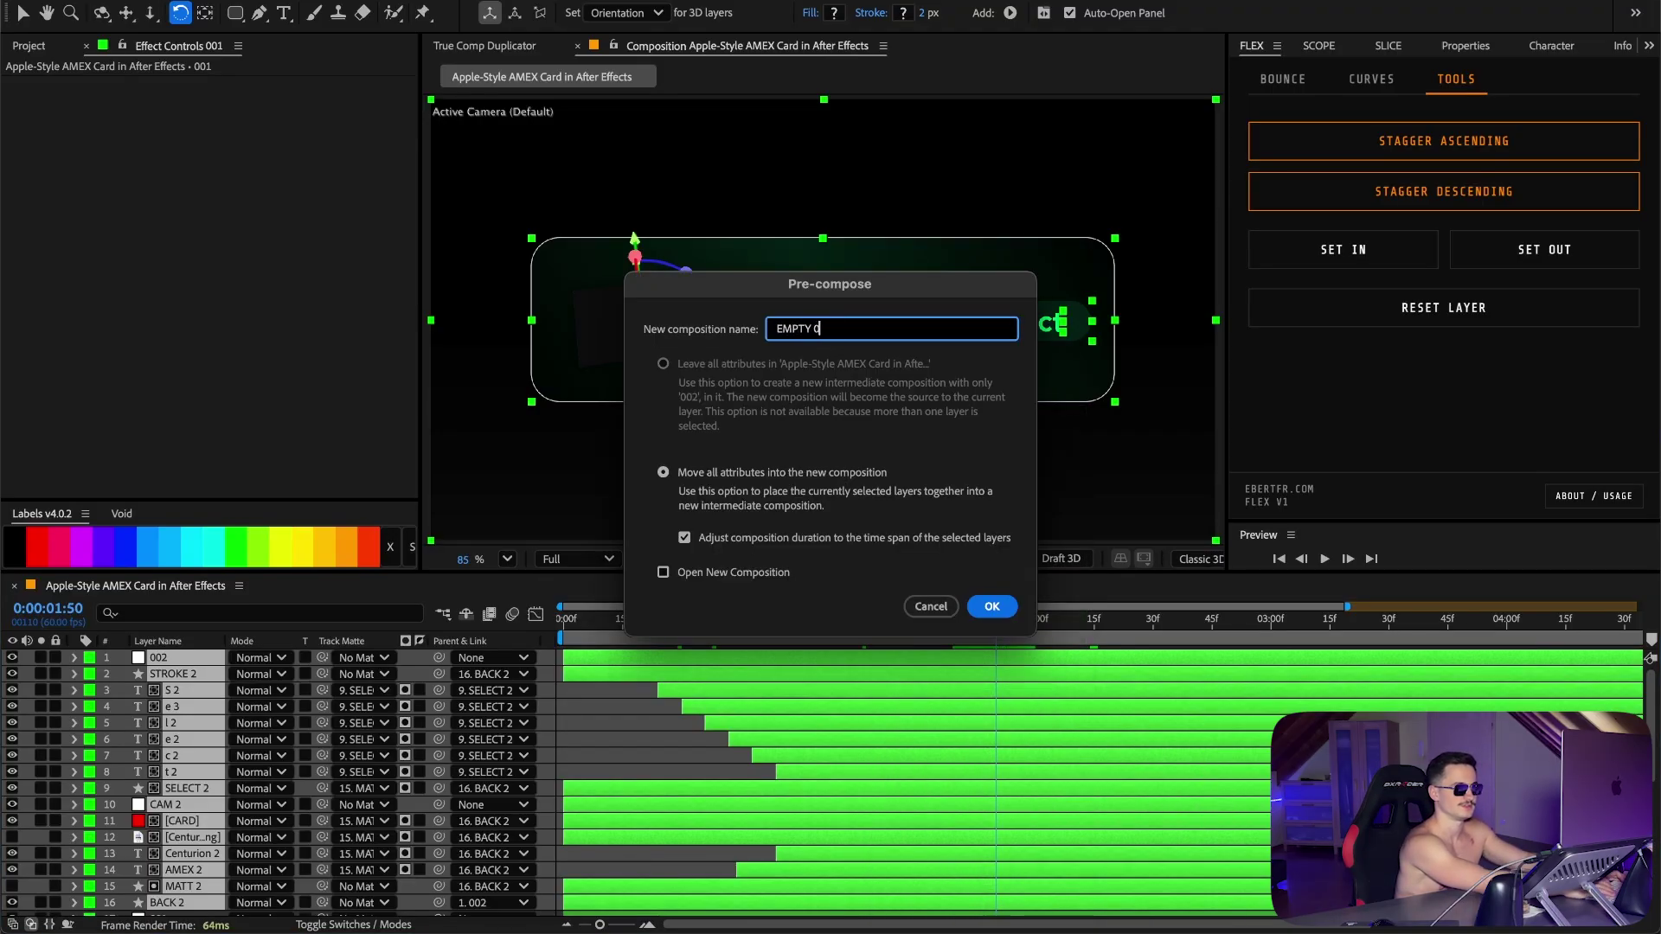
pyautogui.write('01')
pyautogui.press('Return')
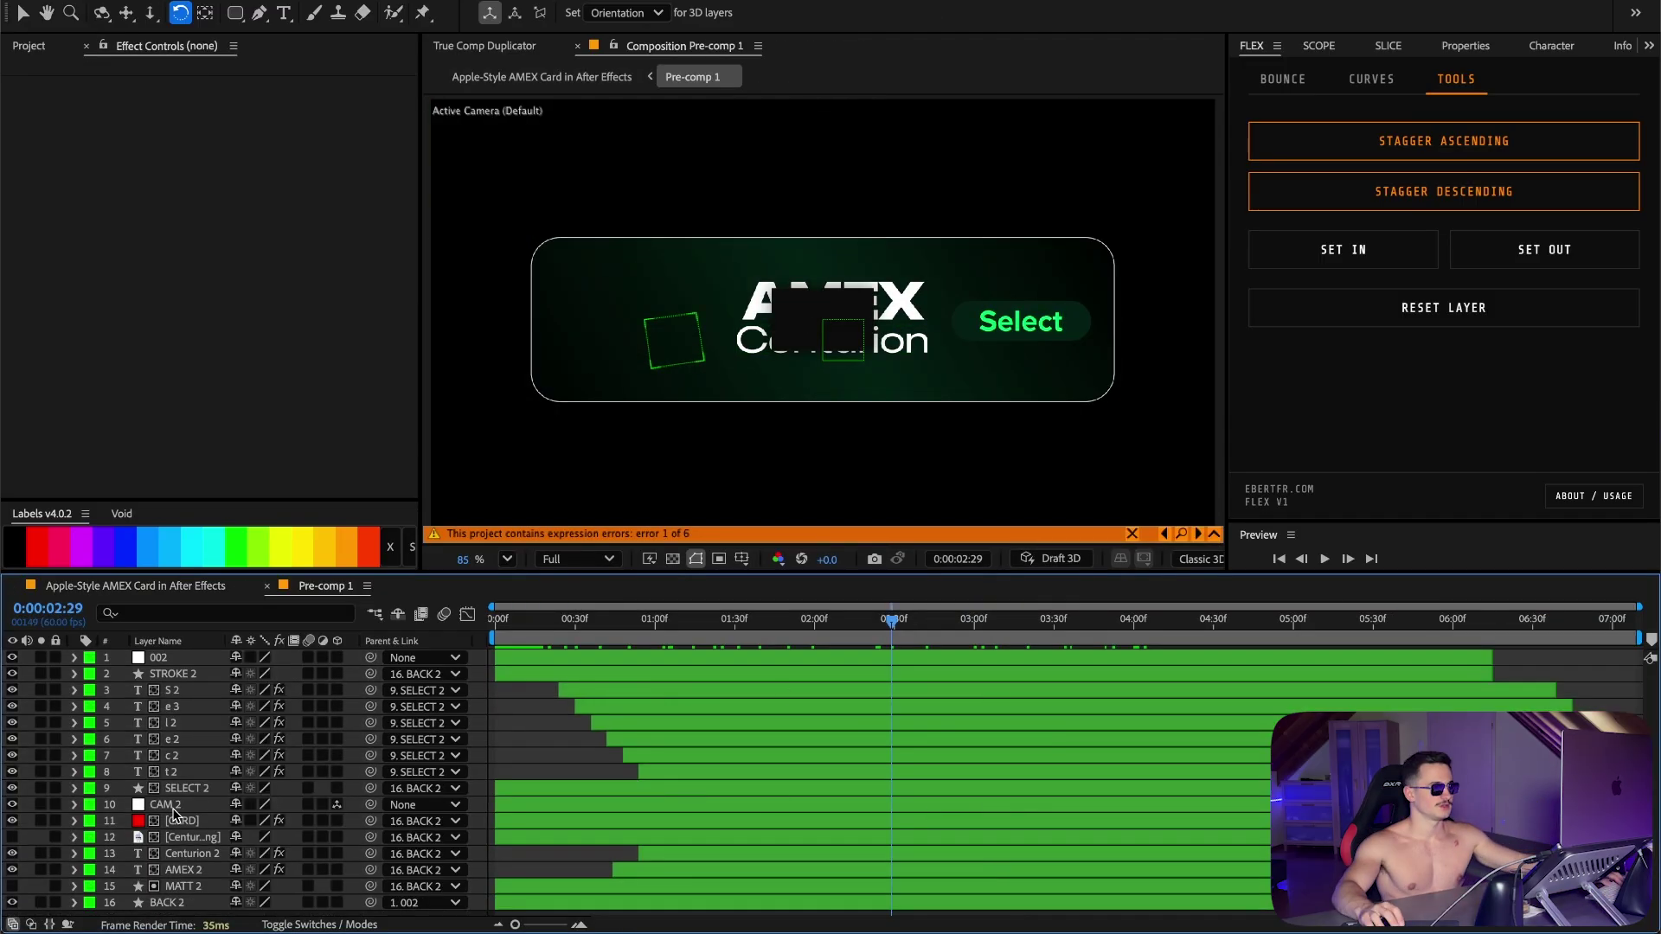
# Step: Rename the CAM 2 null to CAM to restore the expression links to it
pyautogui.click(166, 804)
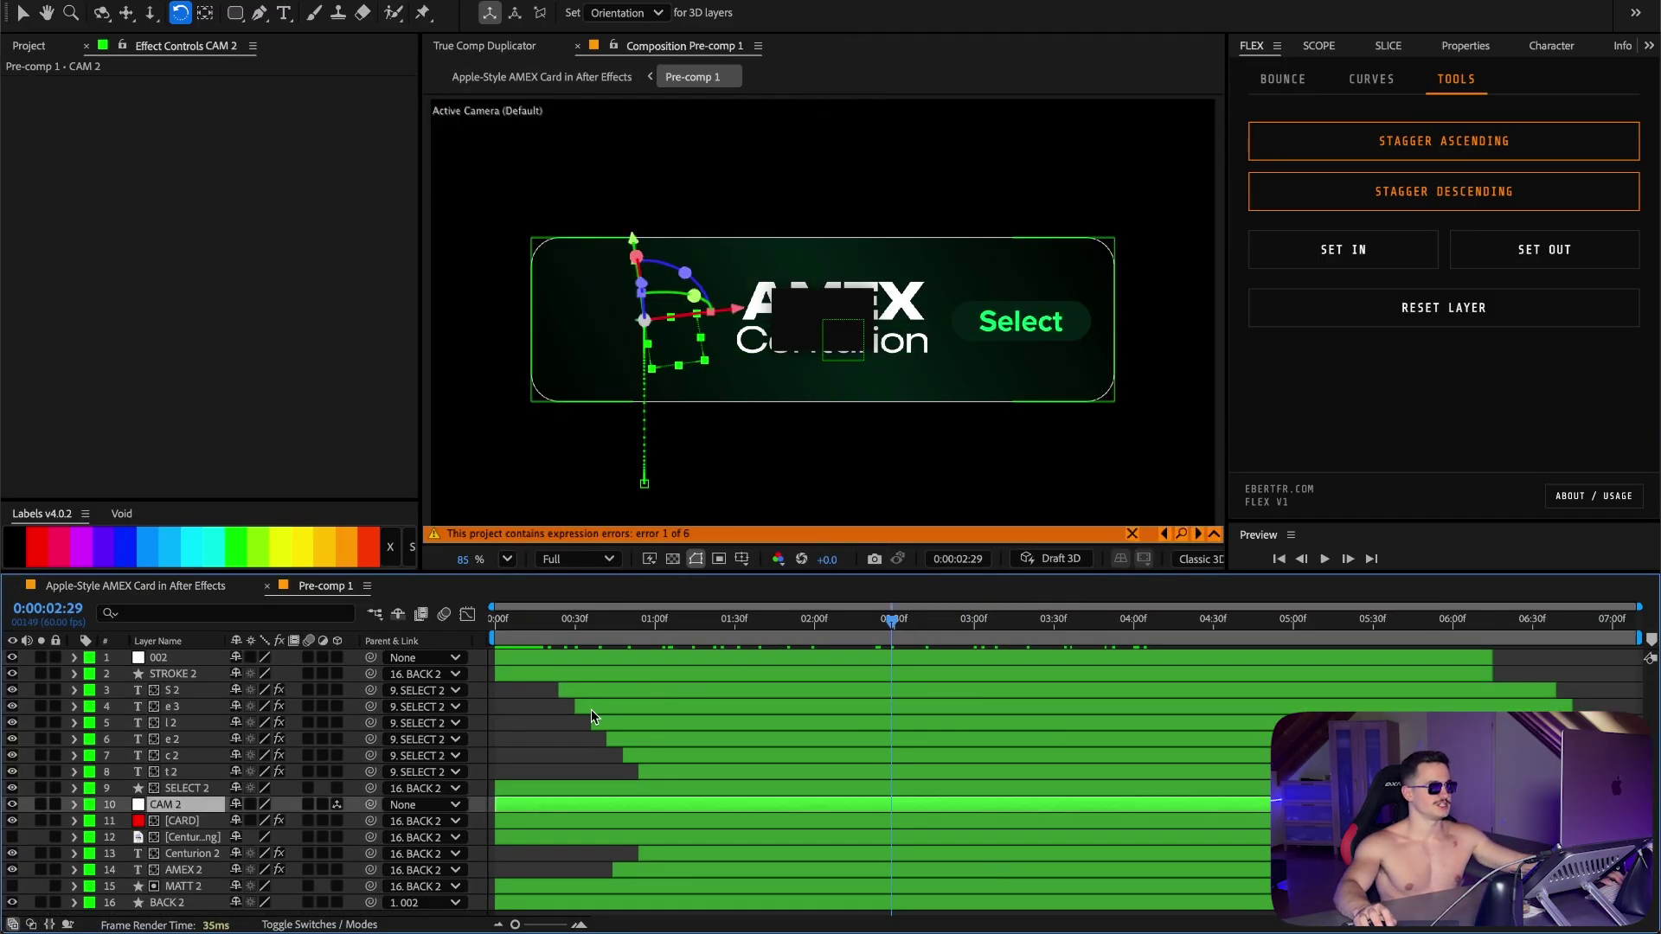
pyautogui.click(180, 820)
pyautogui.click(194, 807)
pyautogui.press('Return')
pyautogui.write('CAM')
pyautogui.press('Return')
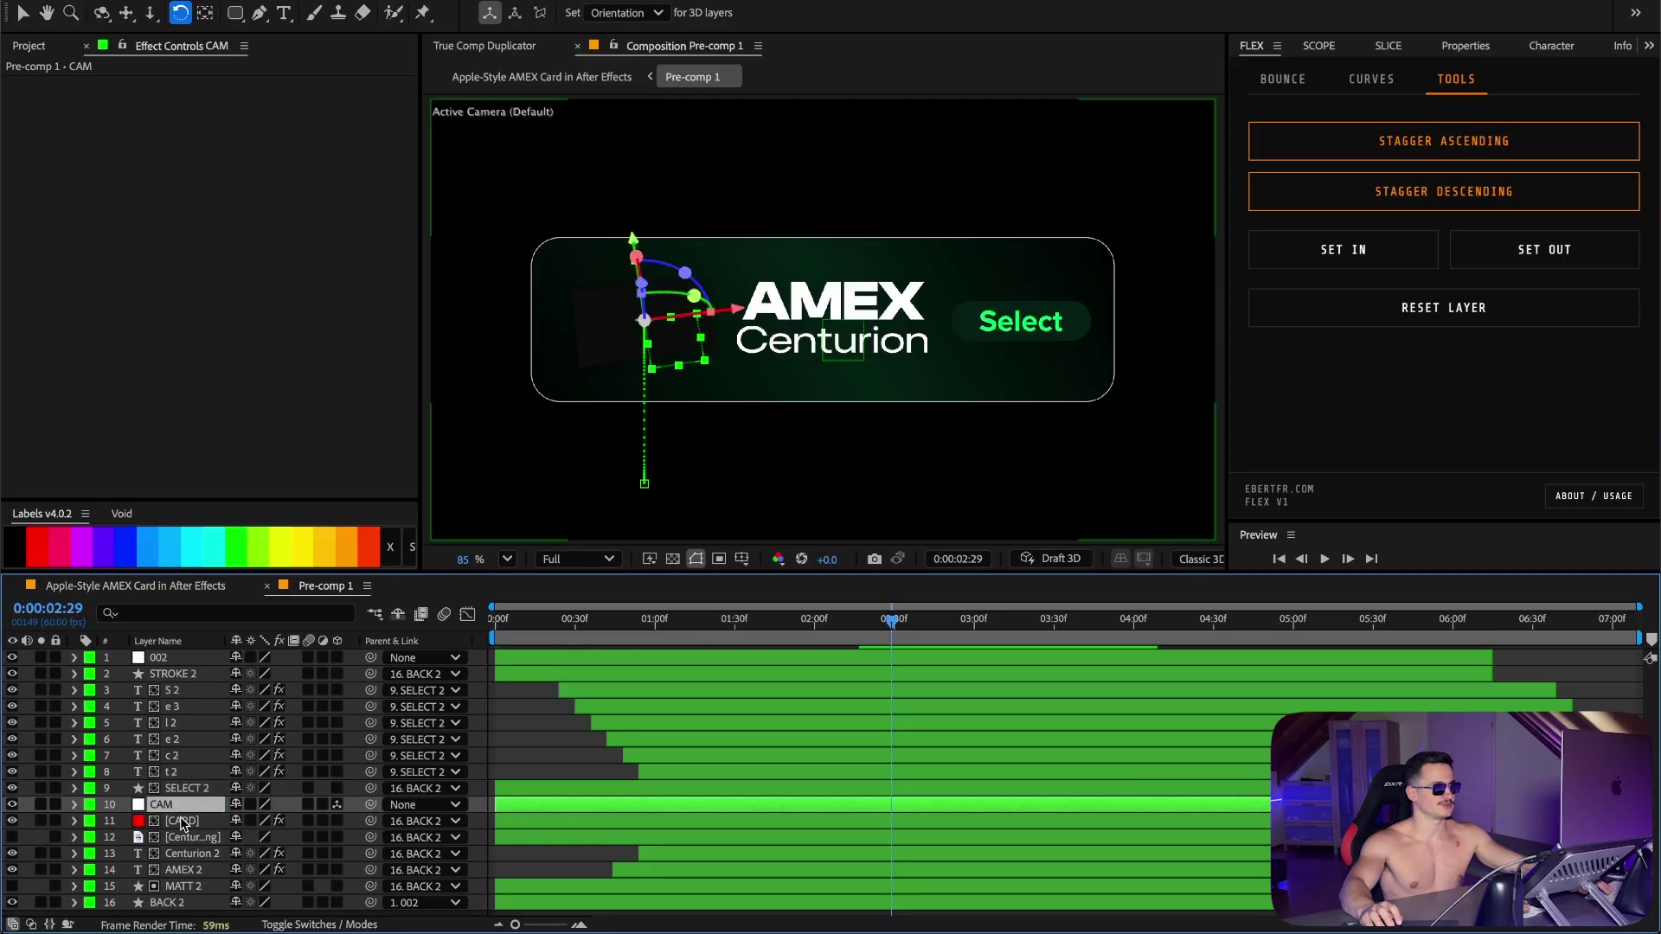
# Step: Set Layer 1 of the CARD layer's Element custom texture maps to Centurion.png
pyautogui.click(181, 820)
pyautogui.click(671, 620)
pyautogui.moveTo(653, 631); pyautogui.dragTo(1307, 621)
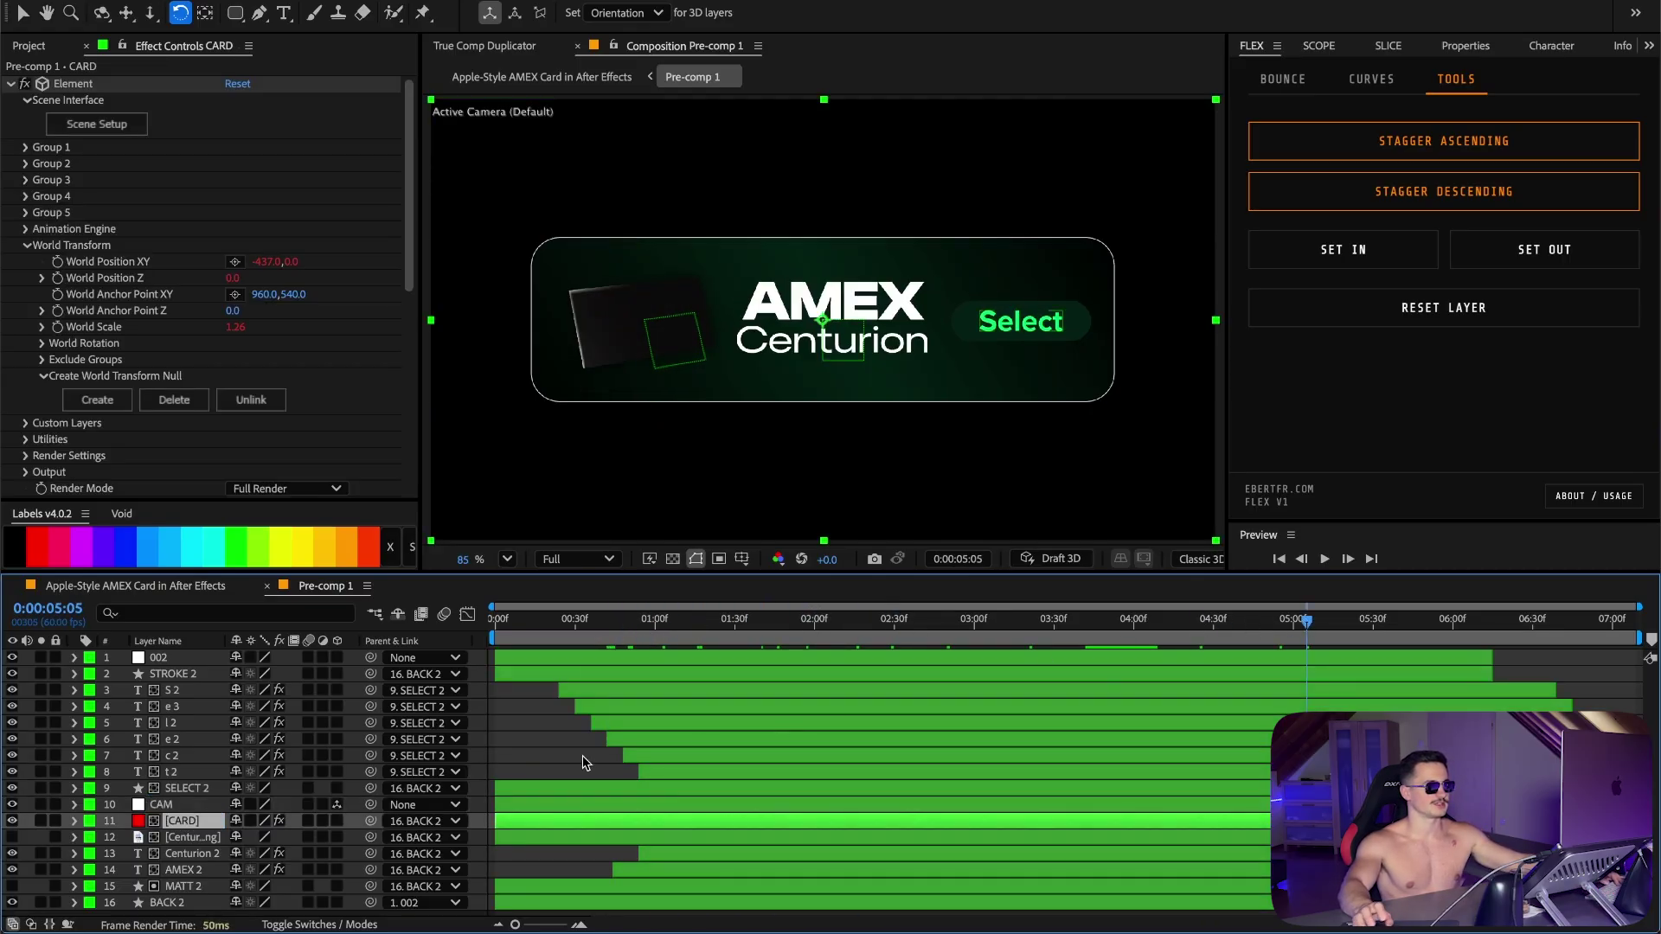
pyautogui.click(186, 806)
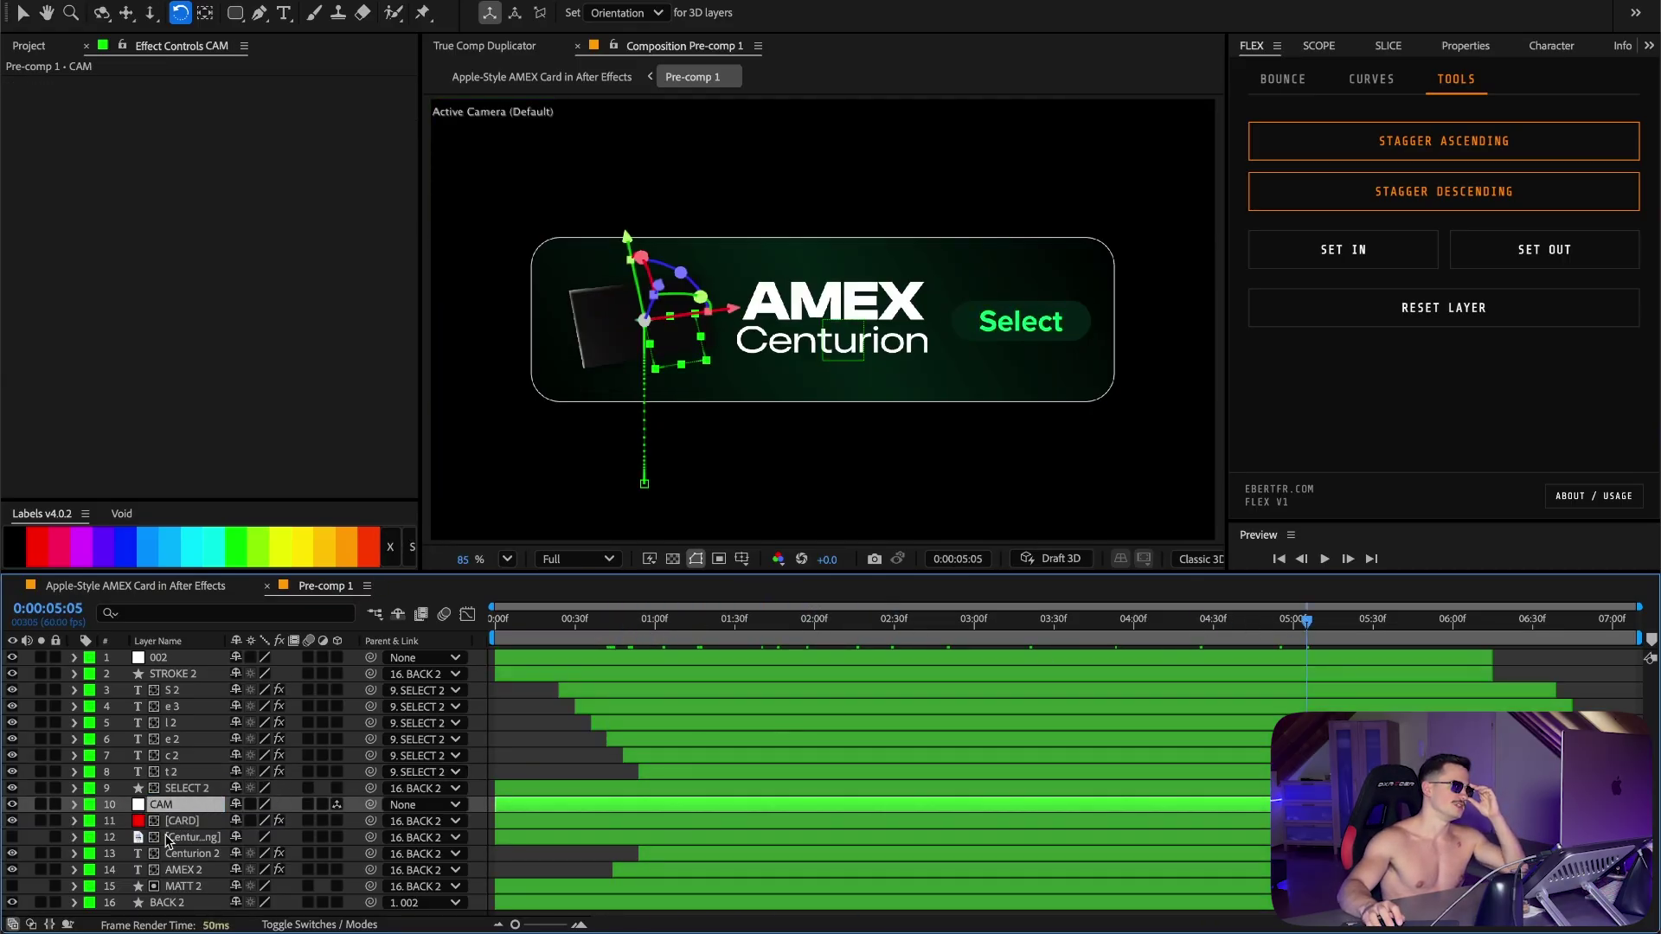
pyautogui.click(182, 822)
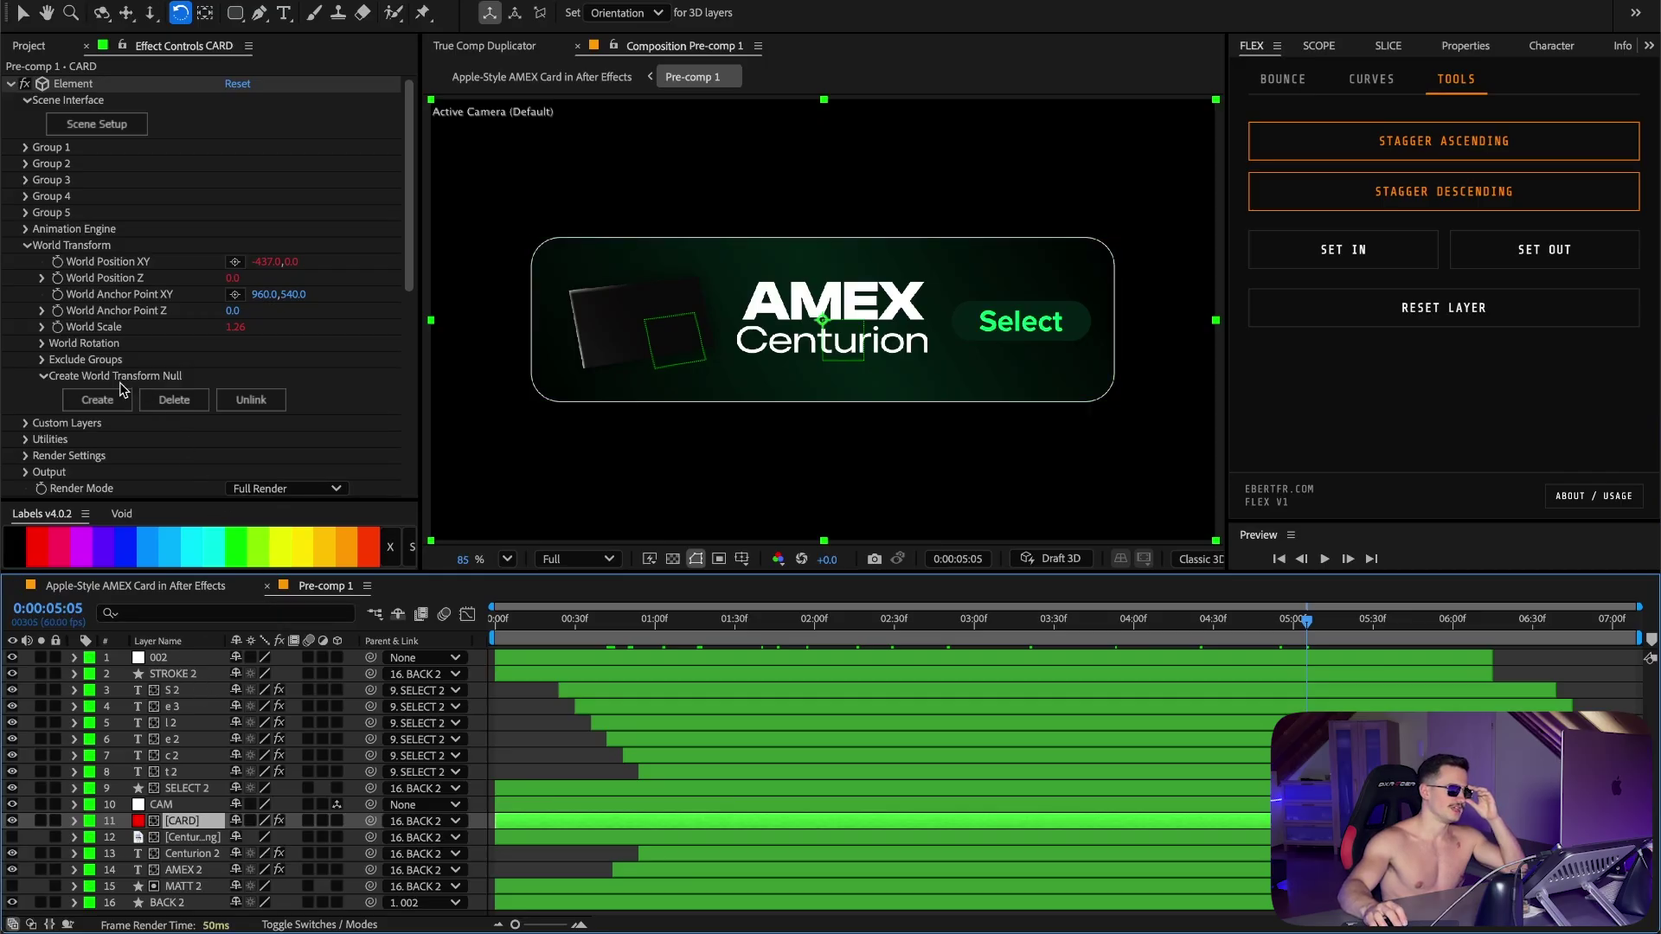
pyautogui.click(26, 424)
pyautogui.scroll(-5, 121, 445)
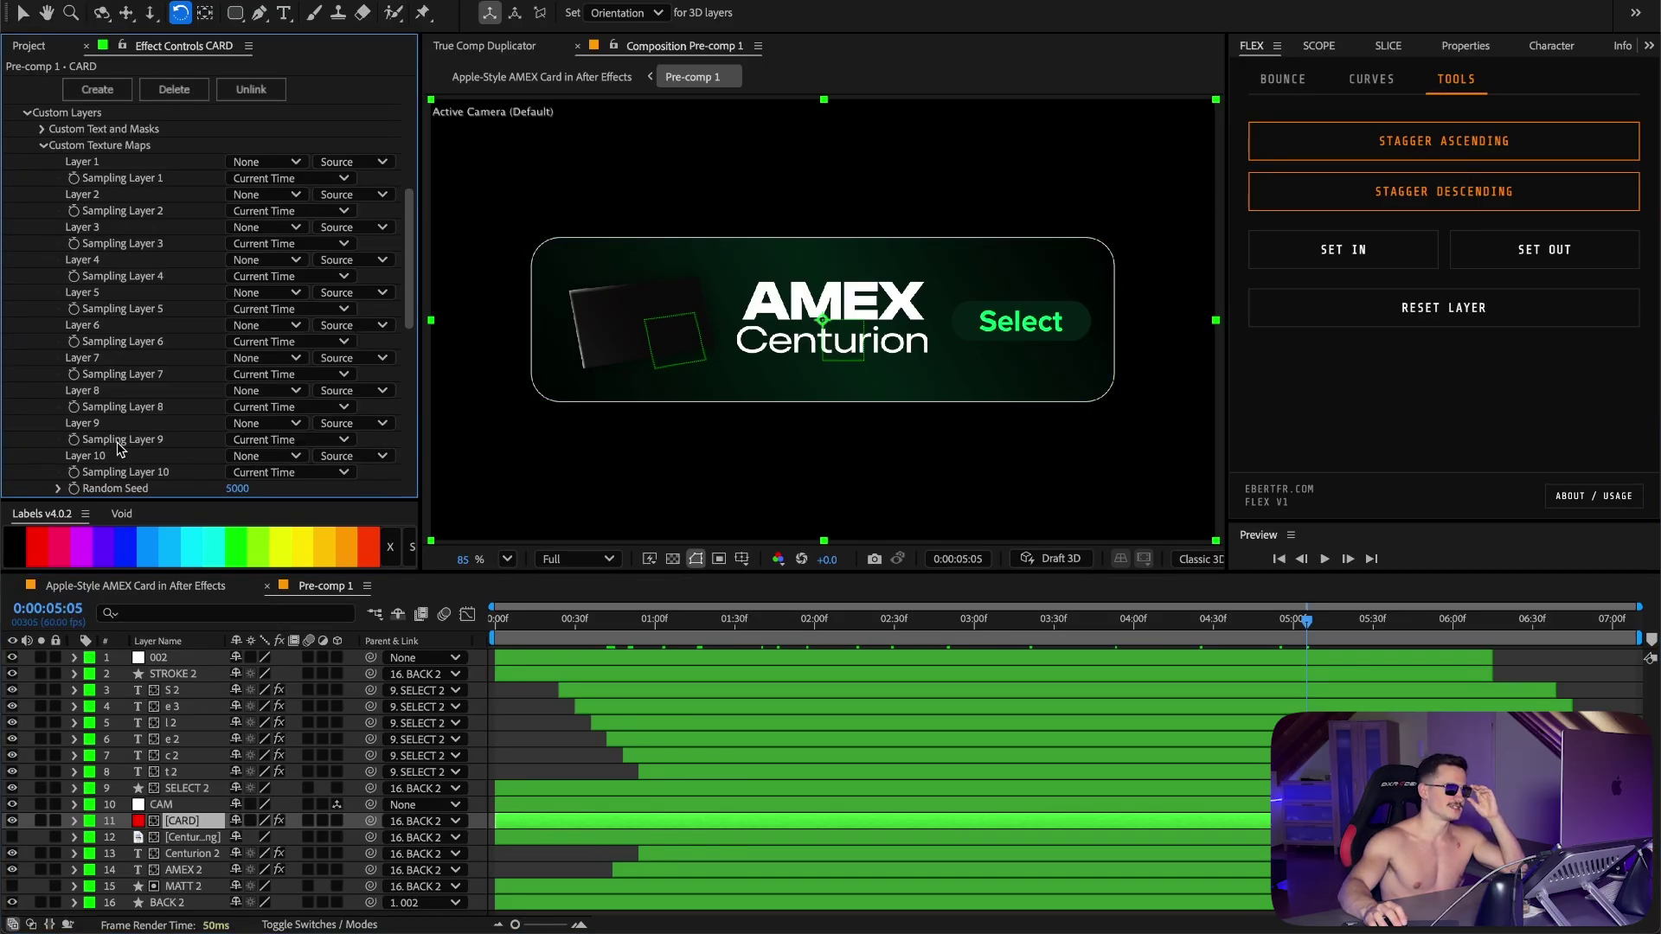
pyautogui.click(264, 161)
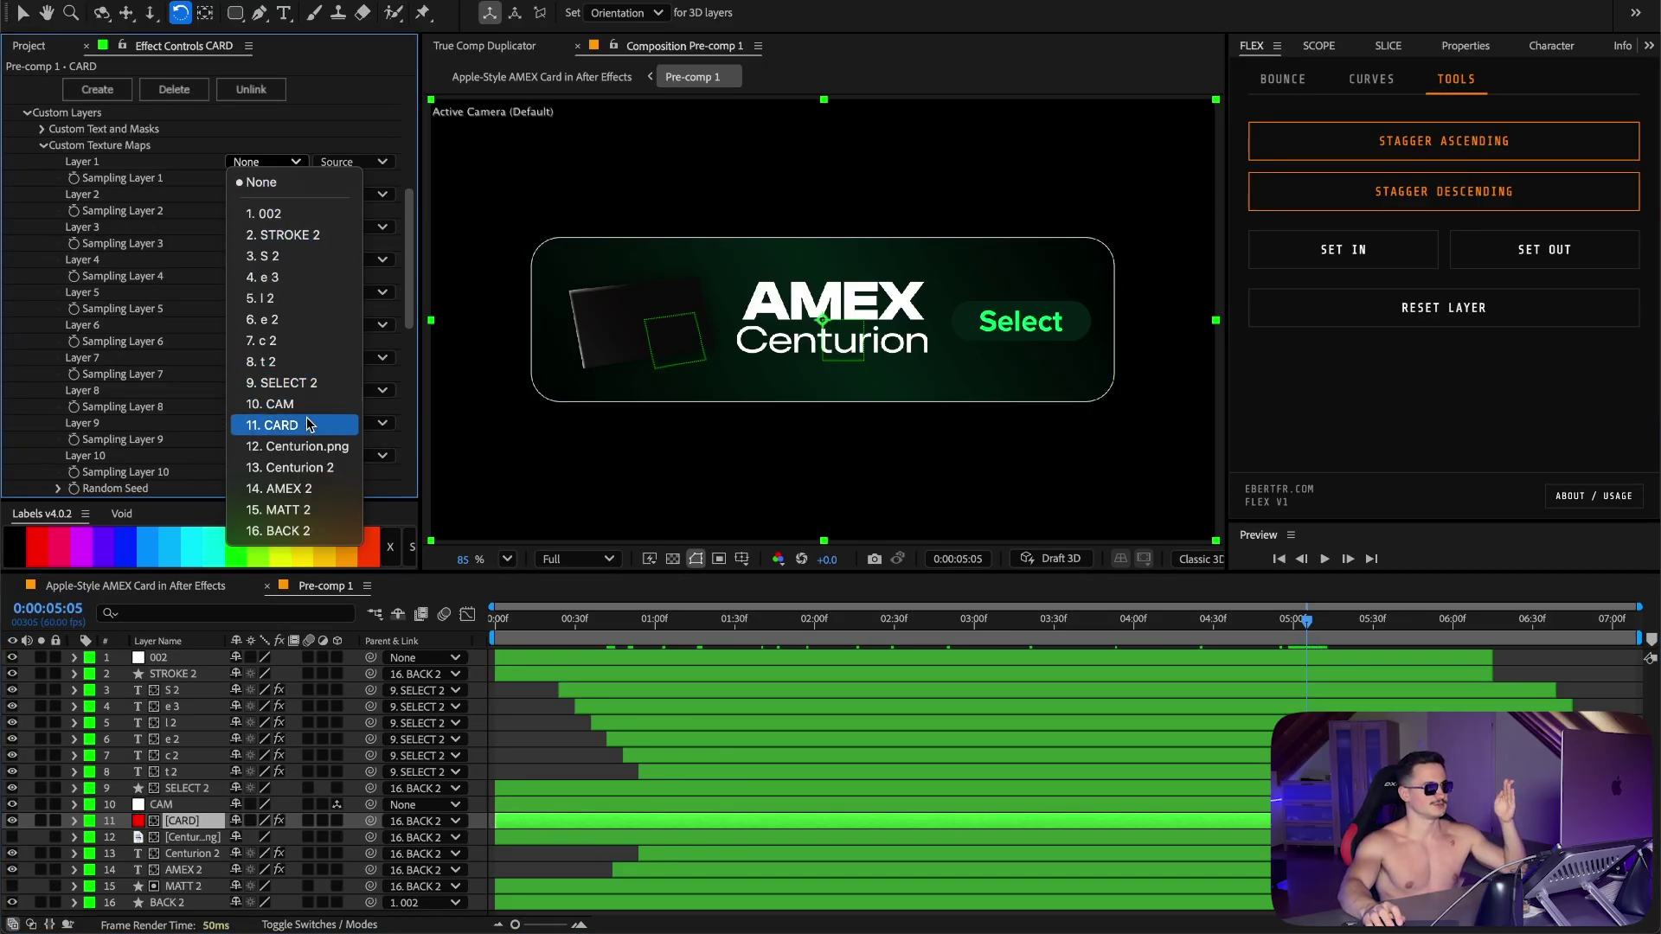
pyautogui.click(278, 445)
# Step: Move the Pre-comp 1 composition into the 00_SUB project folder
pyautogui.click(29, 45)
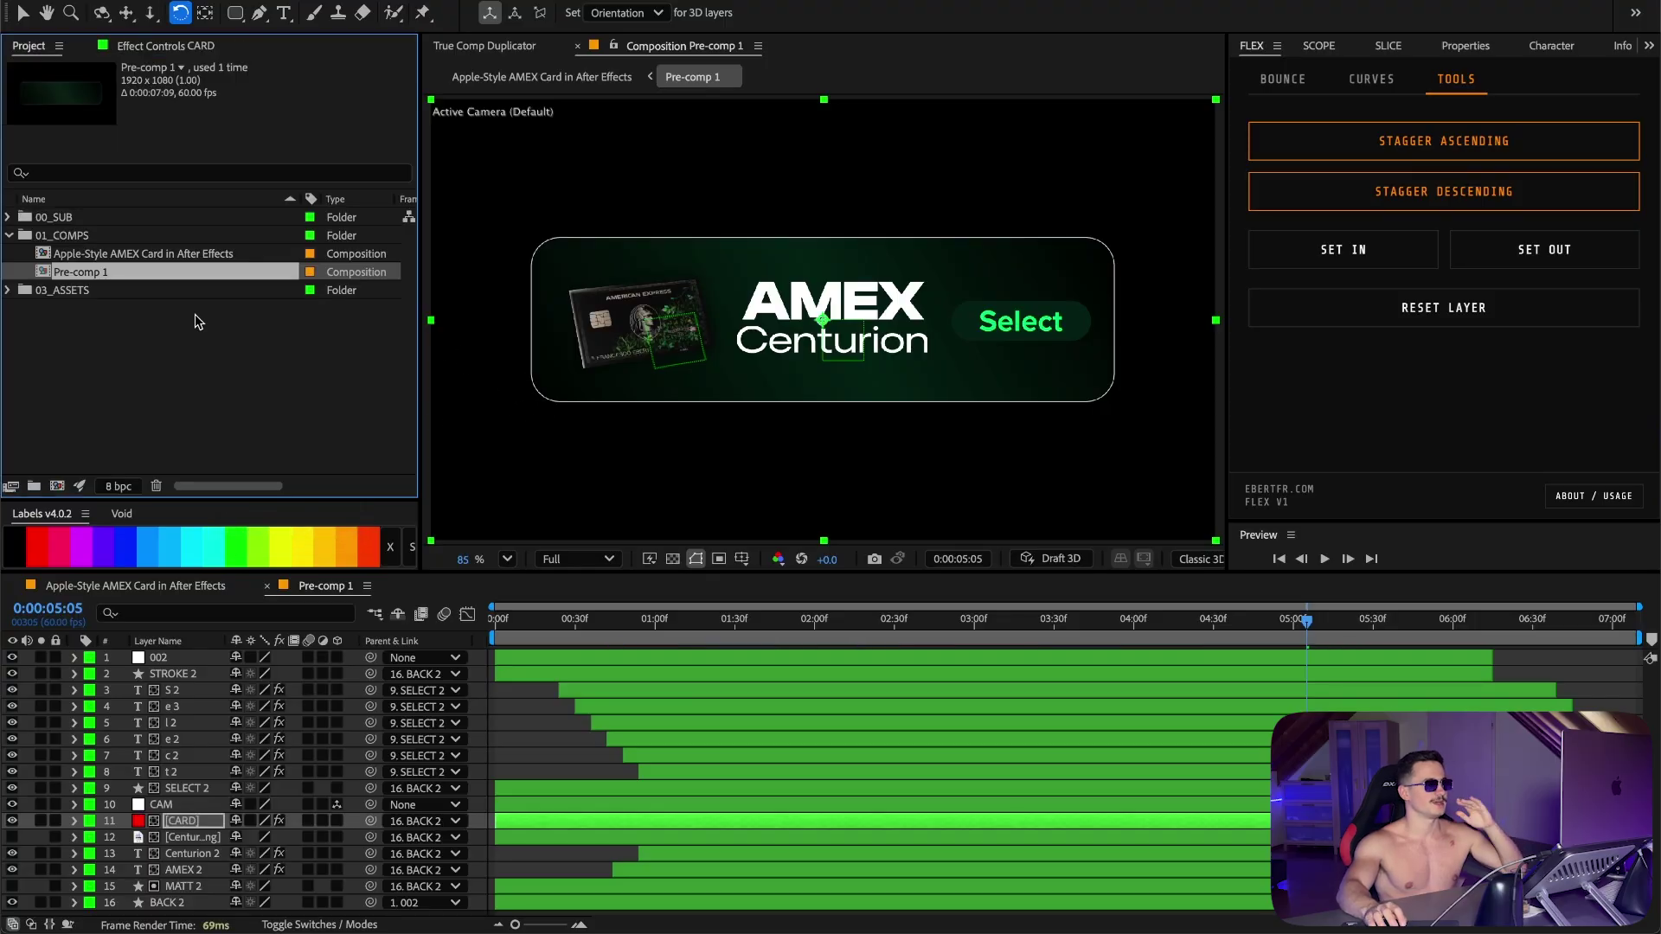
pyautogui.click(194, 317)
pyautogui.click(108, 272)
pyautogui.moveTo(108, 272); pyautogui.dragTo(106, 223)
# Step: Import Centurion Invert.png and replace the Centurion.png layer's source with it, checking the card's new texture across the timeline
pyautogui.press('super+Tab')
pyautogui.moveTo(784, 297); pyautogui.dragTo(145, 350)
pyautogui.press('super+Down')
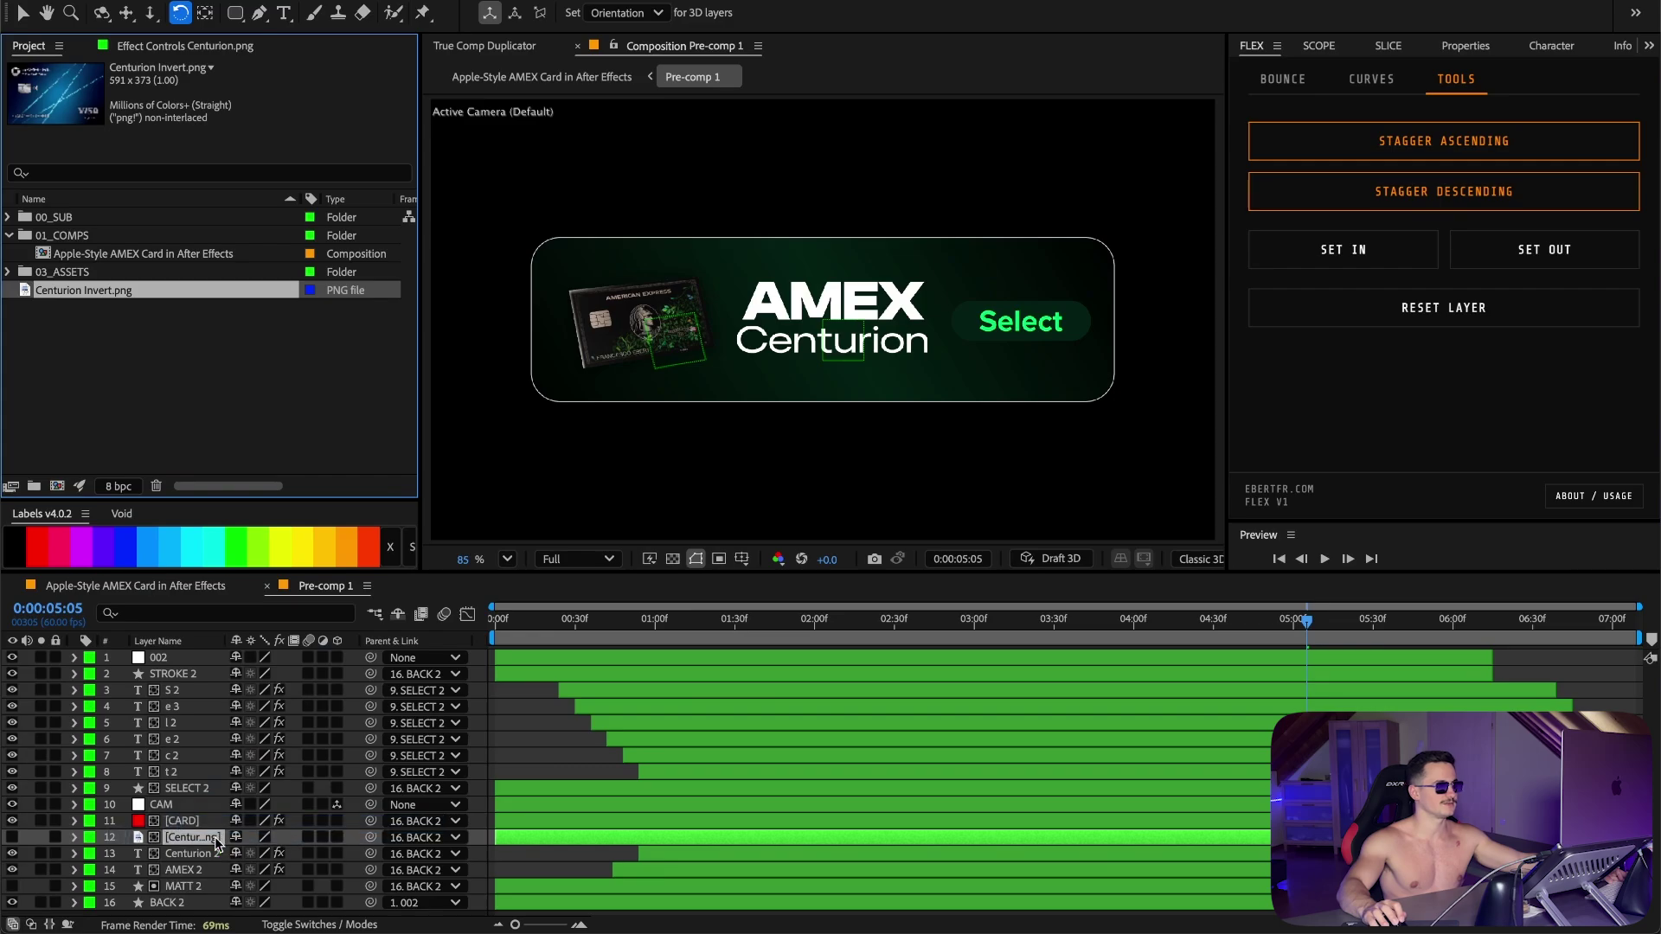
pyautogui.click(813, 620)
pyautogui.moveTo(822, 620); pyautogui.dragTo(946, 612)
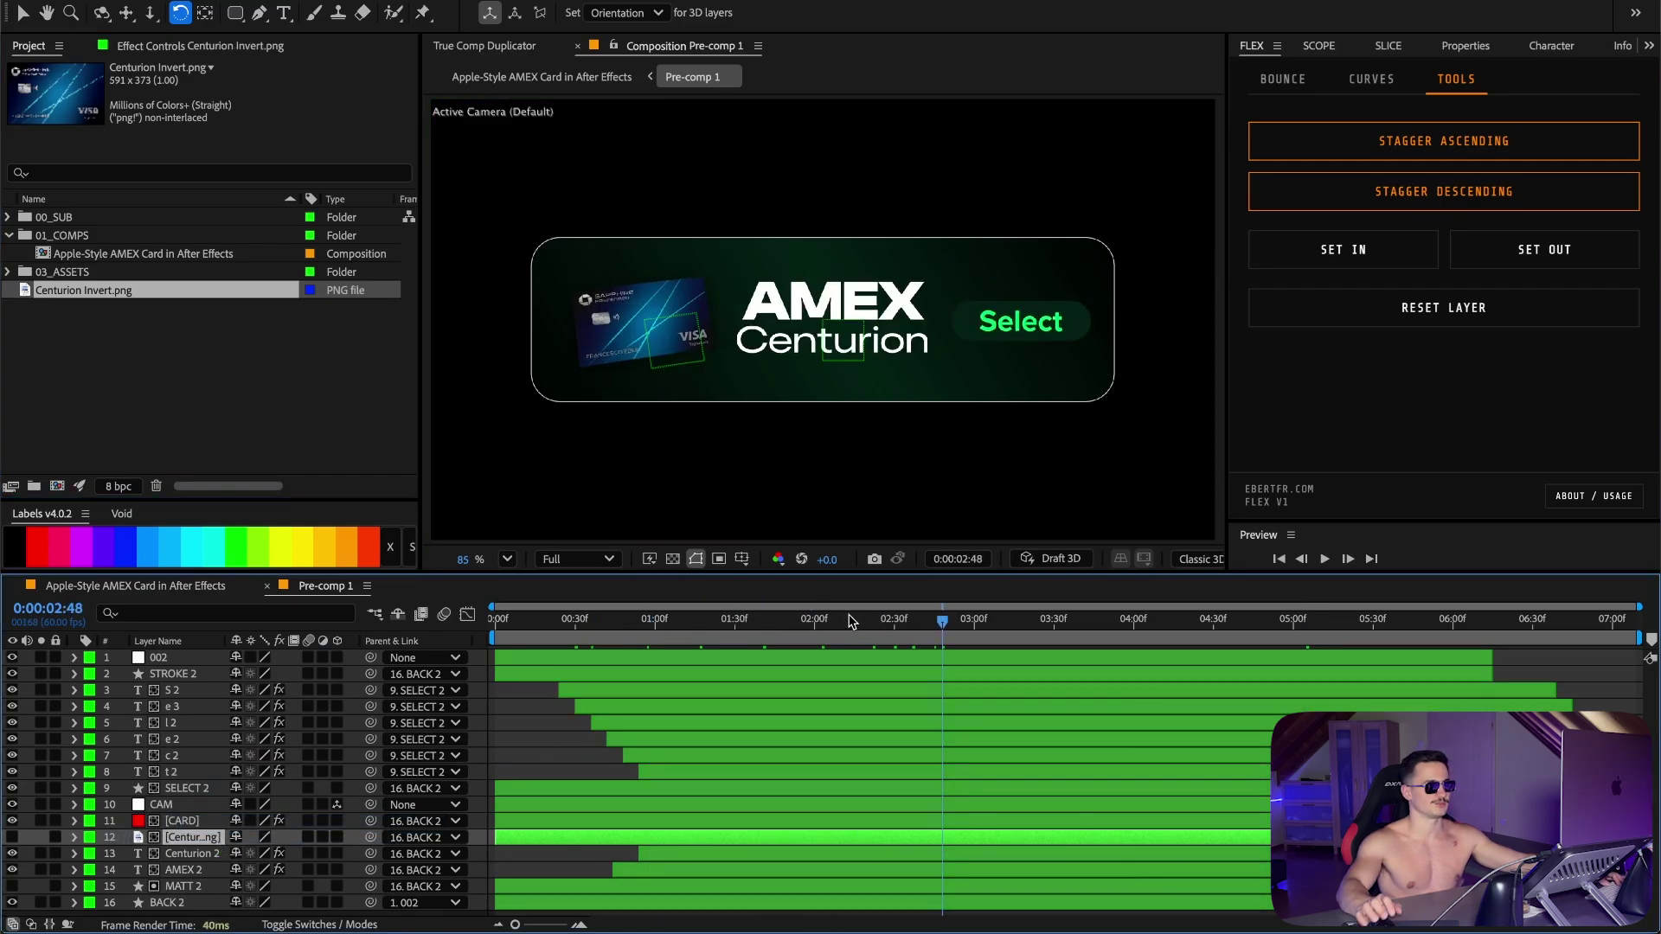
# Step: Change the AMEX text layer to read CHASE and the Centurion text layer to read Sapphire
pyautogui.doubleClick(184, 869)
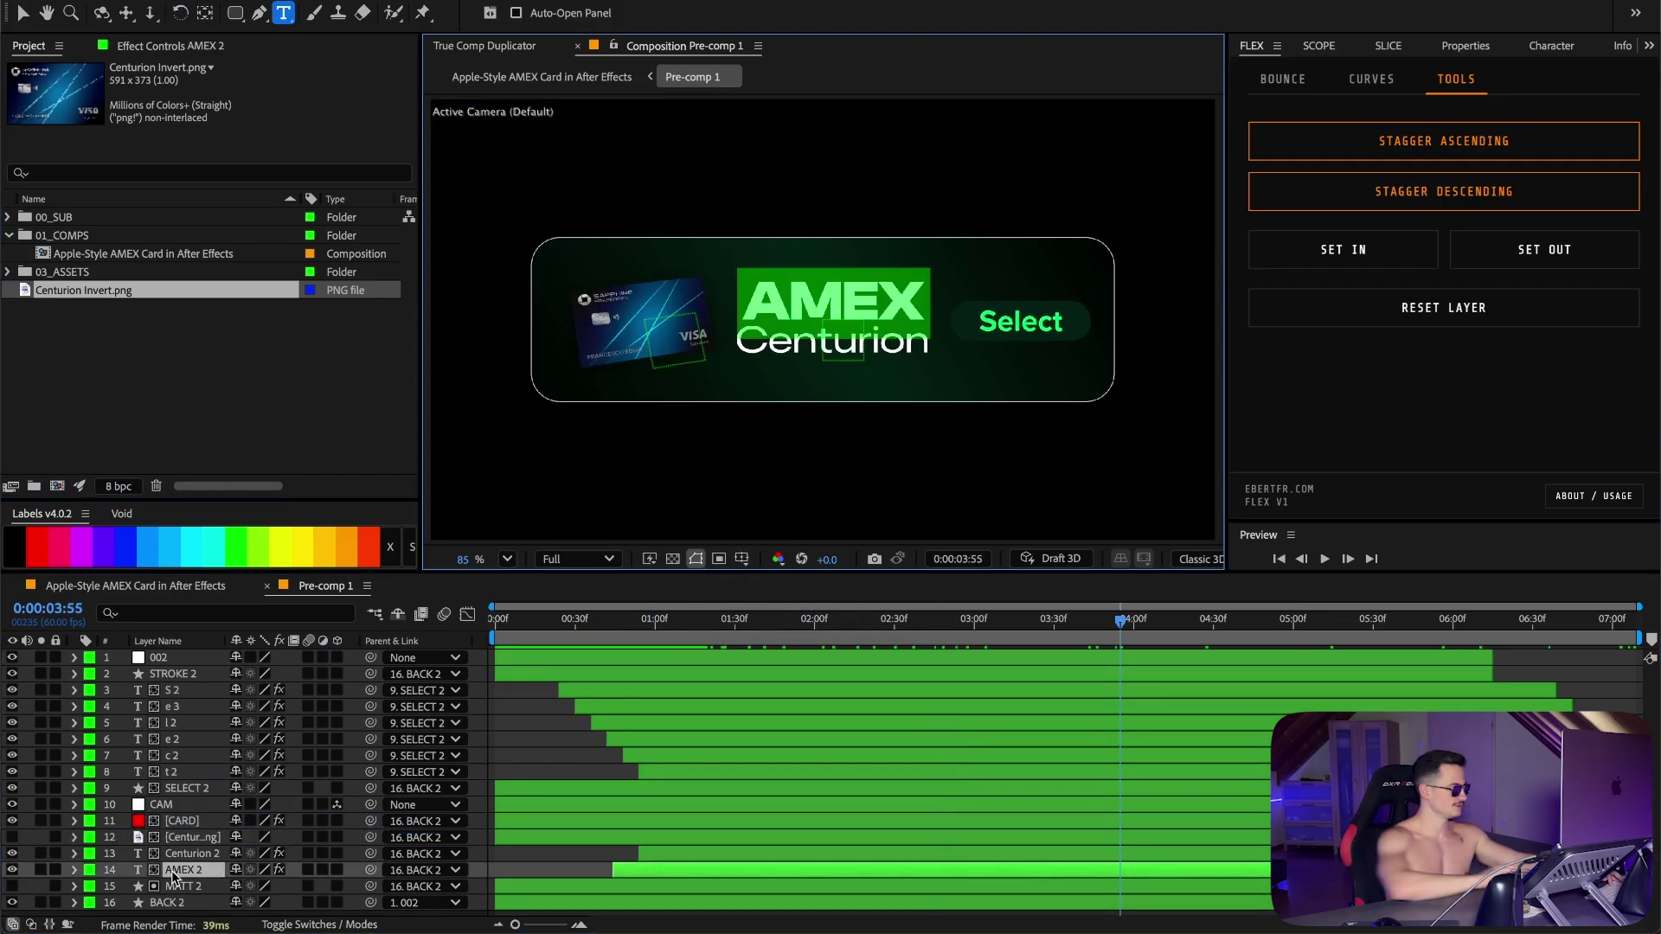
pyautogui.write('CHASE')
pyautogui.press('Return')
pyautogui.doubleClick(188, 856)
pyautogui.write('Sapp')
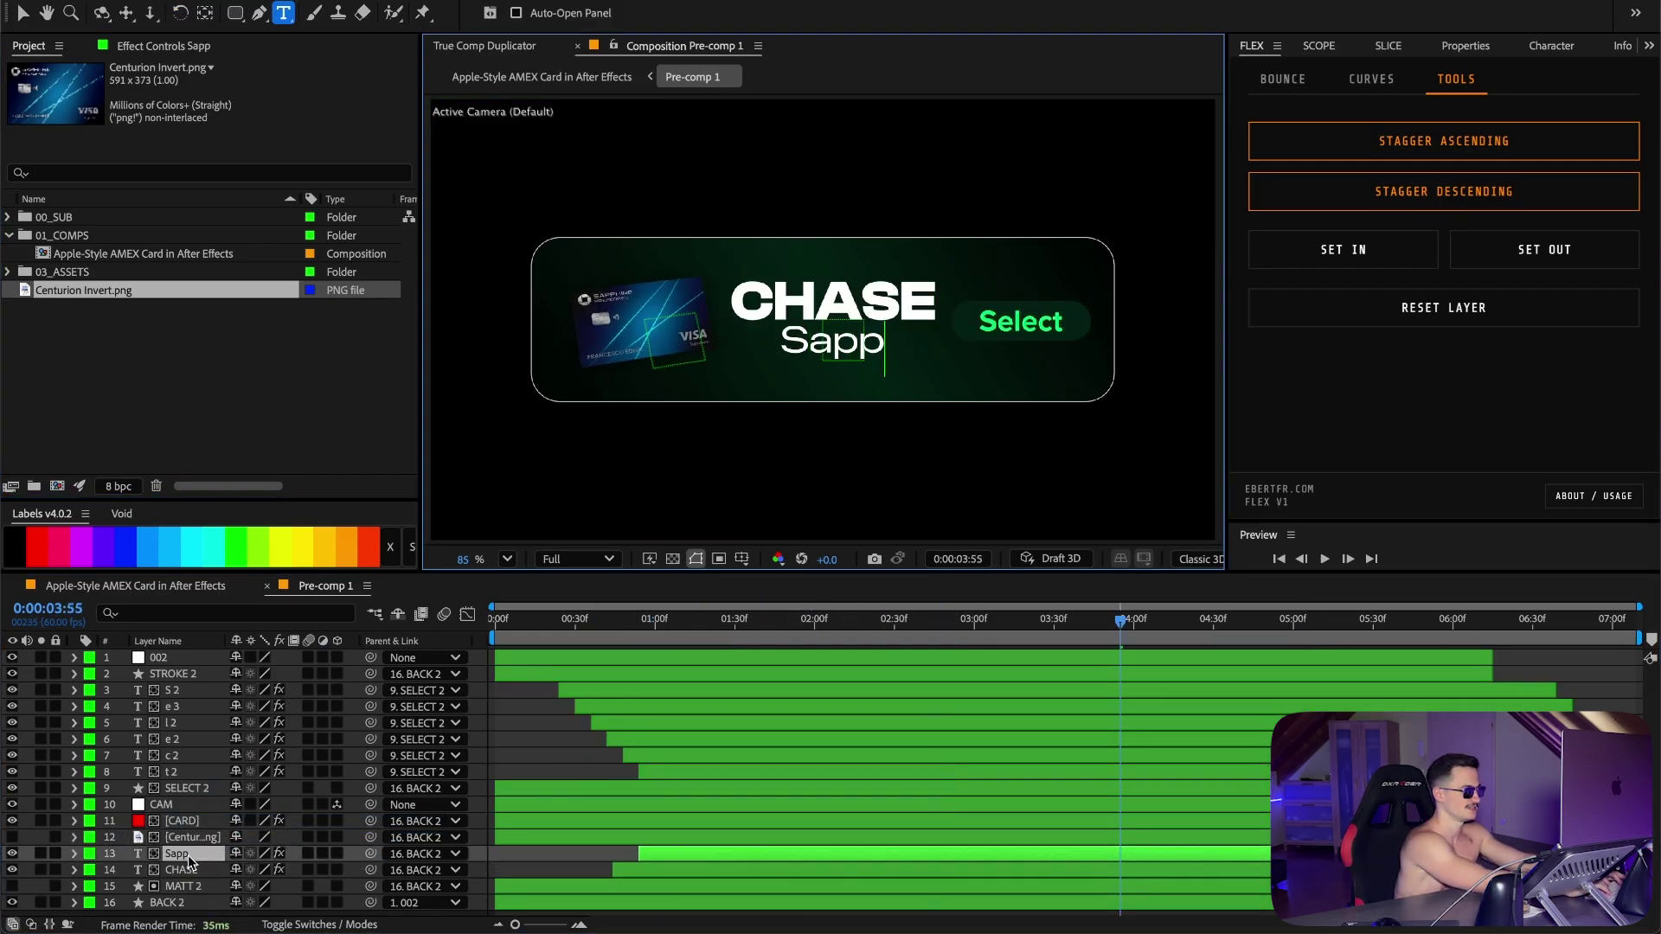
pyautogui.write('h')
pyautogui.write('ire')
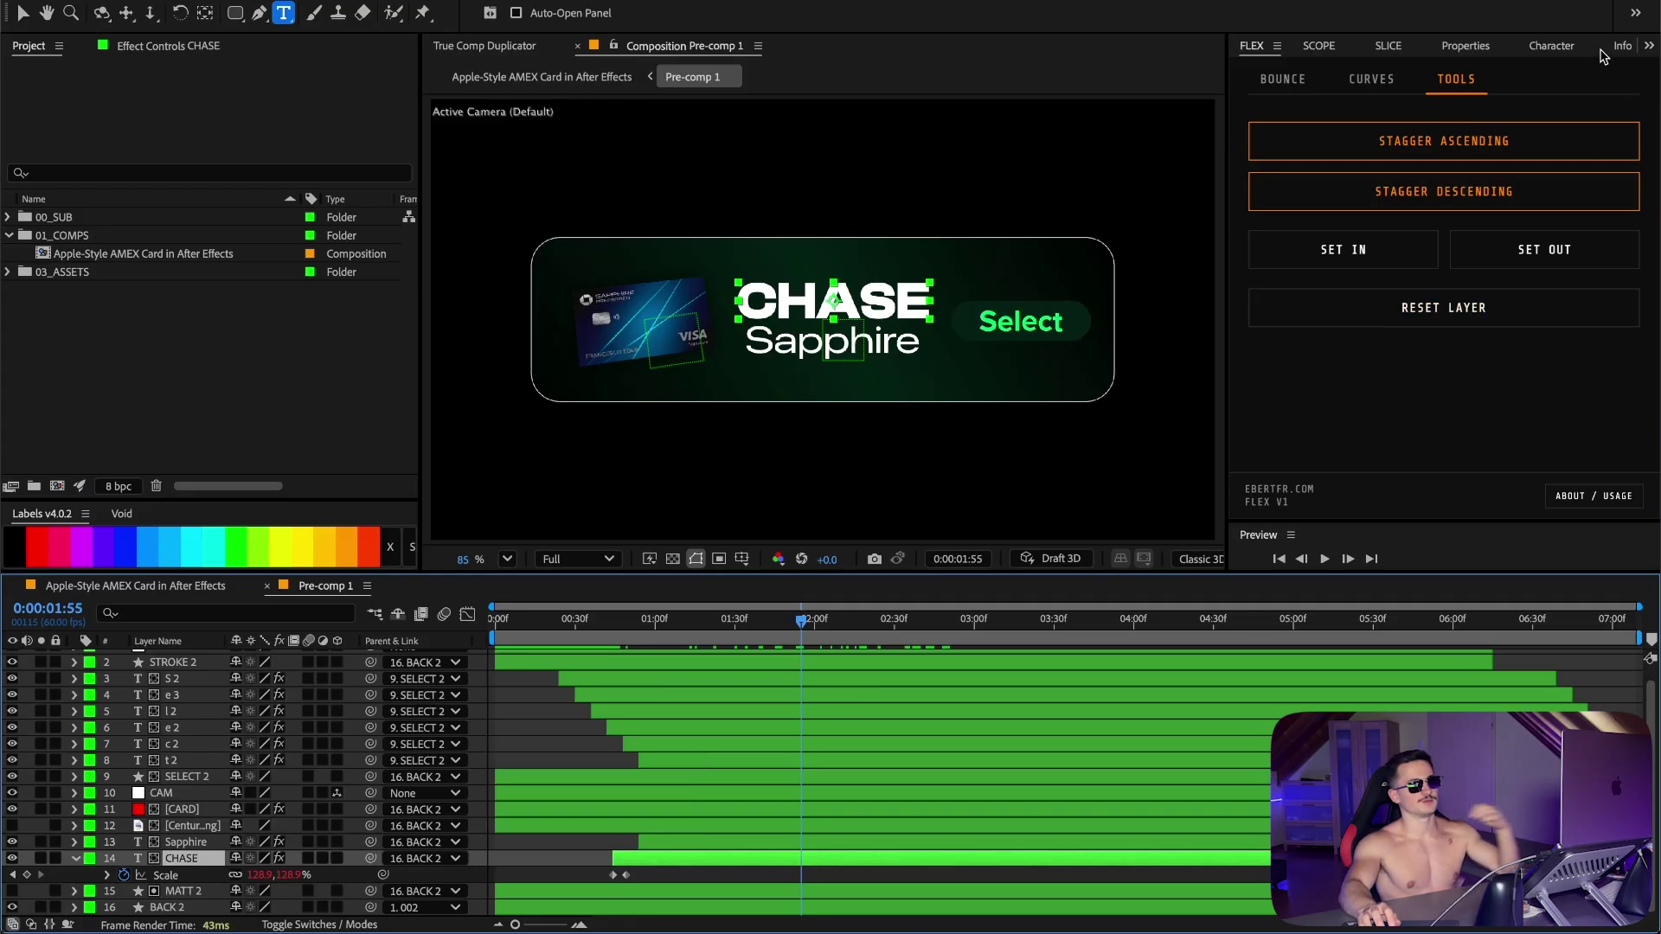
# Step: Apply the Mosaic effect to the CHASE text layer with Horizontal Blocks at 130
pyautogui.scroll(-5, 1580, 43)
pyautogui.click(1389, 76)
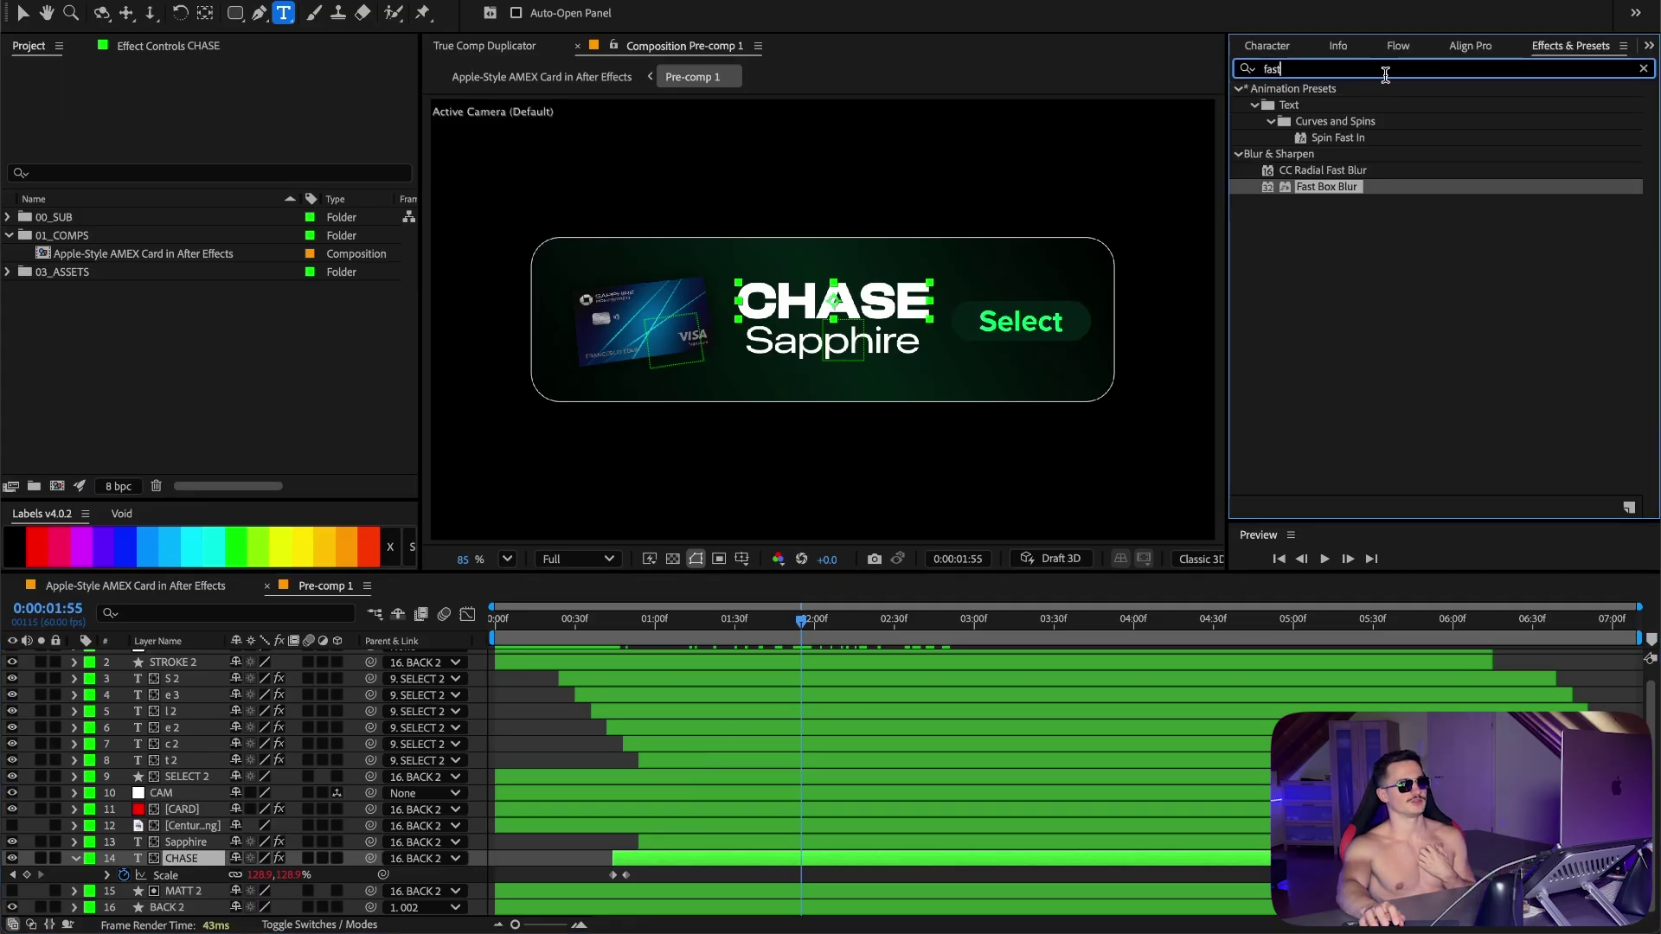
pyautogui.write('Mosai')
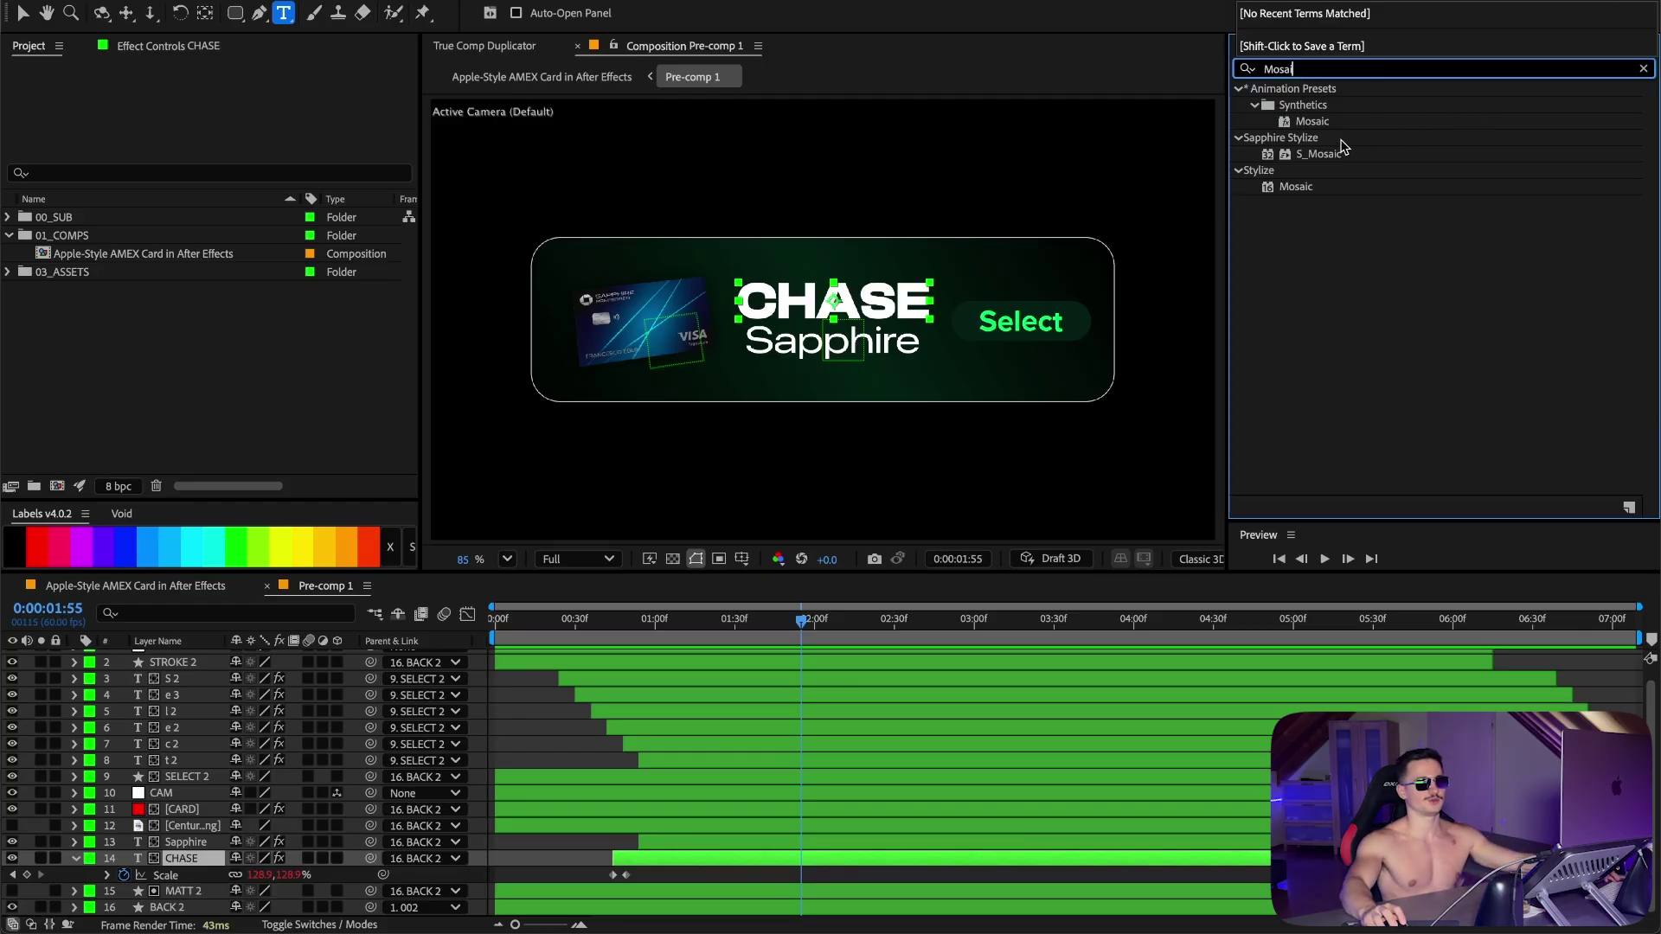
pyautogui.doubleClick(1295, 187)
pyautogui.click(236, 313)
pyautogui.write('130')
pyautogui.press('Return')
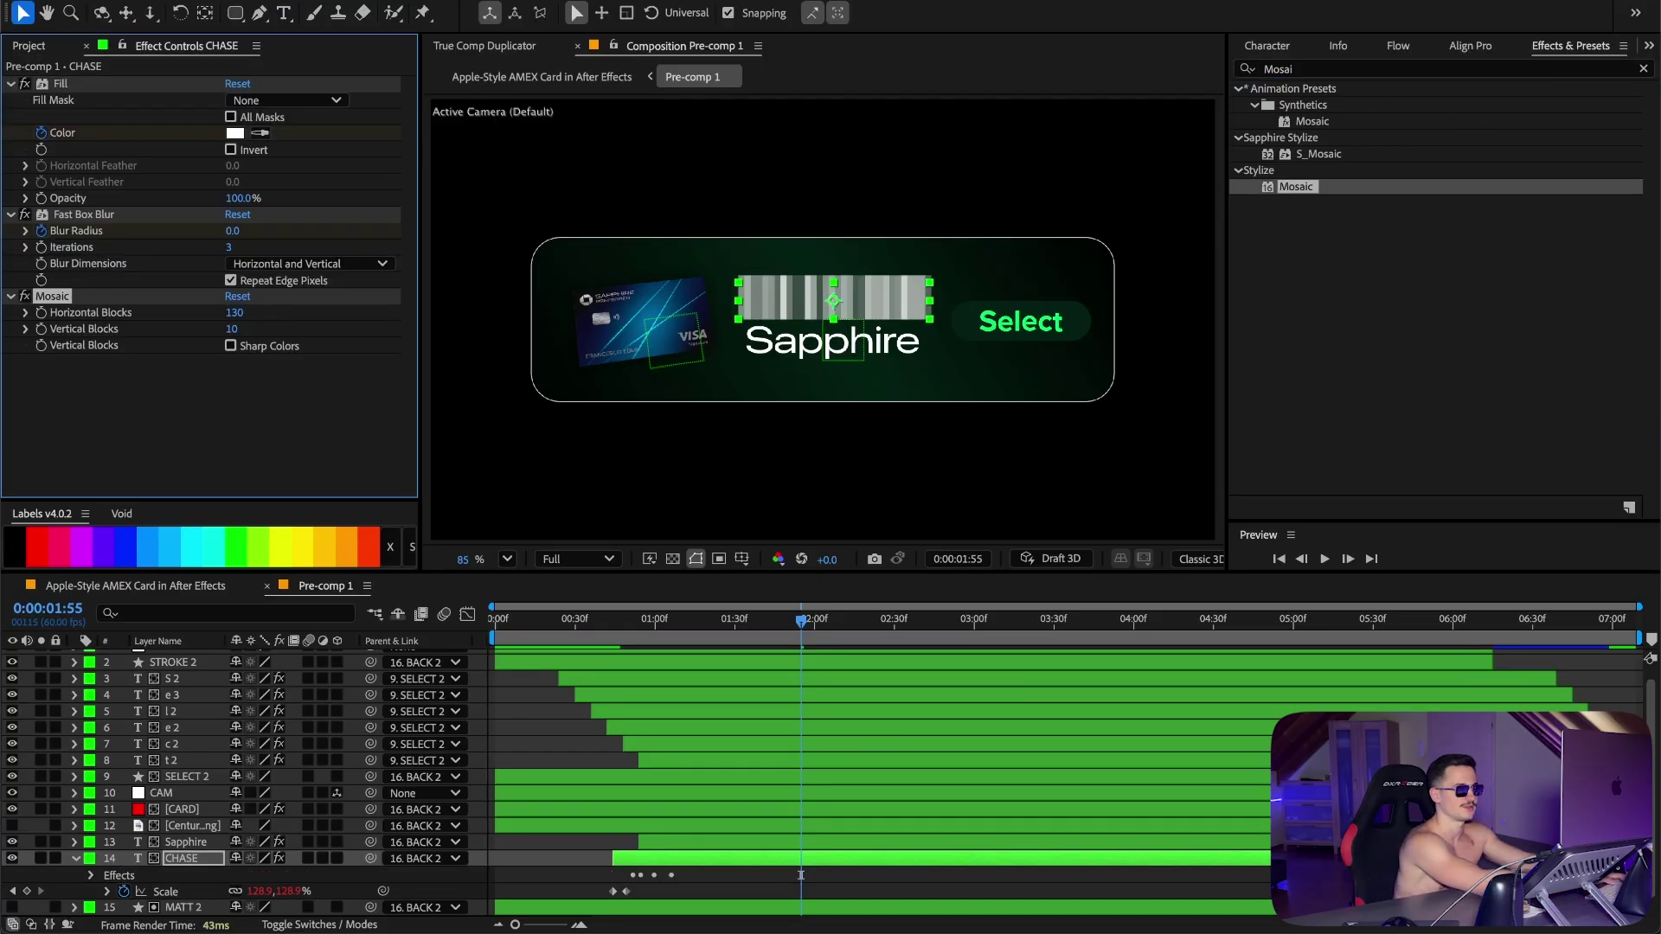
# Step: Set the Mosaic effect's Vertical Blocks to 156 and copy the effect onto the Sapphire text layer
pyautogui.click(234, 330)
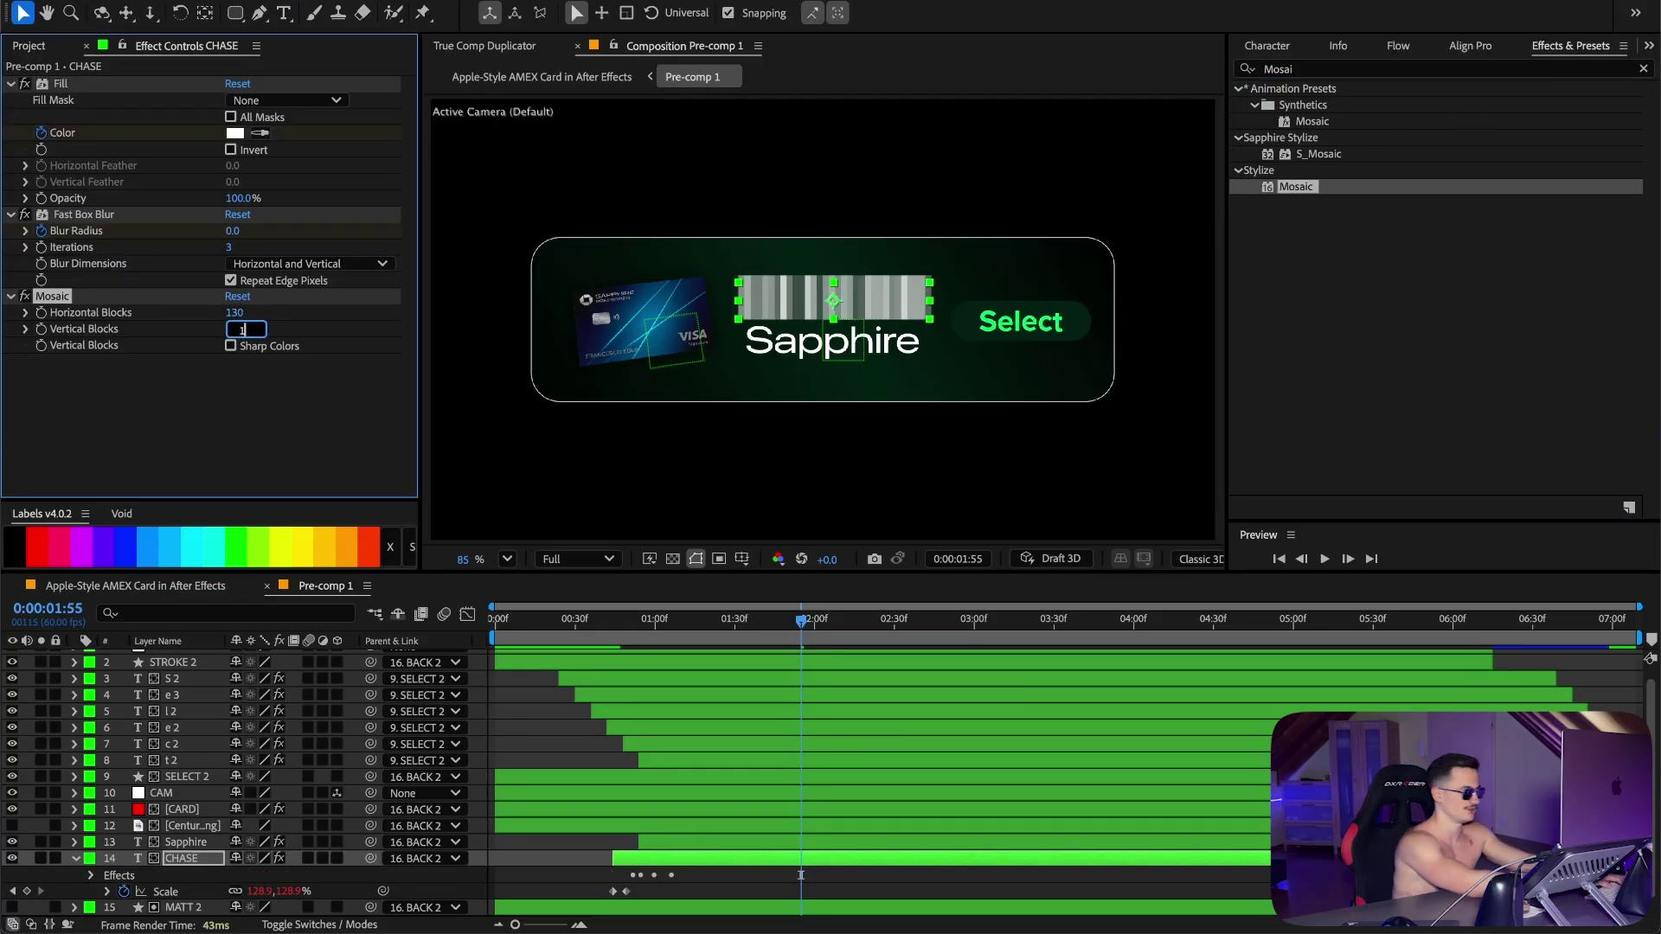
pyautogui.write('150')
pyautogui.press('Return')
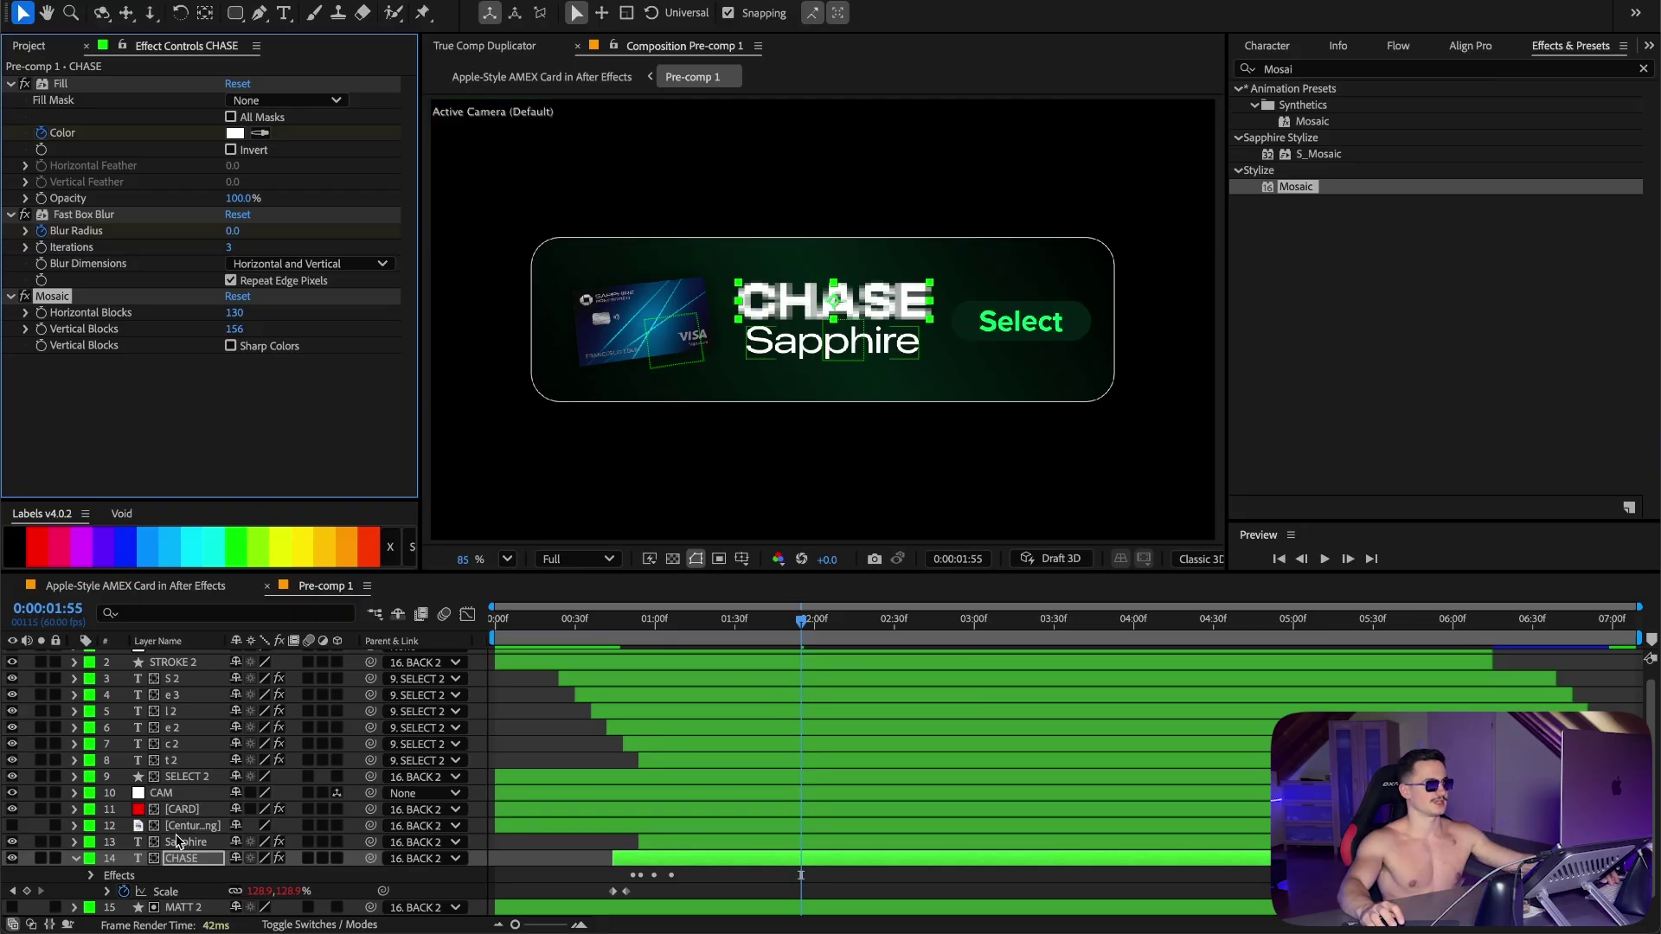
pyautogui.click(220, 836)
pyautogui.hotkey('ctrl', 'v')
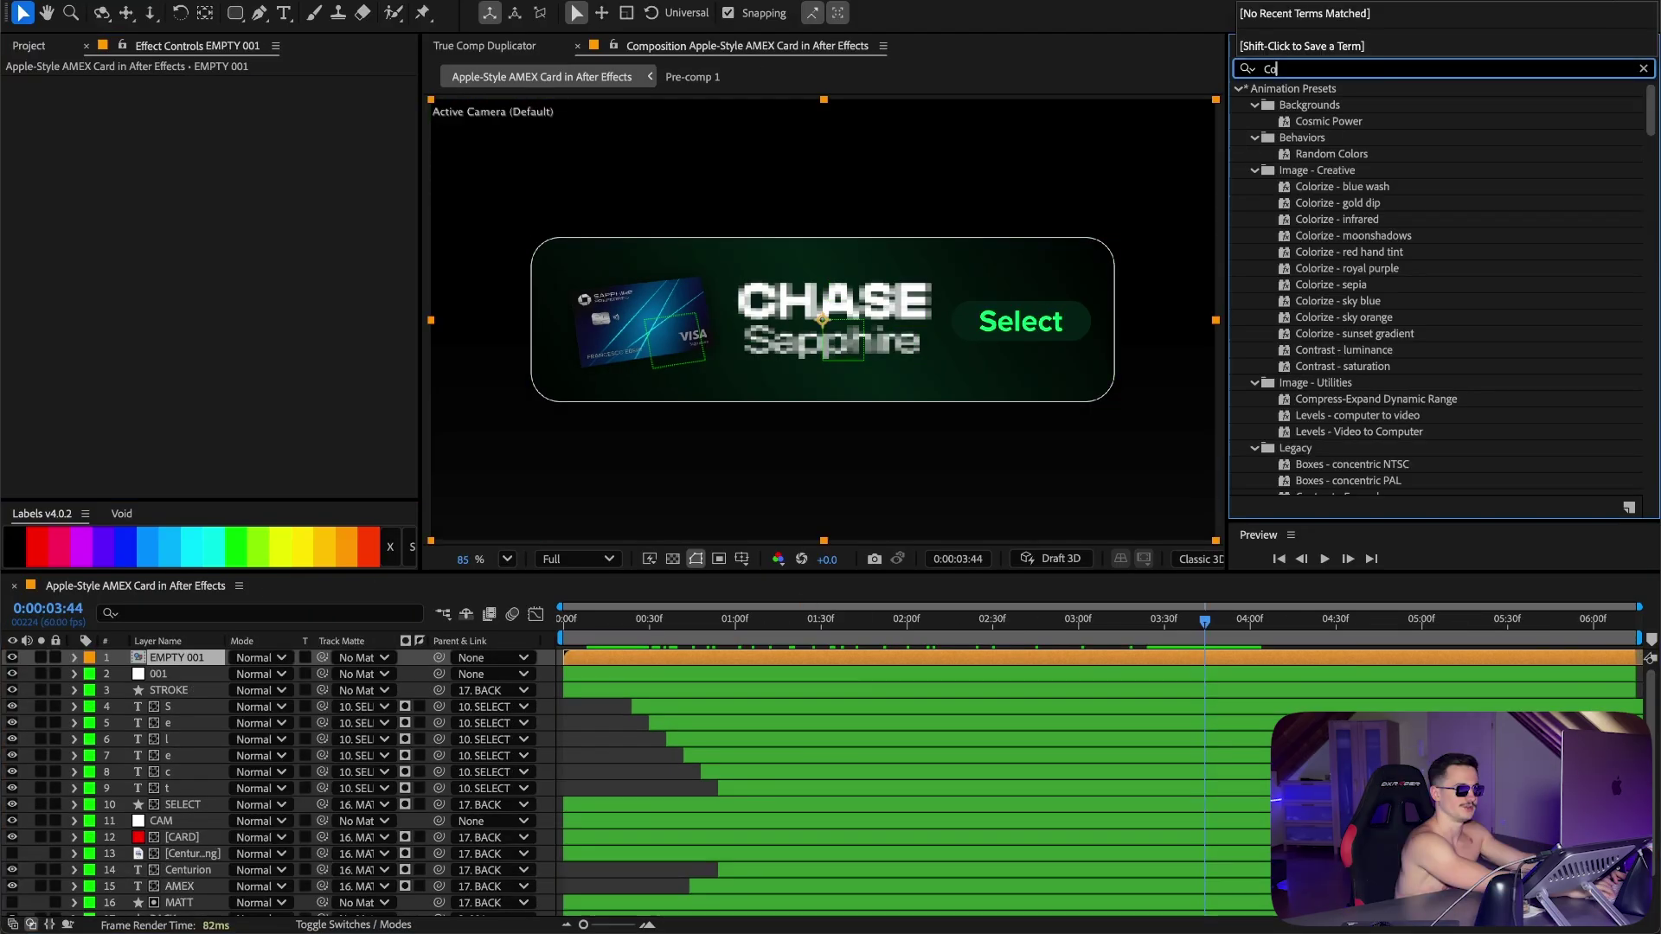
# Step: Apply Color Balance (HLS) to the EMPTY 001 layer in the main composition with Saturation at -100
pyautogui.write('lor Ba')
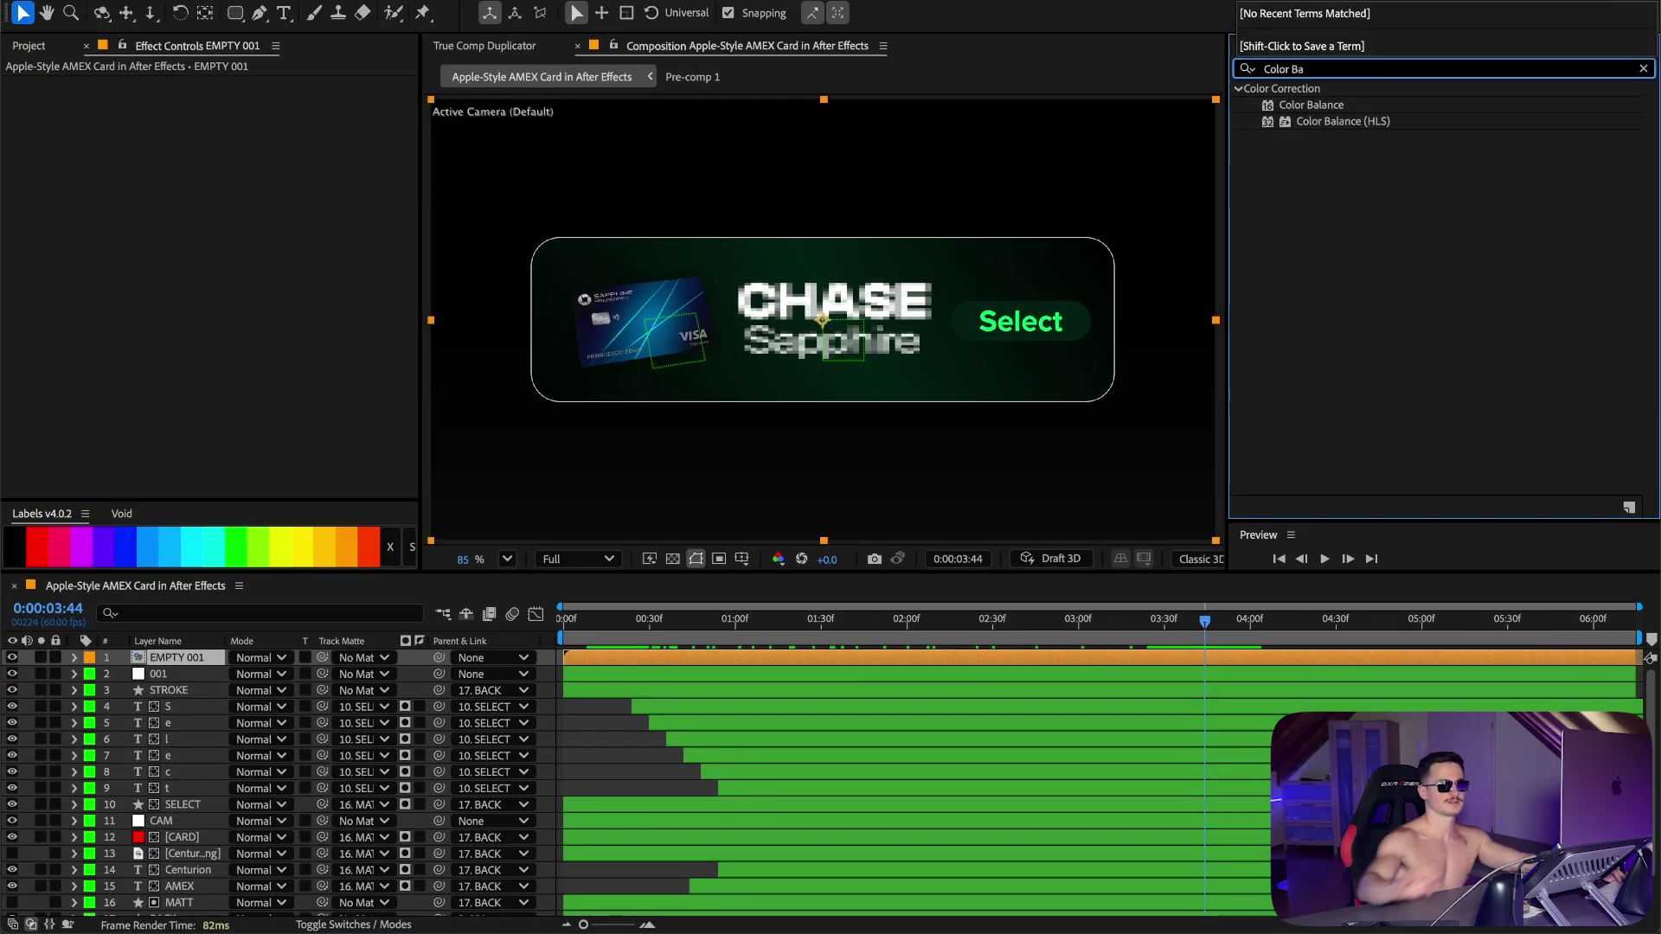
pyautogui.moveTo(1343, 121); pyautogui.dragTo(234, 178)
pyautogui.click(245, 173)
pyautogui.write('-100')
pyautogui.press('Return')
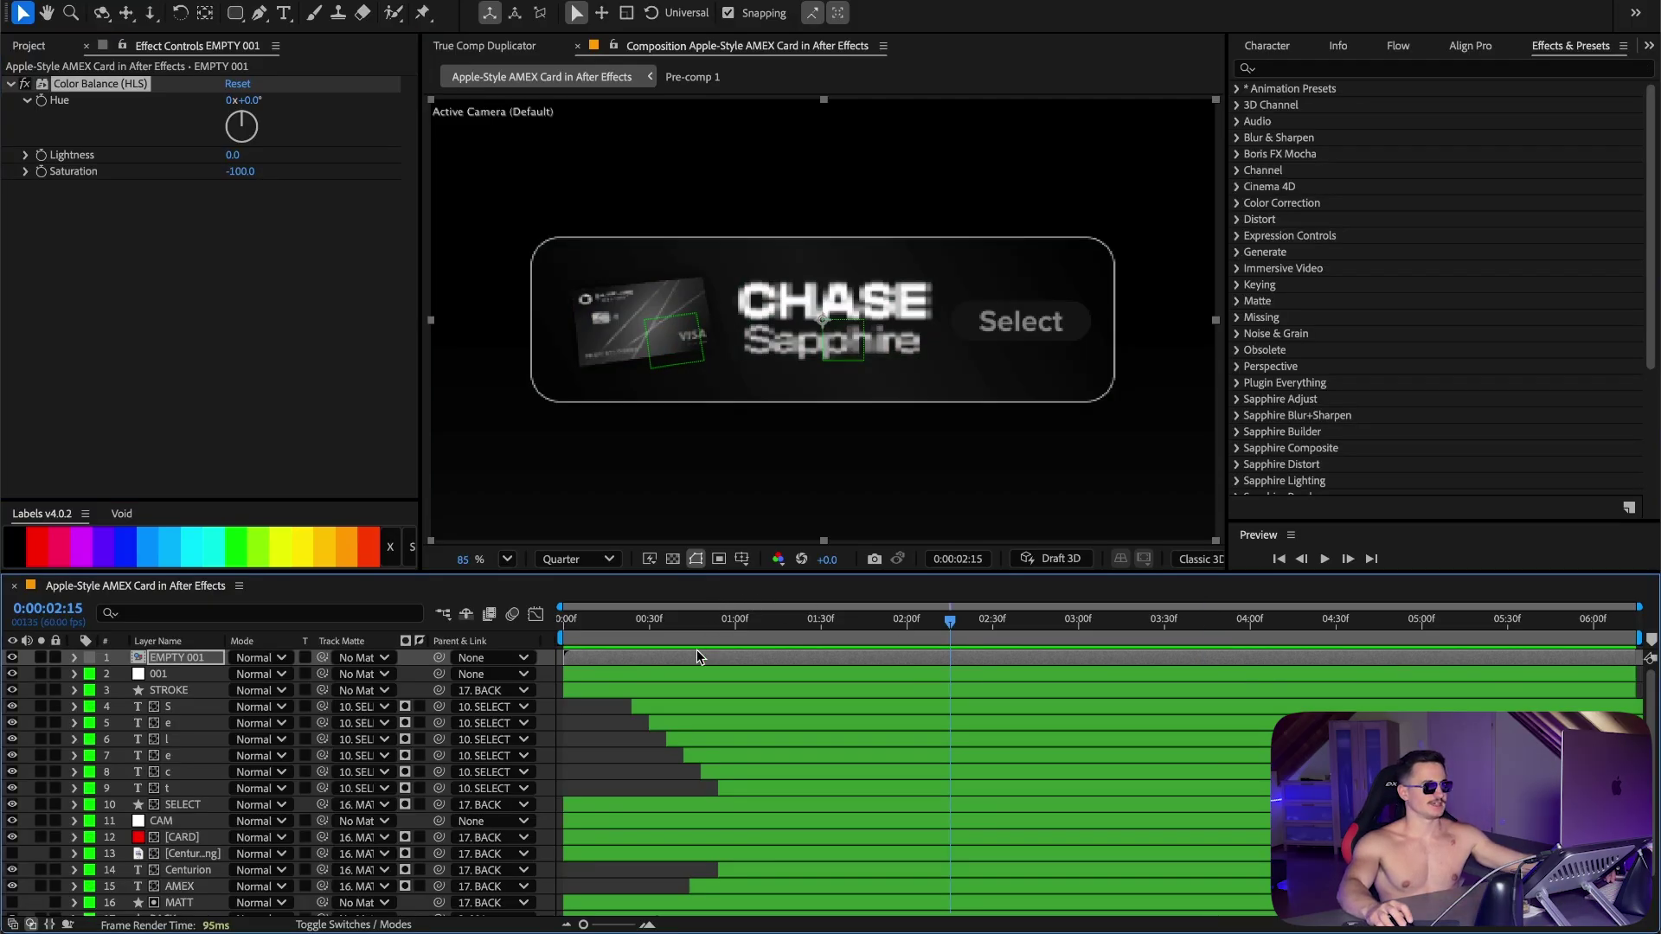
# Step: Duplicate the EMPTY 001 layer up to EMPTY 028 and move all the copies below the BACK layer
pyautogui.click(698, 656)
pyautogui.moveTo(698, 630); pyautogui.dragTo(749, 626)
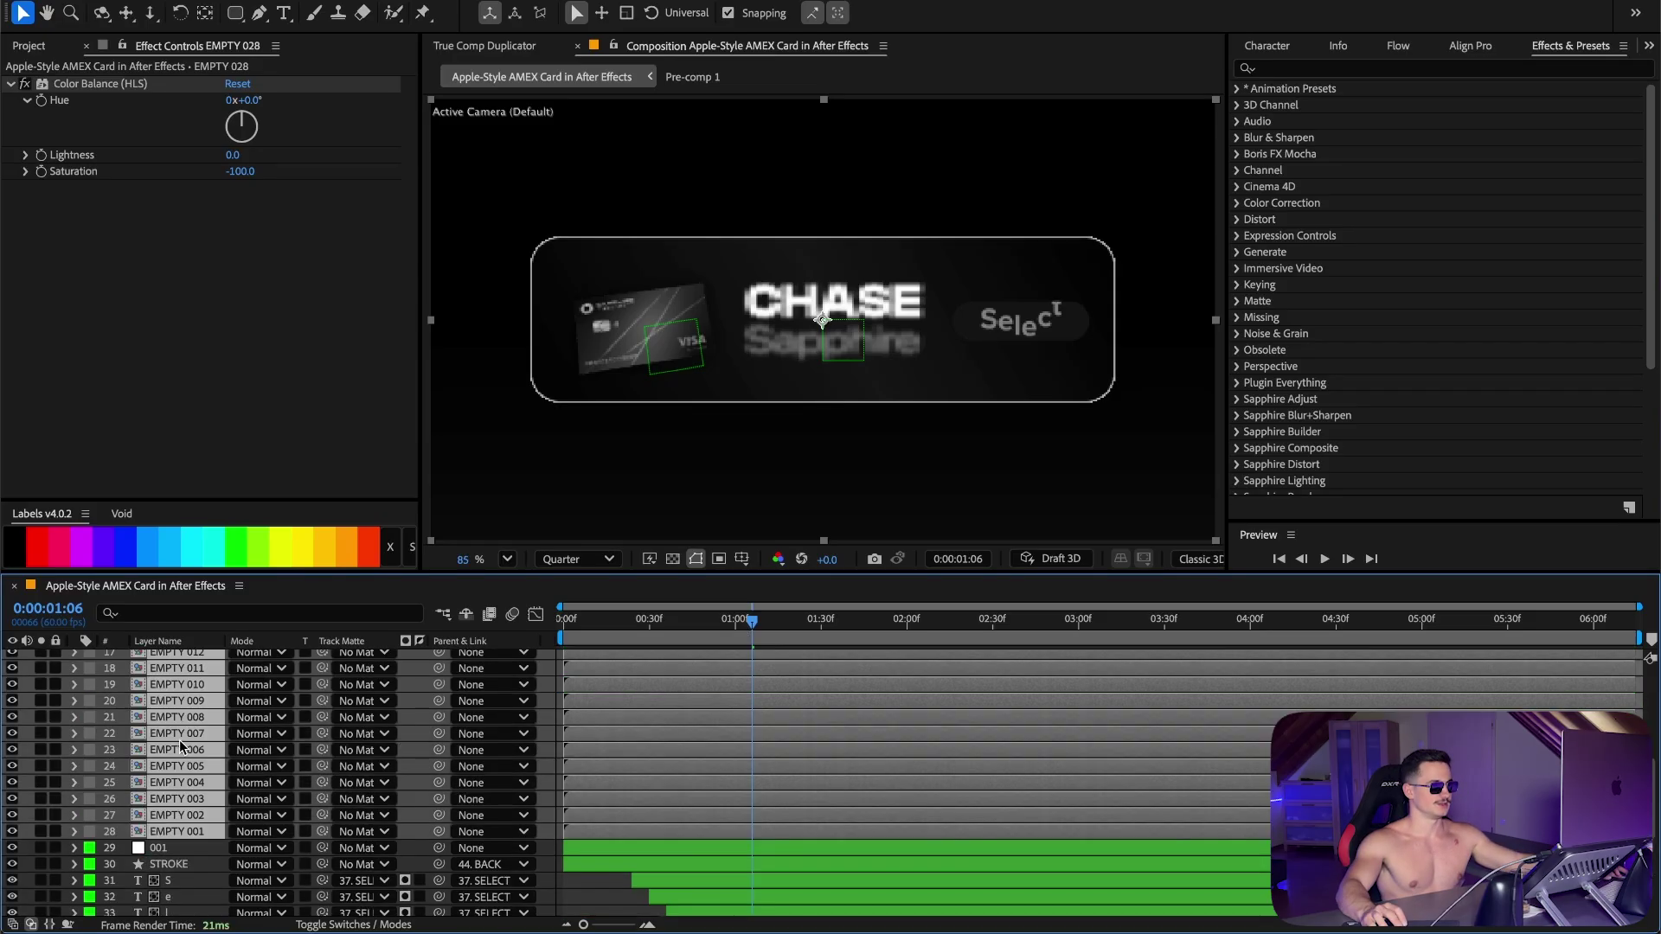
pyautogui.moveTo(180, 749); pyautogui.dragTo(191, 907)
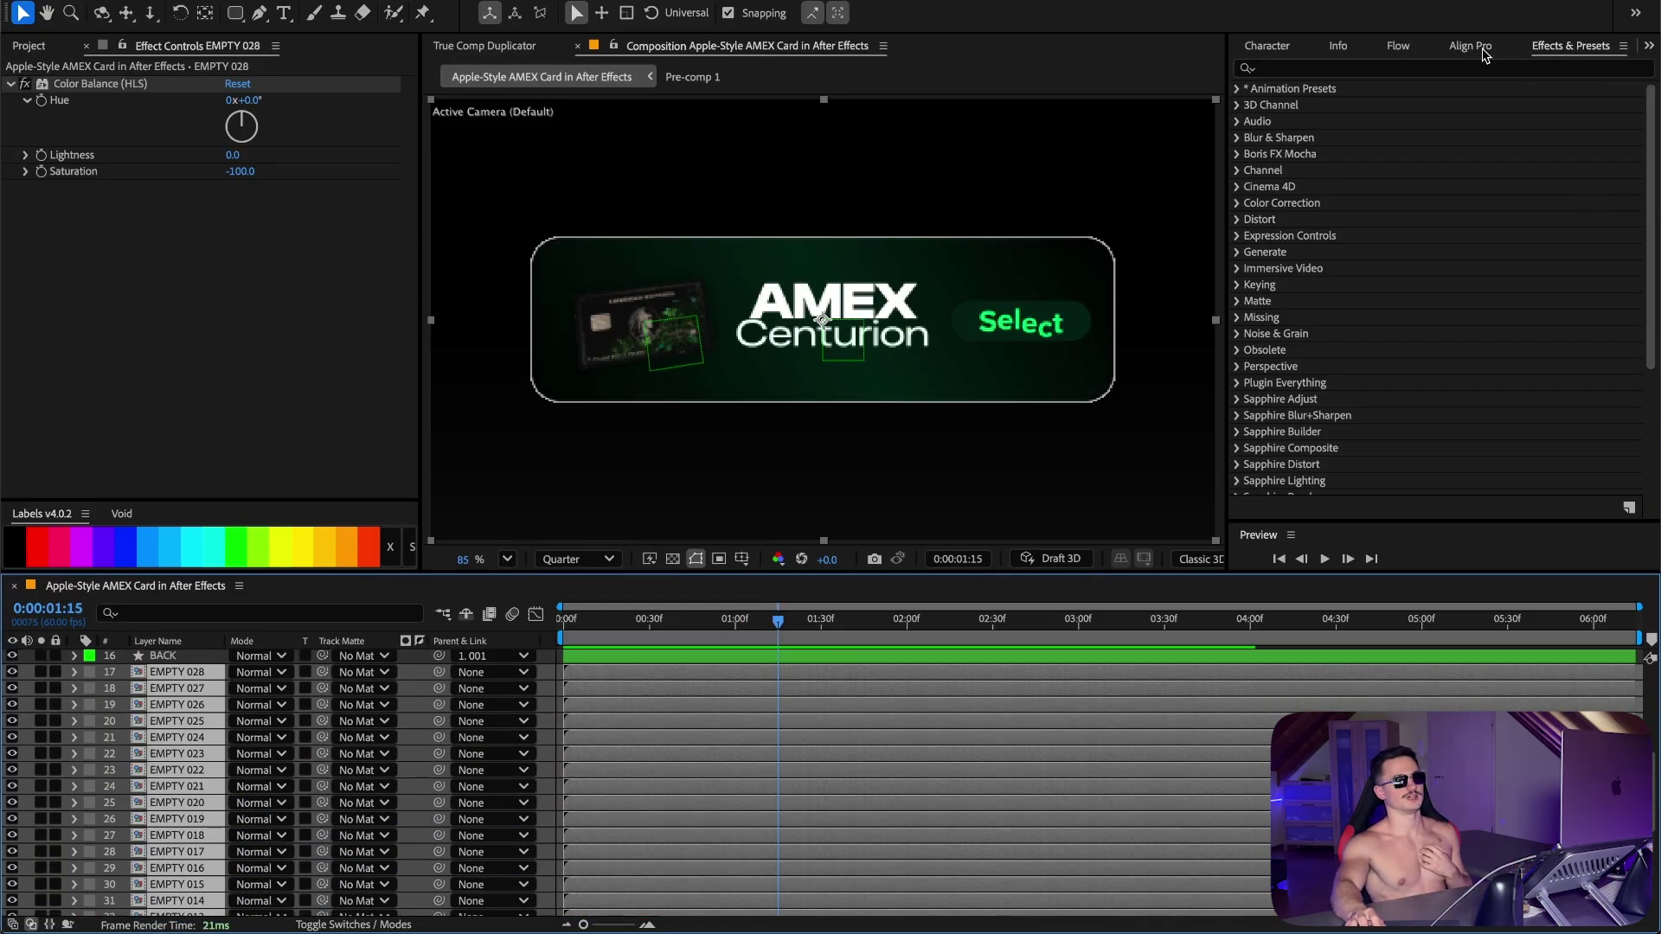
# Step: Distribute the EMPTY 001 to EMPTY 028 layers vertically down from the first card with 460 px spacing
pyautogui.click(1471, 46)
pyautogui.click(1610, 210)
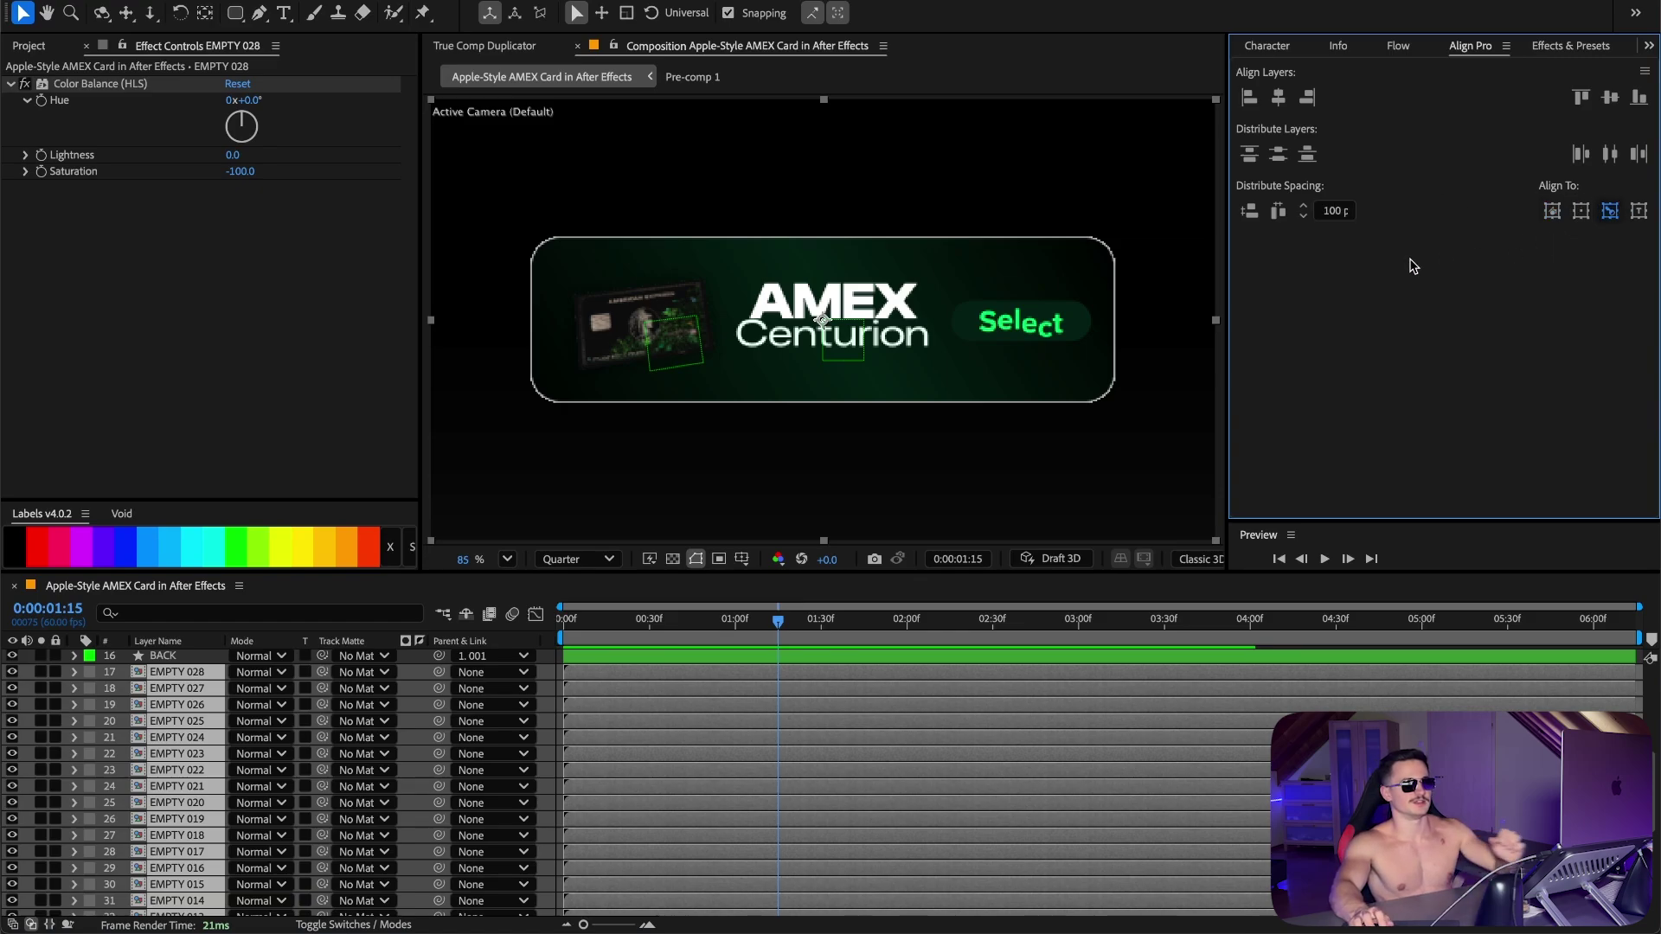
pyautogui.click(1323, 212)
pyautogui.write('4')
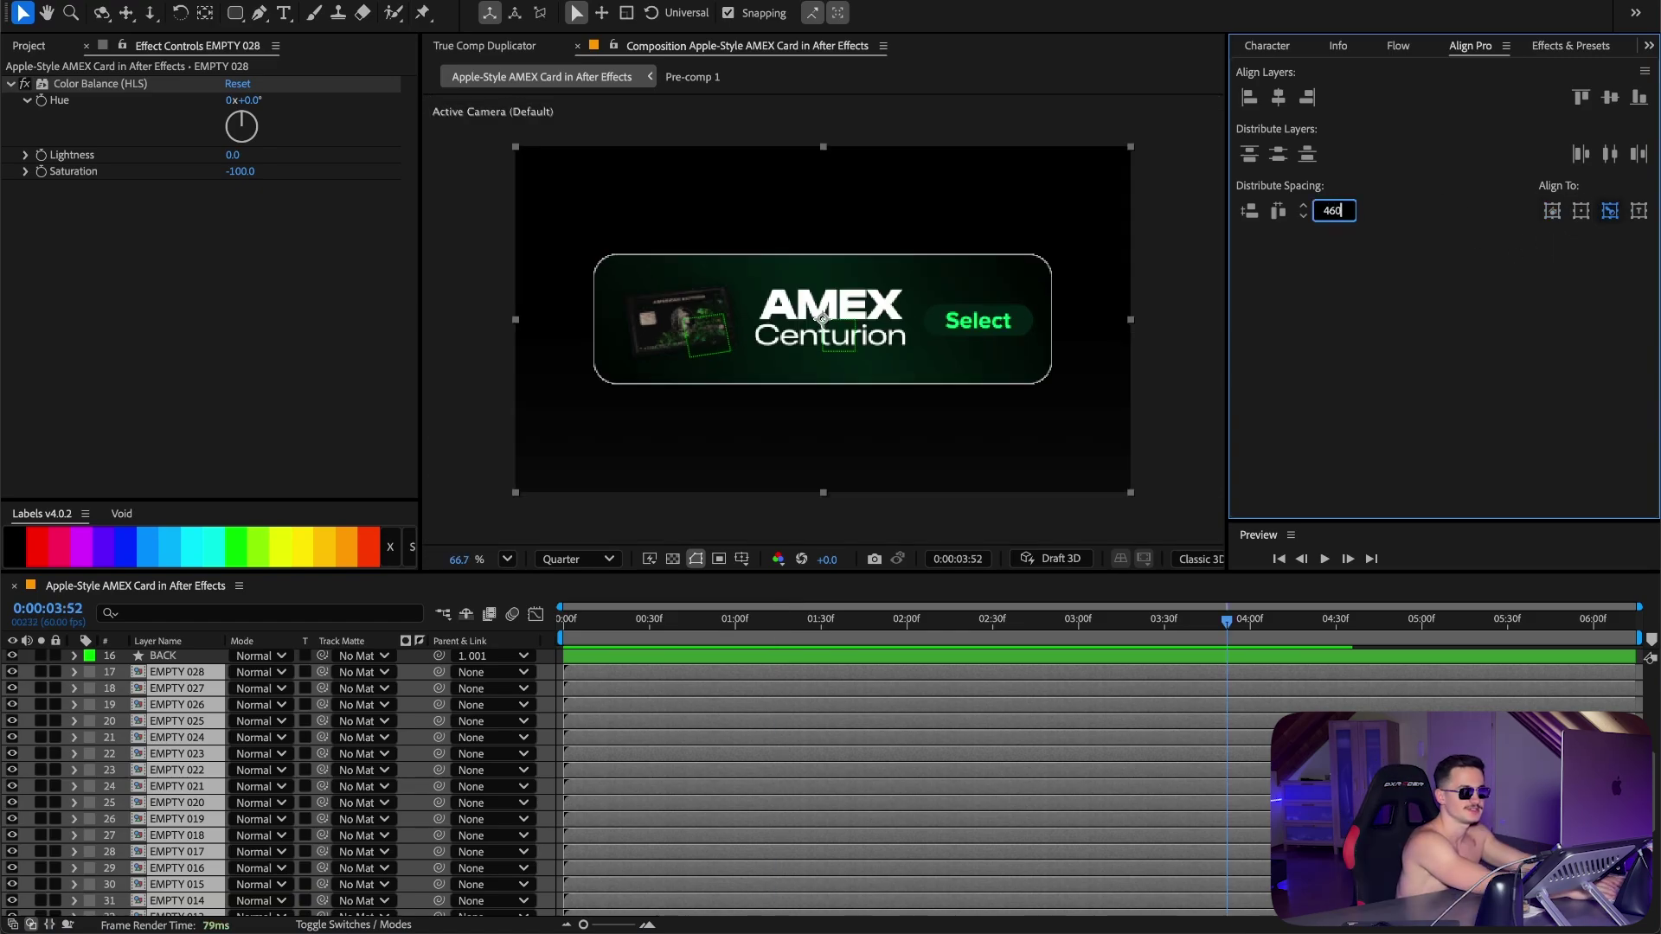
pyautogui.write('60')
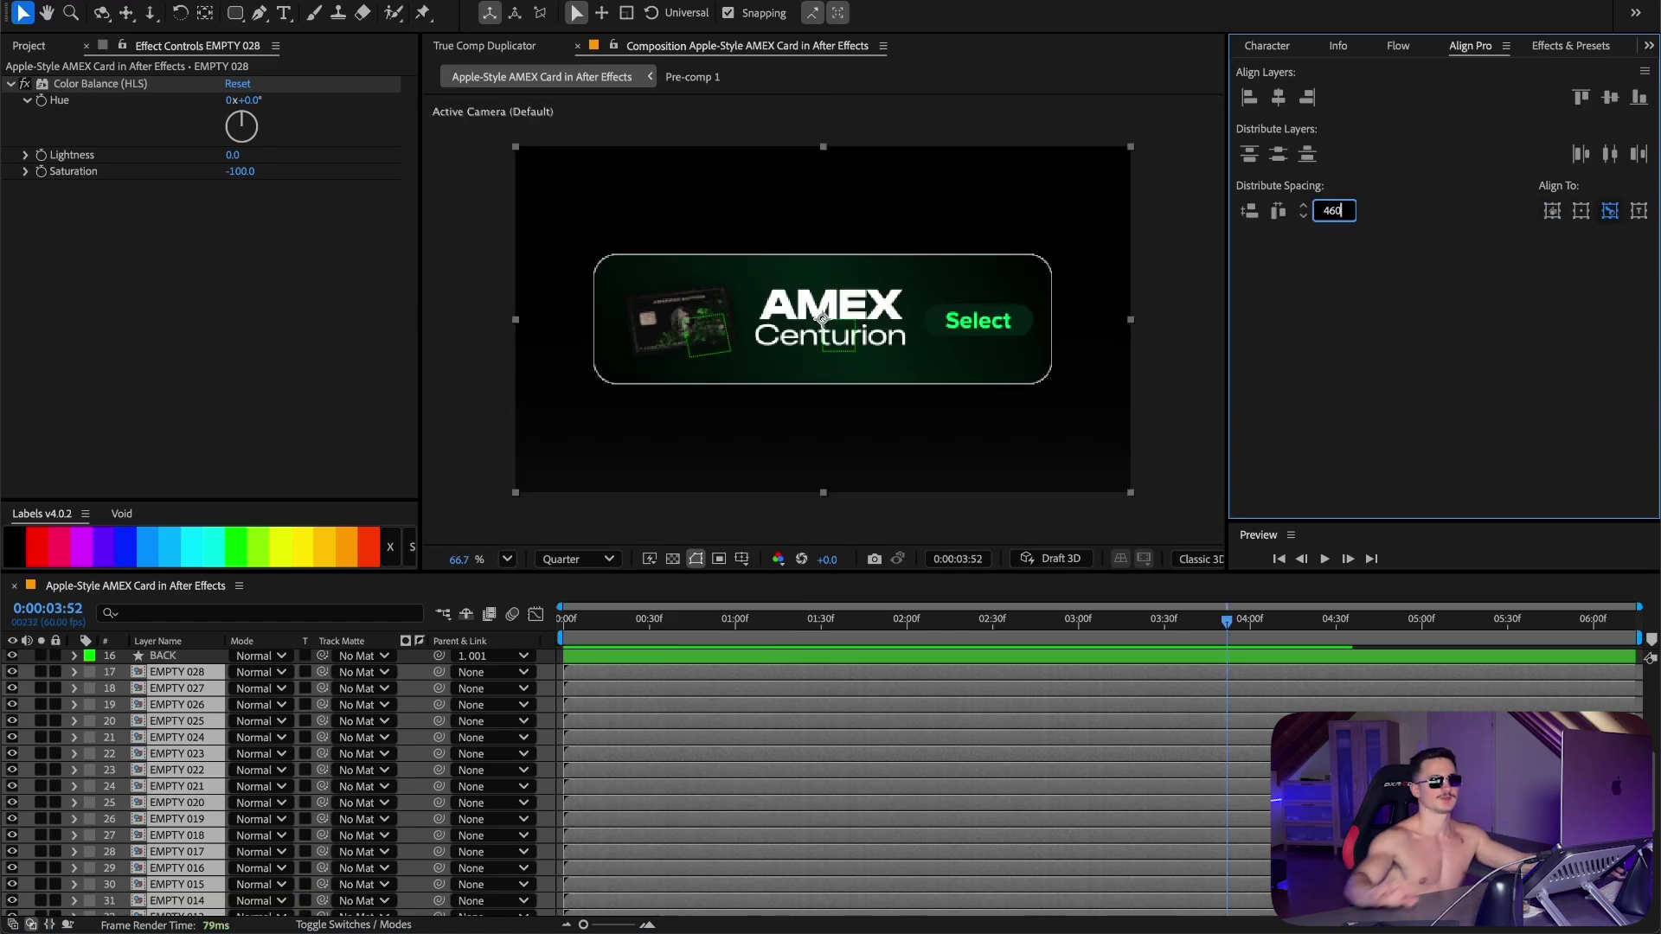
pyautogui.press('Return')
pyautogui.click(1278, 155)
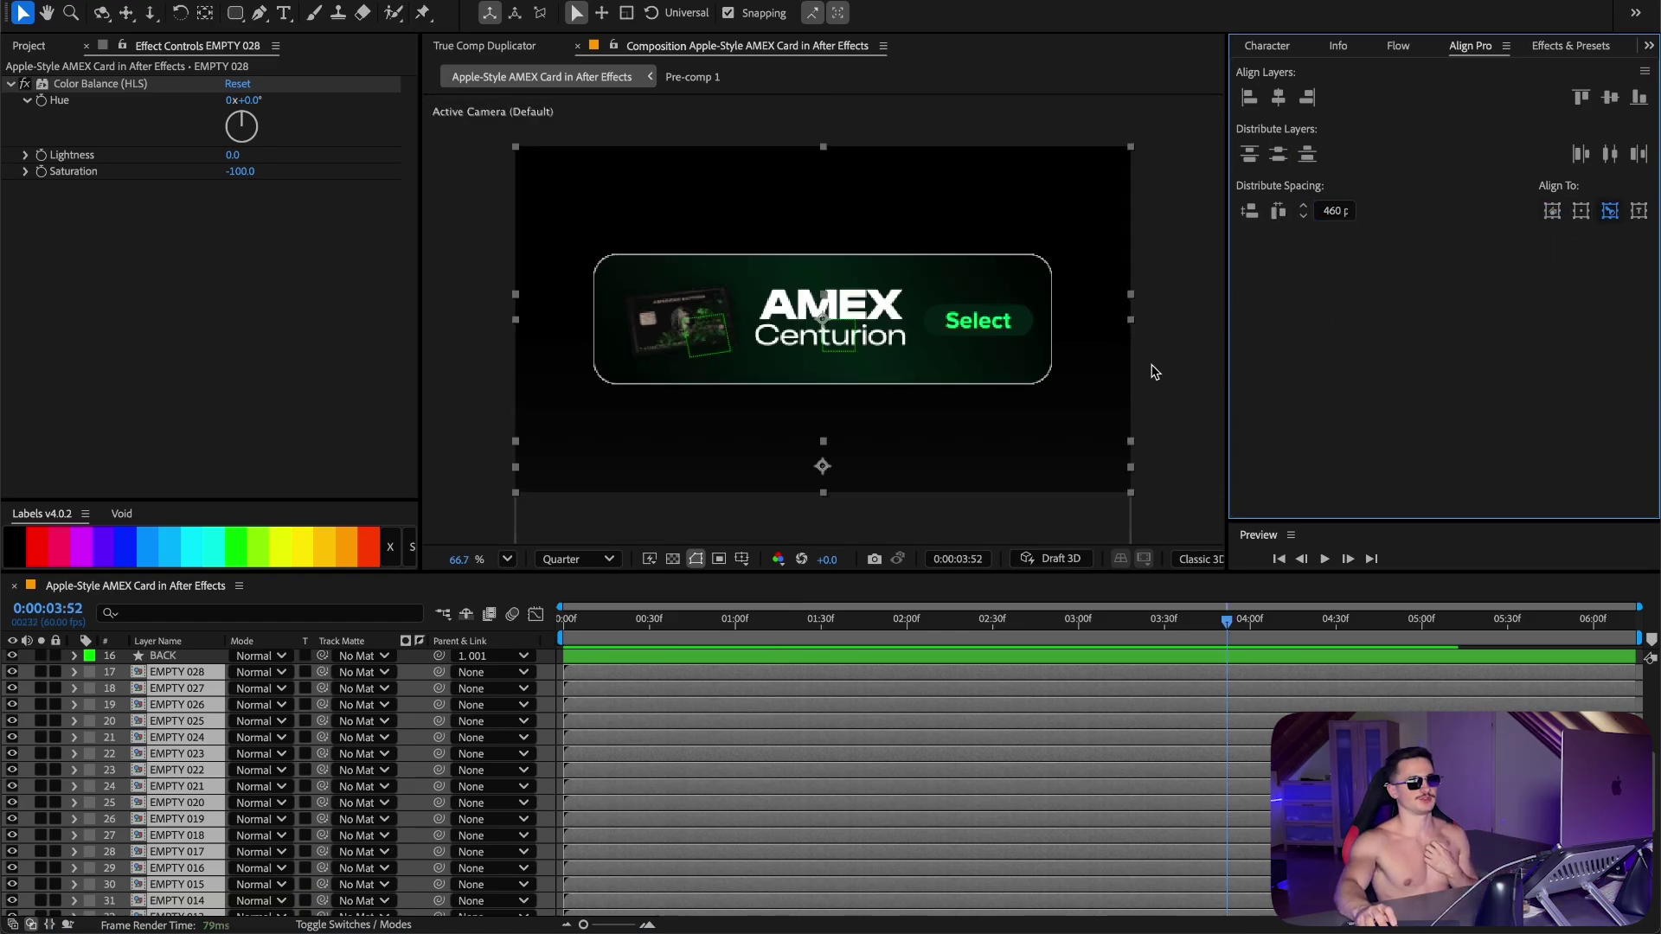
pyautogui.scroll(-3, 905, 411)
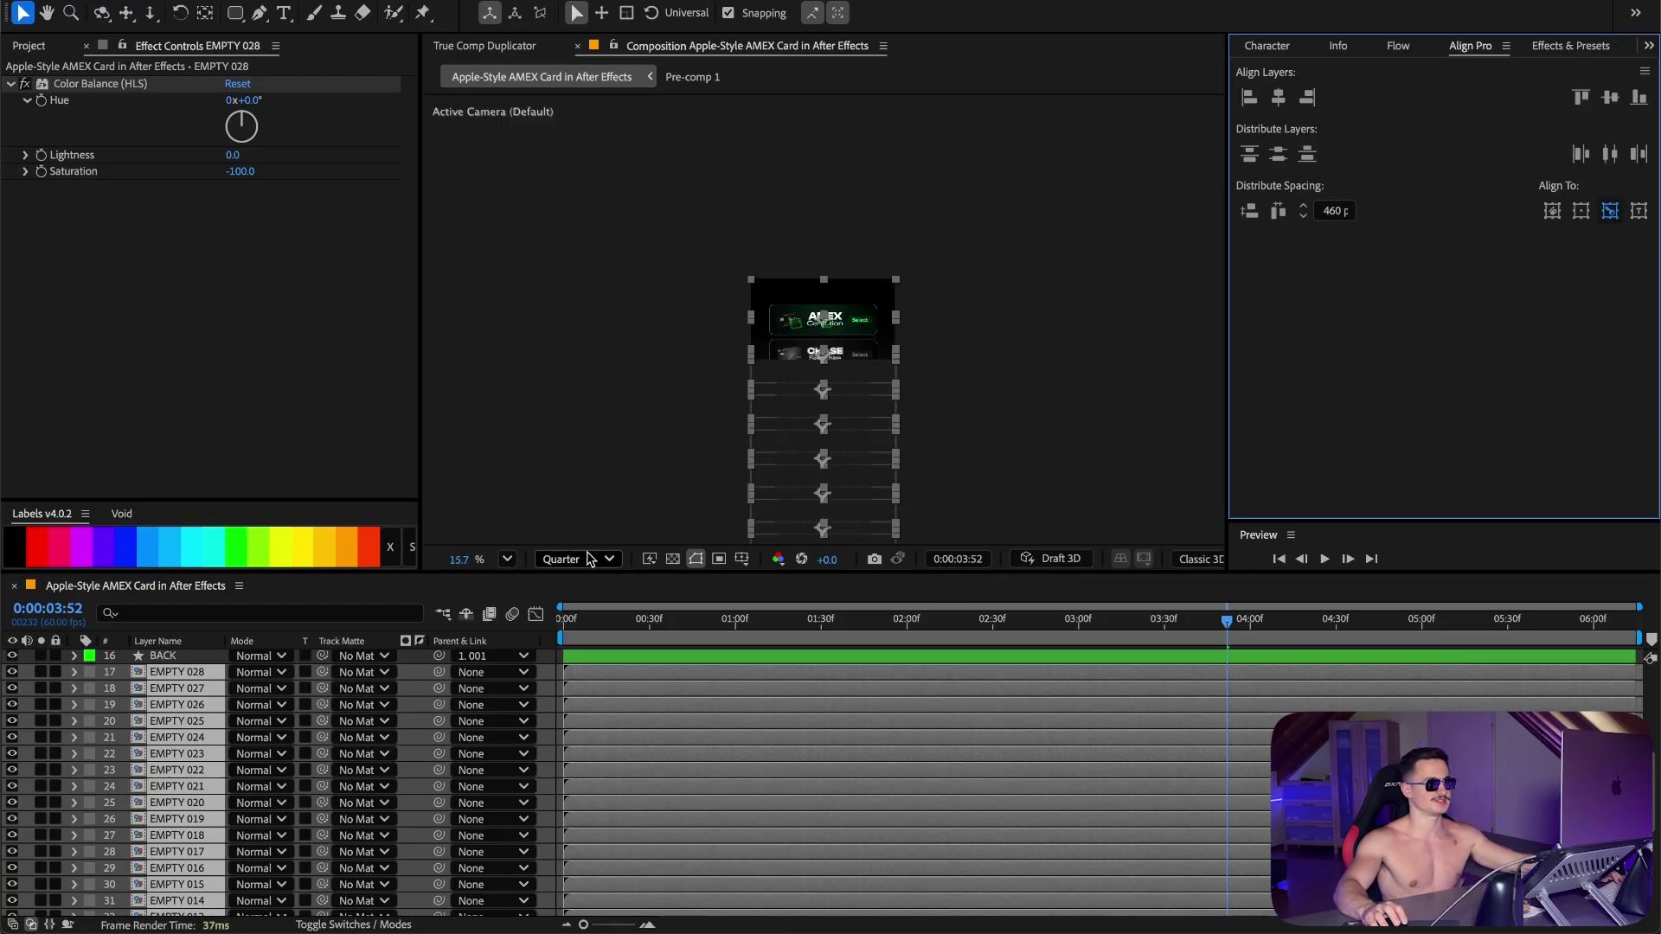
pyautogui.click(509, 560)
pyautogui.click(531, 589)
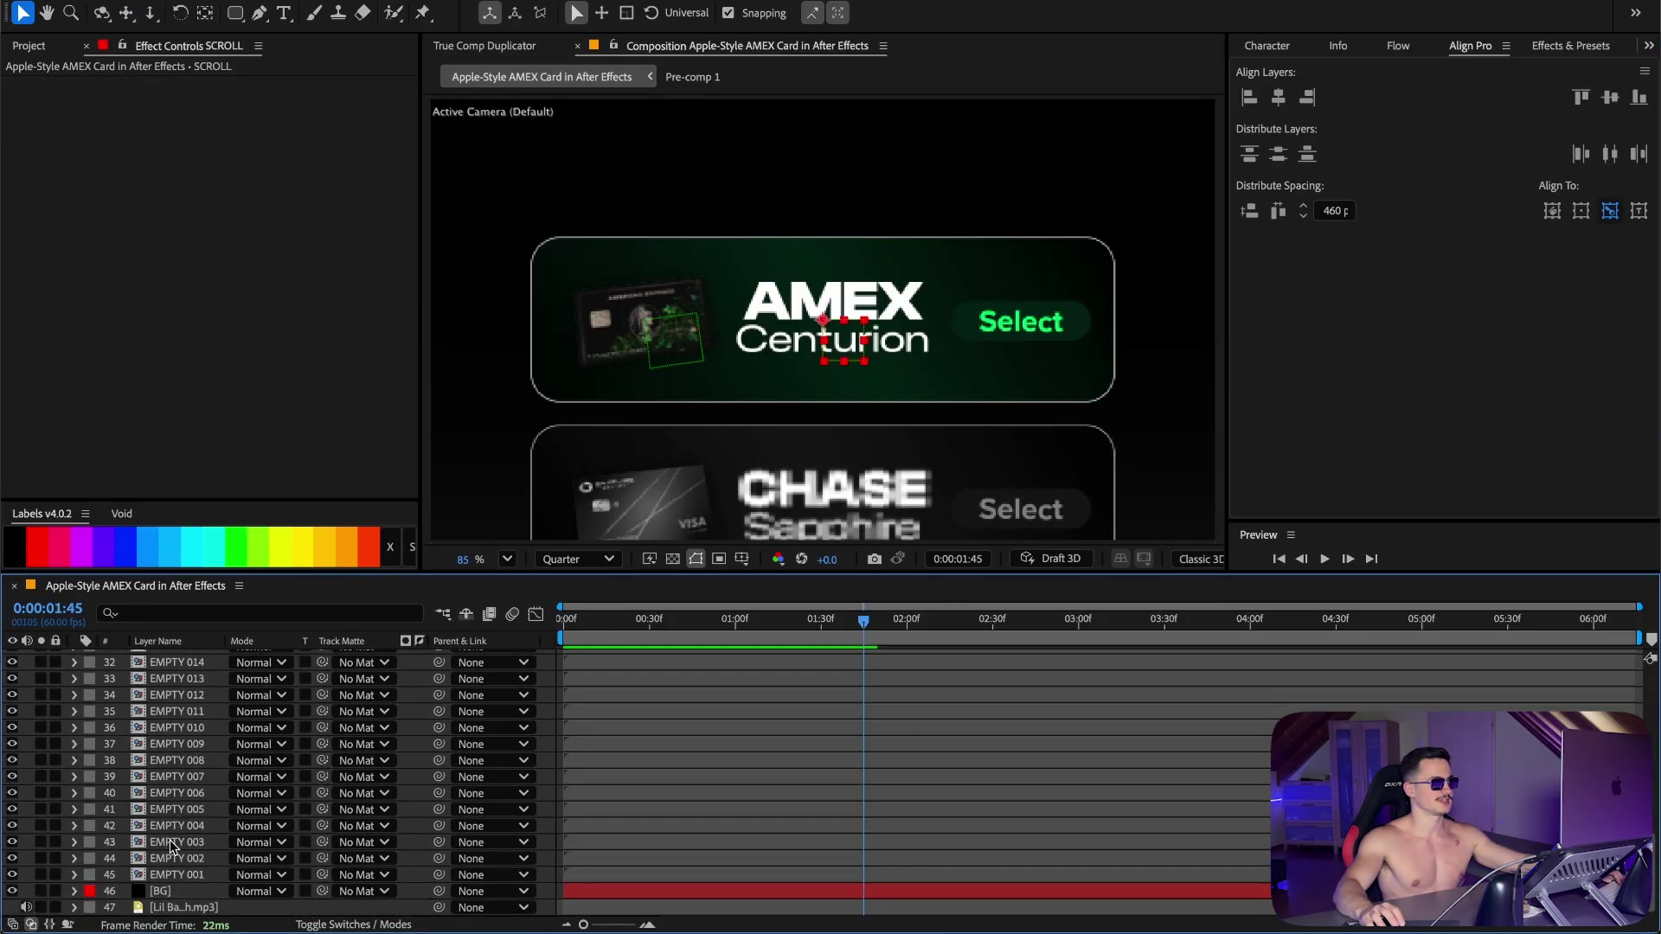
# Step: Parent the layers EMPTY 001 to EMPTY 028 to the SCROLL null
pyautogui.click(173, 874)
pyautogui.scroll(10, 179, 776)
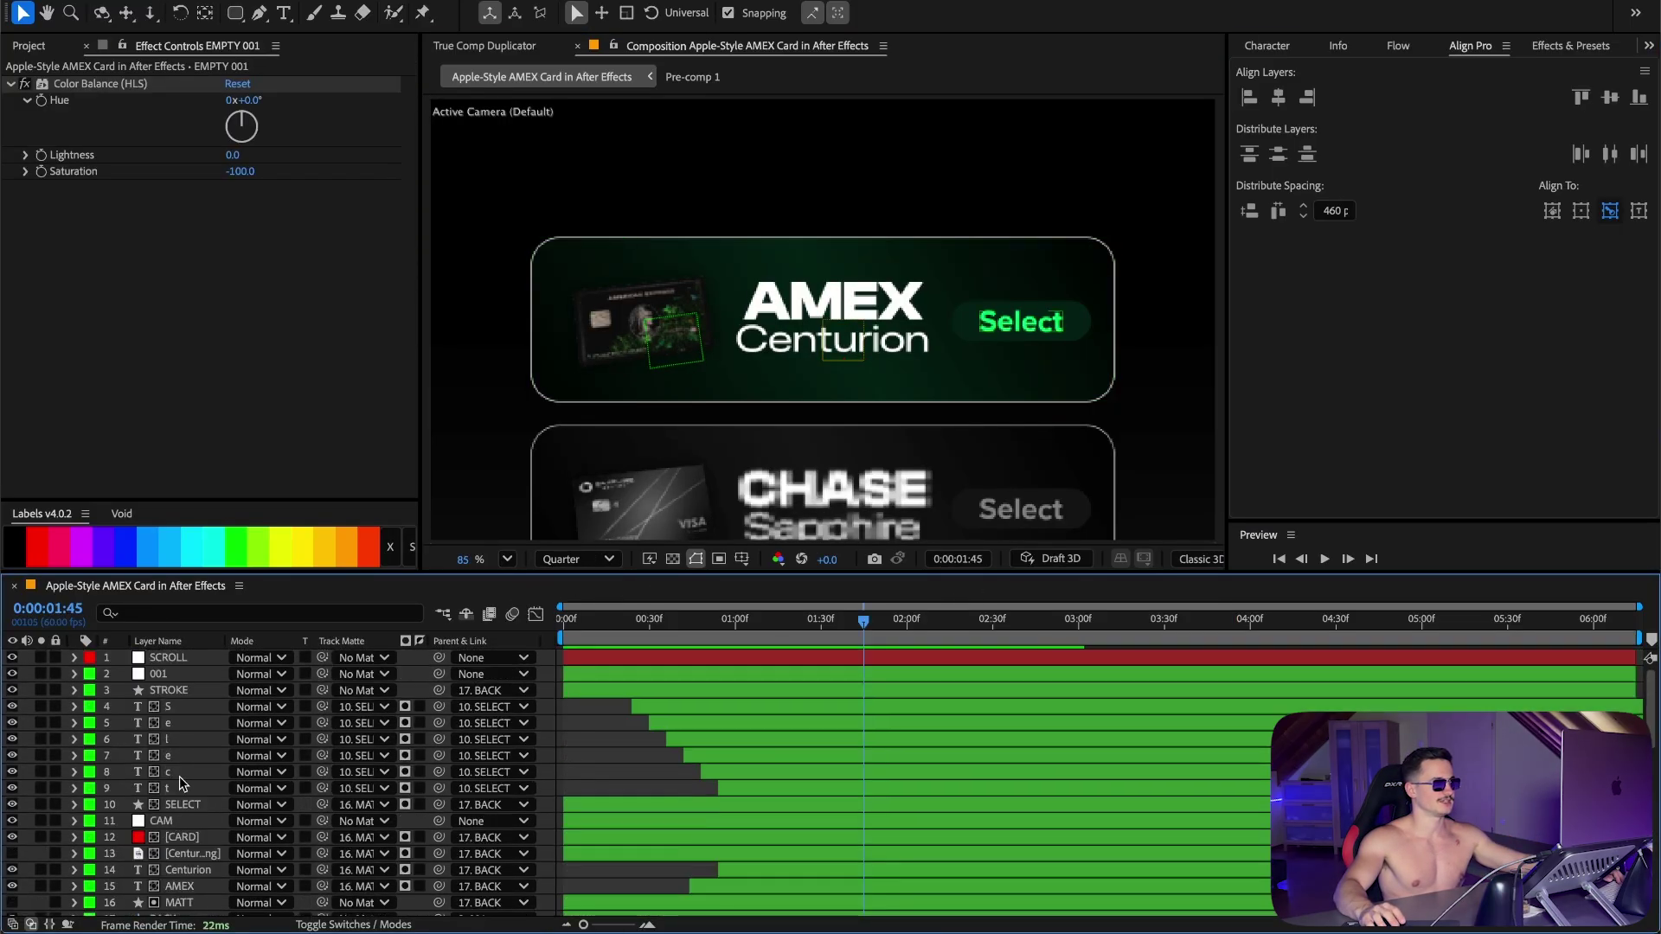
pyautogui.scroll(-3, 177, 813)
pyautogui.keyDown('shift'); pyautogui.click(178, 778); pyautogui.keyUp('shift')
pyautogui.click(489, 795)
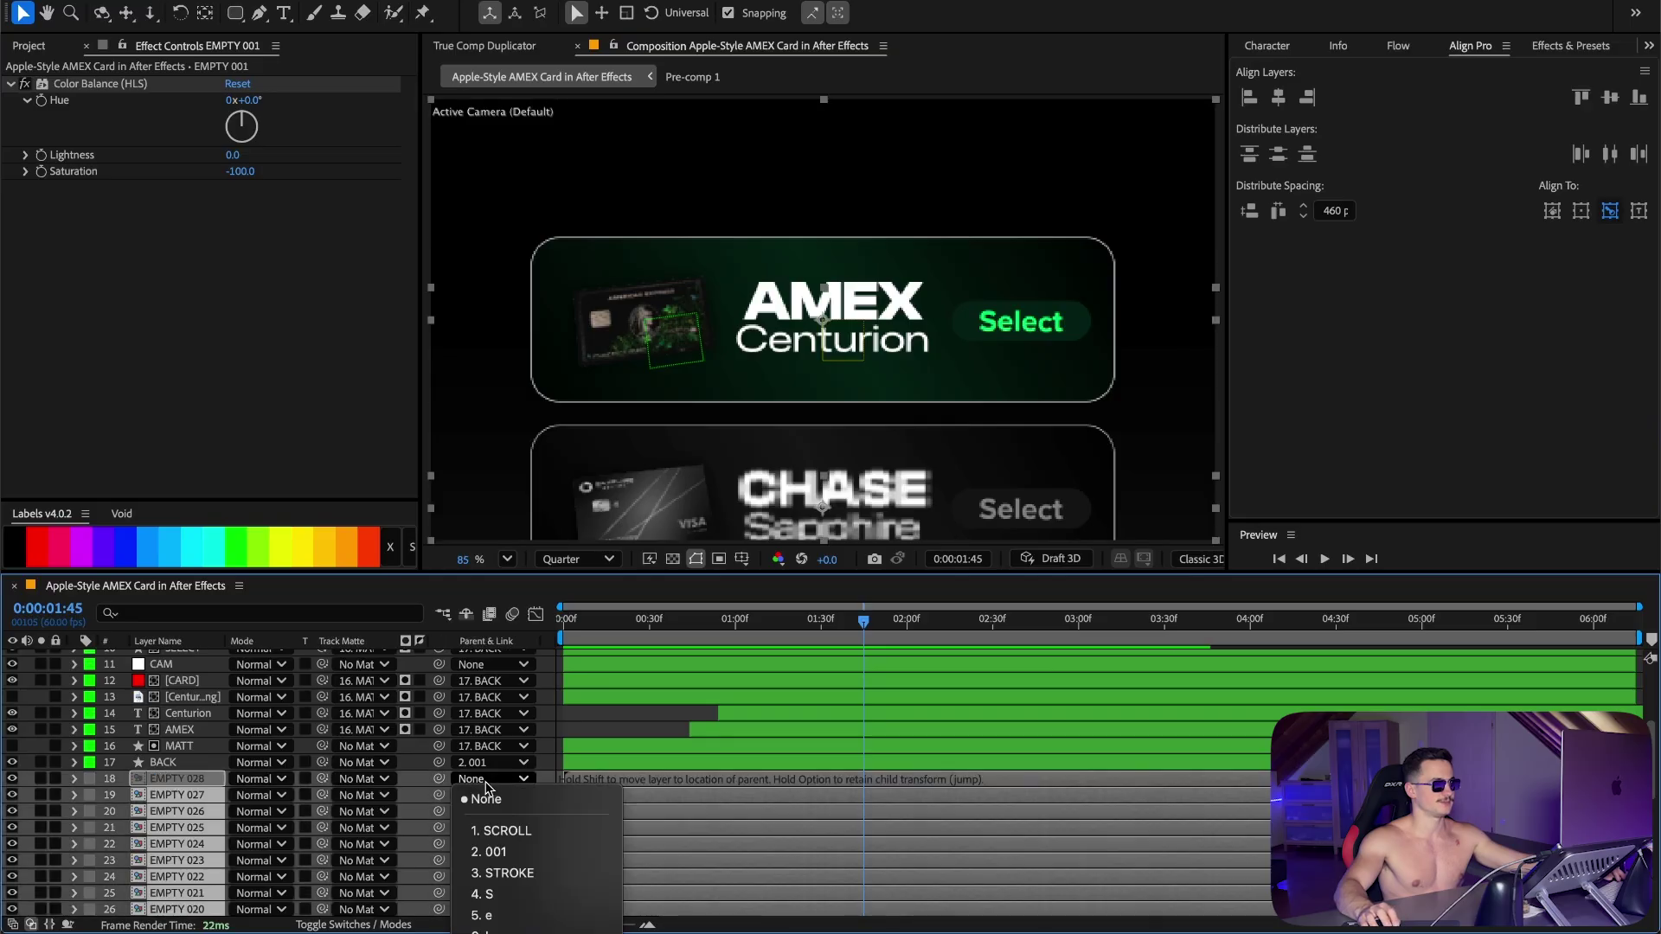
pyautogui.click(493, 828)
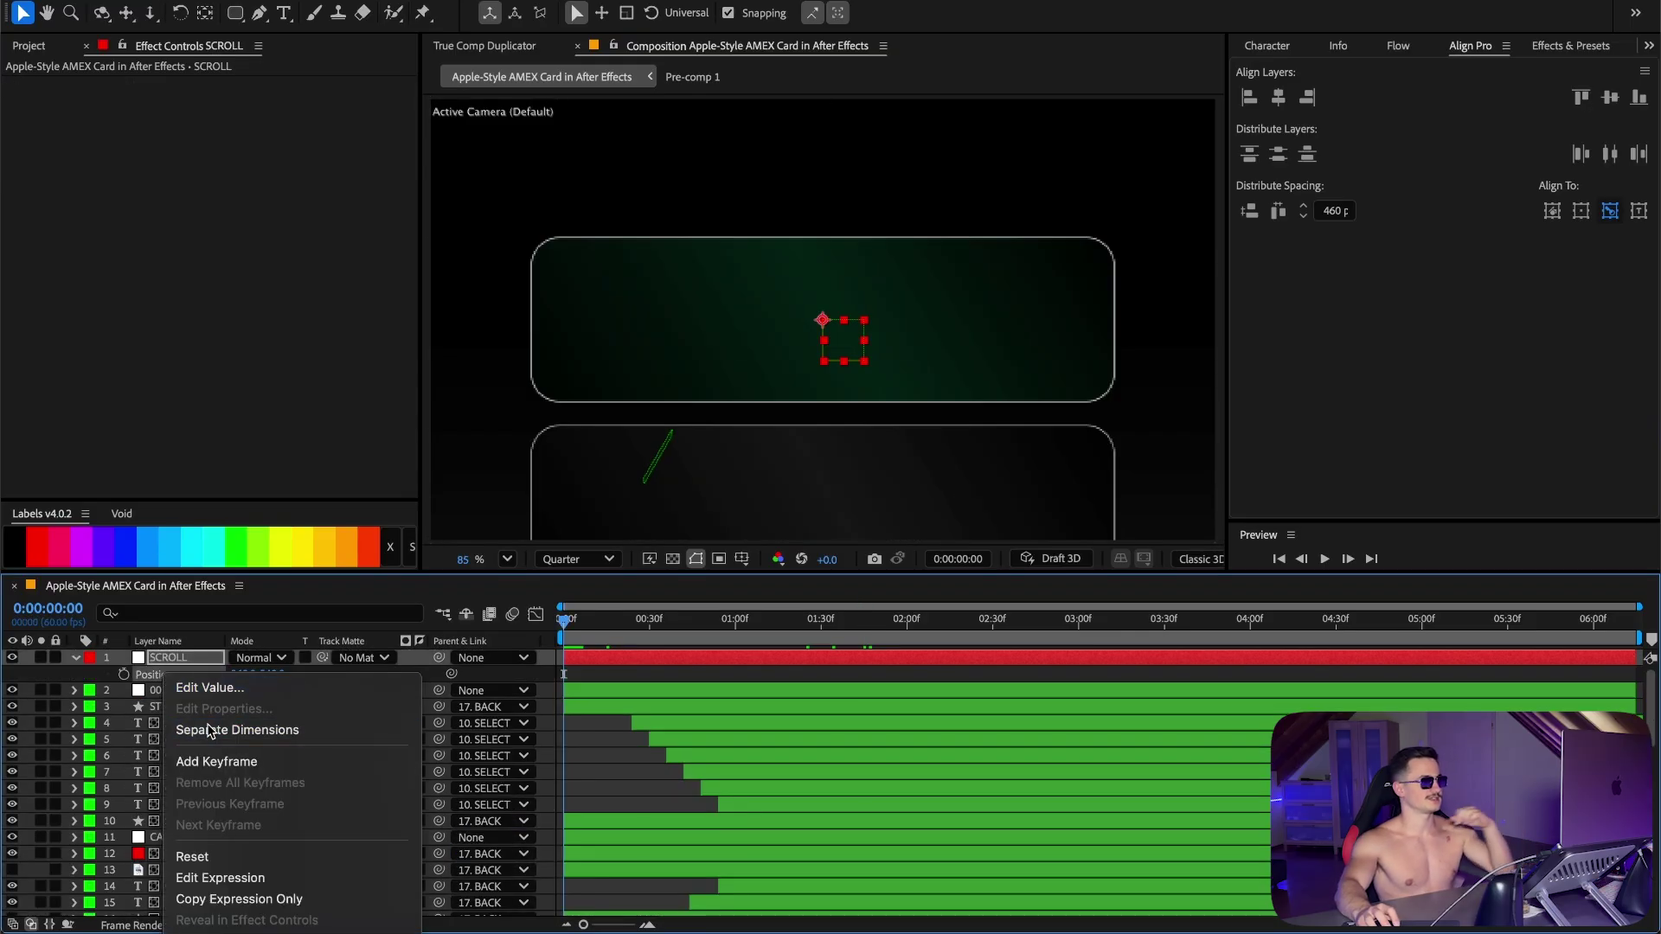
# Step: Separate the SCROLL null's position dimensions and keyframe its Y Position at 0:00:00:00 and 0:00:03:48
pyautogui.click(225, 731)
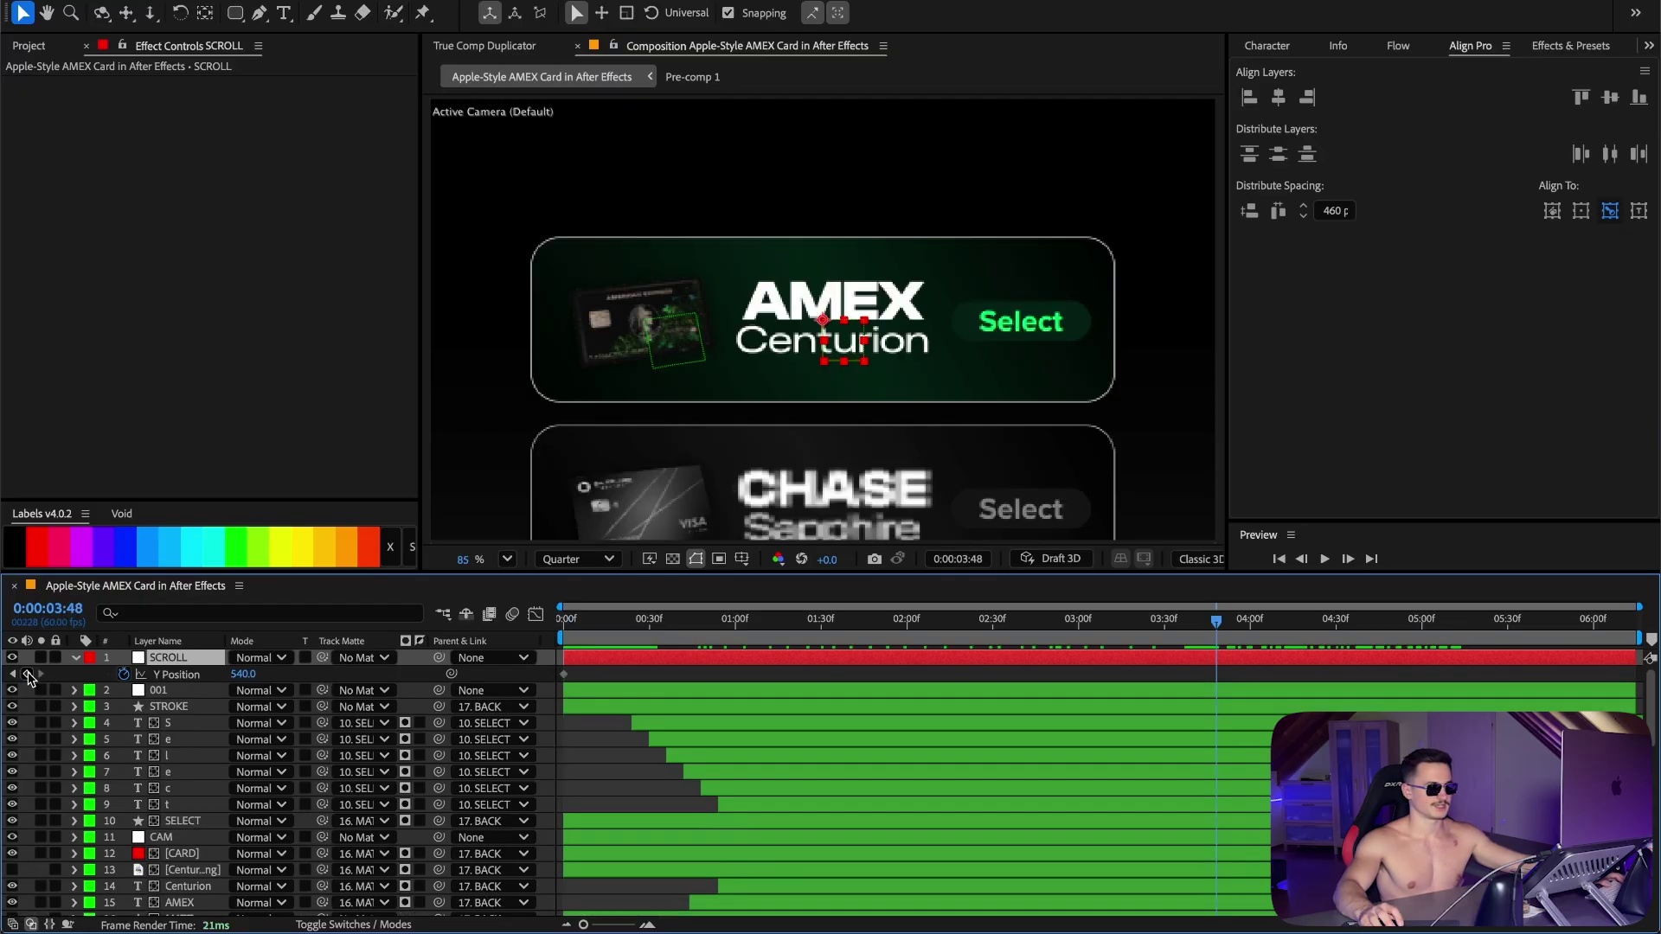
pyautogui.click(28, 675)
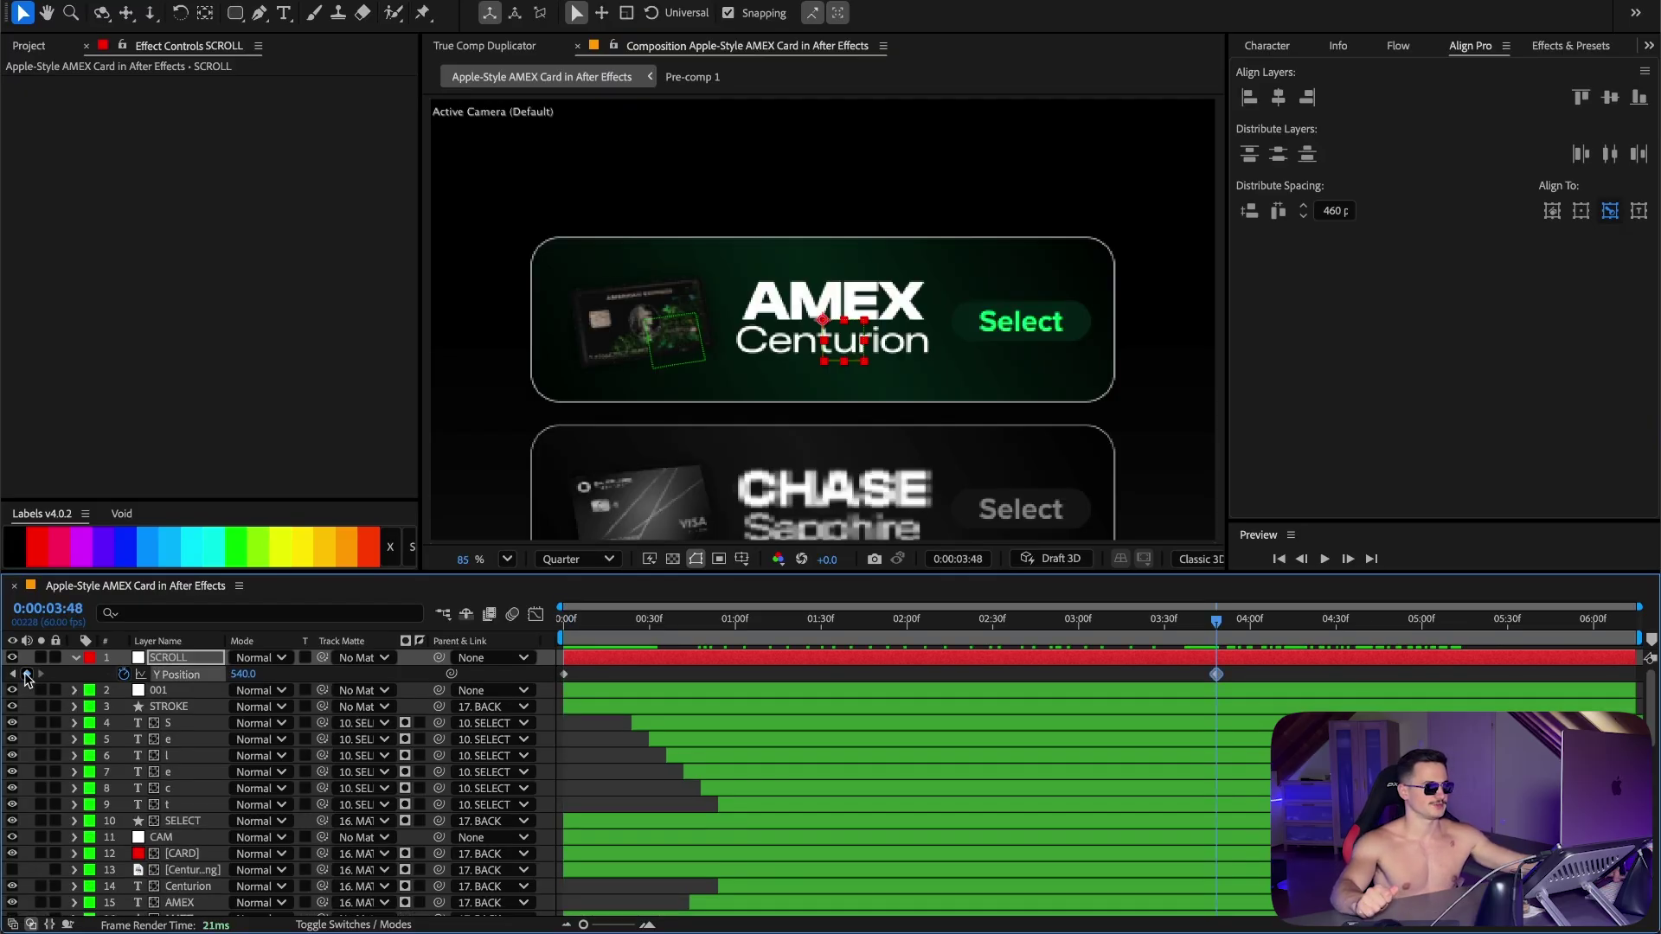
pyautogui.moveTo(1050, 625); pyautogui.dragTo(979, 627)
# Step: Set the SCROLL null's scale to 60%
pyautogui.click(980, 658)
pyautogui.press('s')
pyautogui.click(286, 675)
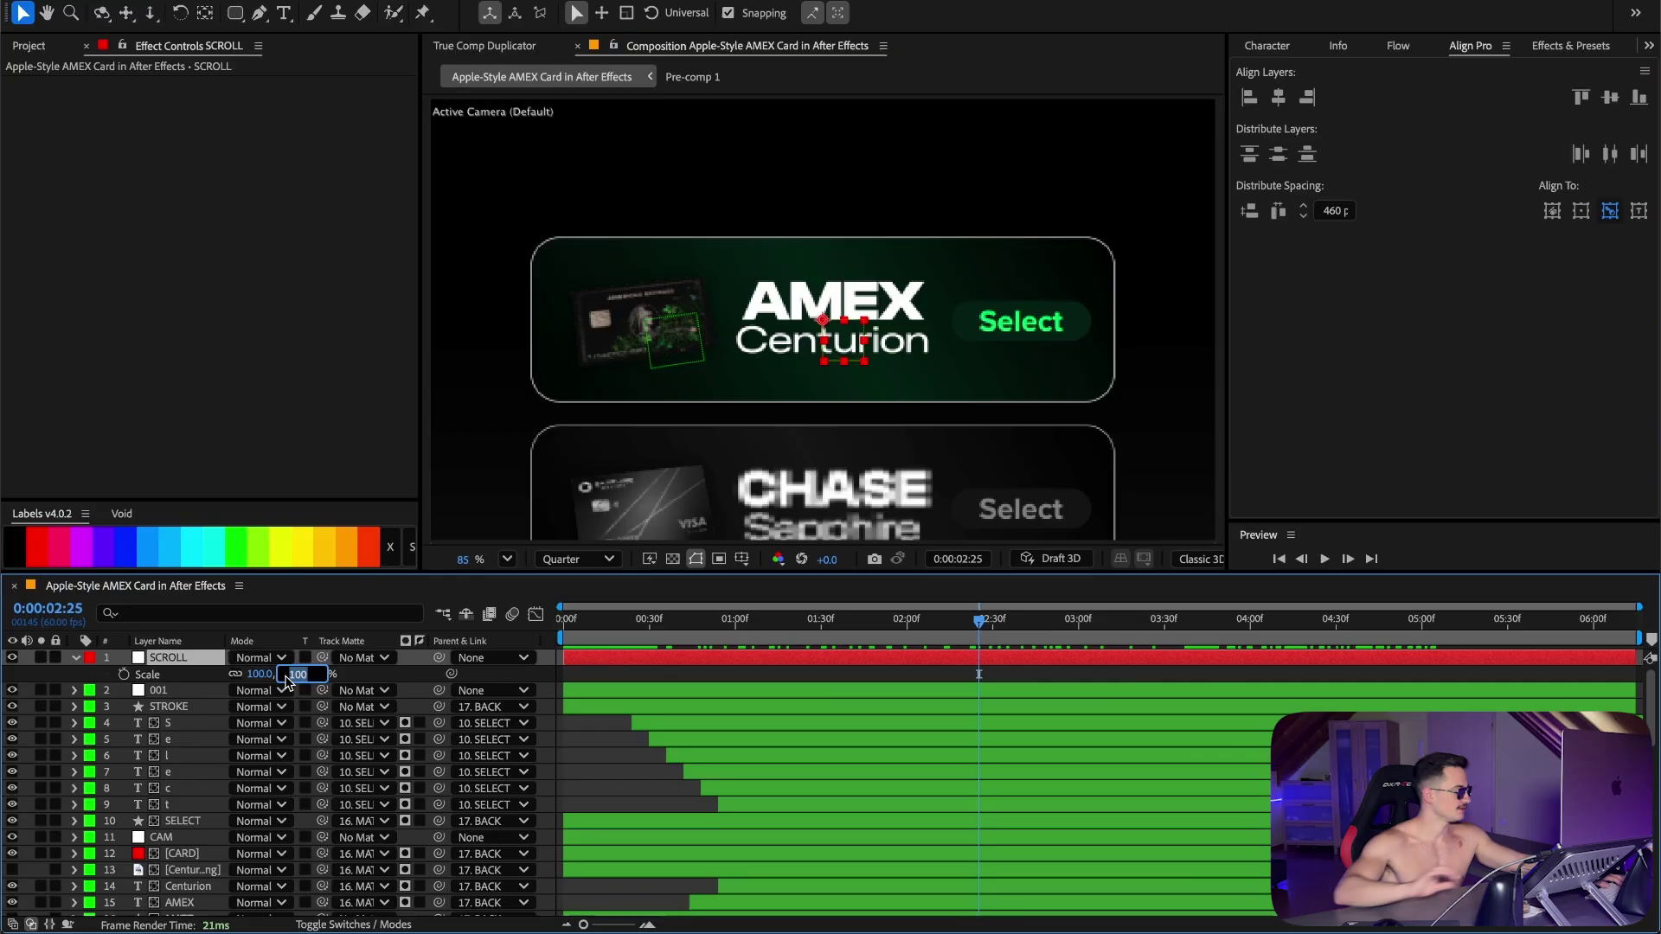
pyautogui.write('60')
pyautogui.press('Return')
# Step: Add a null object named SCALE and parent the SCROLL null to it
pyautogui.rightClick(553, 710)
pyautogui.moveTo(587, 724)
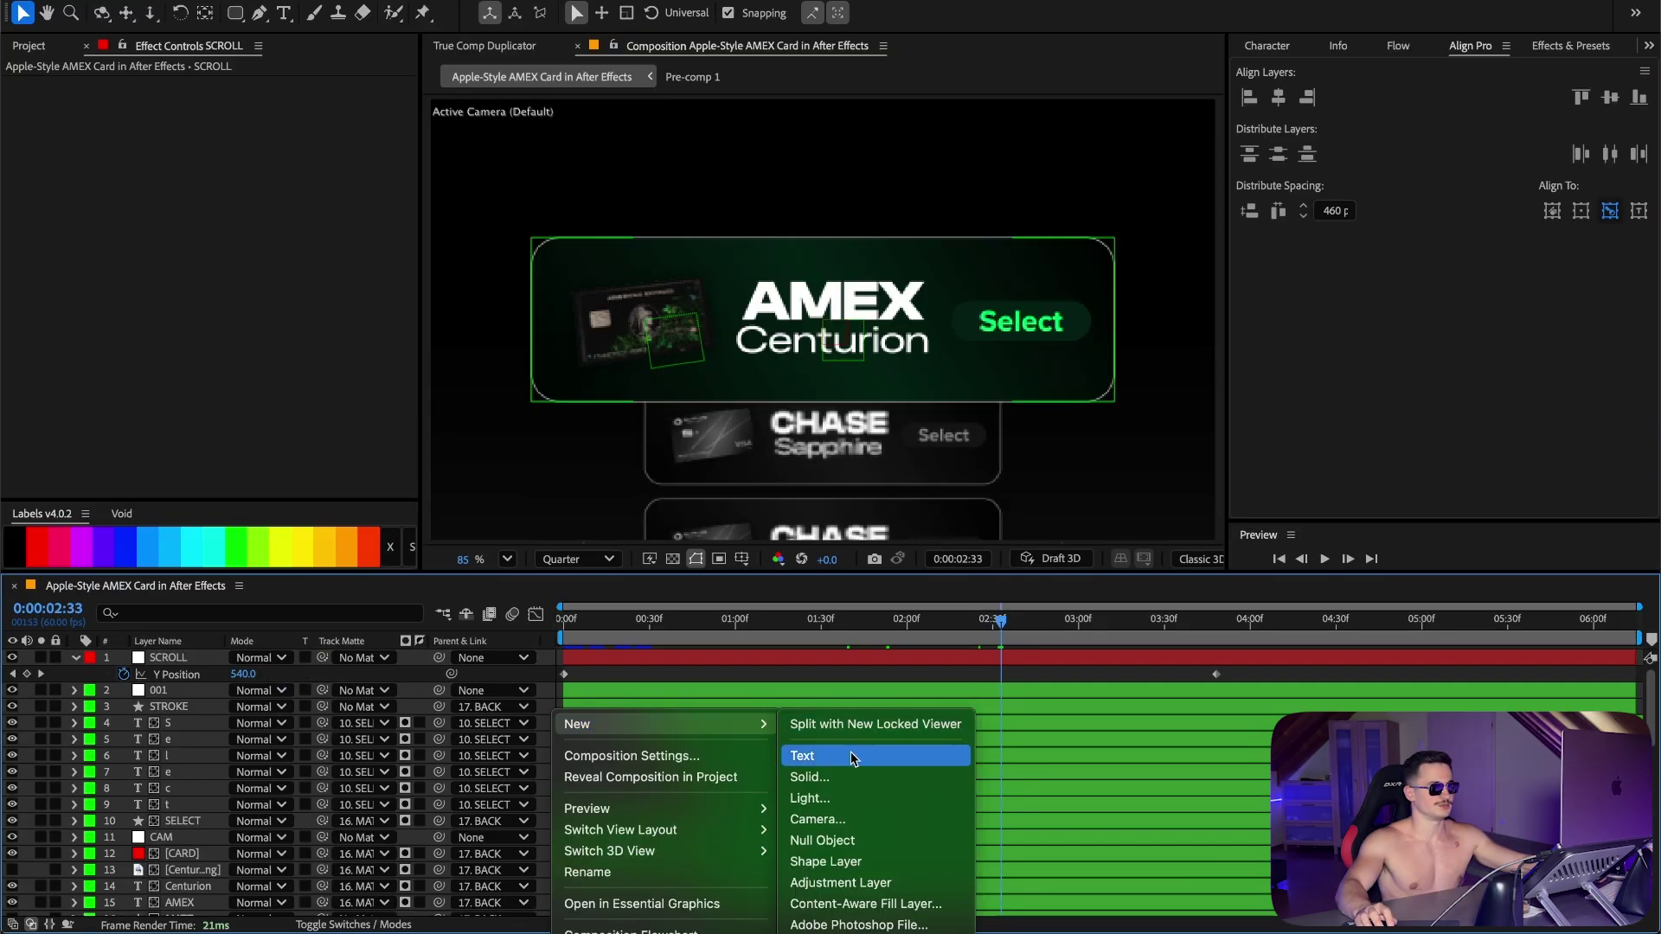
pyautogui.click(822, 840)
pyautogui.press('Return')
pyautogui.write('SCALE')
pyautogui.press('Return')
pyautogui.click(163, 675)
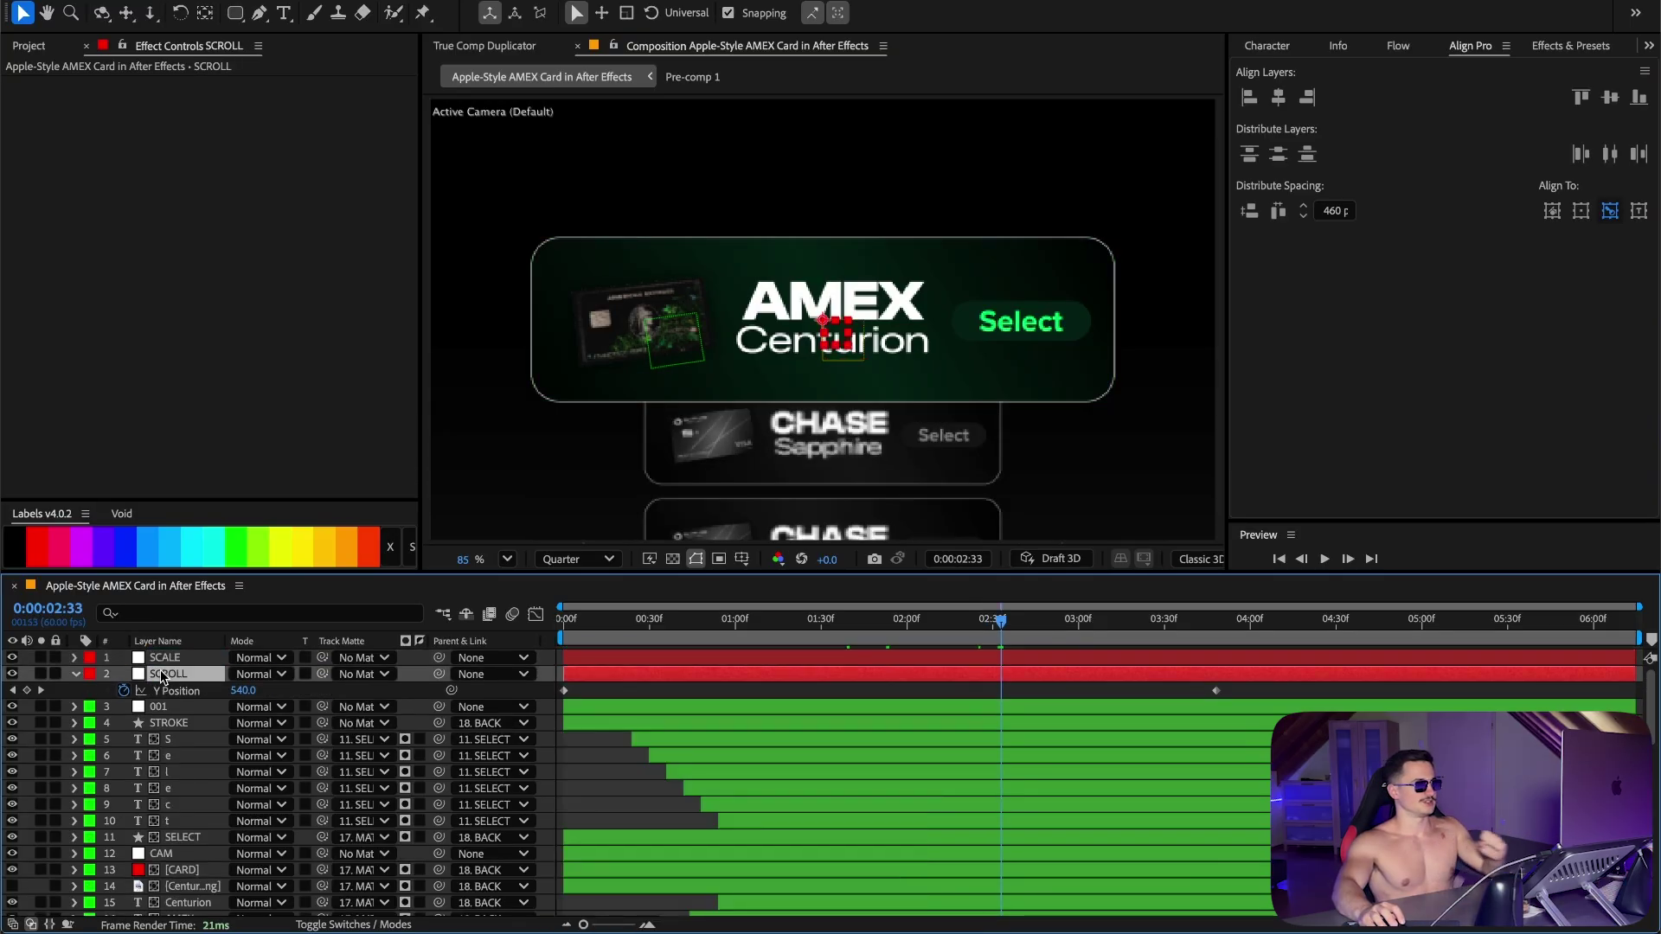
pyautogui.moveTo(448, 677); pyautogui.dragTo(199, 658)
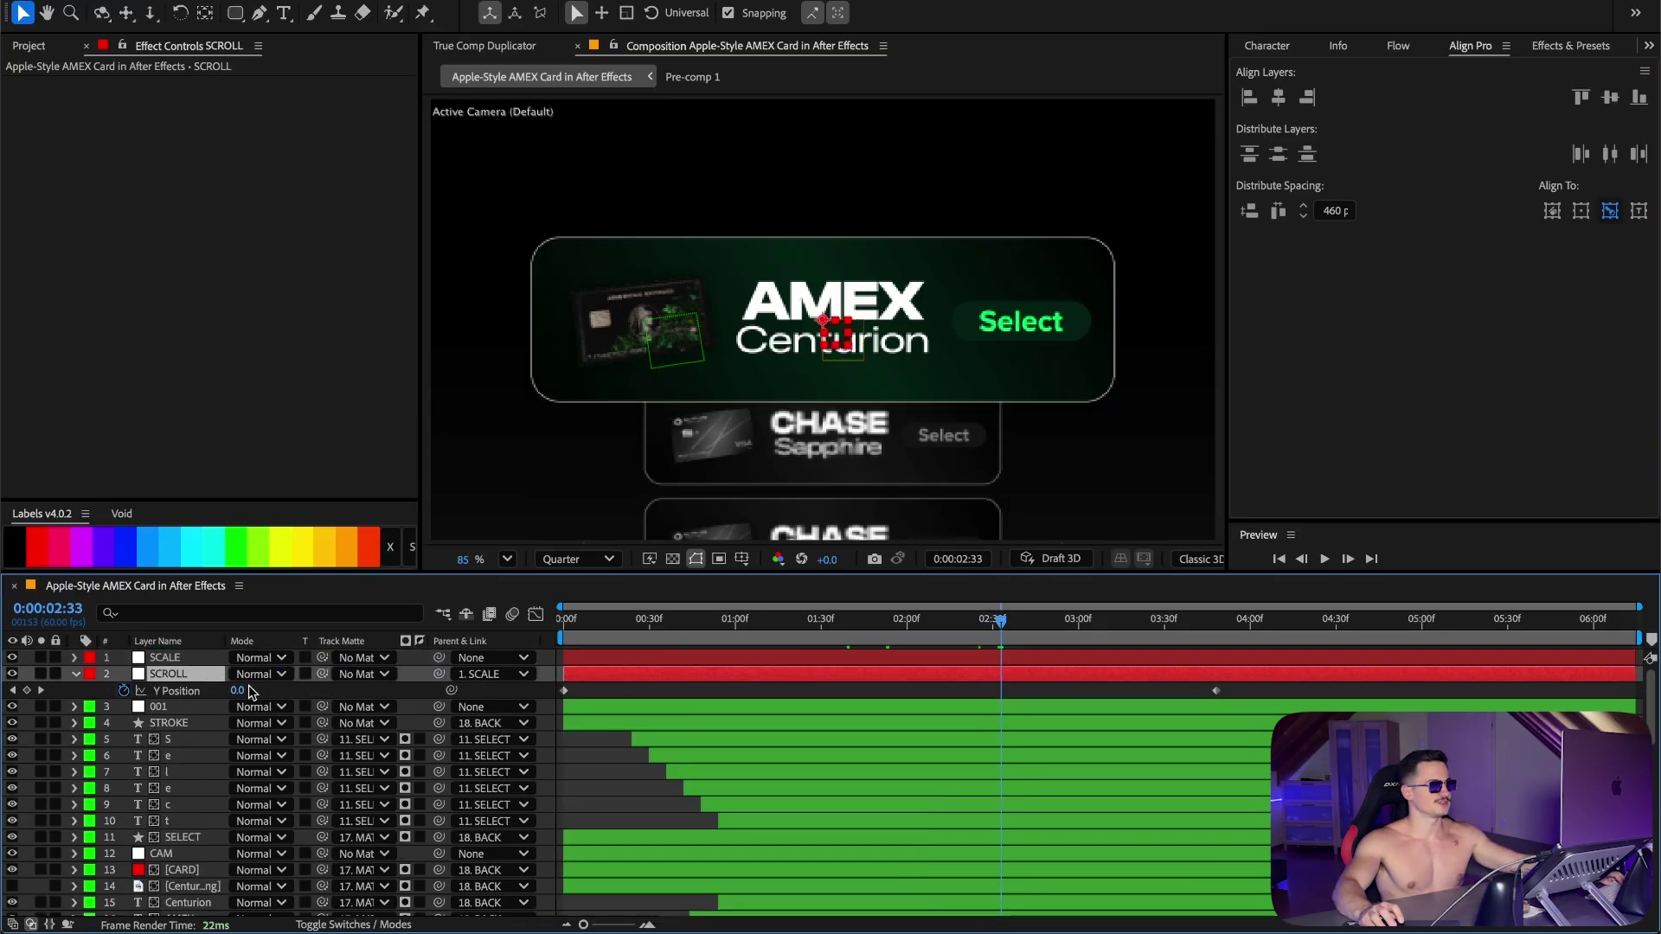
# Step: Add another null object named ZOOM above the SCALE null
pyautogui.rightClick(554, 720)
pyautogui.moveTo(647, 736)
pyautogui.click(884, 870)
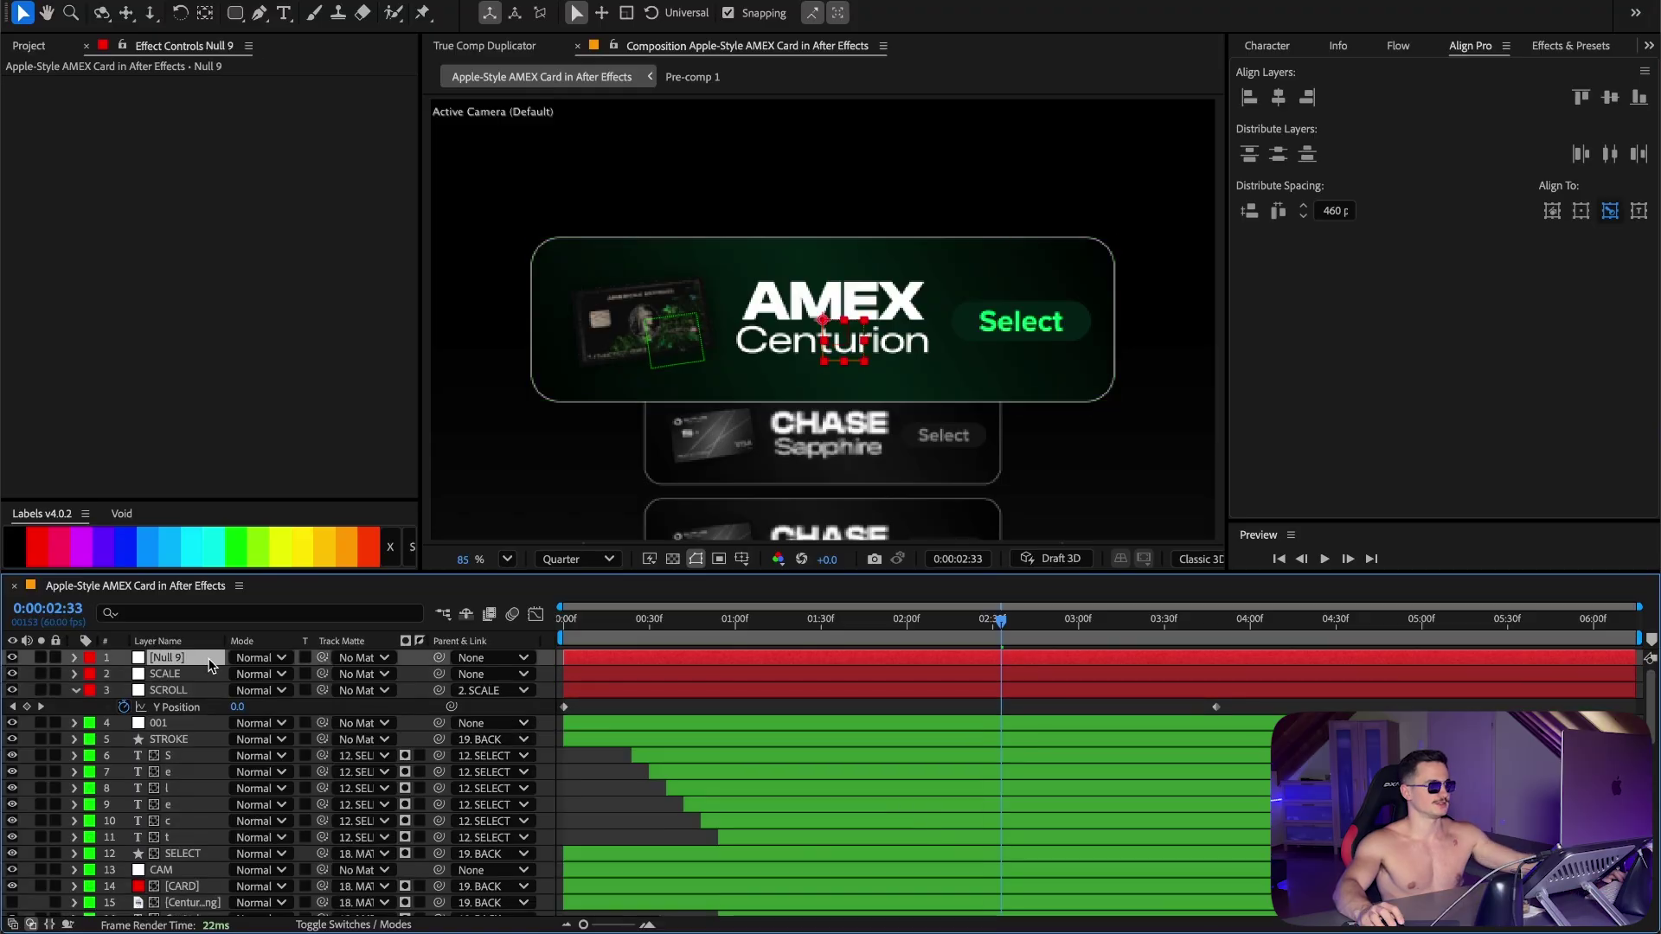
pyautogui.press('Return')
pyautogui.write('ZOOM')
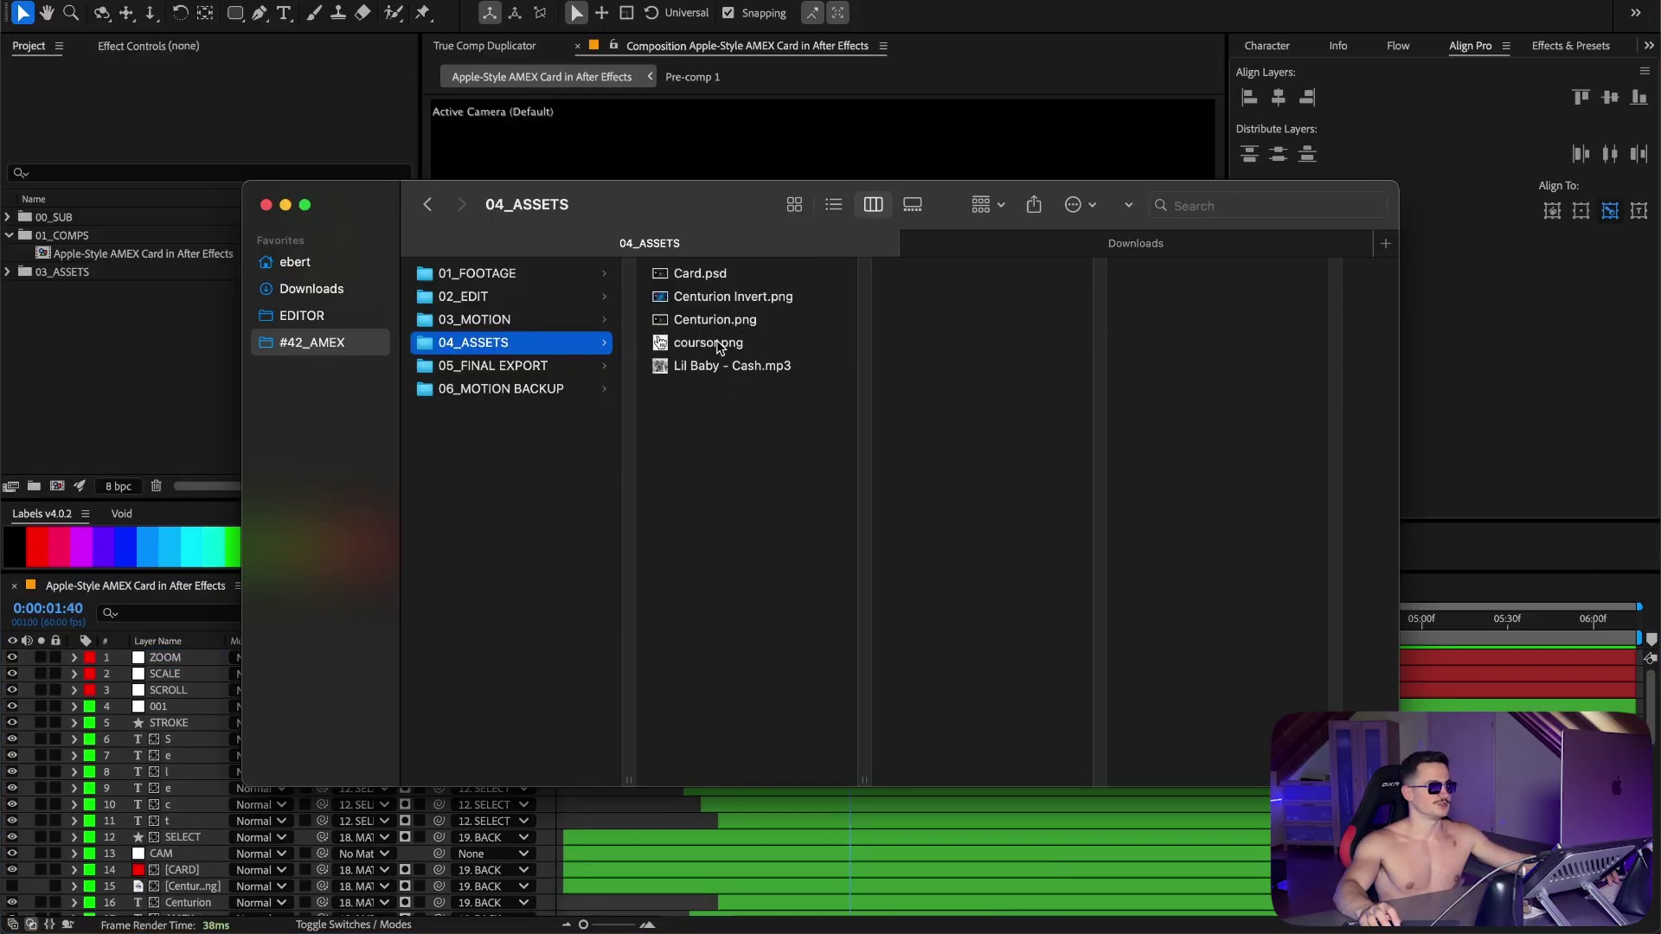
# Step: Add coursor.png to the composition, shrink it at the Select button, and keyframe it fading in from about 1791, 928 at 0:00:03:49
pyautogui.click(716, 345)
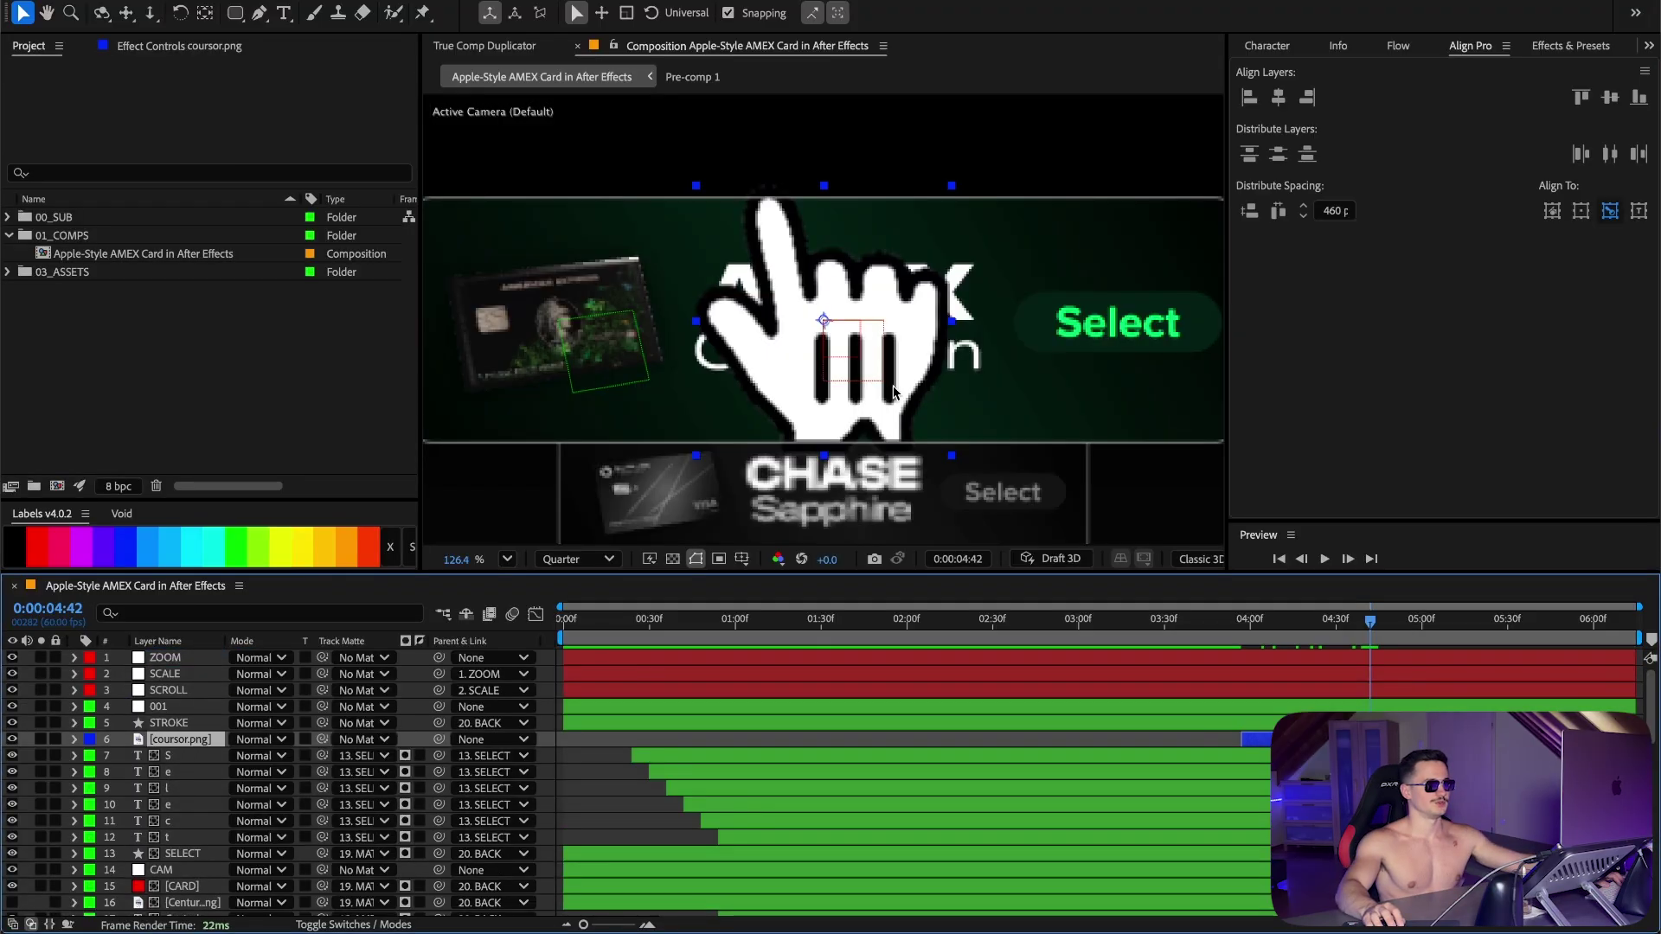
pyautogui.moveTo(822, 372); pyautogui.dragTo(1142, 380)
pyautogui.press('s')
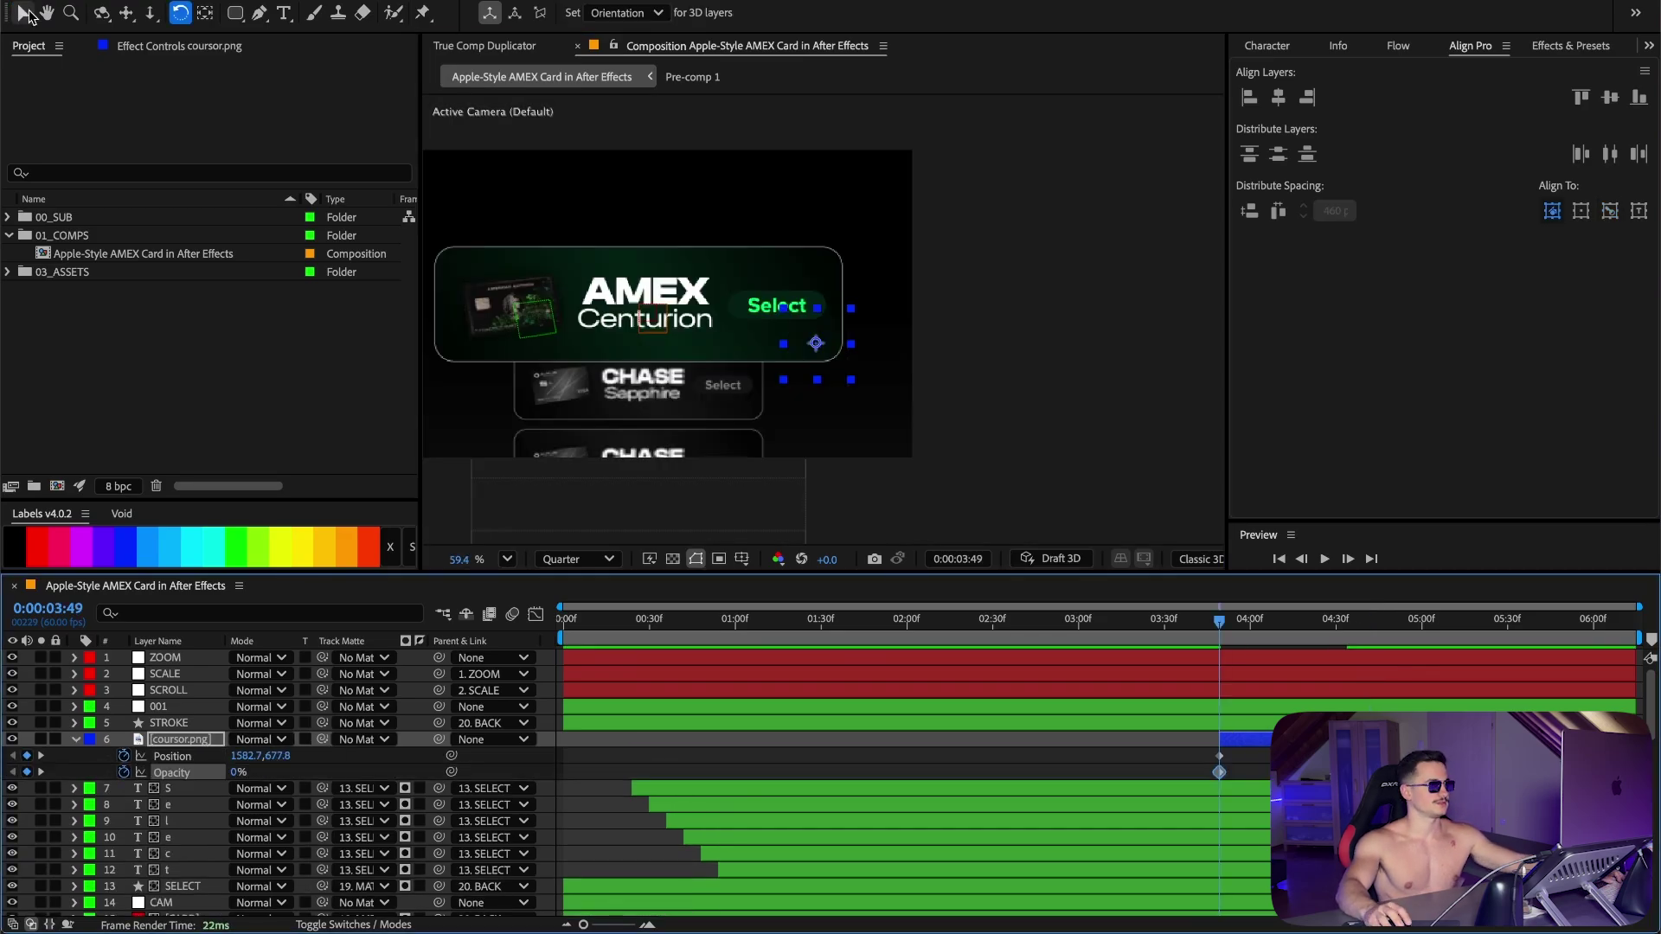
pyautogui.press('v')
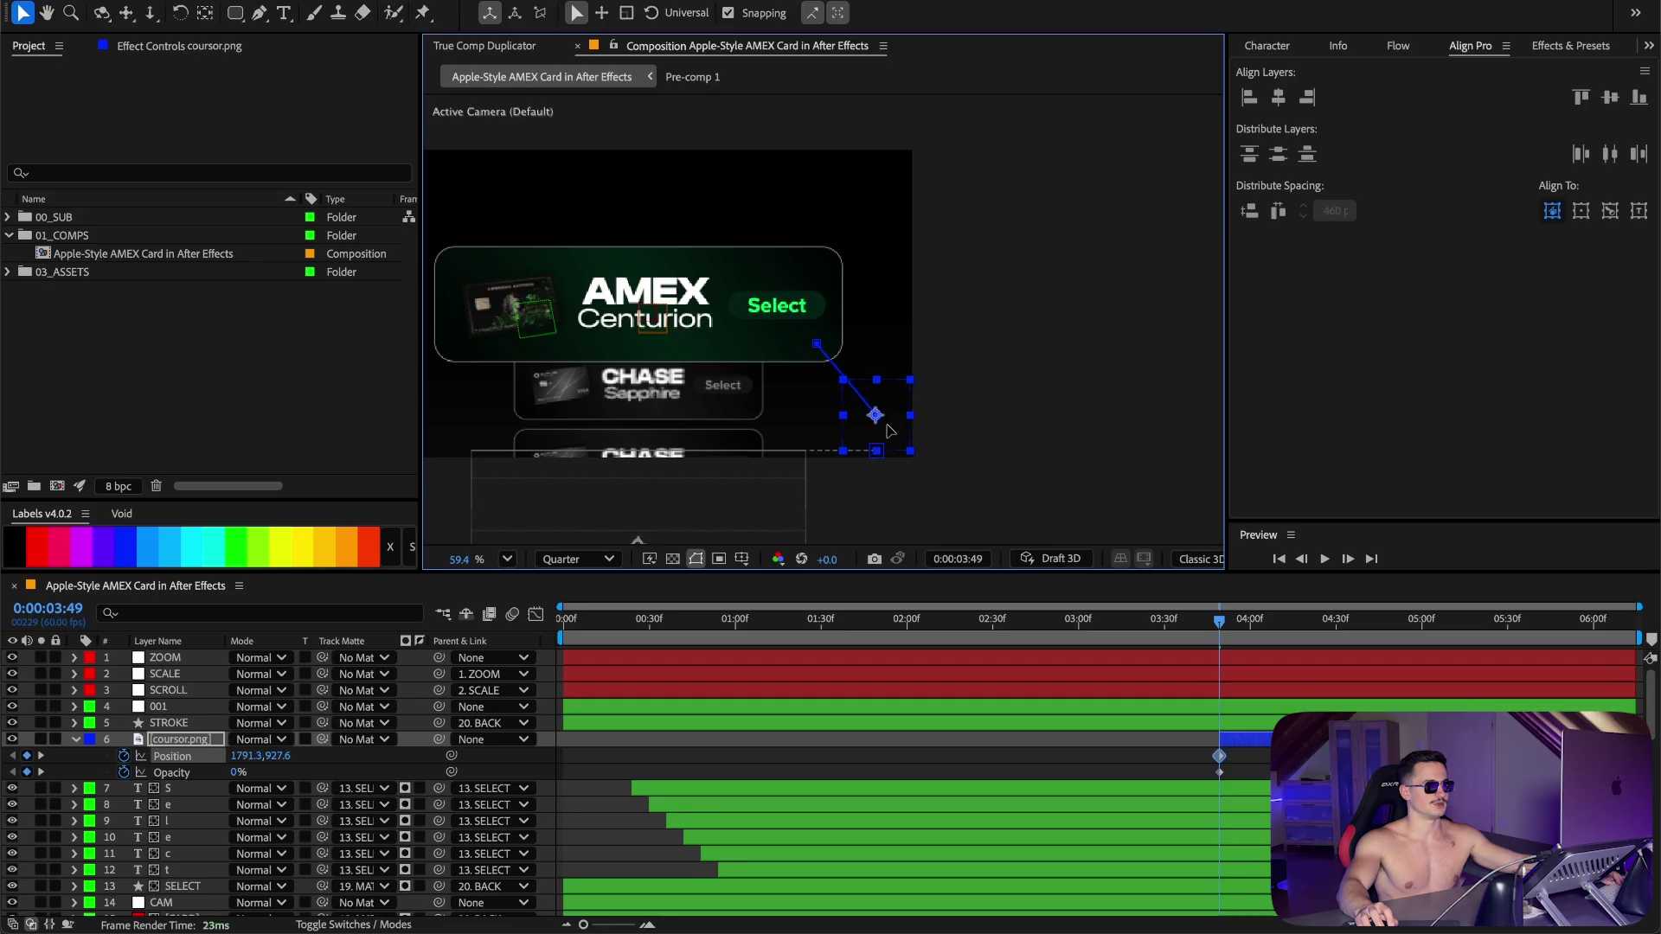
# Step: Duplicate the SELECT shape layer and place the copy directly beneath coursor.png, above the Select letter layers
pyautogui.click(181, 890)
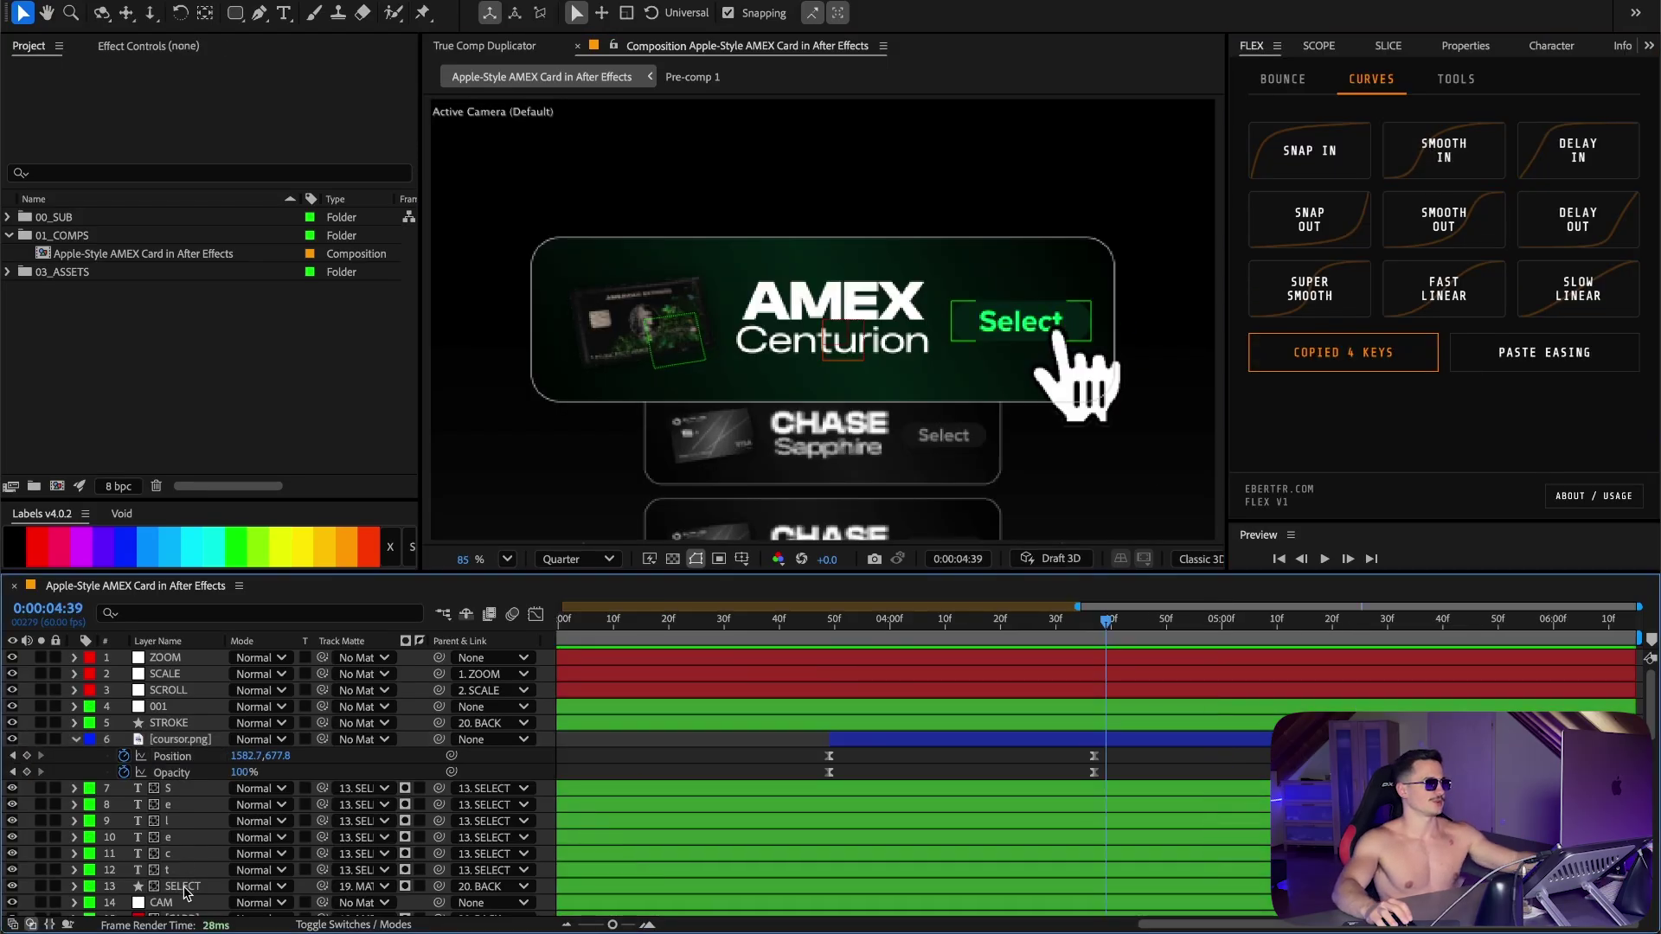
pyautogui.scroll(-4, 208, 850)
pyautogui.press('super+d')
pyautogui.moveTo(195, 815); pyautogui.dragTo(176, 786)
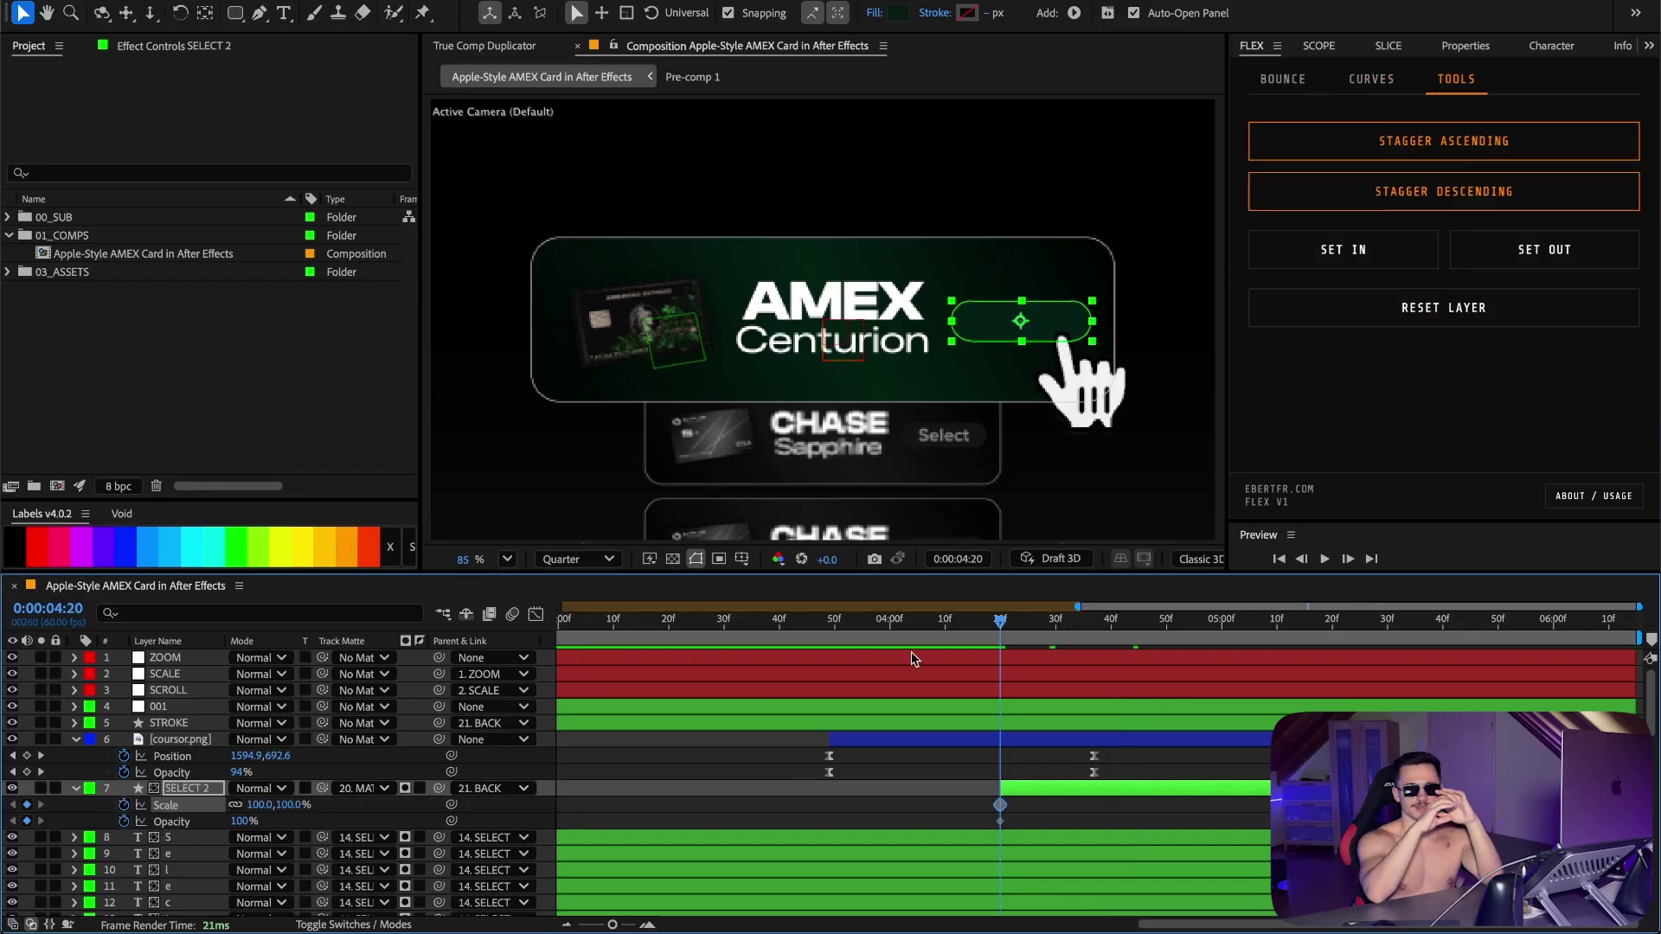
# Step: Keyframe SELECT 2 at 0:00:04:59 to 208% scale and 0% opacity, and apply Snap In easing to its scale and opacity keyframes
pyautogui.click(288, 804)
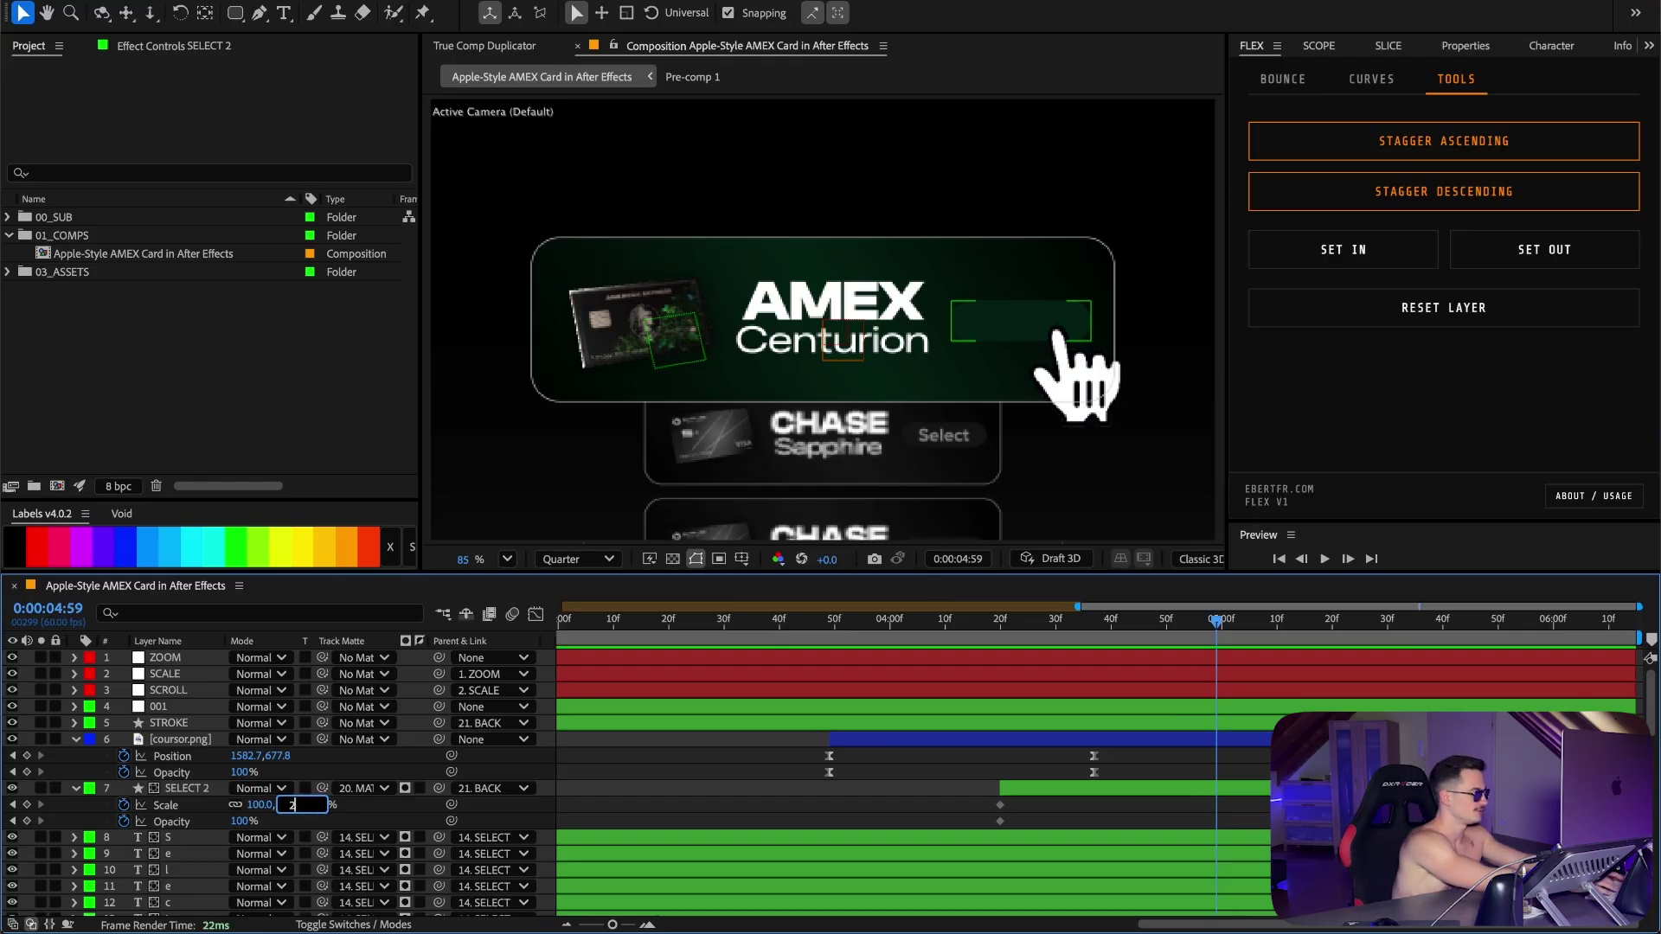
pyautogui.press('Return')
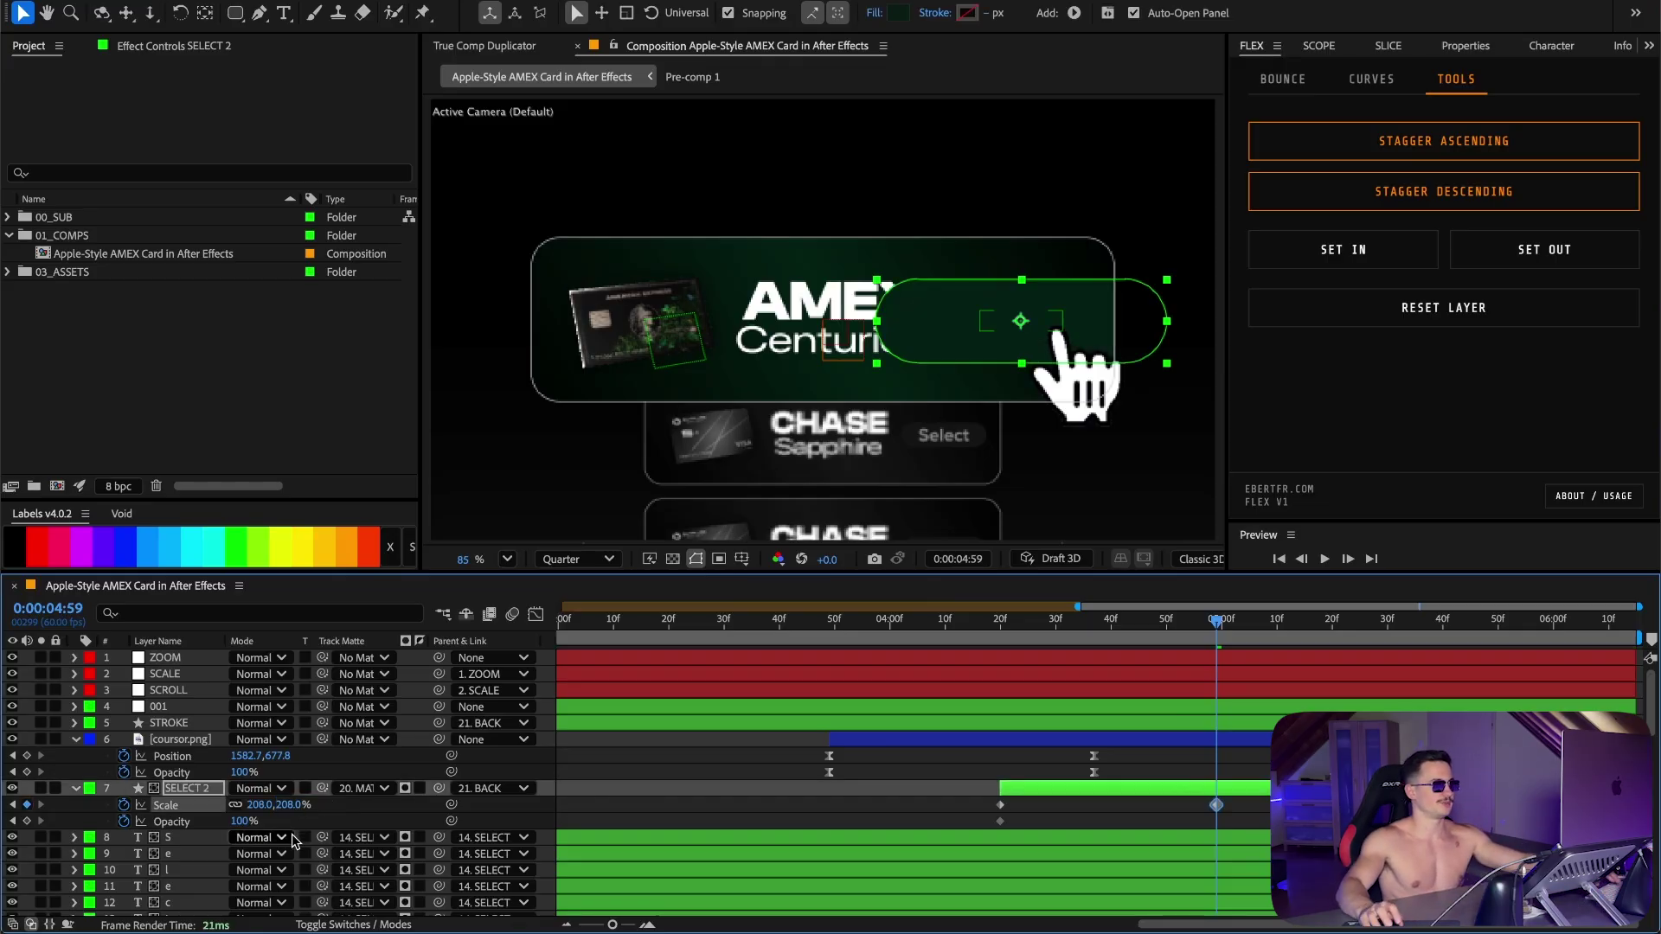
pyautogui.click(244, 821)
pyautogui.write('0')
pyautogui.press('Return')
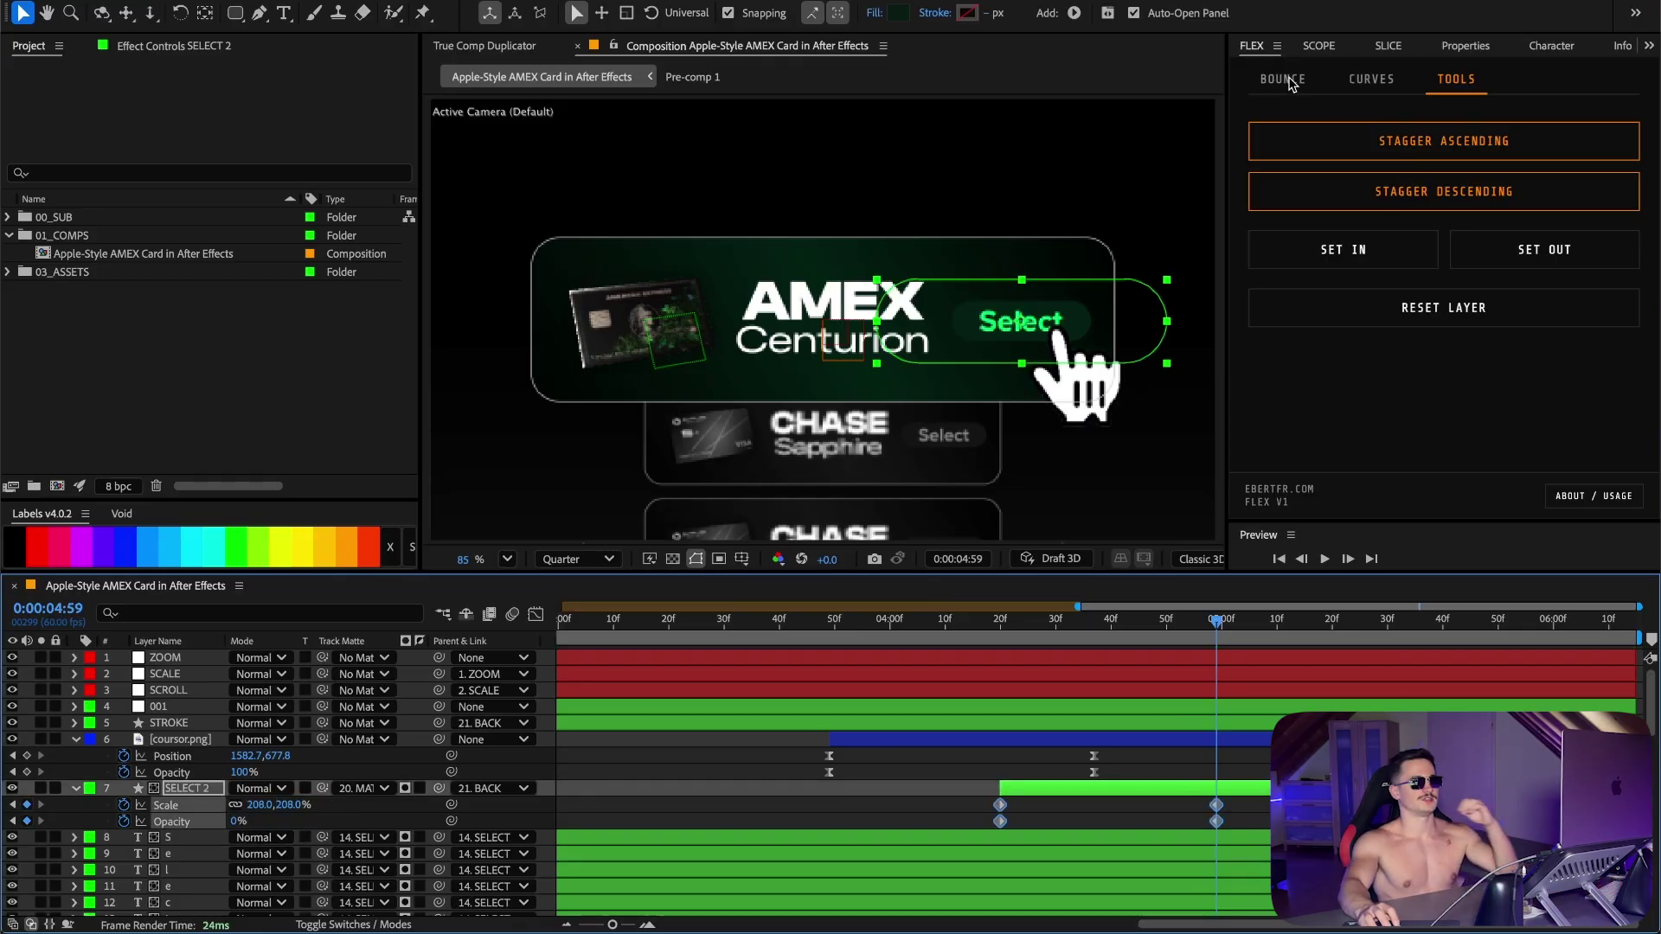
pyautogui.click(1355, 81)
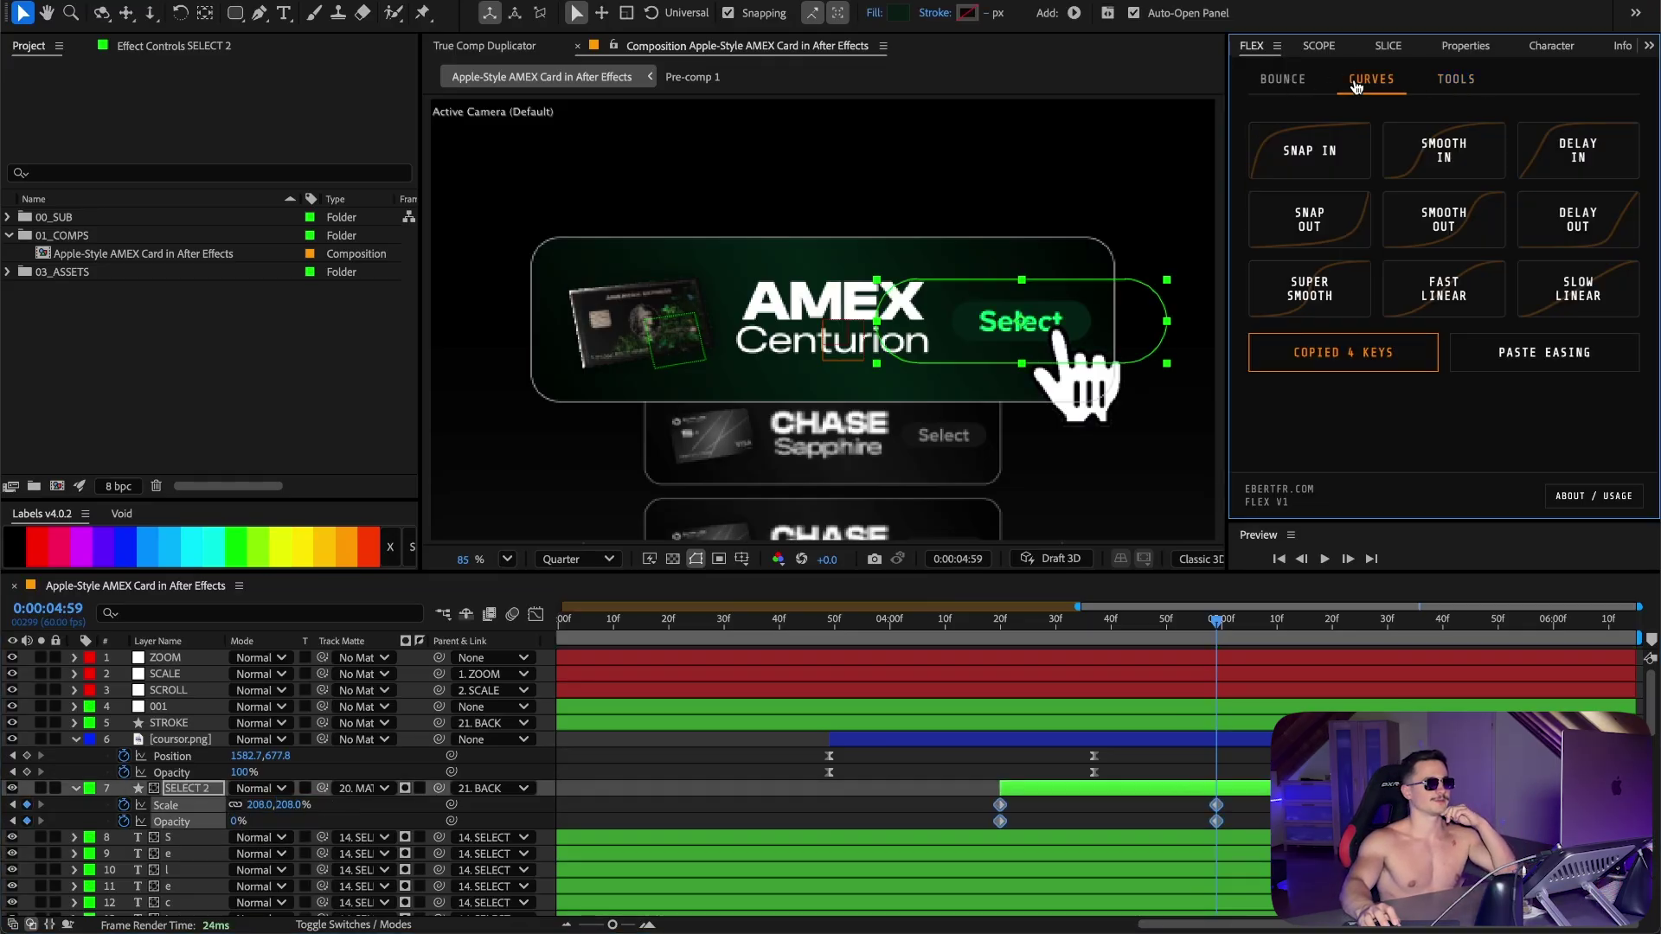
pyautogui.click(1330, 164)
# Step: Set the SELECT 2 shape's fill colour to 000000 and give it a solid stroke in 75FB8D
pyautogui.click(1476, 48)
pyautogui.click(1476, 50)
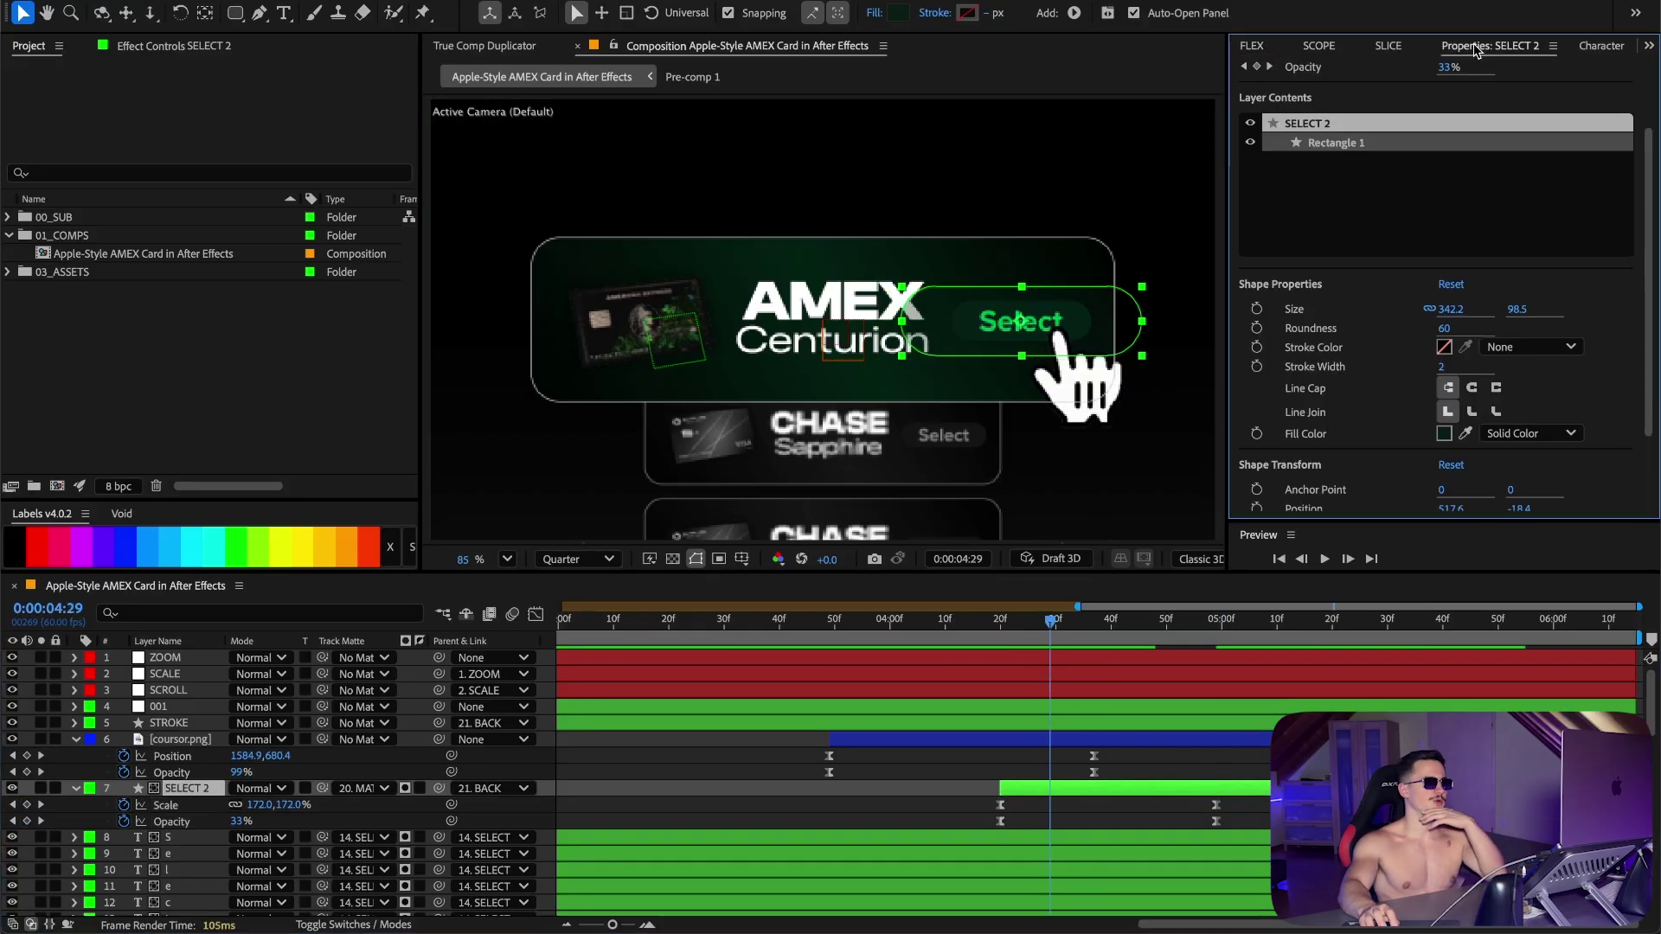
pyautogui.click(1444, 433)
pyautogui.write('000000')
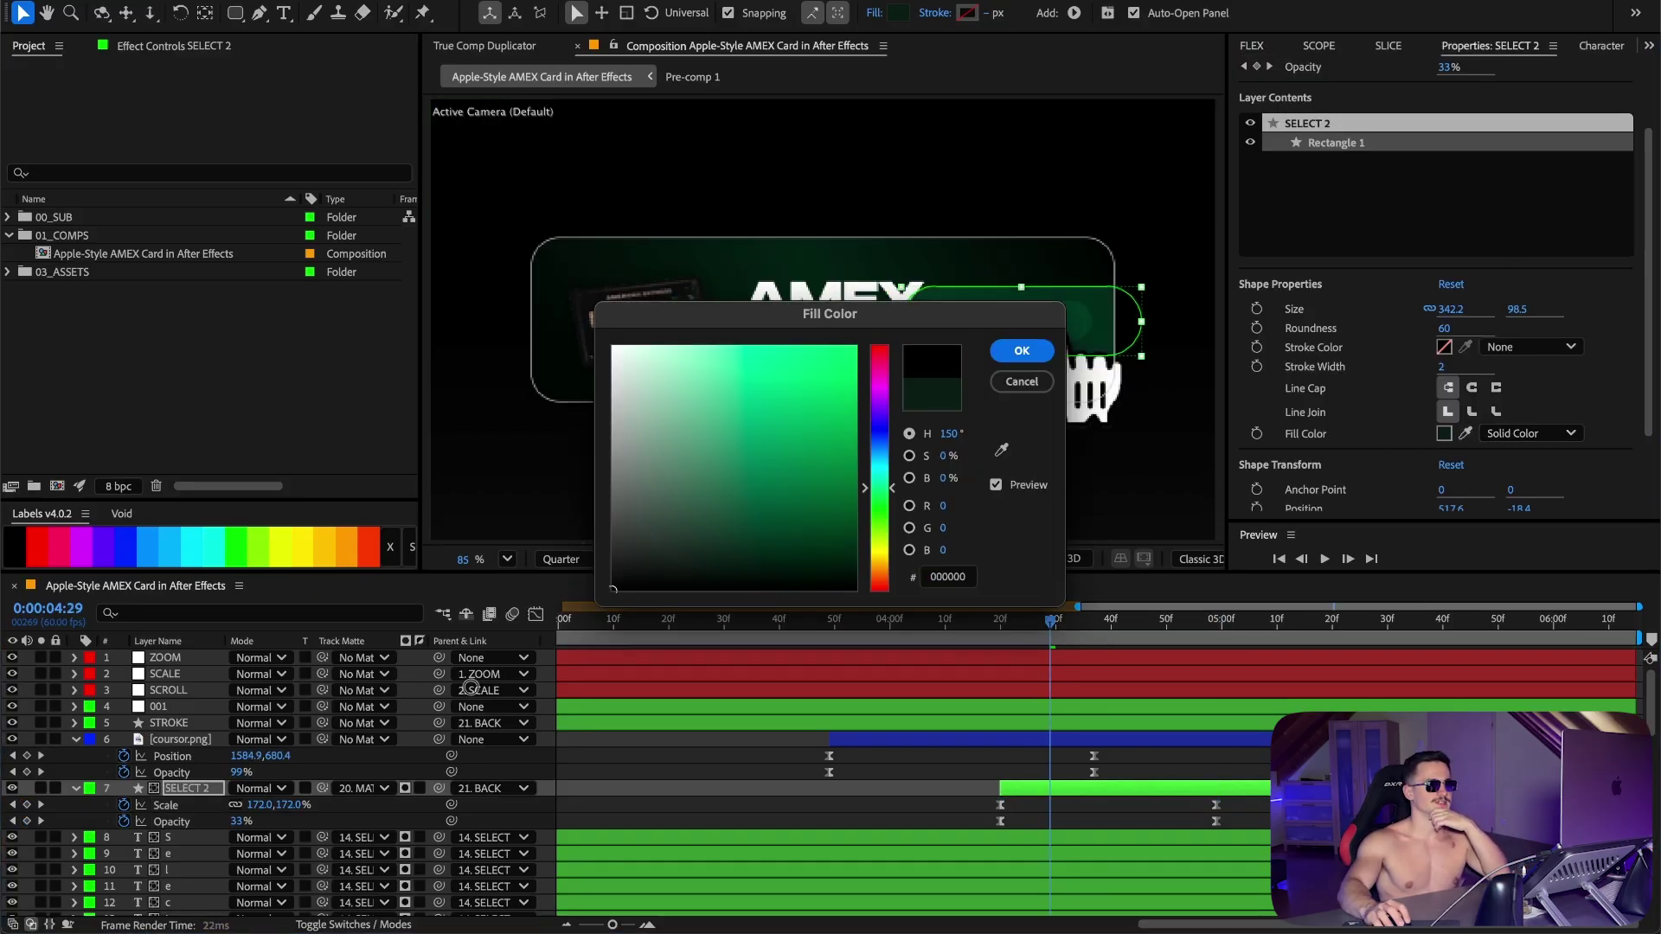
pyautogui.click(1038, 349)
pyautogui.click(1444, 347)
pyautogui.write('75FB8D')
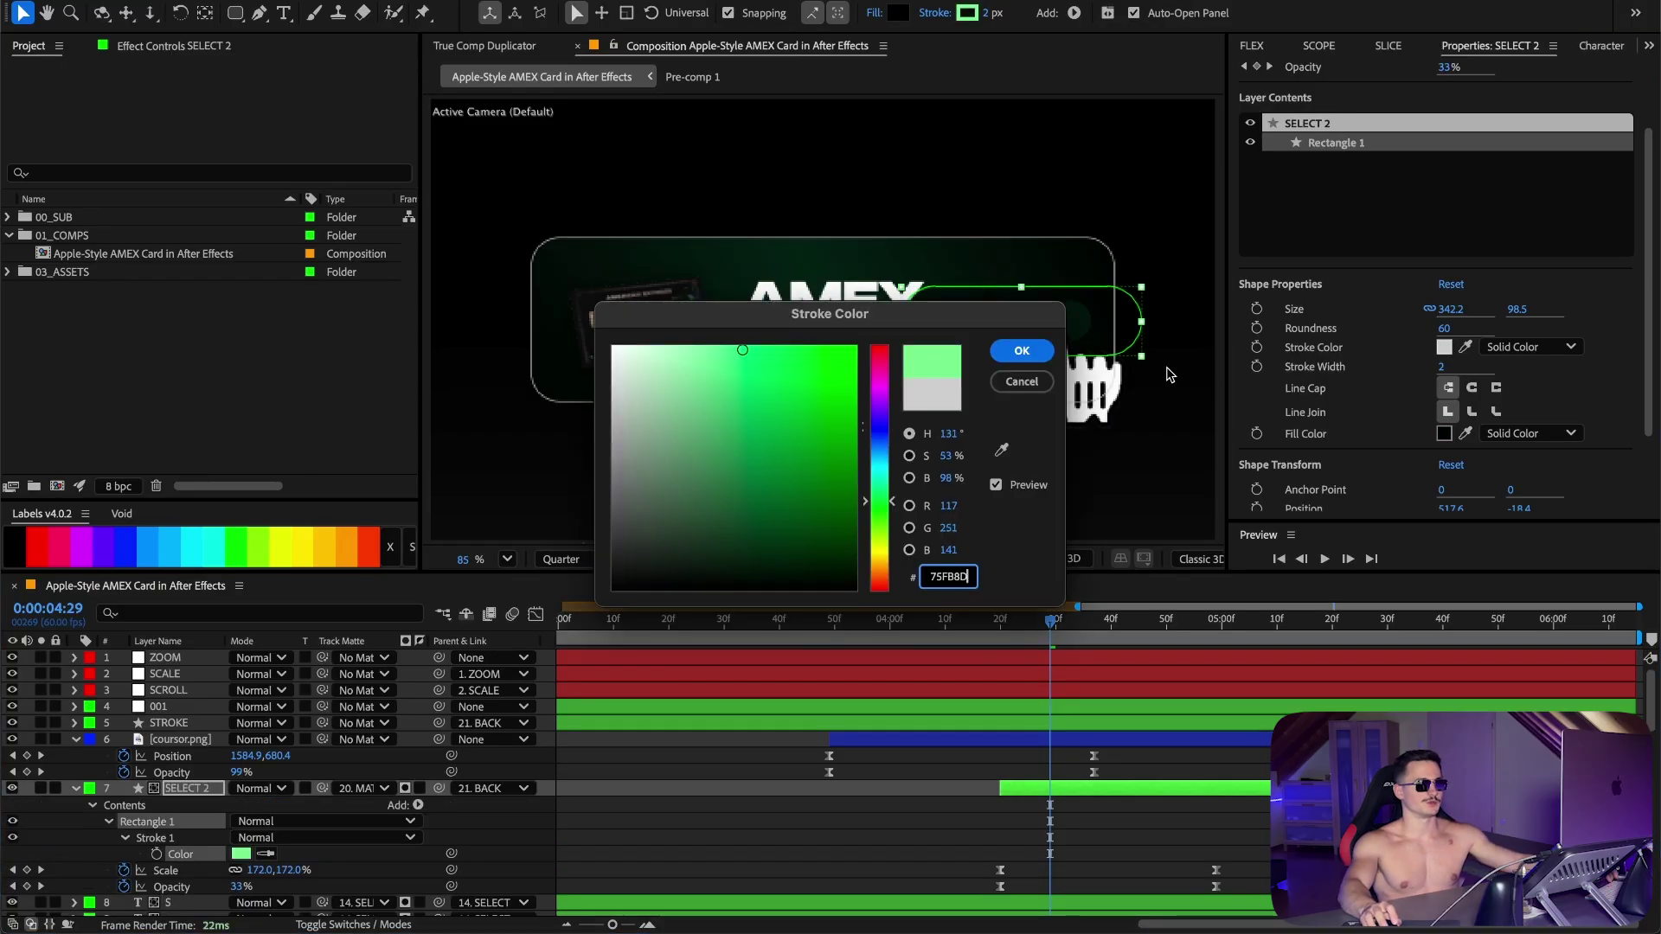
pyautogui.click(1021, 351)
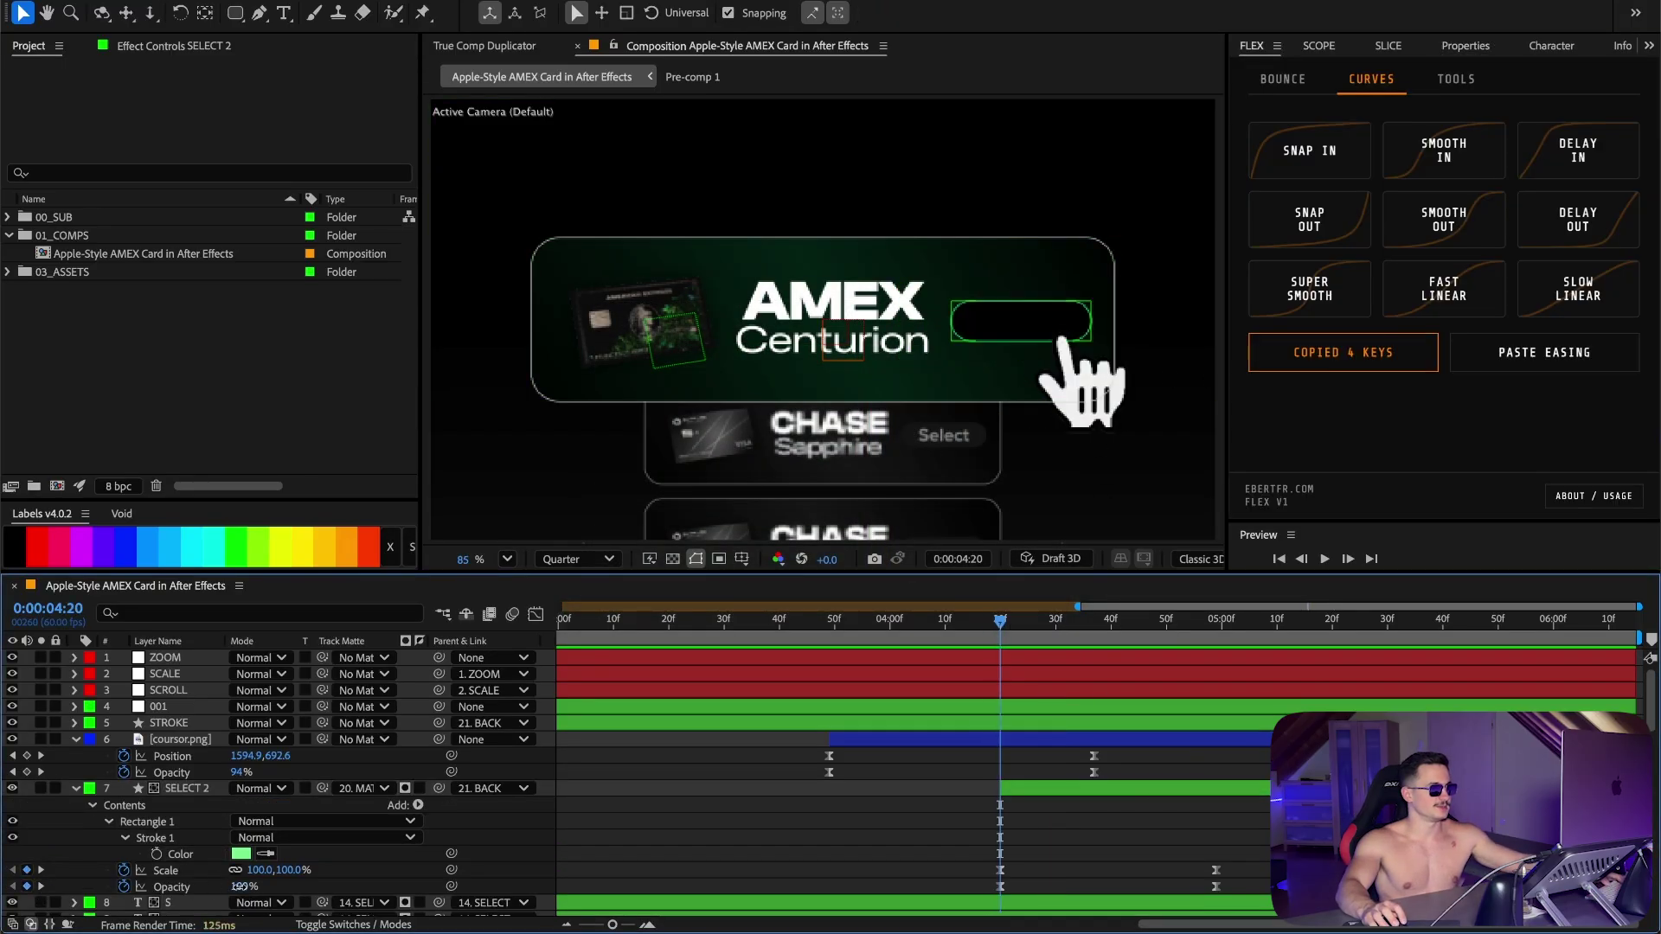
# Step: Set SELECT 2's opacity keyframe at 0:00:04:20 to 11%
pyautogui.click(239, 887)
pyautogui.write('11')
pyautogui.press('Return')
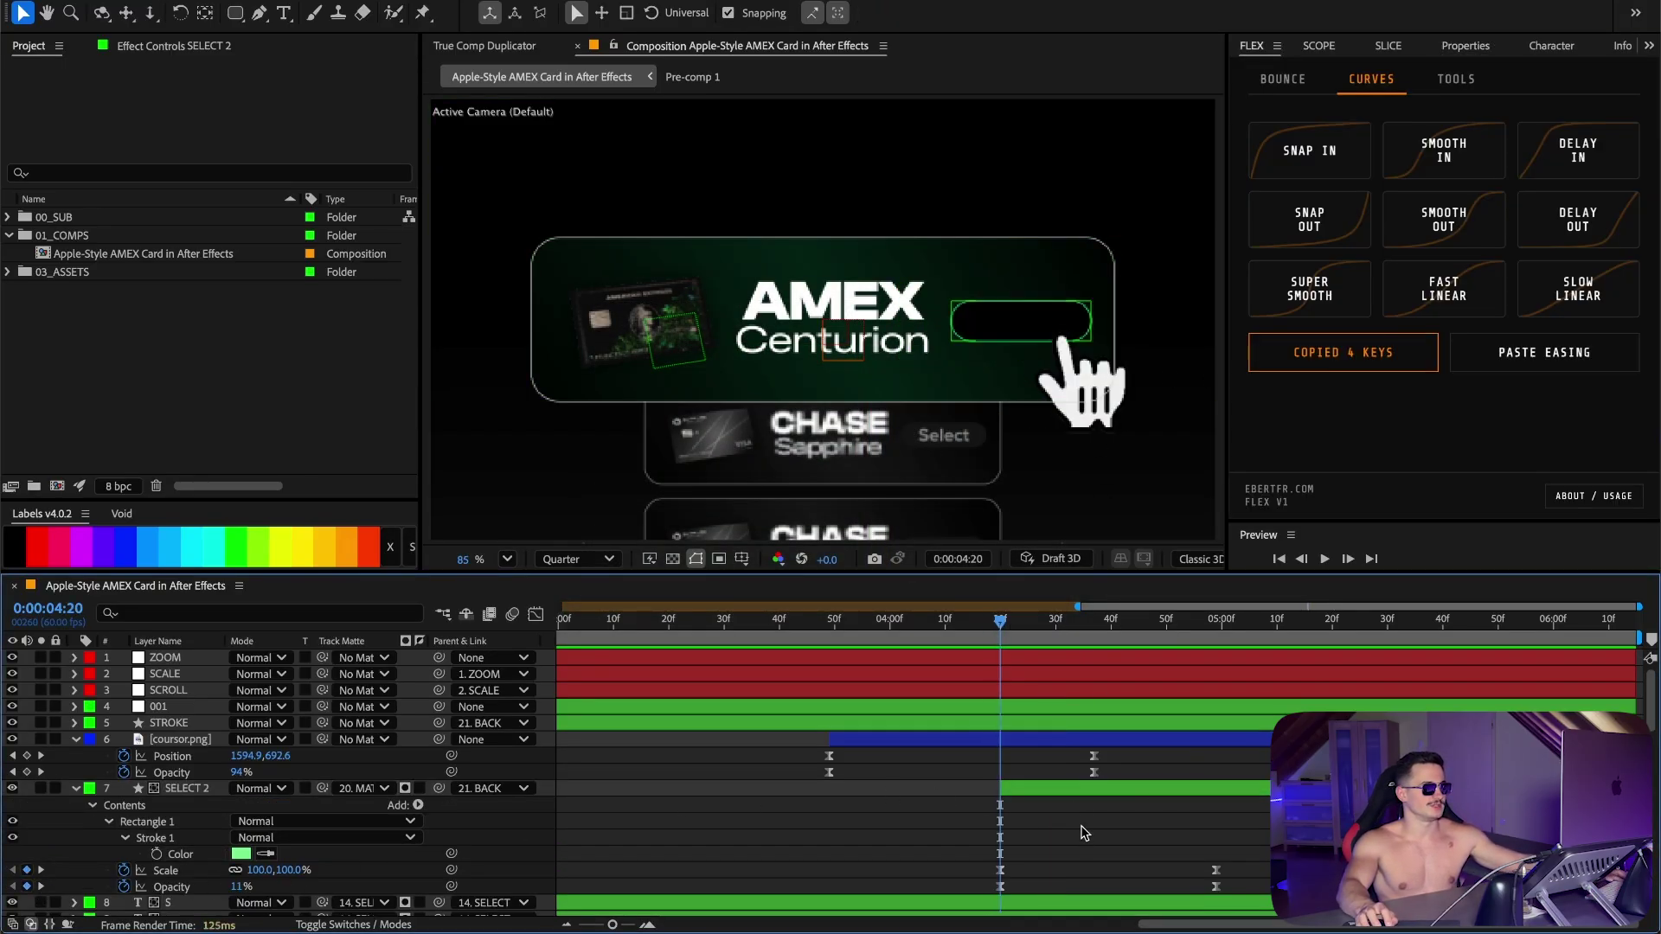
pyautogui.click(996, 622)
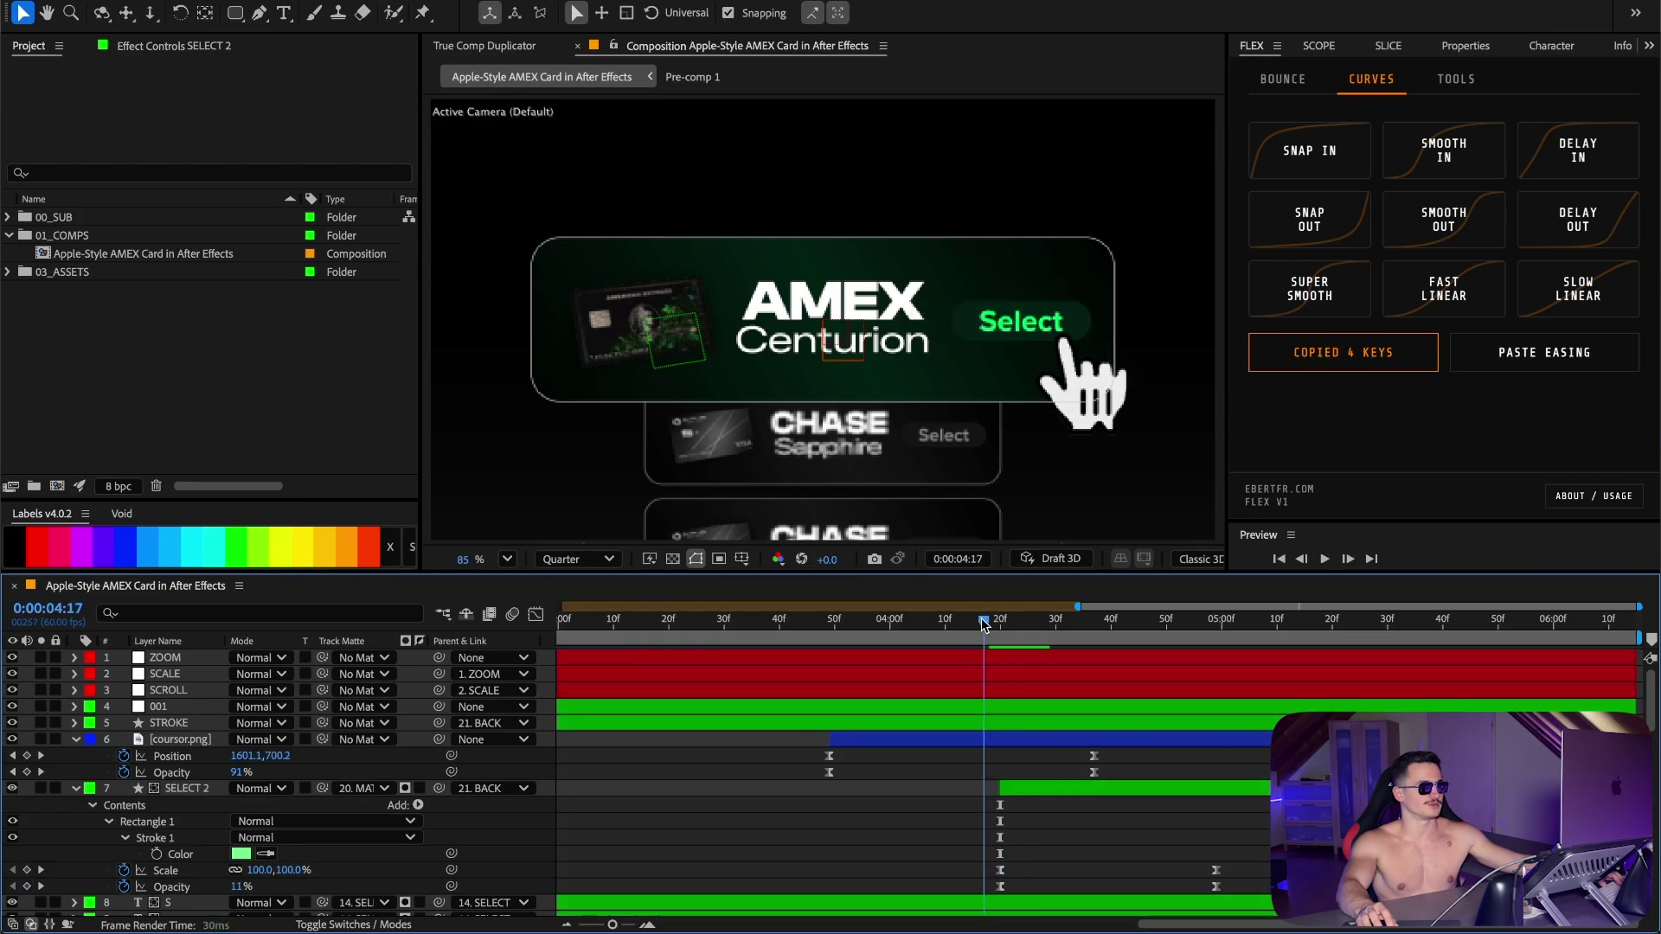
# Step: Duplicate SELECT 2 three times and stagger the four ring layers in ascending order
pyautogui.click(158, 790)
pyautogui.click(73, 789)
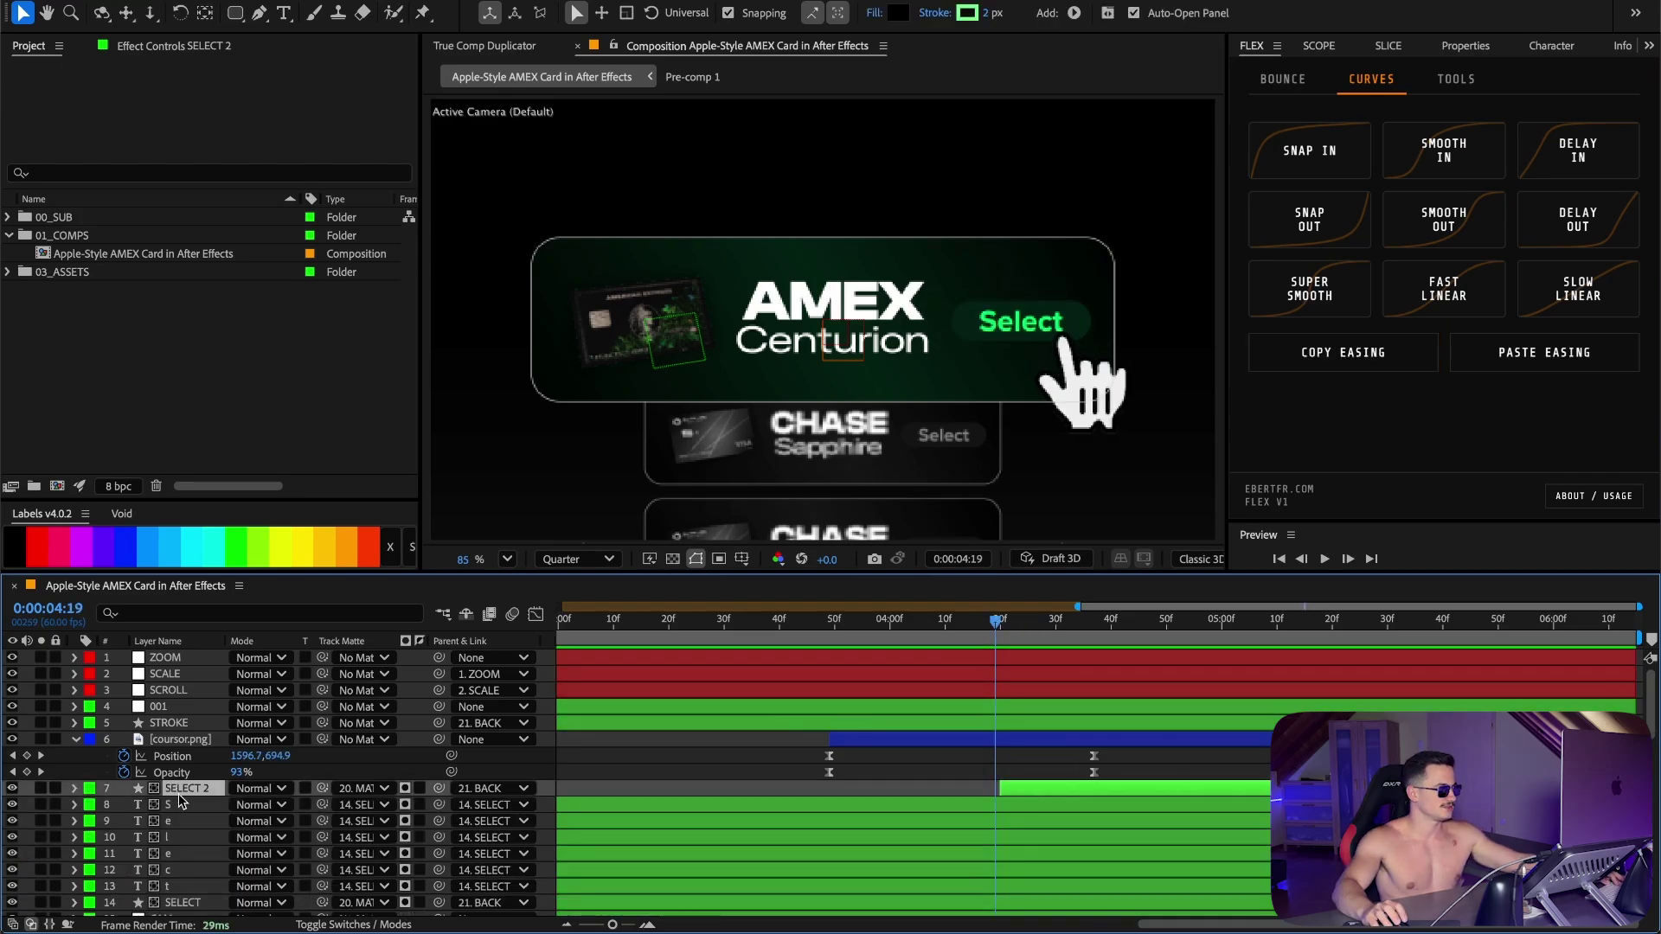
pyautogui.hotkey('ctrl', 'd')
pyautogui.hotkey('ctrl', 'd')
pyautogui.hotkey('ctrl', 'd')
pyautogui.click(1457, 79)
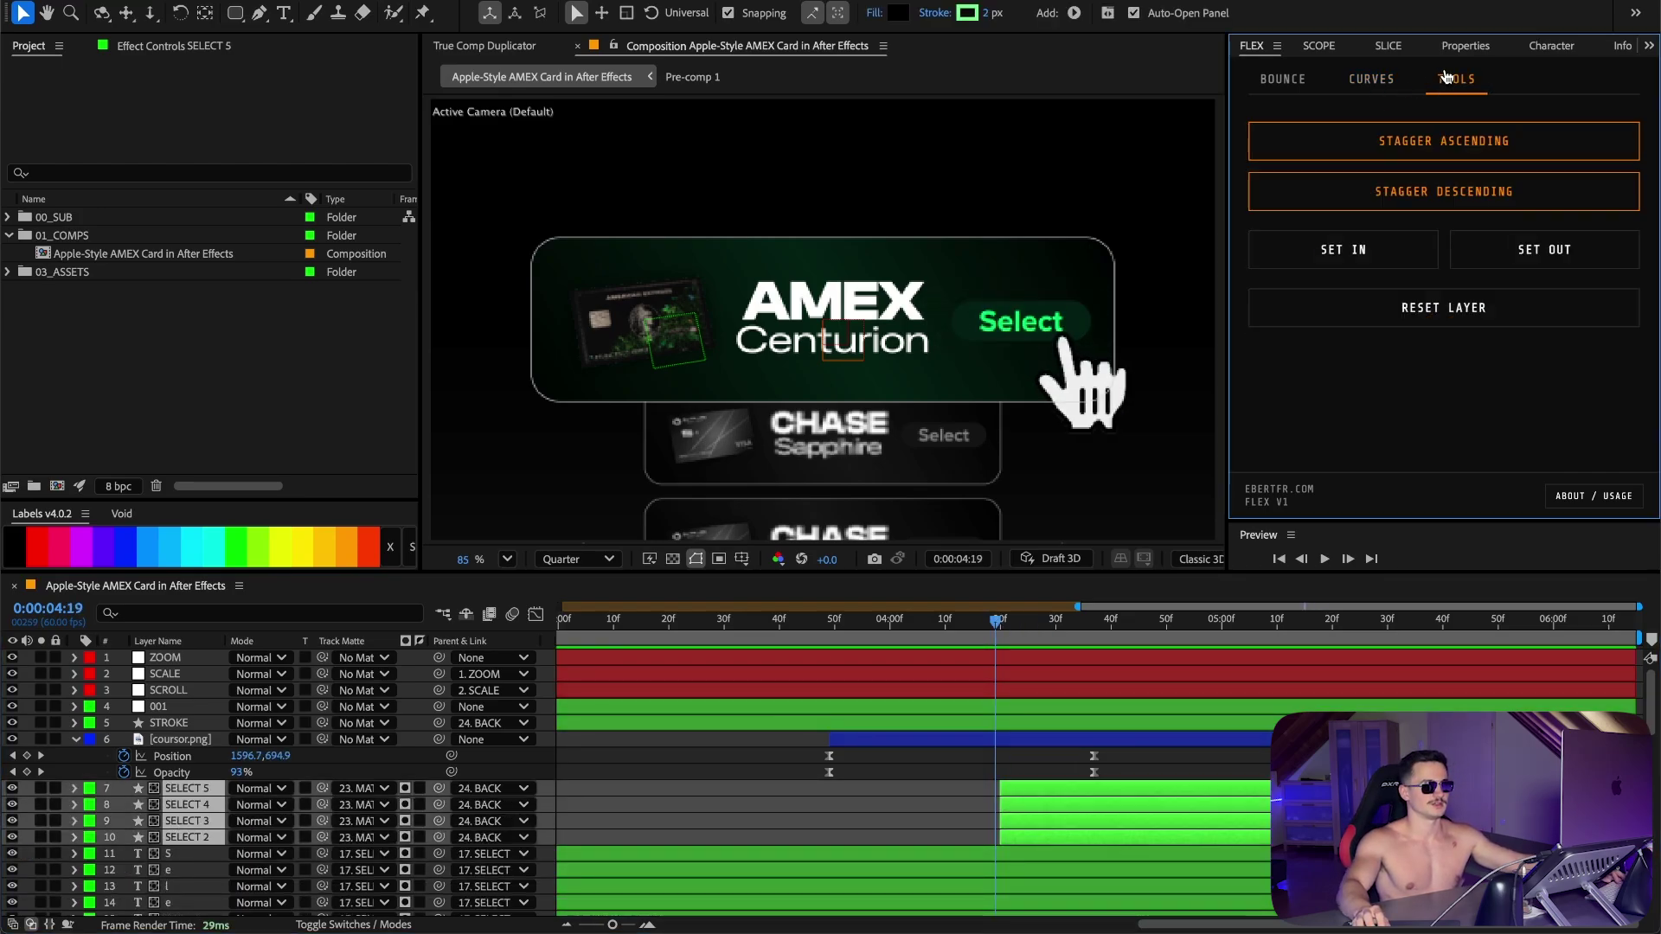
pyautogui.click(1453, 160)
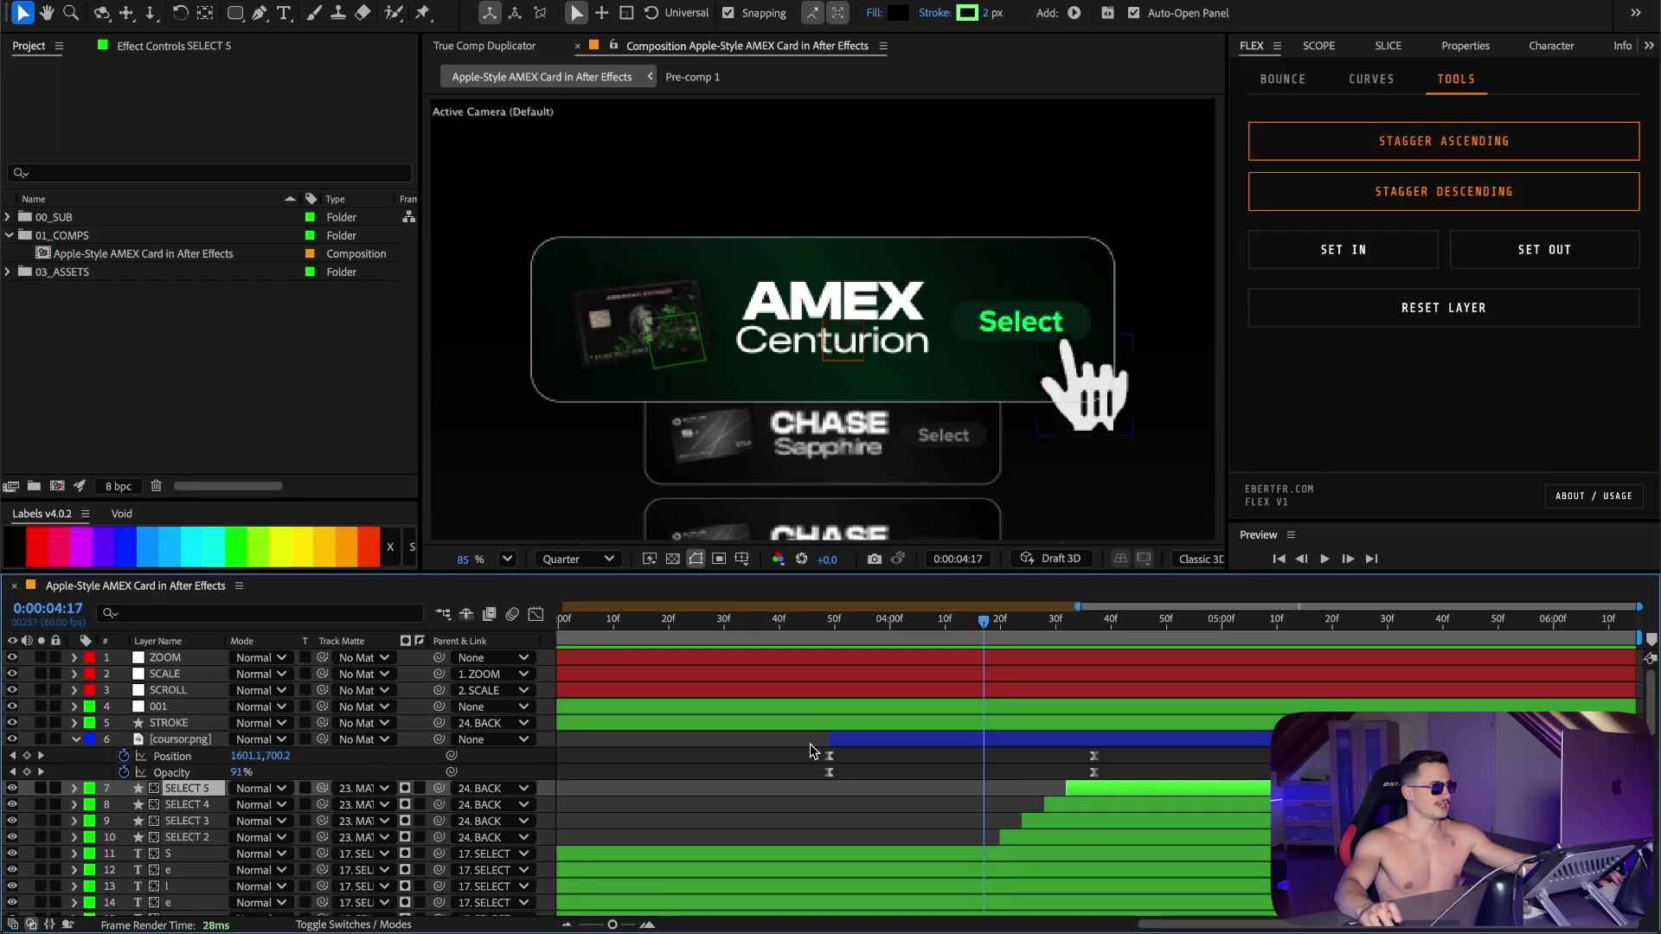
# Step: Duplicate SELECT 5 and shift the copy earlier so it starts at about 0:00:04:25
pyautogui.hotkey('ctrl', 'd')
pyautogui.moveTo(1097, 788); pyautogui.dragTo(1059, 788)
pyautogui.moveTo(1014, 630); pyautogui.dragTo(1040, 630)
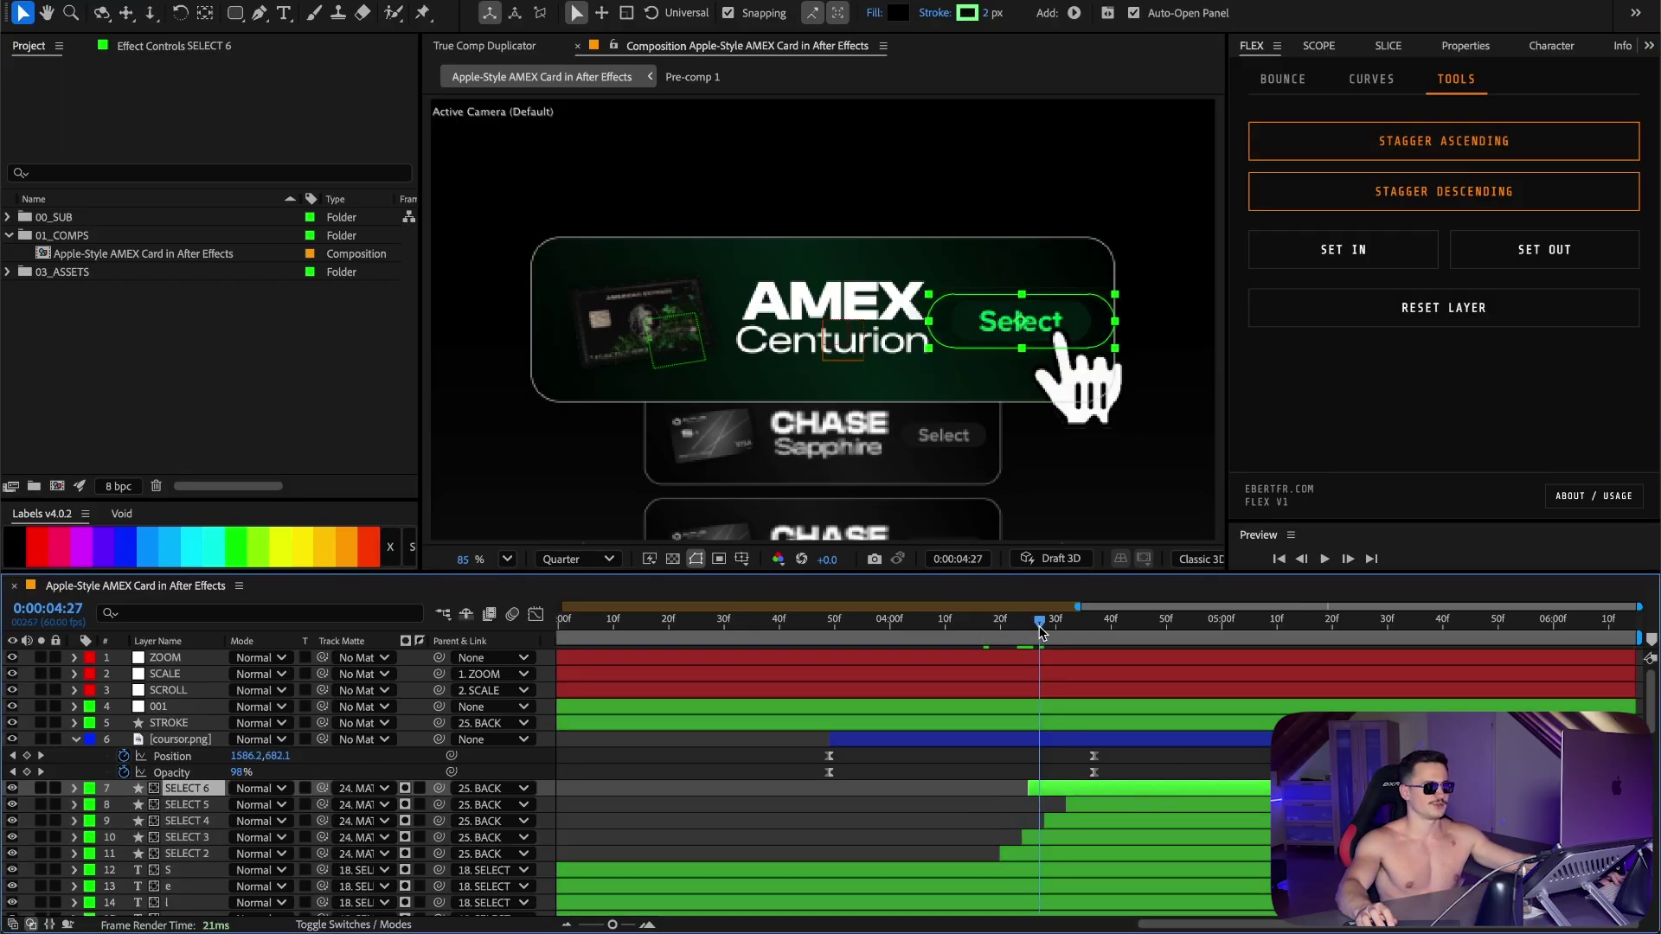
# Step: Remove SELECT 6's stroke and change its fill colour to white
pyautogui.click(1444, 50)
pyautogui.click(1490, 348)
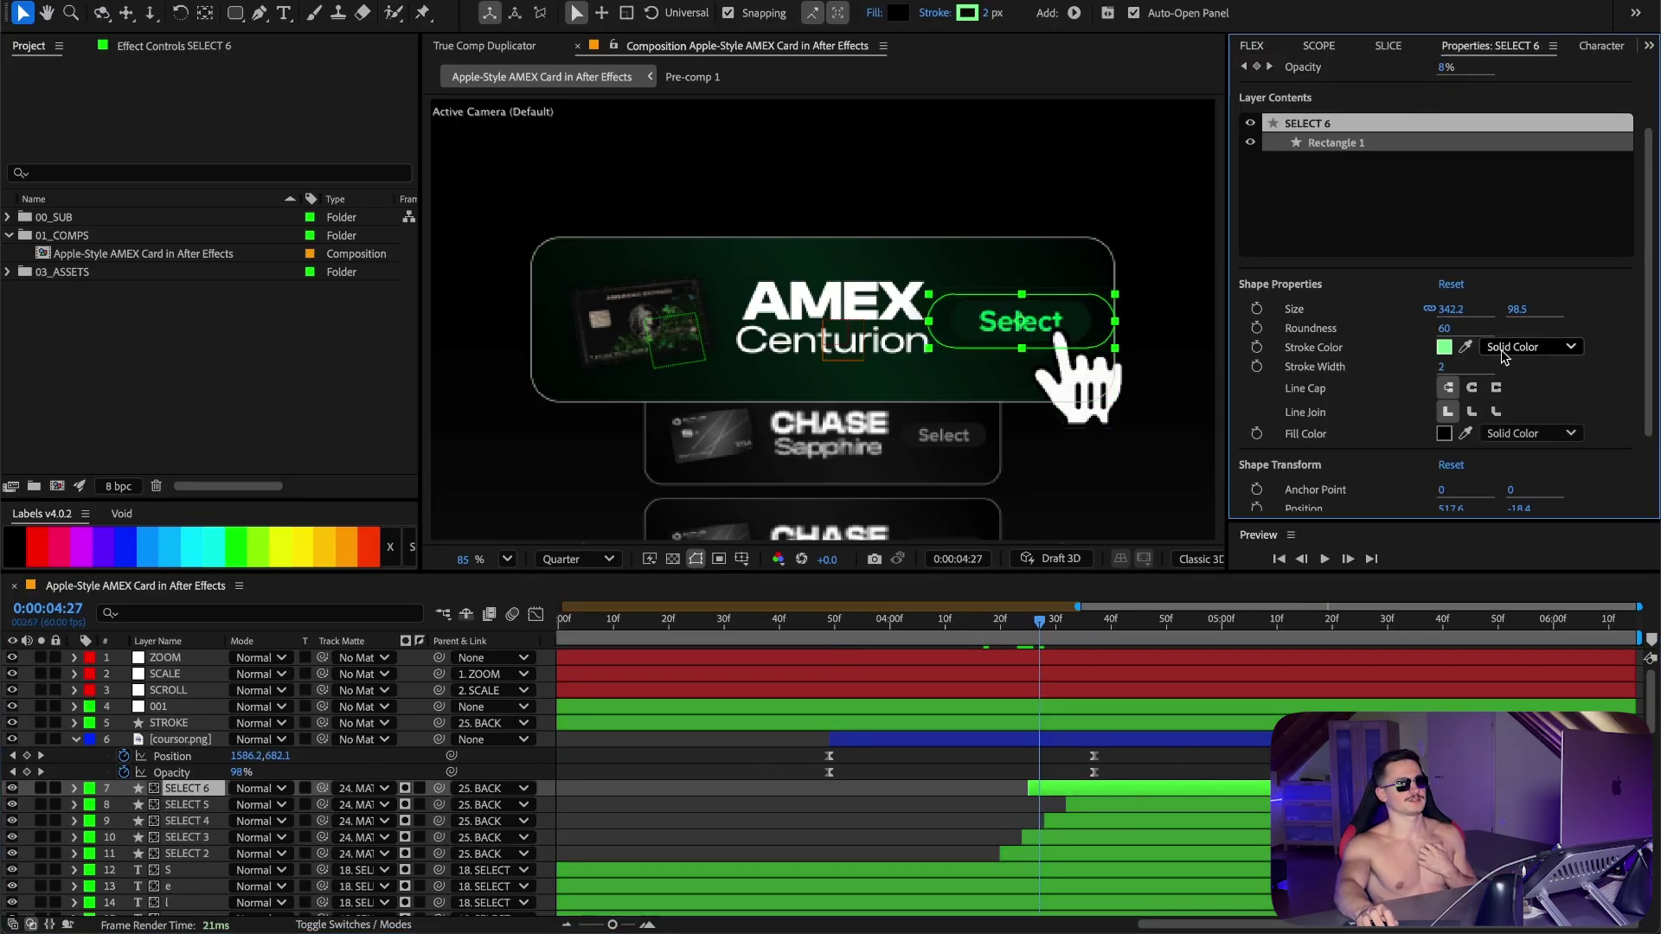
pyautogui.click(1444, 433)
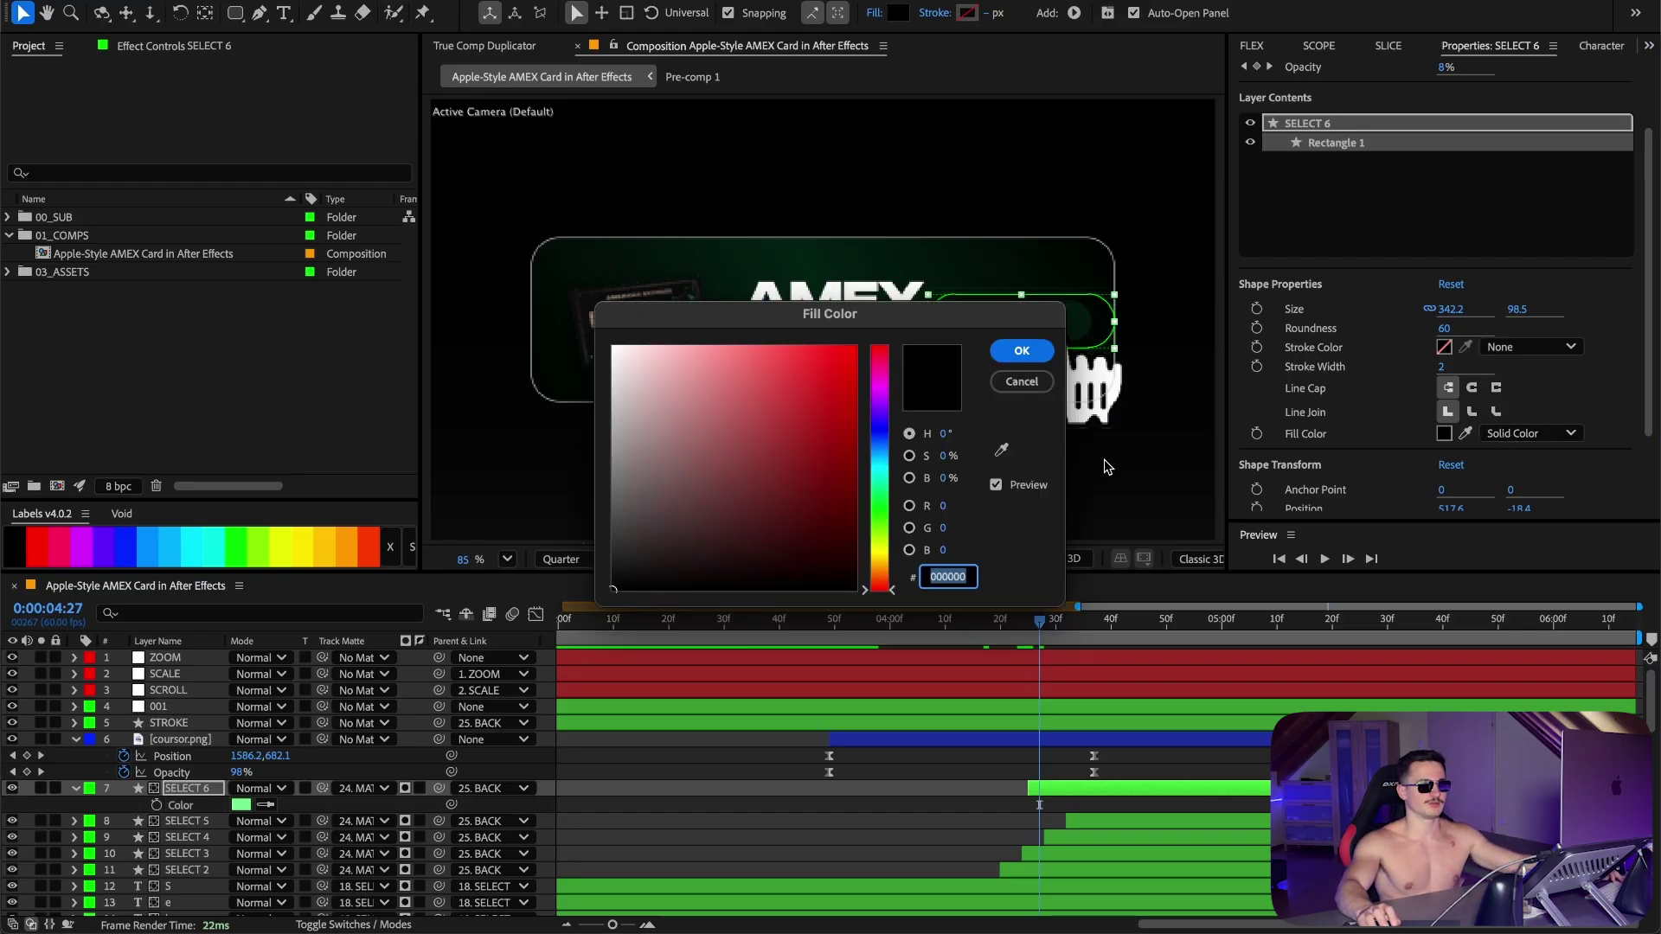
pyautogui.moveTo(783, 402); pyautogui.dragTo(417, 194)
pyautogui.click(1021, 350)
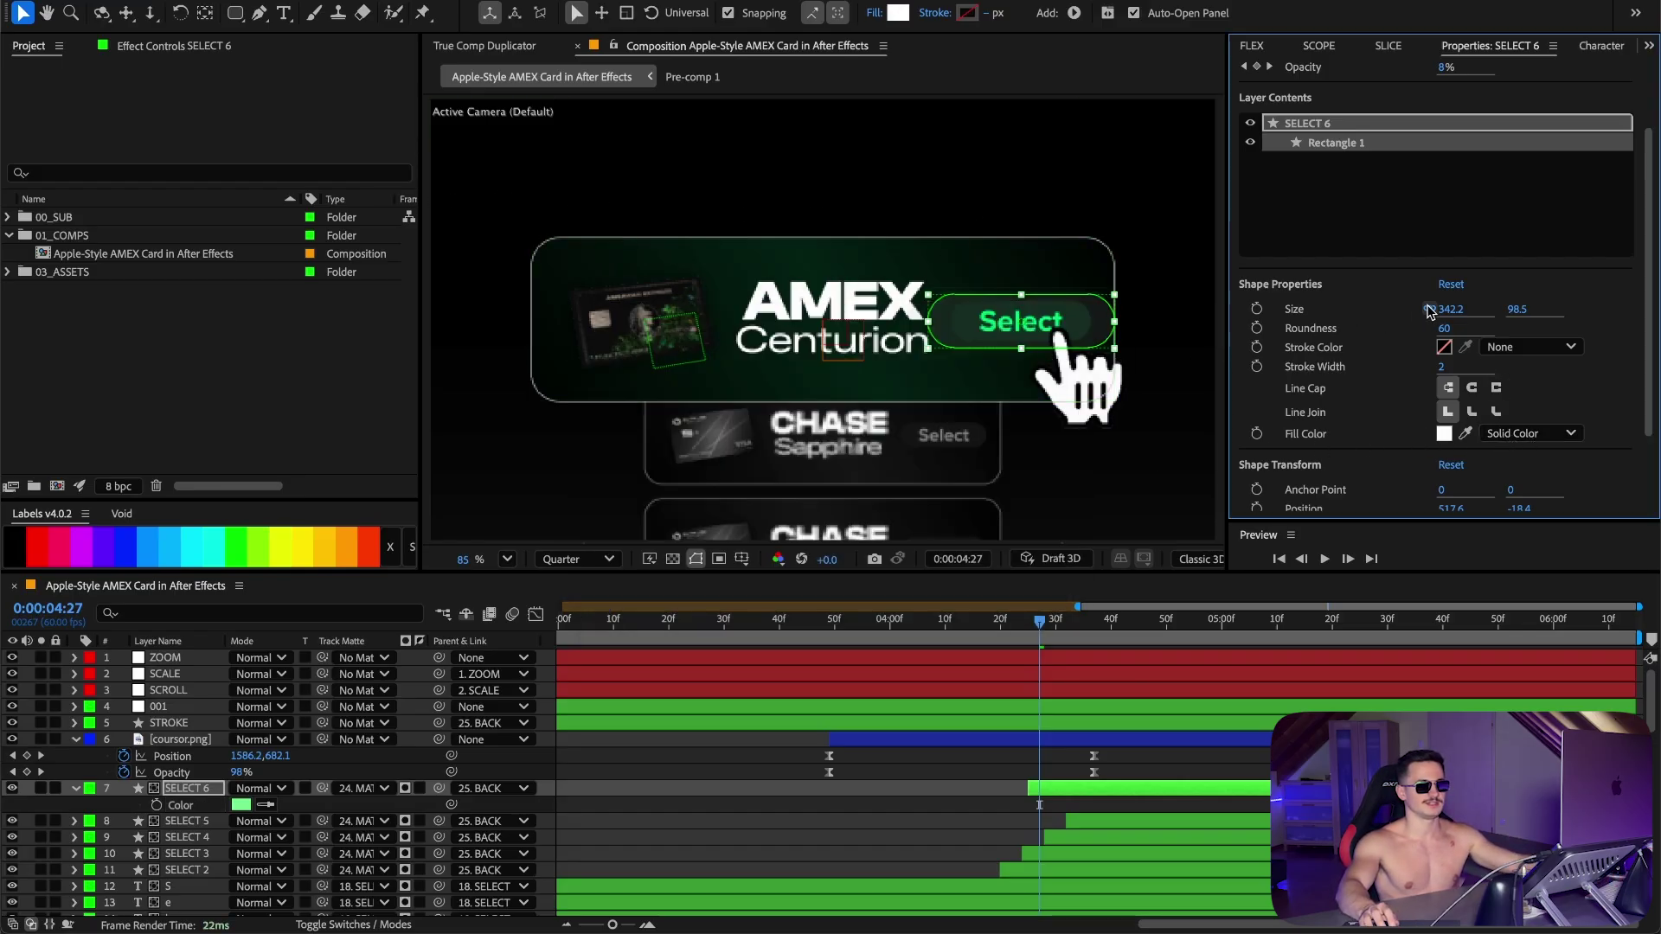
# Step: Reset SELECT 6's rectangle to a size of 100 by 100 and set its roundness to 60
pyautogui.click(1520, 310)
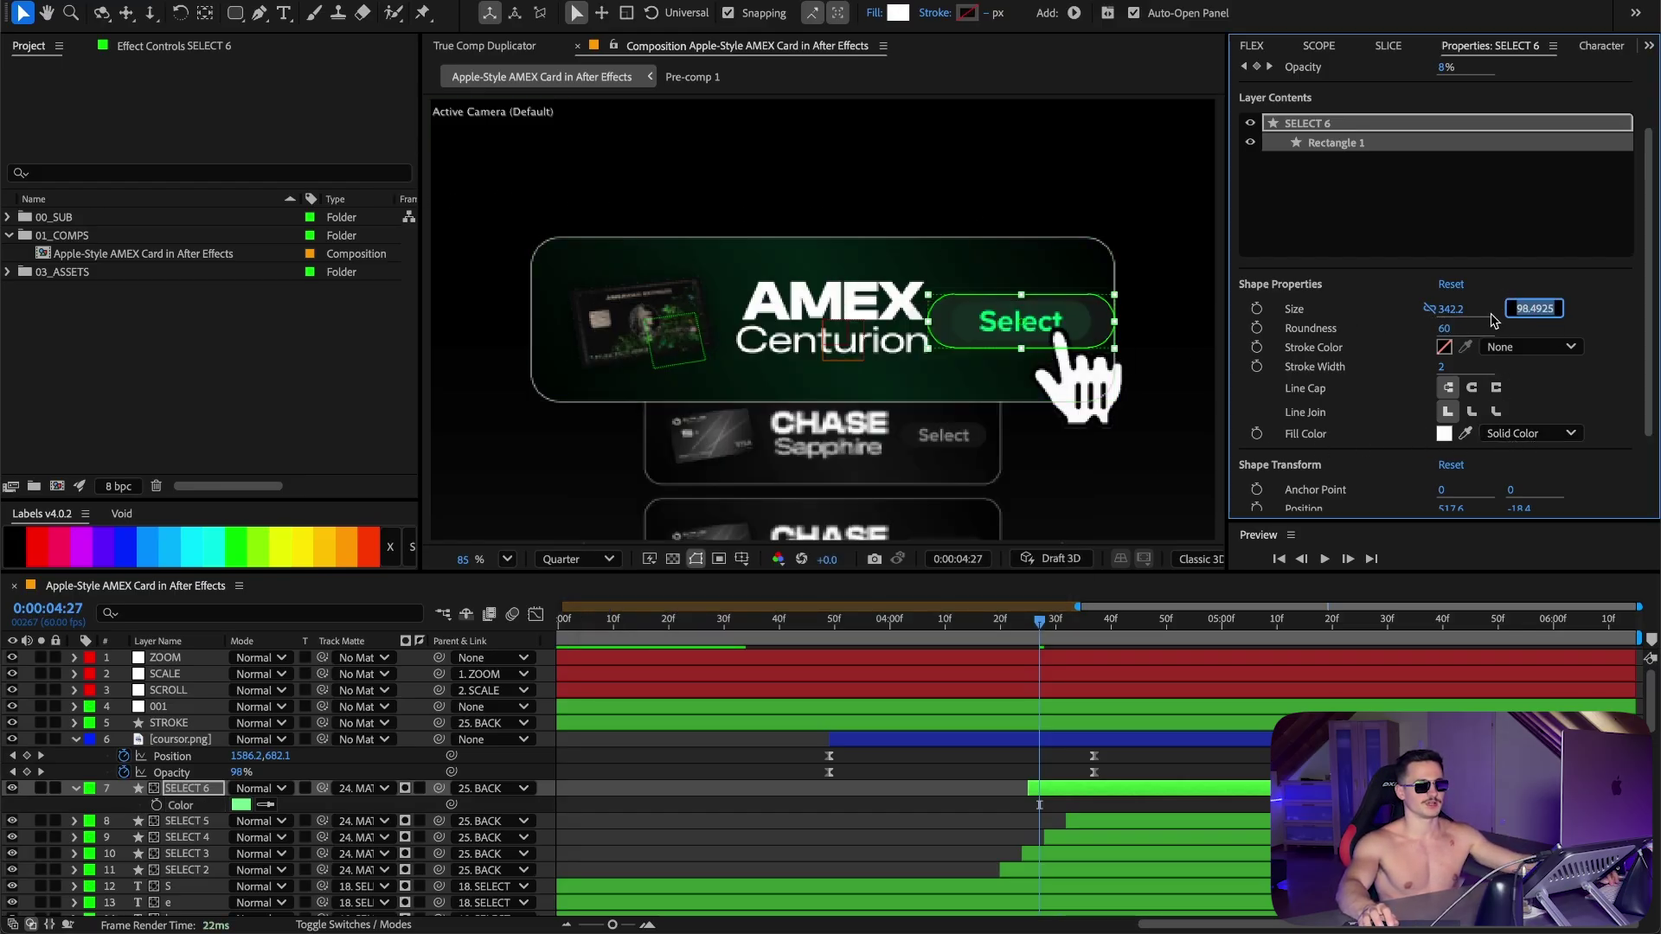
pyautogui.click(1452, 310)
pyautogui.click(1451, 284)
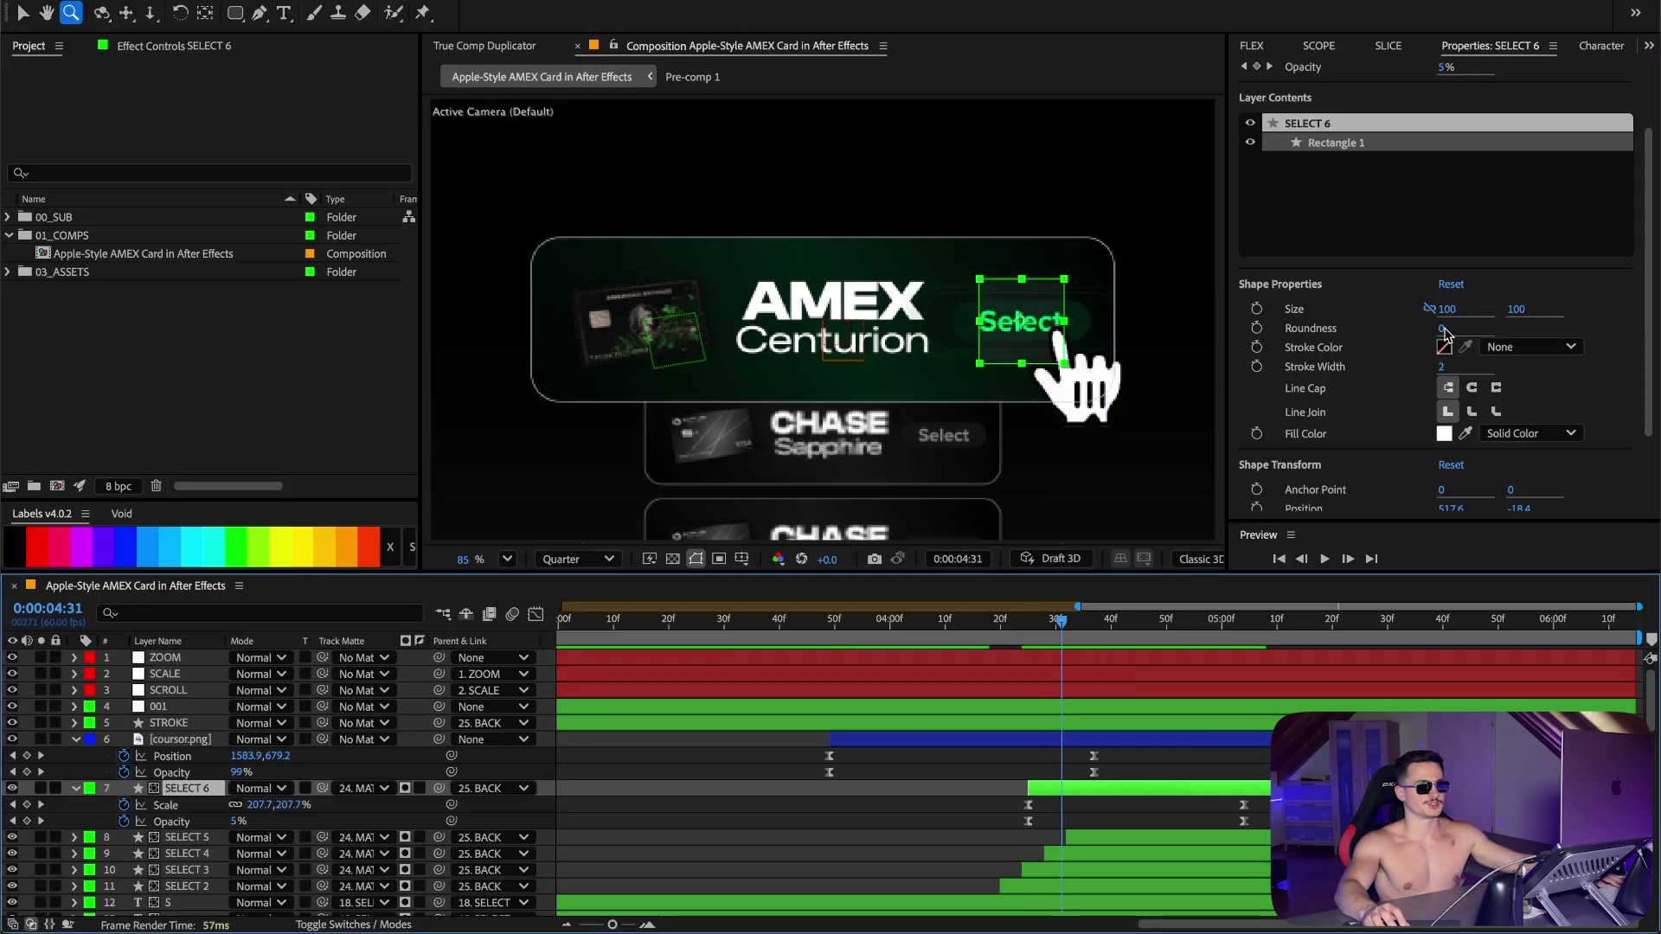
pyautogui.click(1442, 329)
pyautogui.write('60')
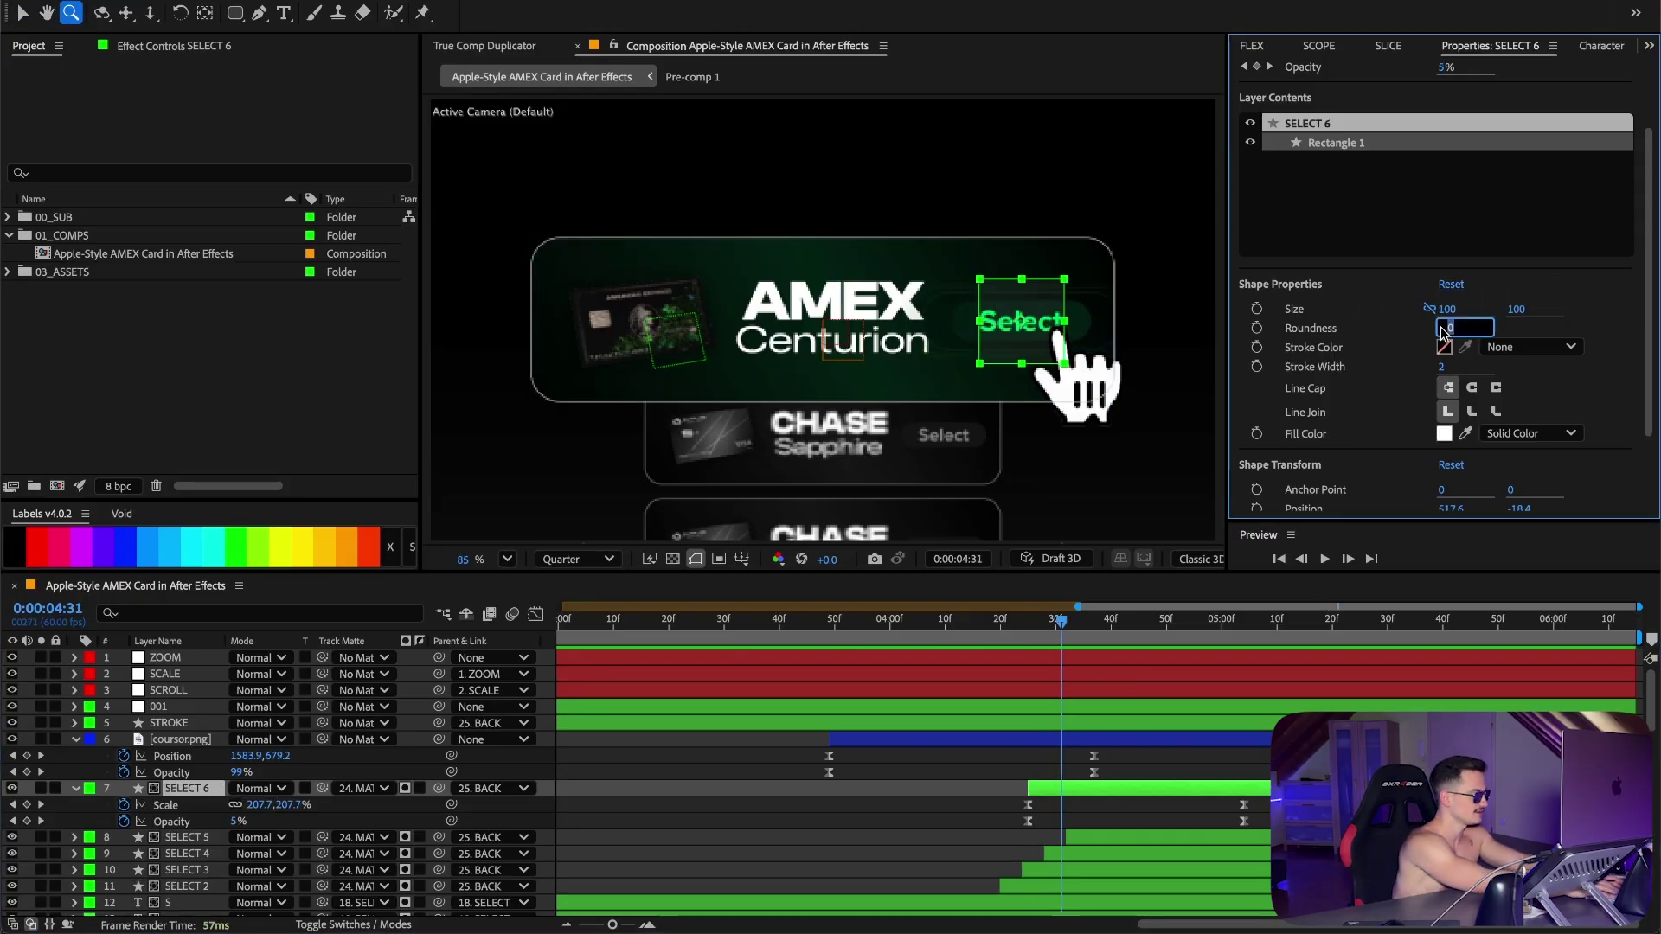
pyautogui.press('Return')
# Step: Duplicate SELECT 6 and stagger the two circle layers in ascending order
pyautogui.press('super+d')
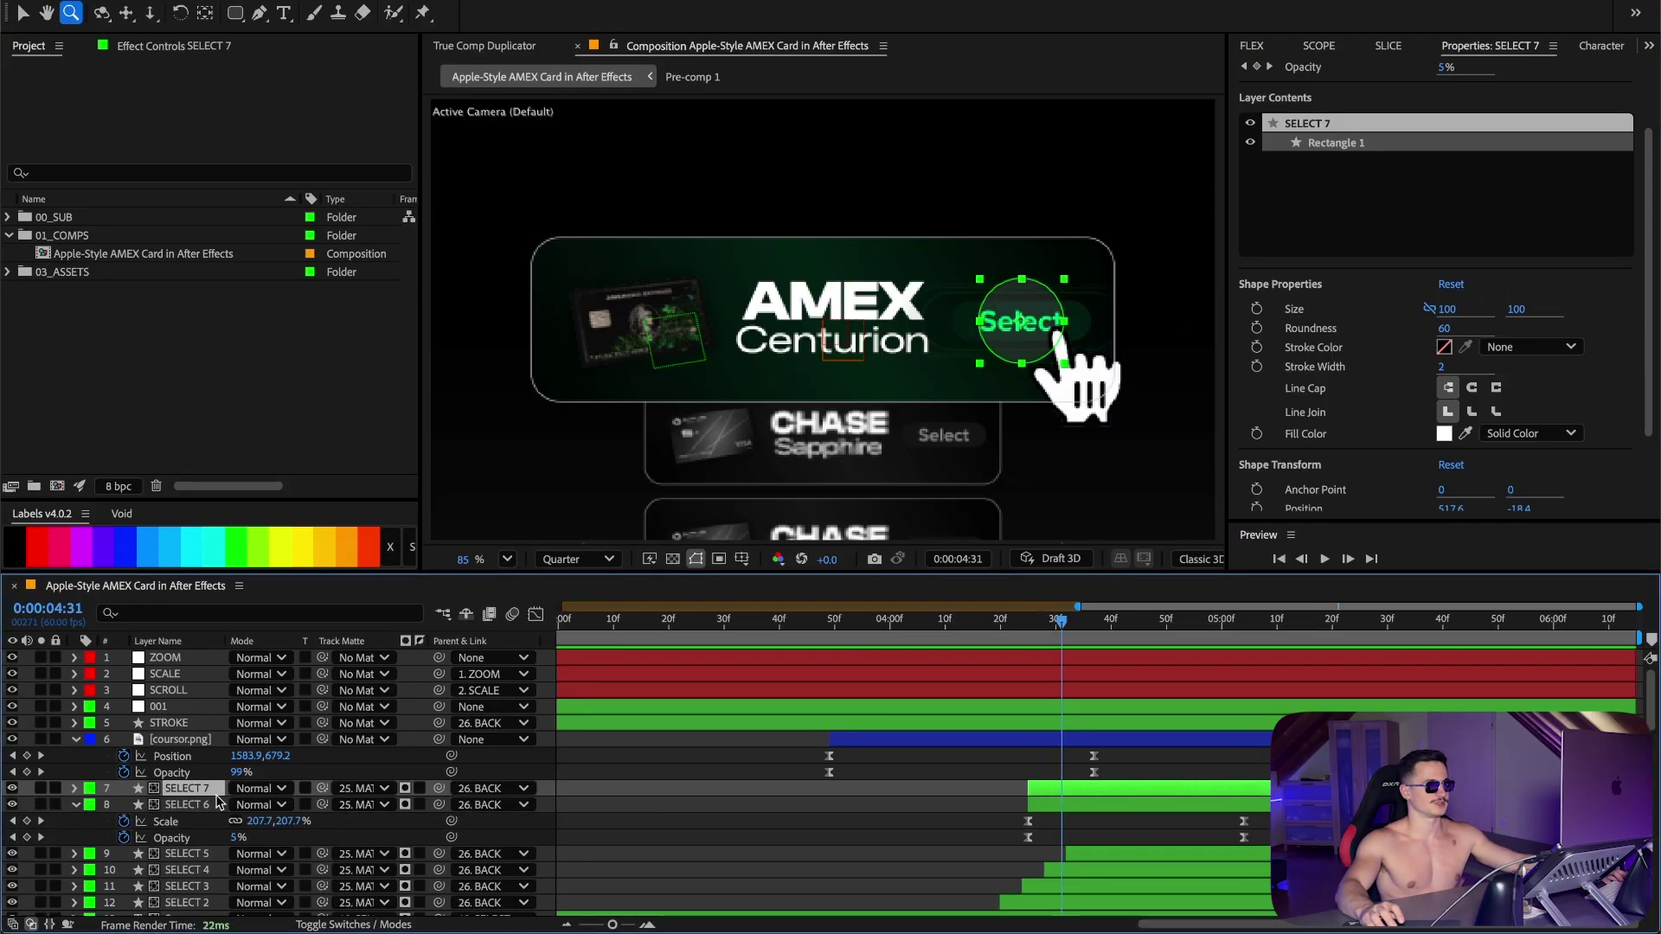
pyautogui.press('super+a')
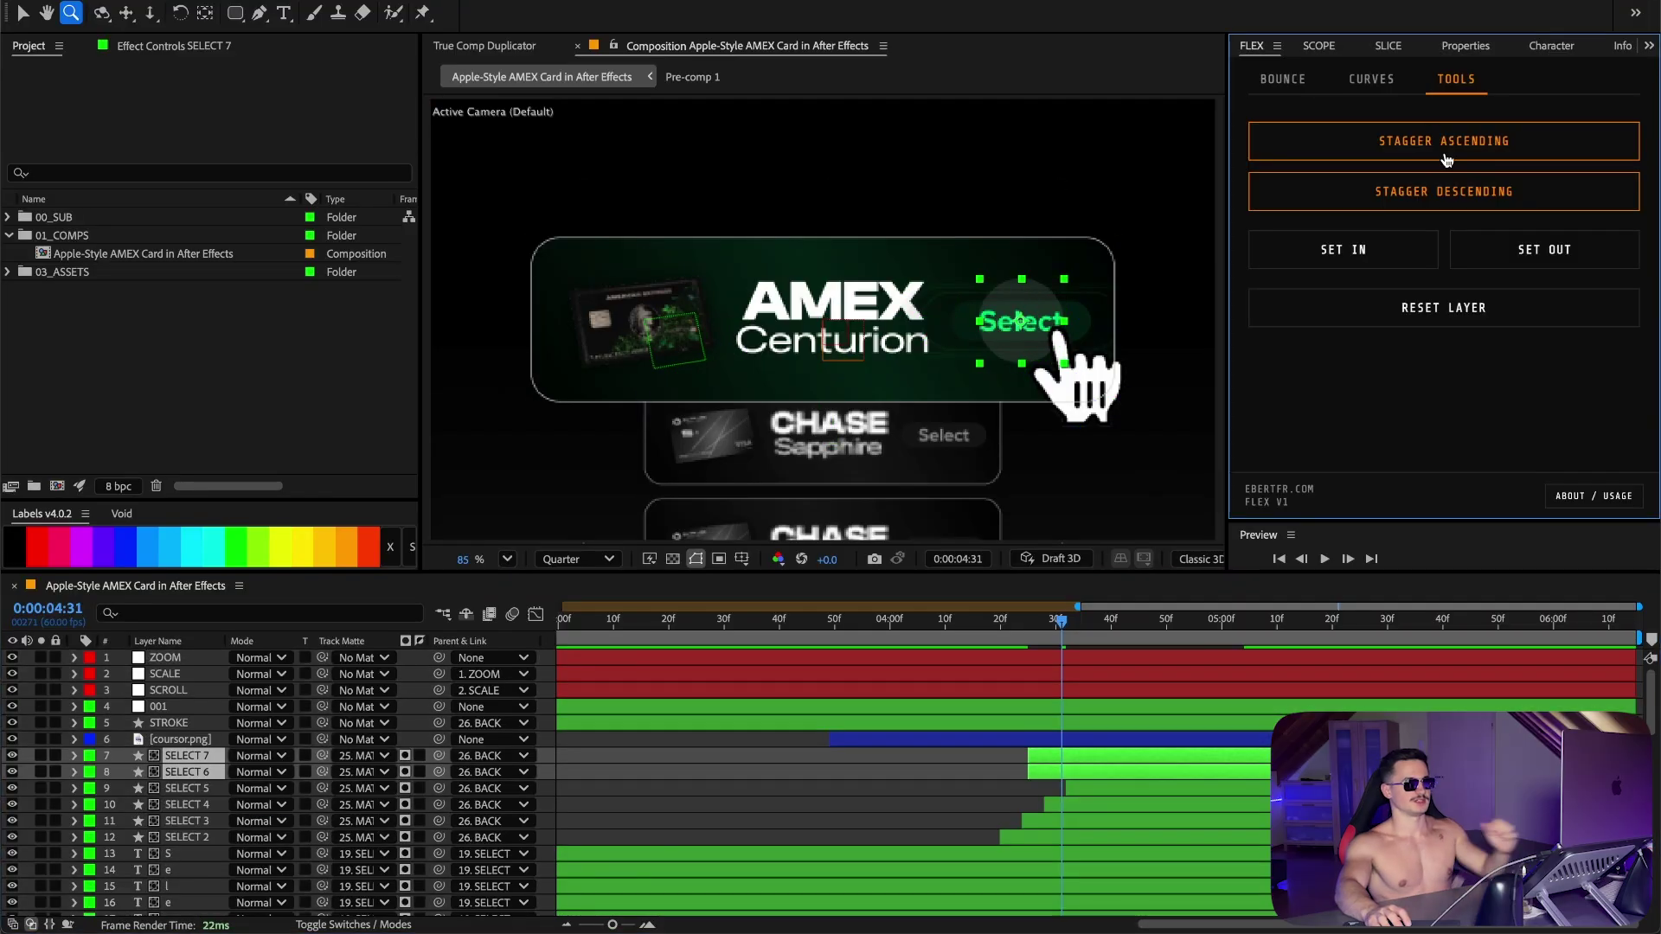
pyautogui.click(1442, 149)
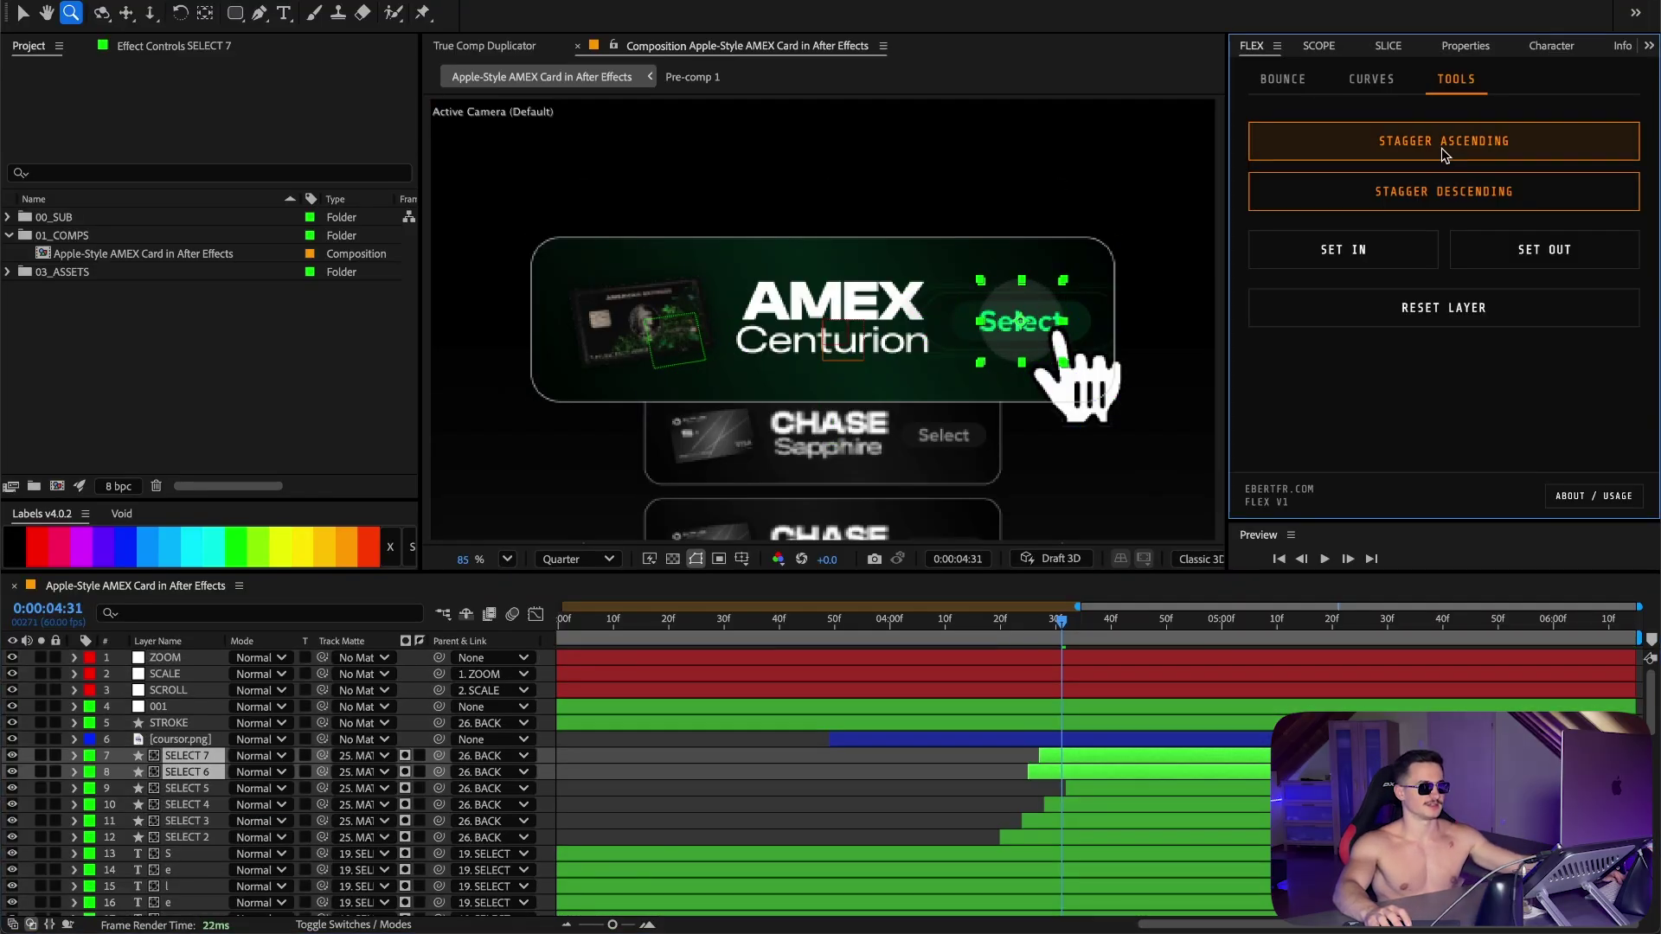
pyautogui.click(1441, 148)
# Step: Parent coursor.png and the layers SELECT 2 to SELECT 7 to the original SELECT layer
pyautogui.click(901, 830)
pyautogui.click(973, 738)
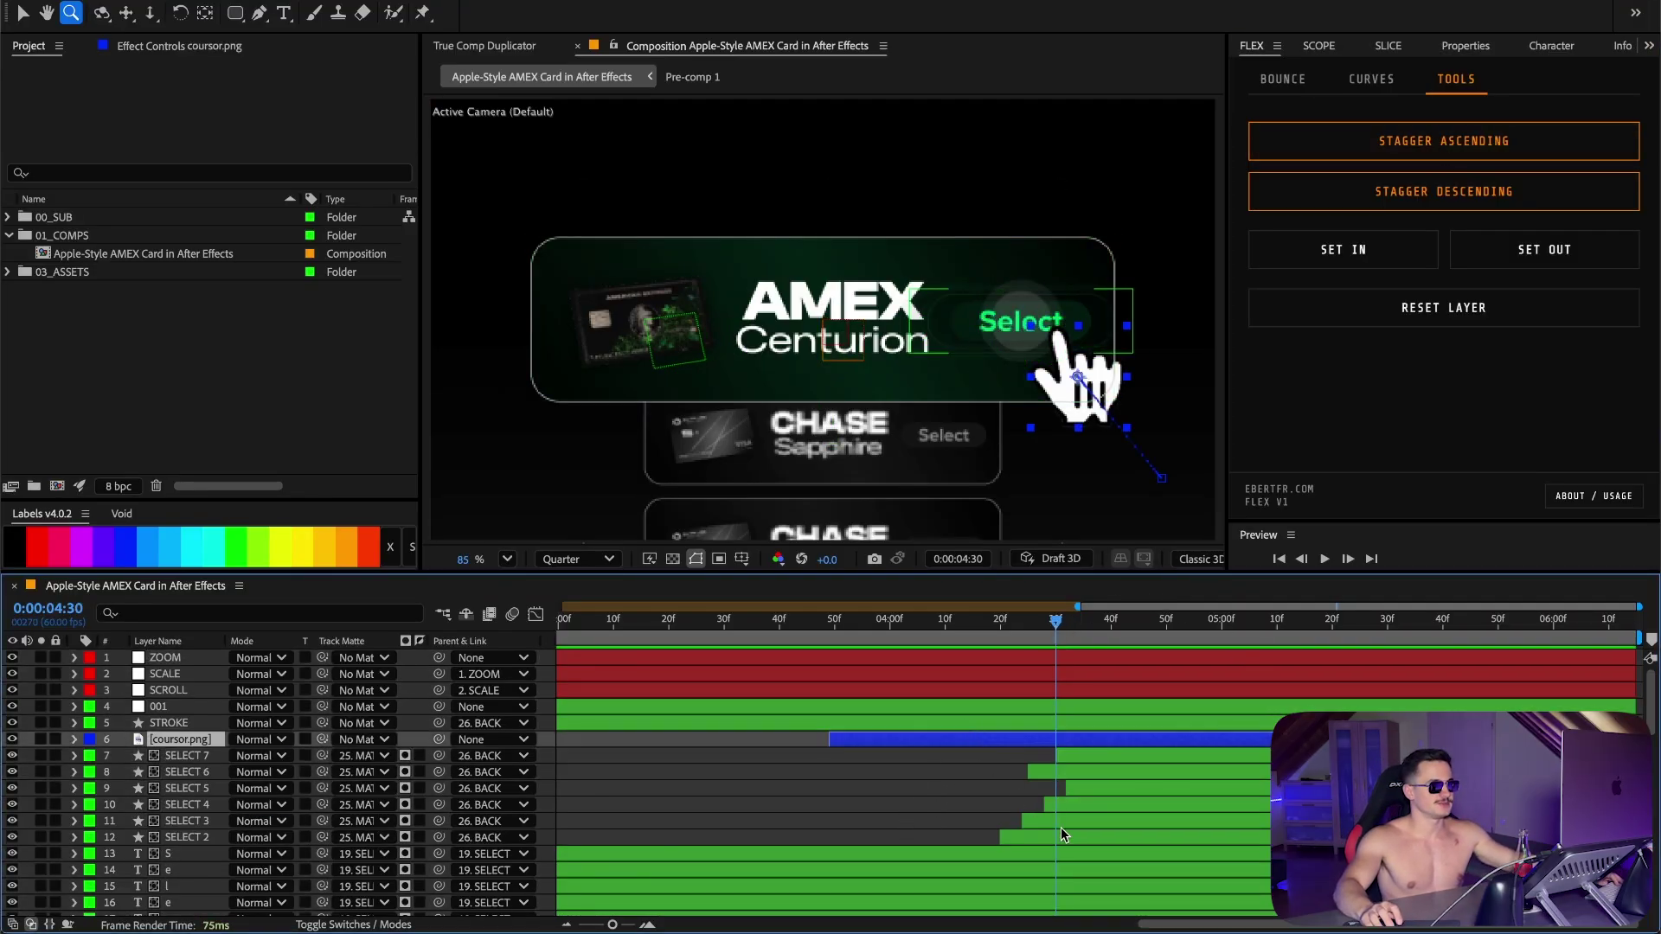
pyautogui.keyDown('shift'); pyautogui.click(1055, 834); pyautogui.keyUp('shift')
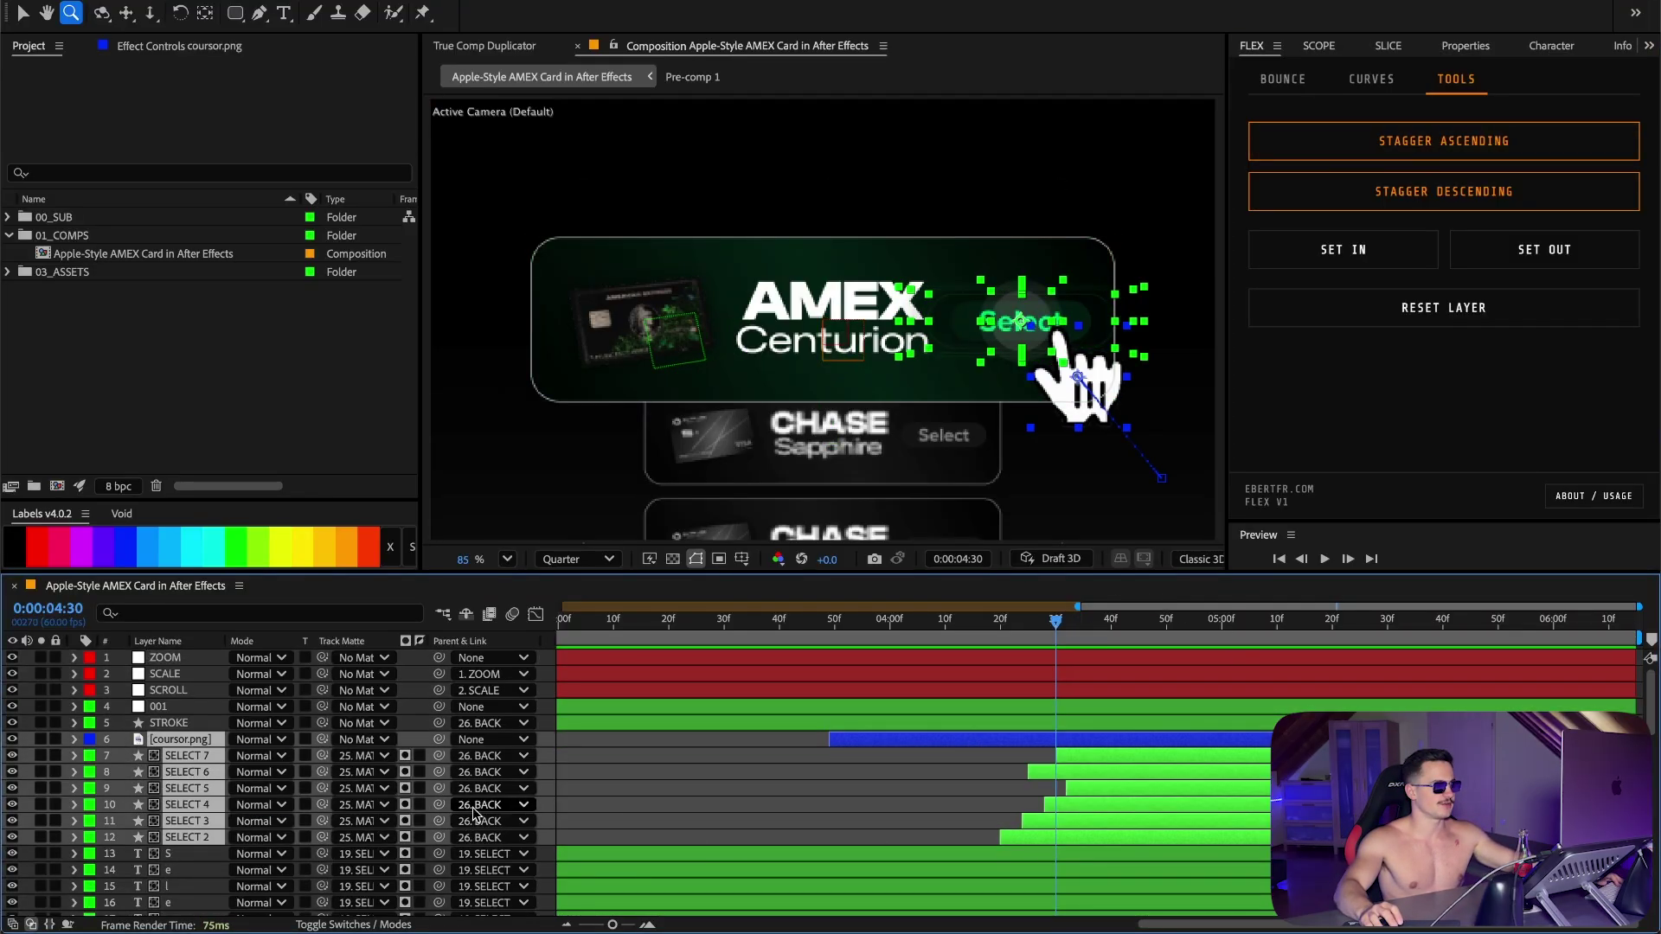
pyautogui.click(519, 789)
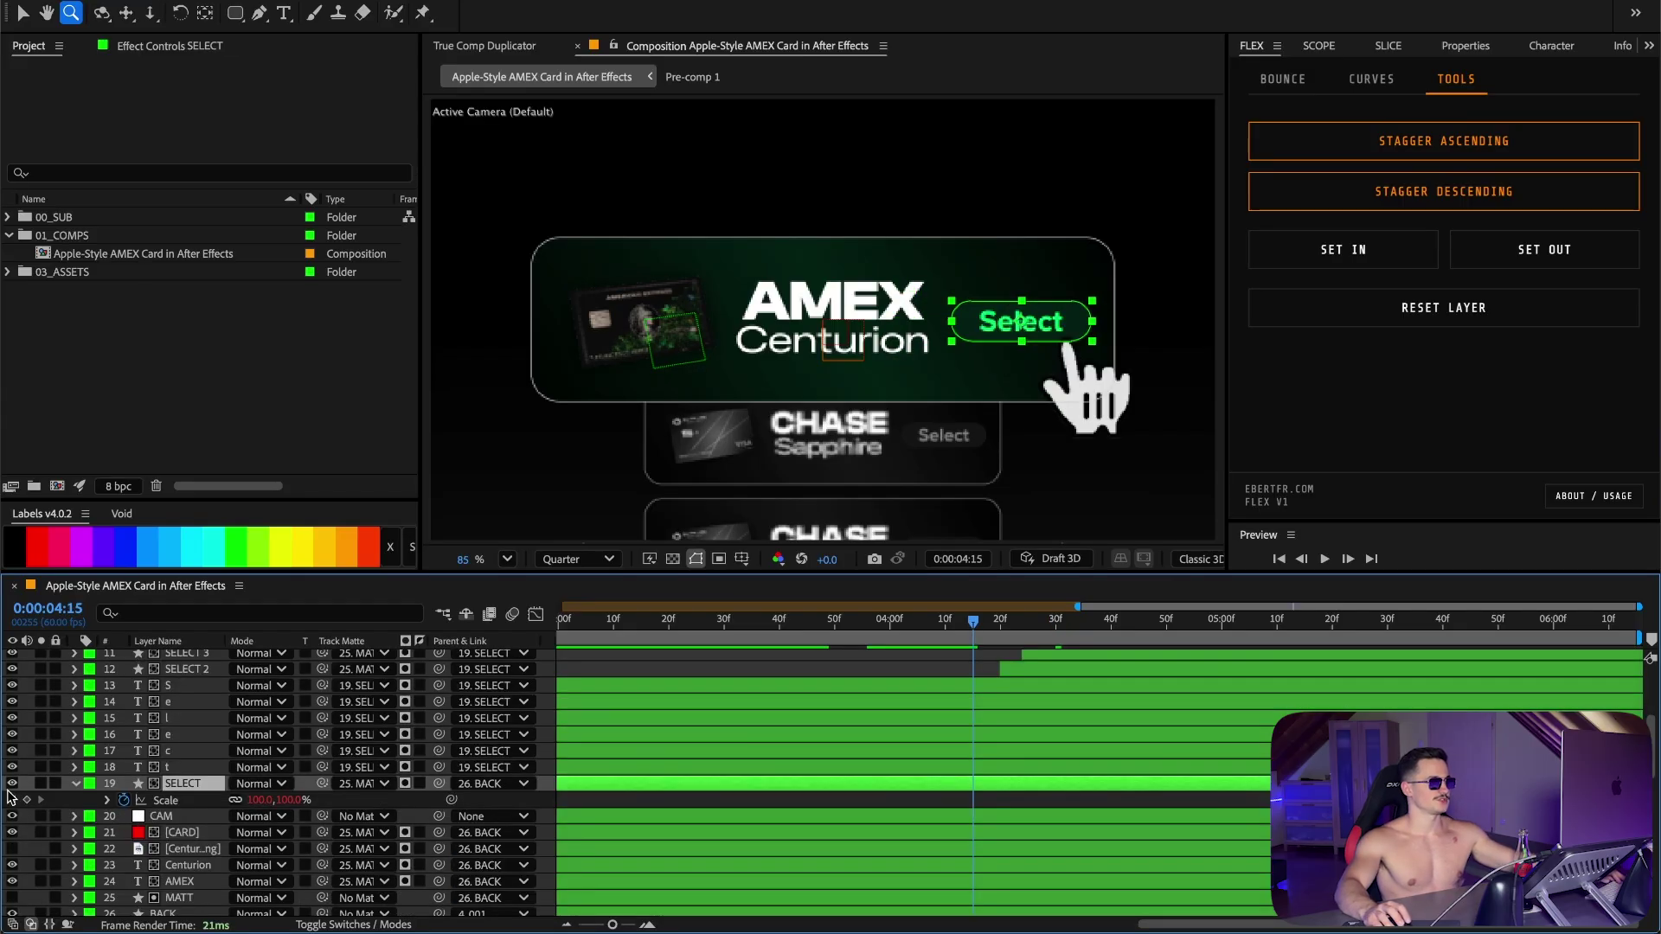
# Step: Add scale and rotation keyframes to the original SELECT layer at 0:00:04:15
pyautogui.click(26, 800)
pyautogui.click(189, 784)
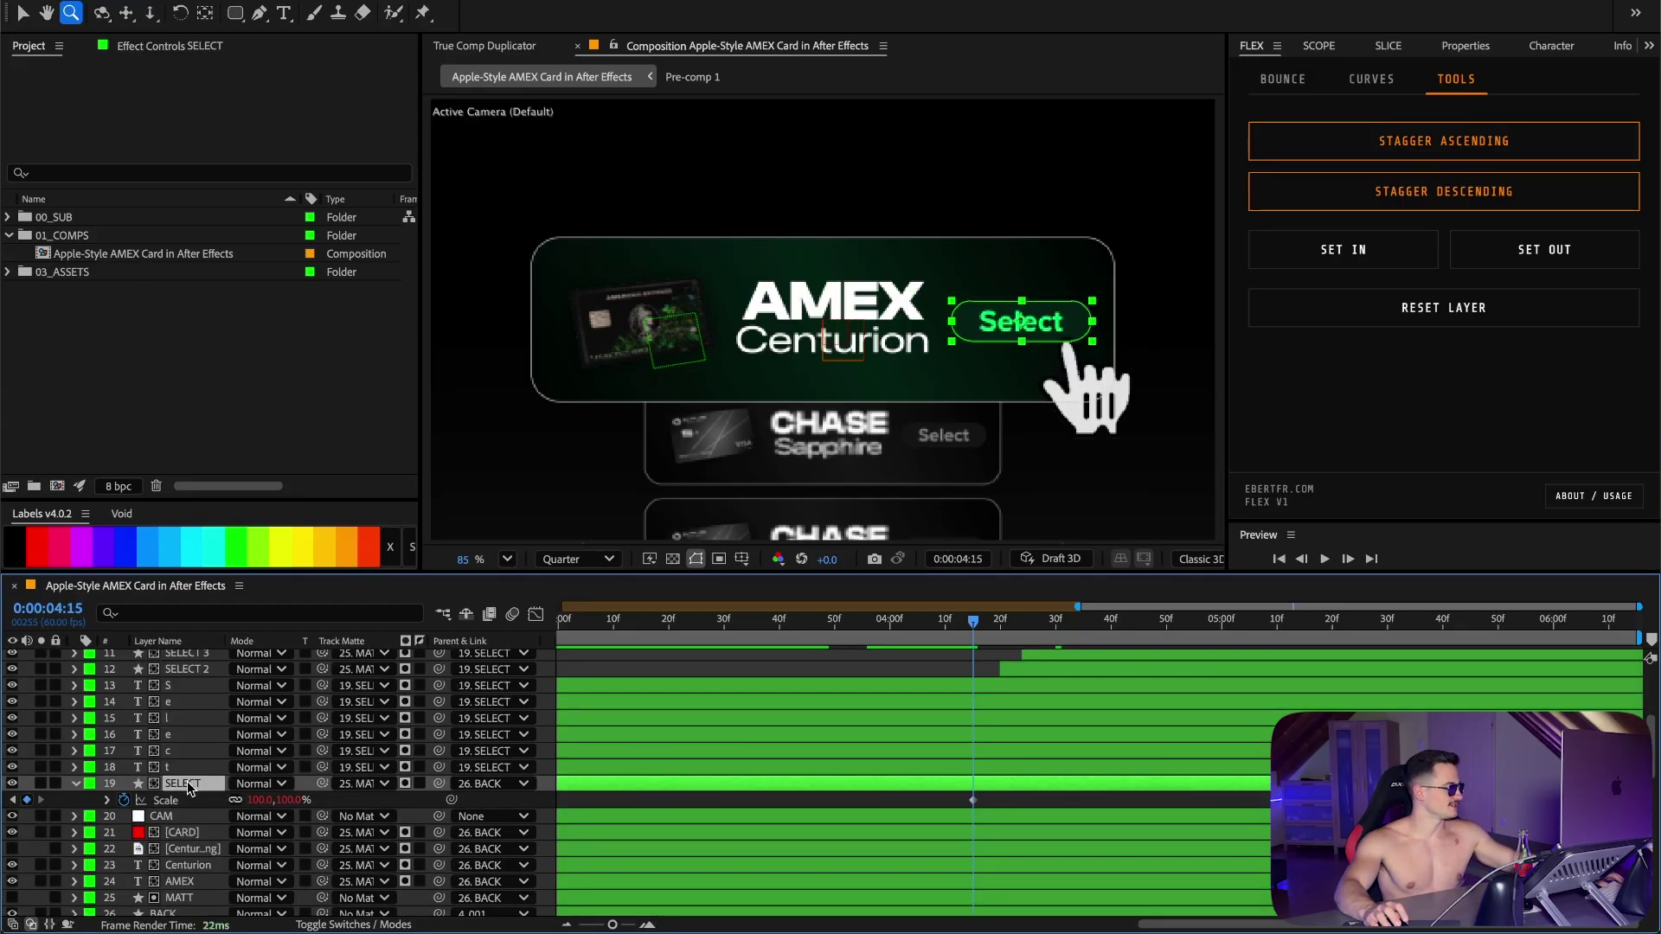
pyautogui.press('r')
pyautogui.click(123, 800)
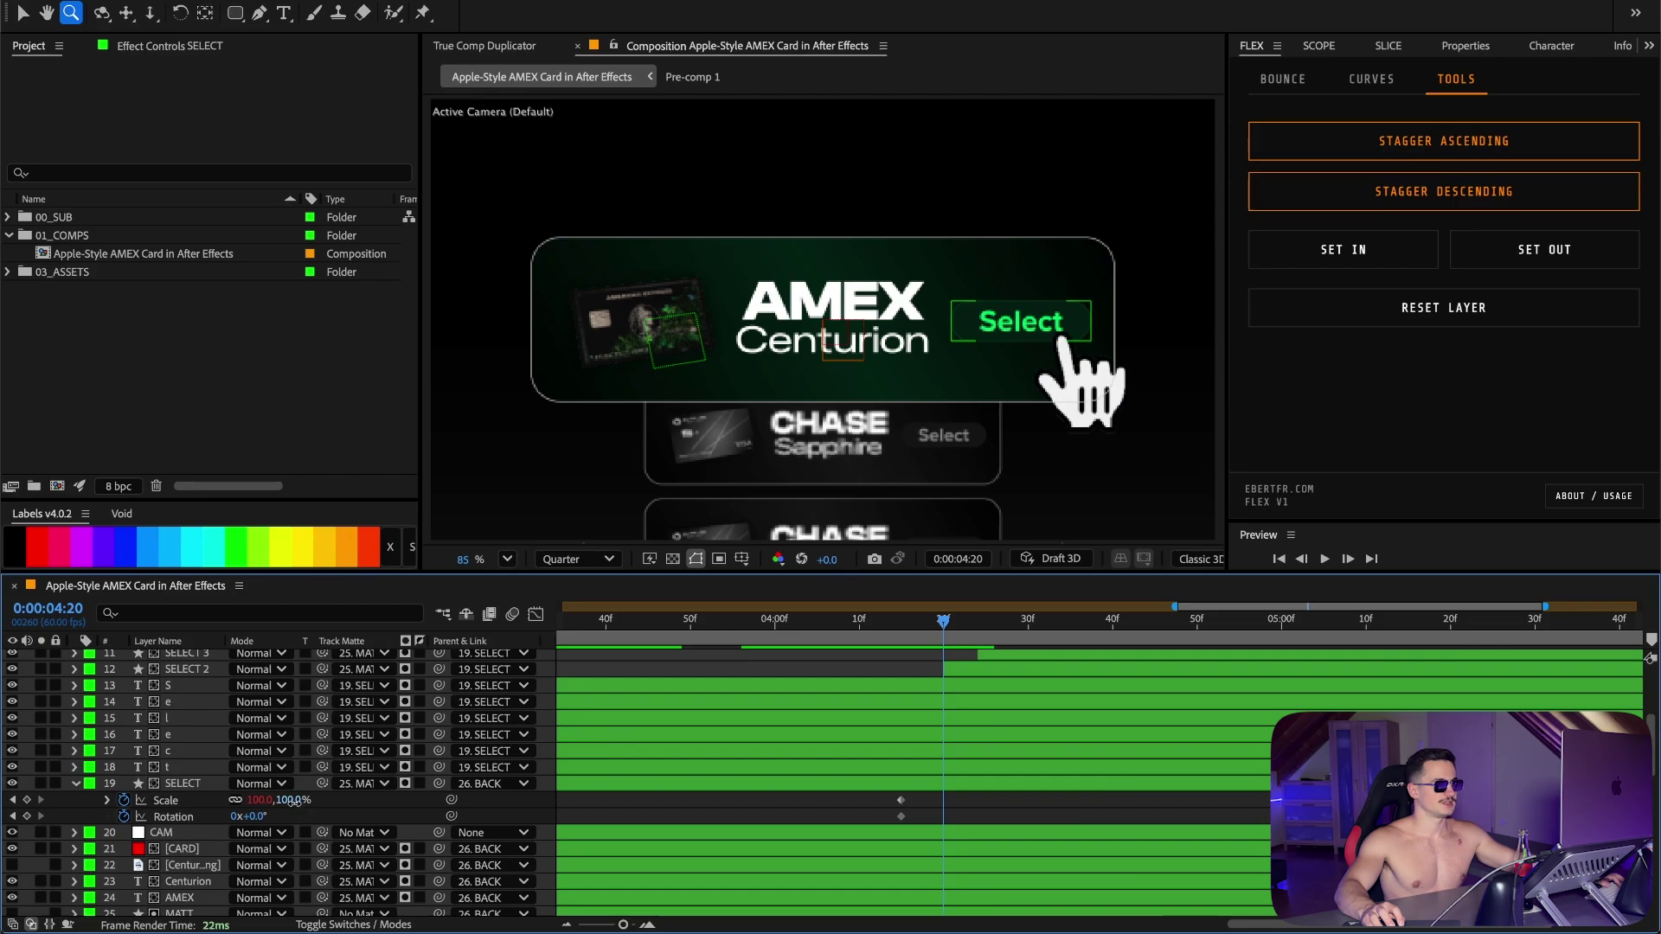
# Step: At 0:00:04:20, set the SELECT layer's scale to 75% and its rotation to -7°
pyautogui.moveTo(295, 800); pyautogui.dragTo(270, 803)
pyautogui.click(258, 817)
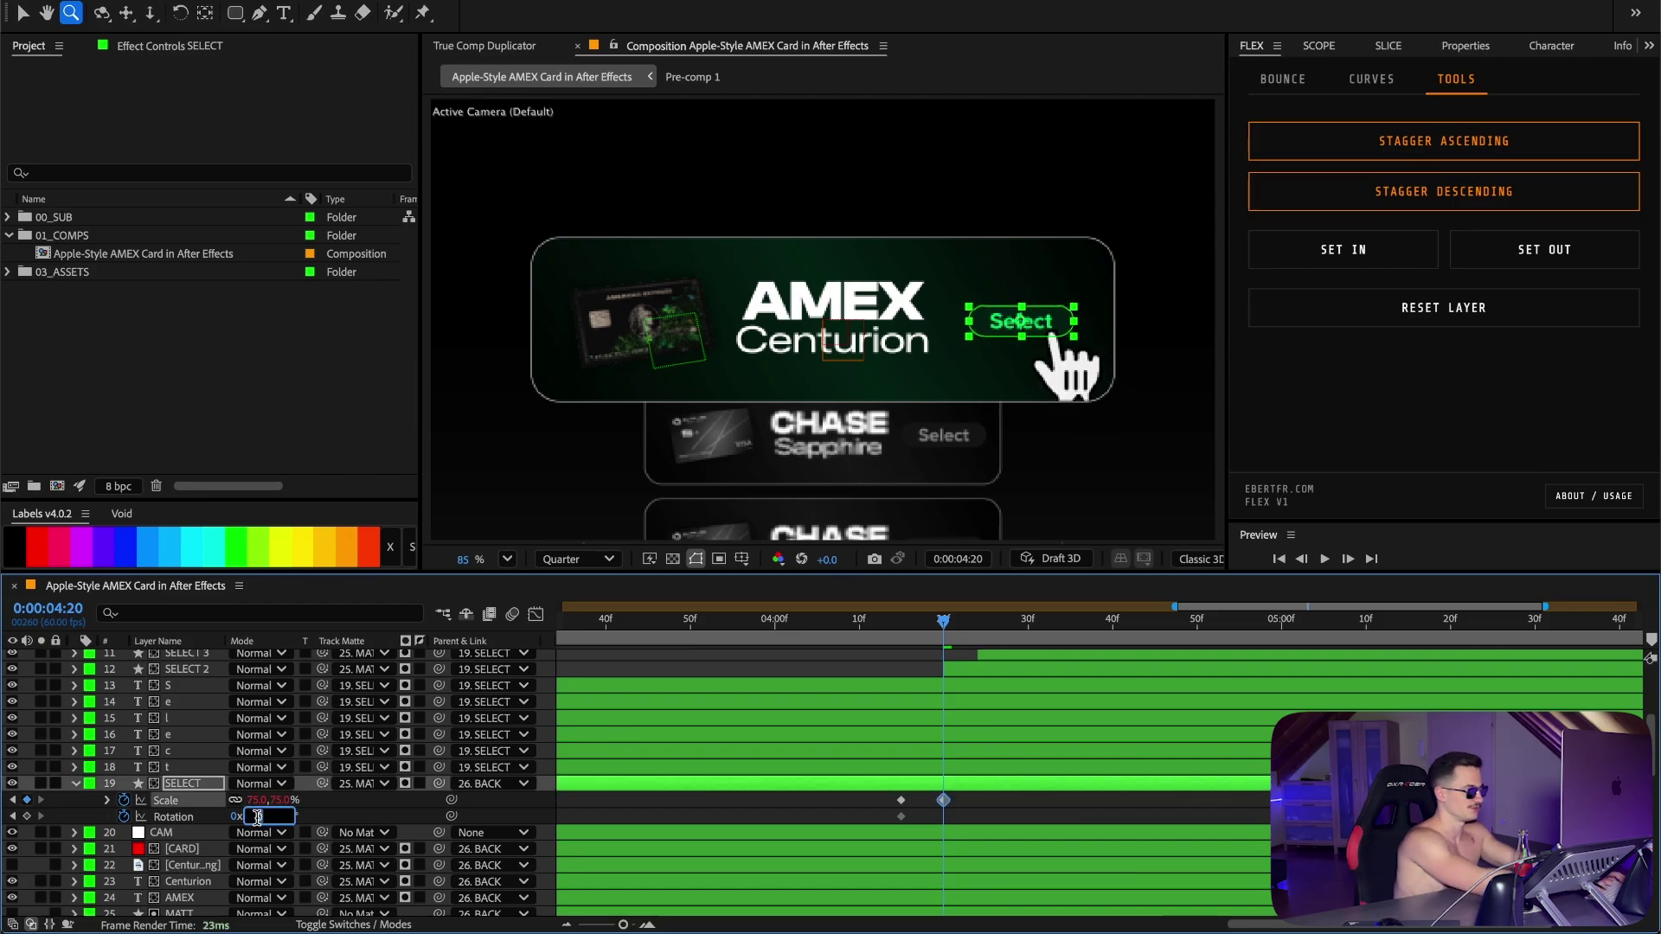
pyautogui.write('-')
pyautogui.write('10')
pyautogui.press('Return')
# Step: Copy the SELECT layer's first scale and rotation keyframes and paste them at 0:00:04:22
pyautogui.press('pagedown')
pyautogui.press('pagedown')
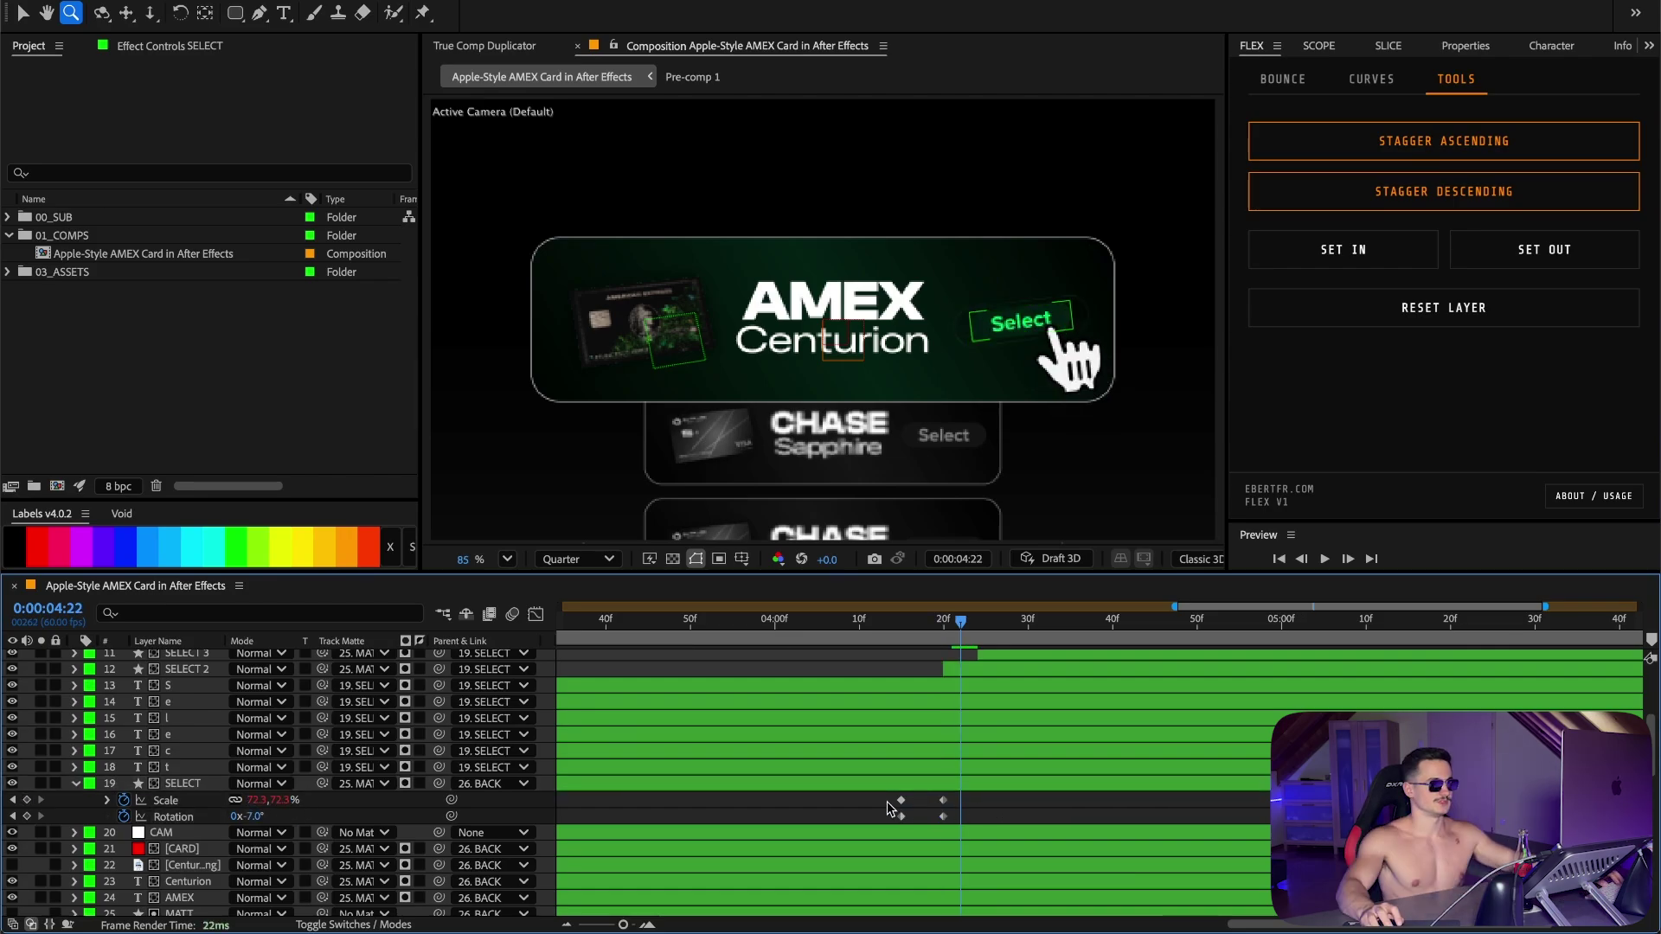
pyautogui.moveTo(863, 794); pyautogui.dragTo(919, 825)
pyautogui.press('super+c')
pyautogui.press('super+v')
pyautogui.click(1009, 816)
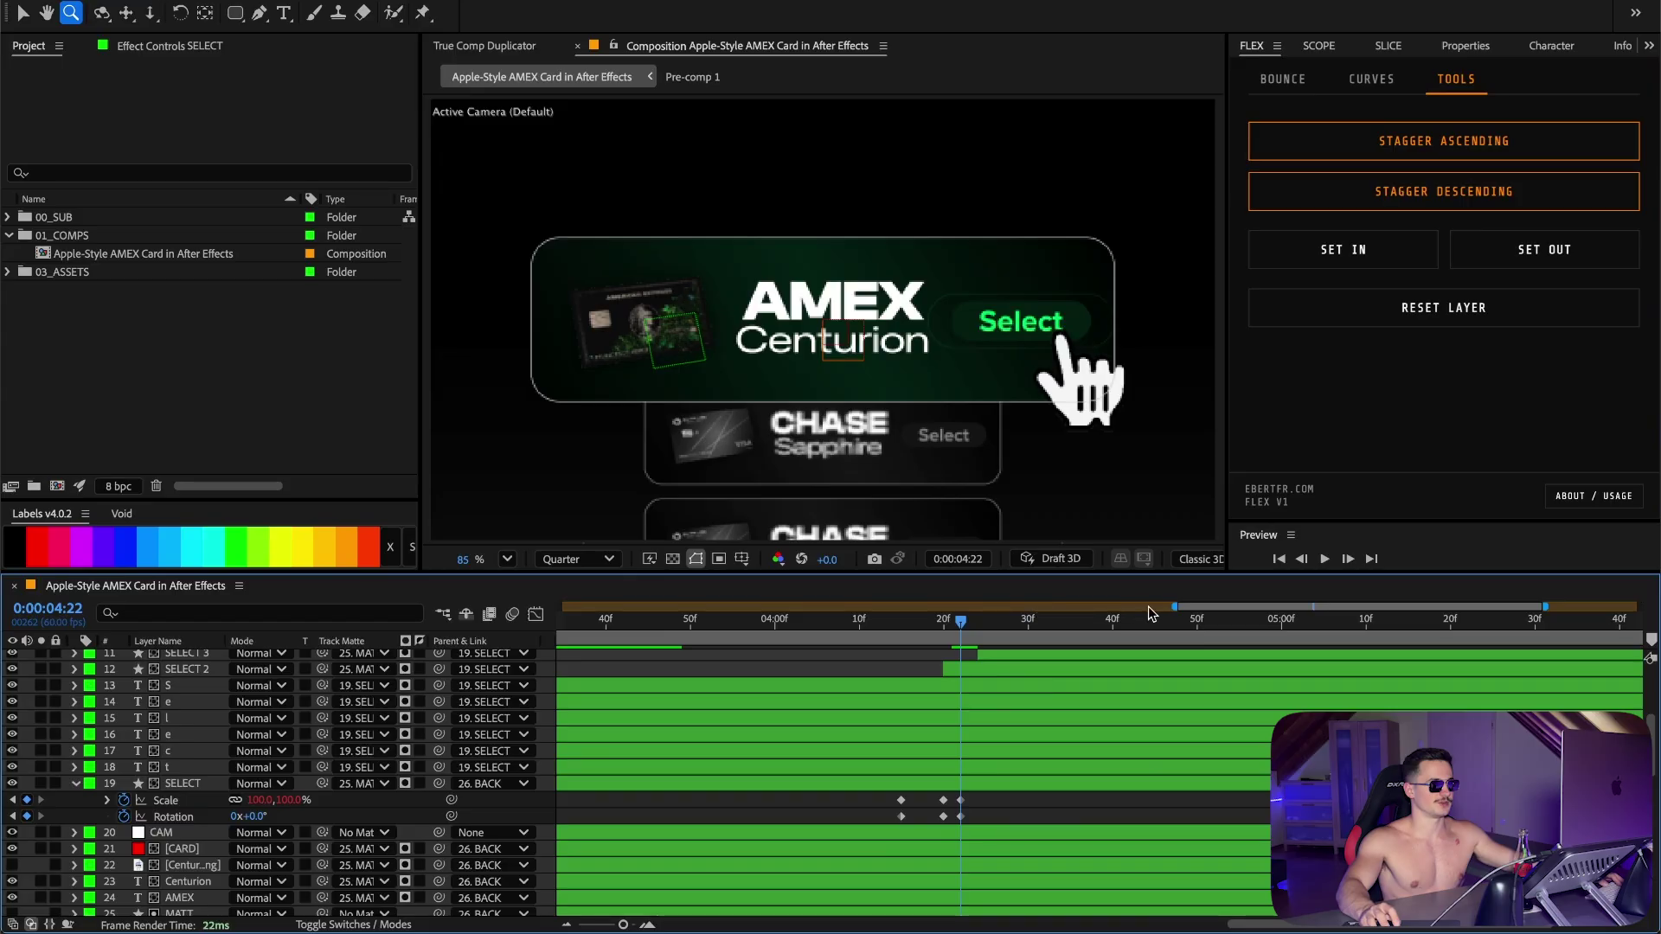
# Step: Apply the Flex bounce to the SELECT layer's rotation
pyautogui.moveTo(1172, 604); pyautogui.dragTo(694, 604)
pyautogui.click(865, 783)
pyautogui.click(1283, 79)
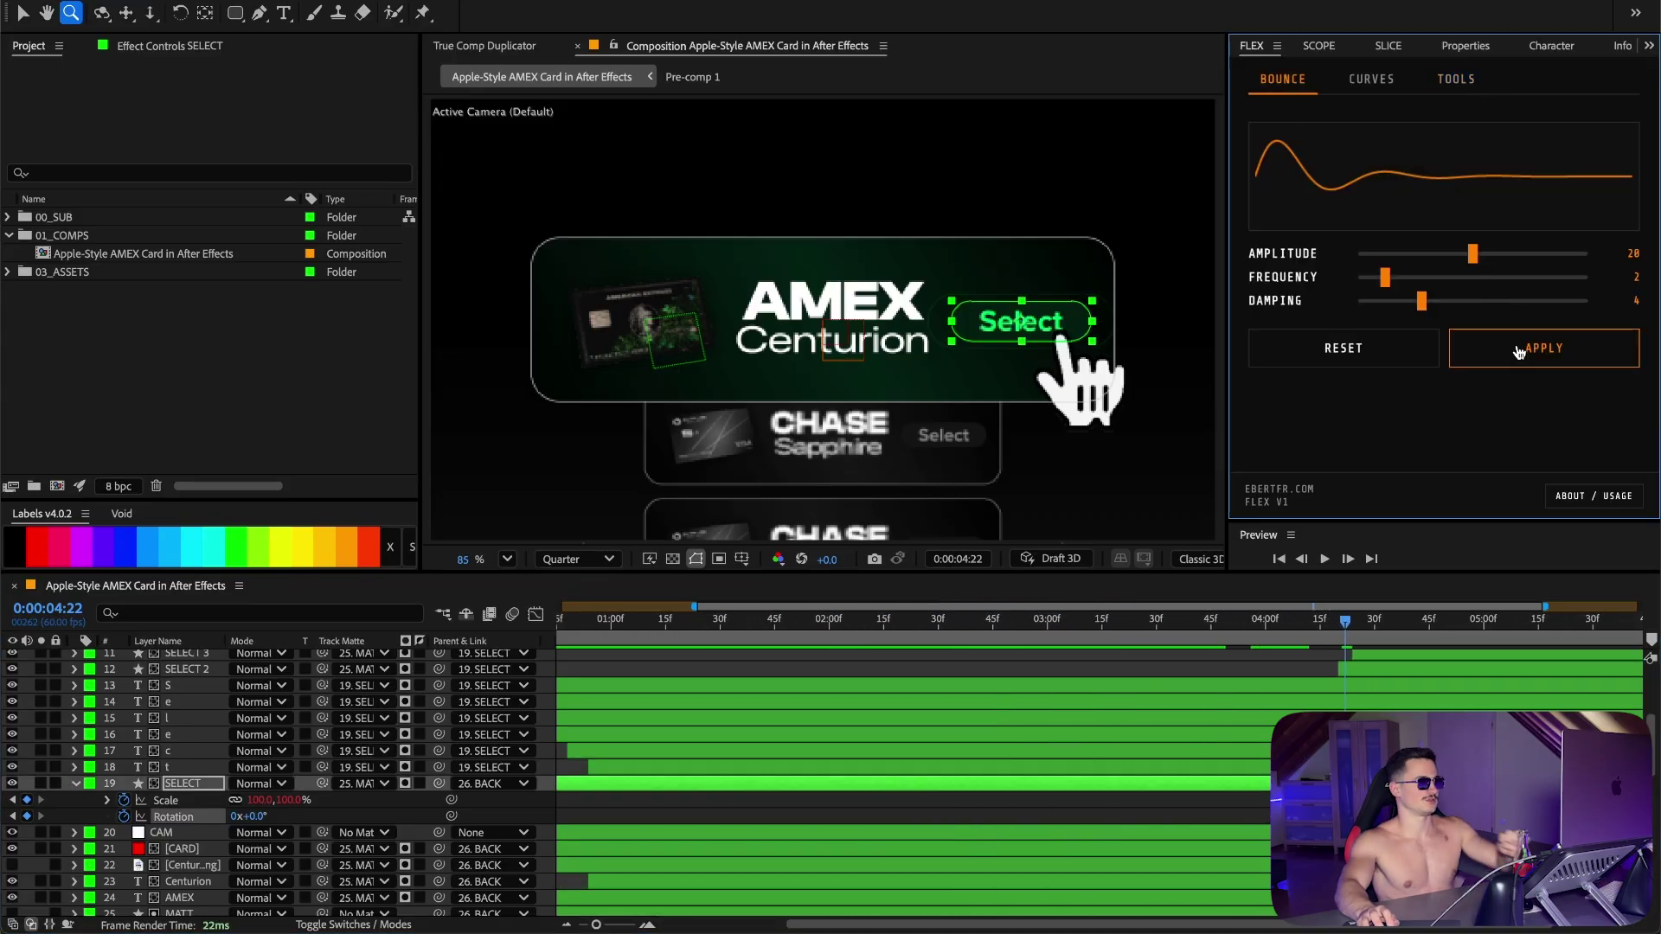
pyautogui.click(1521, 351)
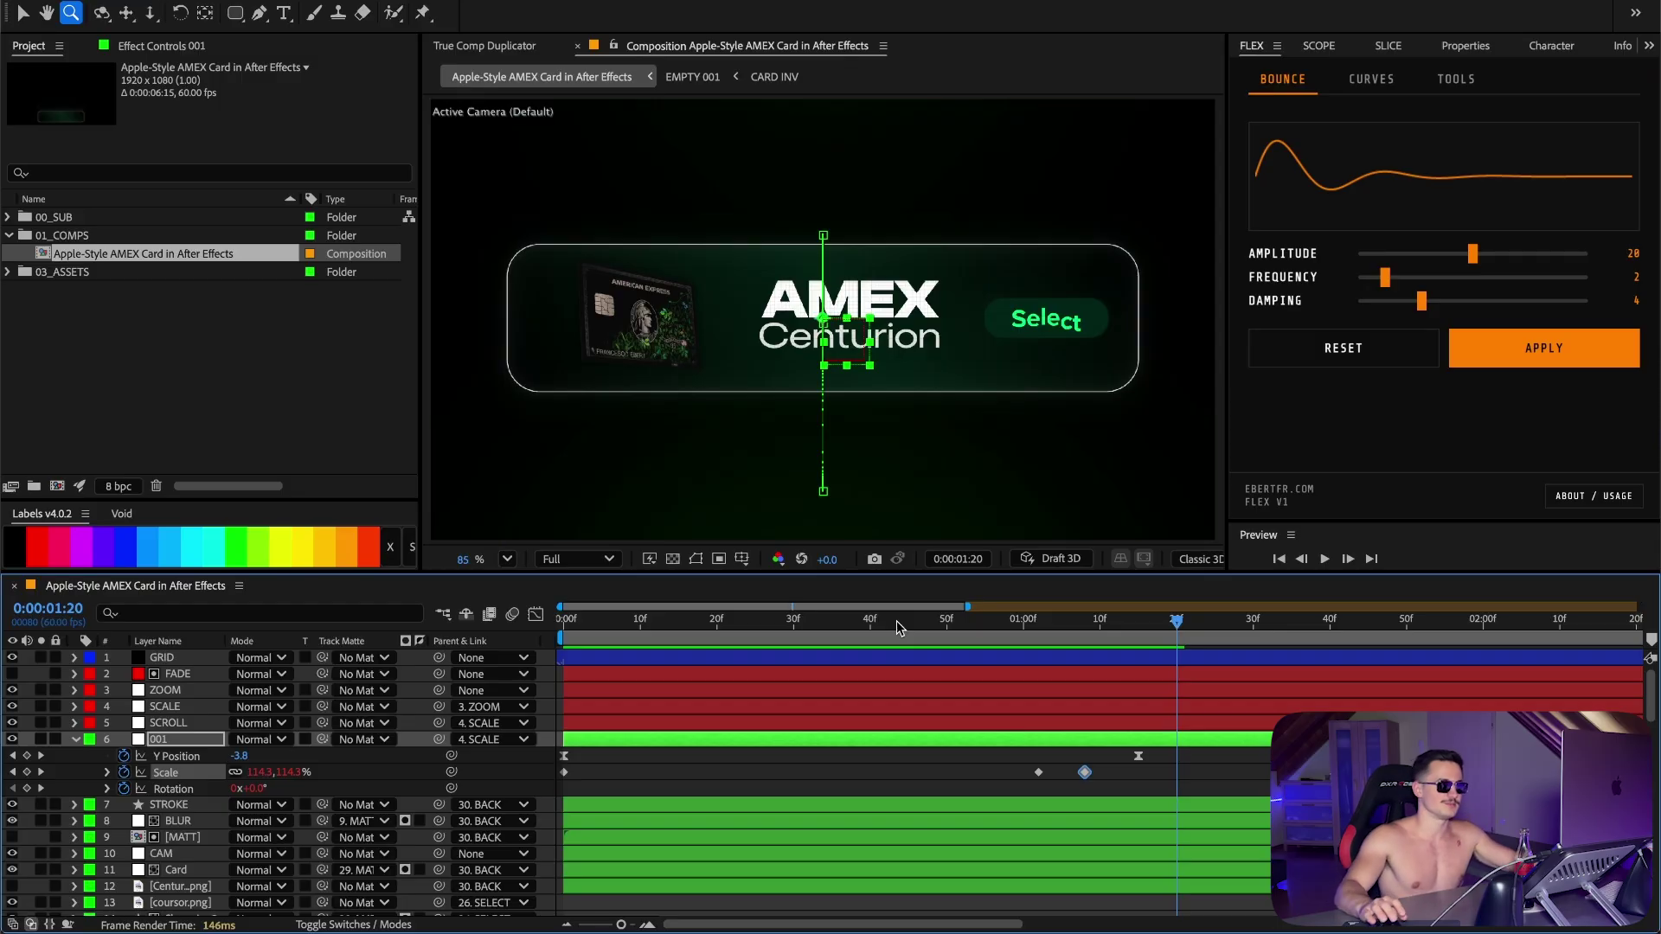
pyautogui.moveTo(906, 630); pyautogui.dragTo(984, 612)
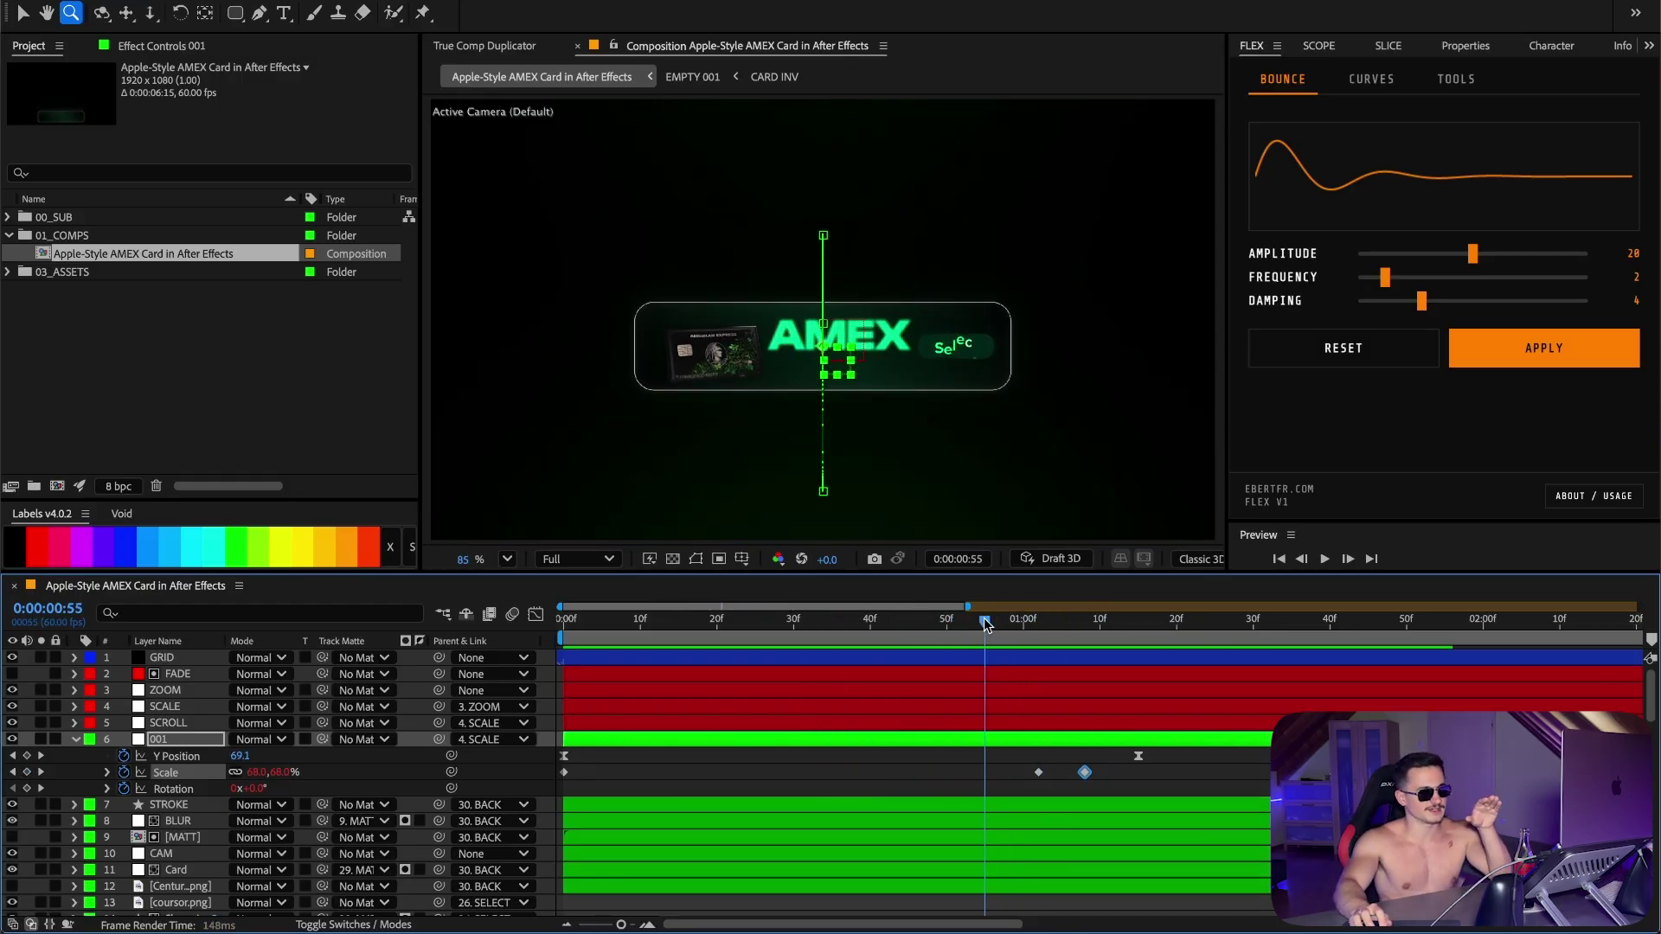
pyautogui.scroll(-5, 253, 782)
pyautogui.scroll(5, 182, 766)
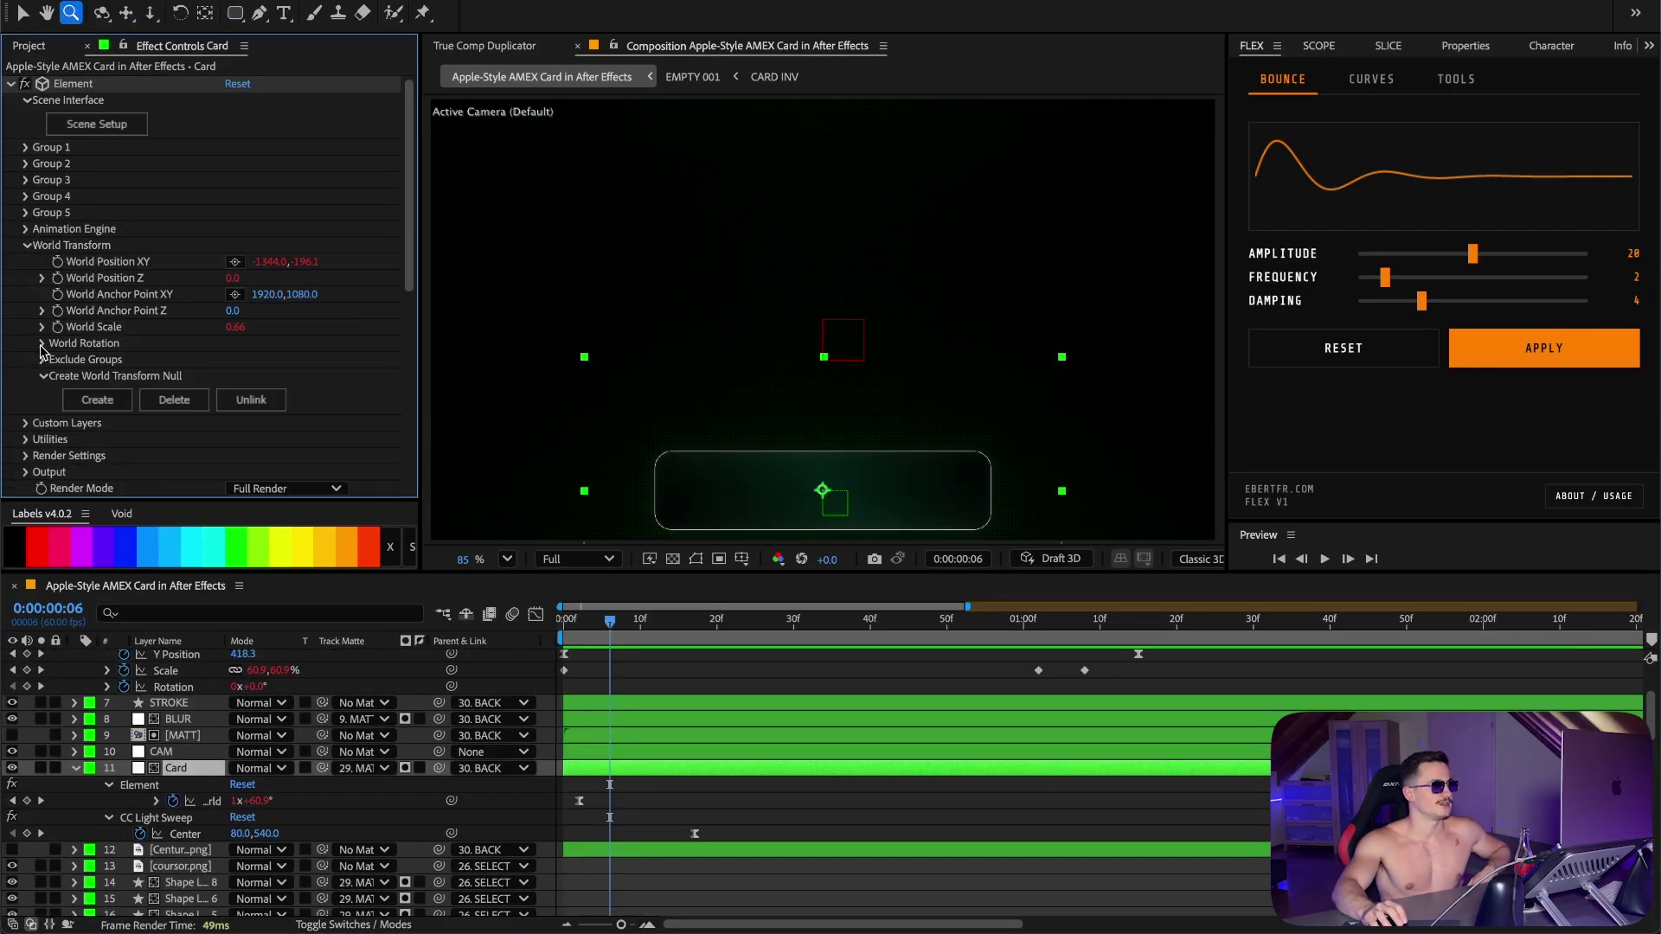
# Step: Examine the Card layer's Element Y Rotation World keyframes and the motion they give the 3D card
pyautogui.click(42, 345)
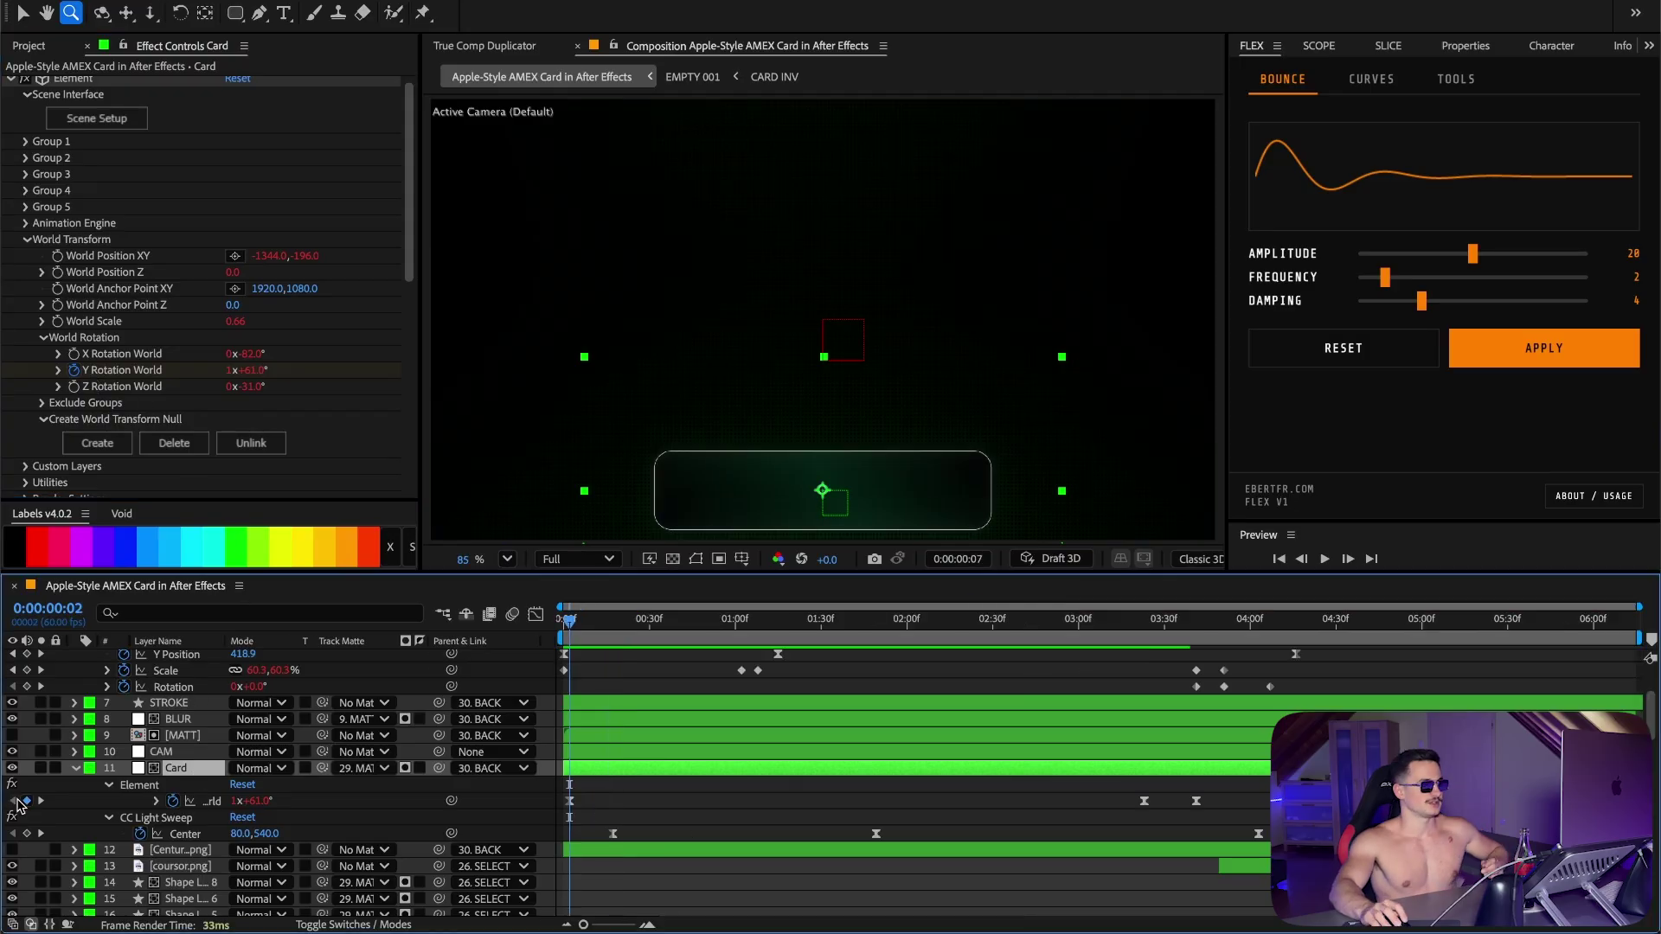
pyautogui.click(41, 801)
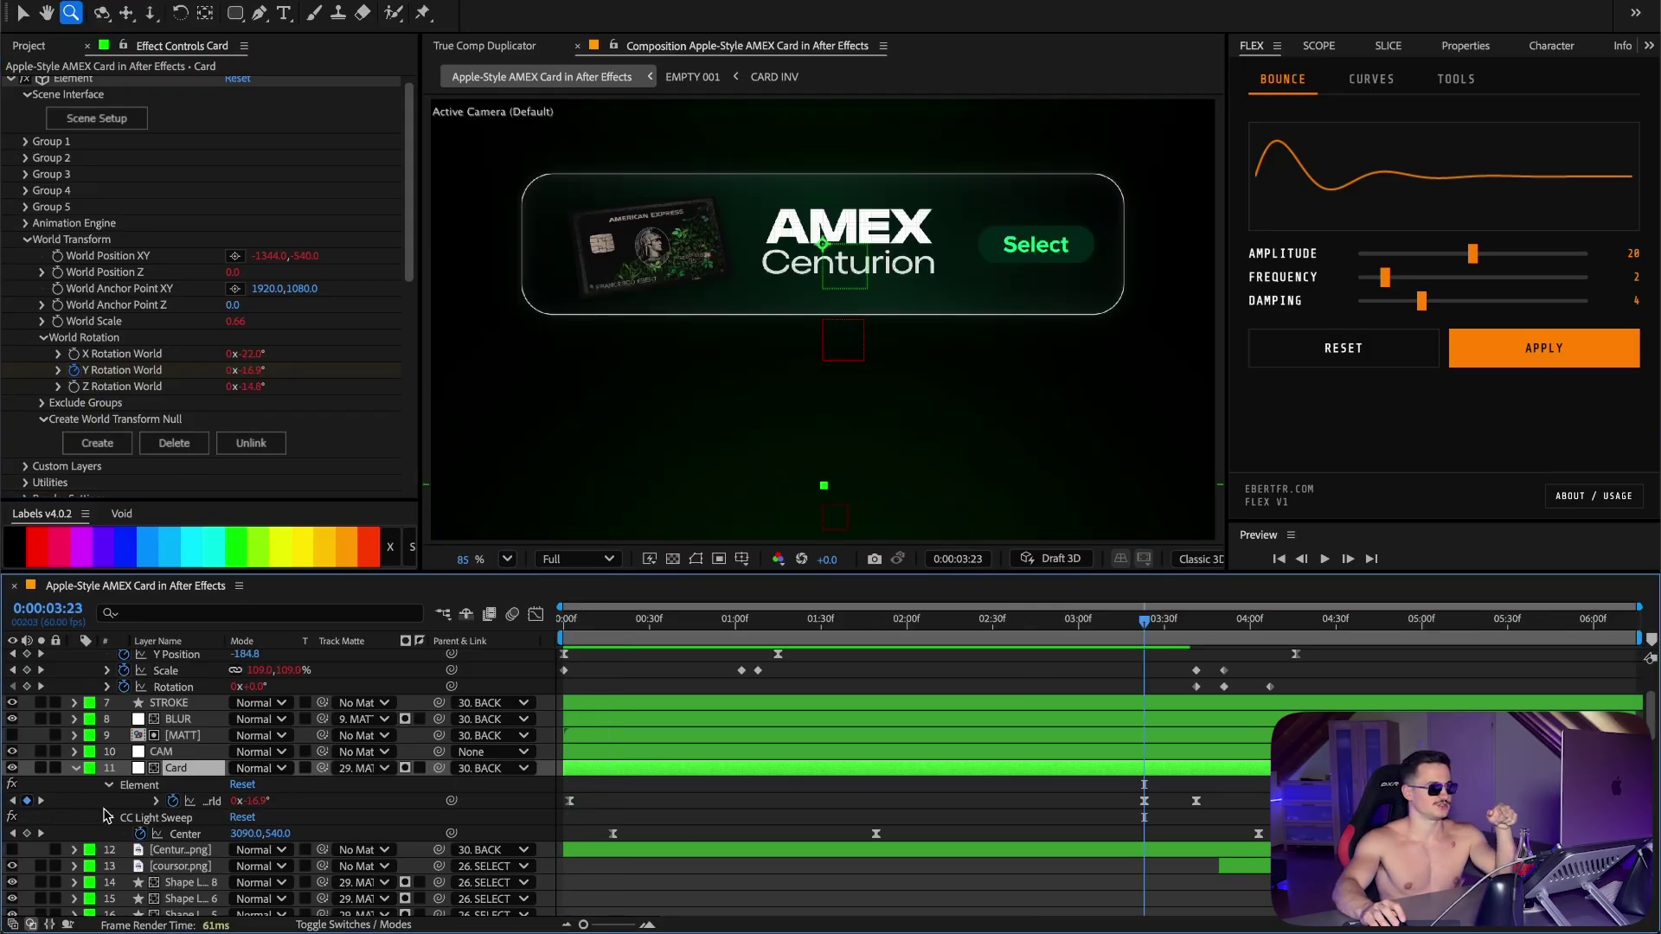
pyautogui.press('space')
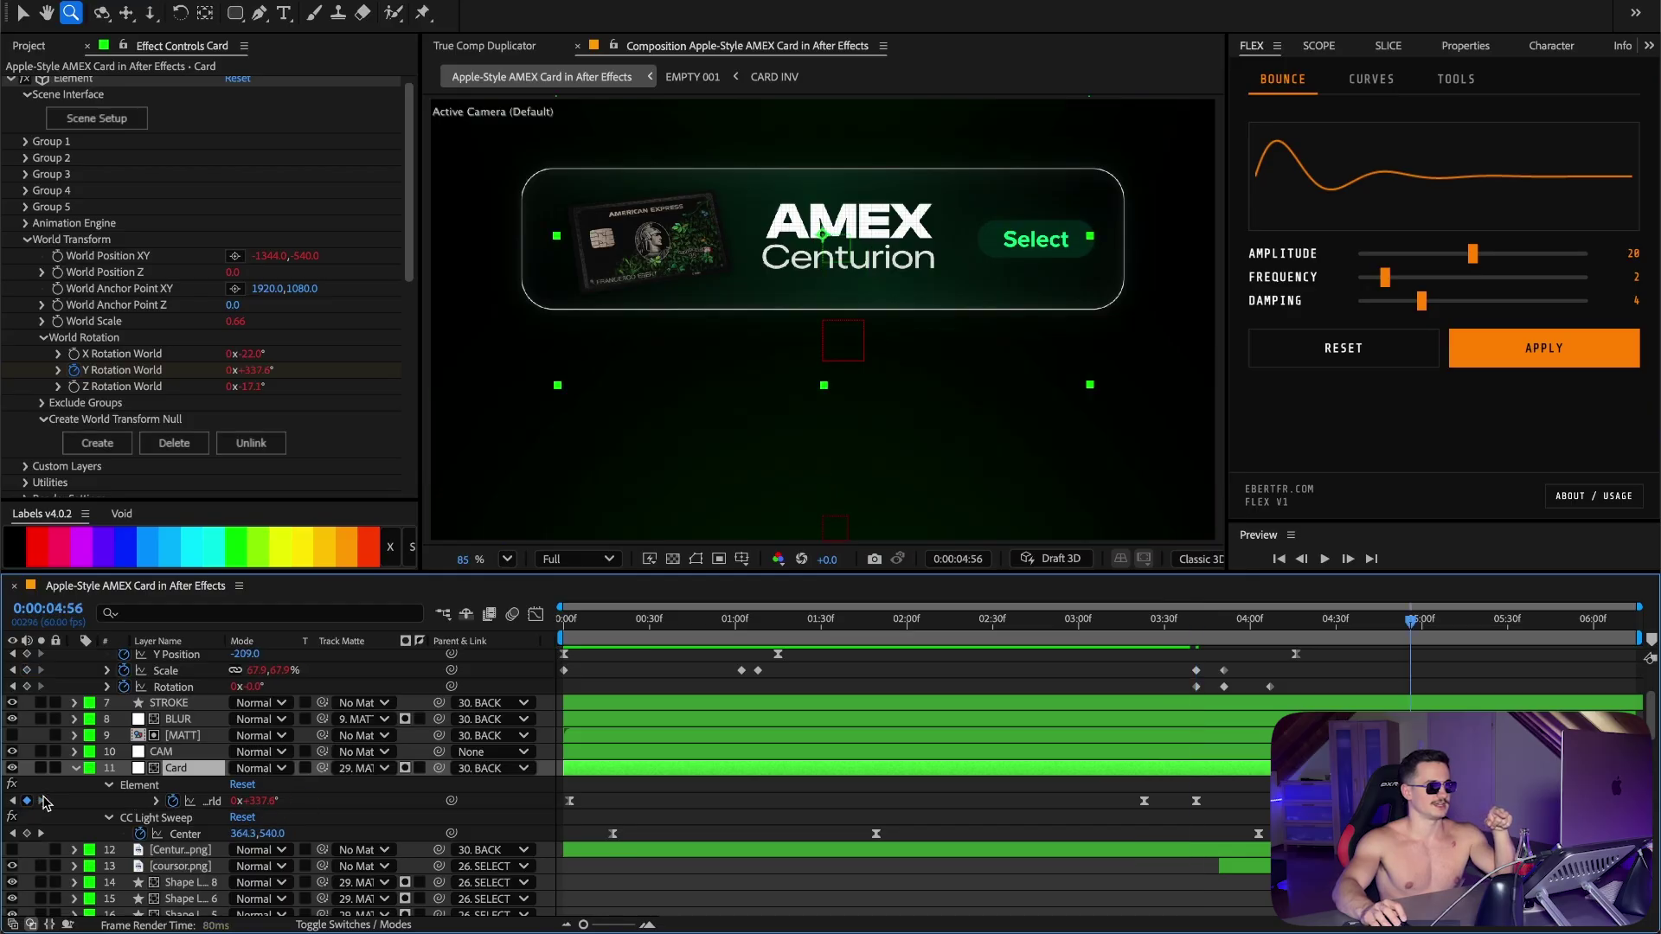
pyautogui.moveTo(1228, 787); pyautogui.dragTo(1124, 823)
pyautogui.click(1254, 796)
pyautogui.click(1196, 800)
pyautogui.click(1373, 83)
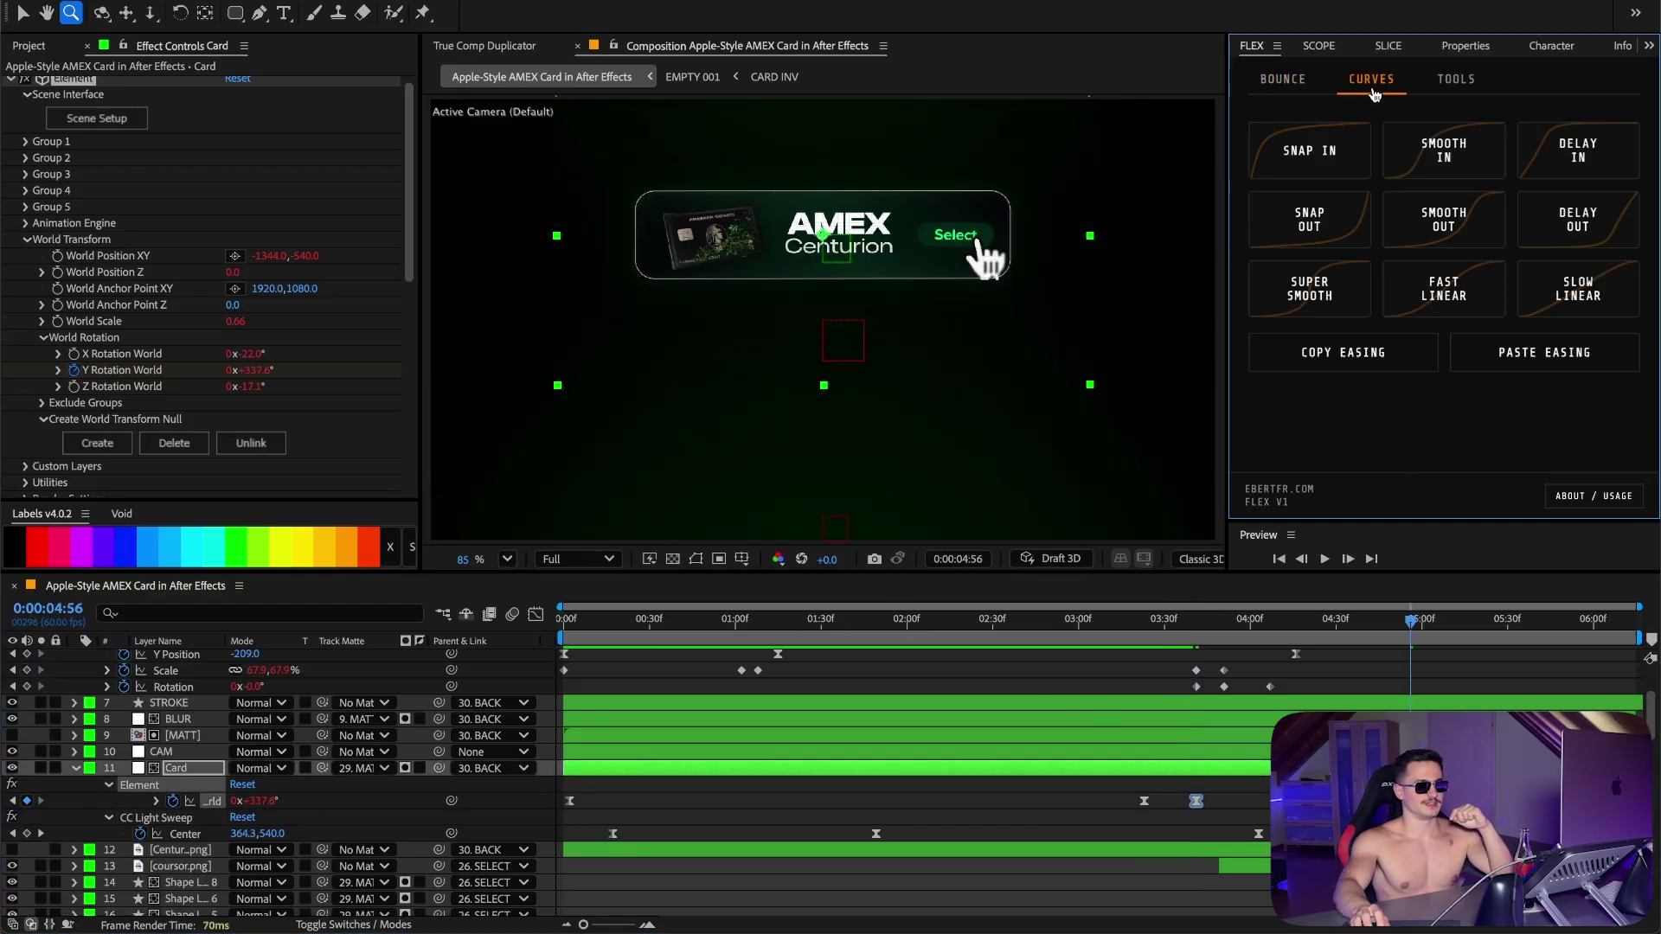
pyautogui.click(1276, 85)
pyautogui.click(812, 619)
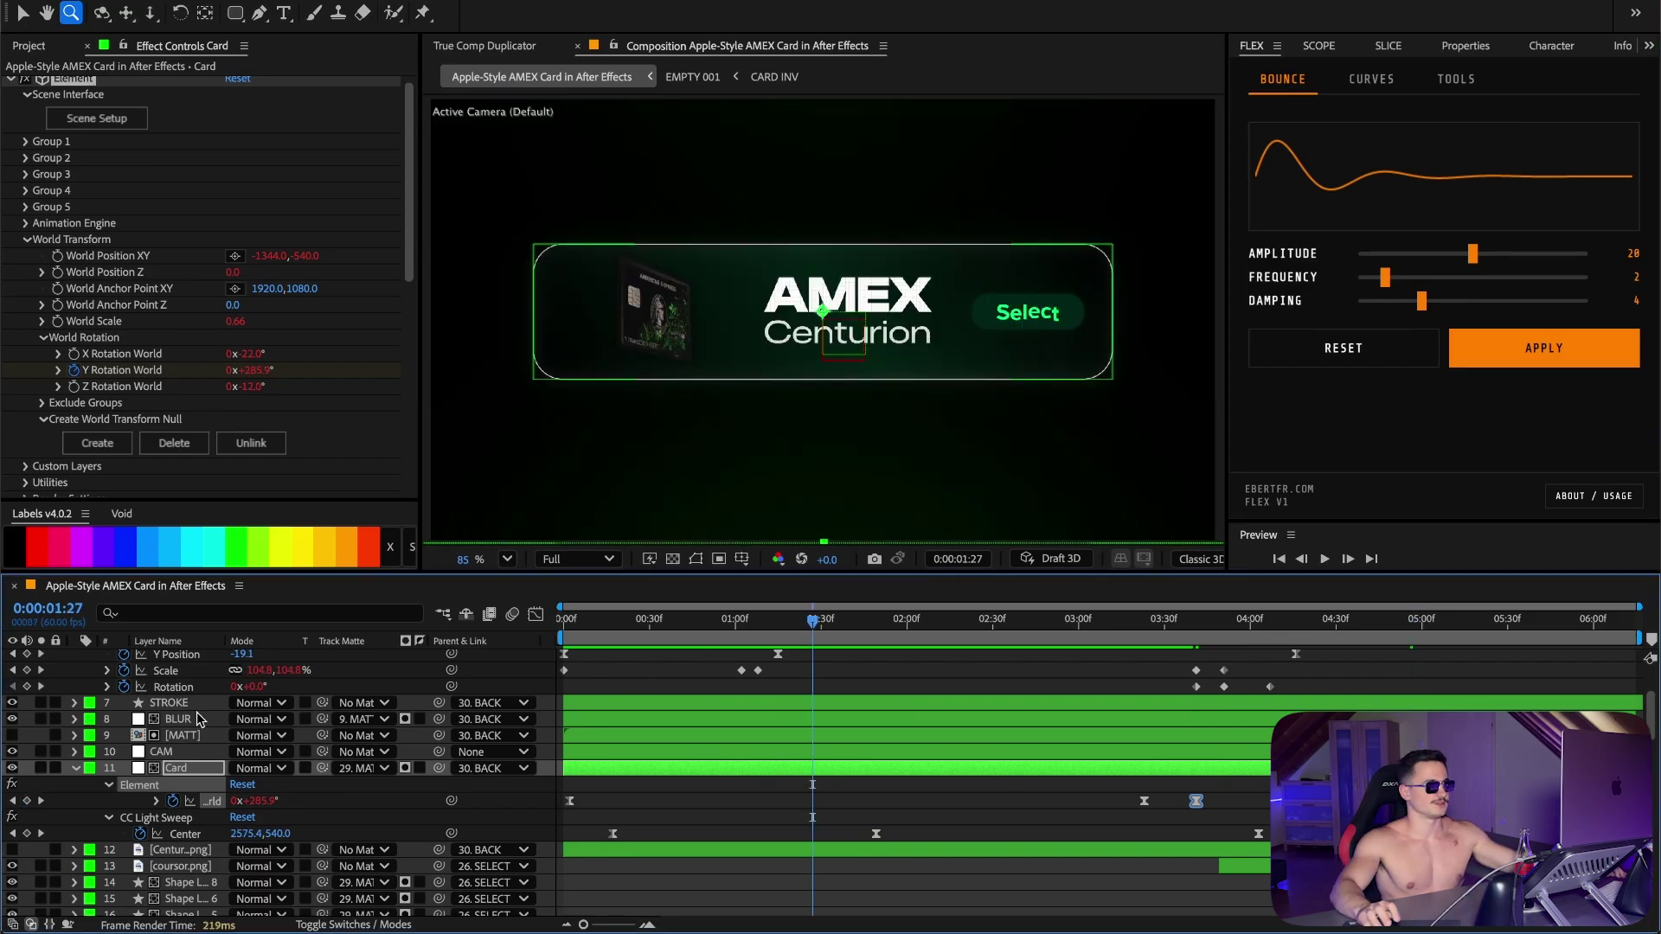
# Step: Review the 001 layer's scale and rotation keyframes at 0:00:03:41, 0:00:03:51 and 0:00:04:07
pyautogui.click(40, 768)
pyautogui.moveTo(807, 623); pyautogui.dragTo(1412, 666)
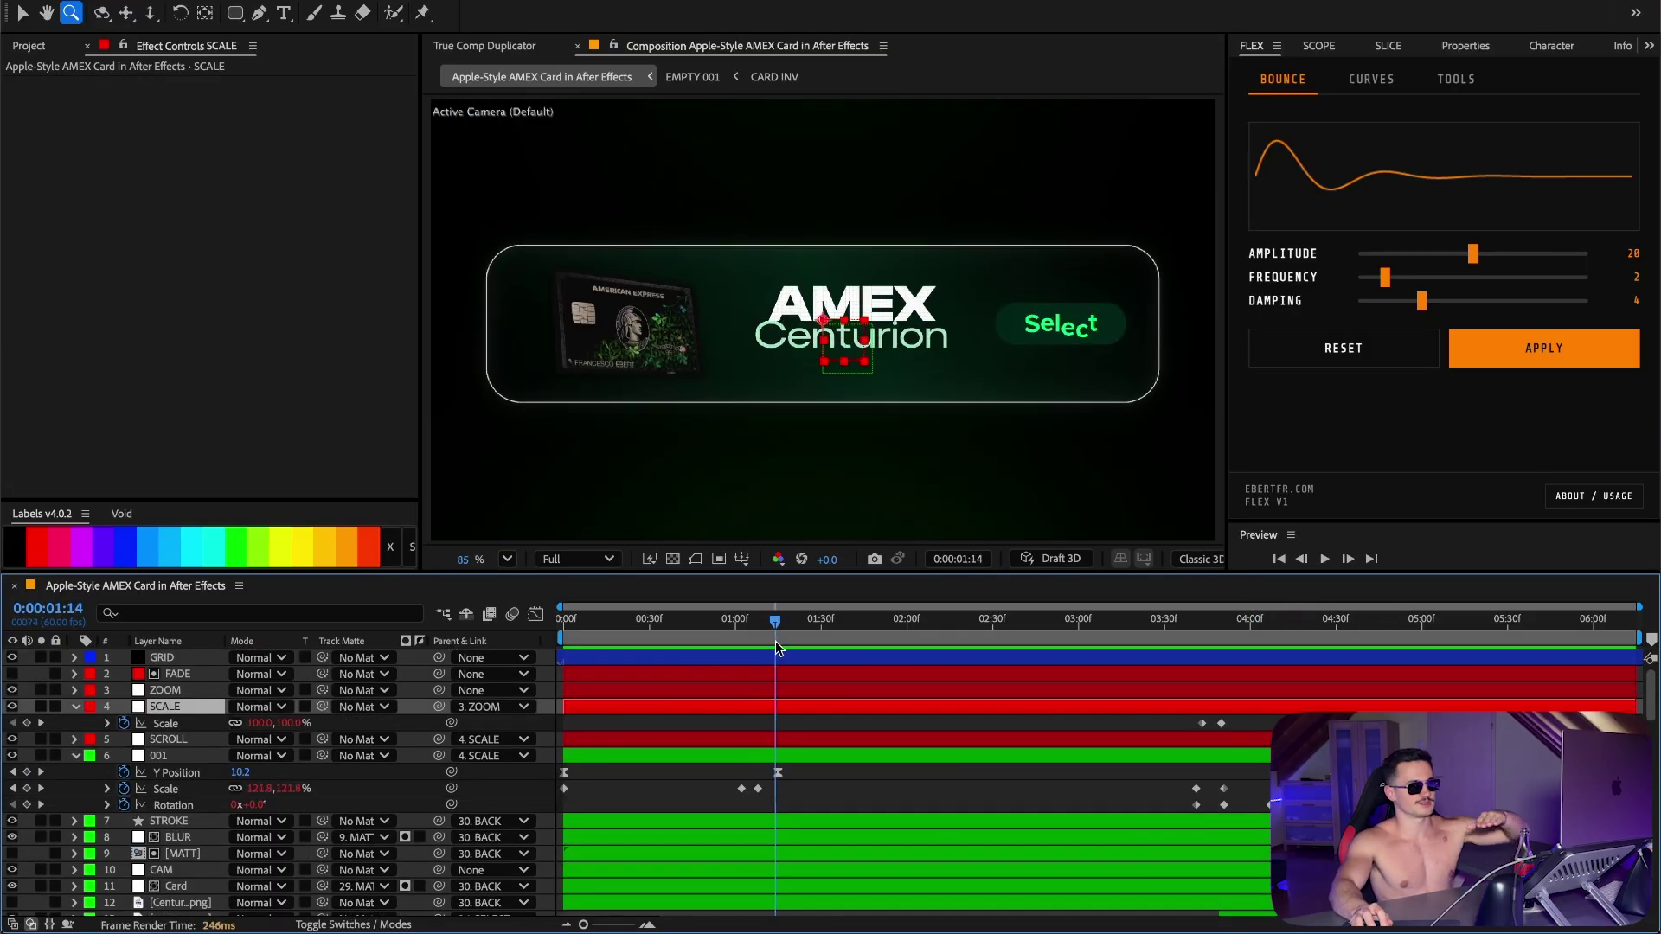
pyautogui.moveTo(775, 641); pyautogui.dragTo(1169, 683)
pyautogui.click(41, 789)
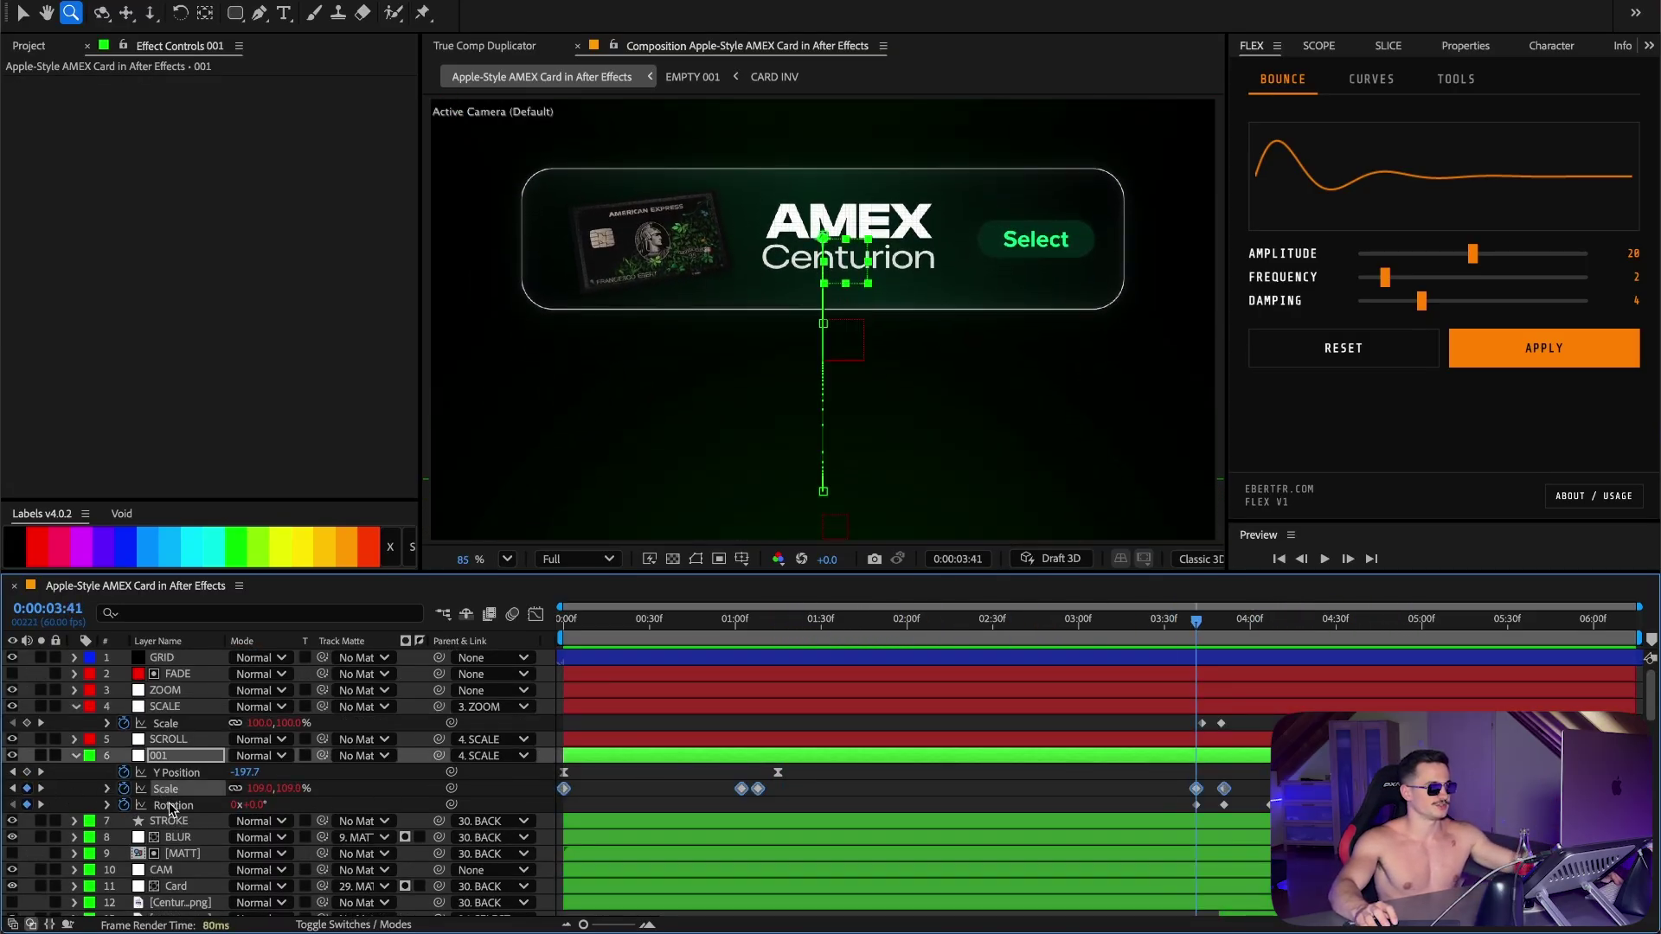
pyautogui.click(171, 805)
pyautogui.click(1090, 802)
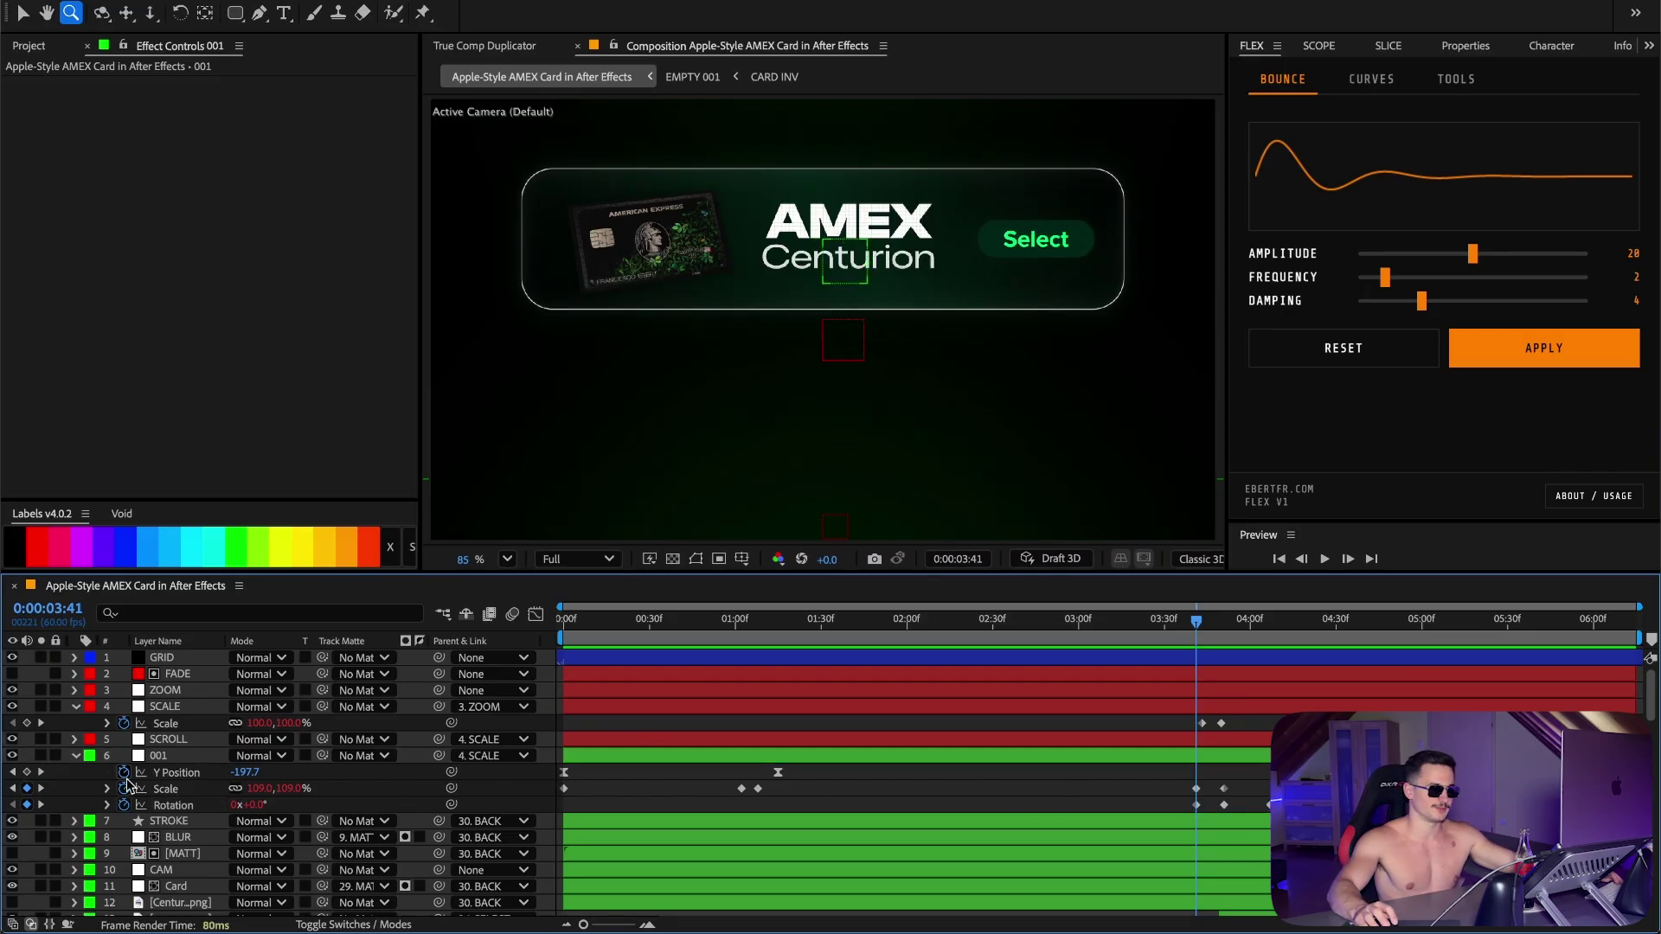
pyautogui.click(41, 788)
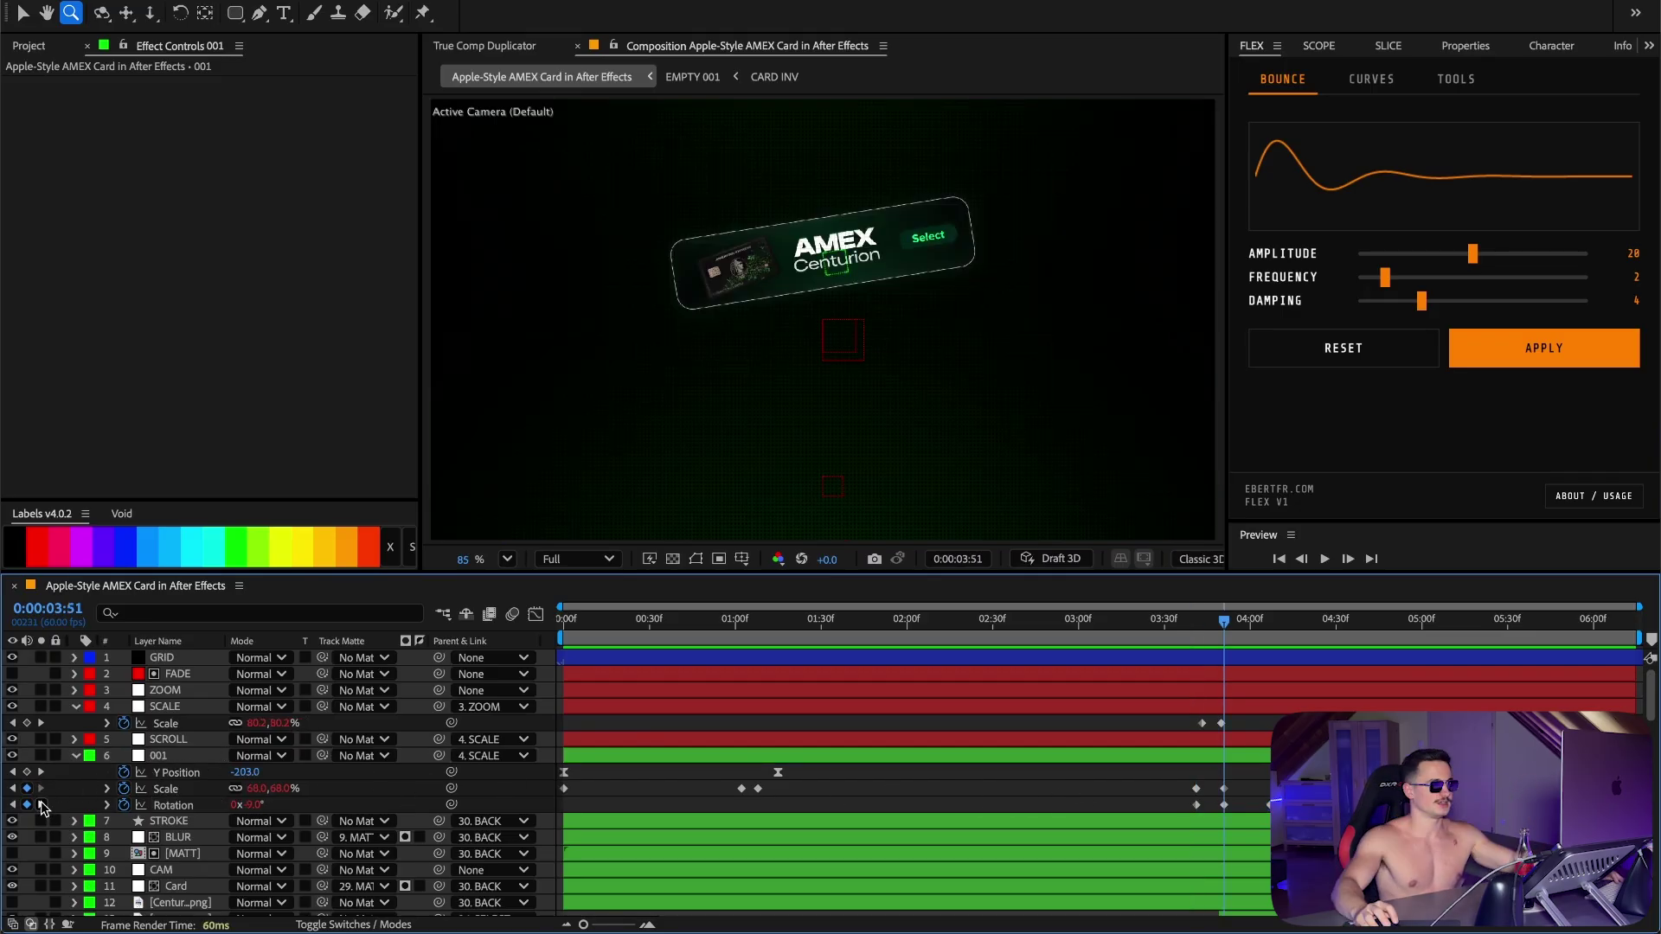
pyautogui.press('k')
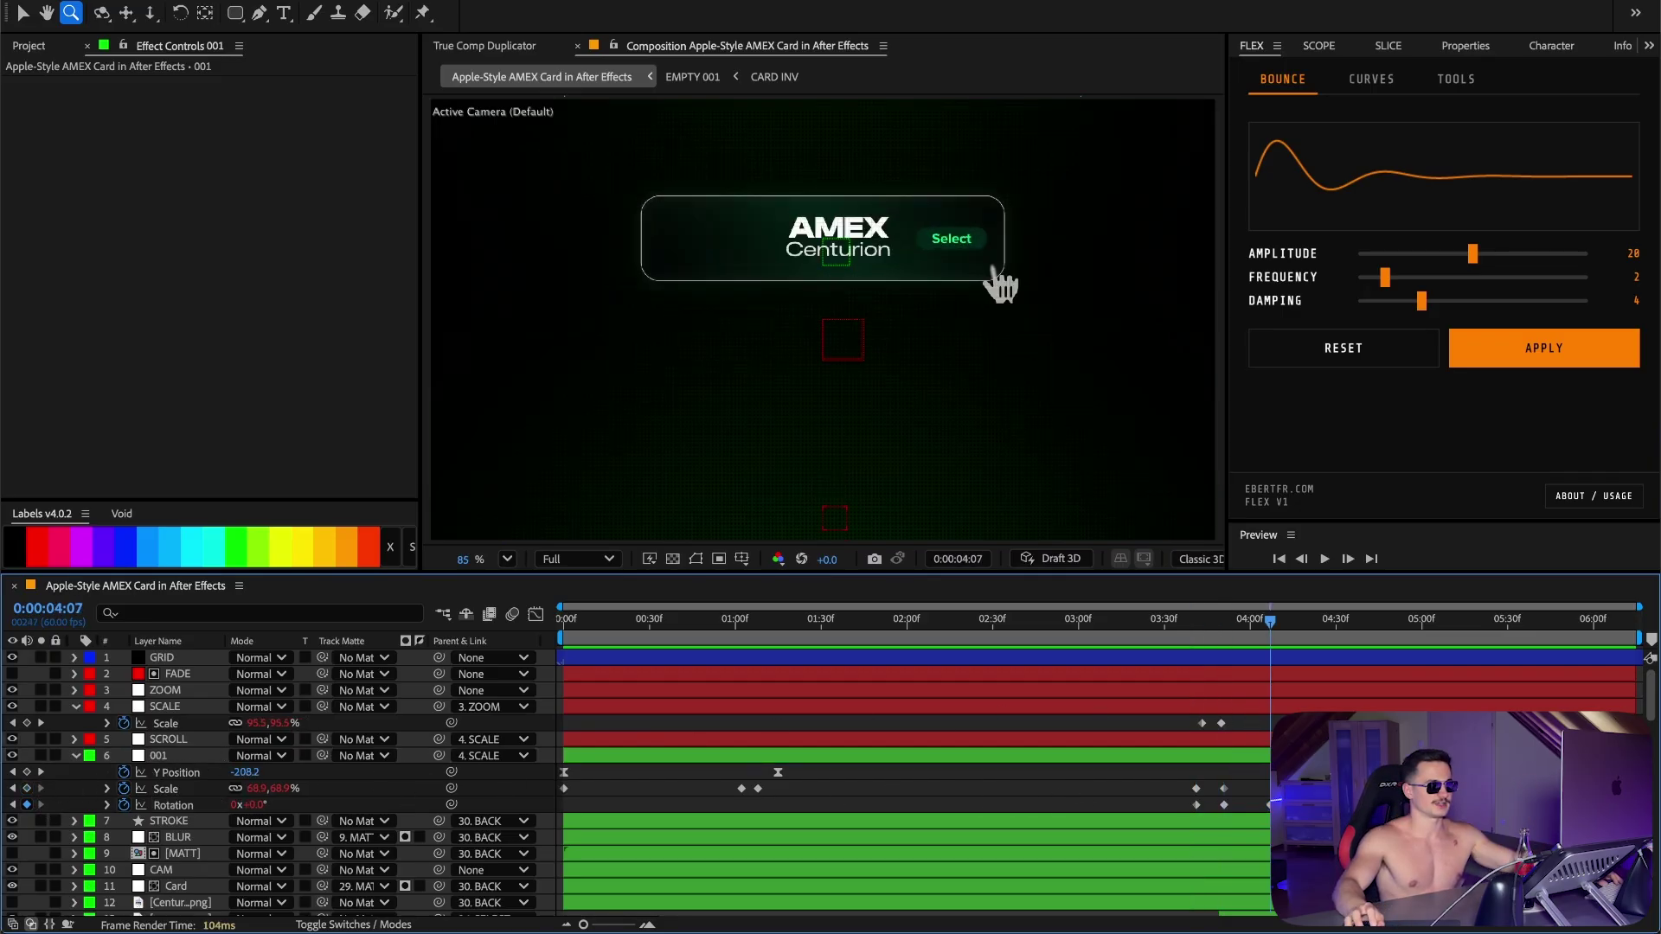
pyautogui.moveTo(1269, 620); pyautogui.dragTo(1487, 623)
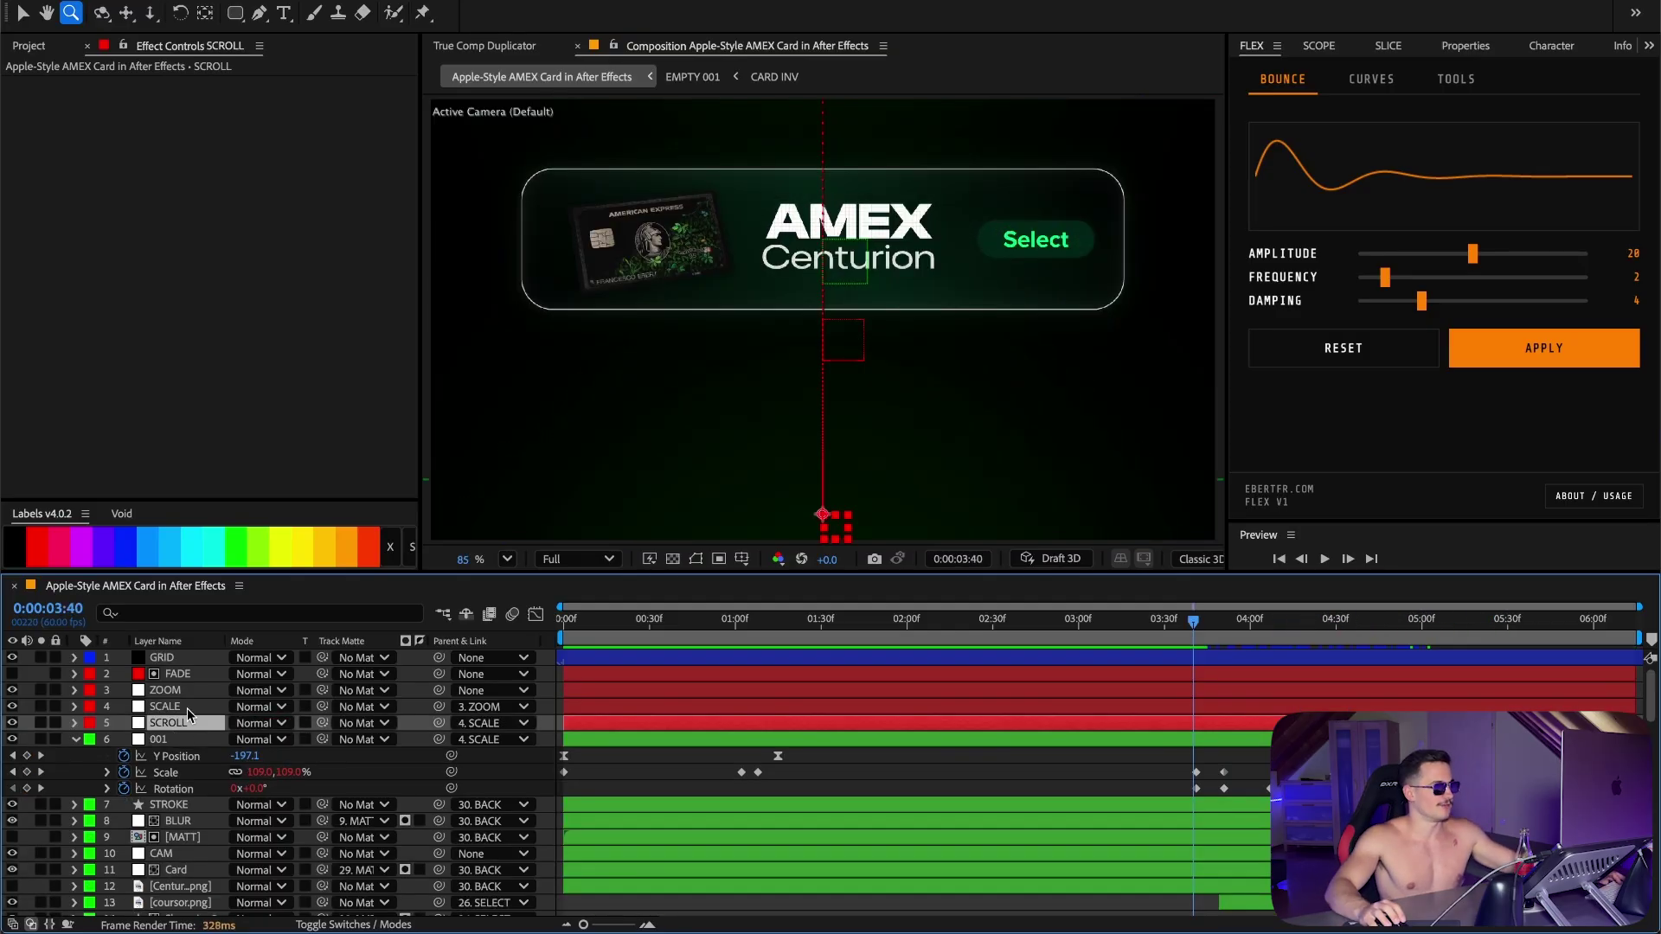
# Step: Make all the hidden EMPTY card layers visible in the composition
pyautogui.click(187, 707)
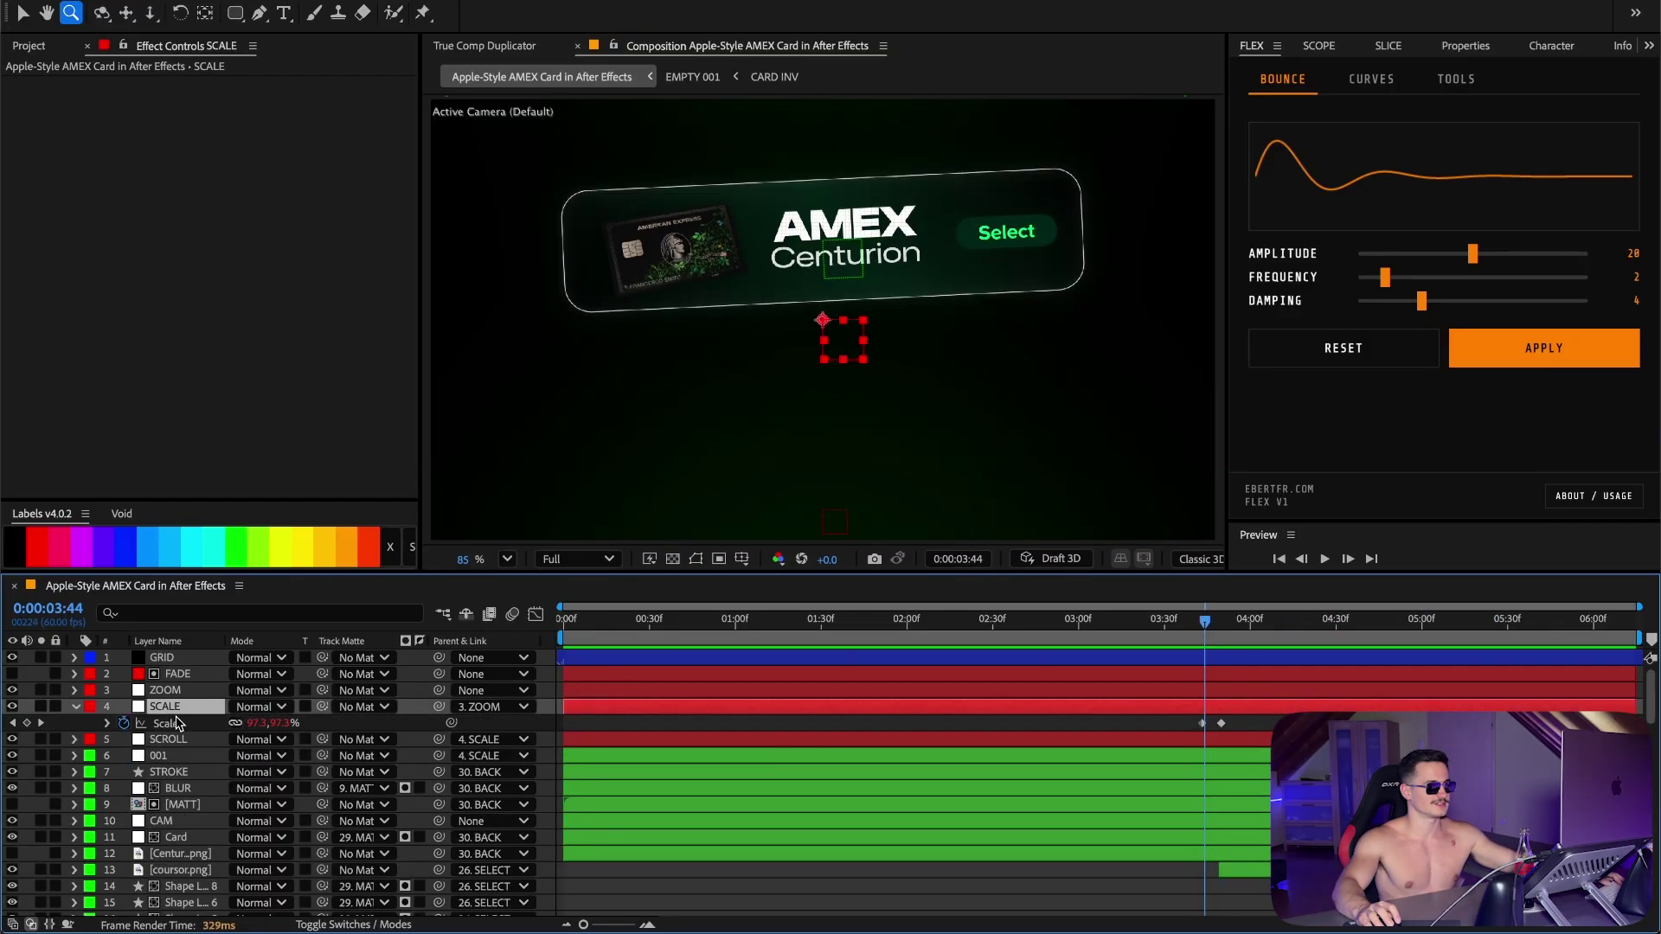
pyautogui.scroll(-10, 173, 778)
pyautogui.scroll(3, 170, 789)
pyautogui.click(184, 726)
pyautogui.scroll(-10, 180, 762)
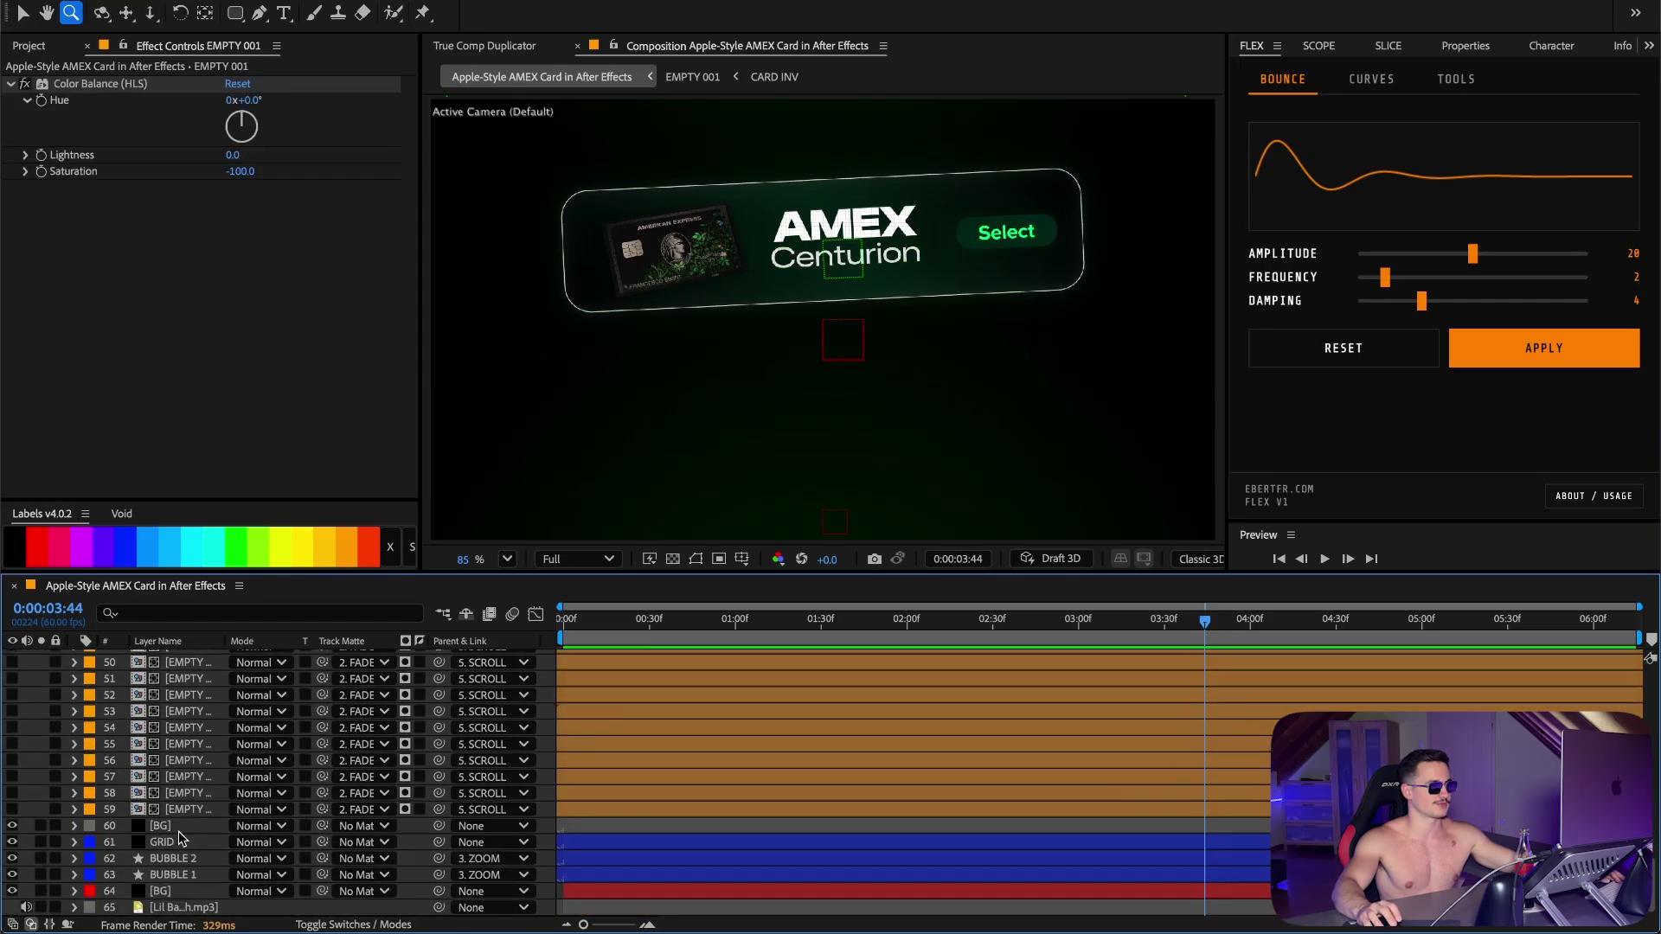
pyautogui.keyDown('shift'); pyautogui.click(178, 814); pyautogui.keyUp('shift')
pyautogui.press('super+alt+shift+v')
pyautogui.scroll(15, 1138, 729)
# Step: Examine the rotation keyframes of the first three EMPTY card layers around 0:00:03:41
pyautogui.moveTo(1205, 630)
pyautogui.mouseDown()
pyautogui.moveTo(1267, 632)
pyautogui.moveTo(1227, 611)
pyautogui.mouseUp()
pyautogui.scroll(-8, 1185, 692)
pyautogui.click(1188, 619)
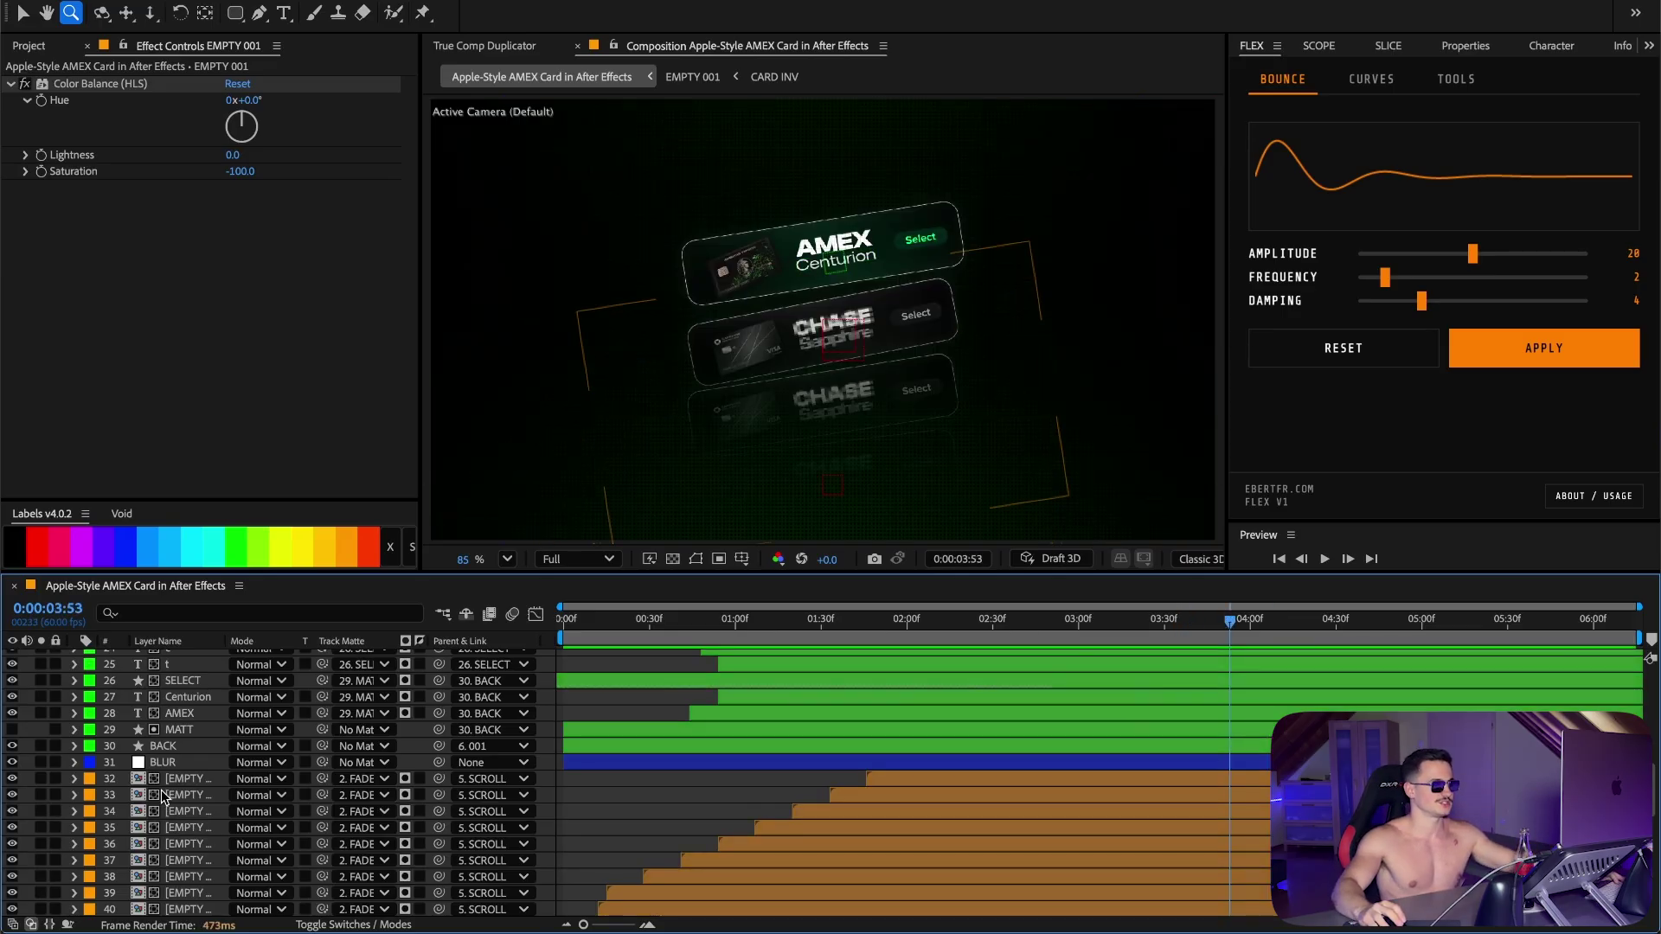
pyautogui.click(190, 779)
pyautogui.scroll(-3, 195, 796)
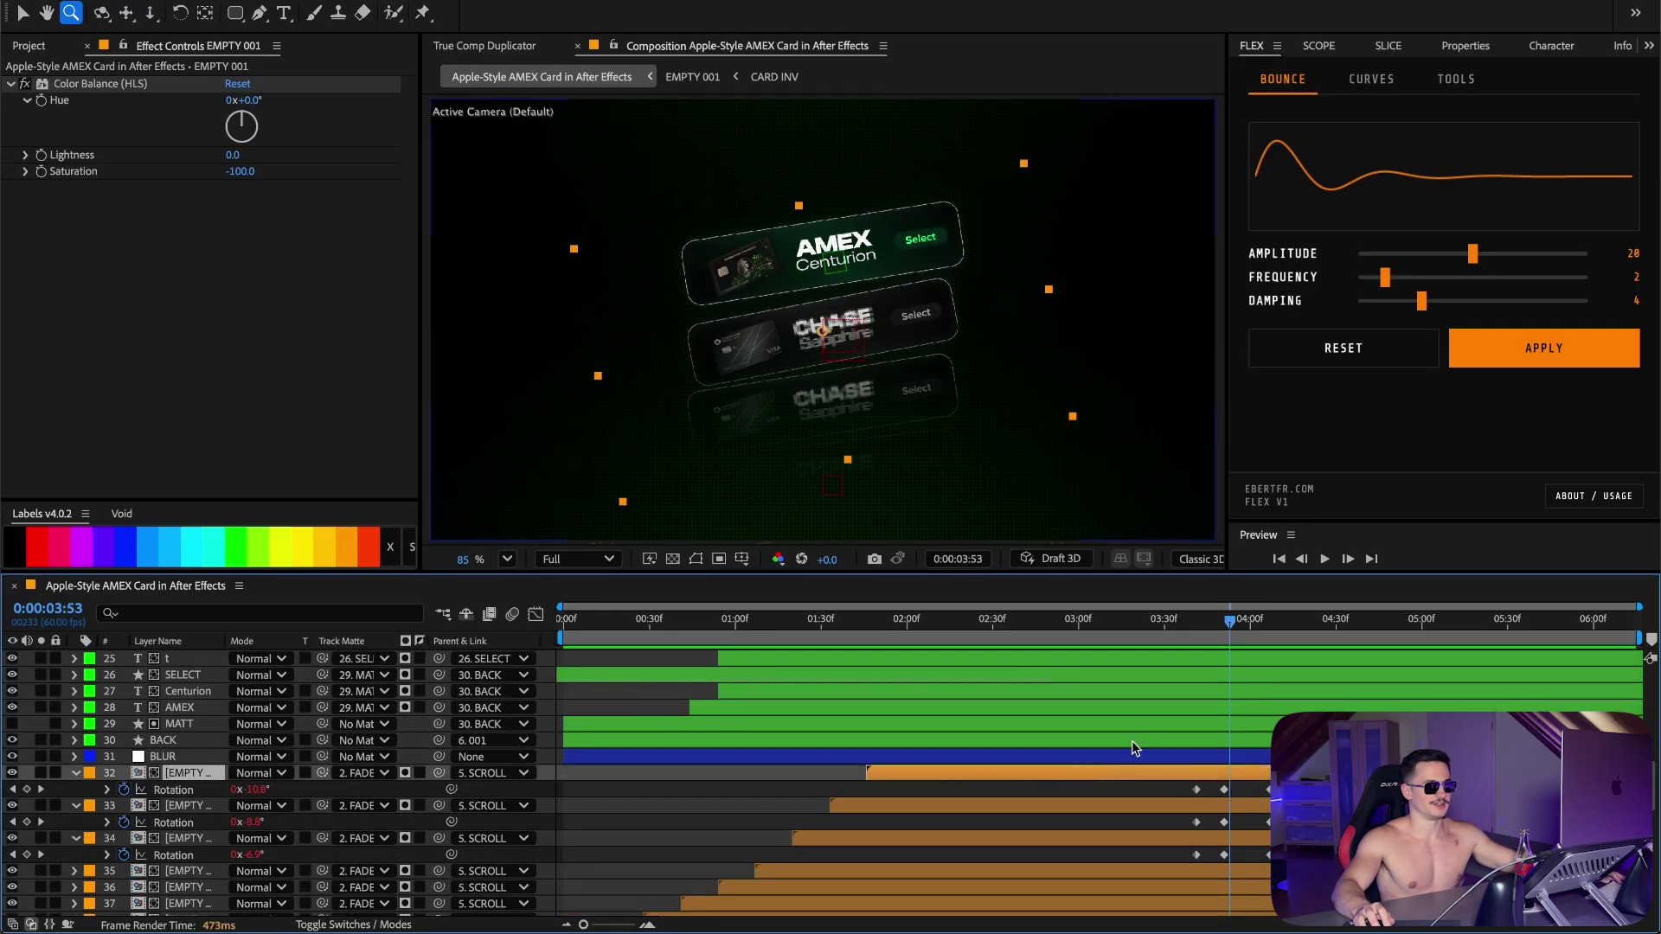
pyautogui.click(1185, 621)
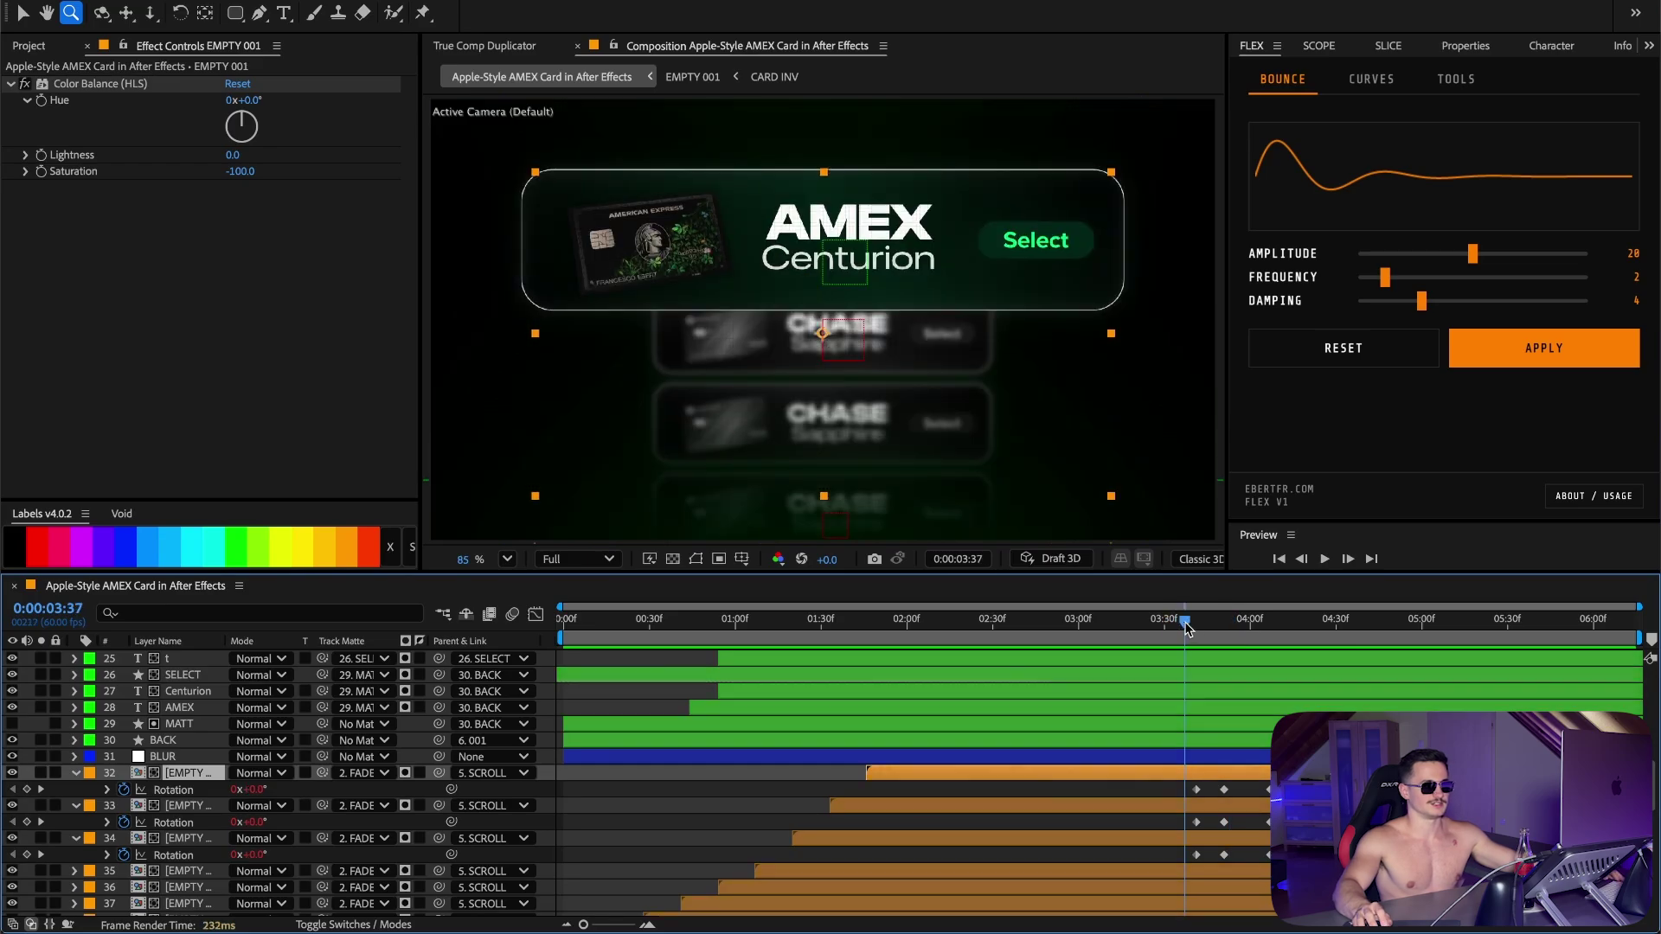
pyautogui.click(41, 790)
# Step: Compare the 001 layer's rotation at 0:00:03:51 with that of the first EMPTY card layers
pyautogui.scroll(15, 1061, 707)
pyautogui.click(1137, 710)
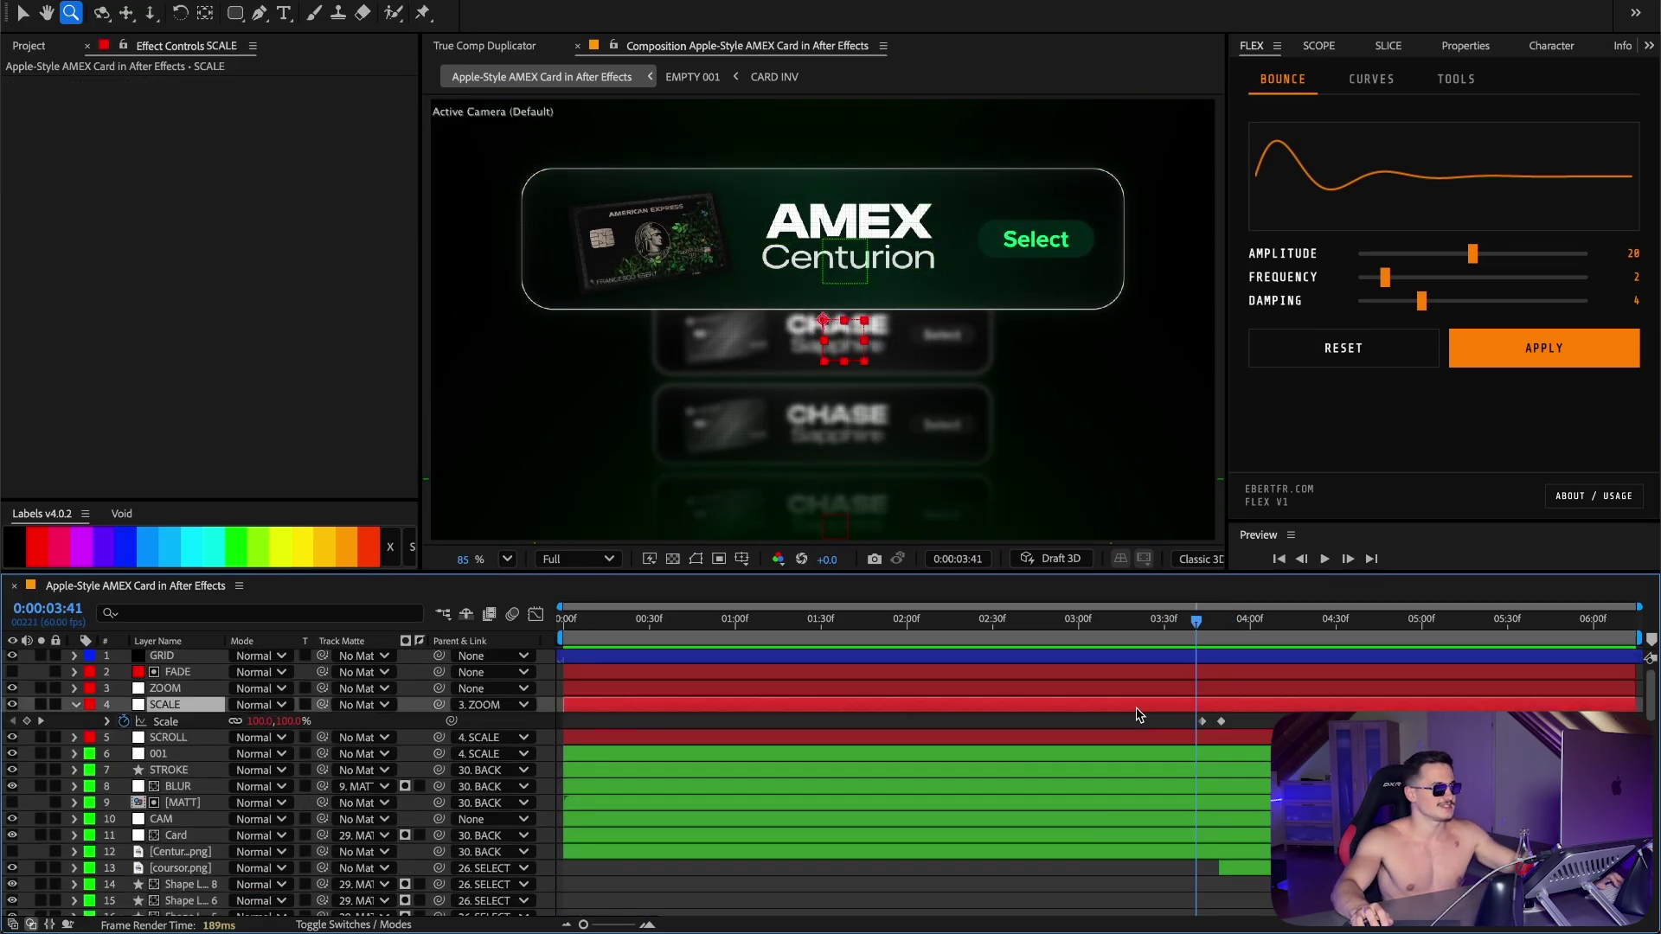
pyautogui.click(1141, 753)
pyautogui.press('r')
pyautogui.scroll(-15, 1151, 761)
pyautogui.scroll(13, 1232, 782)
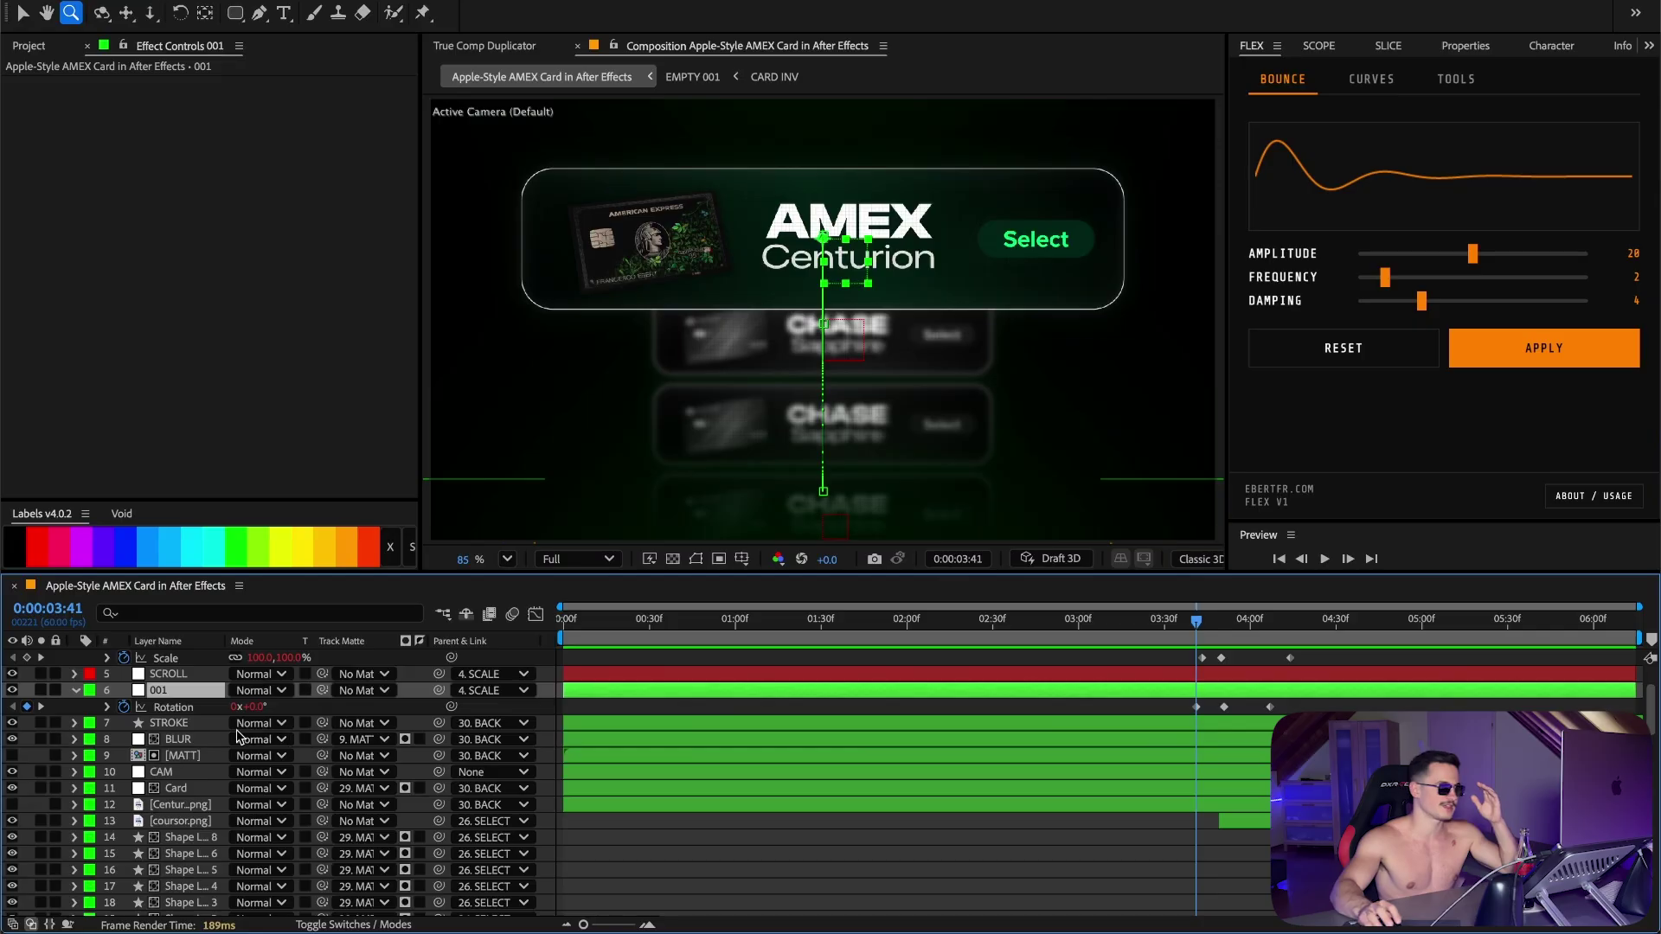
pyautogui.click(41, 706)
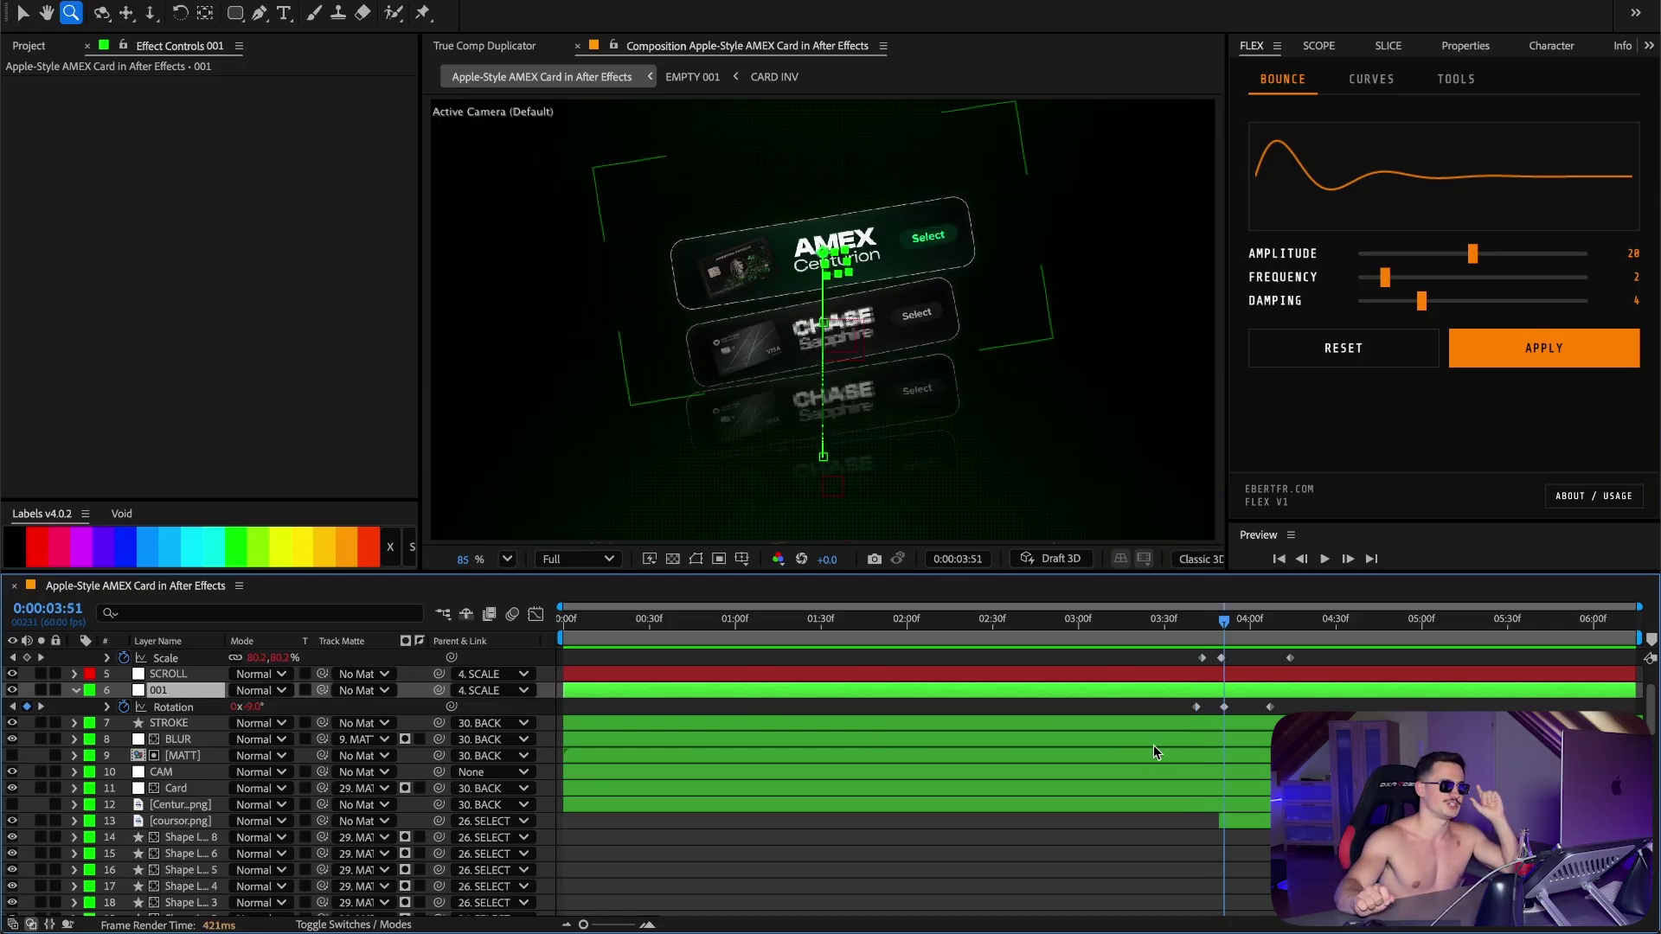
pyautogui.scroll(-10, 1154, 745)
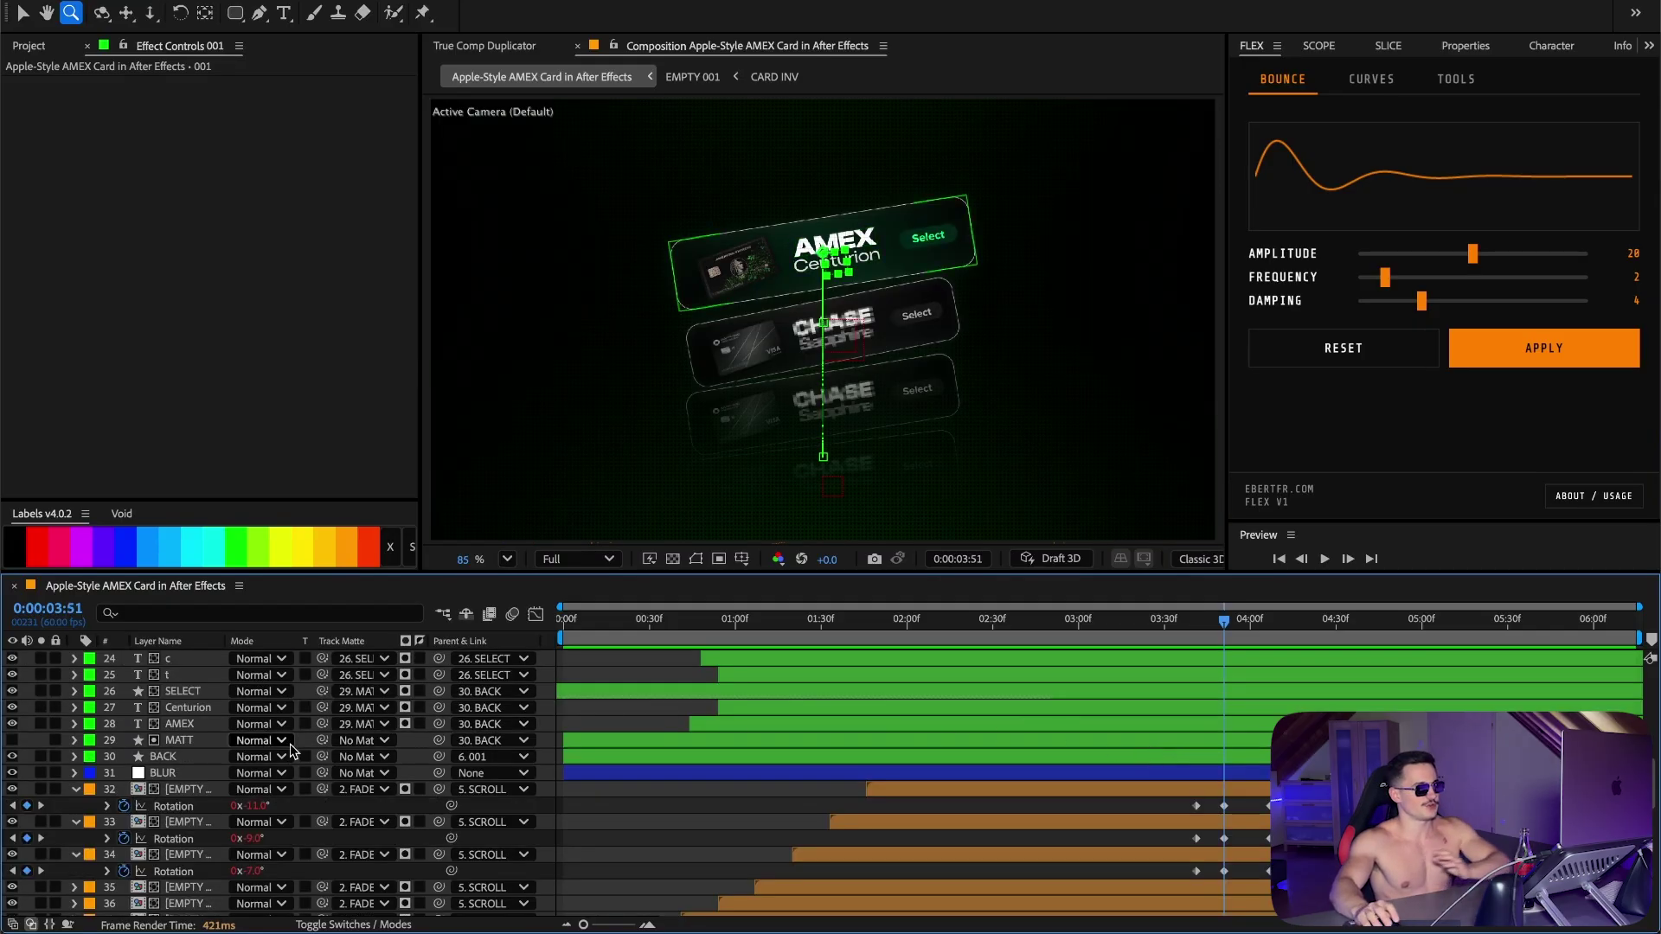
pyautogui.click(202, 791)
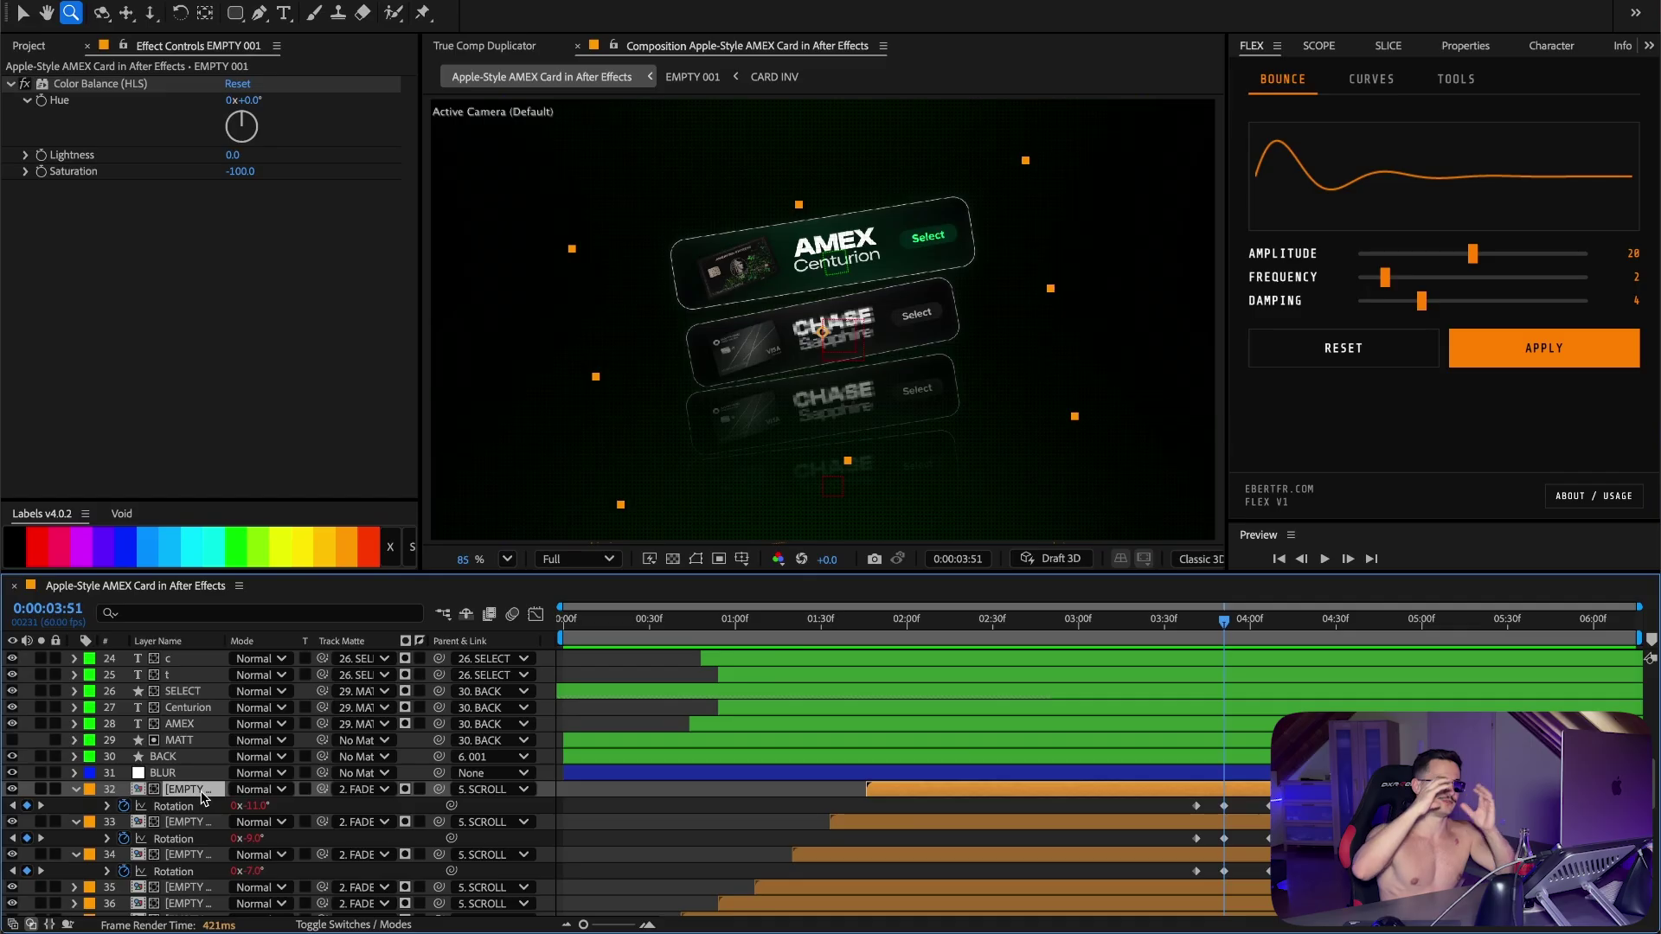
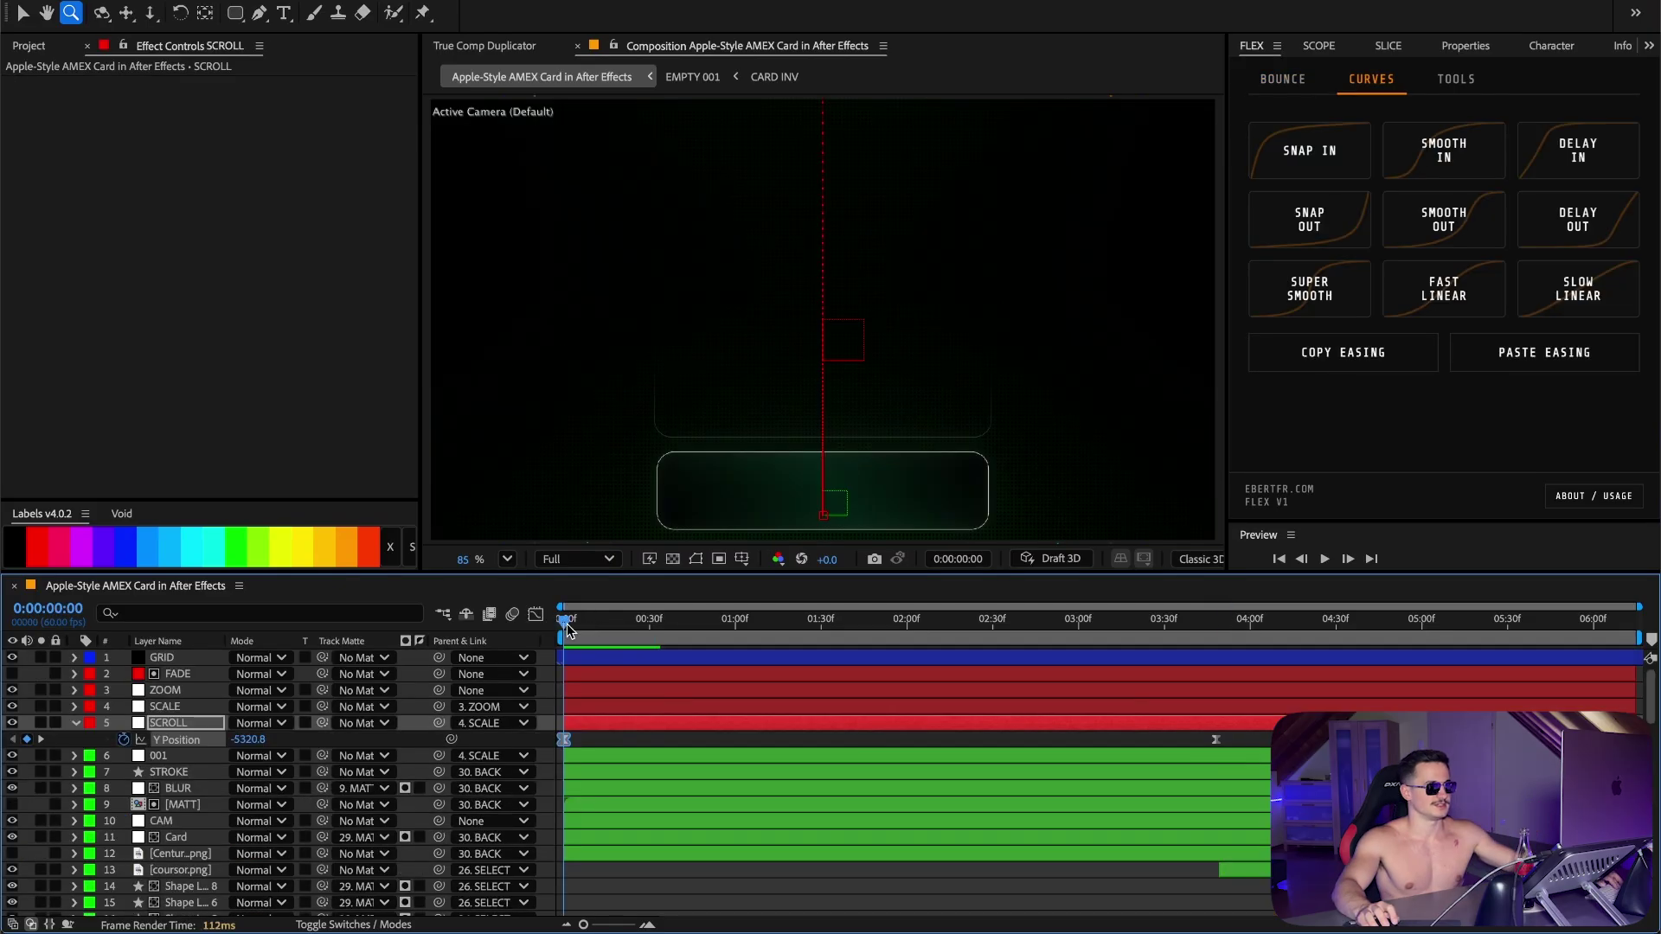
# Step: Scrub through the scroll and examine the SCALE null's scale keyframes from 0:00:03:43
pyautogui.moveTo(567, 627); pyautogui.dragTo(1201, 631)
pyautogui.click(164, 706)
pyautogui.scroll(-12, 249, 831)
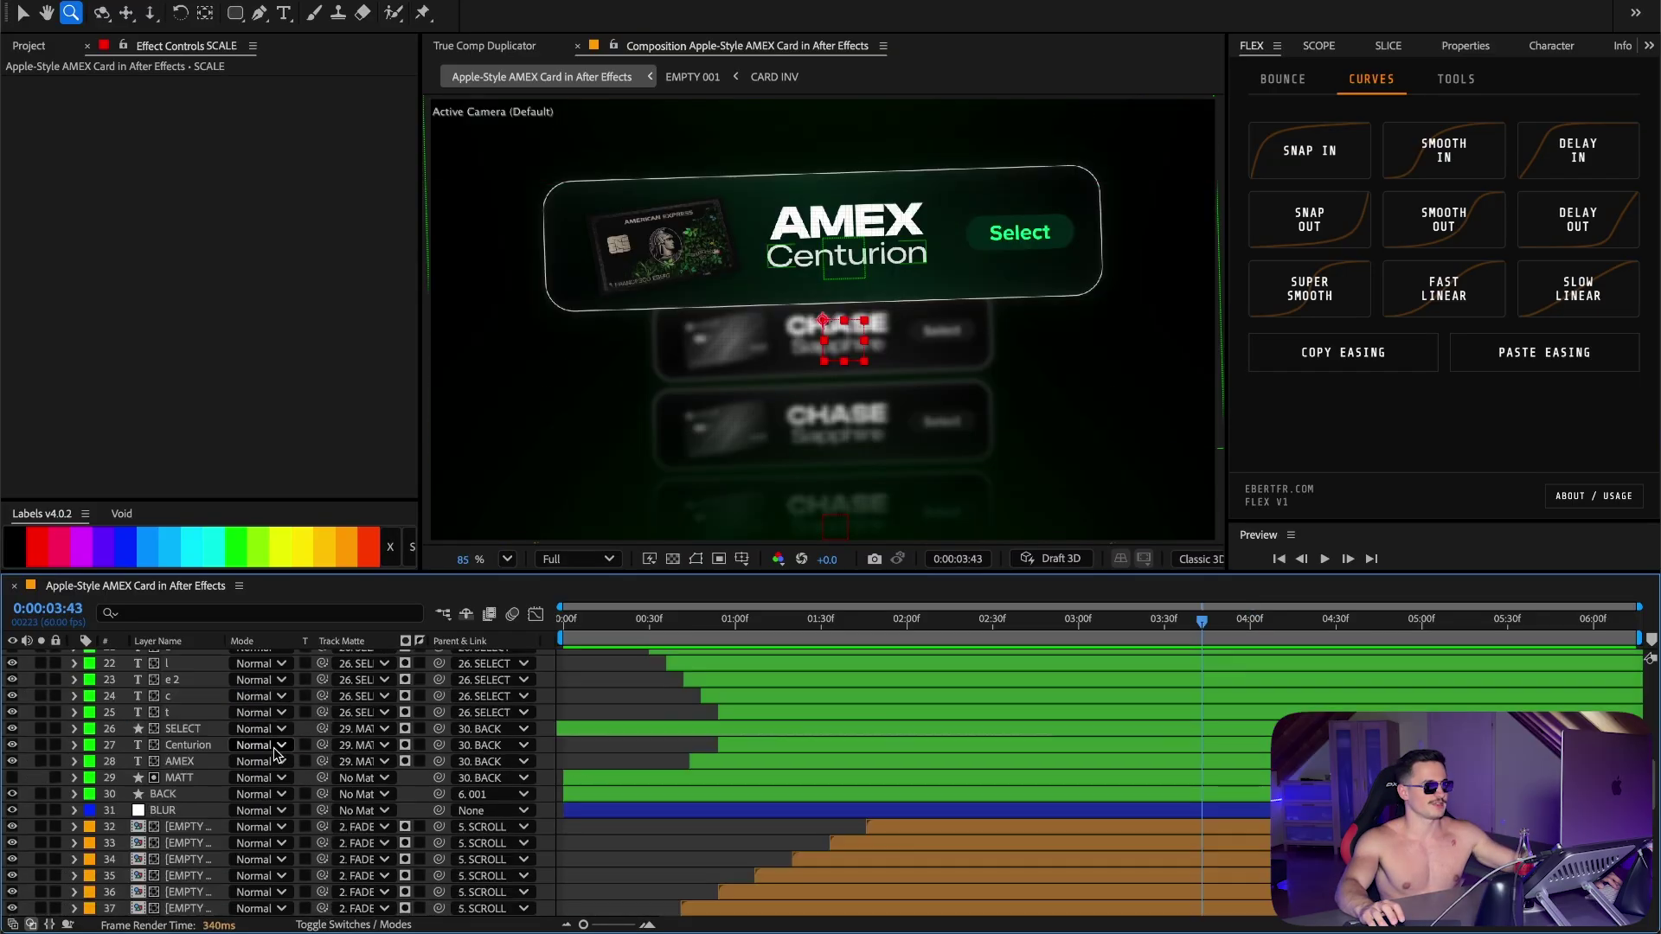
pyautogui.scroll(12, 249, 831)
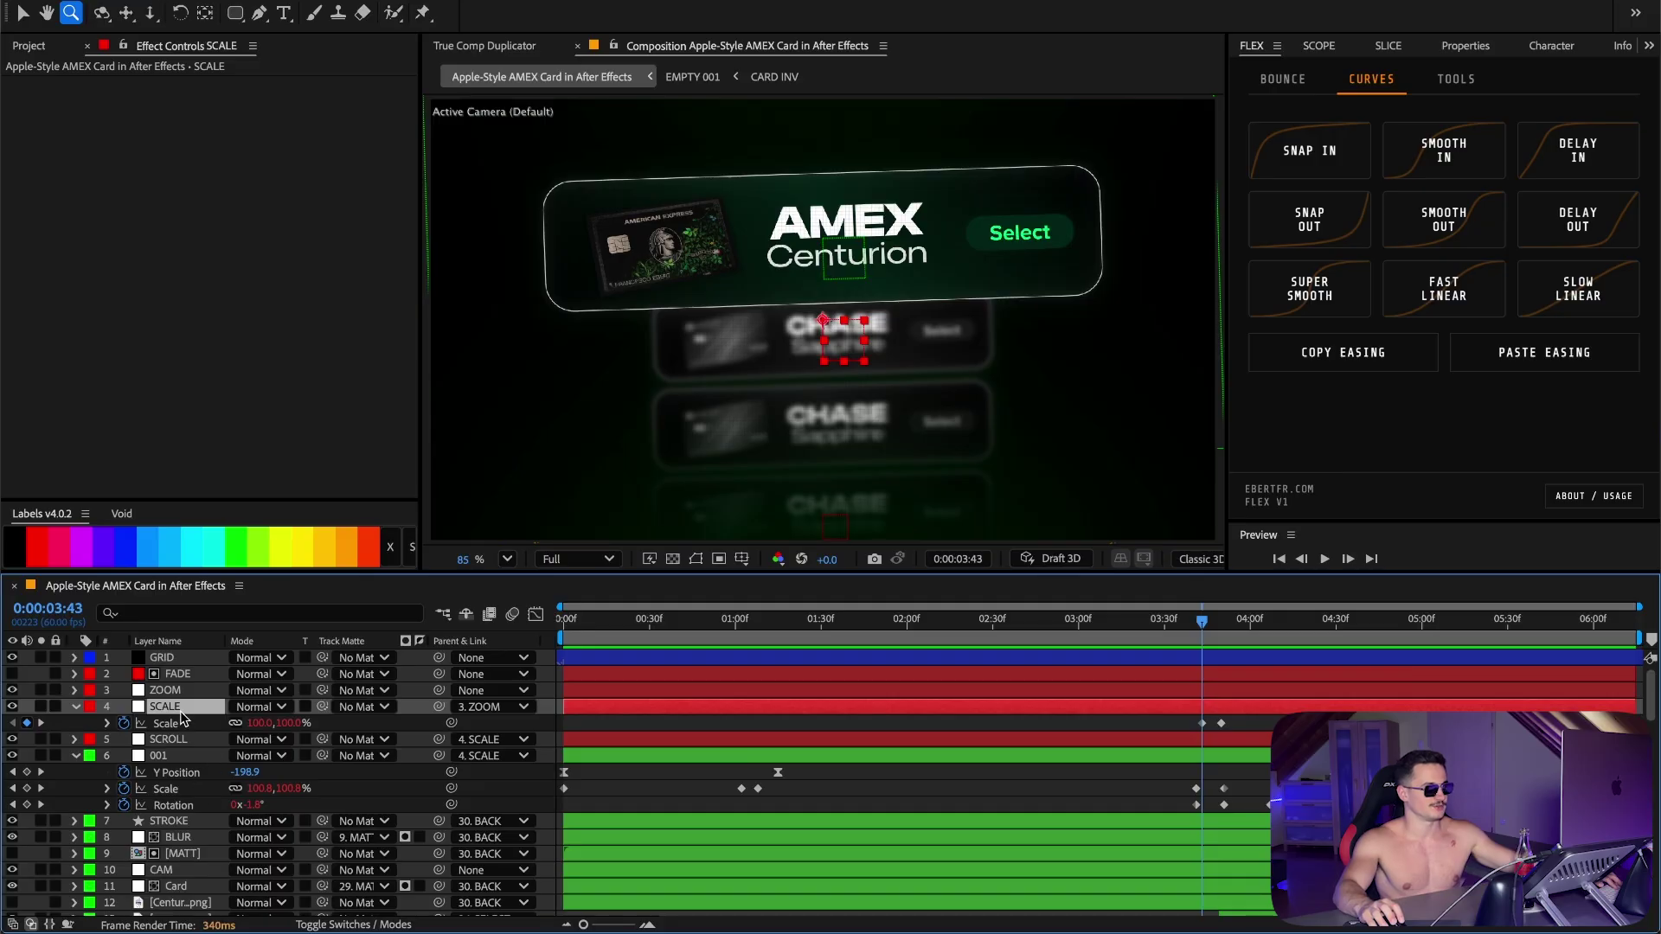
pyautogui.moveTo(1202, 621); pyautogui.dragTo(1225, 631)
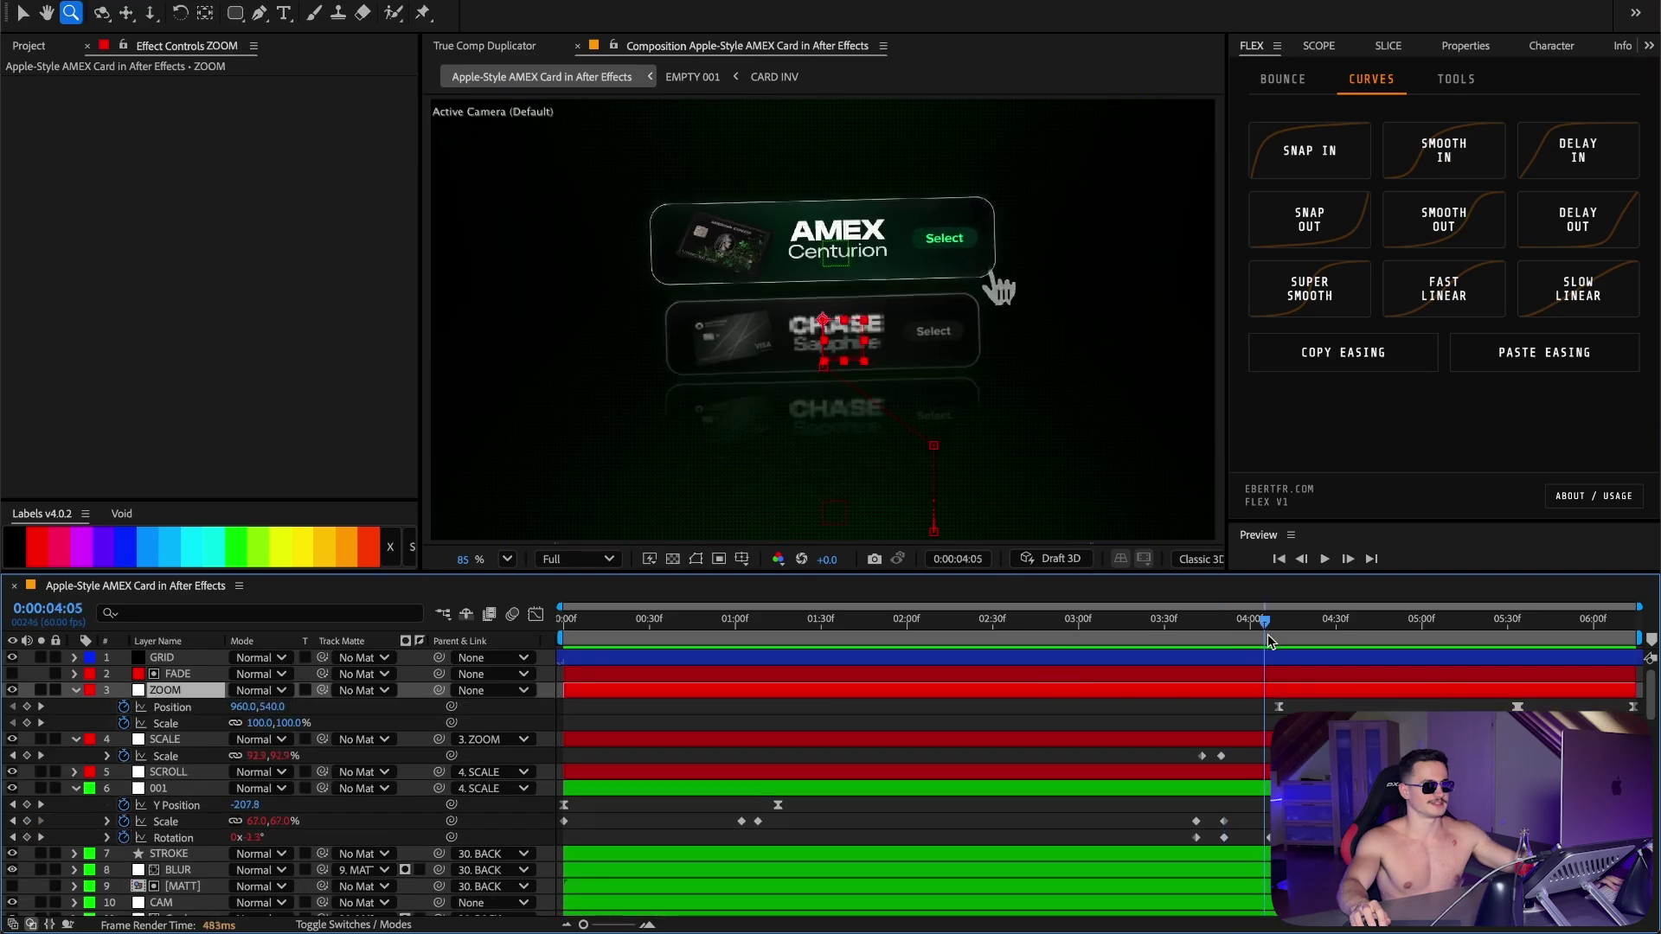
# Step: Review the ZOOM null's position and scale keyframes up to the end of the animation, with the composition view at Fit
pyautogui.moveTo(1268, 631); pyautogui.dragTo(1571, 624)
pyautogui.press('j')
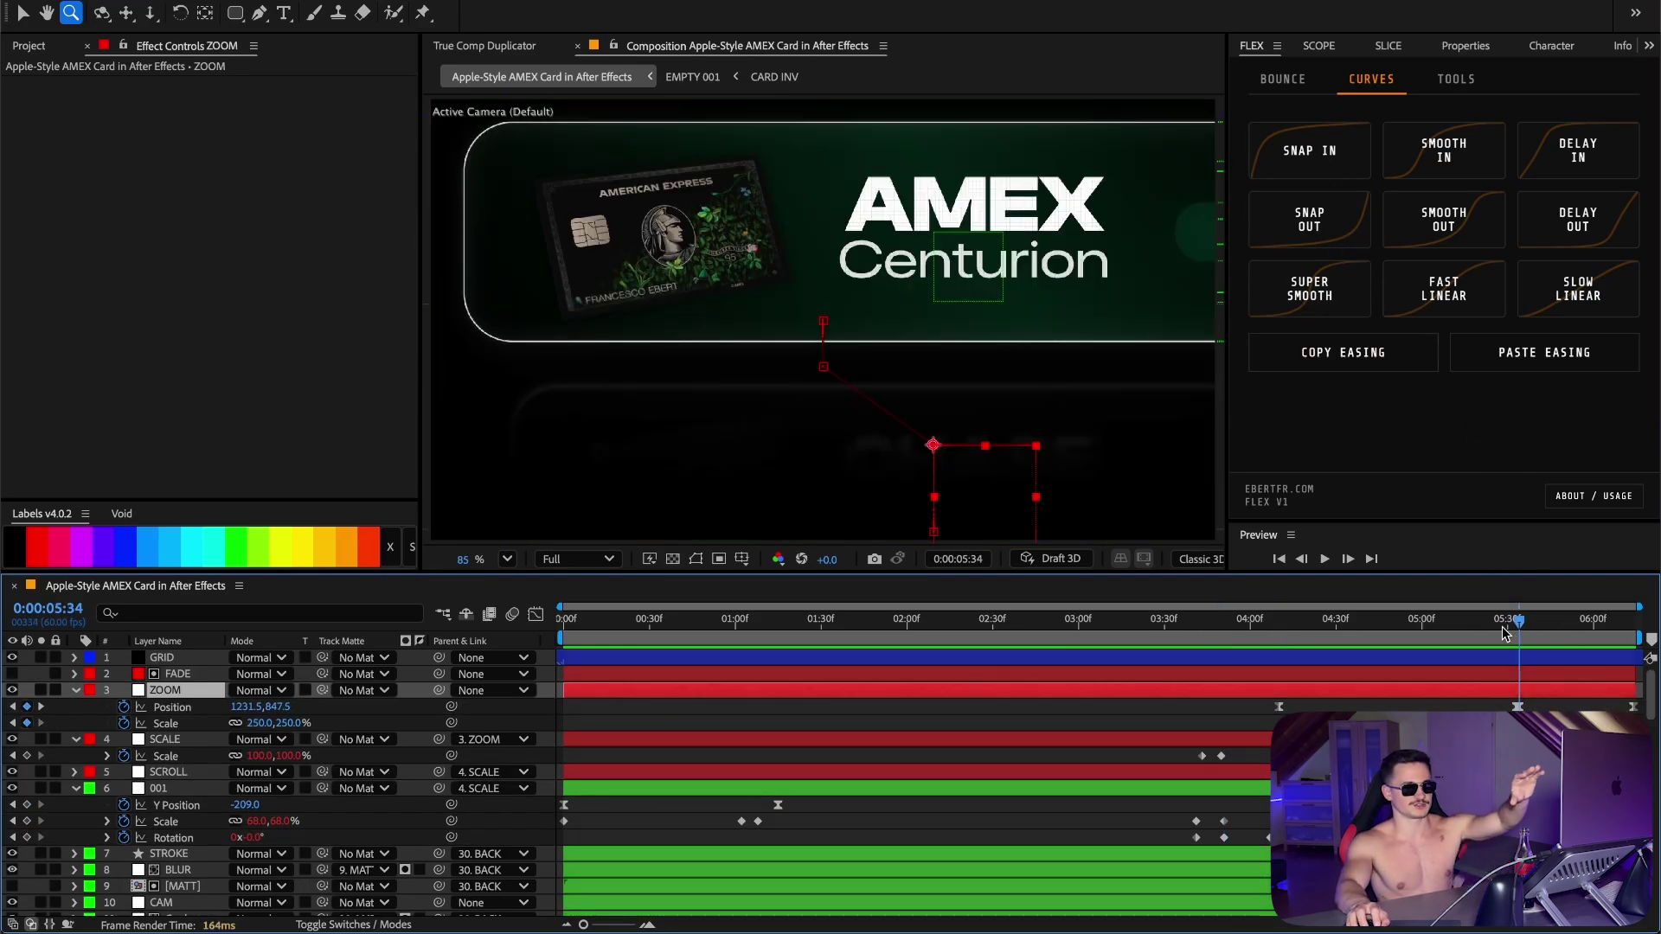
pyautogui.scroll(2, 569, 219)
pyautogui.click(507, 559)
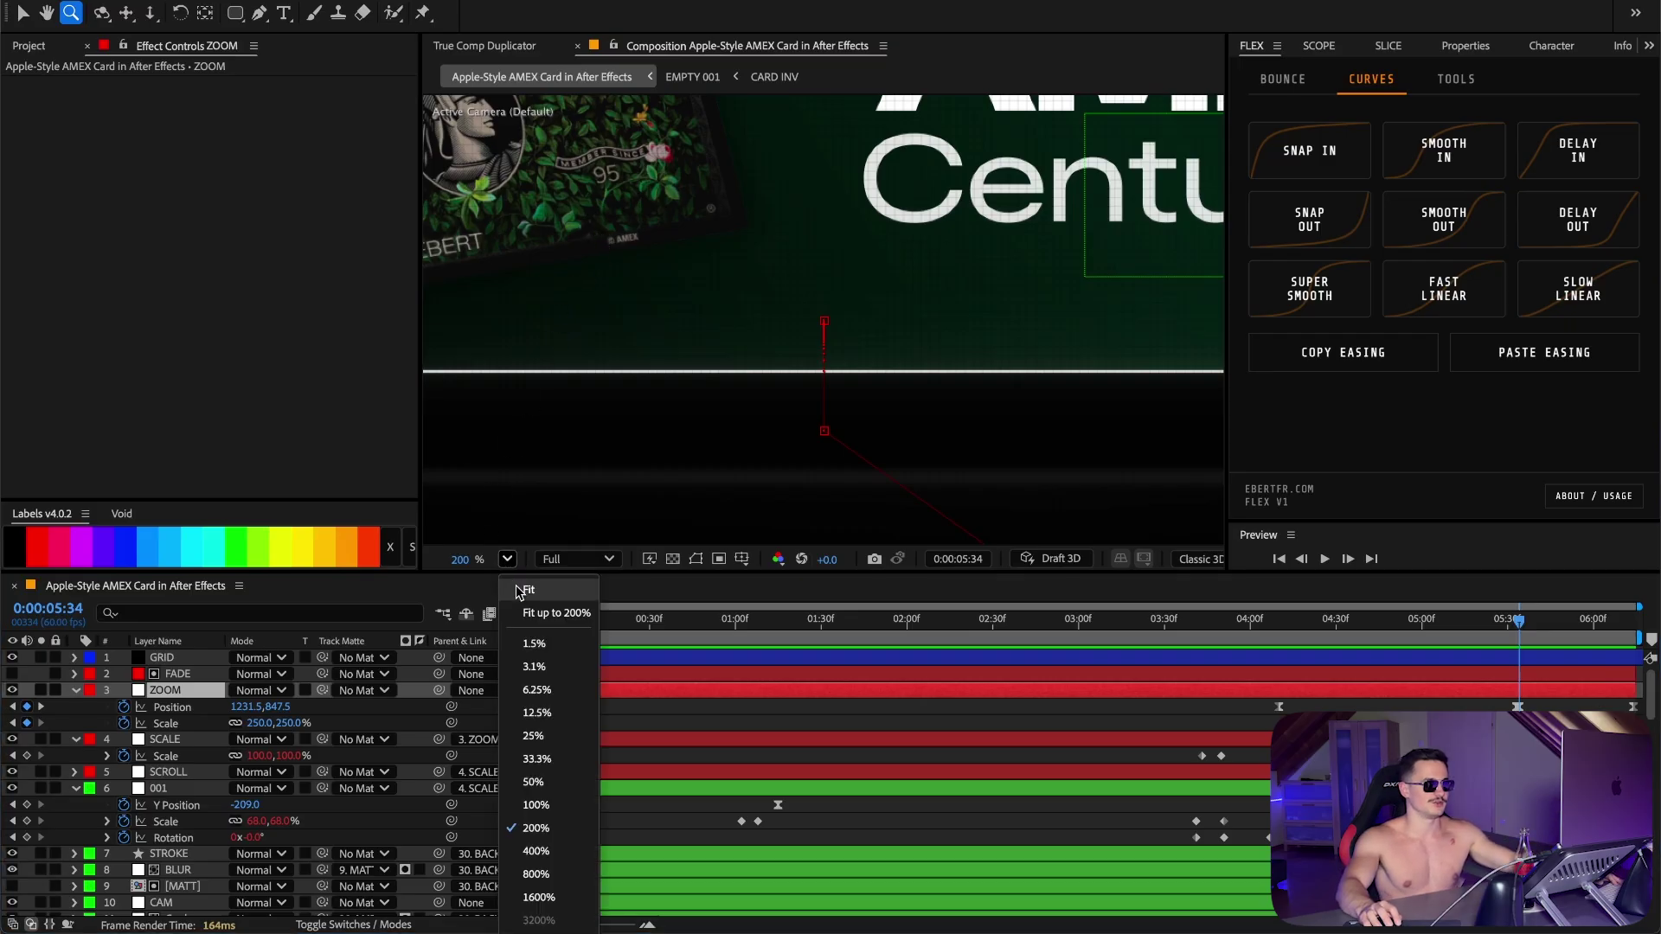
pyautogui.click(525, 590)
pyautogui.moveTo(1538, 622); pyautogui.dragTo(1635, 621)
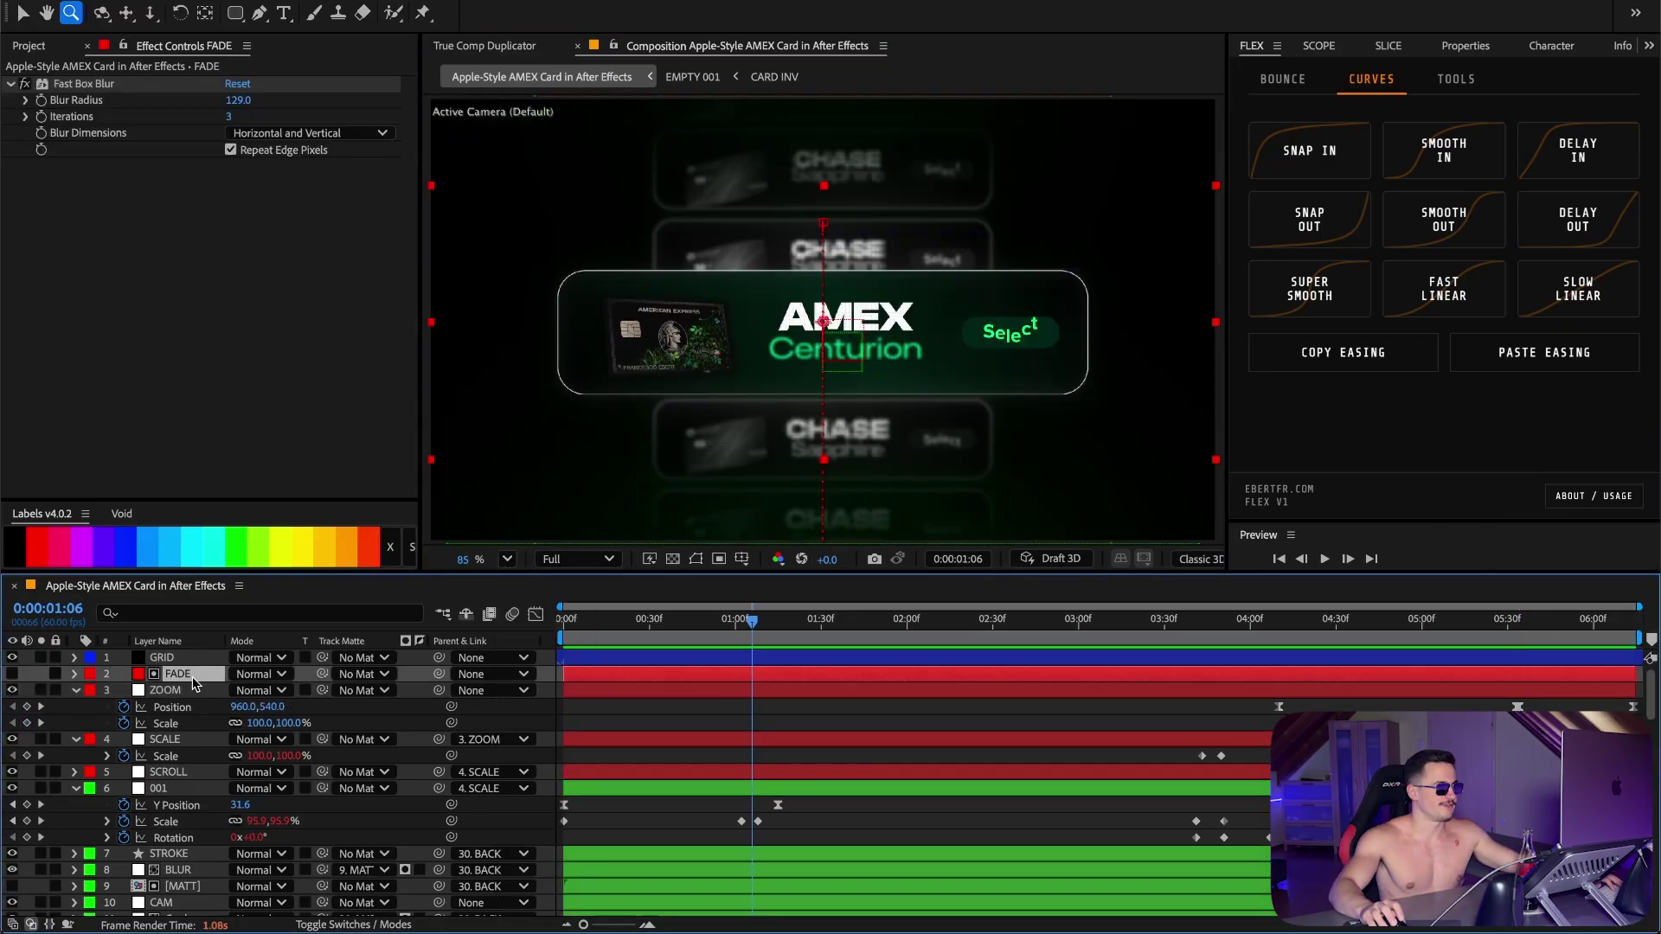
# Step: Solo the FADE layer to examine its position keyframes and Fast Box Blur, and restore its hidden, unsoloed state
pyautogui.press('u')
pyautogui.click(52, 674)
pyautogui.click(40, 674)
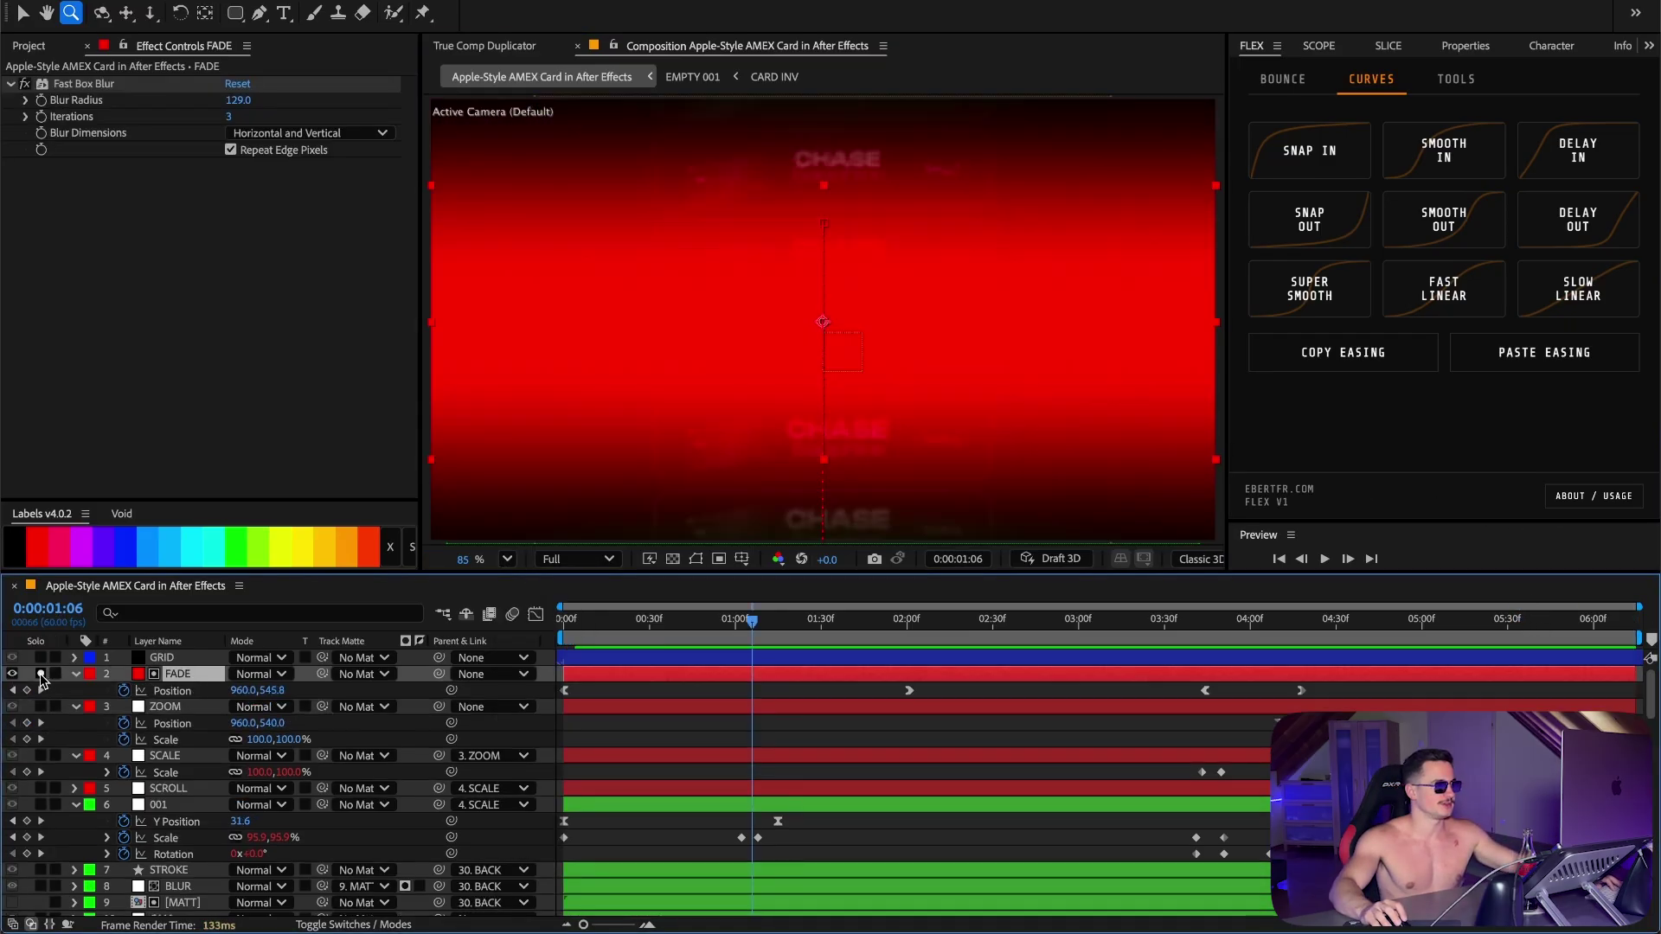
pyautogui.moveTo(594, 621); pyautogui.dragTo(655, 619)
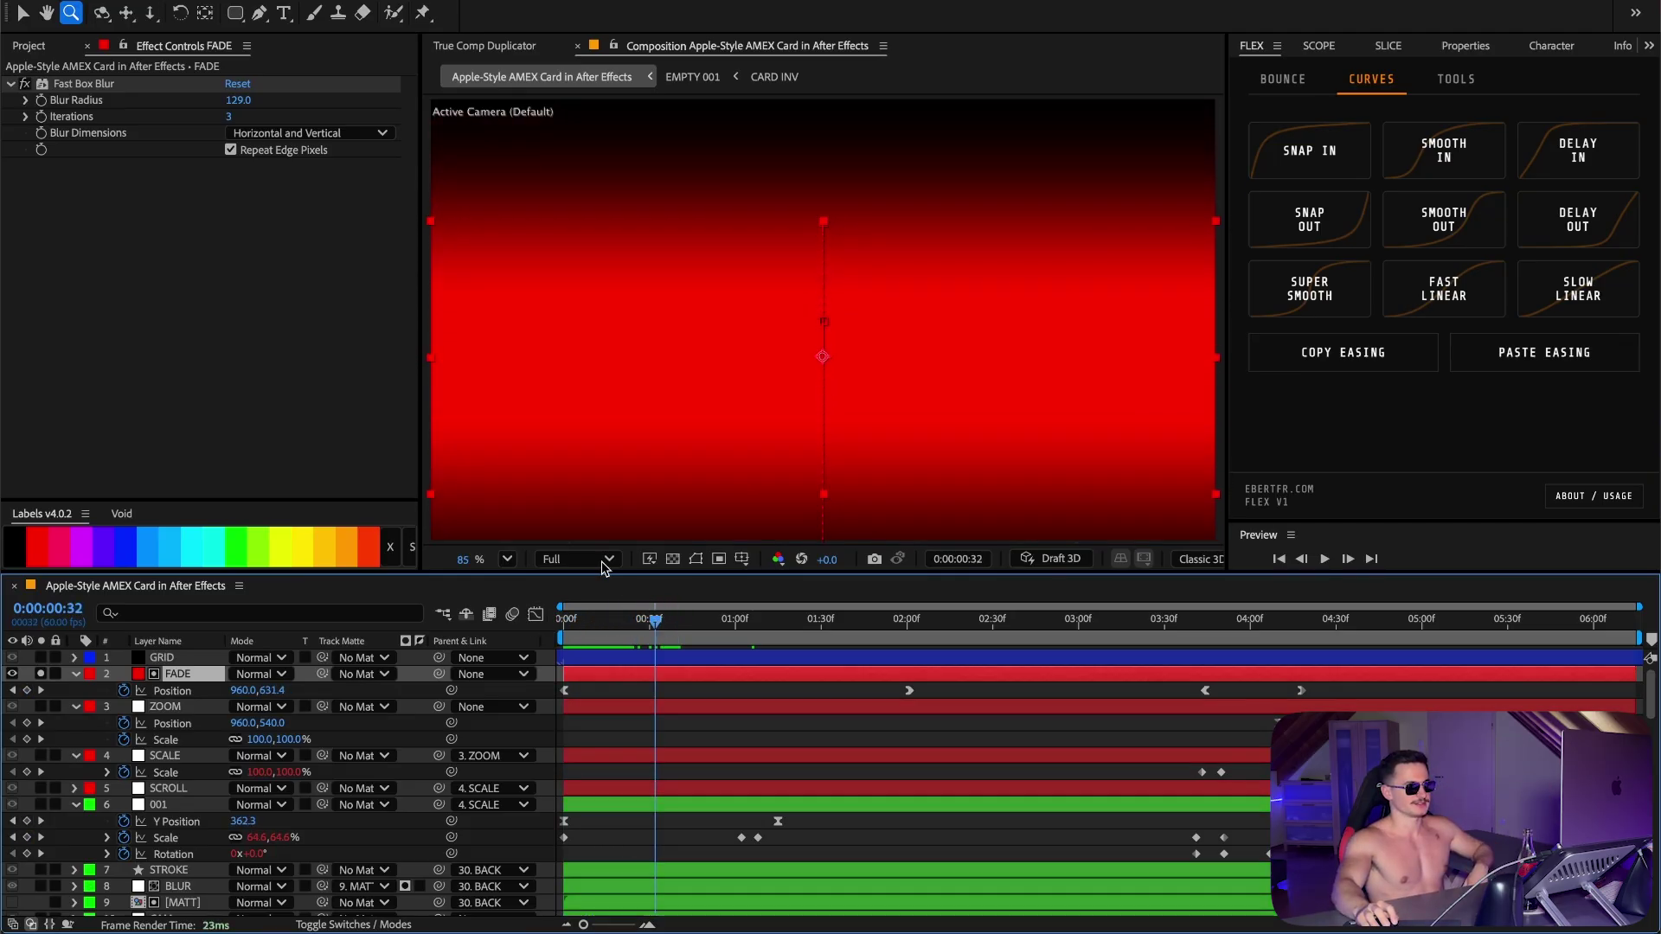
pyautogui.click(72, 84)
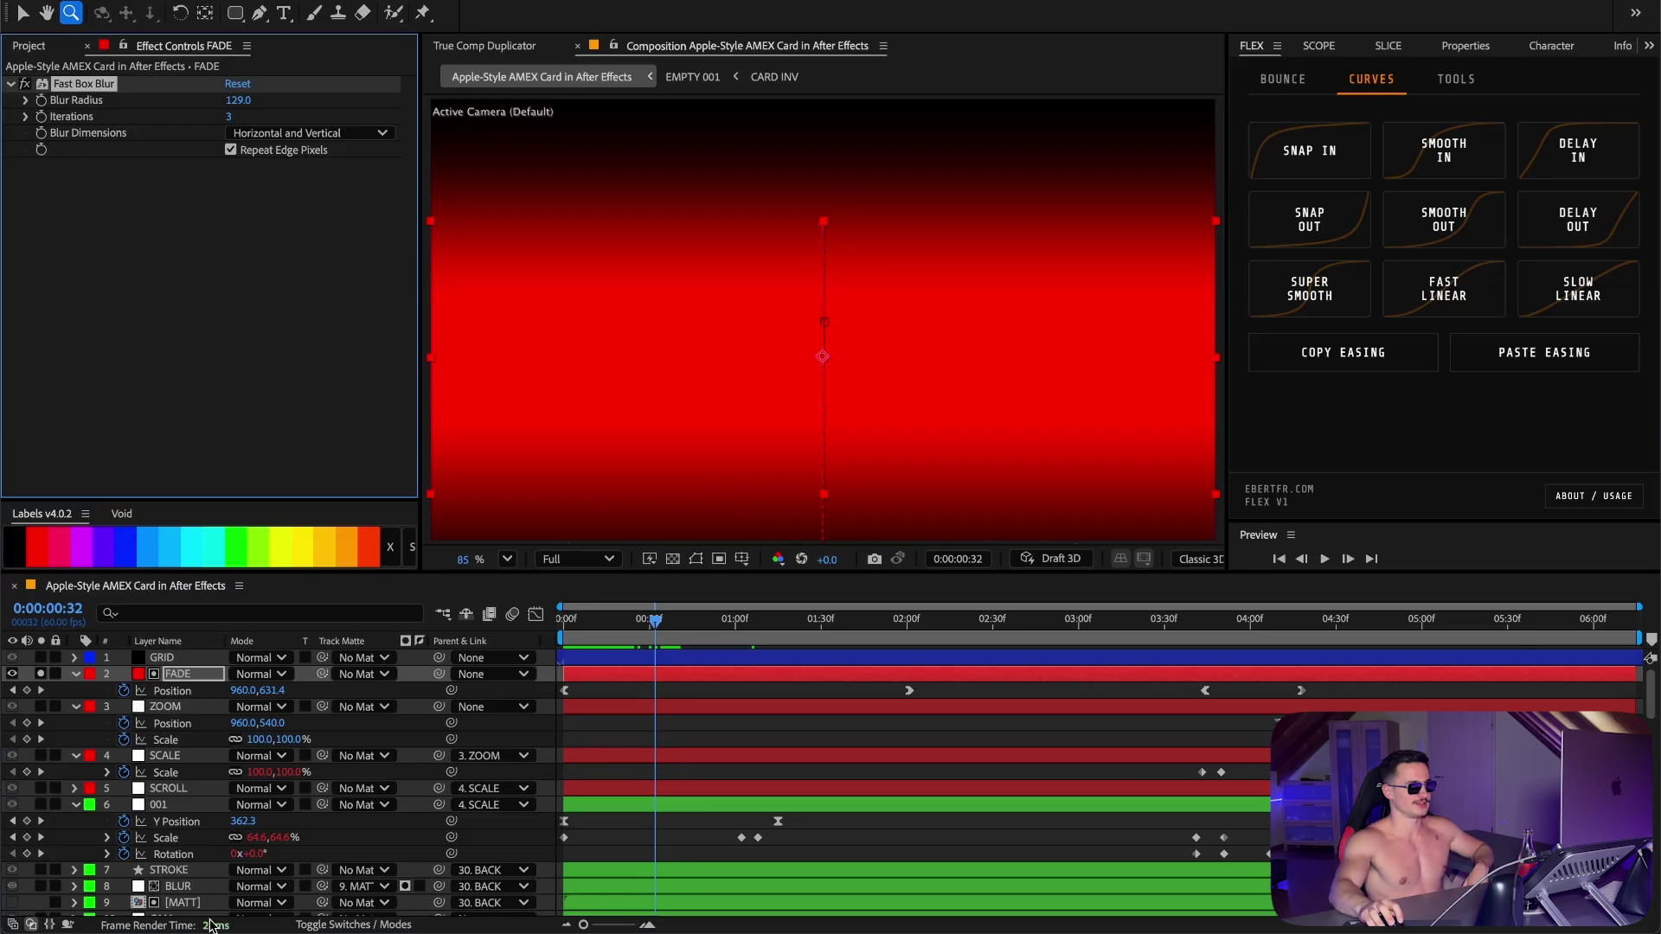
pyautogui.click(342, 925)
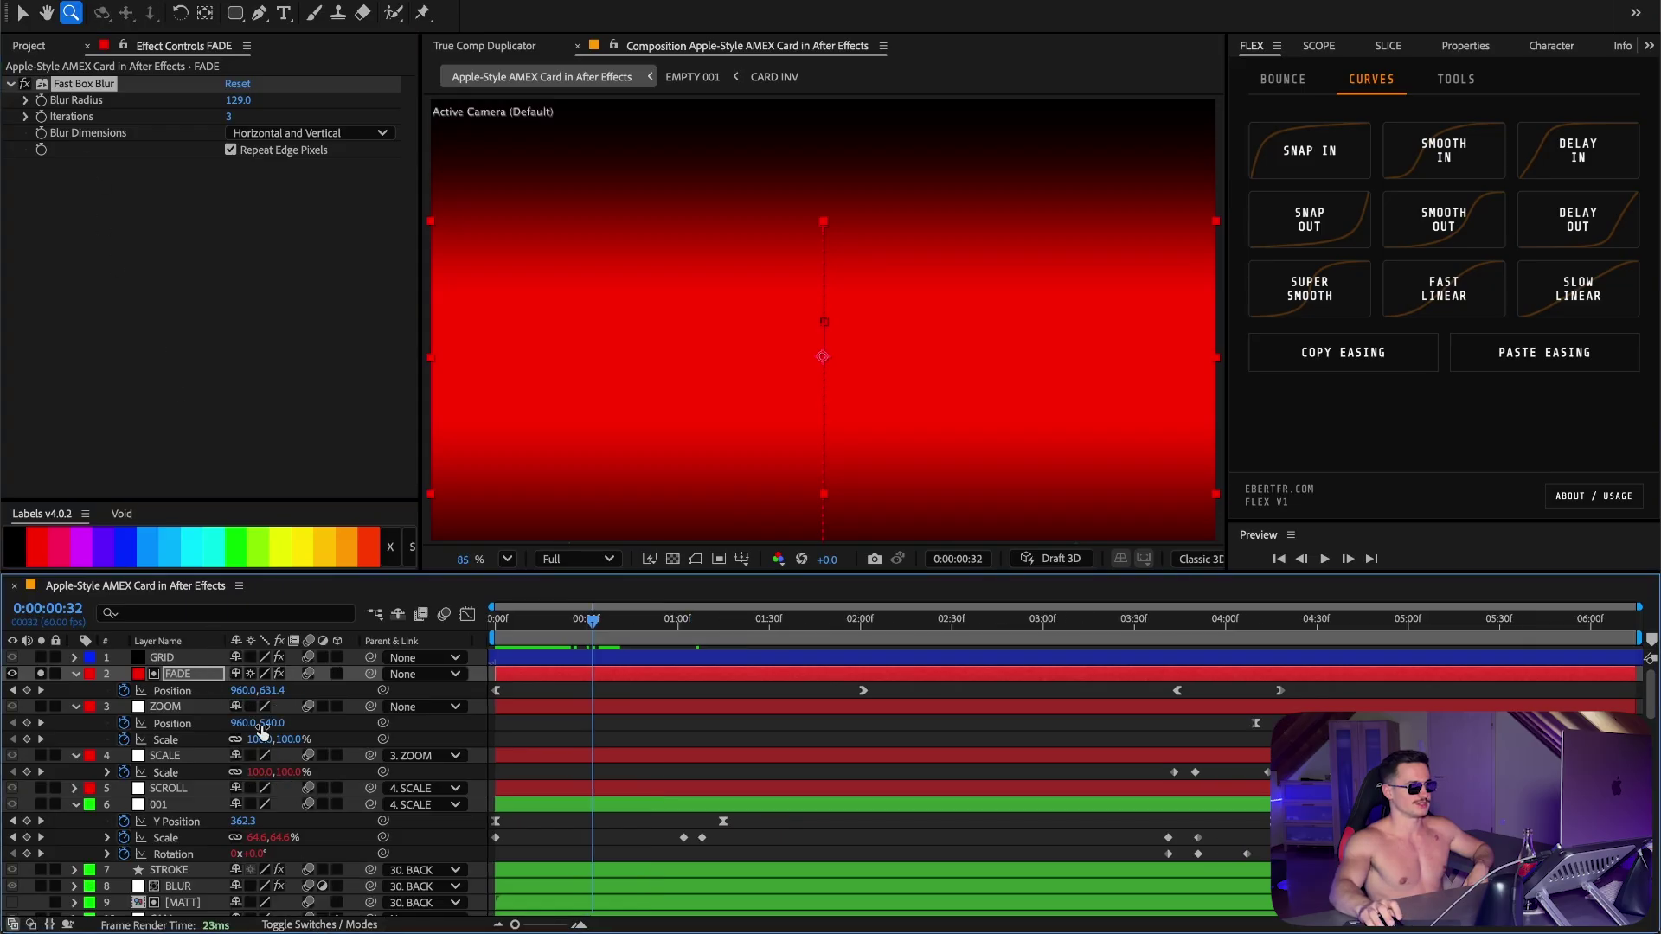
pyautogui.click(255, 675)
pyautogui.moveTo(1164, 635); pyautogui.dragTo(1242, 637)
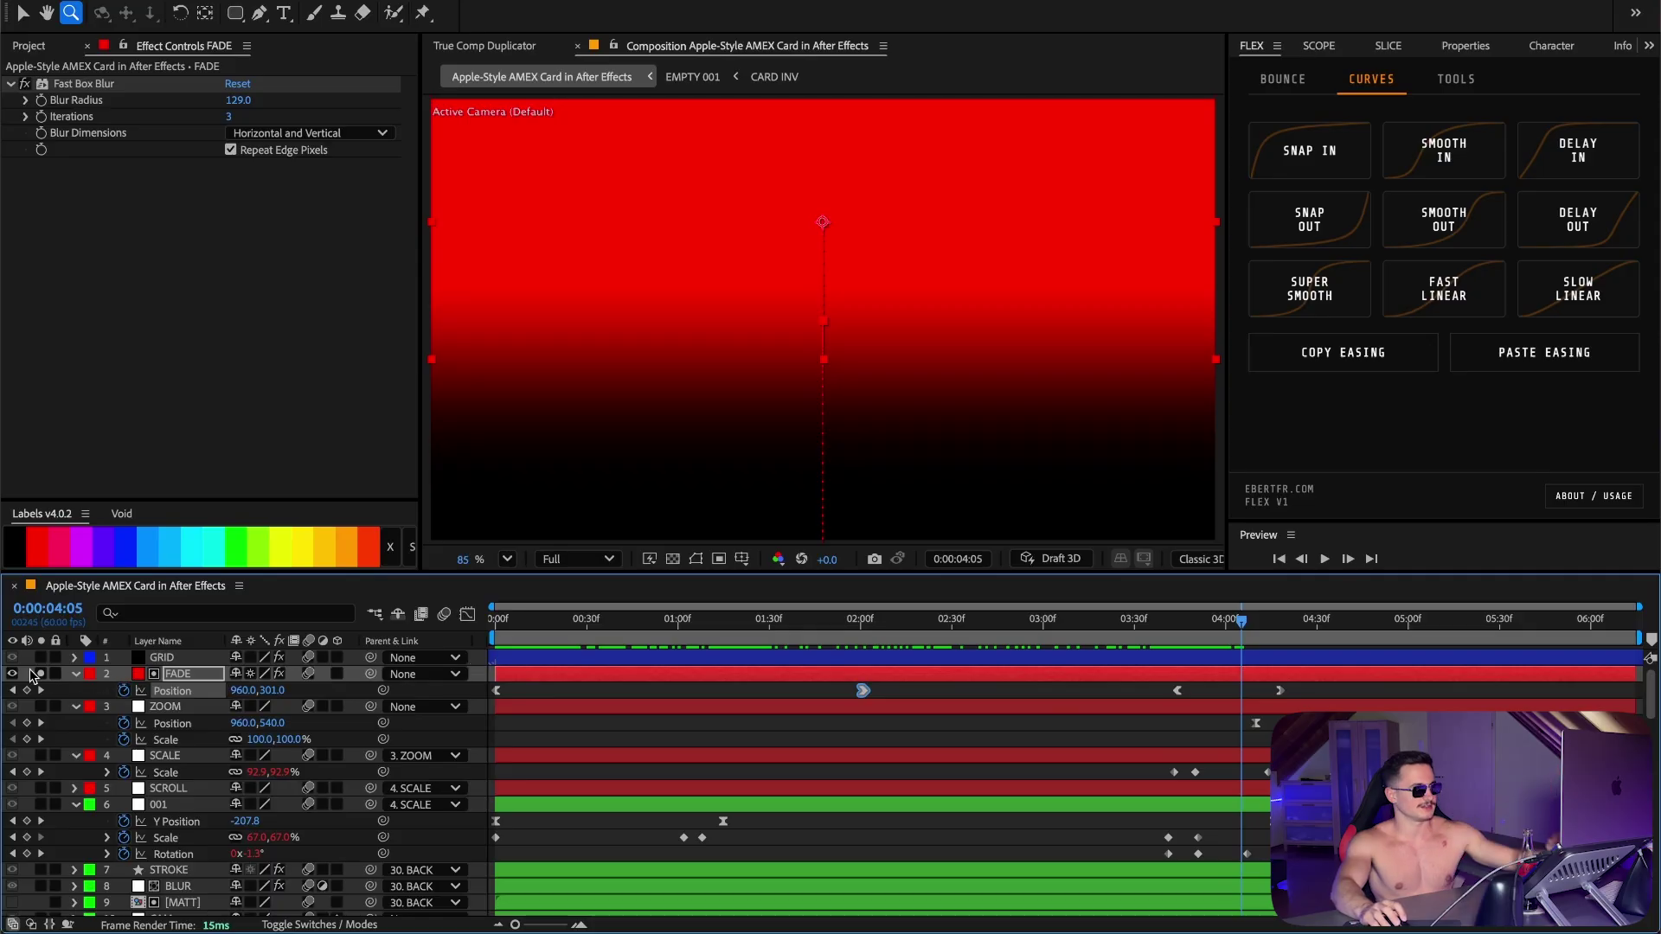
pyautogui.click(12, 674)
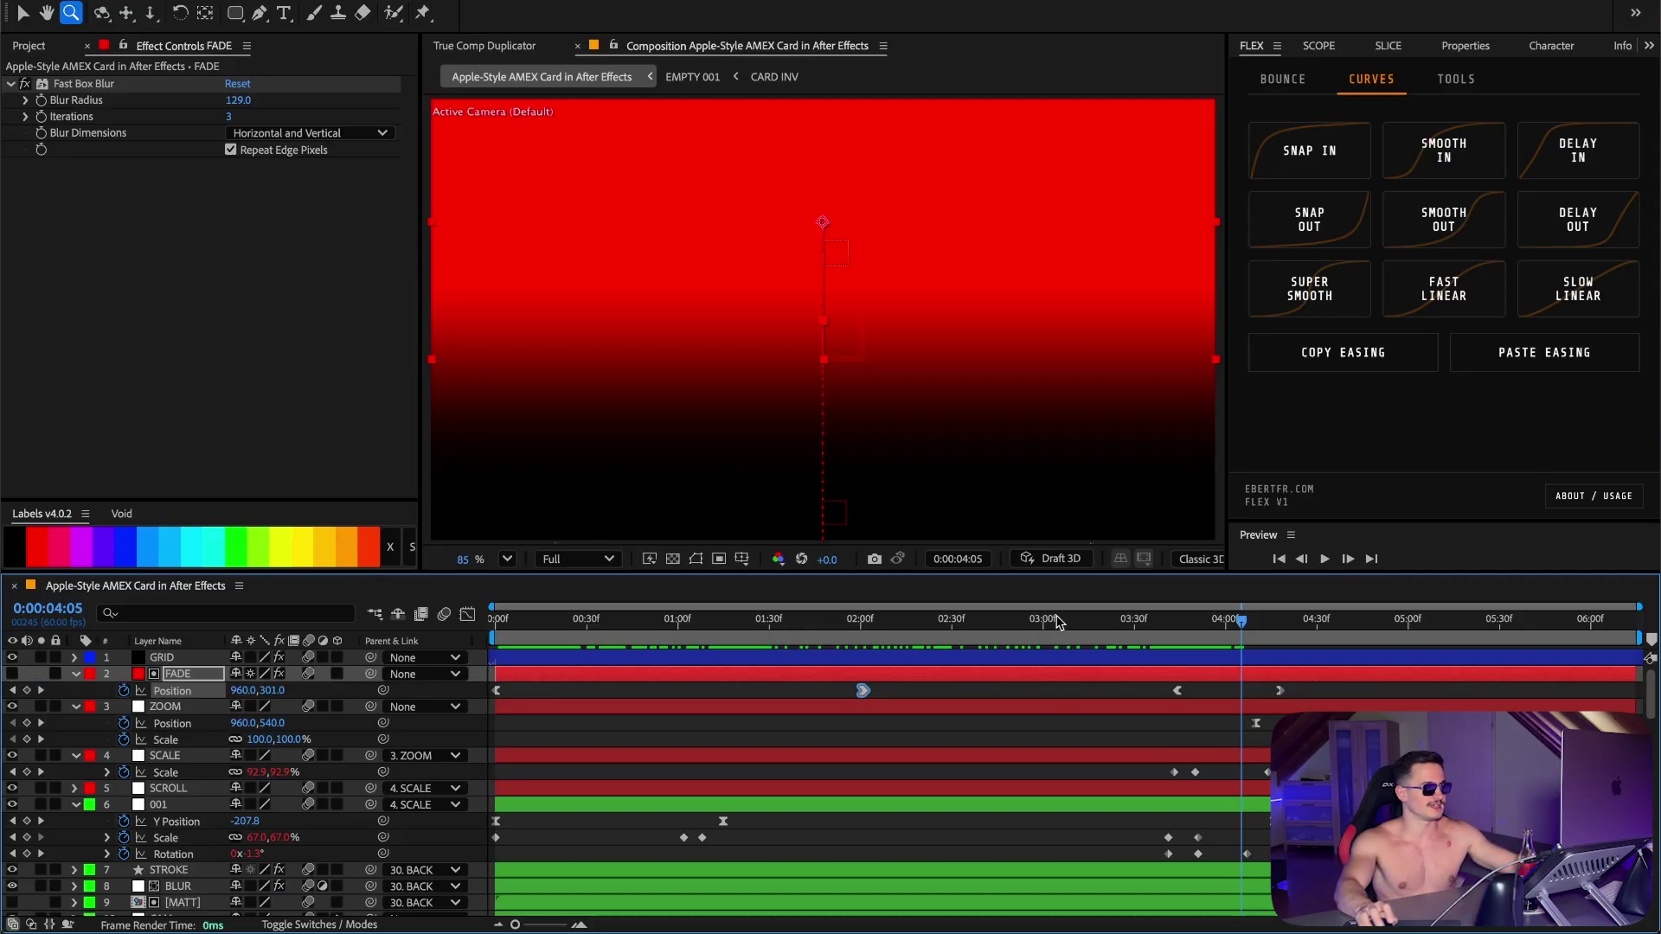
# Step: Scrub through the full composition and preview the fade and card bounce around 0:00:04:00
pyautogui.click(1177, 644)
pyautogui.moveTo(1179, 648); pyautogui.dragTo(569, 638)
pyautogui.moveTo(594, 638); pyautogui.dragTo(1183, 697)
pyautogui.press('space')
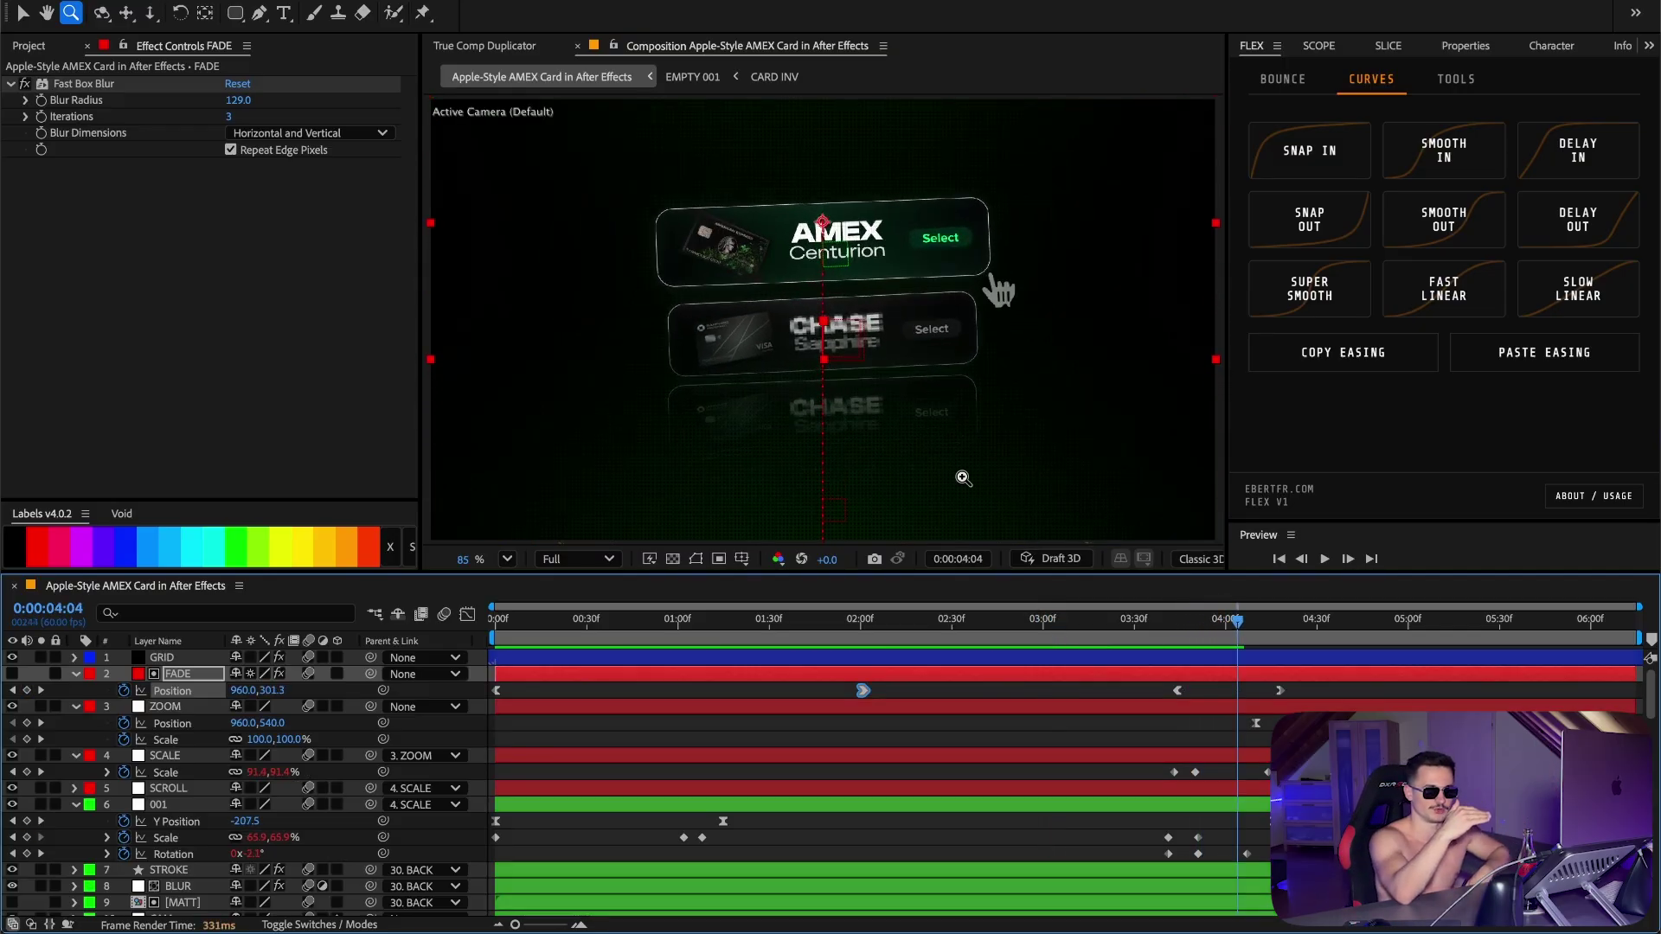
# Step: Review the FADE track matte assigned to the EMPTY card layers and scrub back through the scroll to 0:00:00:56
pyautogui.scroll(-9, 671, 752)
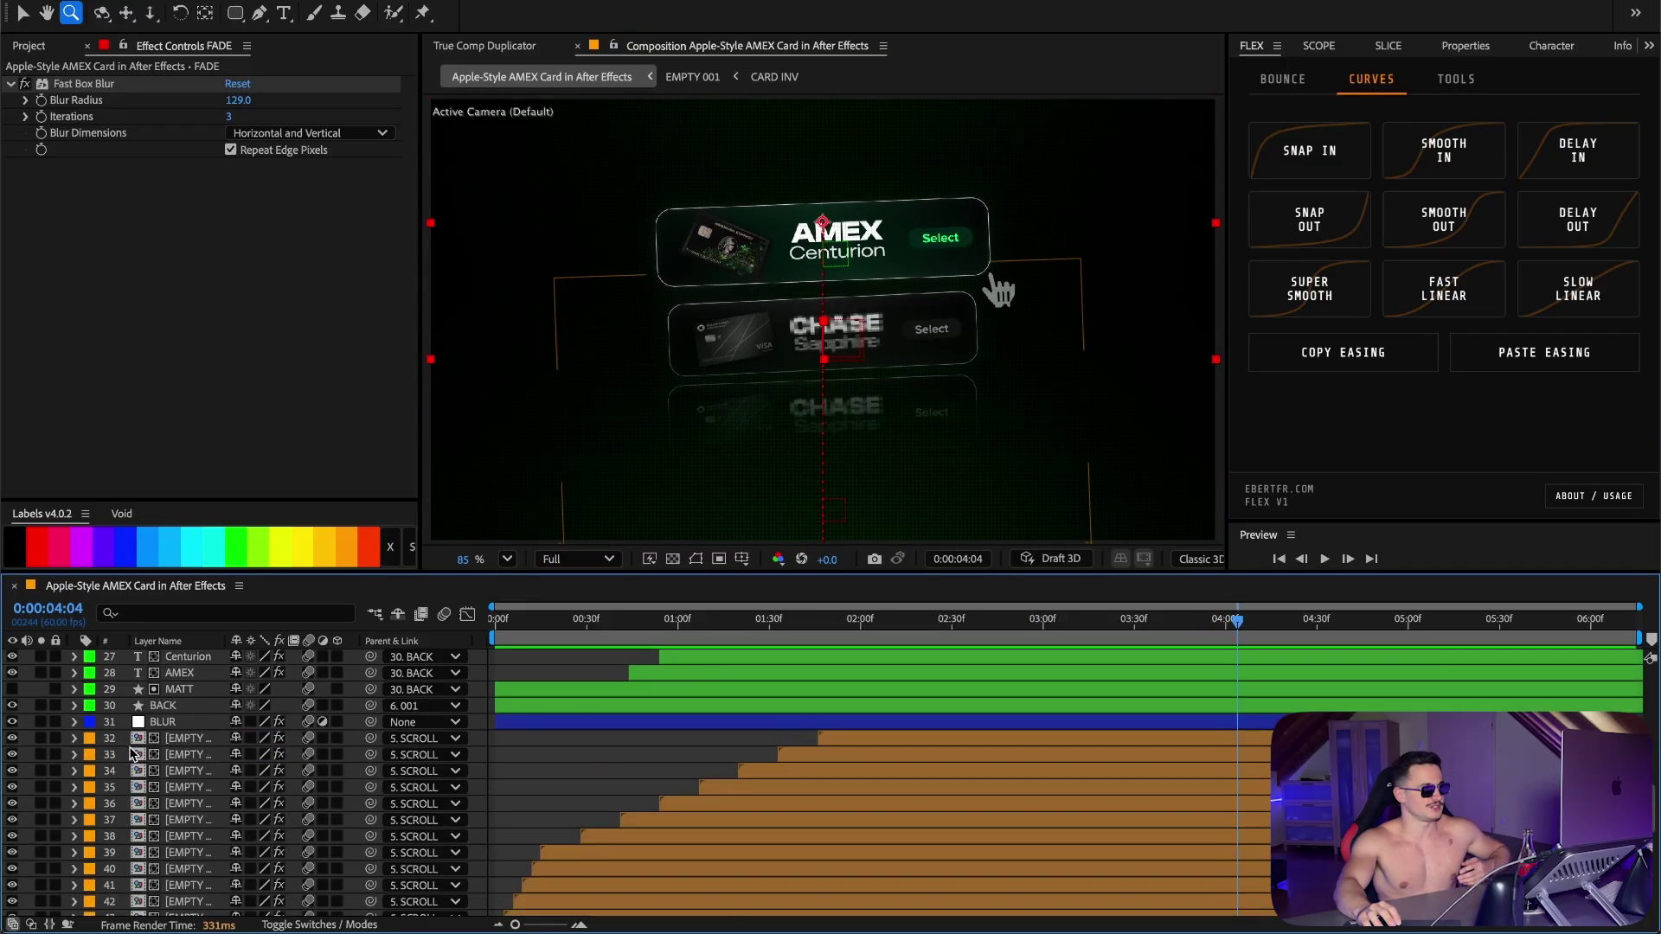
pyautogui.click(189, 738)
pyautogui.click(296, 925)
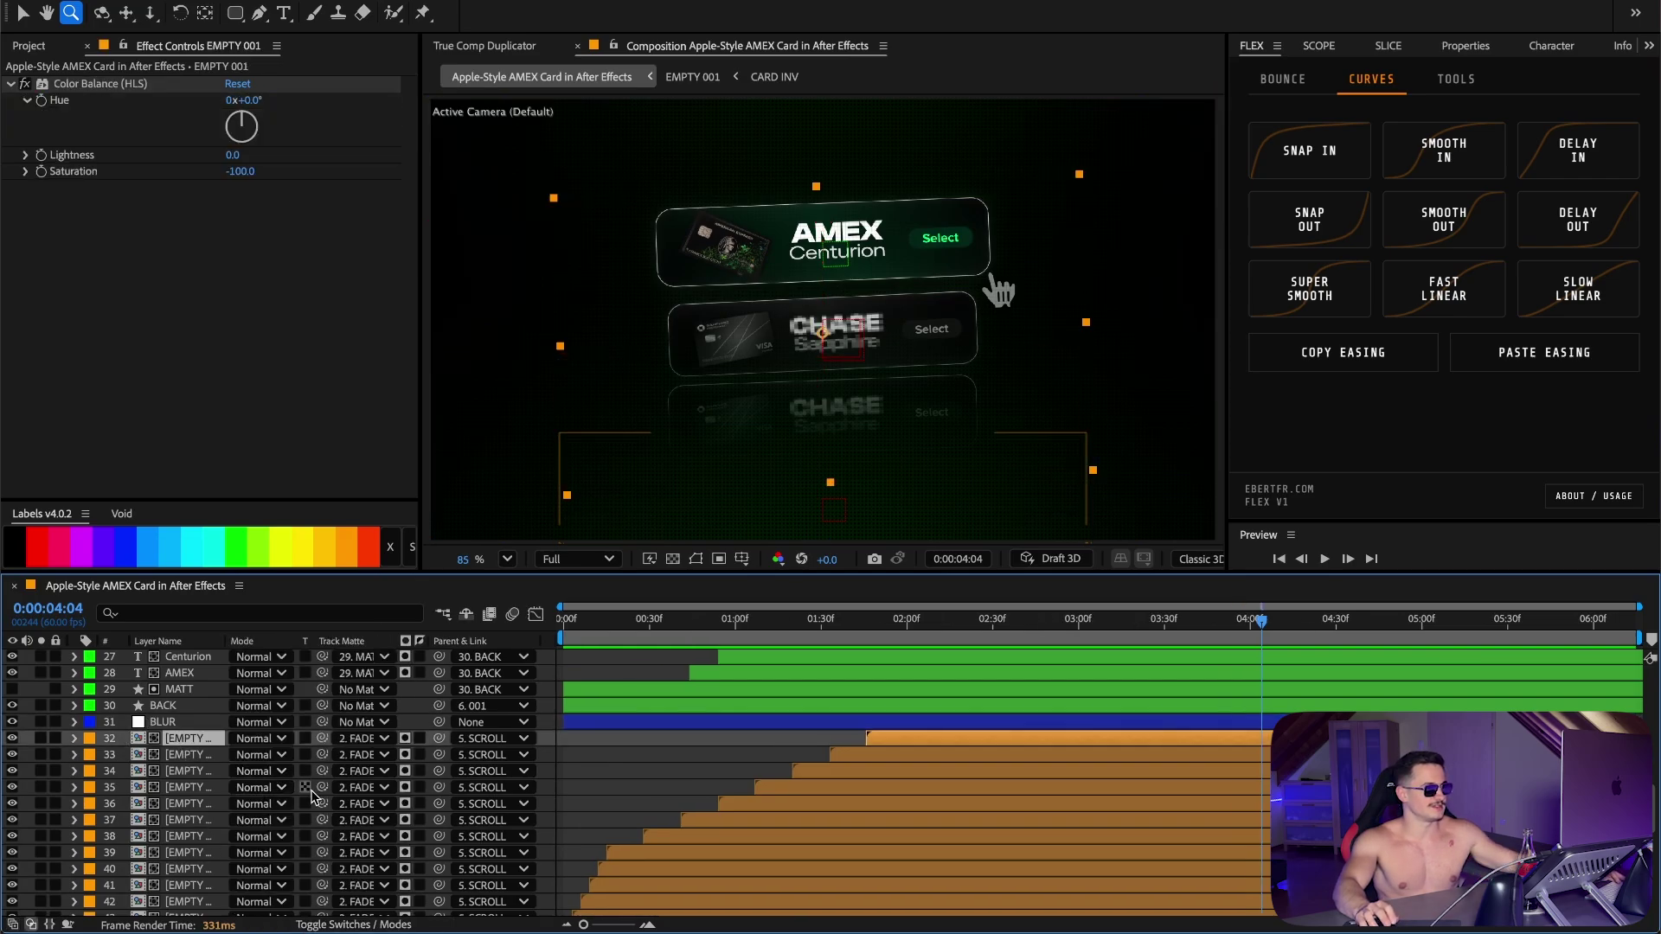
pyautogui.scroll(9, 216, 779)
pyautogui.click(165, 675)
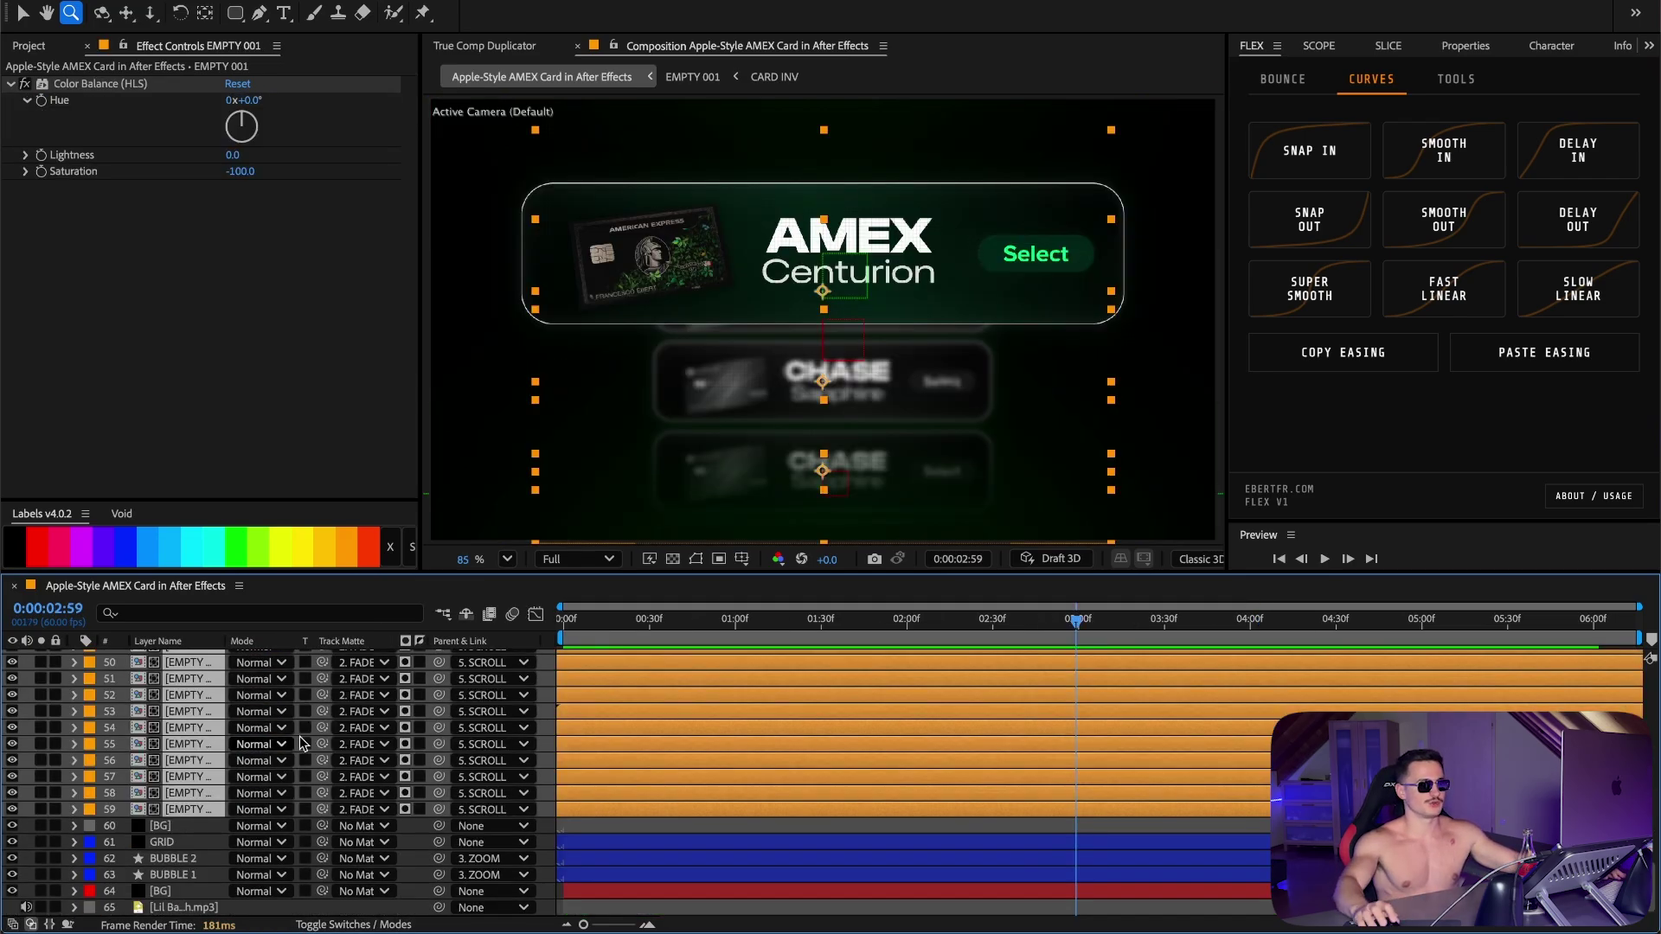
pyautogui.moveTo(626, 624); pyautogui.dragTo(724, 620)
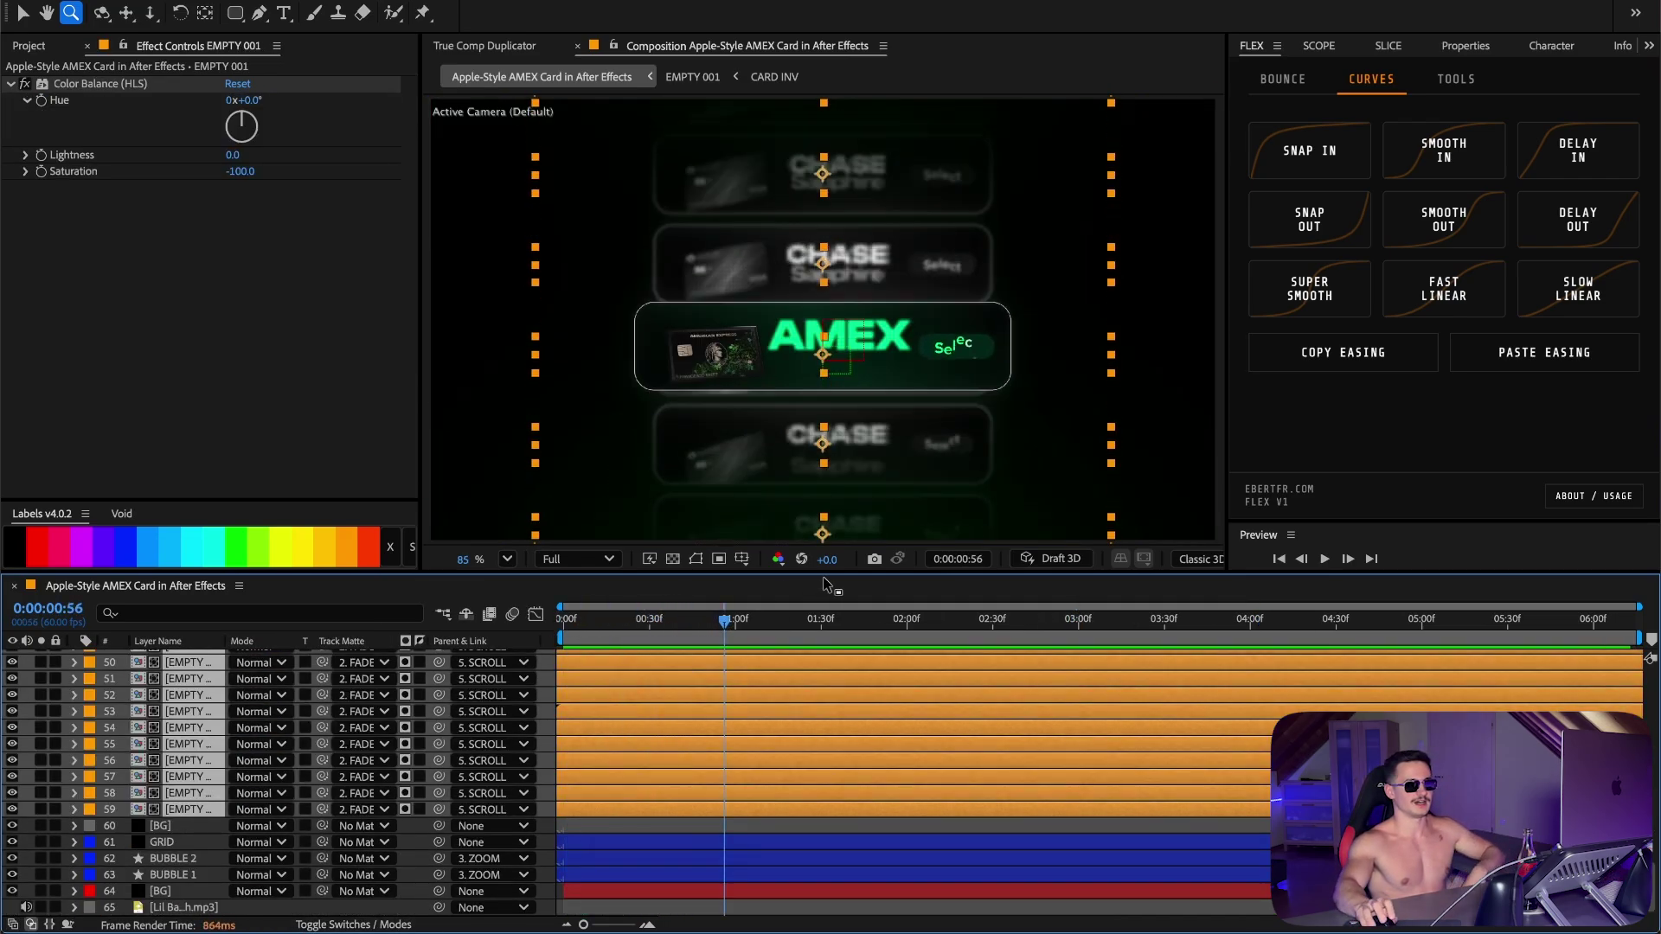
# Step: Set the STROKE layer's Deep Glow to a radius of 200 and an exposure of 0.01
pyautogui.click(1446, 80)
pyautogui.scroll(5, 896, 689)
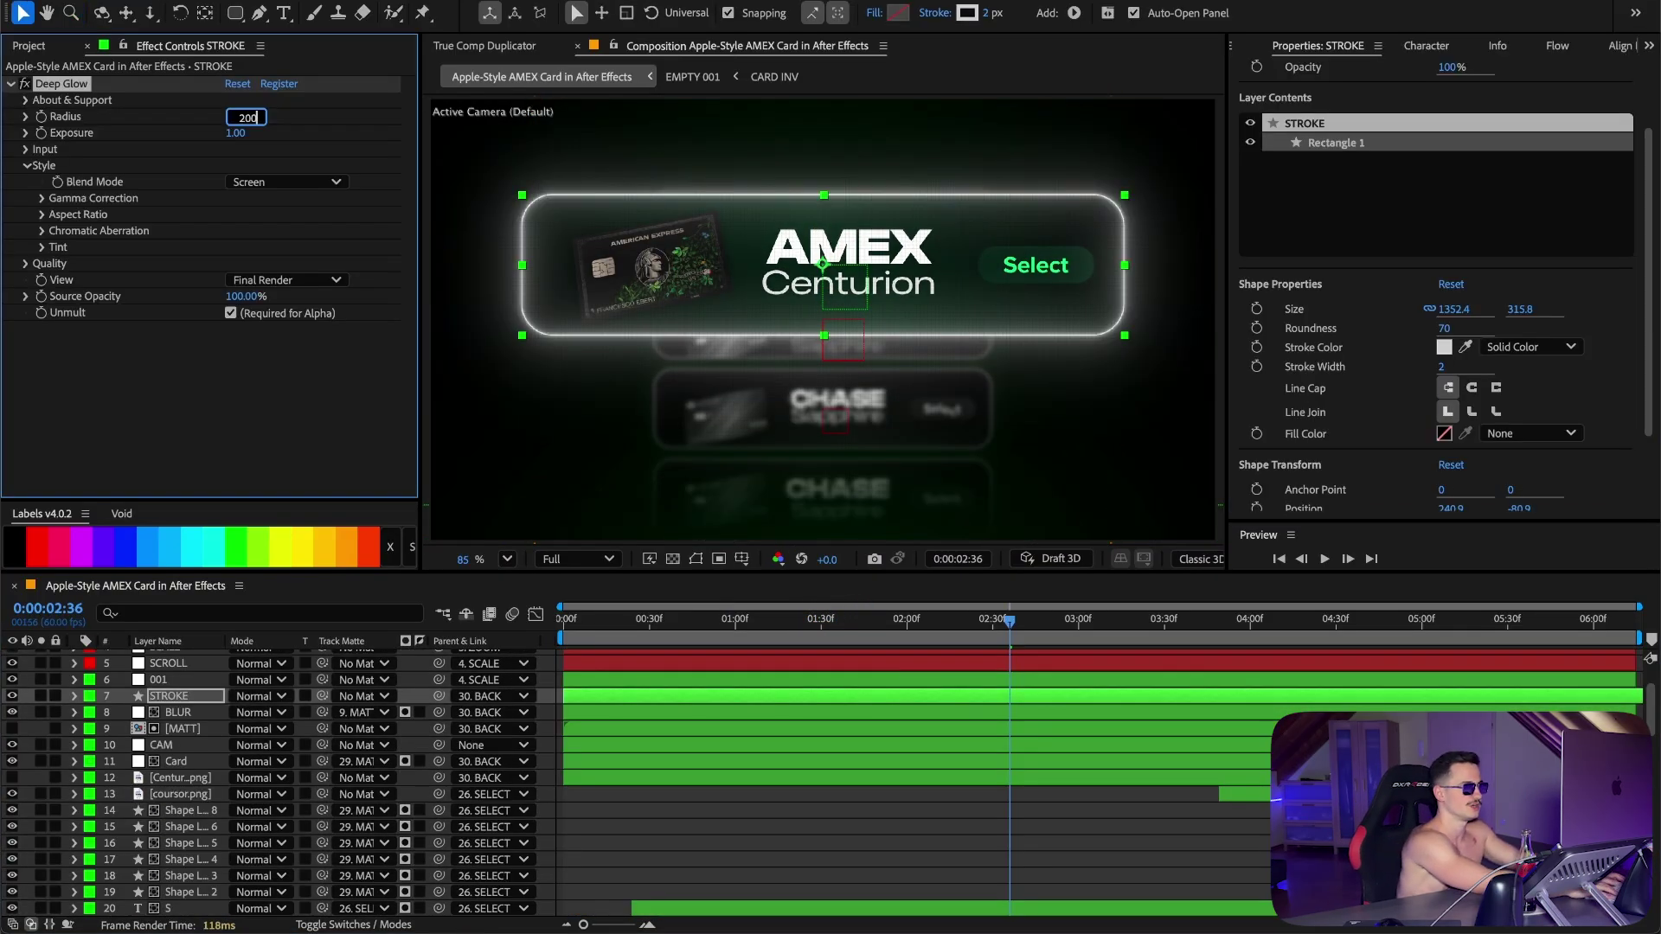
pyautogui.press('Return')
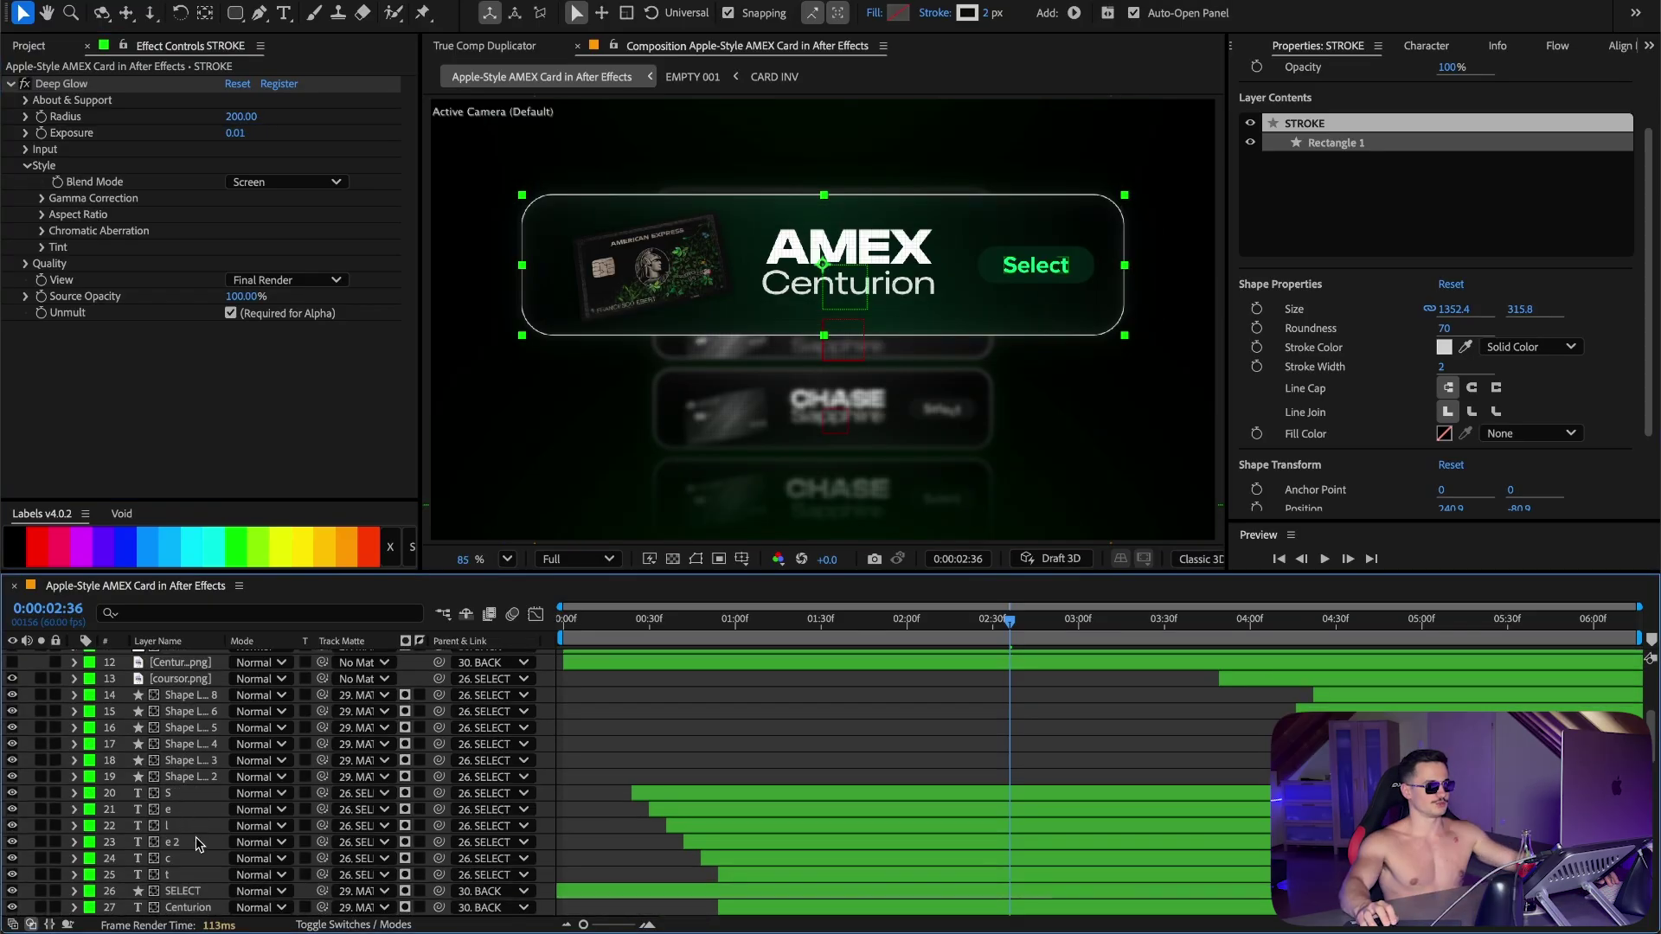
pyautogui.click(208, 891)
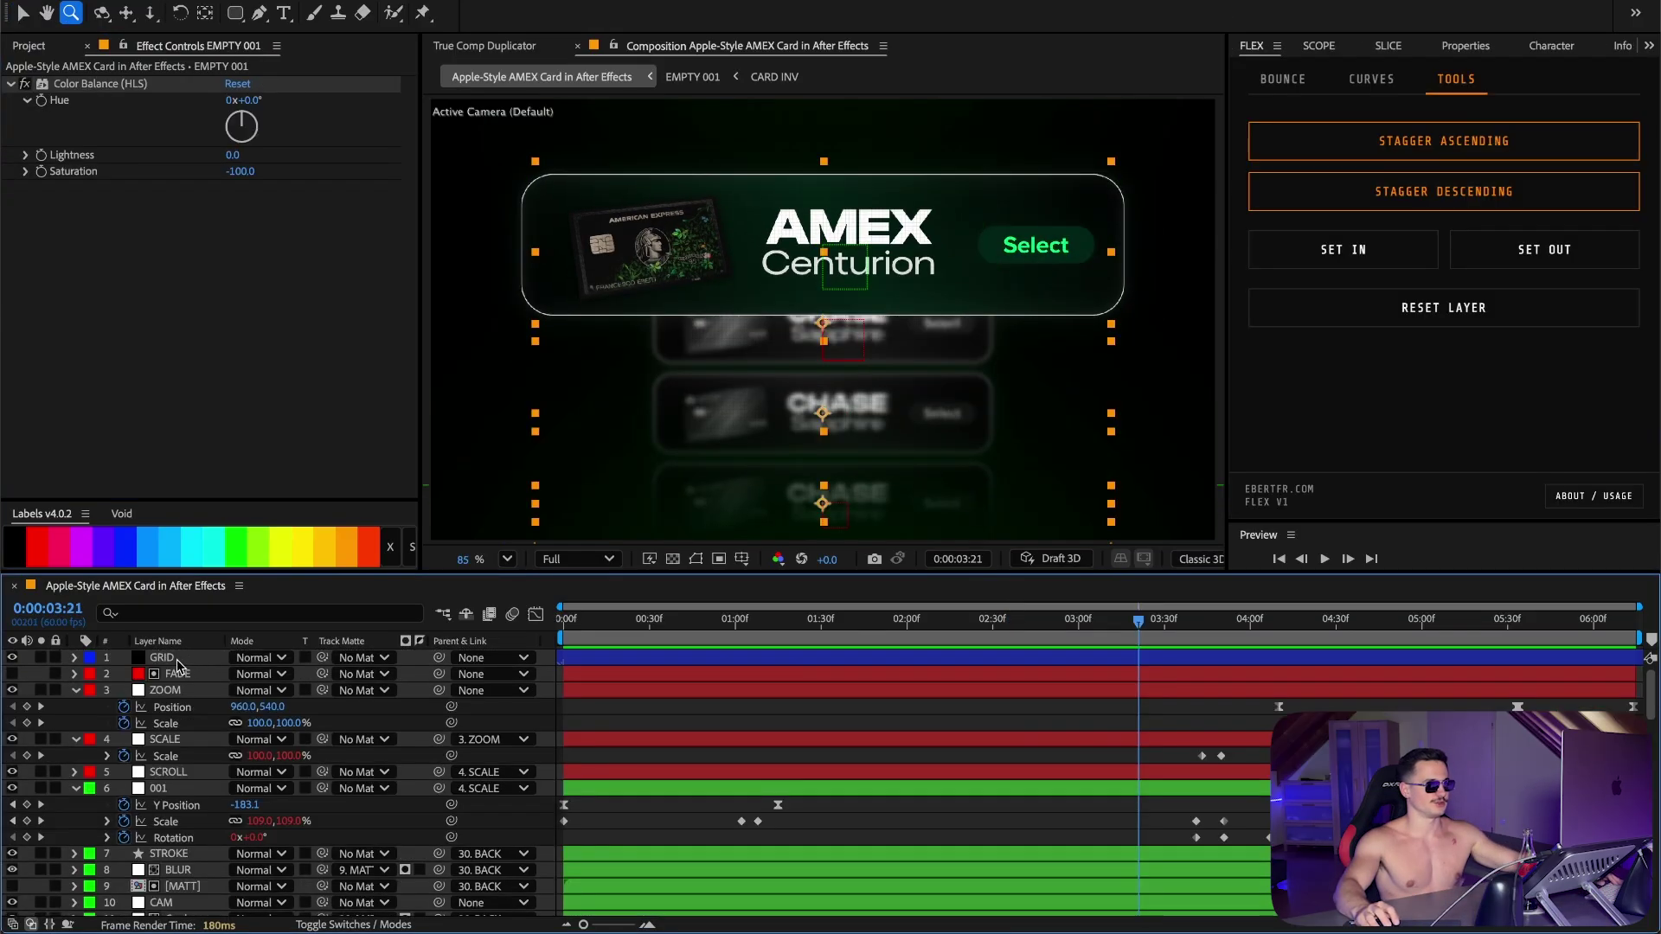
# Step: Reveal the blue BLUR layer's keyframes and examine its Fast Box Blur radius at 0:00:00:23 and 0:00:00:45
pyautogui.click(176, 661)
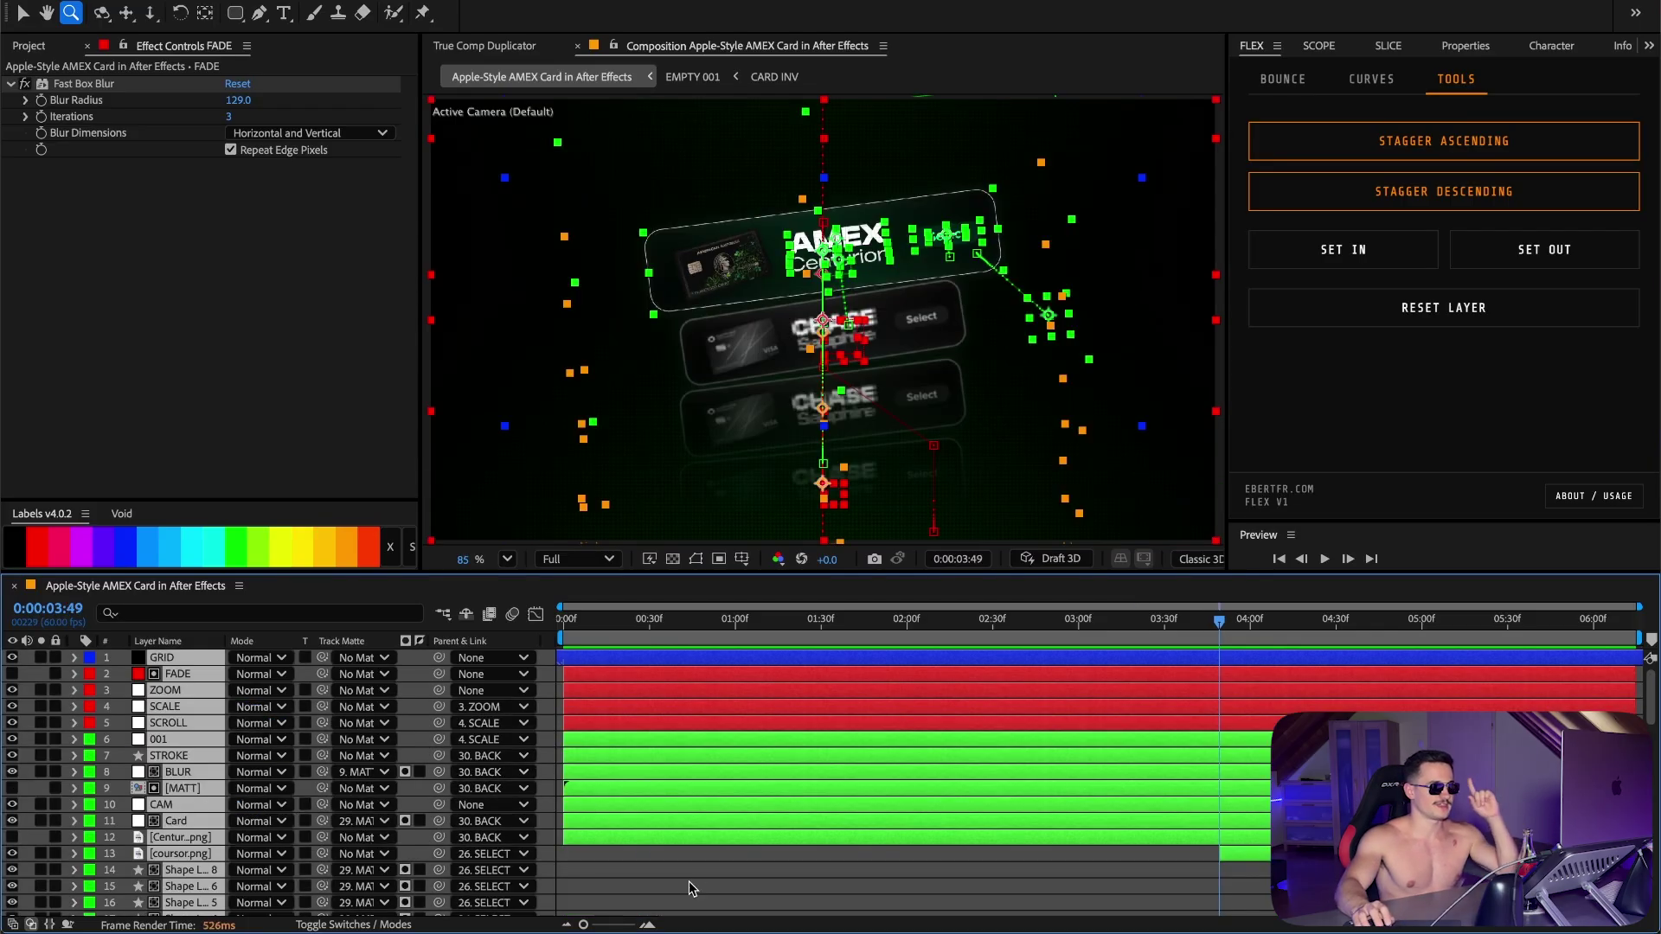
pyautogui.scroll(-6, 703, 884)
pyautogui.click(707, 857)
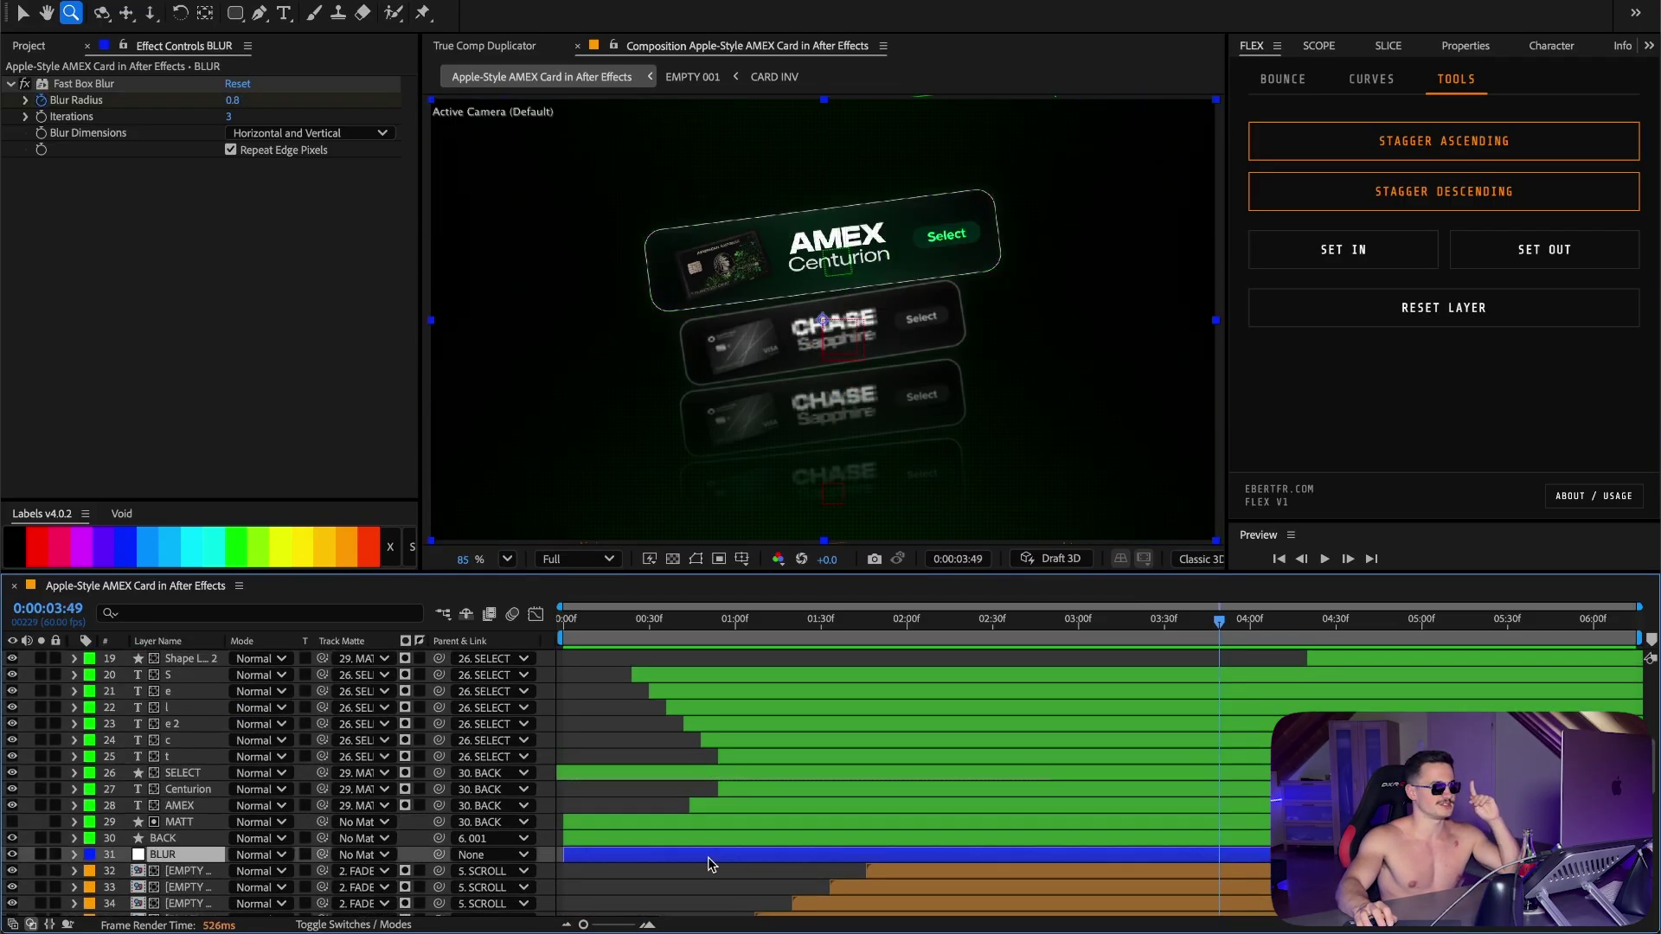
pyautogui.press('u')
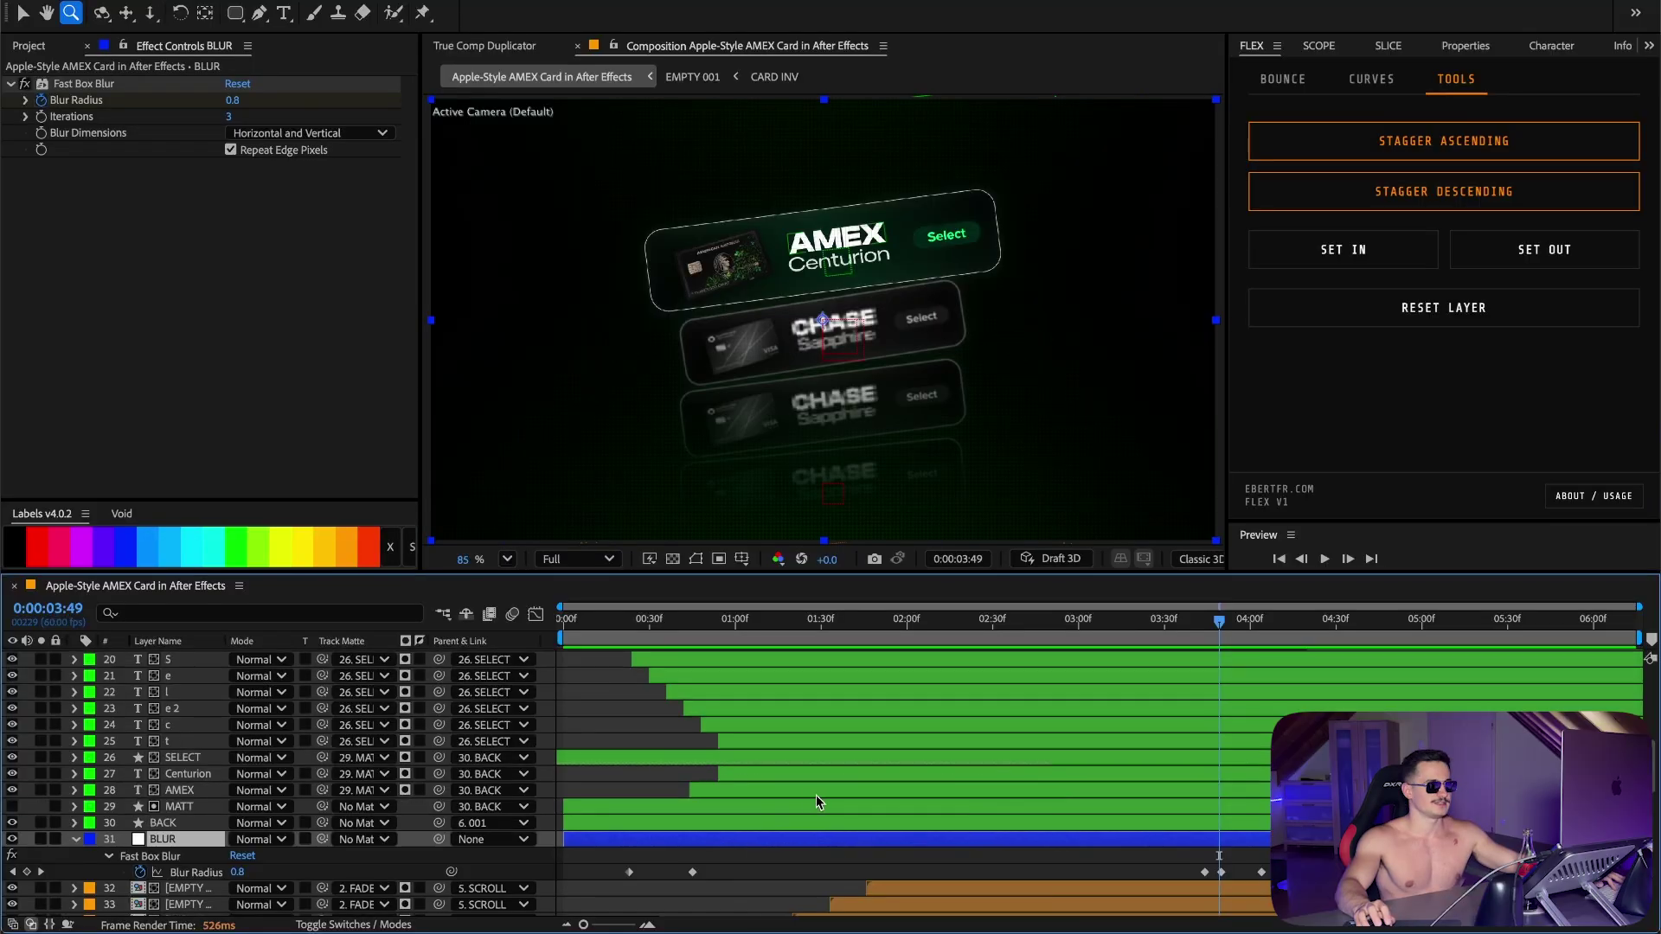
pyautogui.click(630, 630)
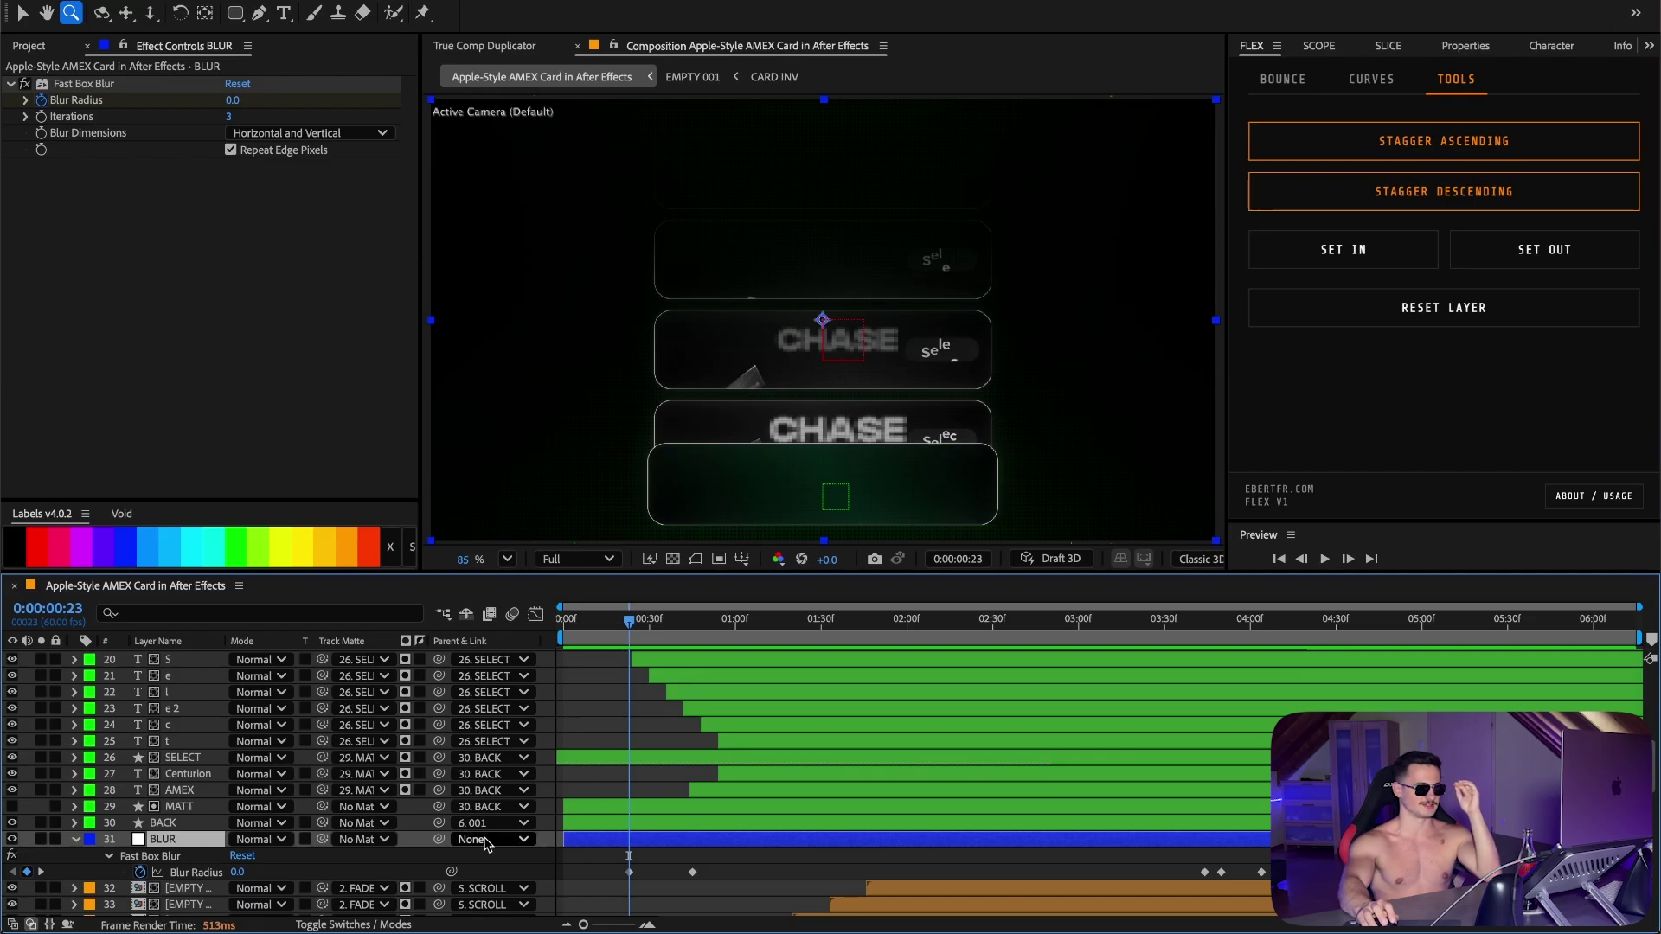
pyautogui.click(40, 873)
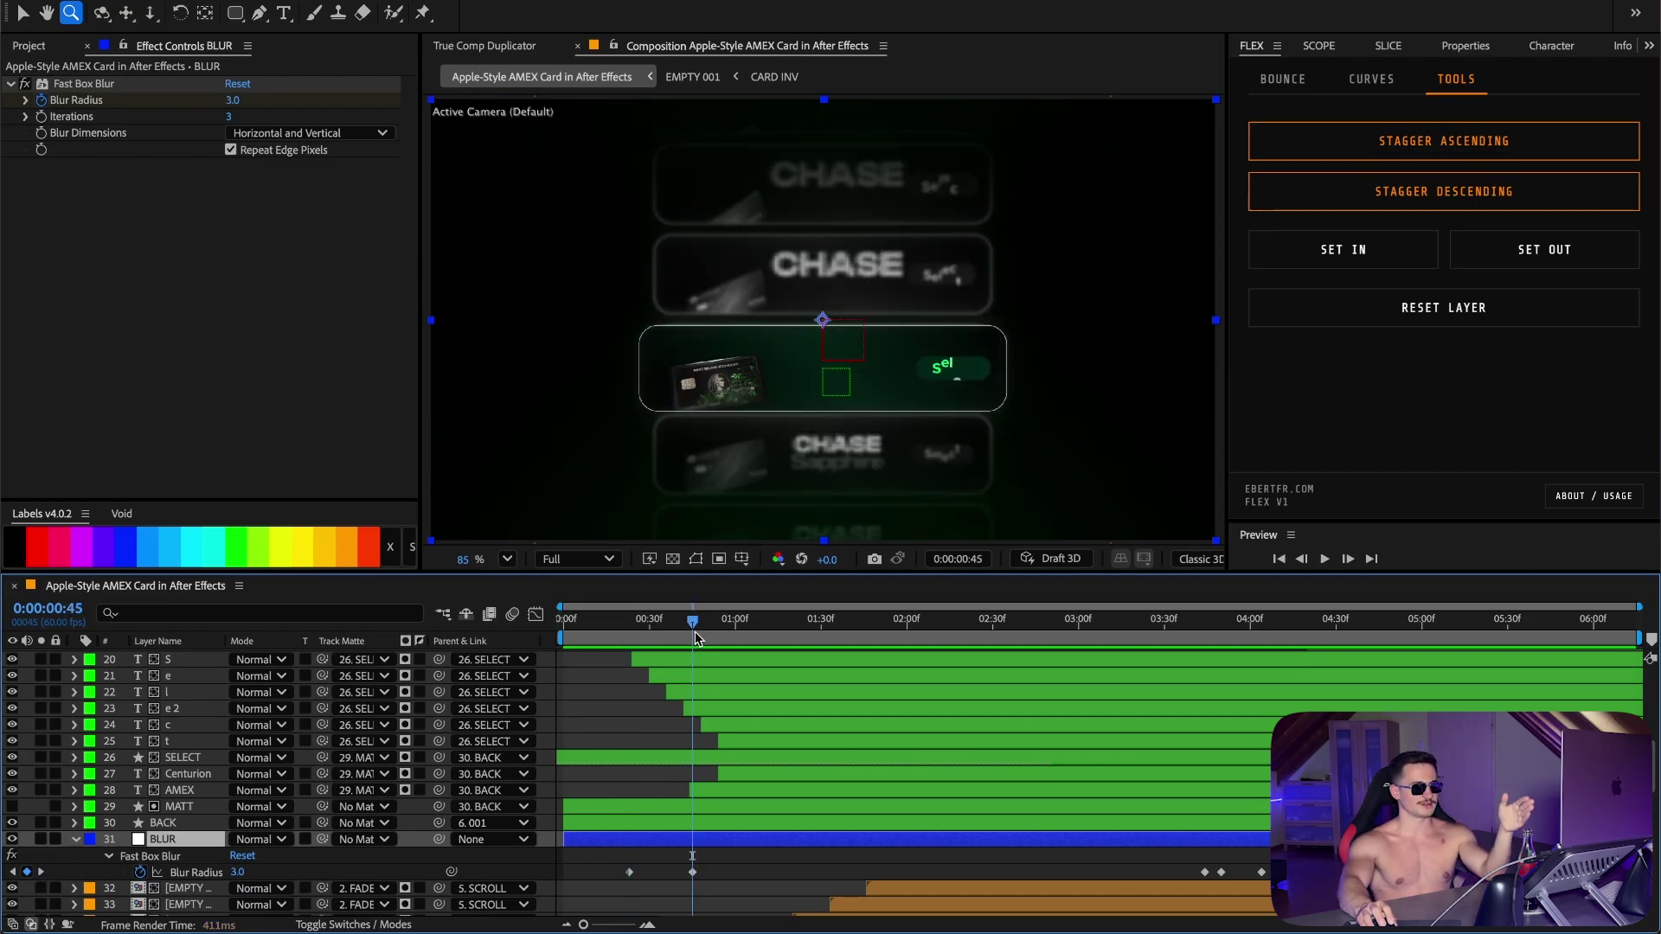
# Step: Preview the background blur, compare it with the BLUR layer hidden and shown, and step through its following Blur Radius keyframes
pyautogui.press('space')
pyautogui.click(11, 840)
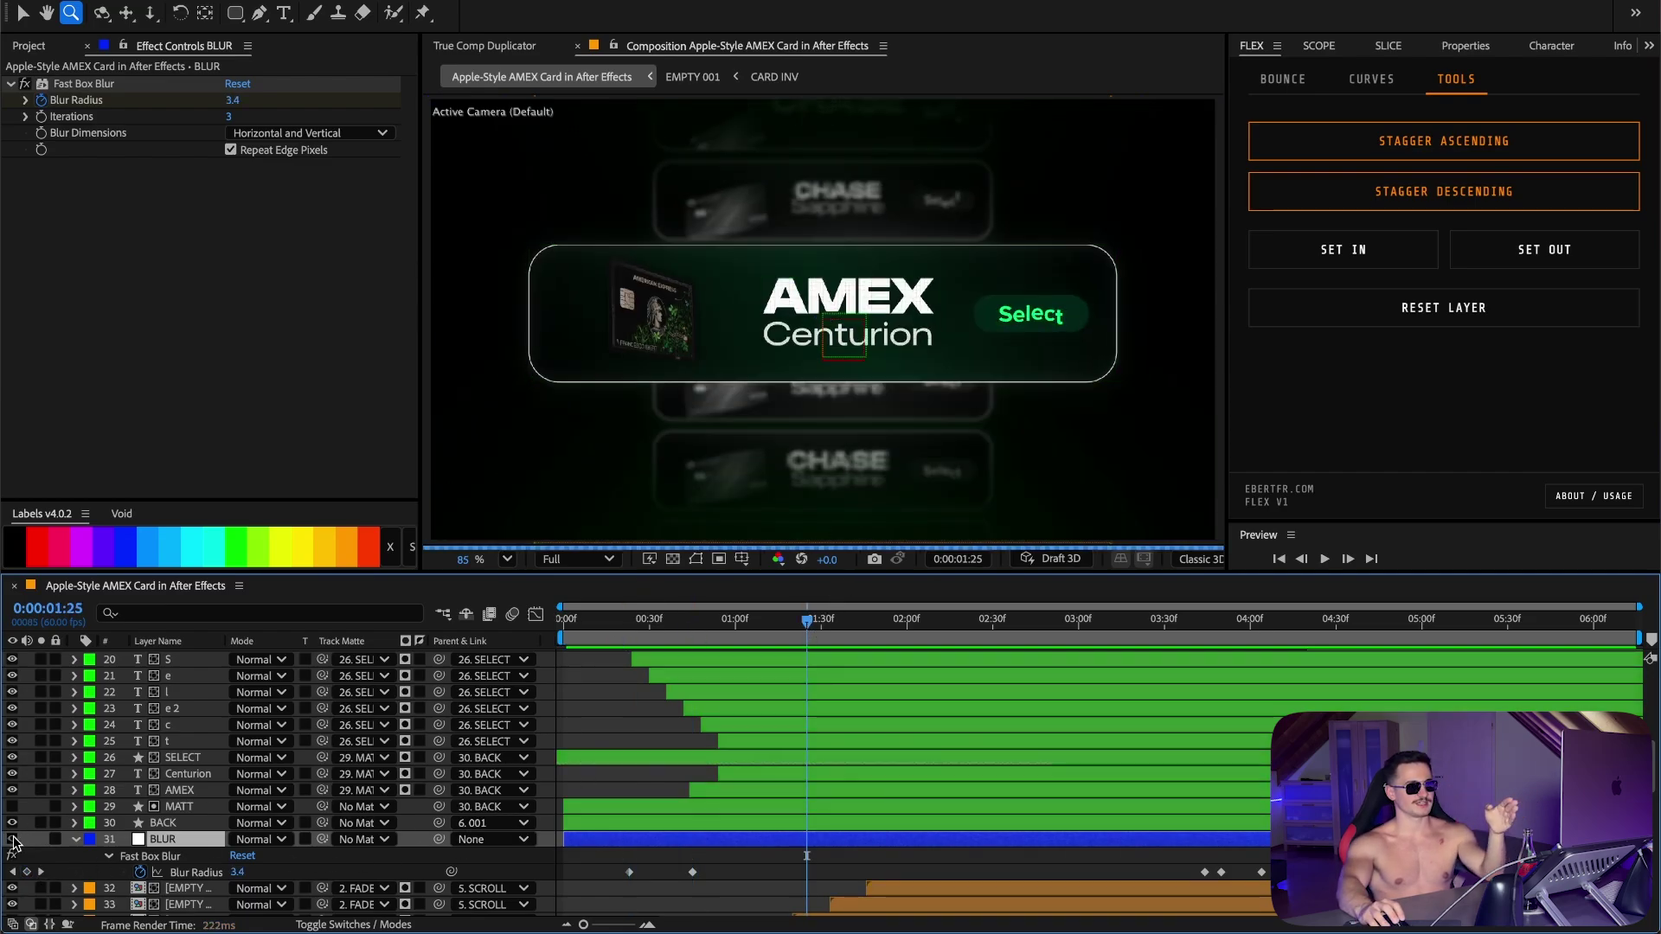
pyautogui.click(12, 839)
pyautogui.click(40, 872)
pyautogui.click(41, 872)
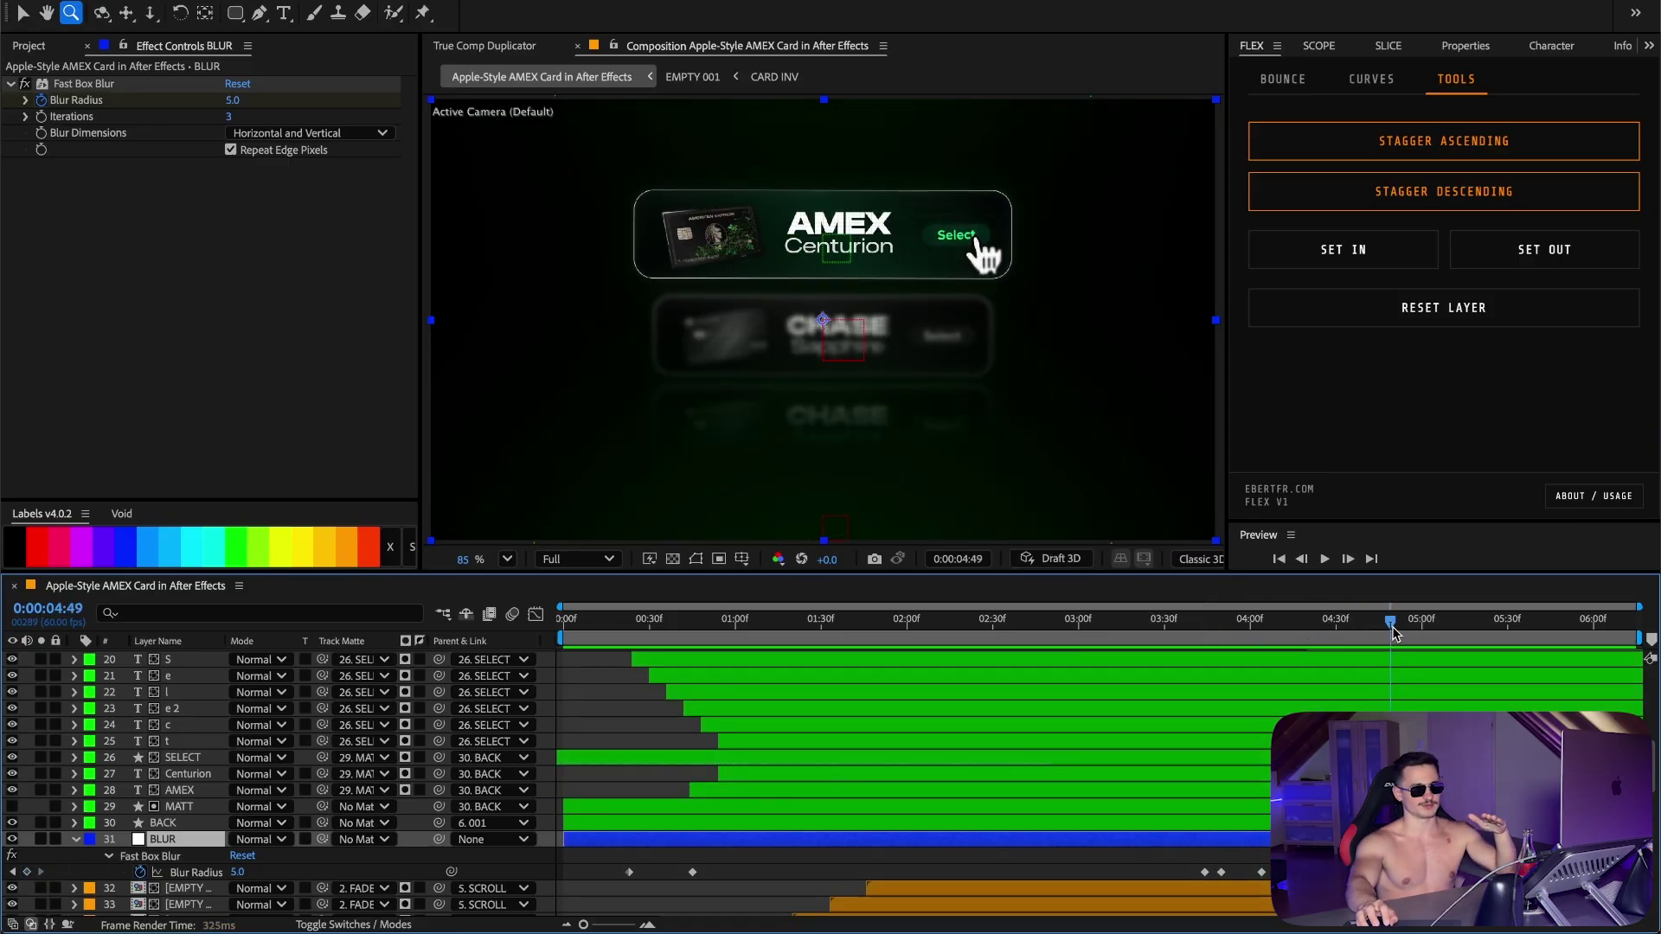
# Step: Inspect the card's Gaussian Blur layer up close around the Select button, and return to the fitted composition view at 0:00:01:49
pyautogui.scroll(5, 1402, 628)
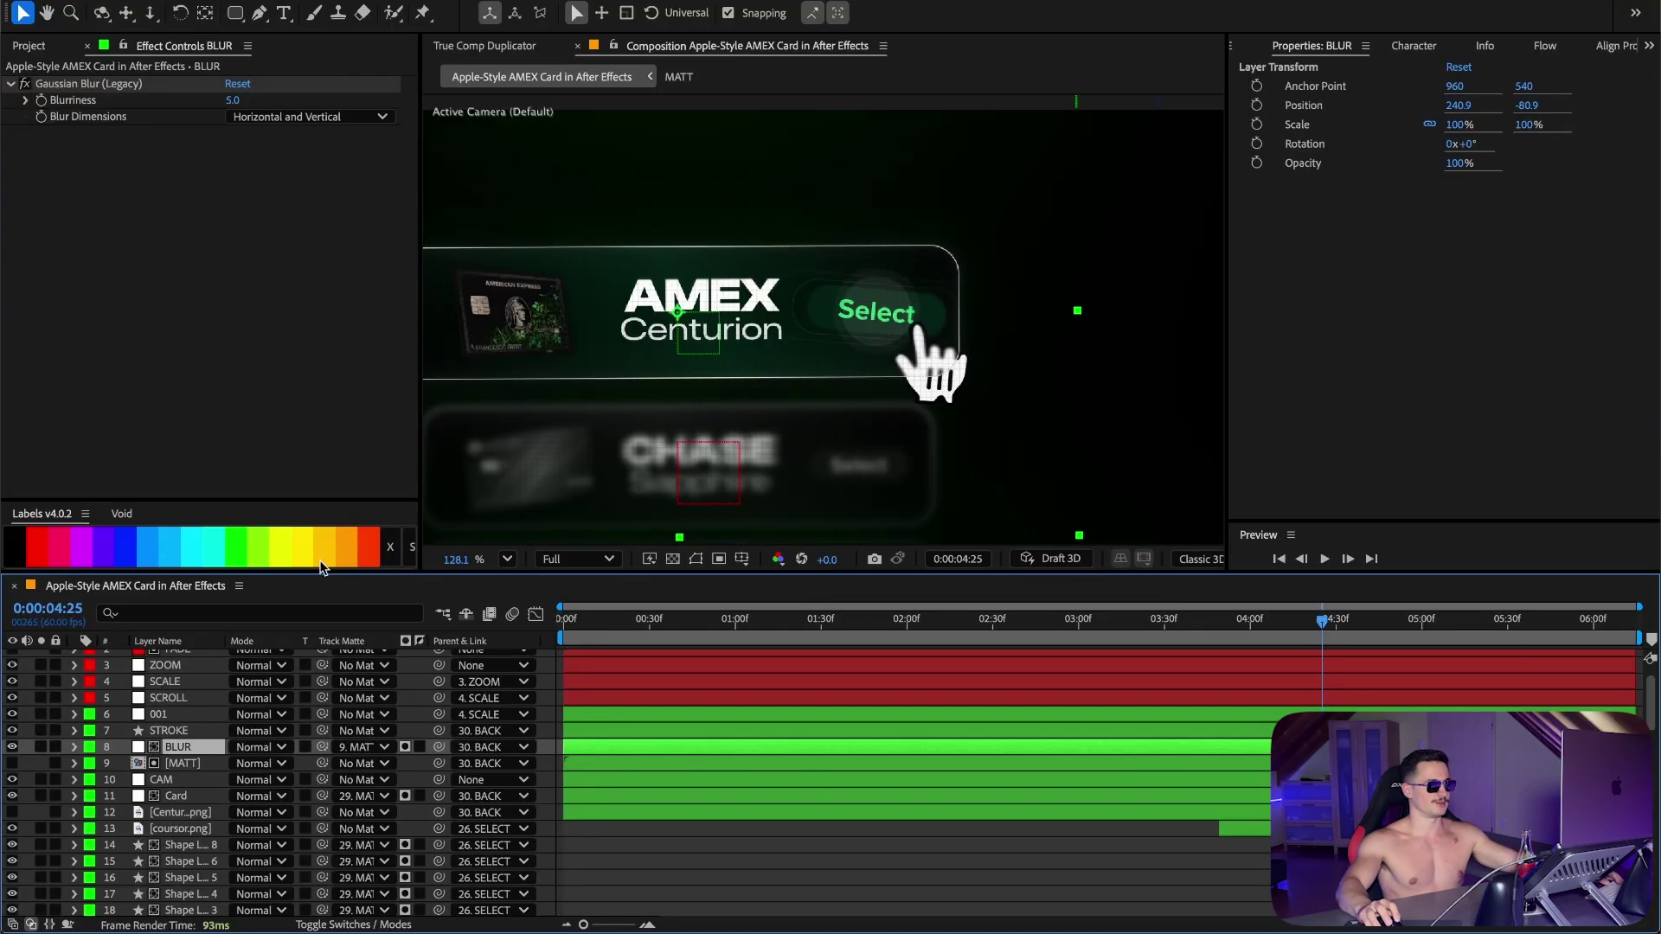
pyautogui.scroll(1, 871, 398)
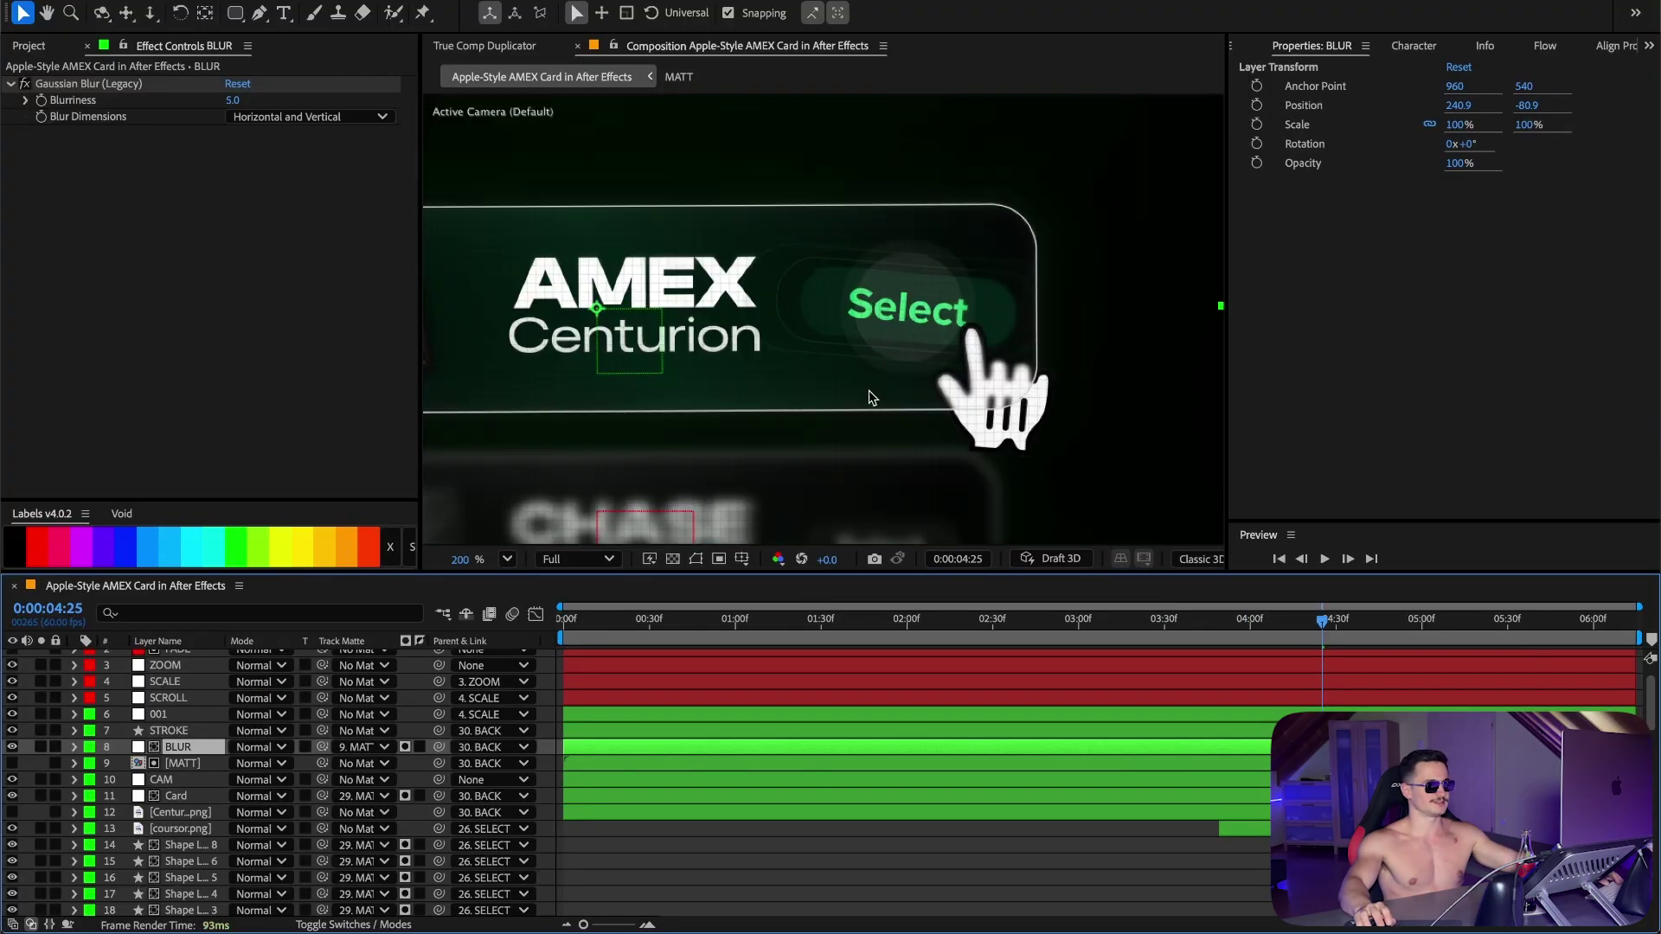
pyautogui.scroll(-2, 871, 397)
pyautogui.click(508, 561)
pyautogui.click(522, 591)
pyautogui.click(875, 621)
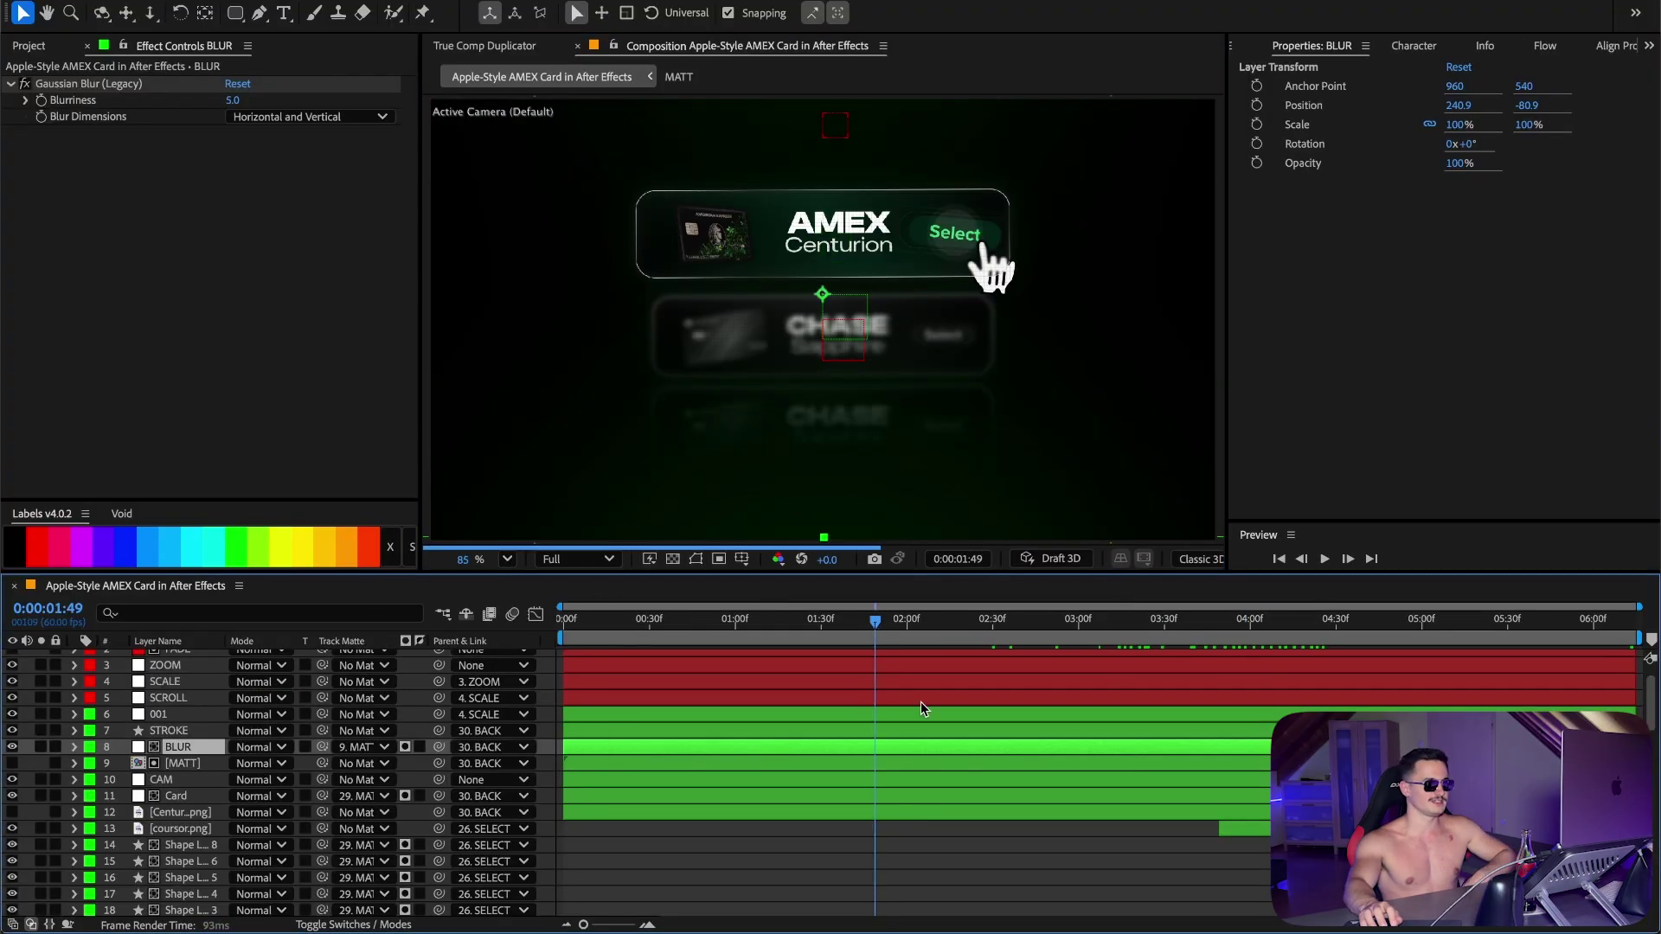
pyautogui.click(964, 846)
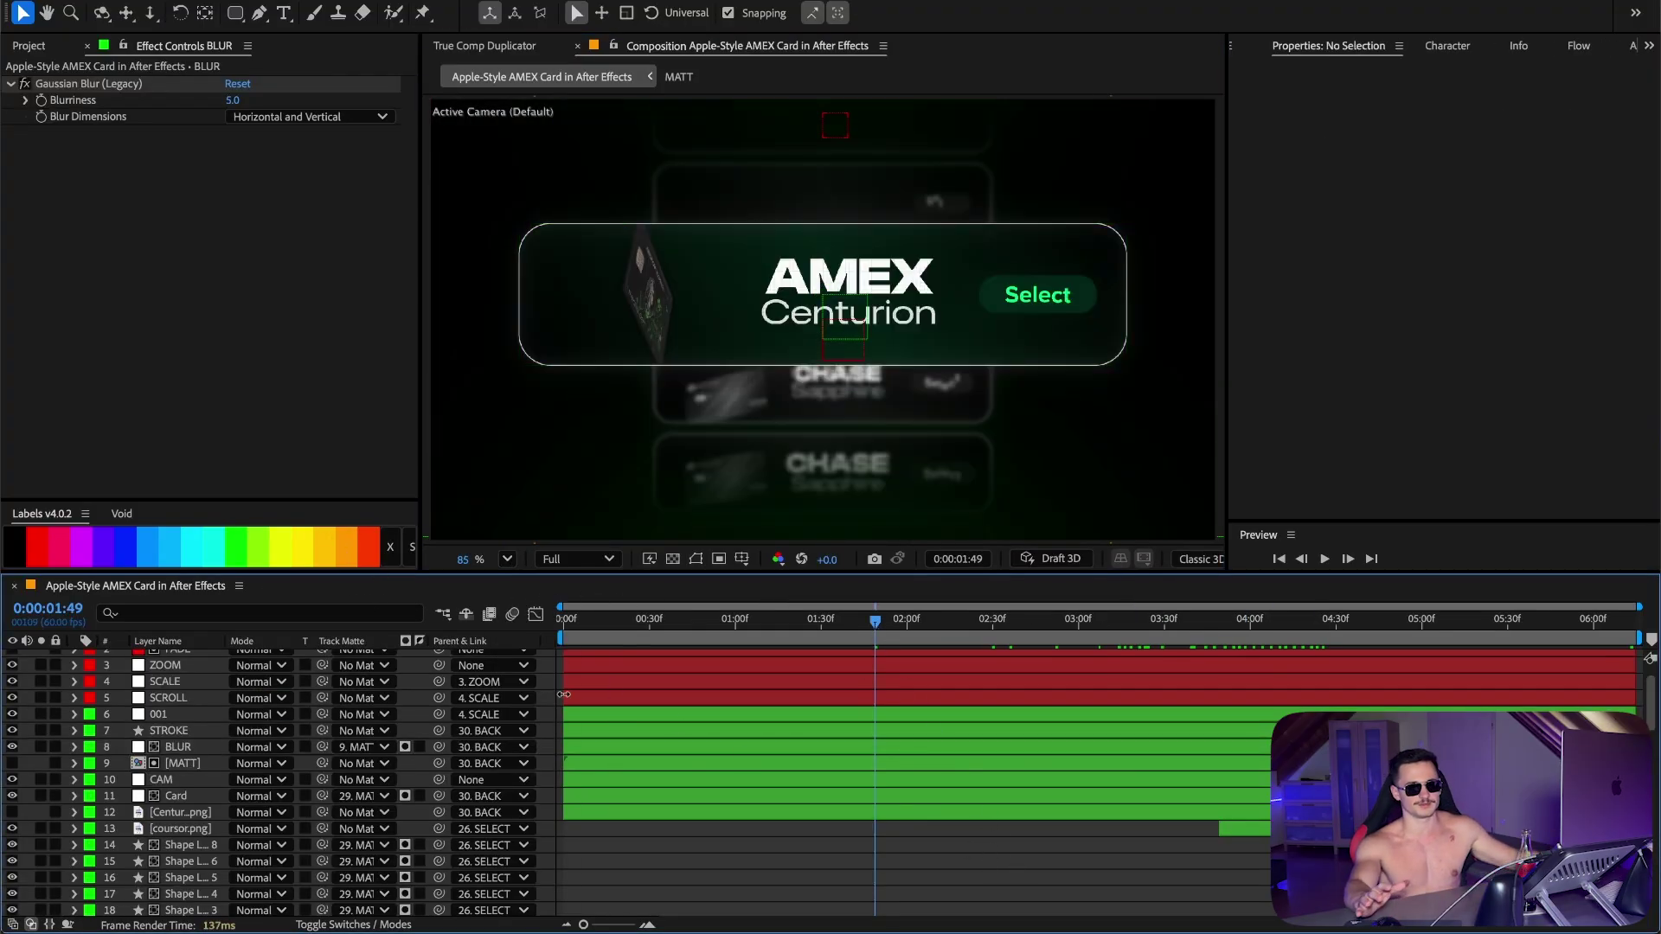